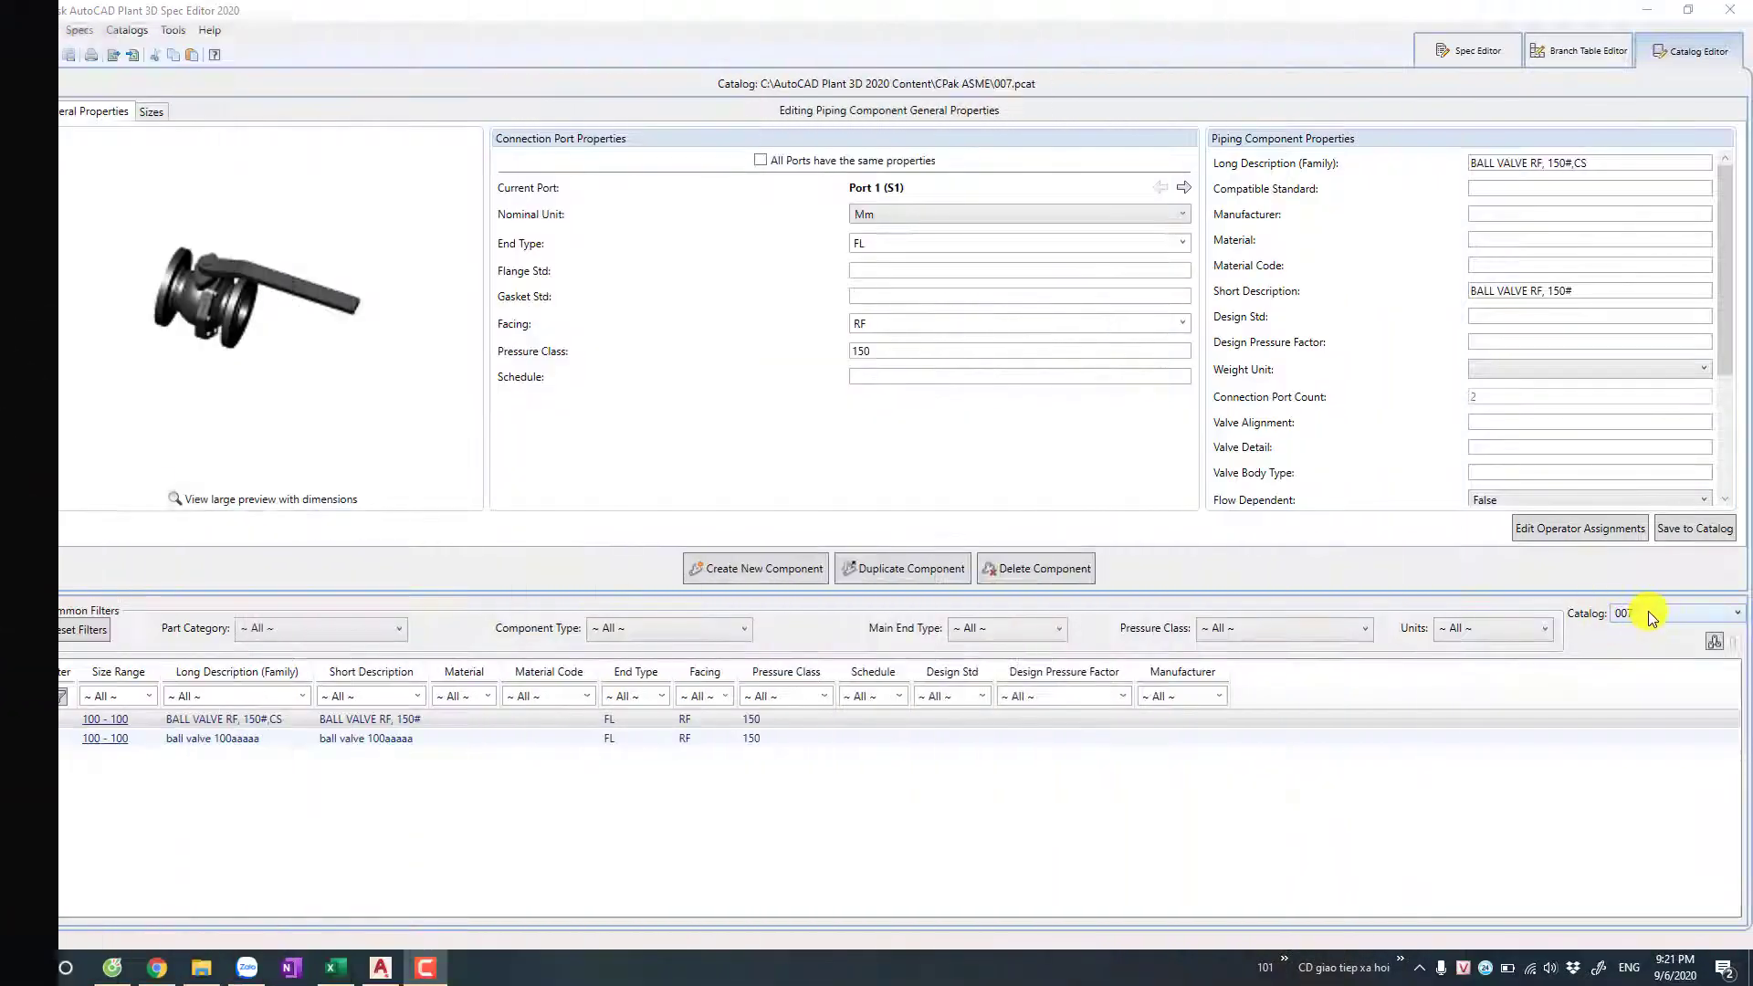
Step: Show the Catalog dropdown's Open Catalog and New Catalog options
left_click(1652, 616)
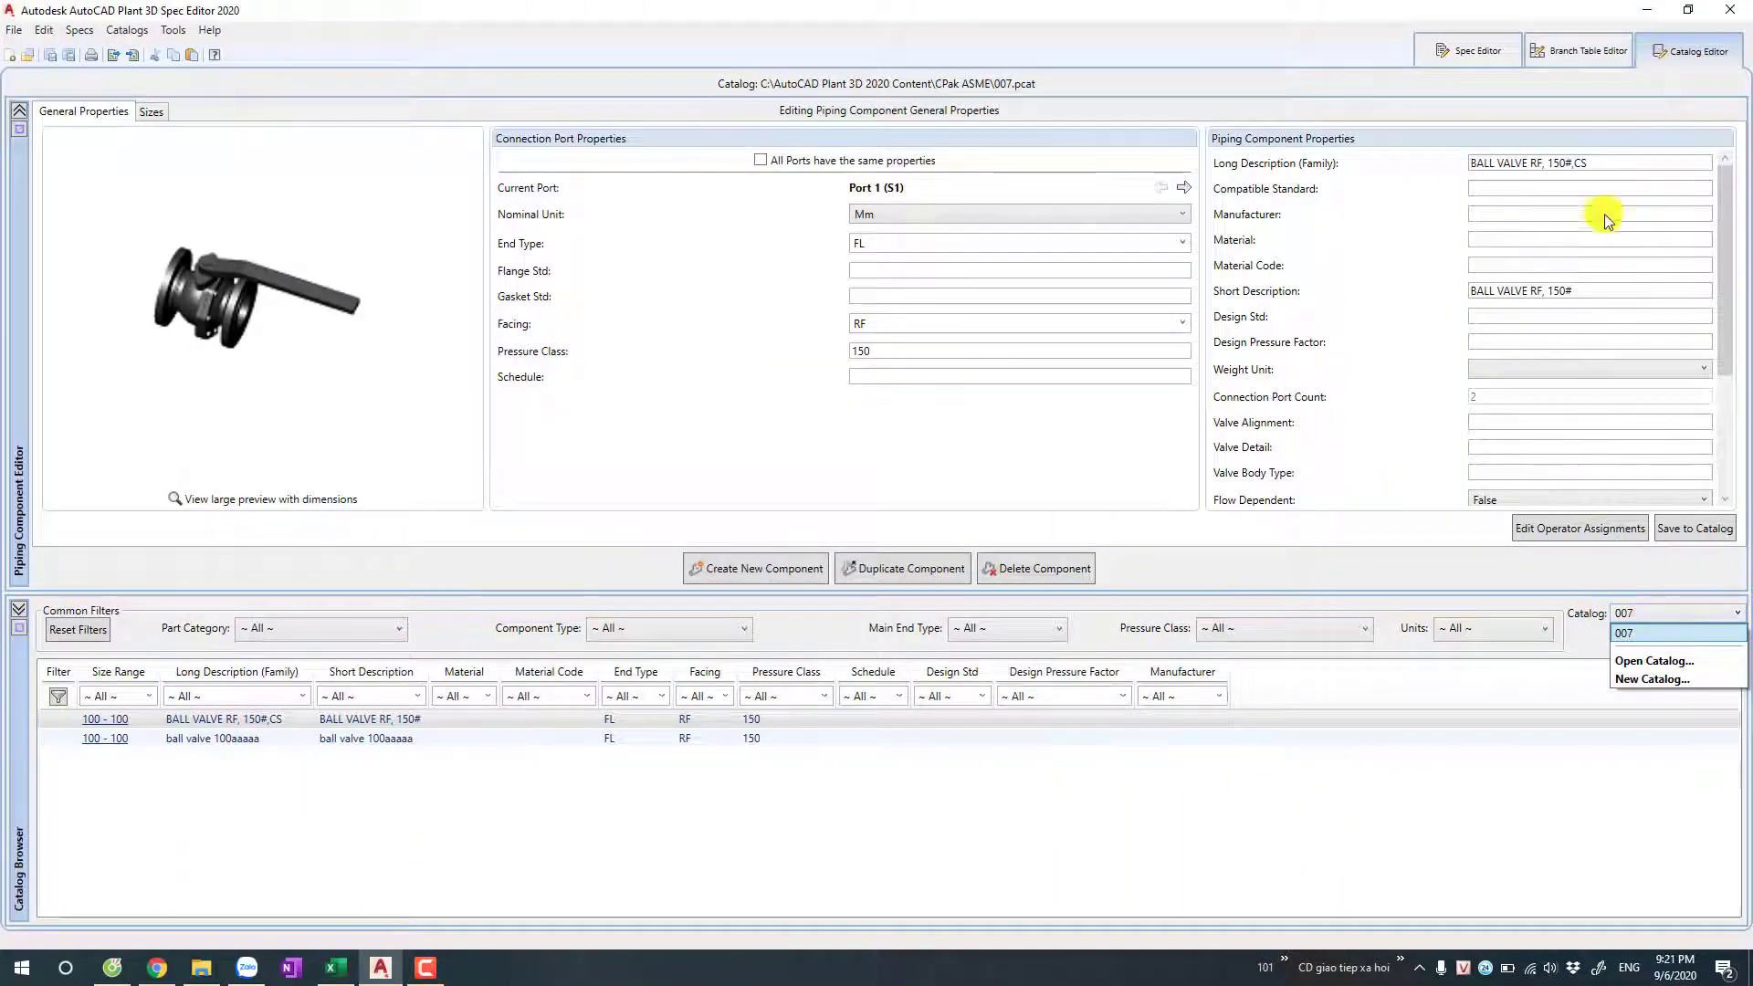
Step: Open catalog 007.pcat and start a new component in it
left_click(1690, 52)
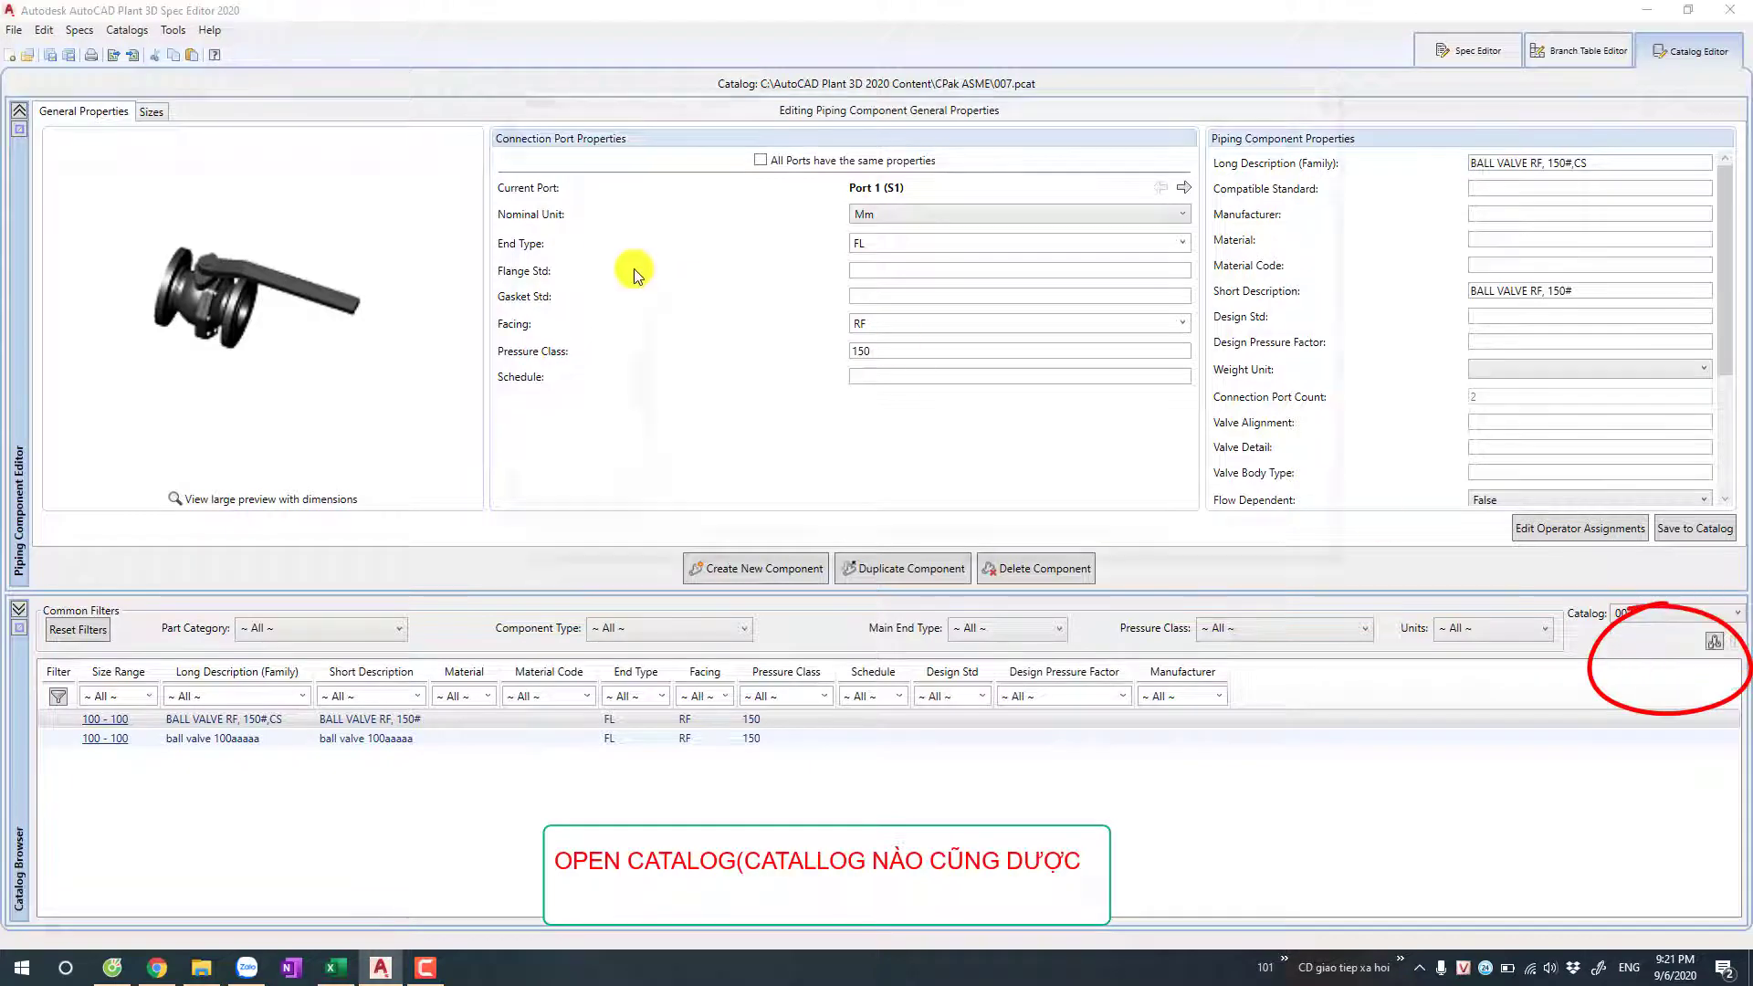
double_click(713, 261)
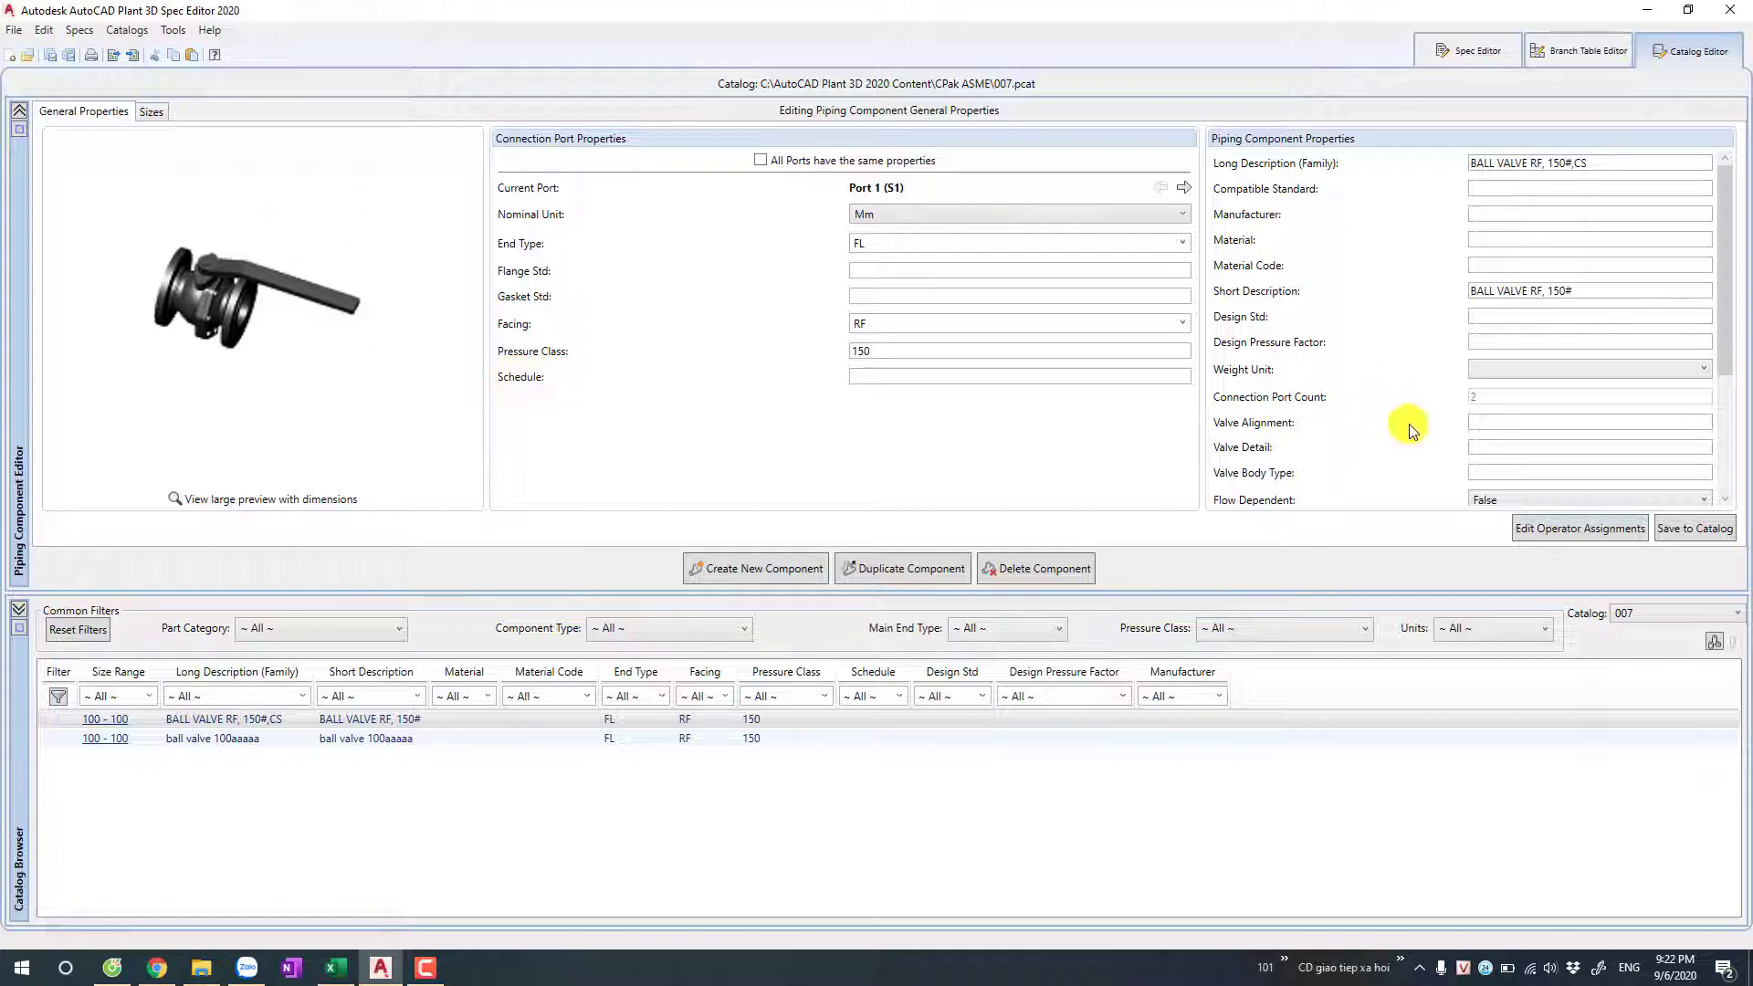
left_click(1645, 619)
left_click(783, 574)
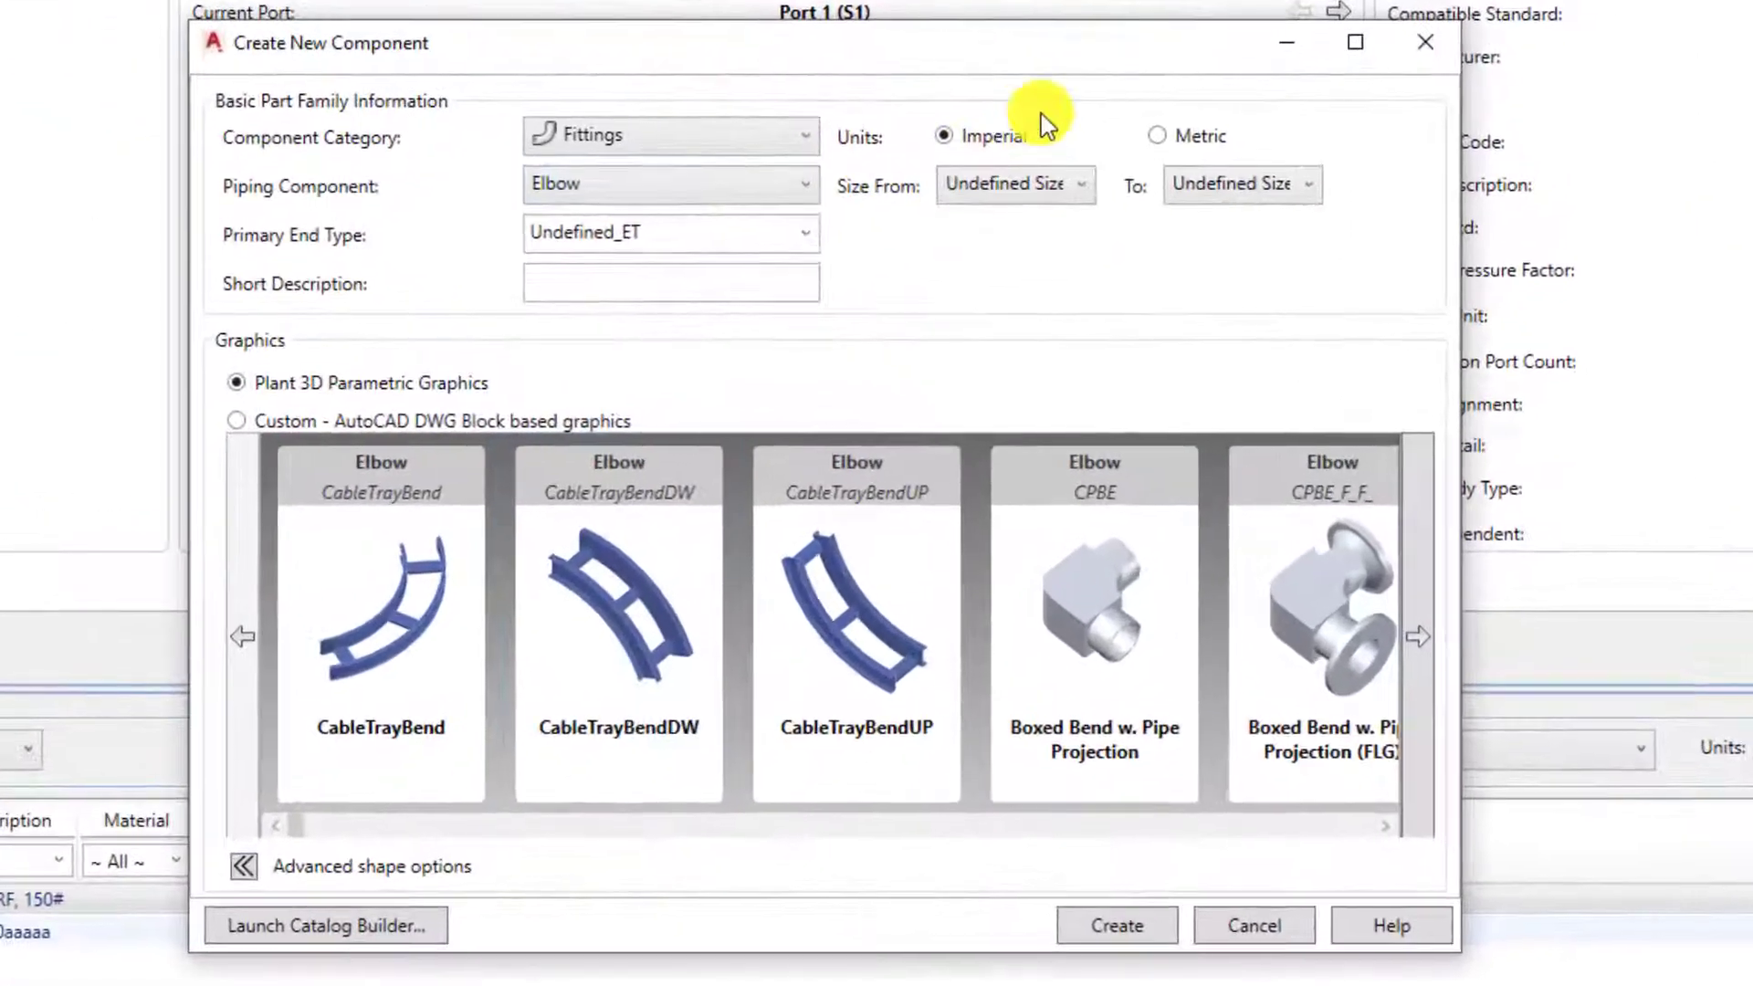
Step: Create a metric Flanges component with shape CPFWR_F_SF and size range 100 to 100
left_click(718, 143)
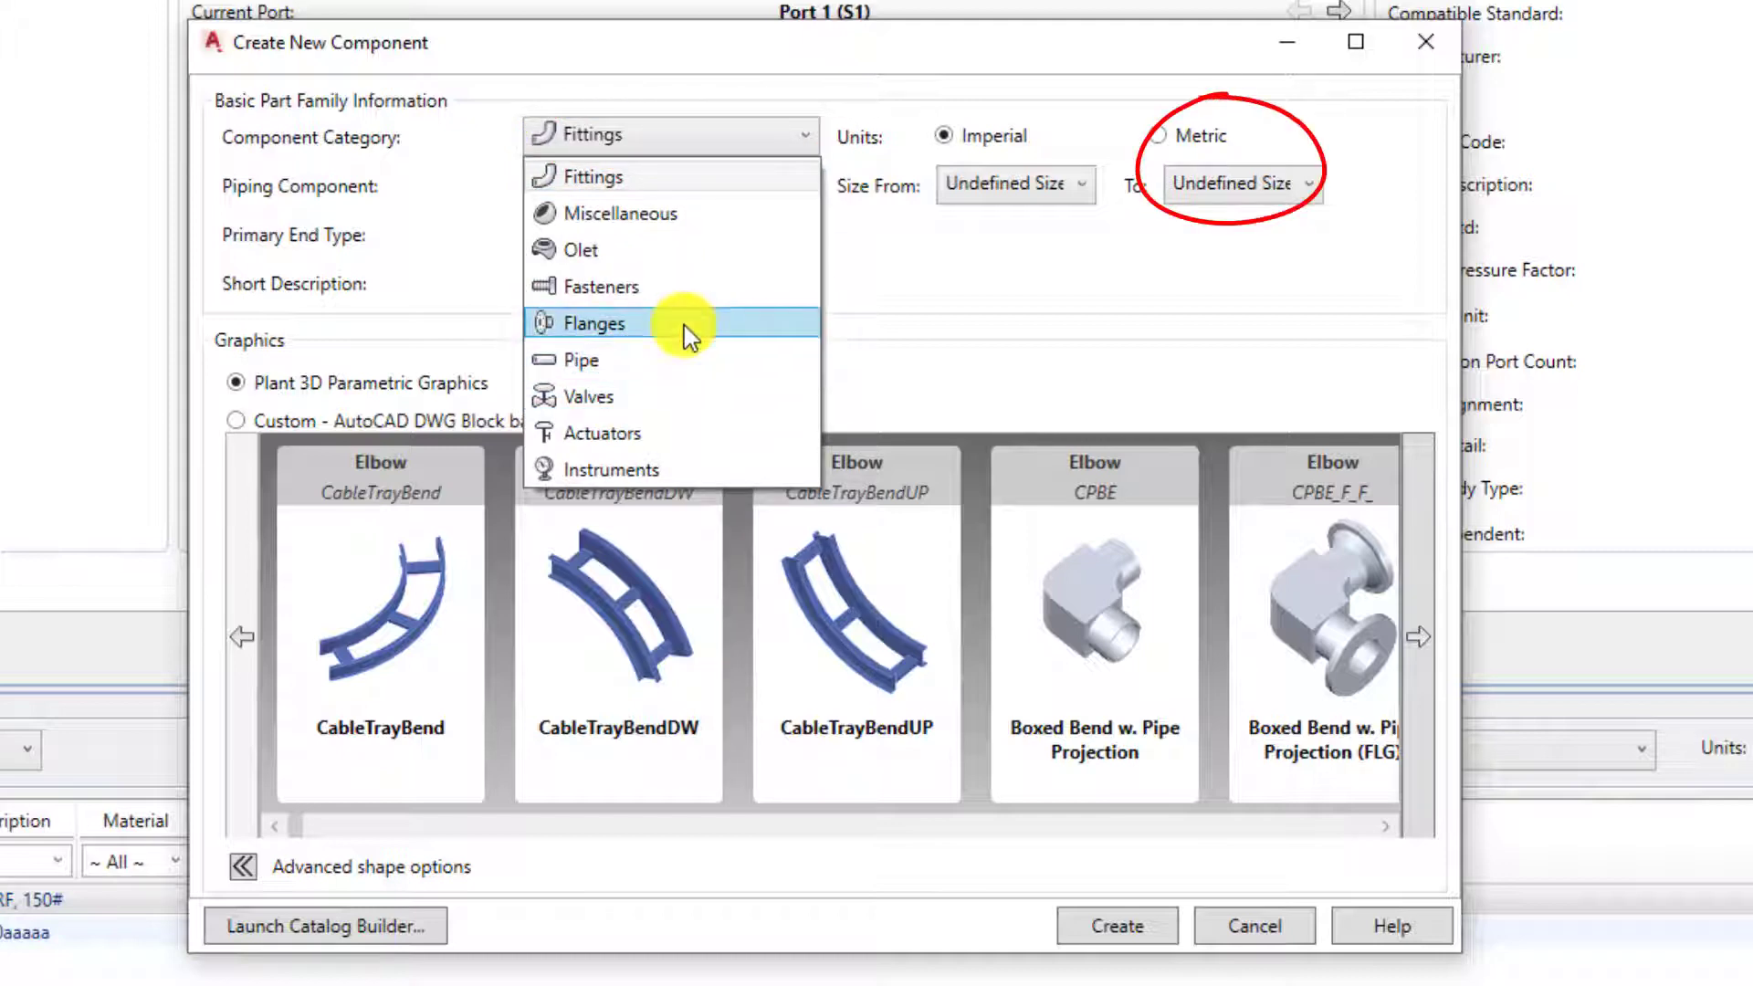
left_click(683, 325)
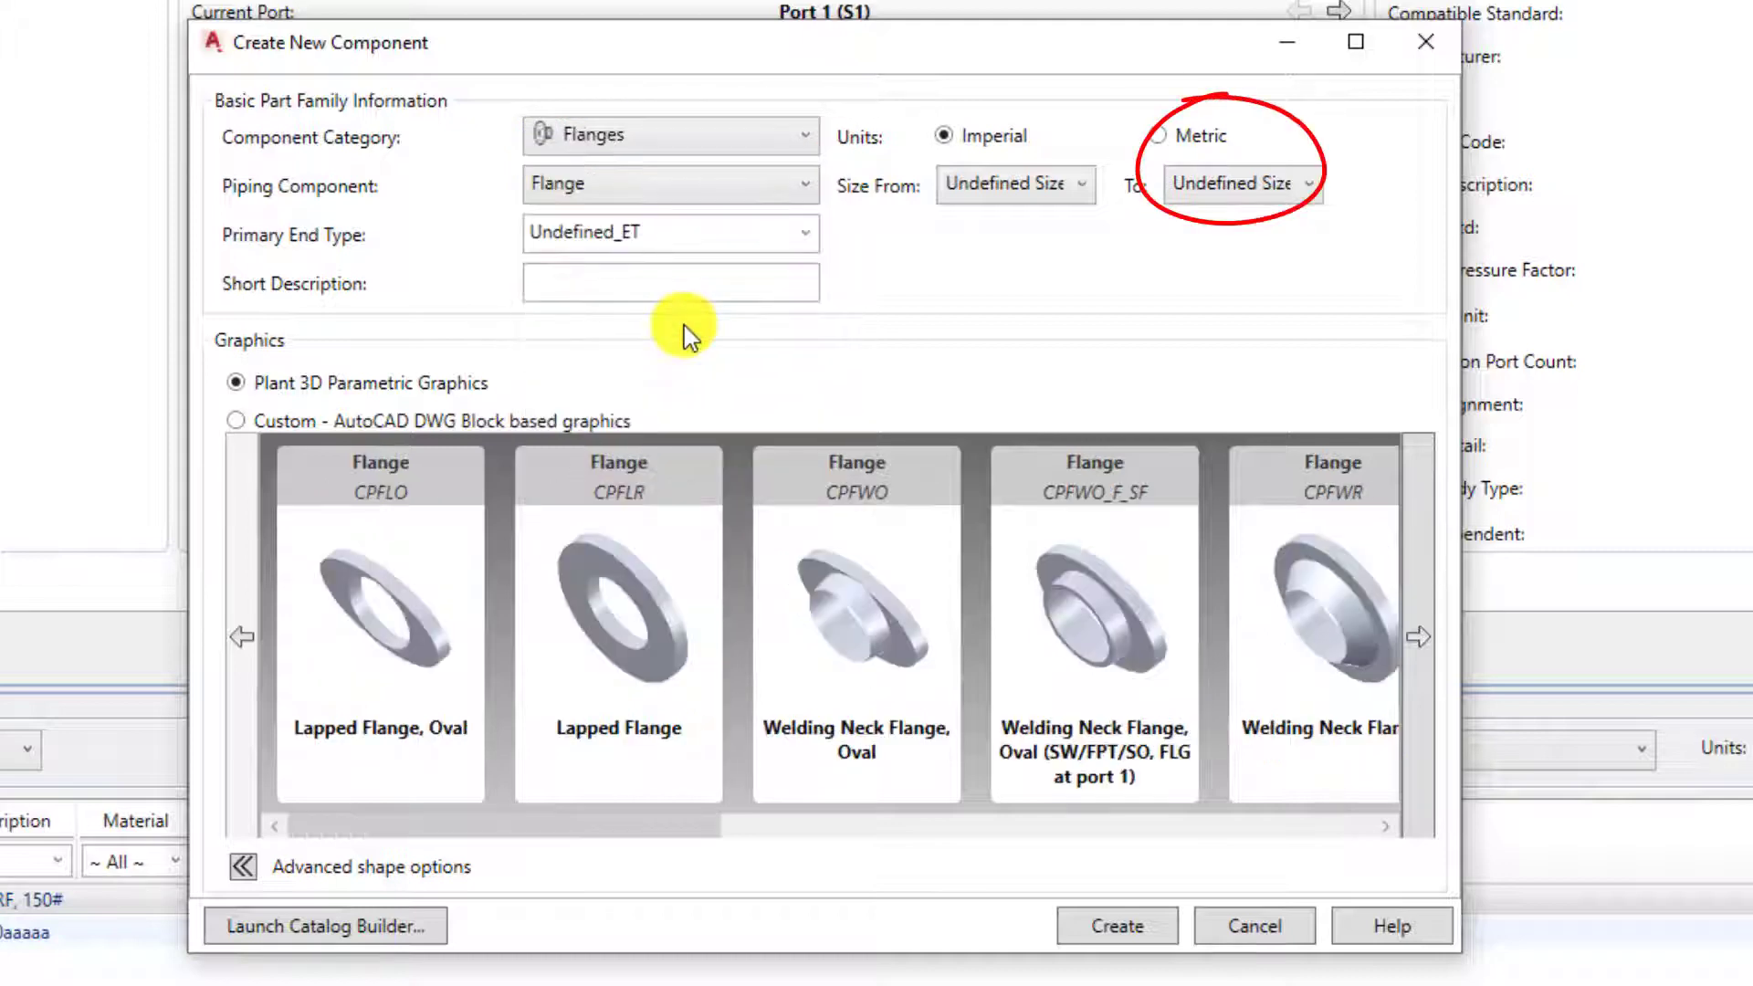
left_click(1158, 135)
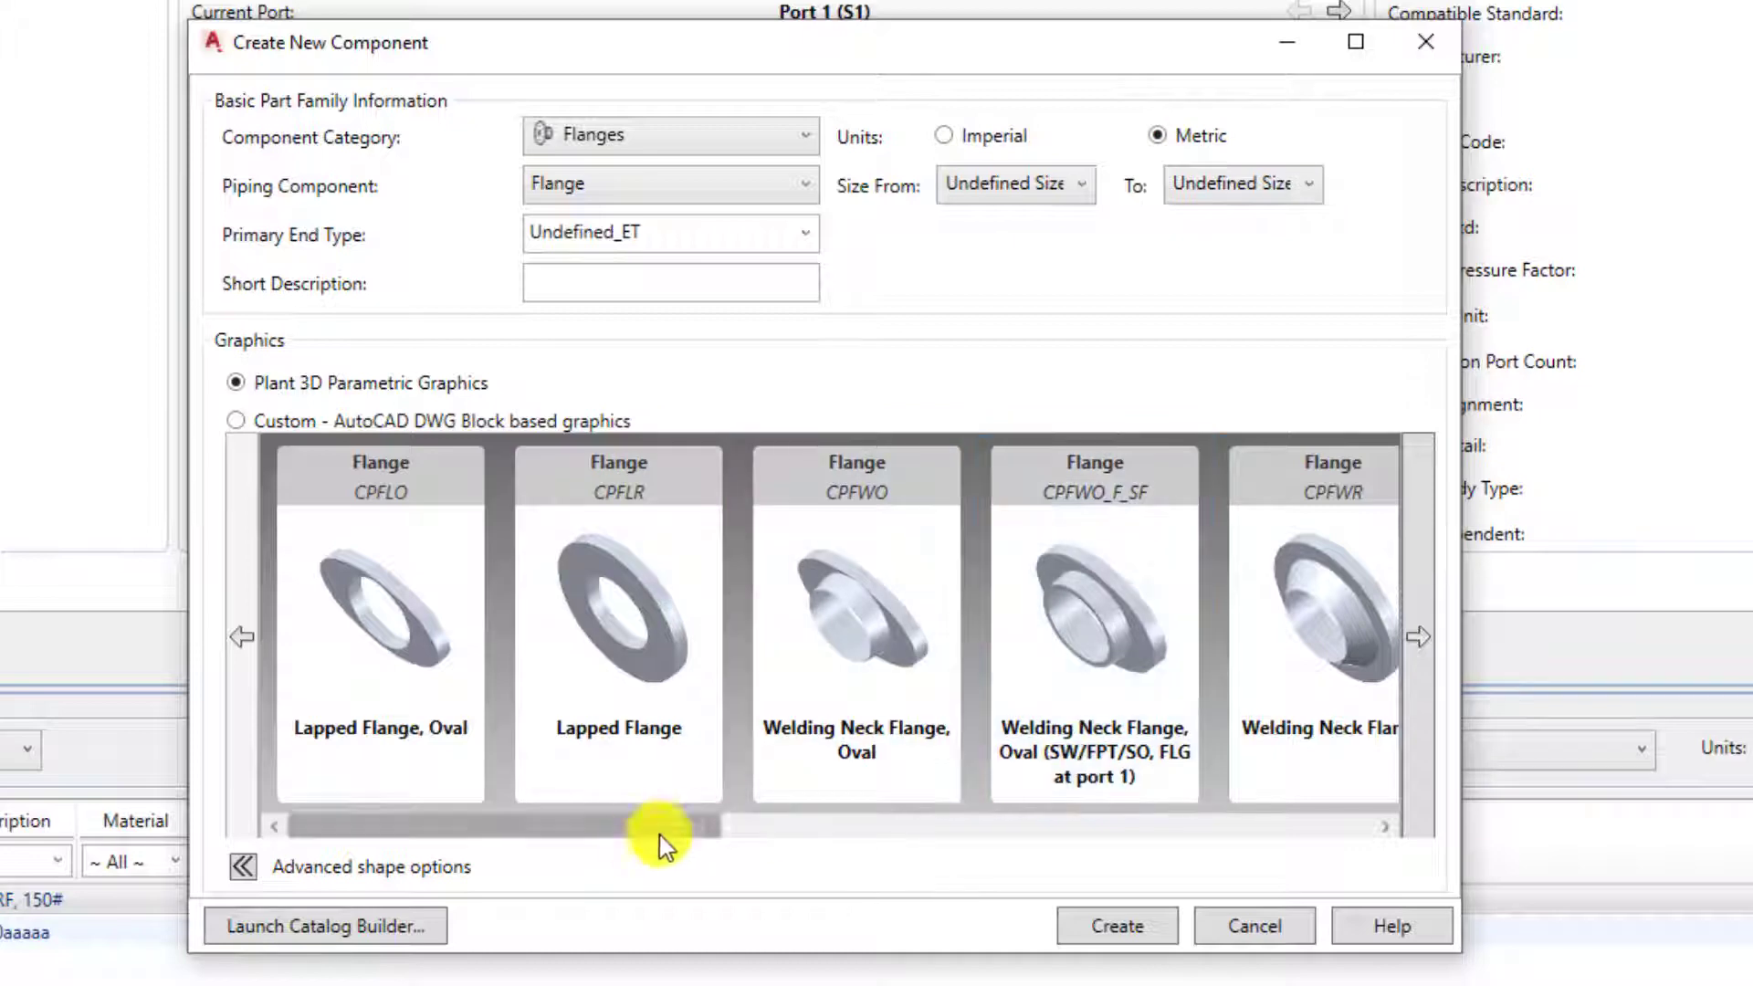
mouse_move(713, 829)
left_mouse_down()
mouse_move(1241, 861)
mouse_move(1023, 868)
left_mouse_up()
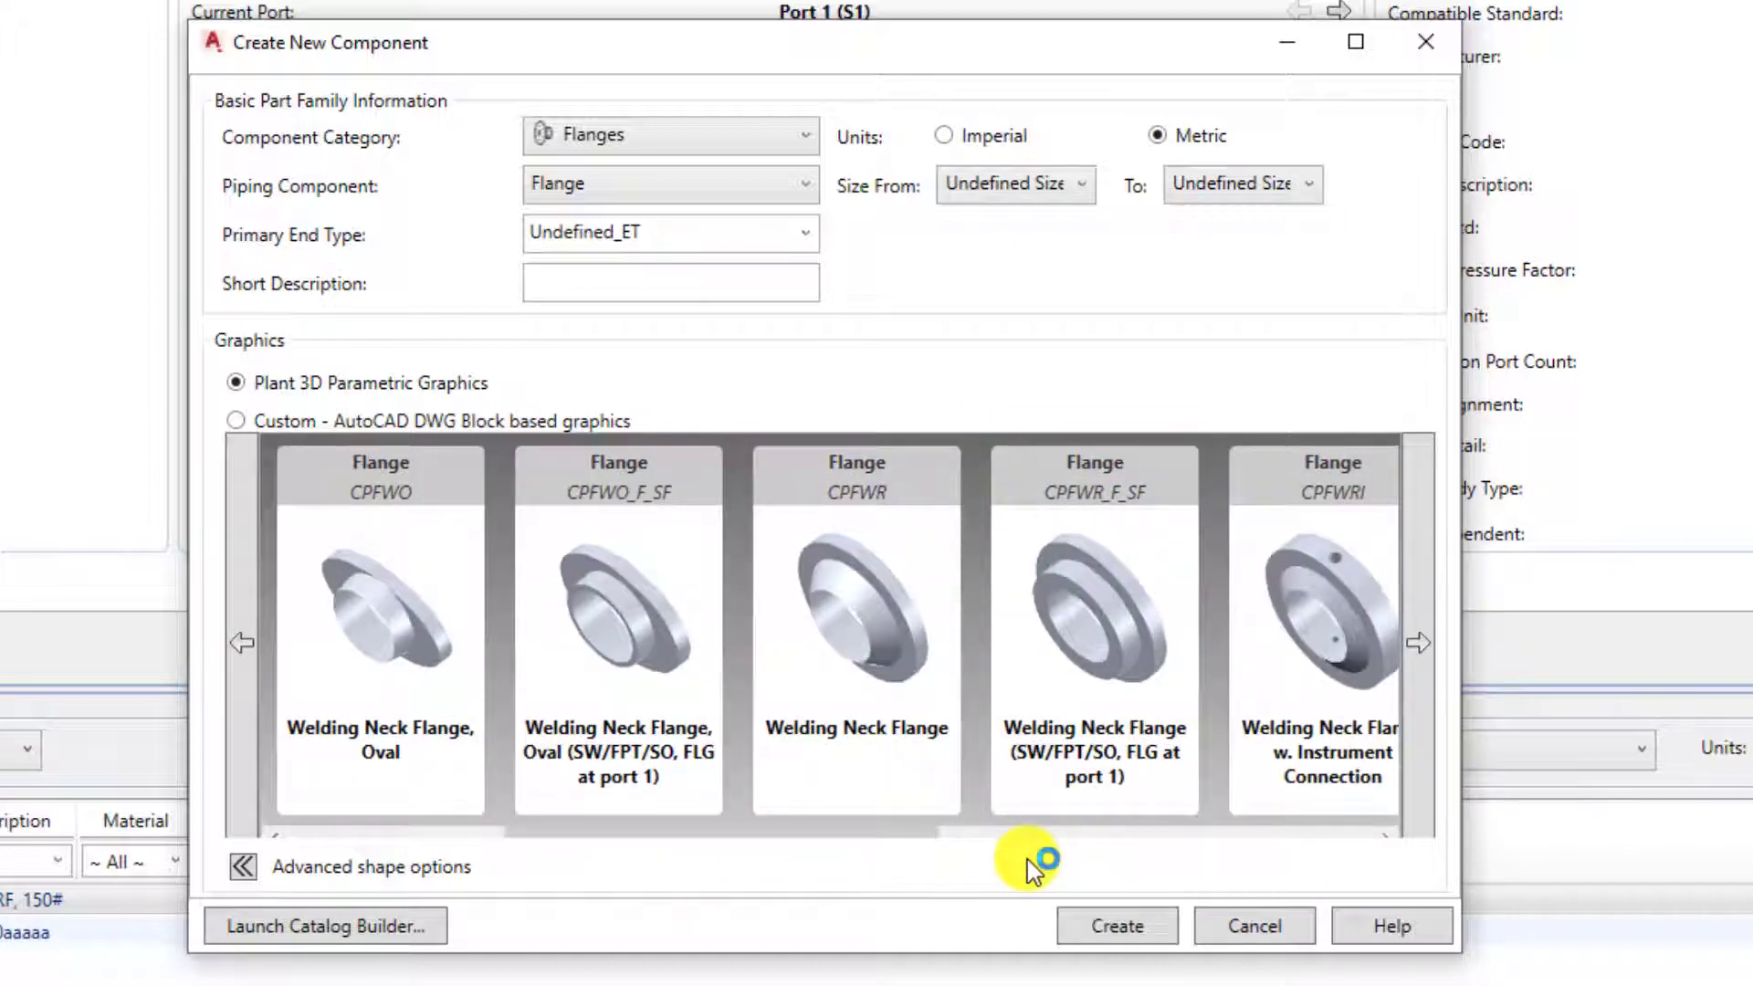
left_click(1065, 782)
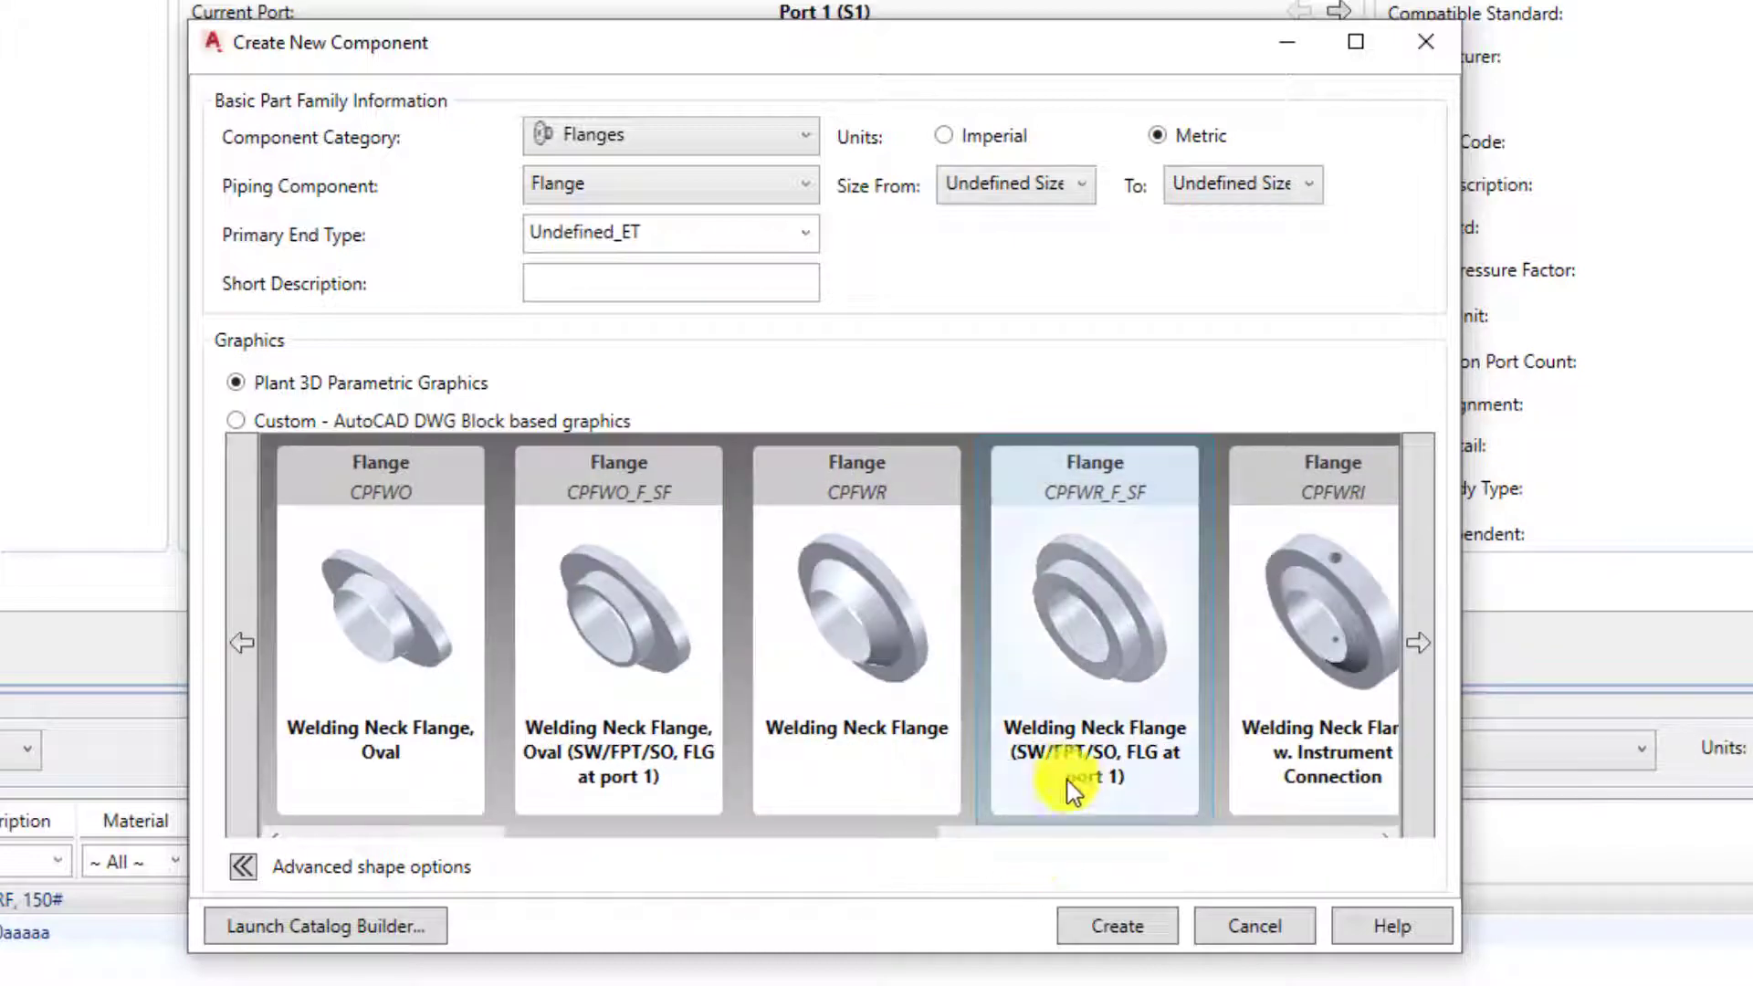
left_click(1120, 946)
left_click(924, 603)
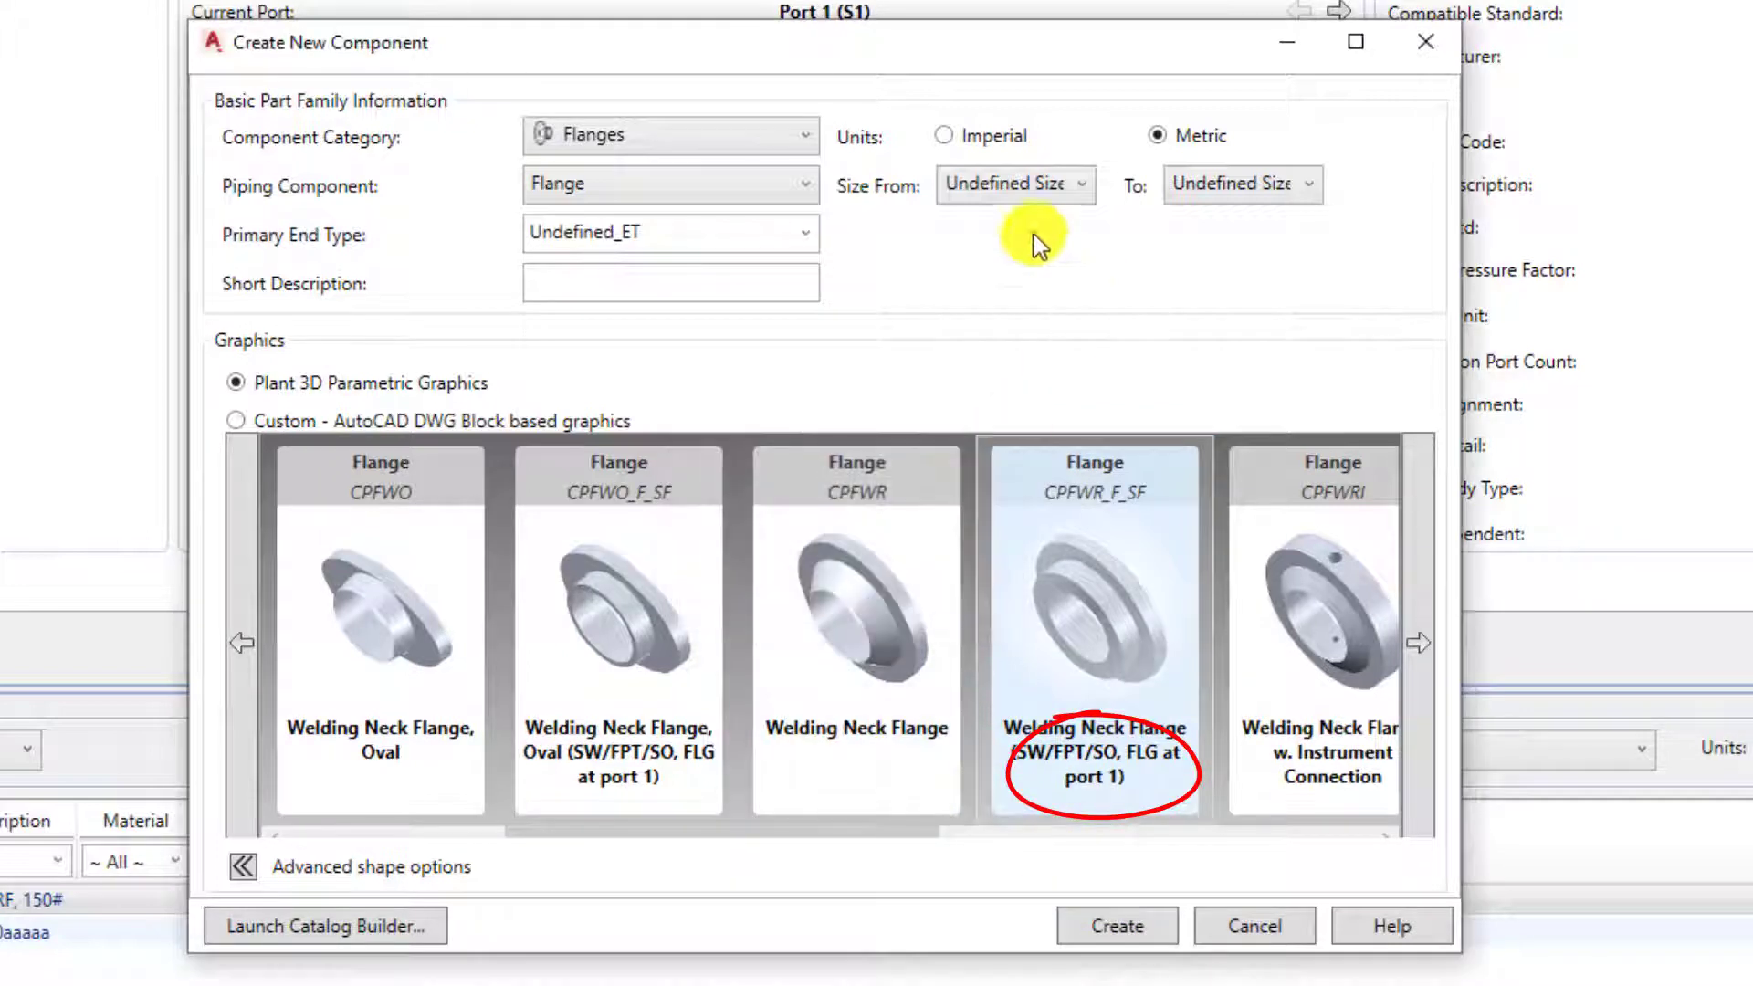
left_click(1038, 183)
scroll(1013, 566, "down", 2)
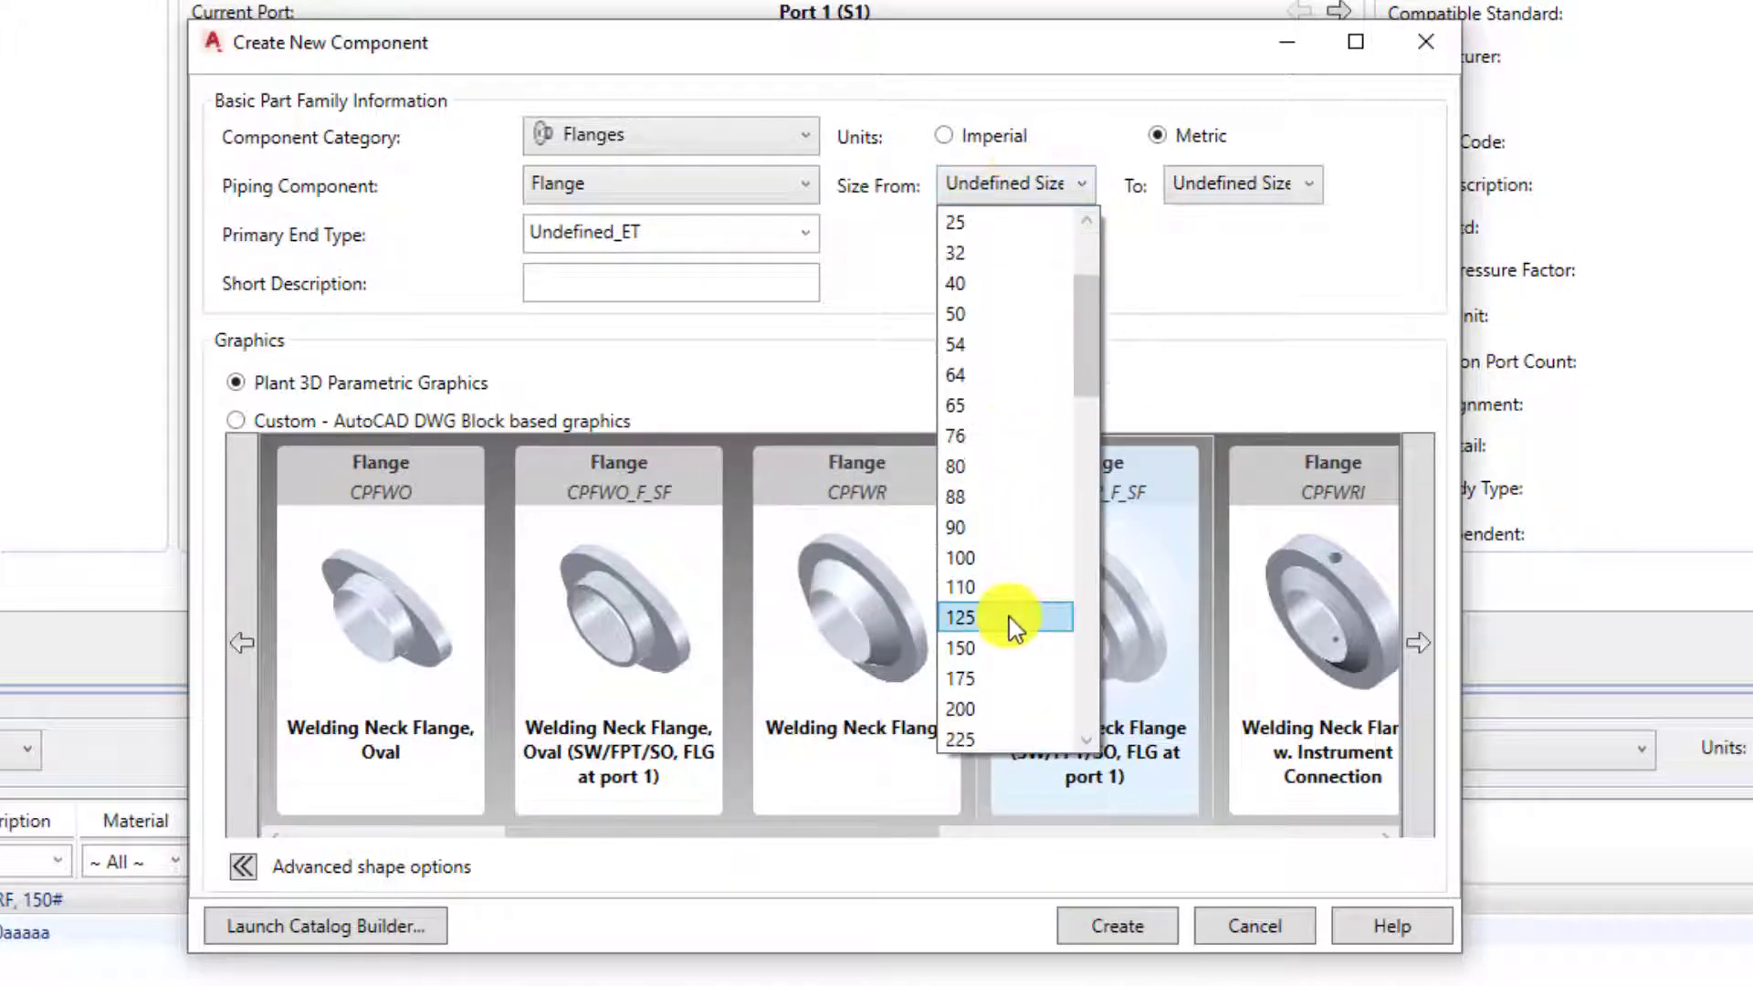
left_click(1006, 563)
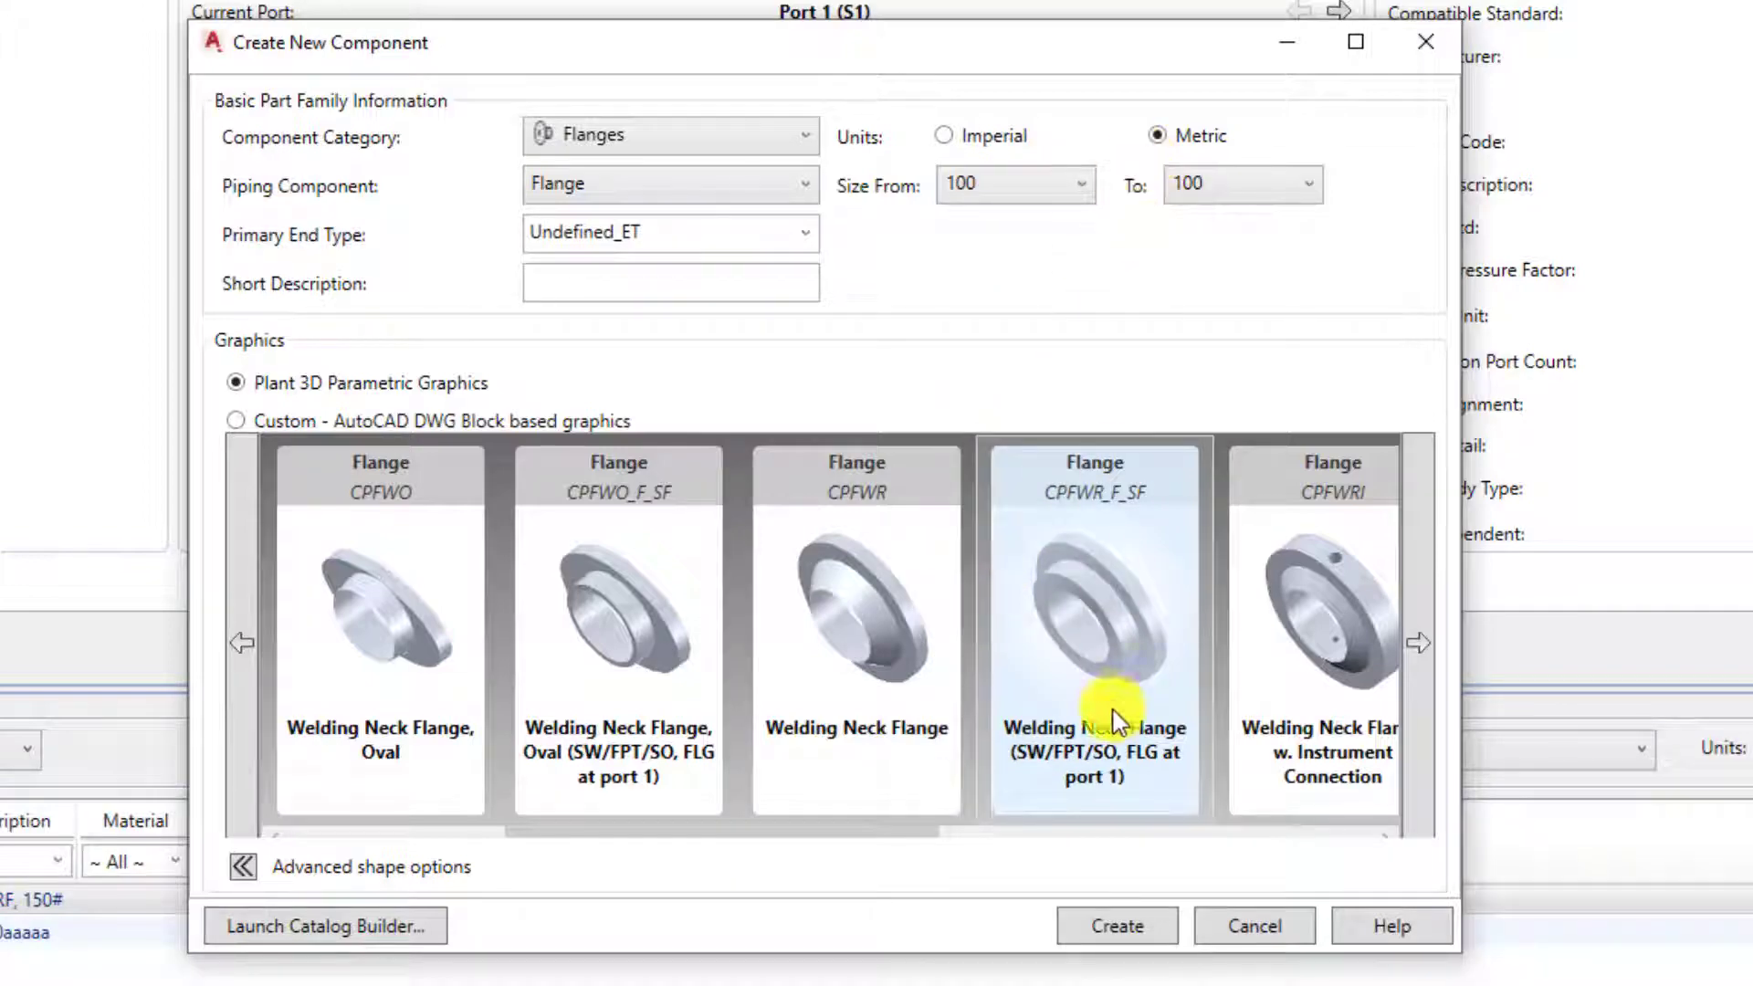
left_click(1099, 923)
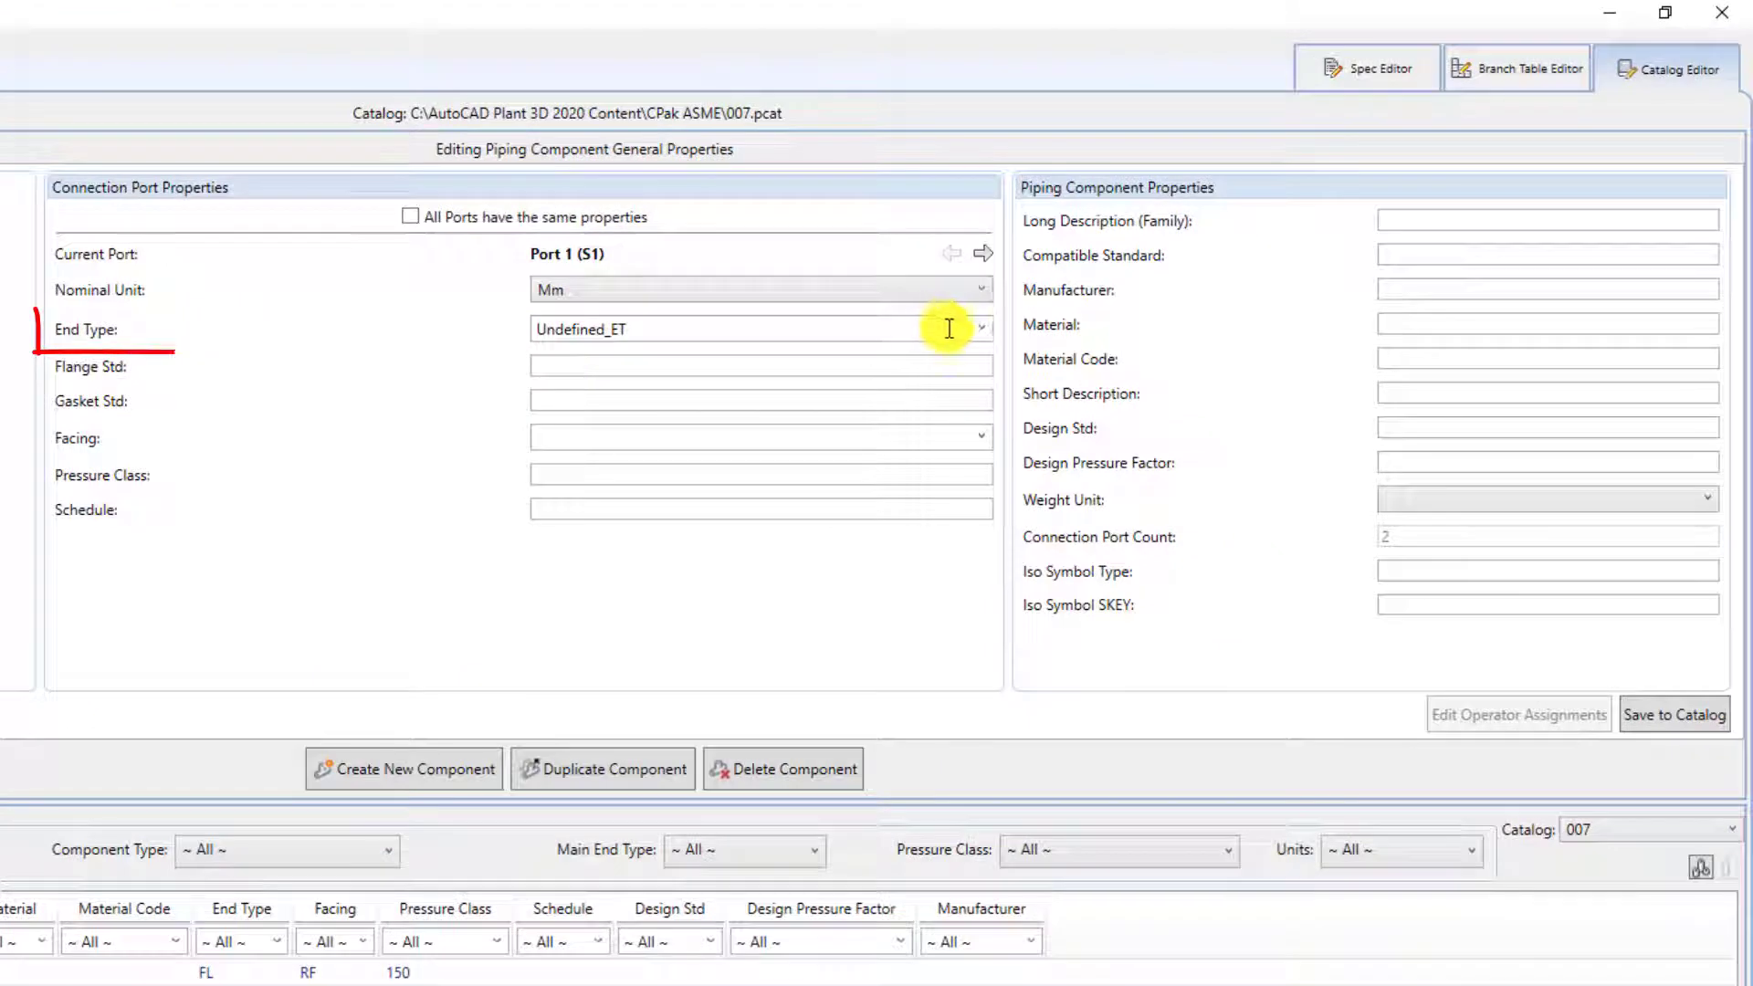
Step: Set port 1 to end type FL, facing RF and pressure class 150
left_click(1181, 244)
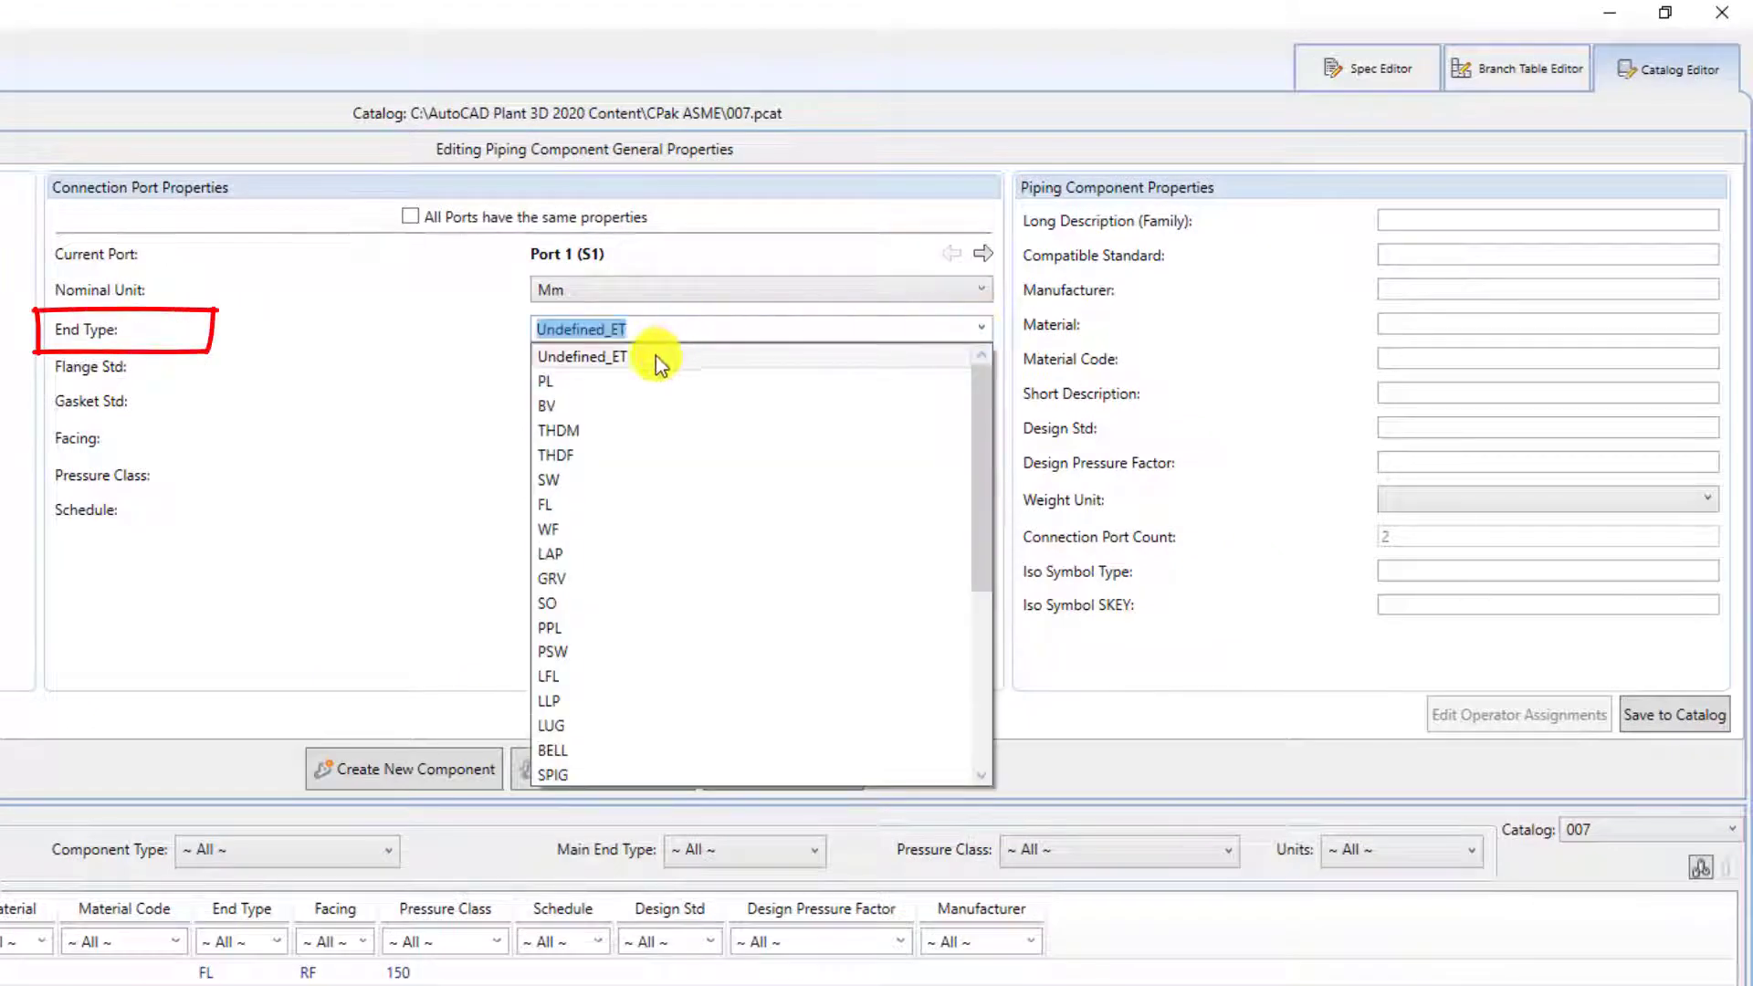
left_click(585, 380)
left_click(711, 435)
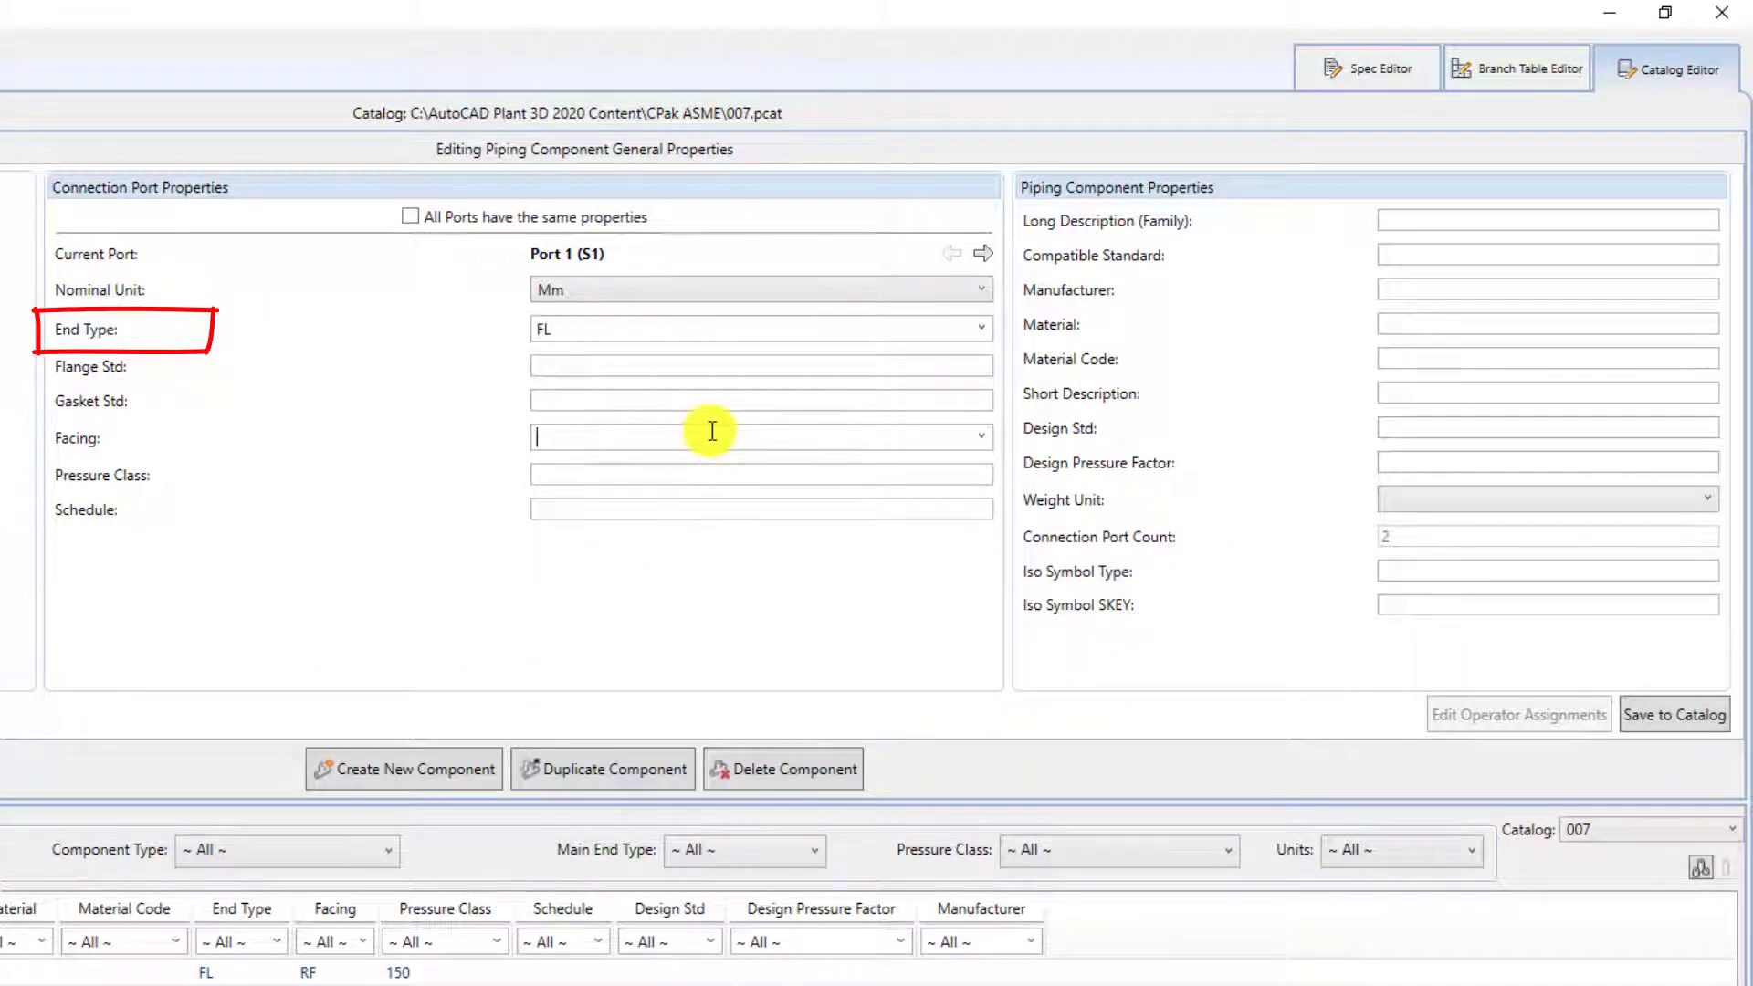
type("150")
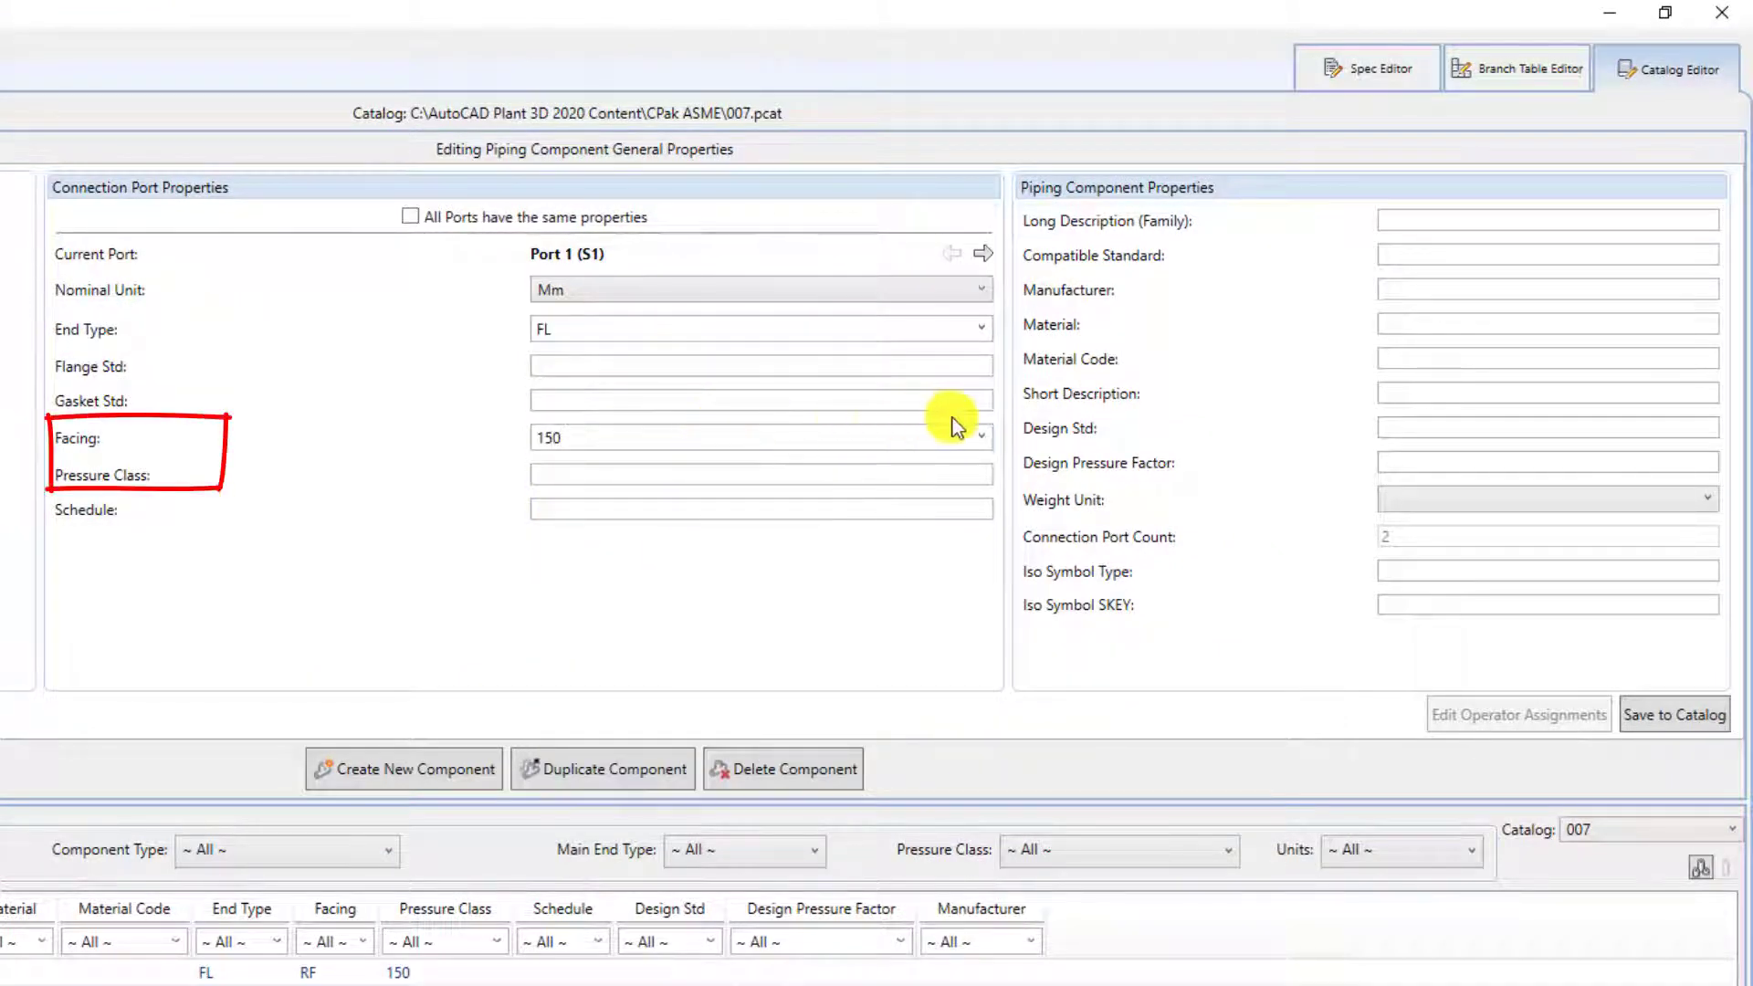
left_click(982, 436)
left_click(835, 493)
left_click(671, 471)
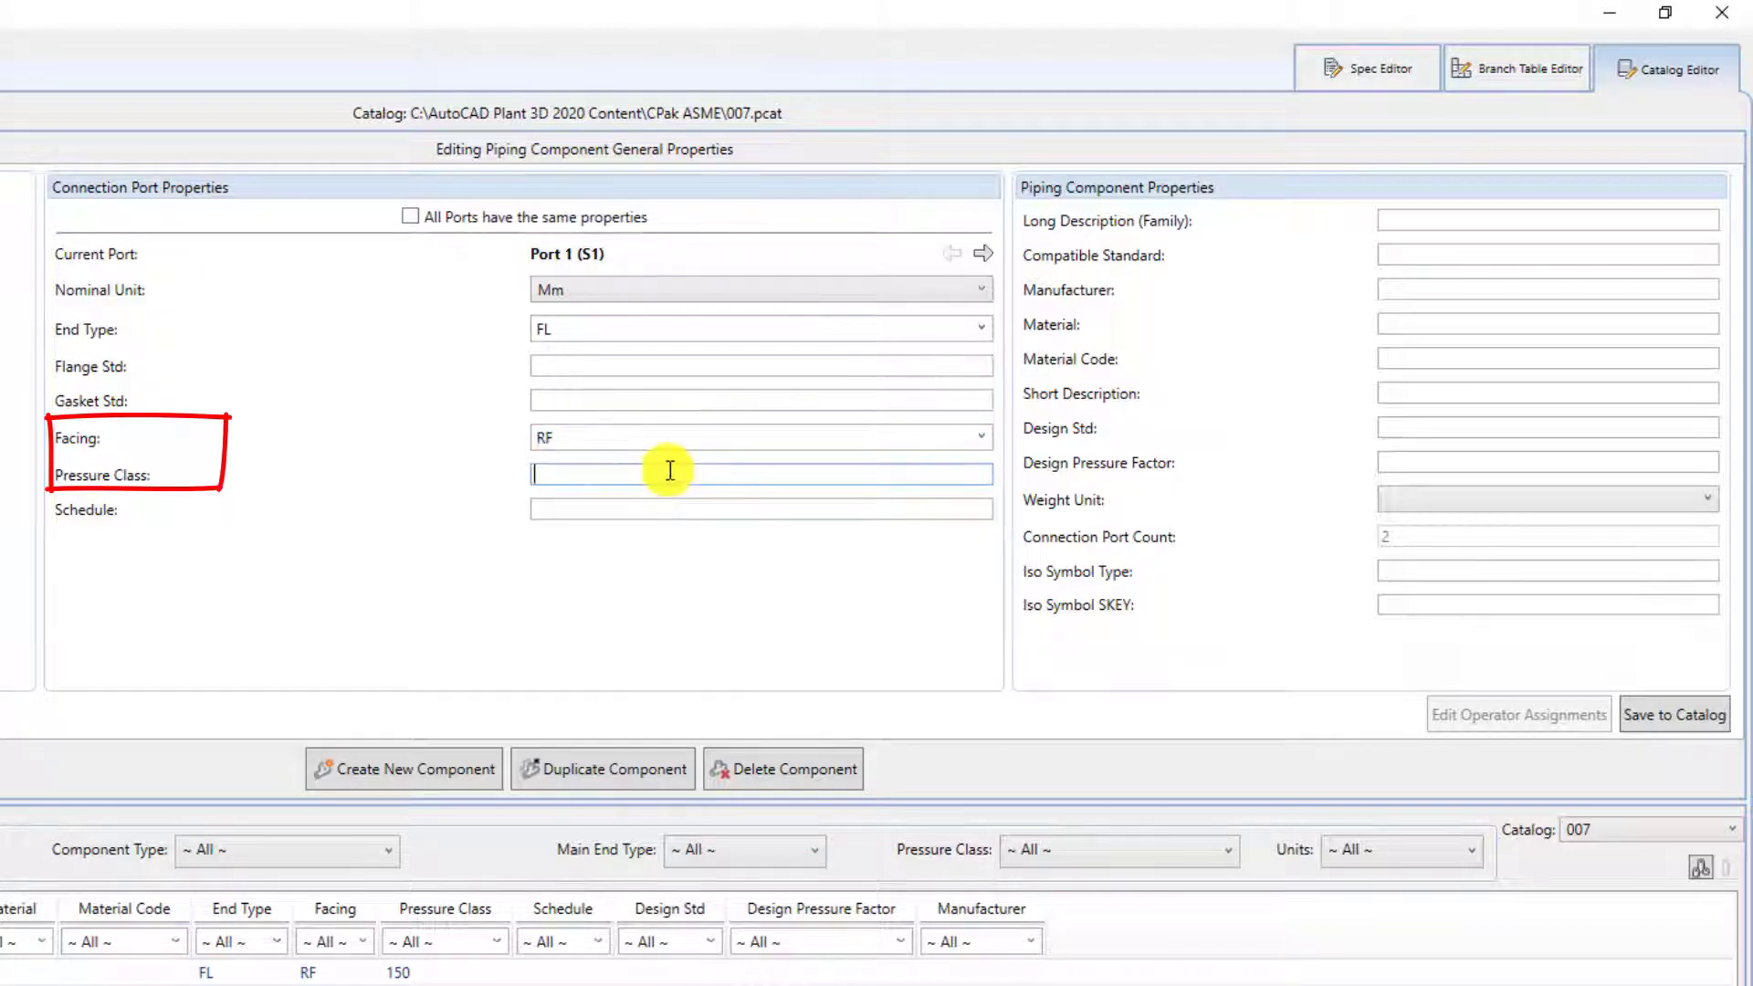
type("150")
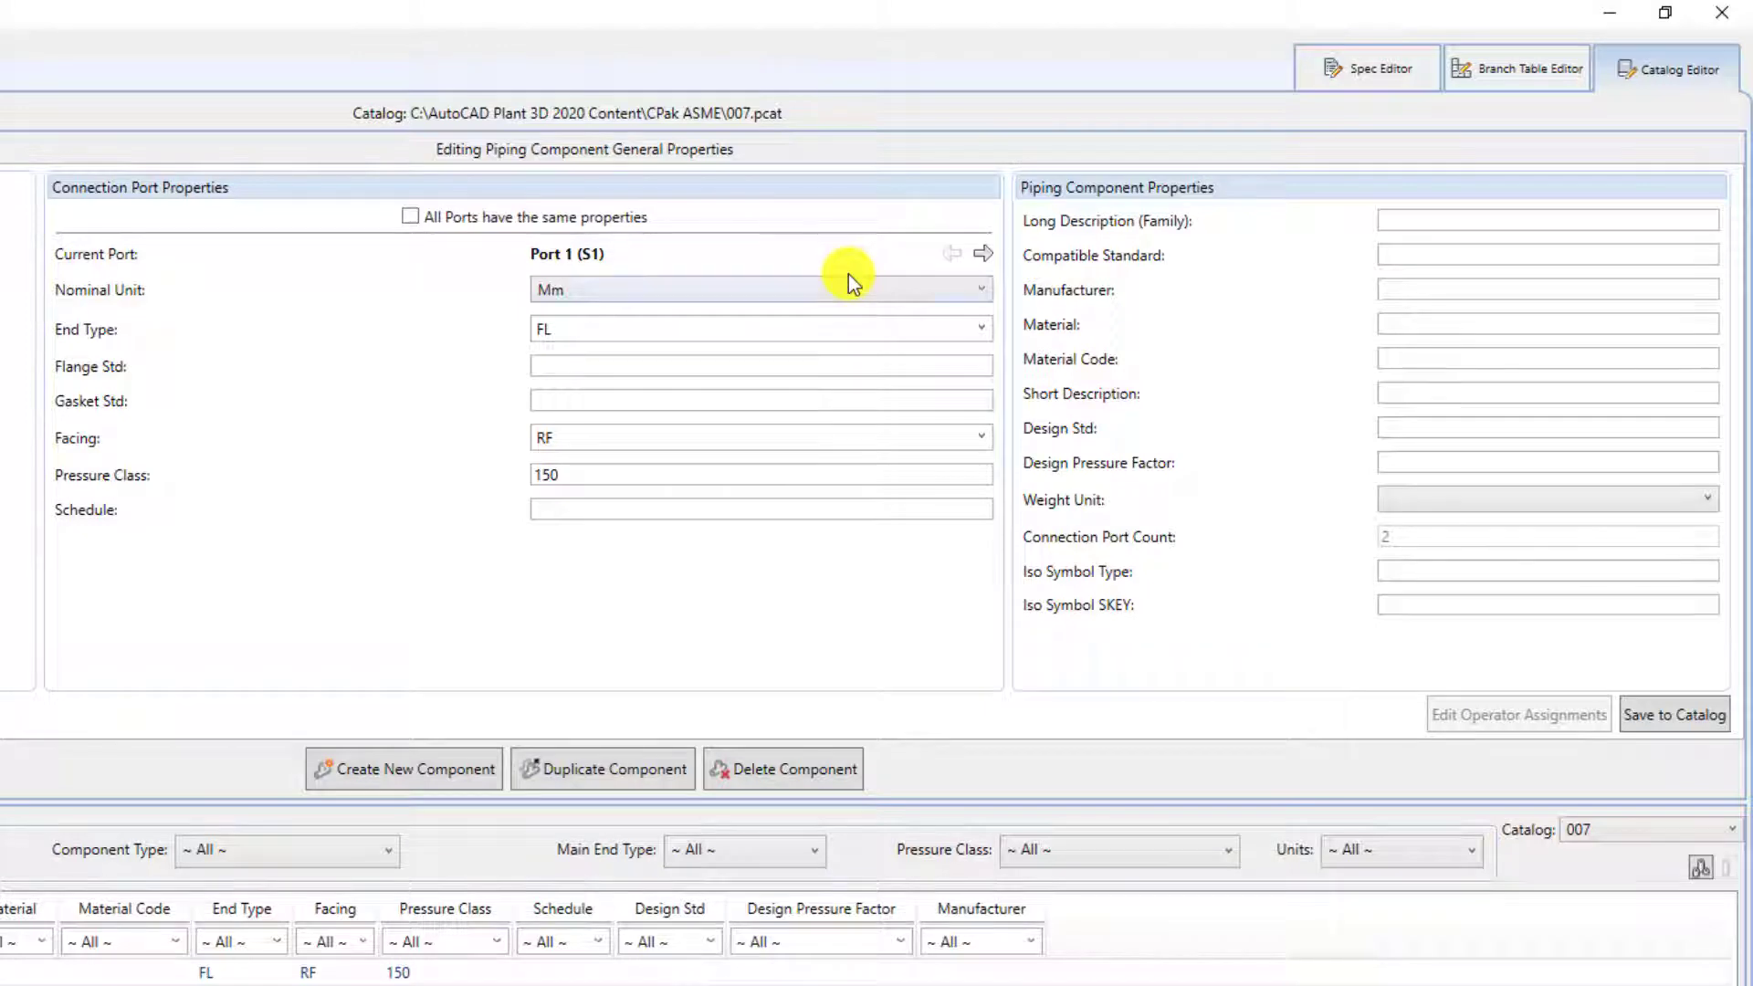
Step: Set port 2's end type to SO
left_click(984, 254)
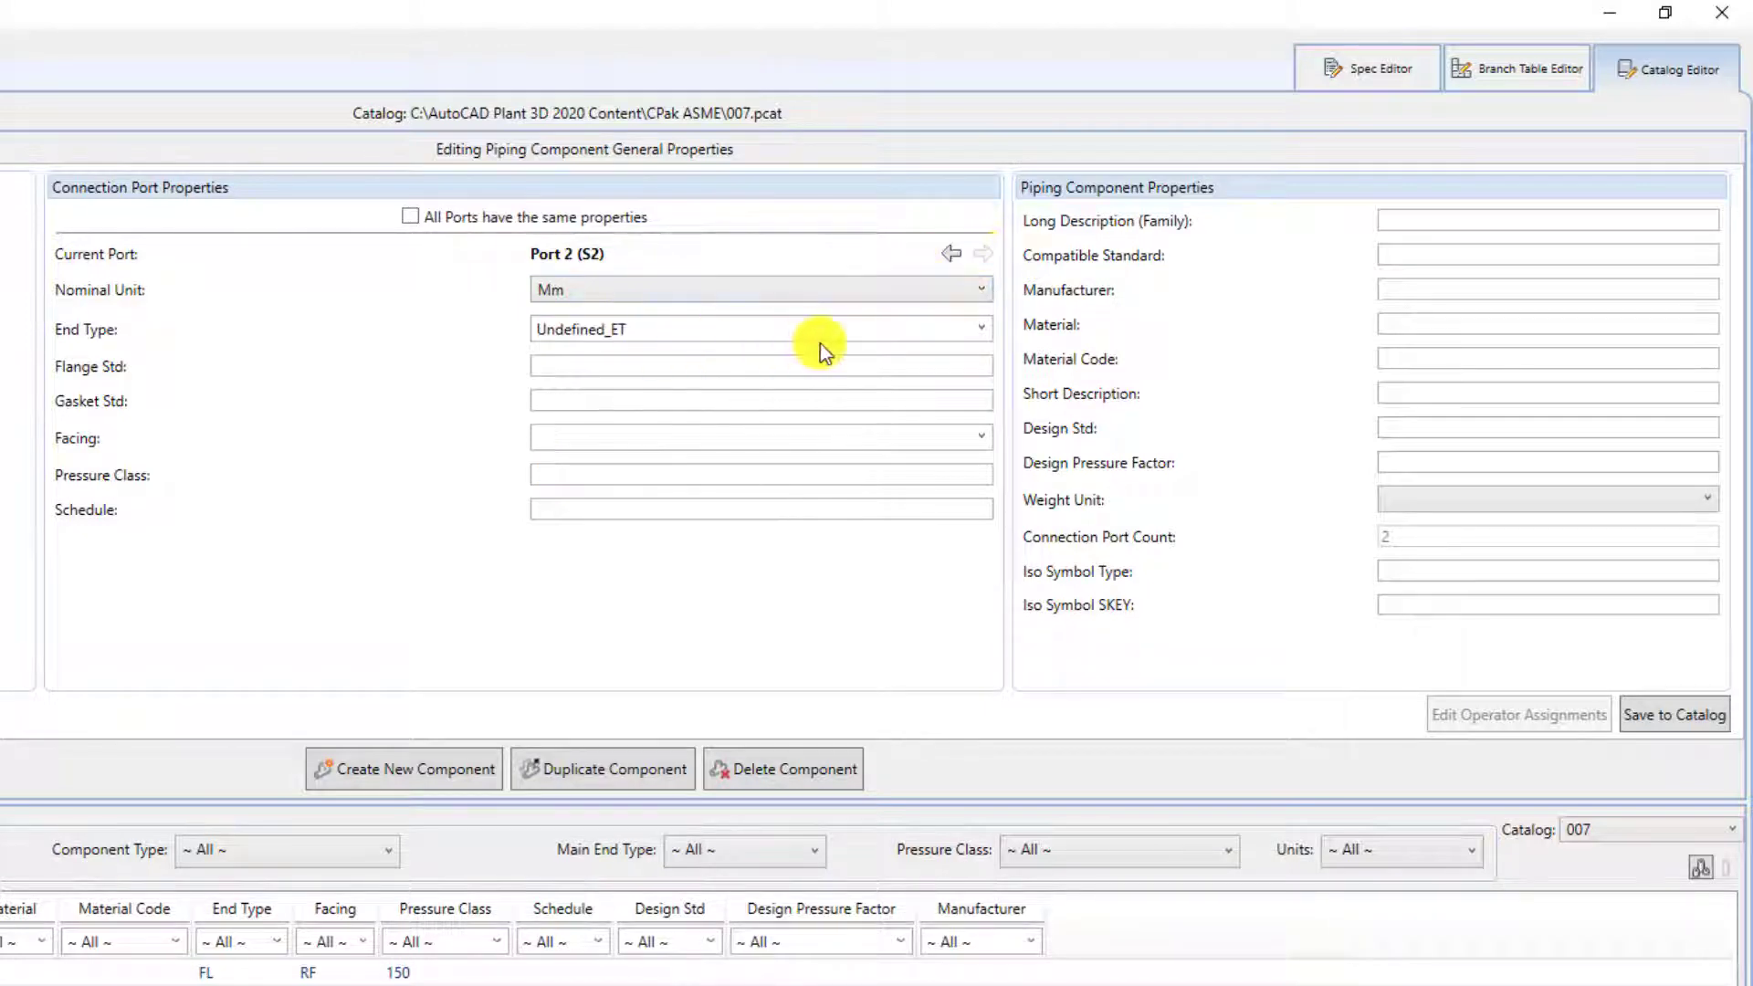
left_click(990, 332)
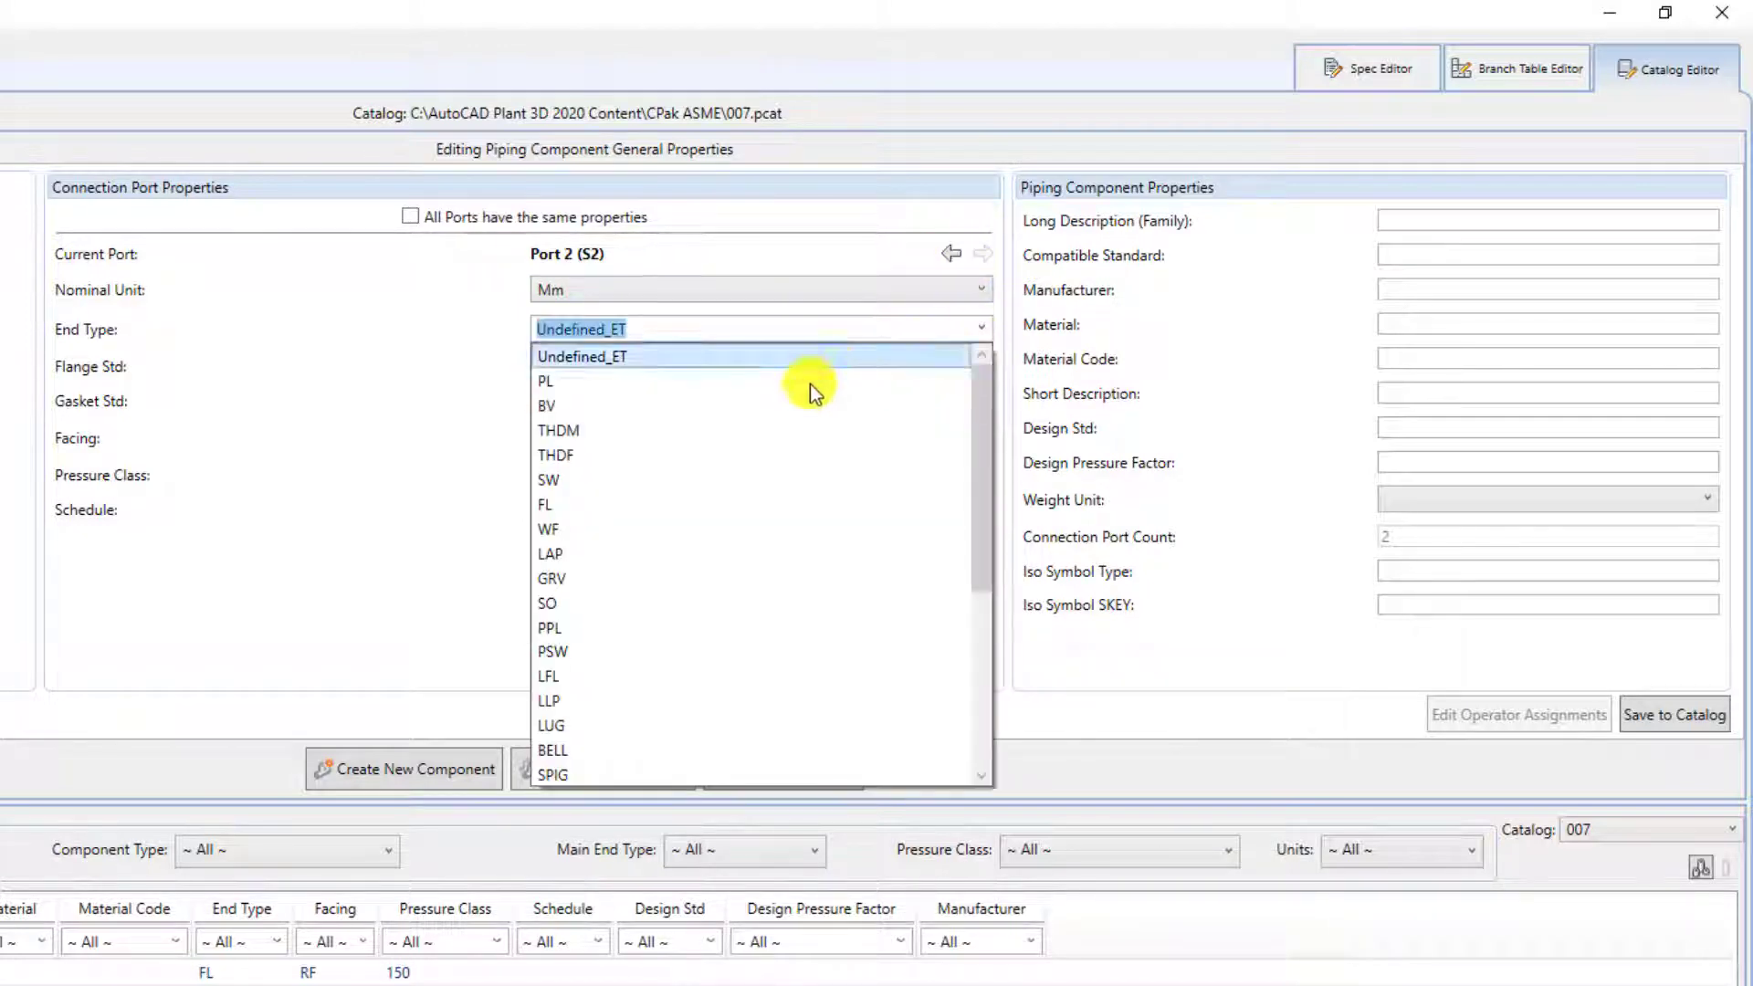
left_click(610, 599)
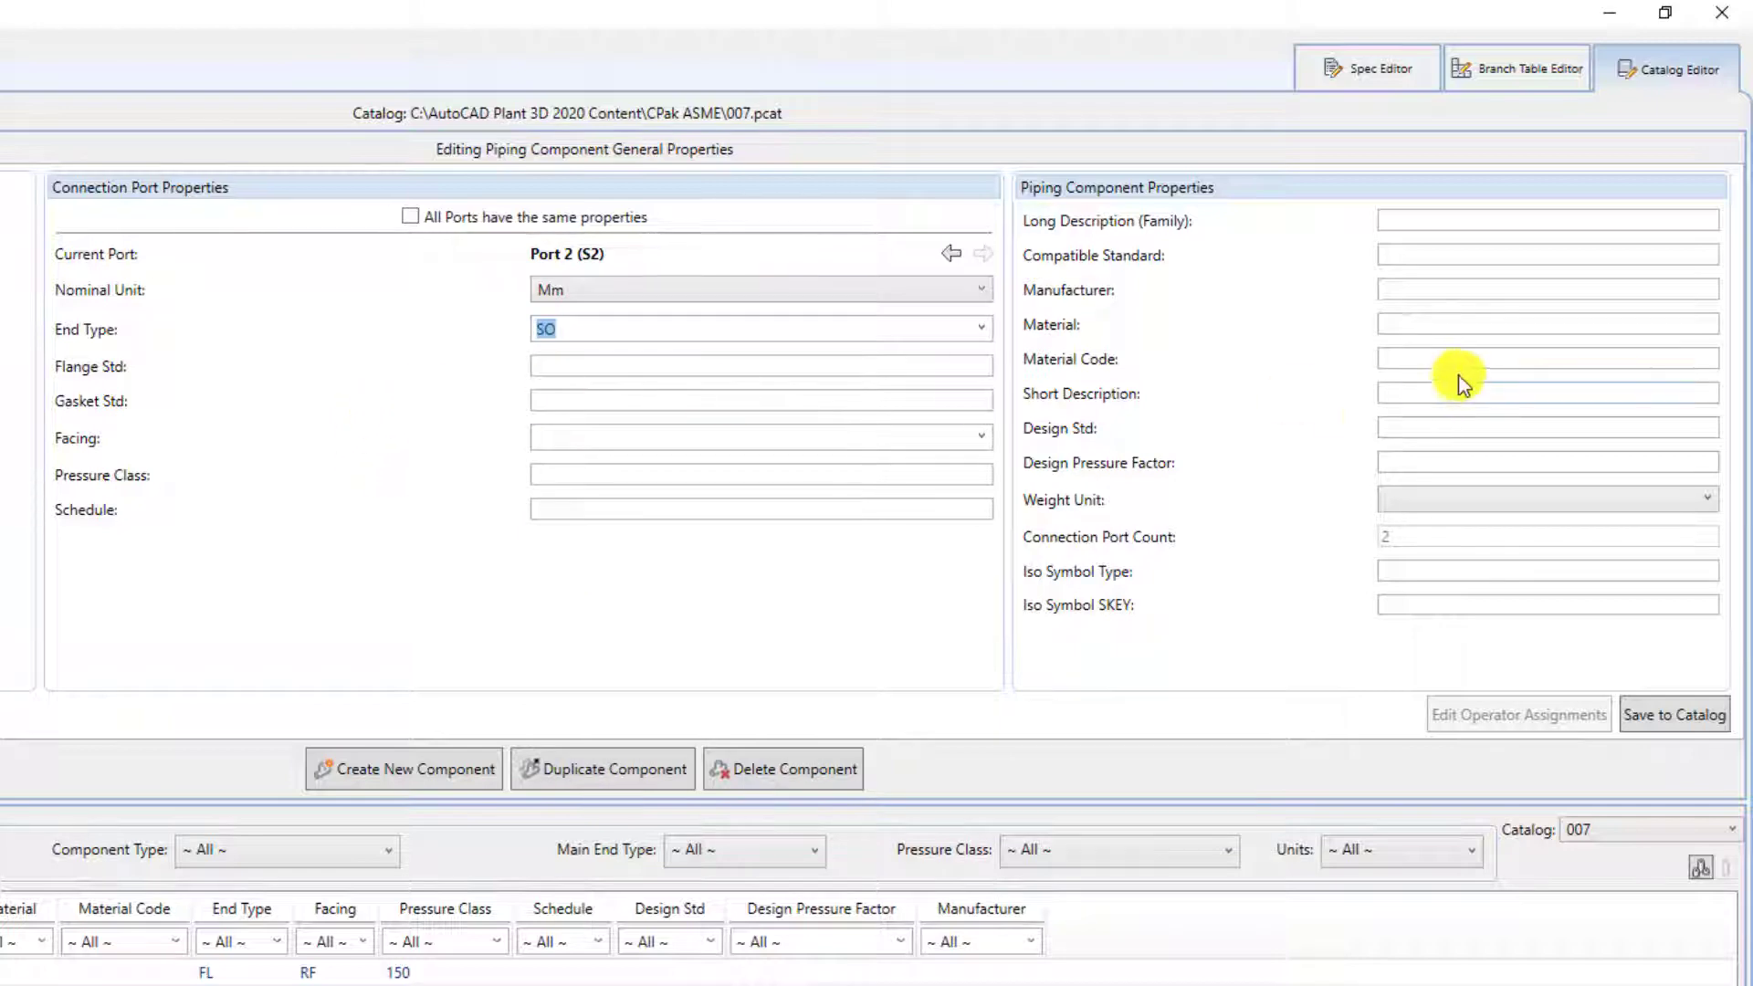
left_click(1438, 219)
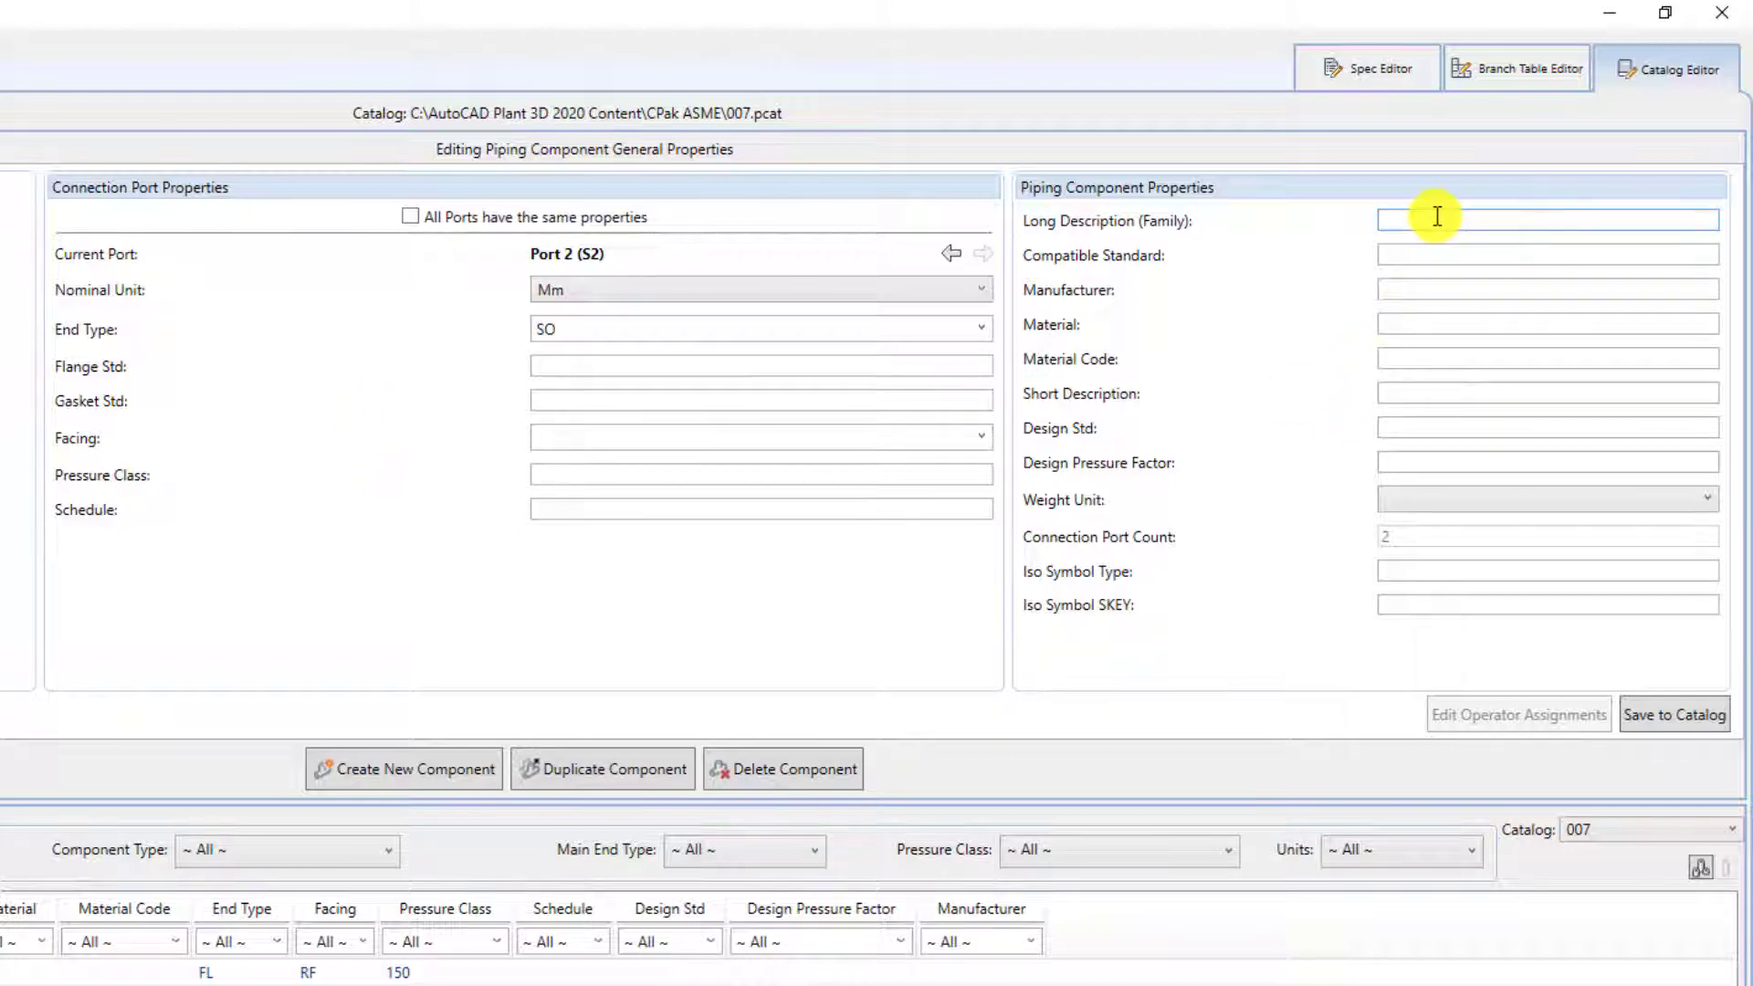
Step: Enter 'FLANGE, 150#, RF' as the long description and copy it into the short description
type("lan")
key("BackSpace")
key("BackSpace")
type("ANGE")
key("BackSpace")
key("BackSpace")
type("R")
key("BackSpace")
key("BackSpace")
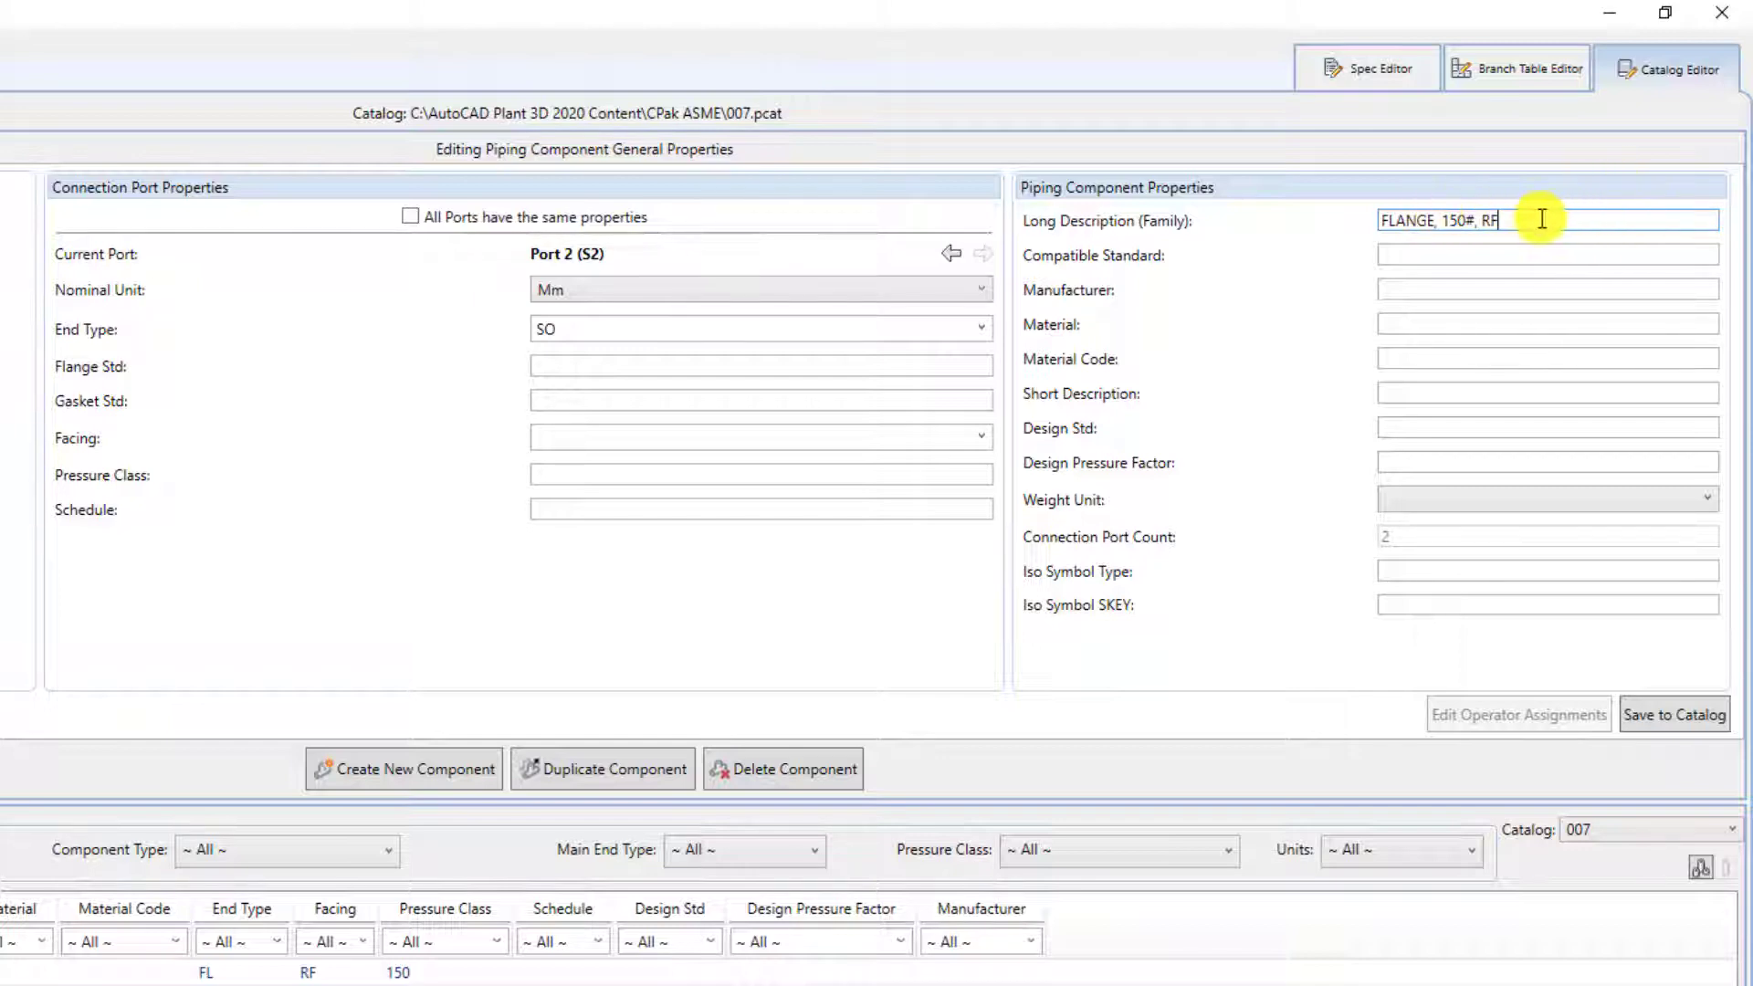
left_click_drag(1549, 219, 1307, 219)
key("ctrl+c")
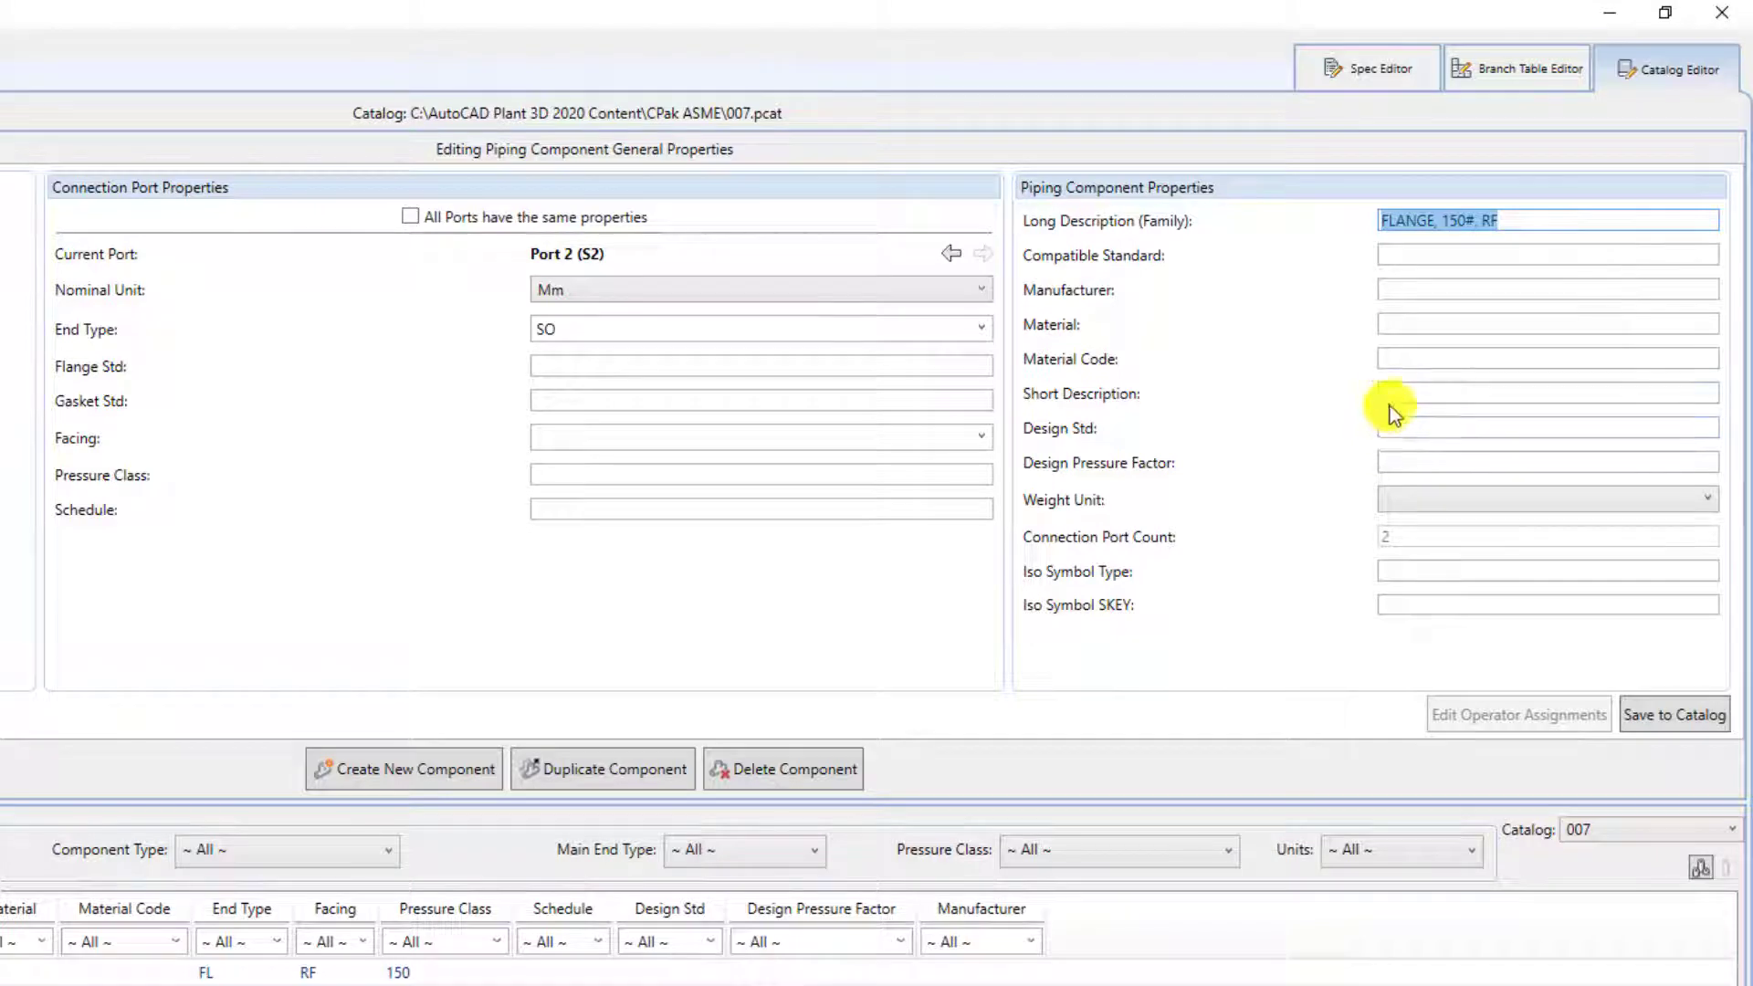
left_click(1390, 394)
key("ctrl+v")
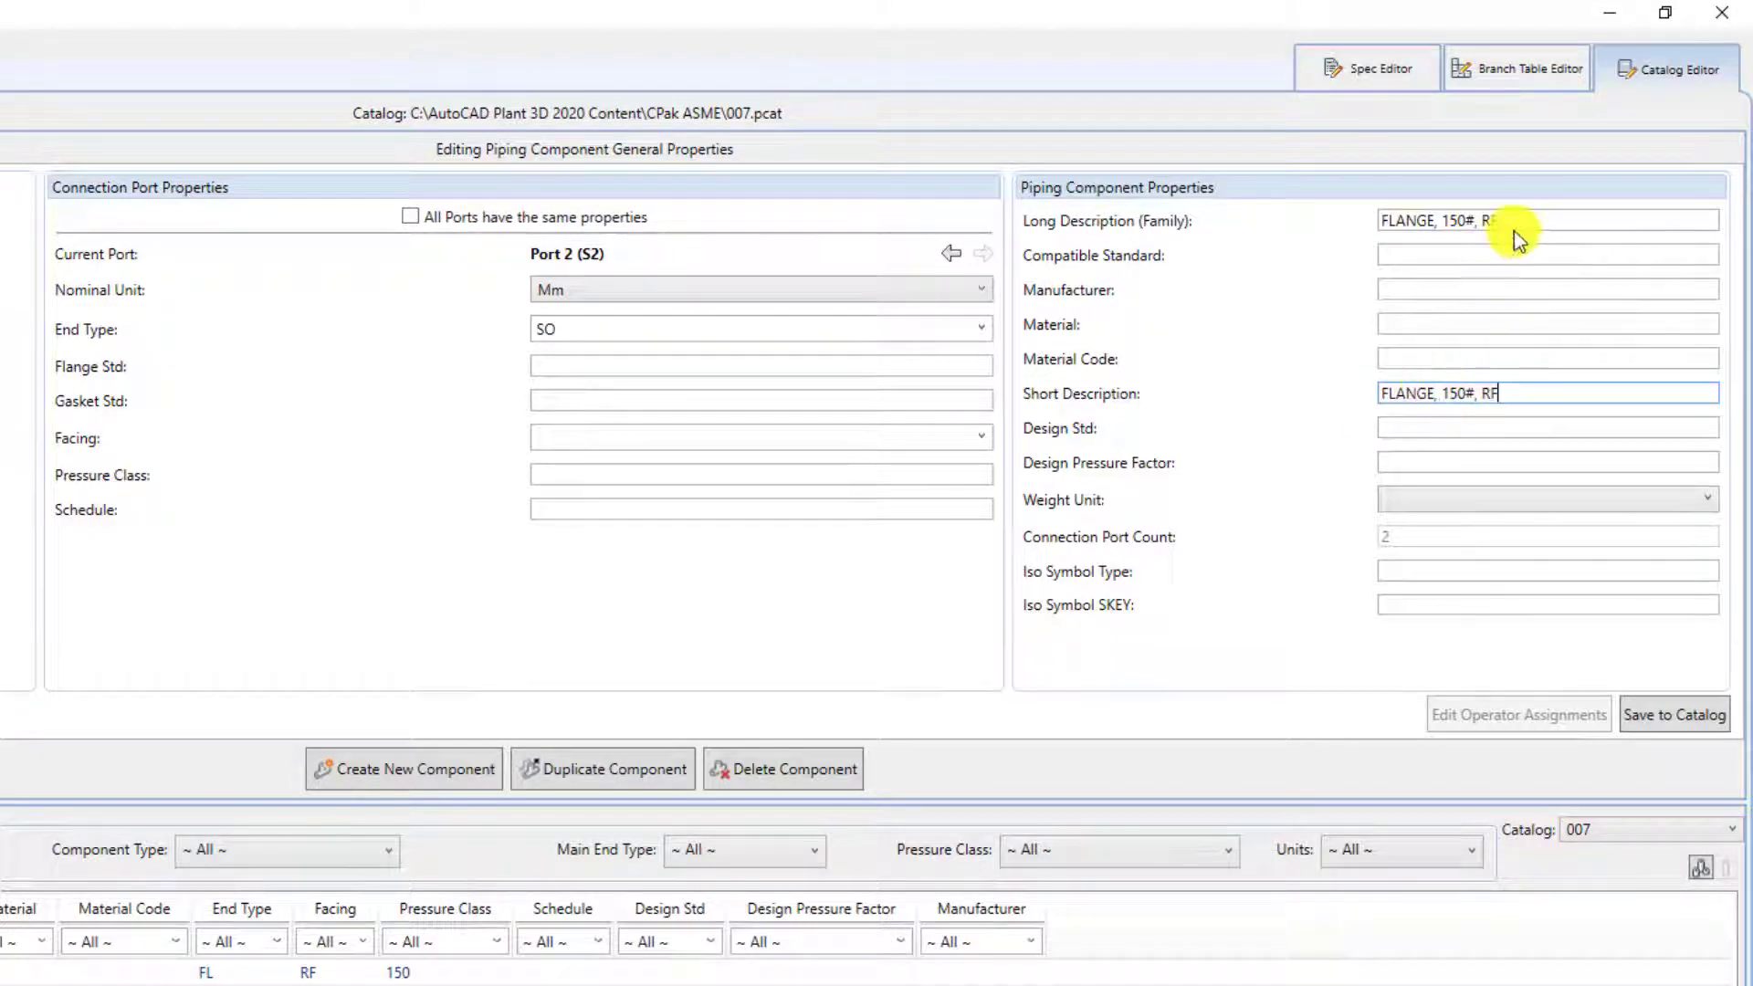
left_click(1518, 221)
type(", A105")
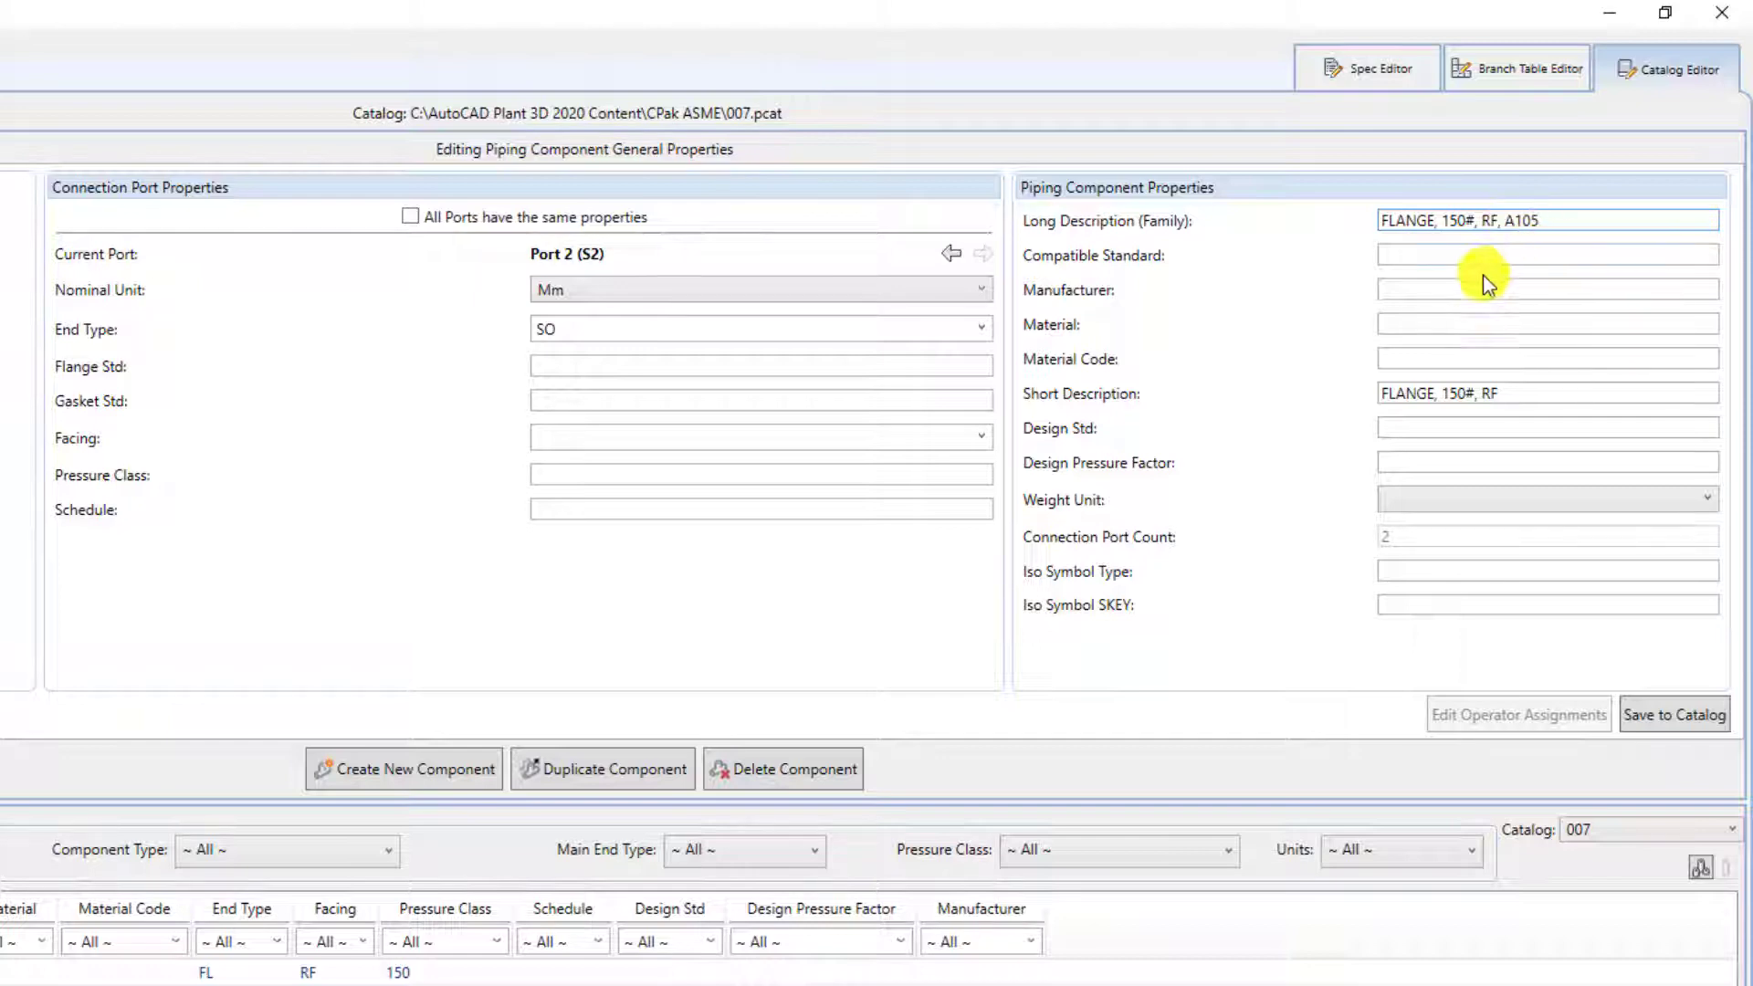
Step: Set material CS, material code A105 and weight unit KG
left_click(1432, 331)
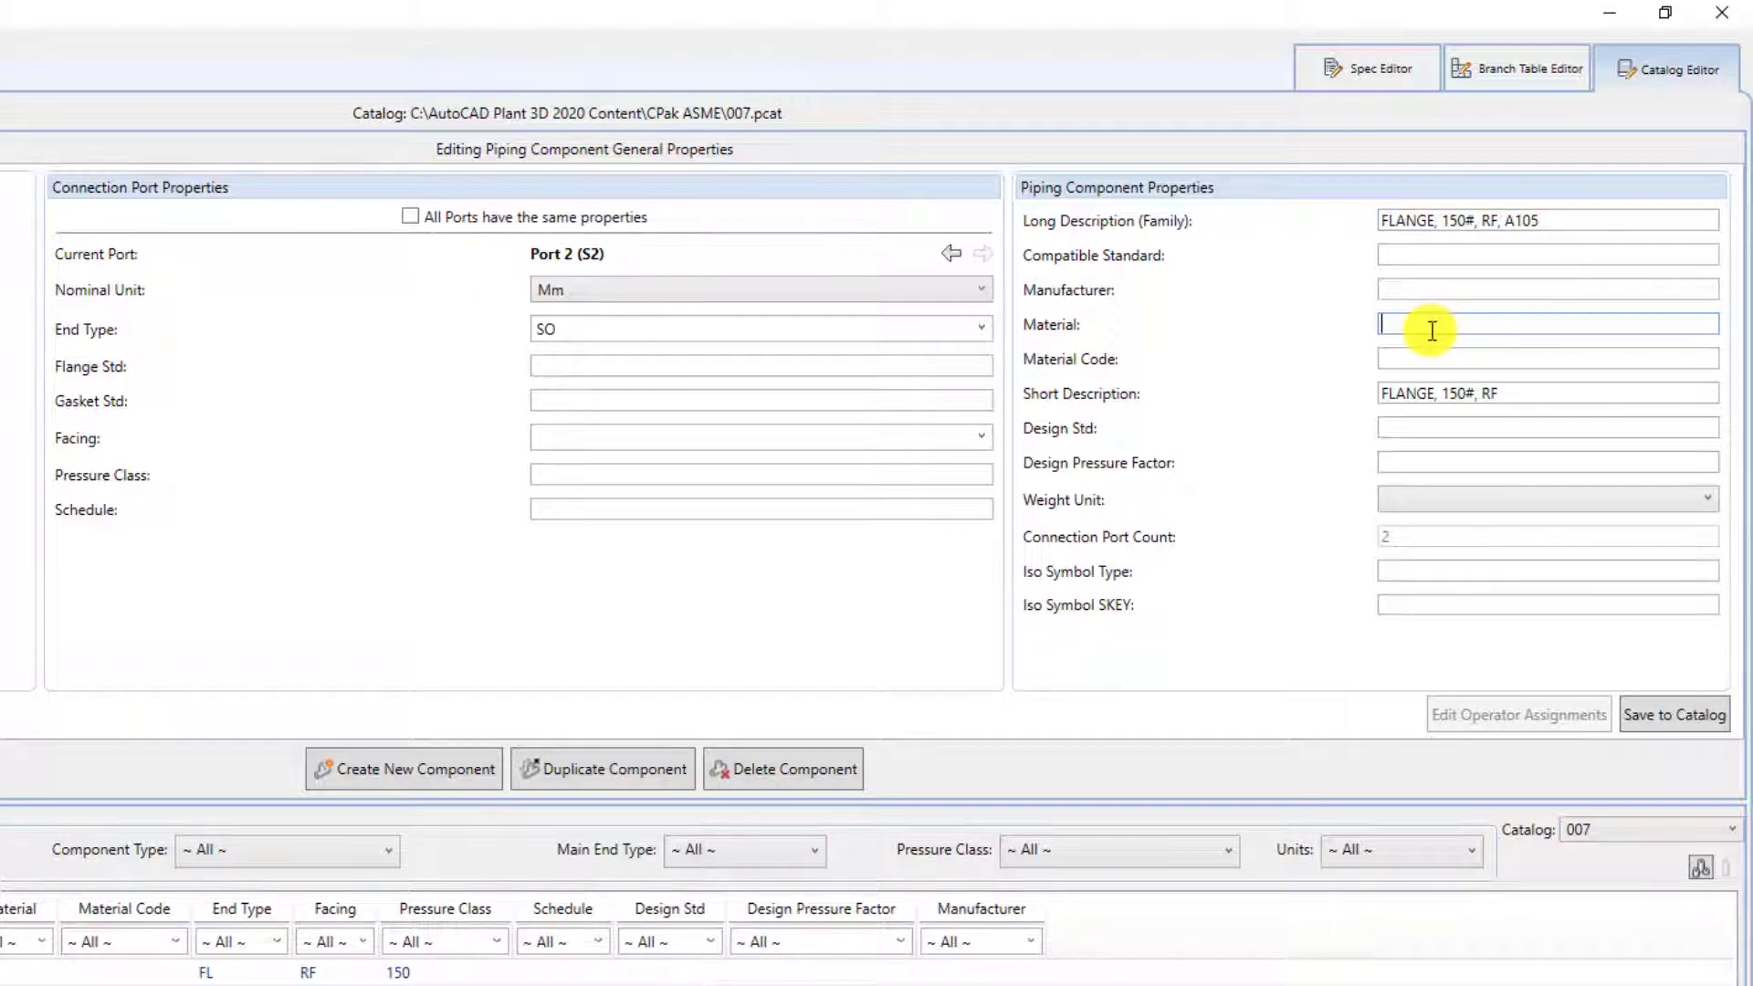
type("CS")
left_click(1434, 349)
type("A105")
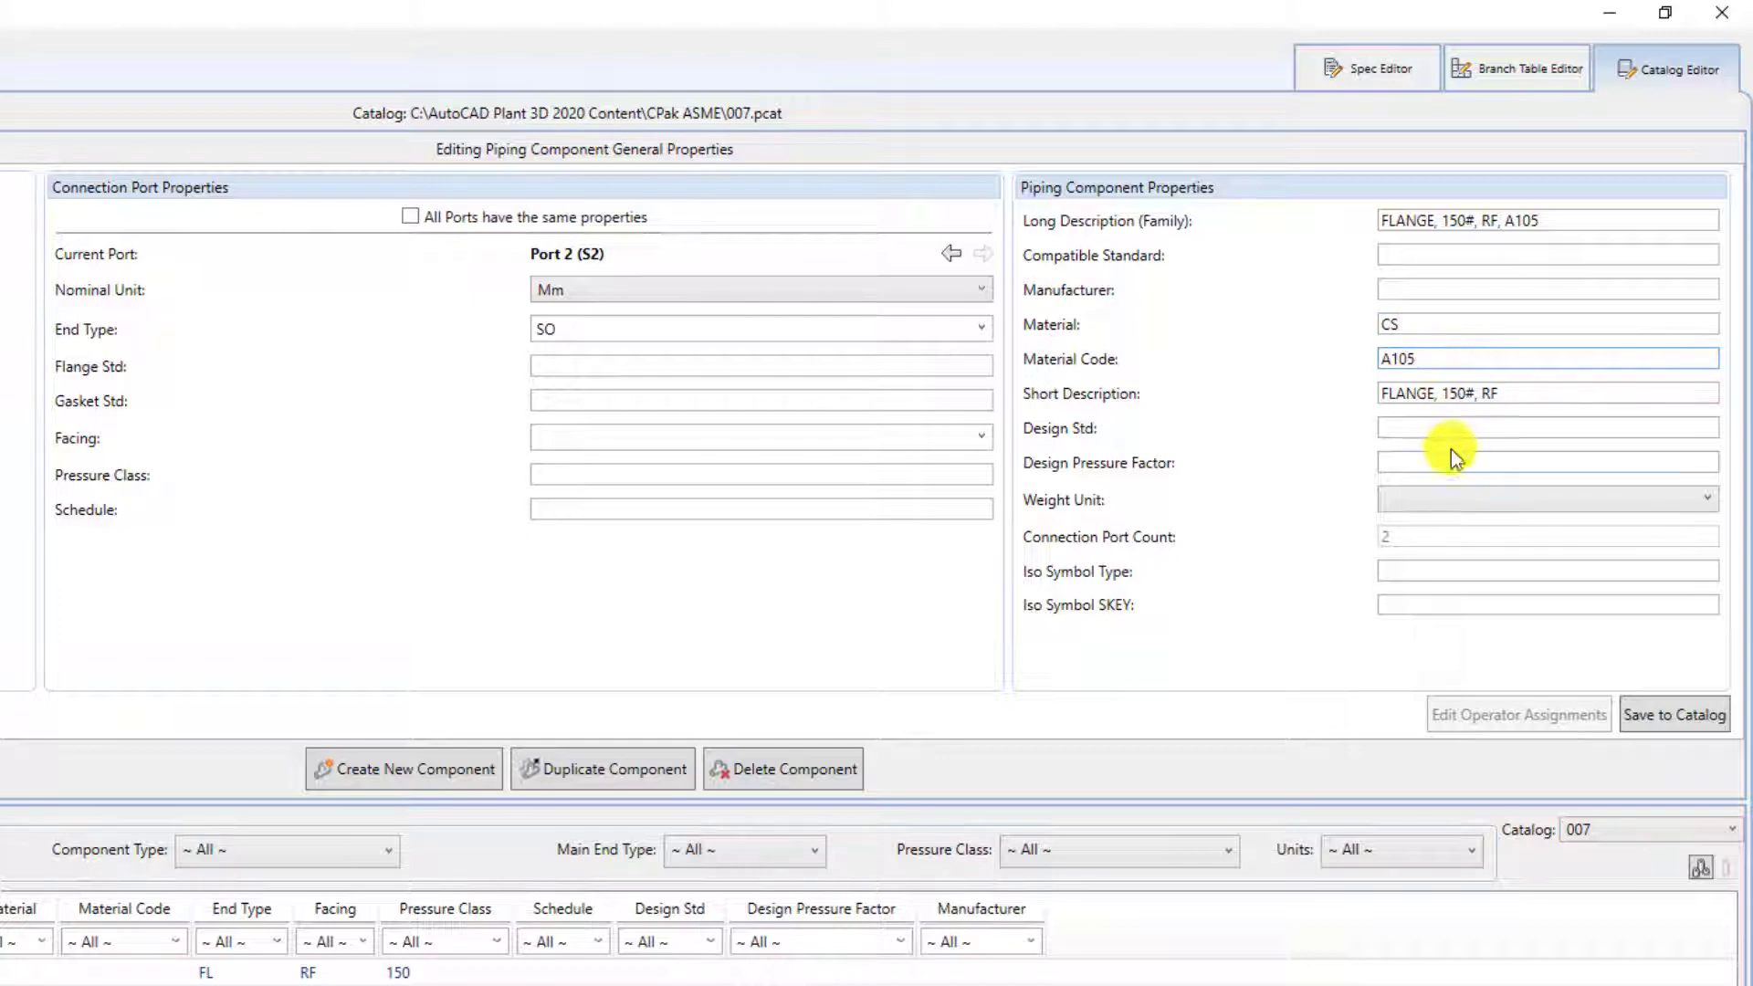
left_click(1468, 493)
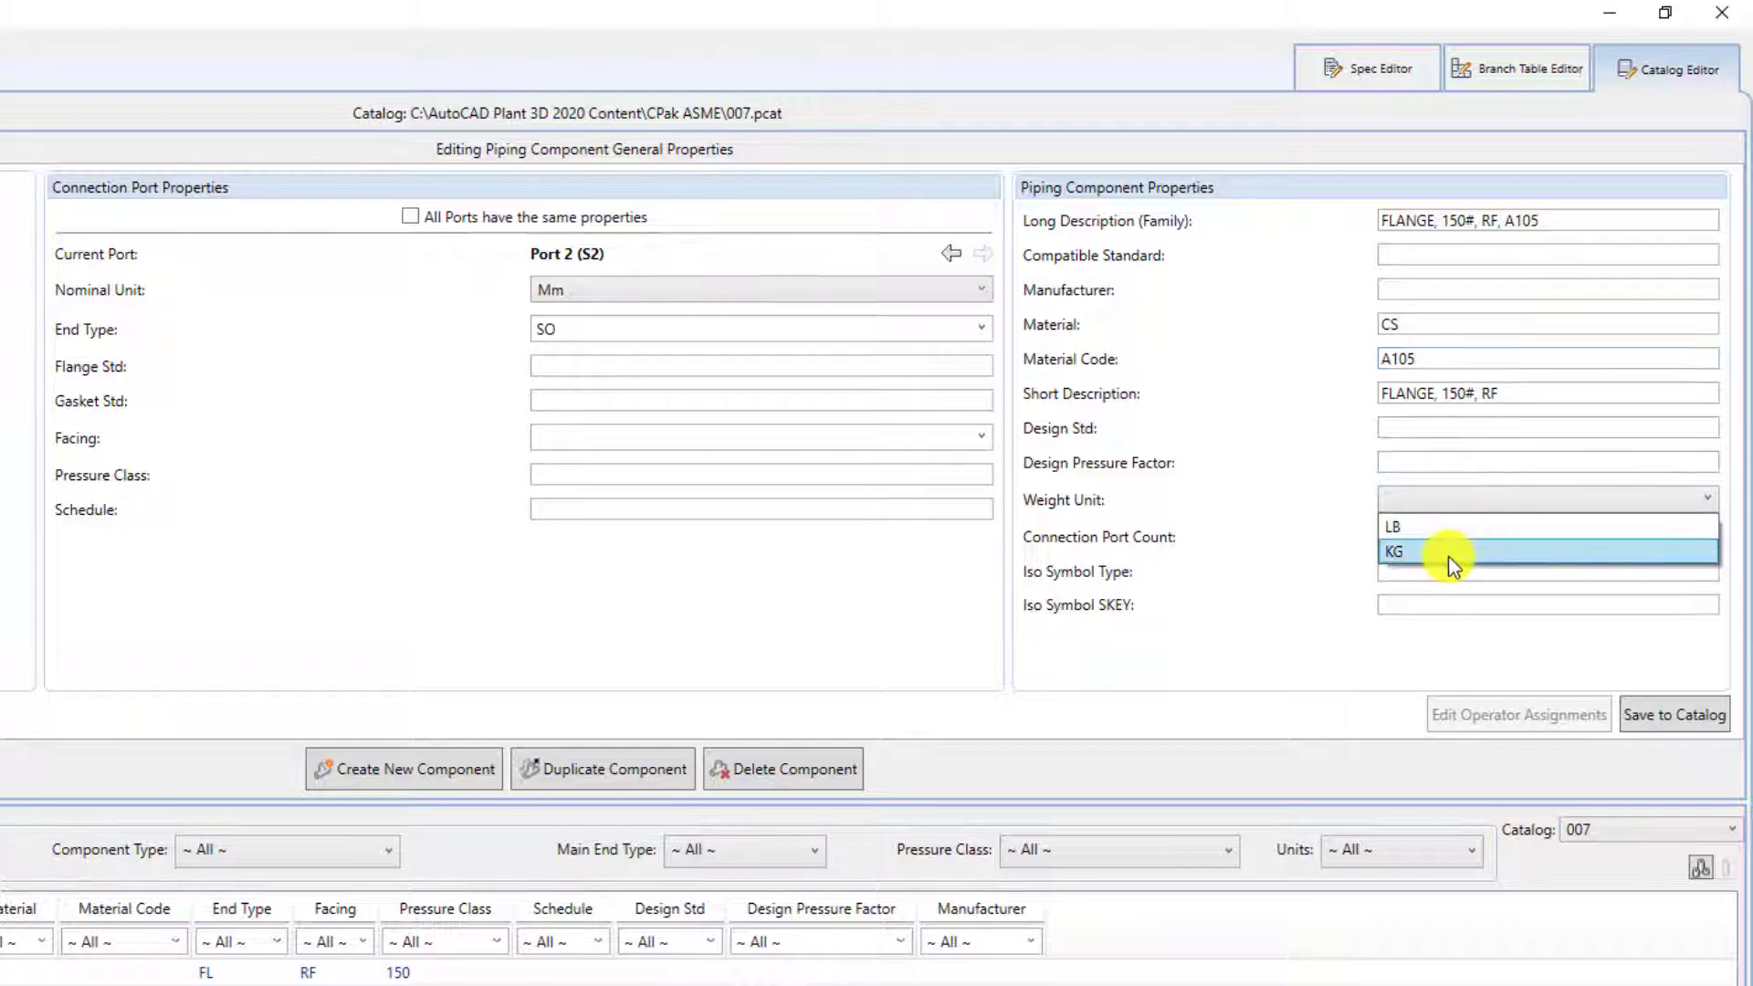
left_click(1448, 554)
left_click(1418, 462)
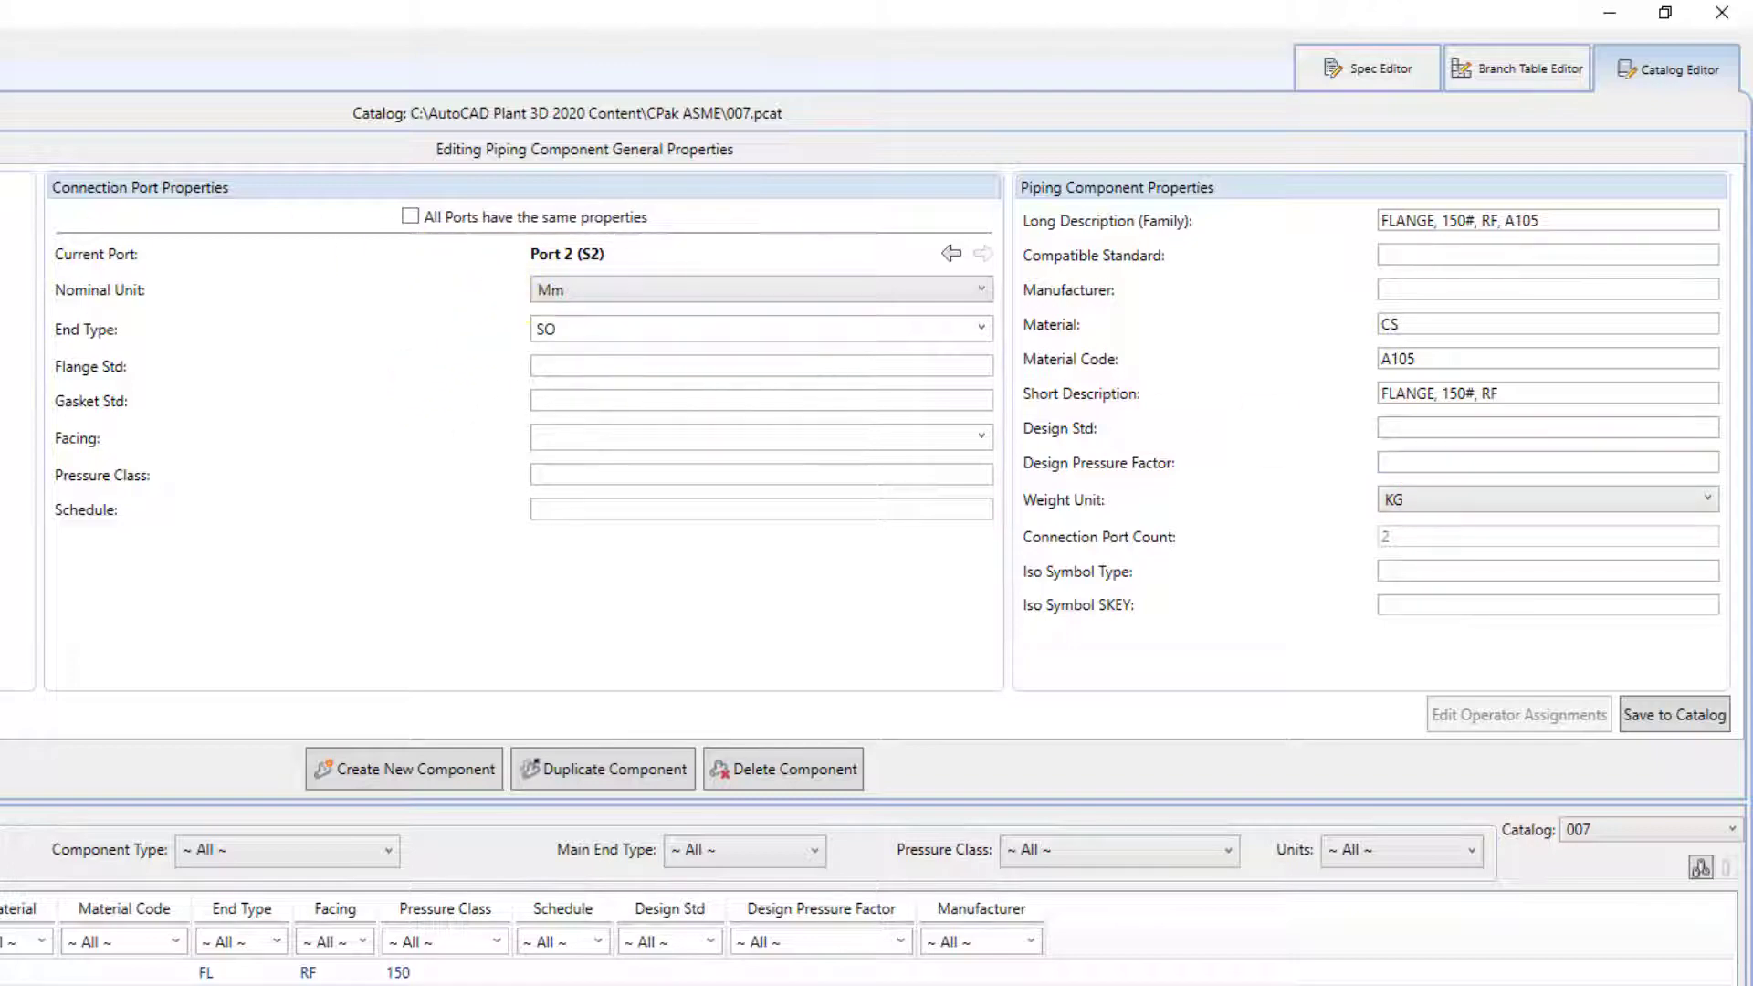
left_click(151, 111)
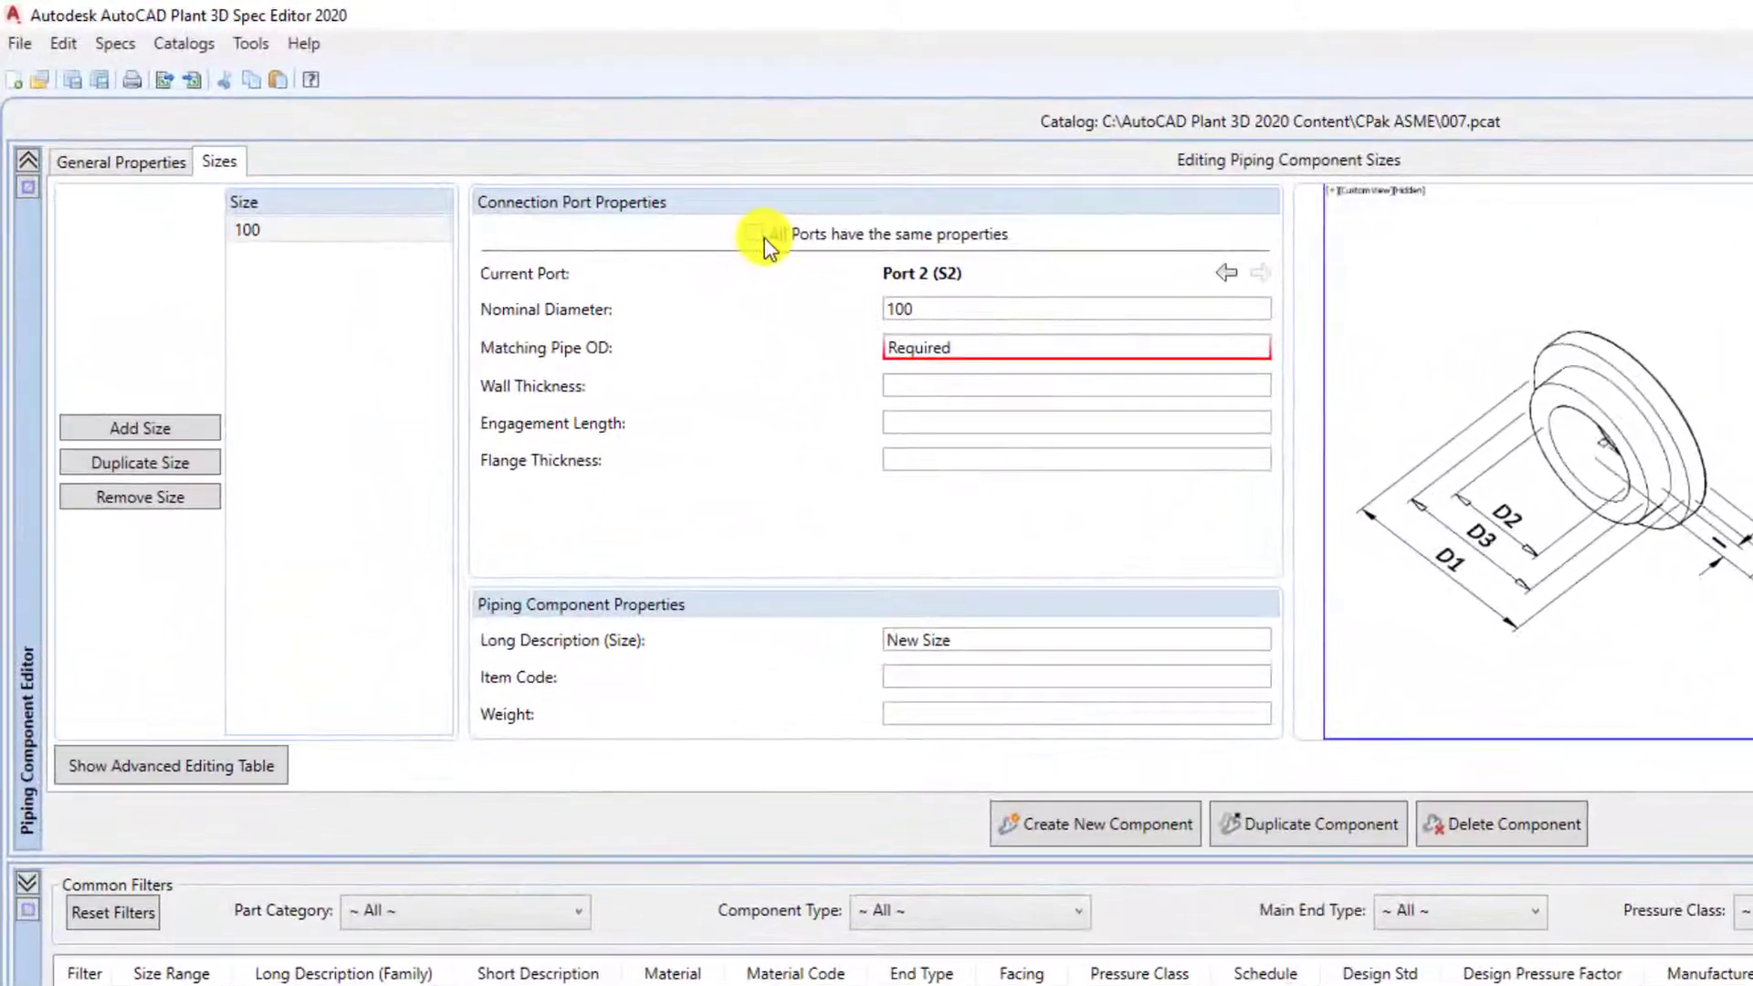
Step: Apply a matching pipe OD of 114.3 to all ports of size 100
left_click(761, 235)
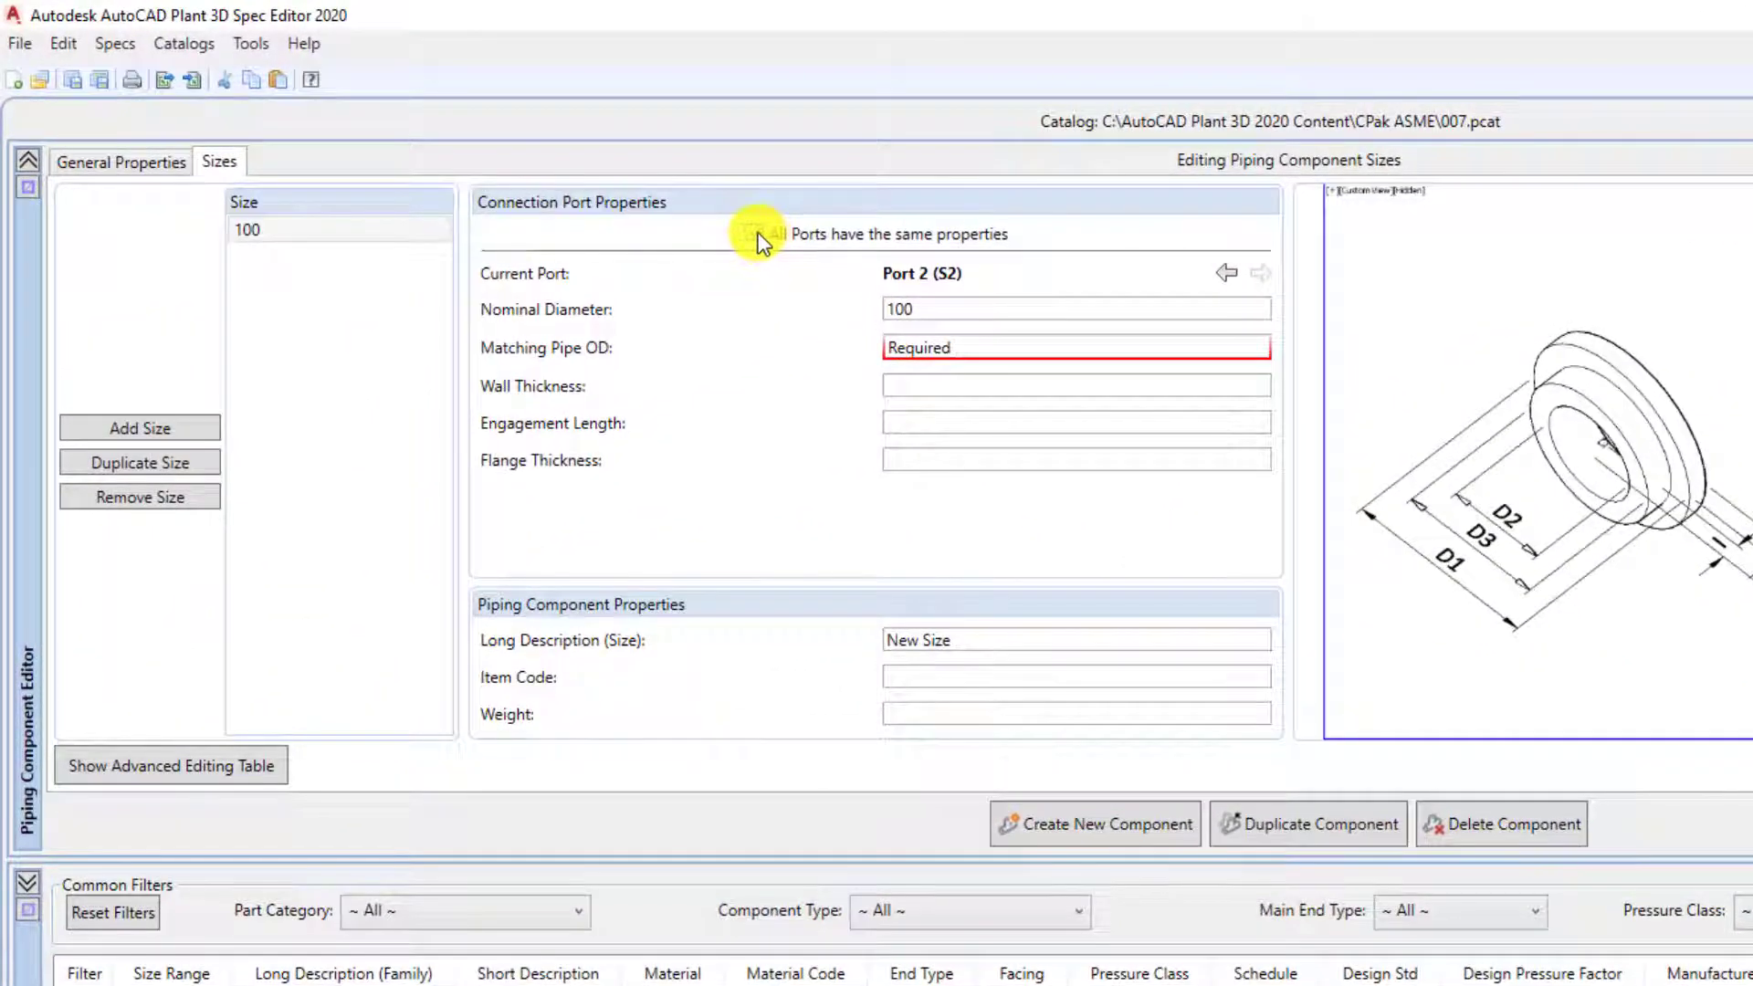
left_click(973, 339)
type("11")
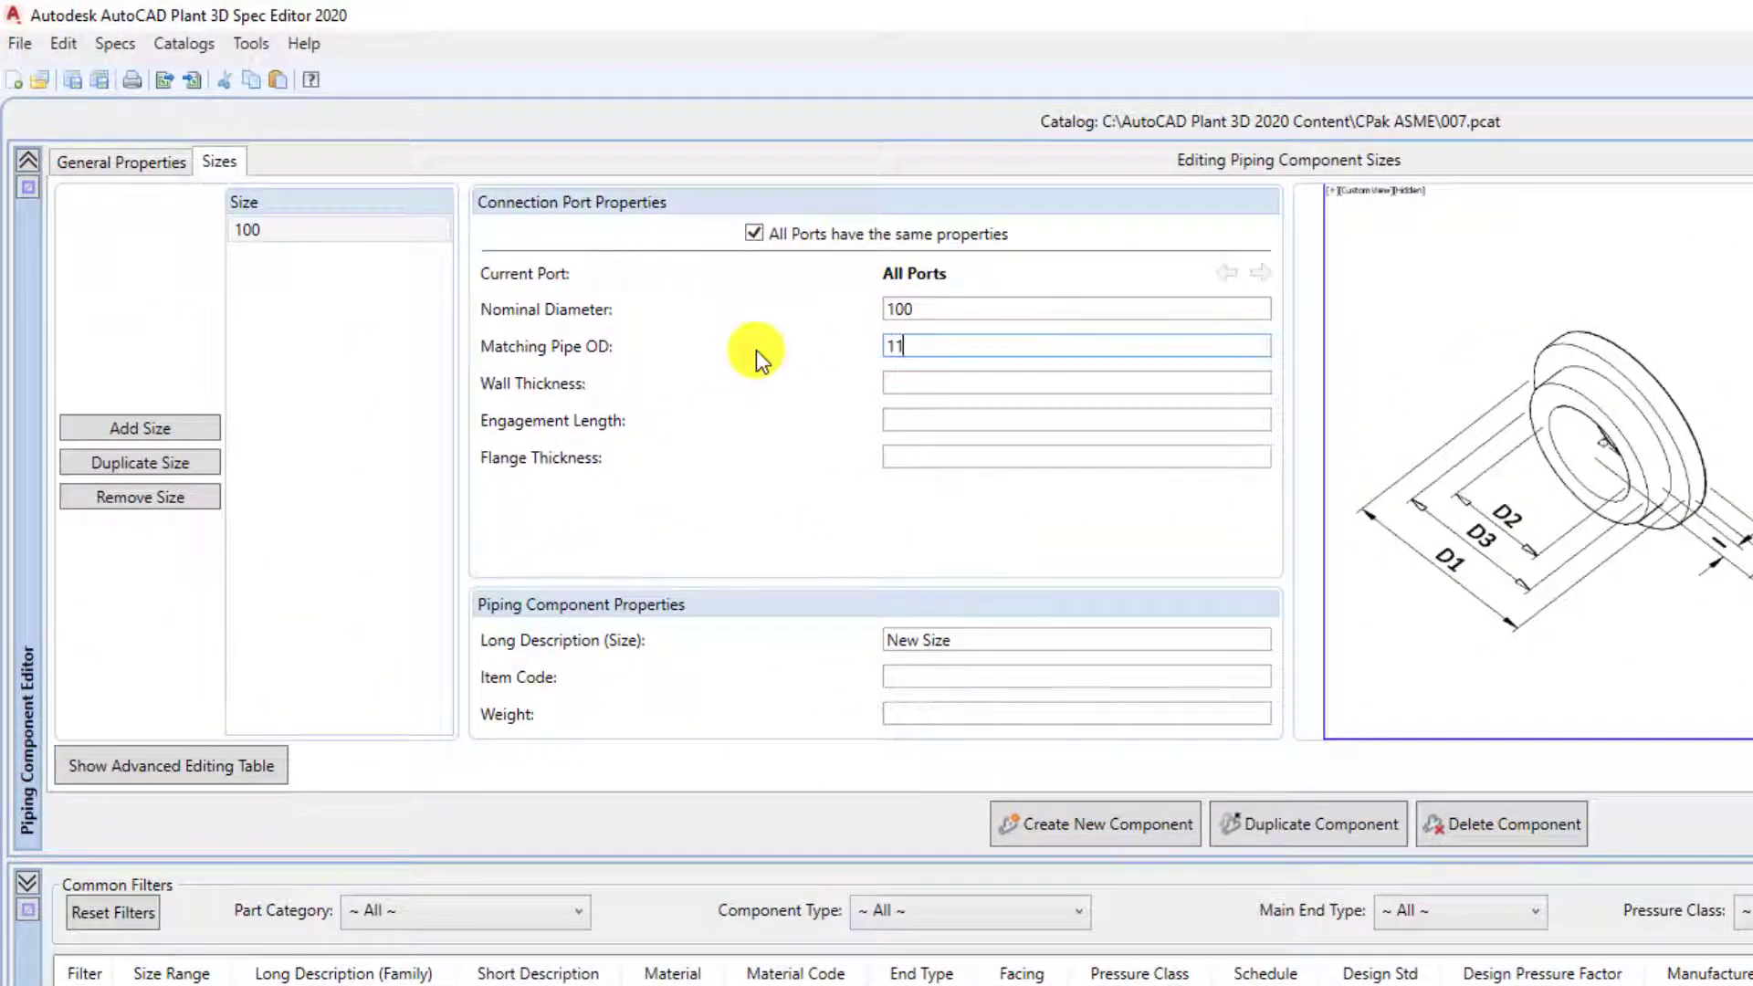
type("4.3")
left_click(1629, 305)
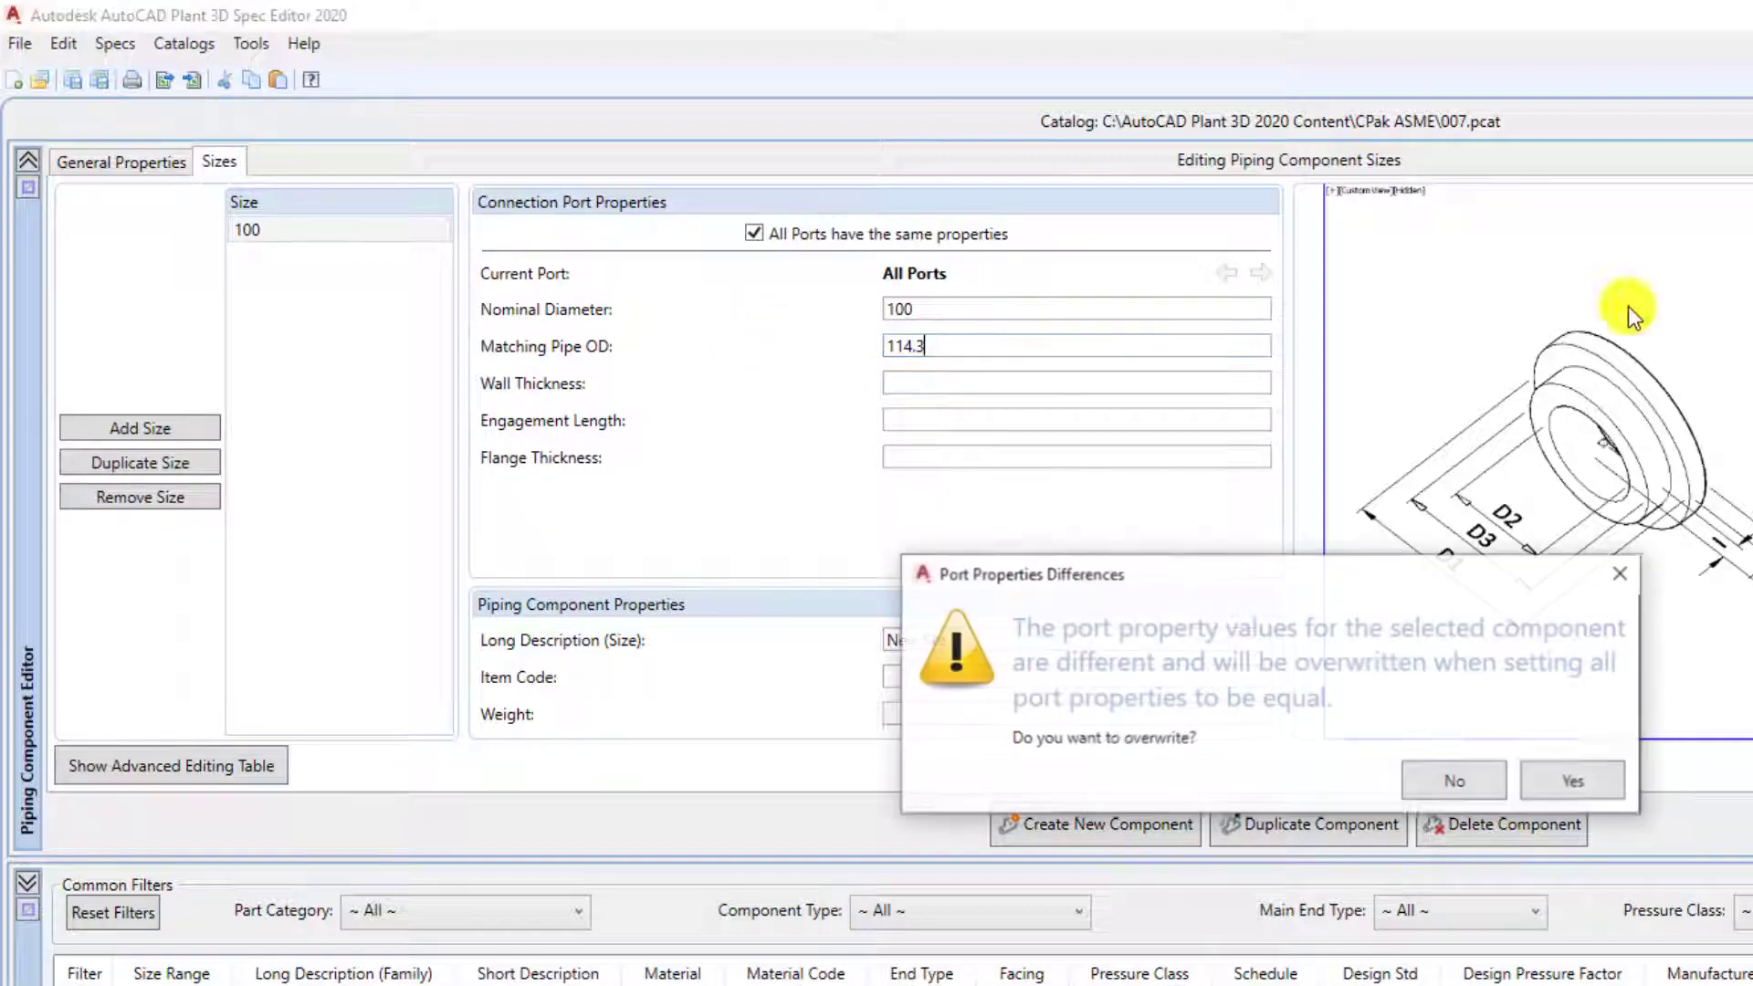
left_click(1564, 781)
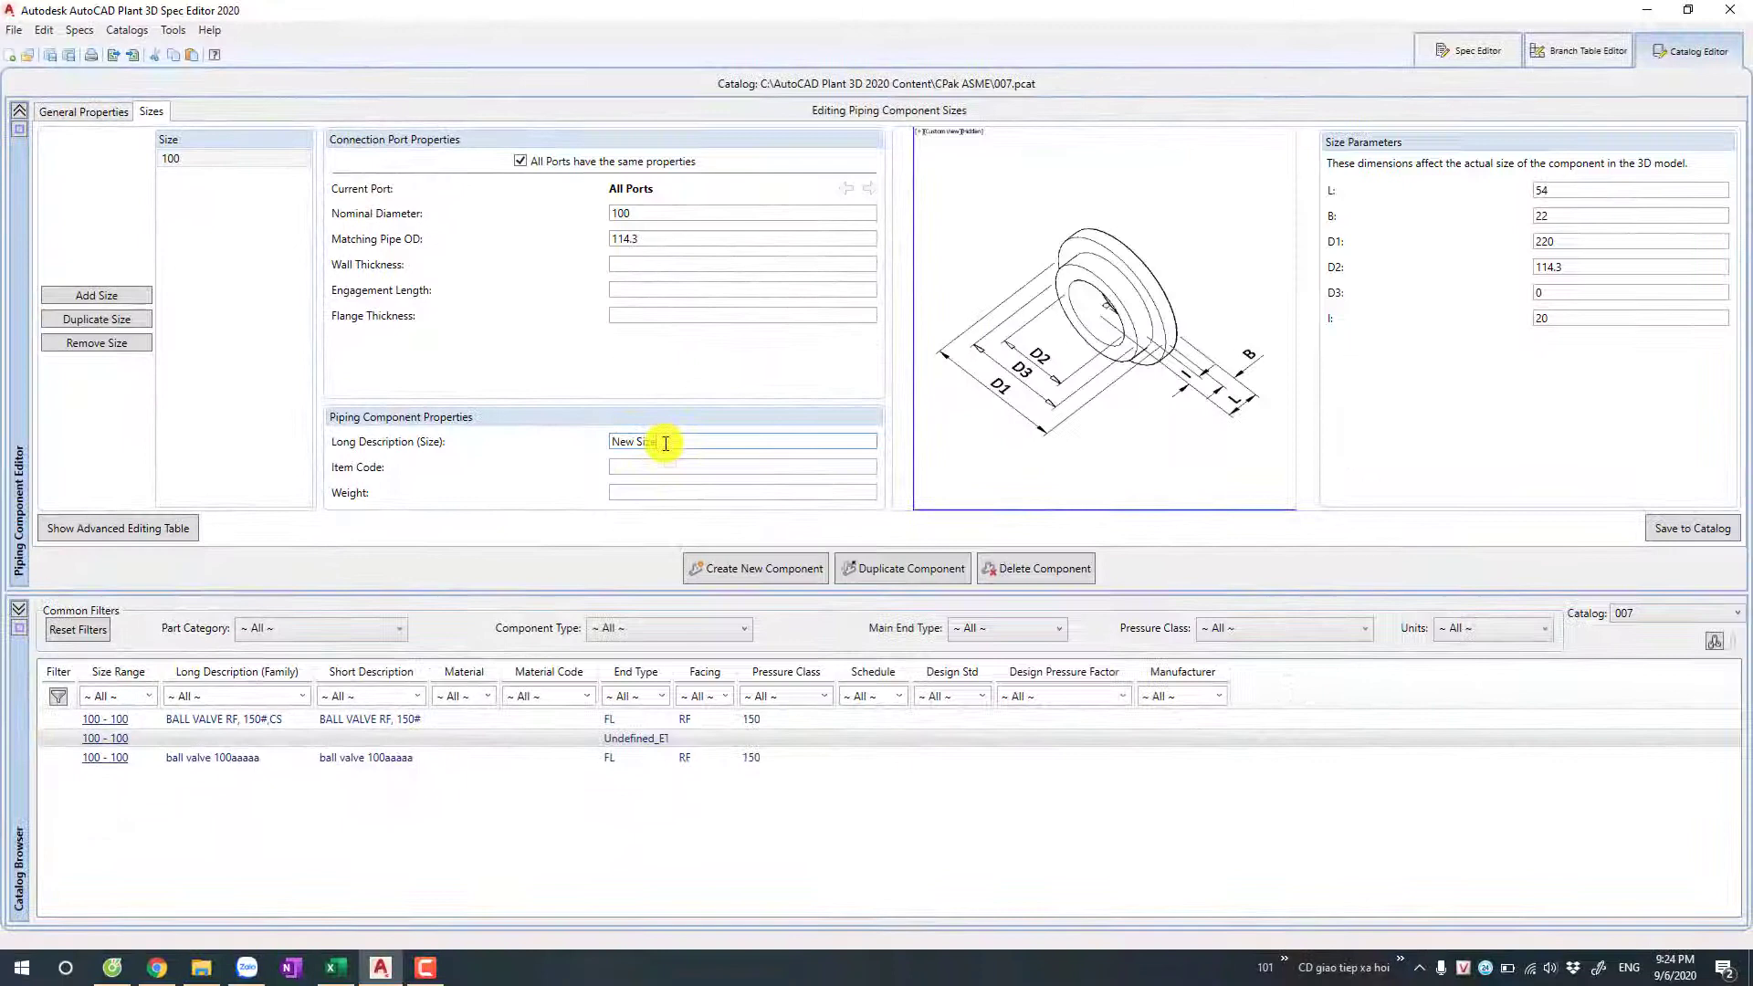
Step: Set the size long description to 100A
left_click_drag(673, 442, 437, 426)
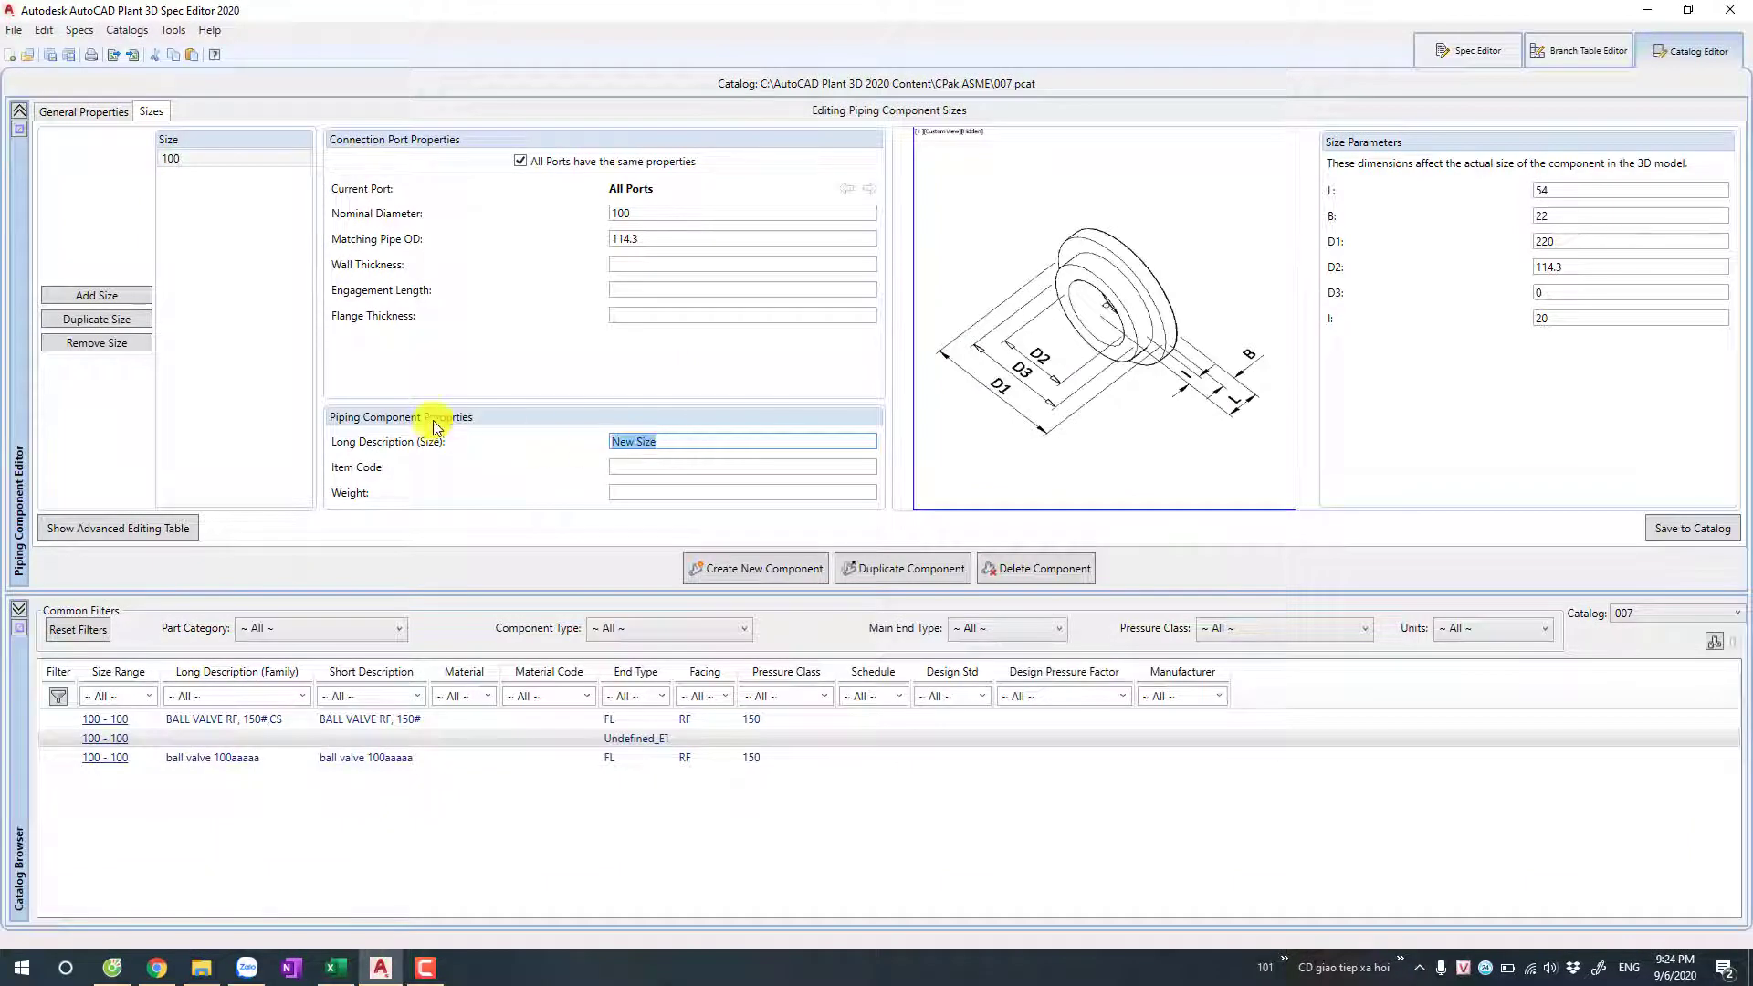
type("4")
type("10")
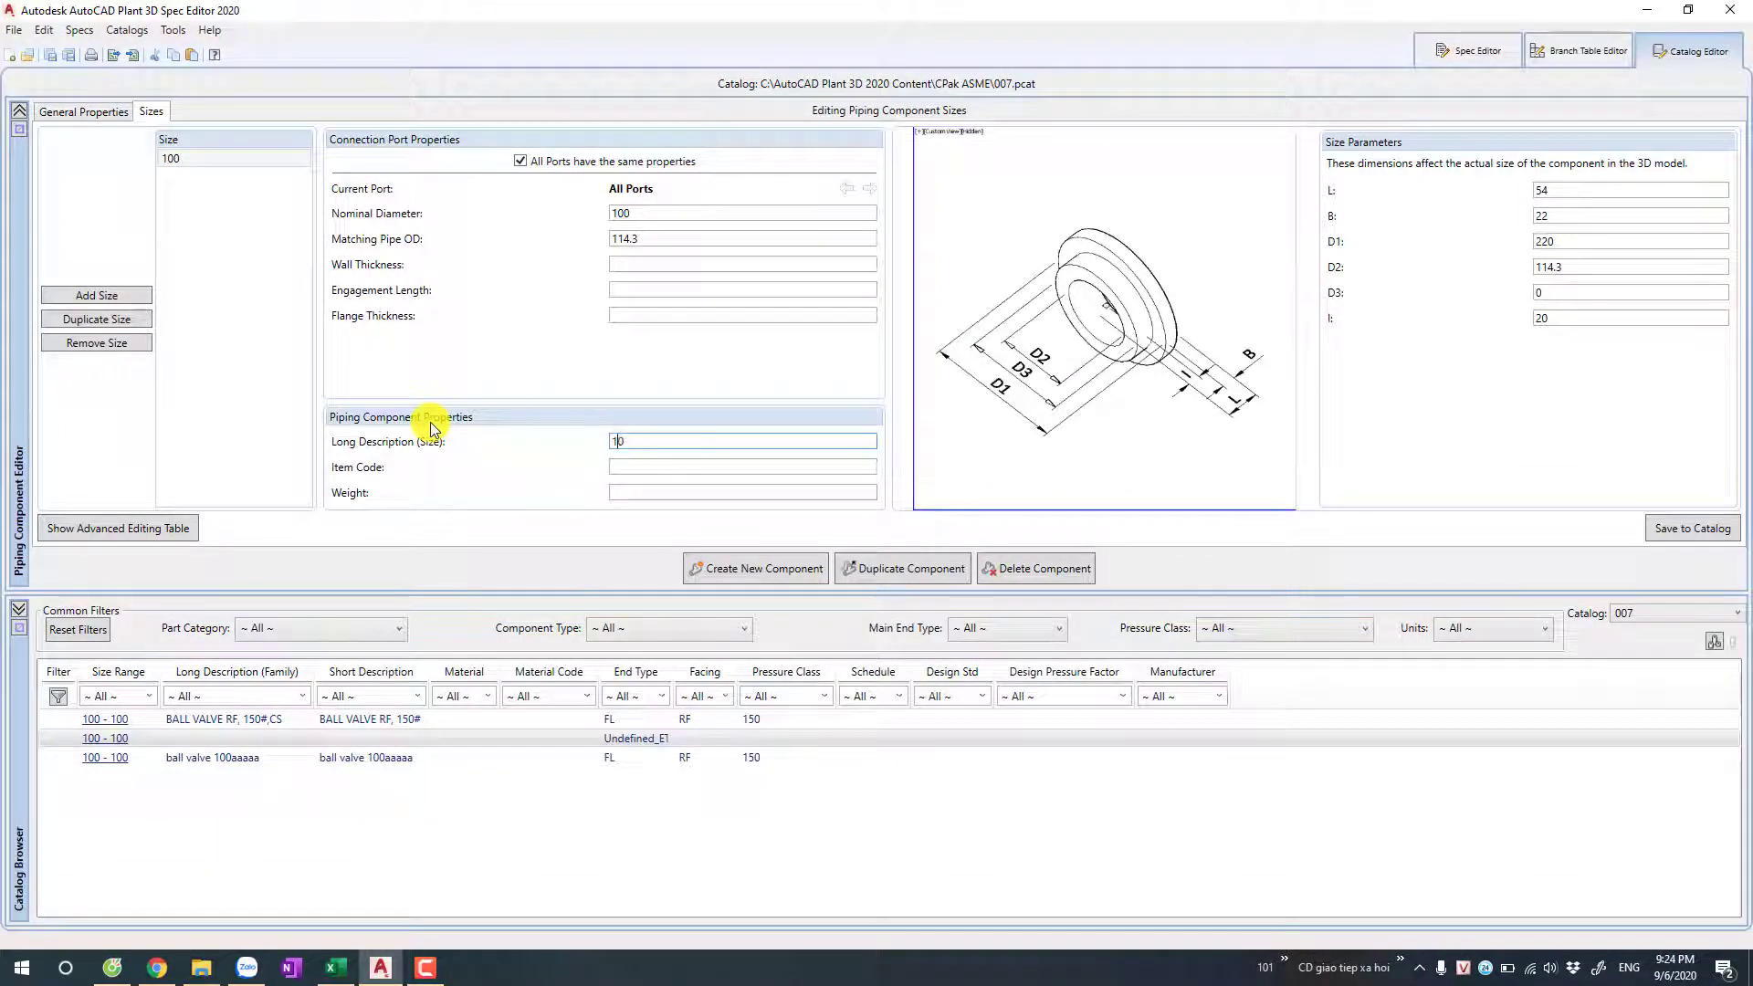
type("0A")
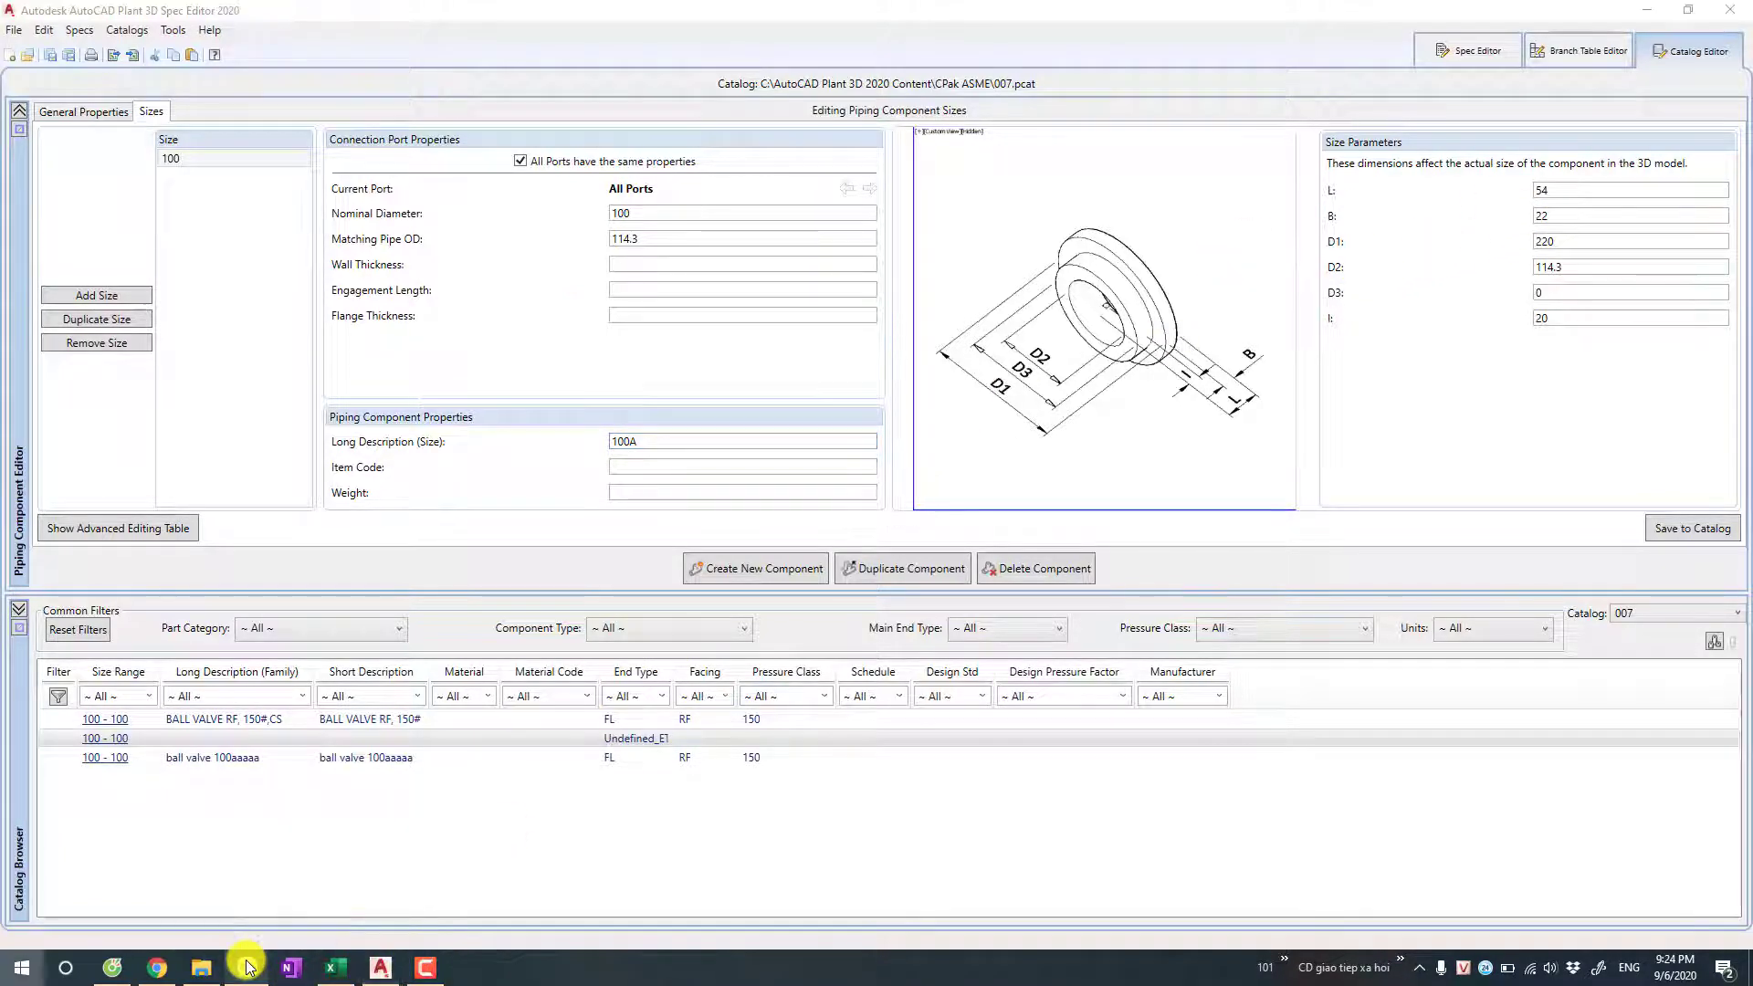
key("super")
Step: Launch Pipedata-Pro 12.0 from Windows search
type("Pl")
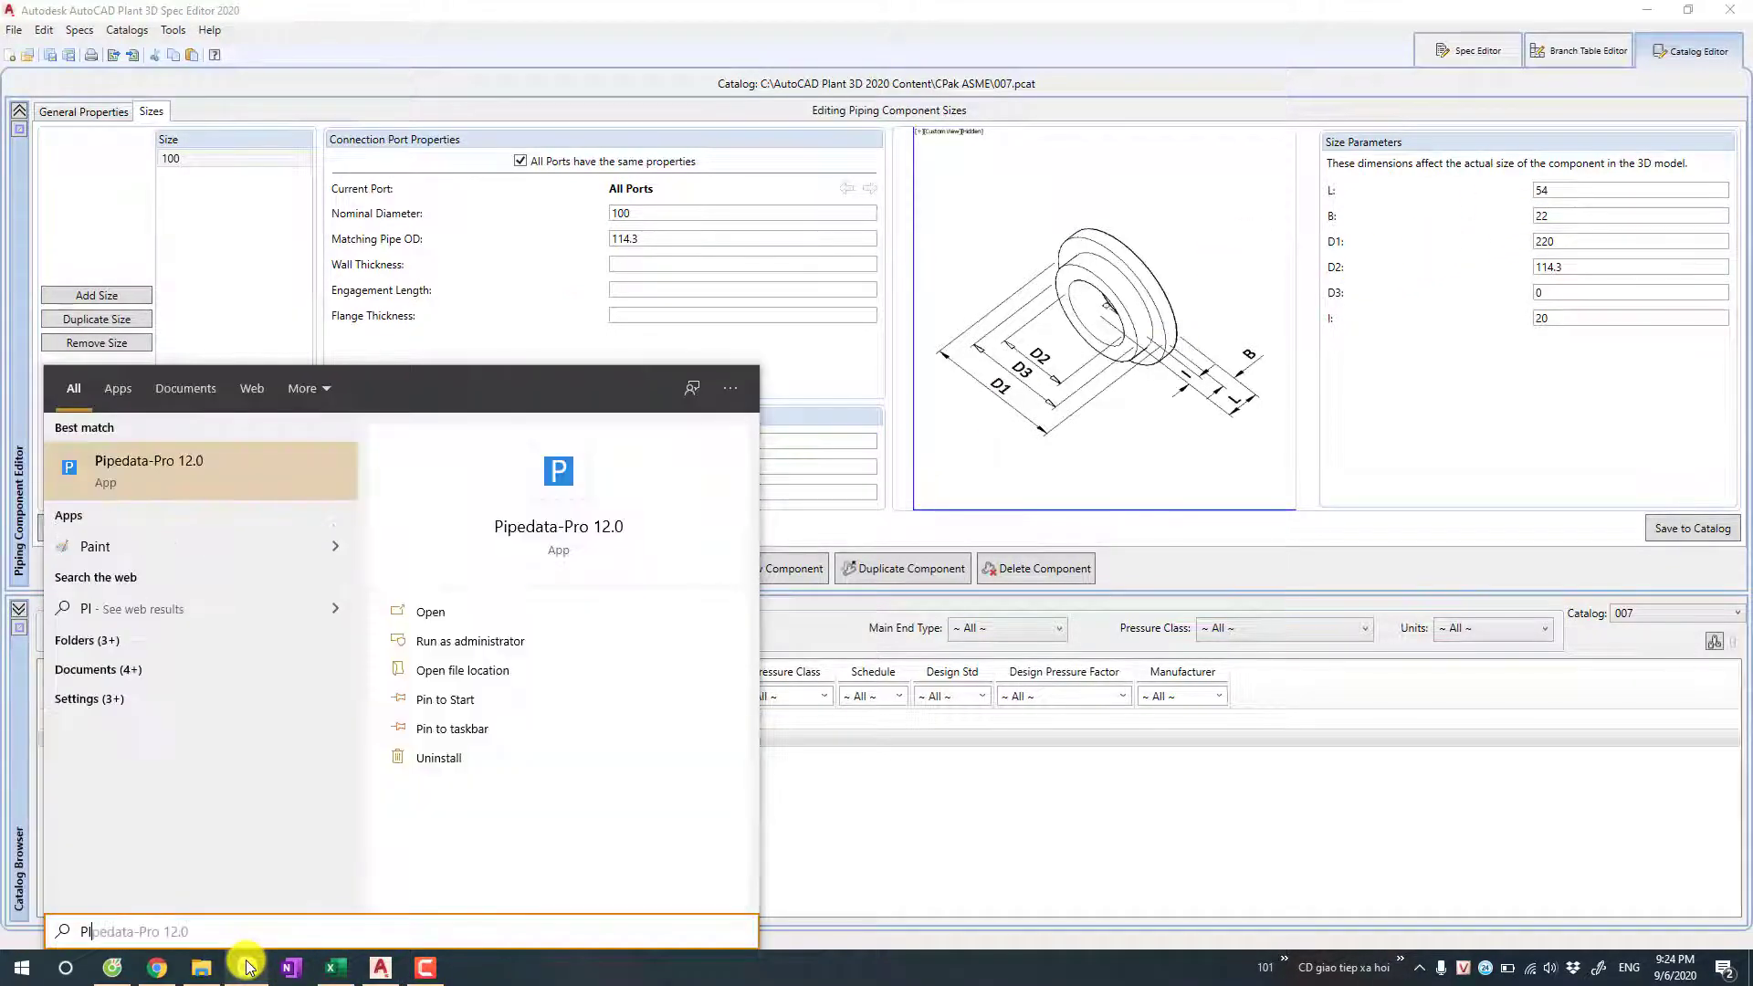
key("Escape")
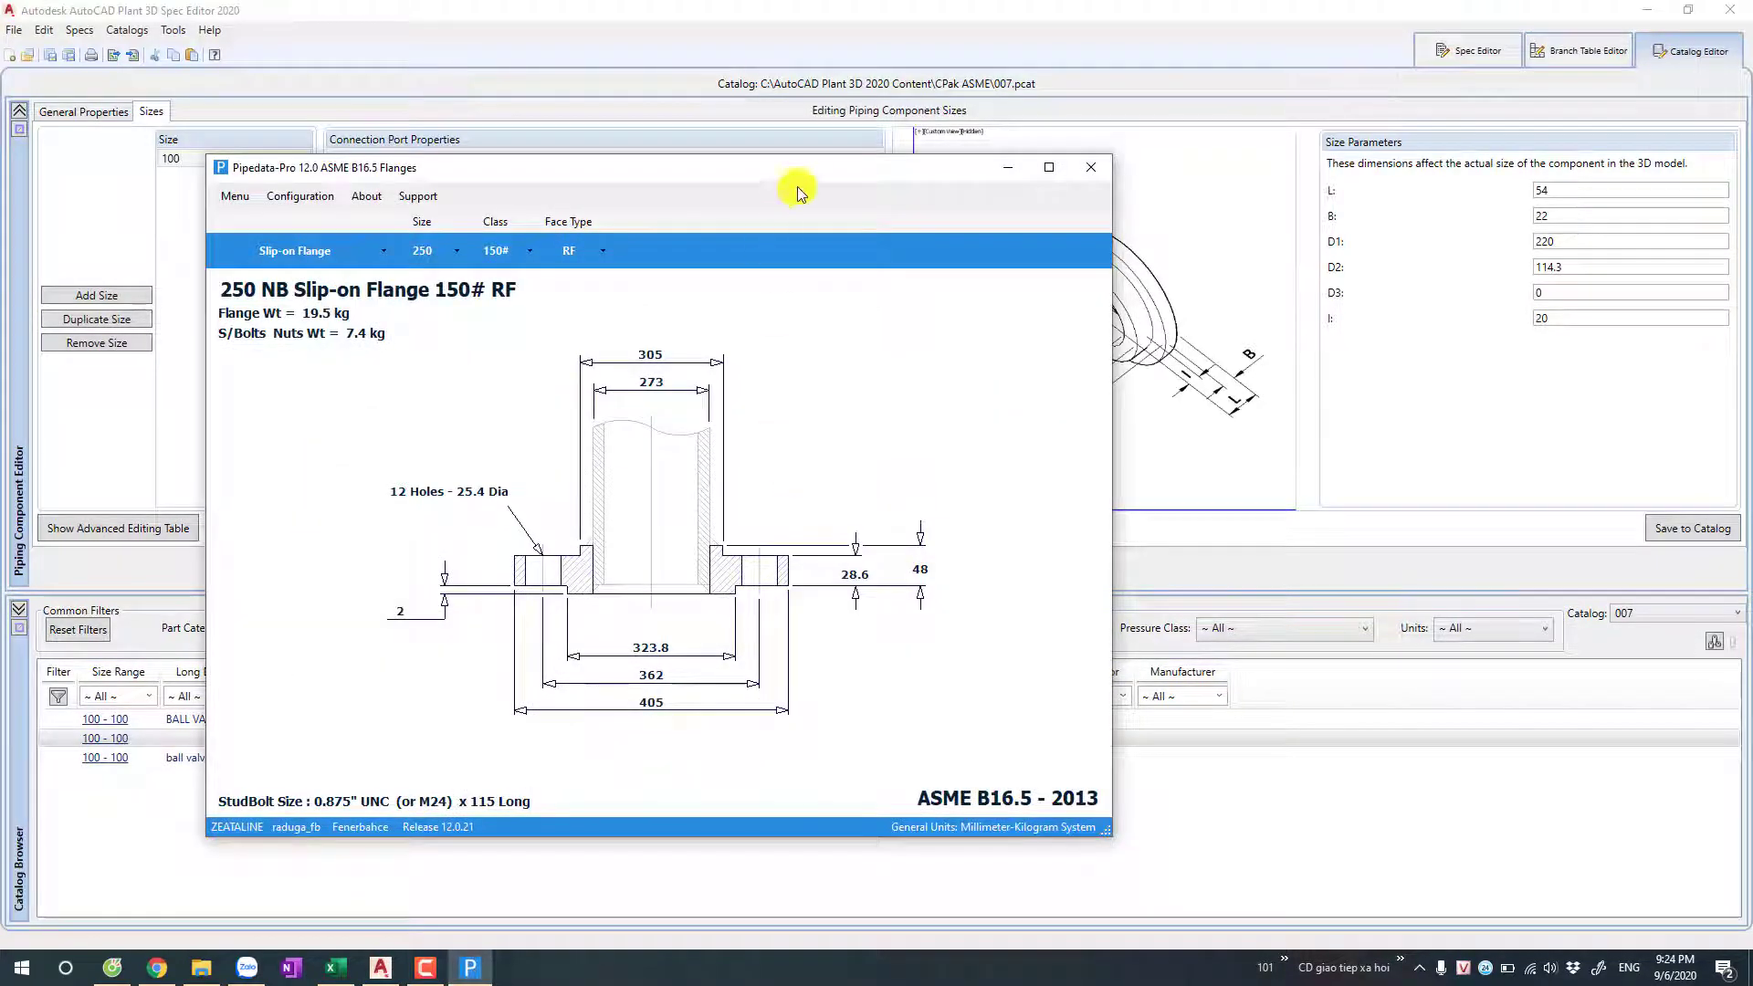
left_click_drag(798, 167, 745, 194)
Step: Show the 100 NB Slip-on Flange, class 150#, RF face dimensions
left_click(376, 277)
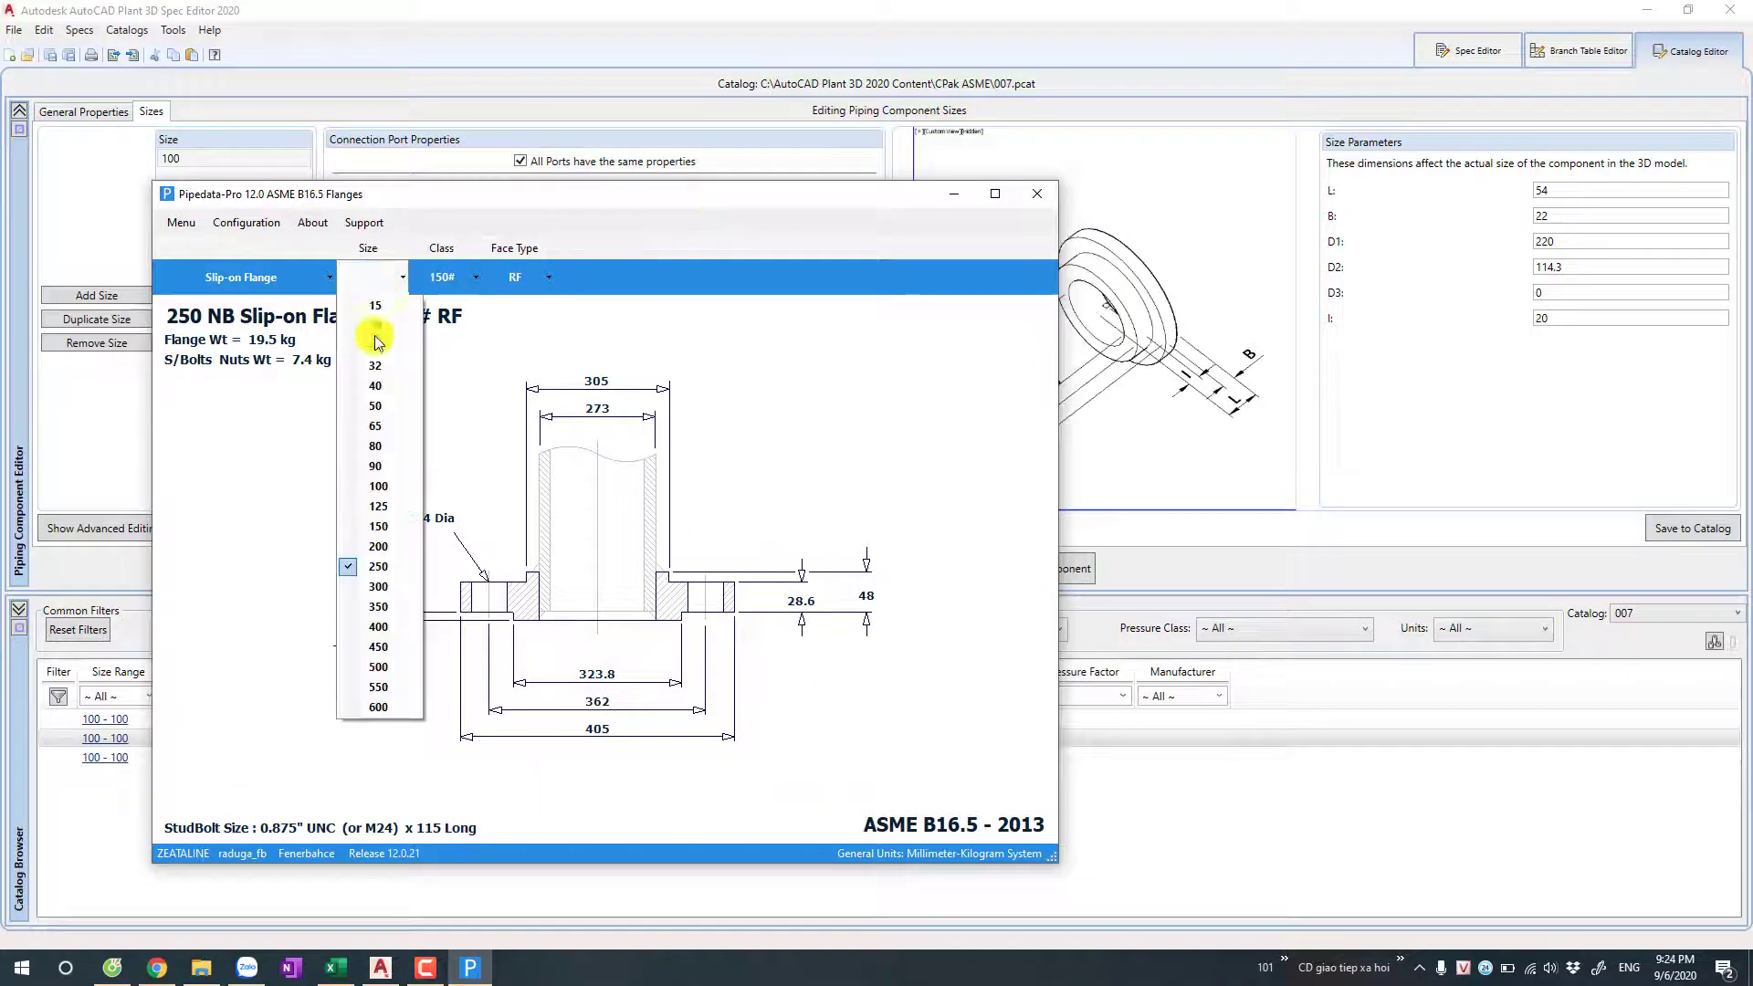
left_click(382, 487)
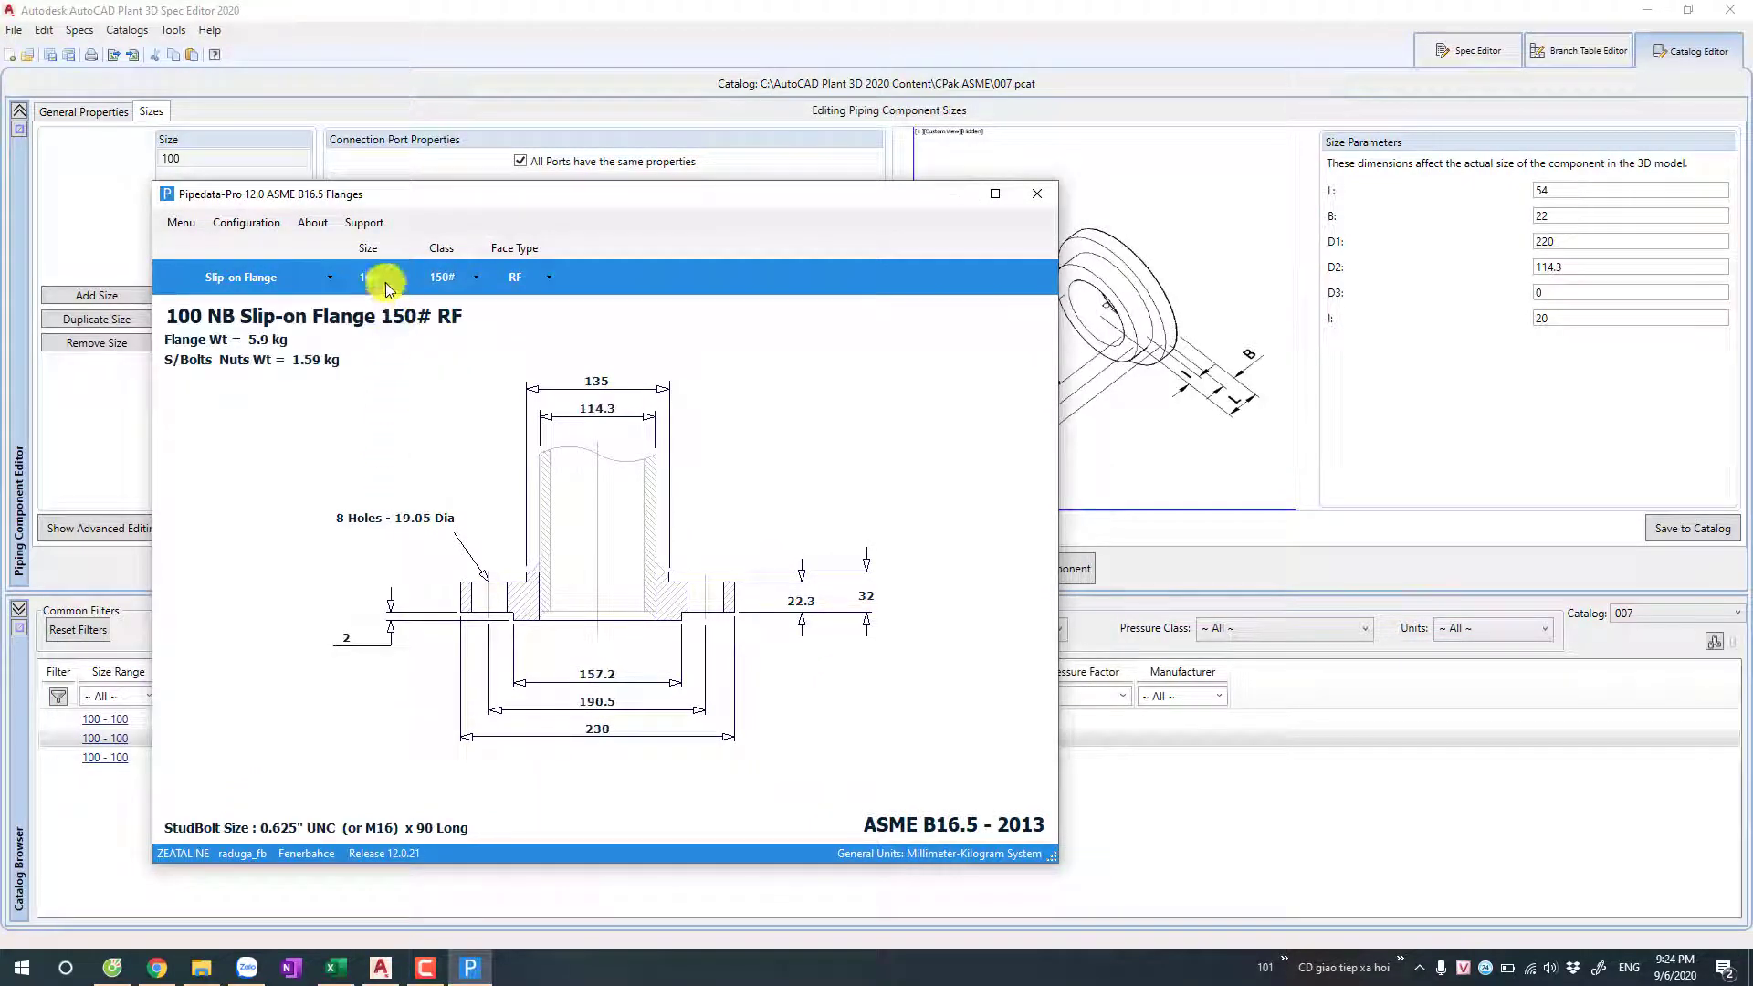
left_click(234, 283)
left_click(219, 328)
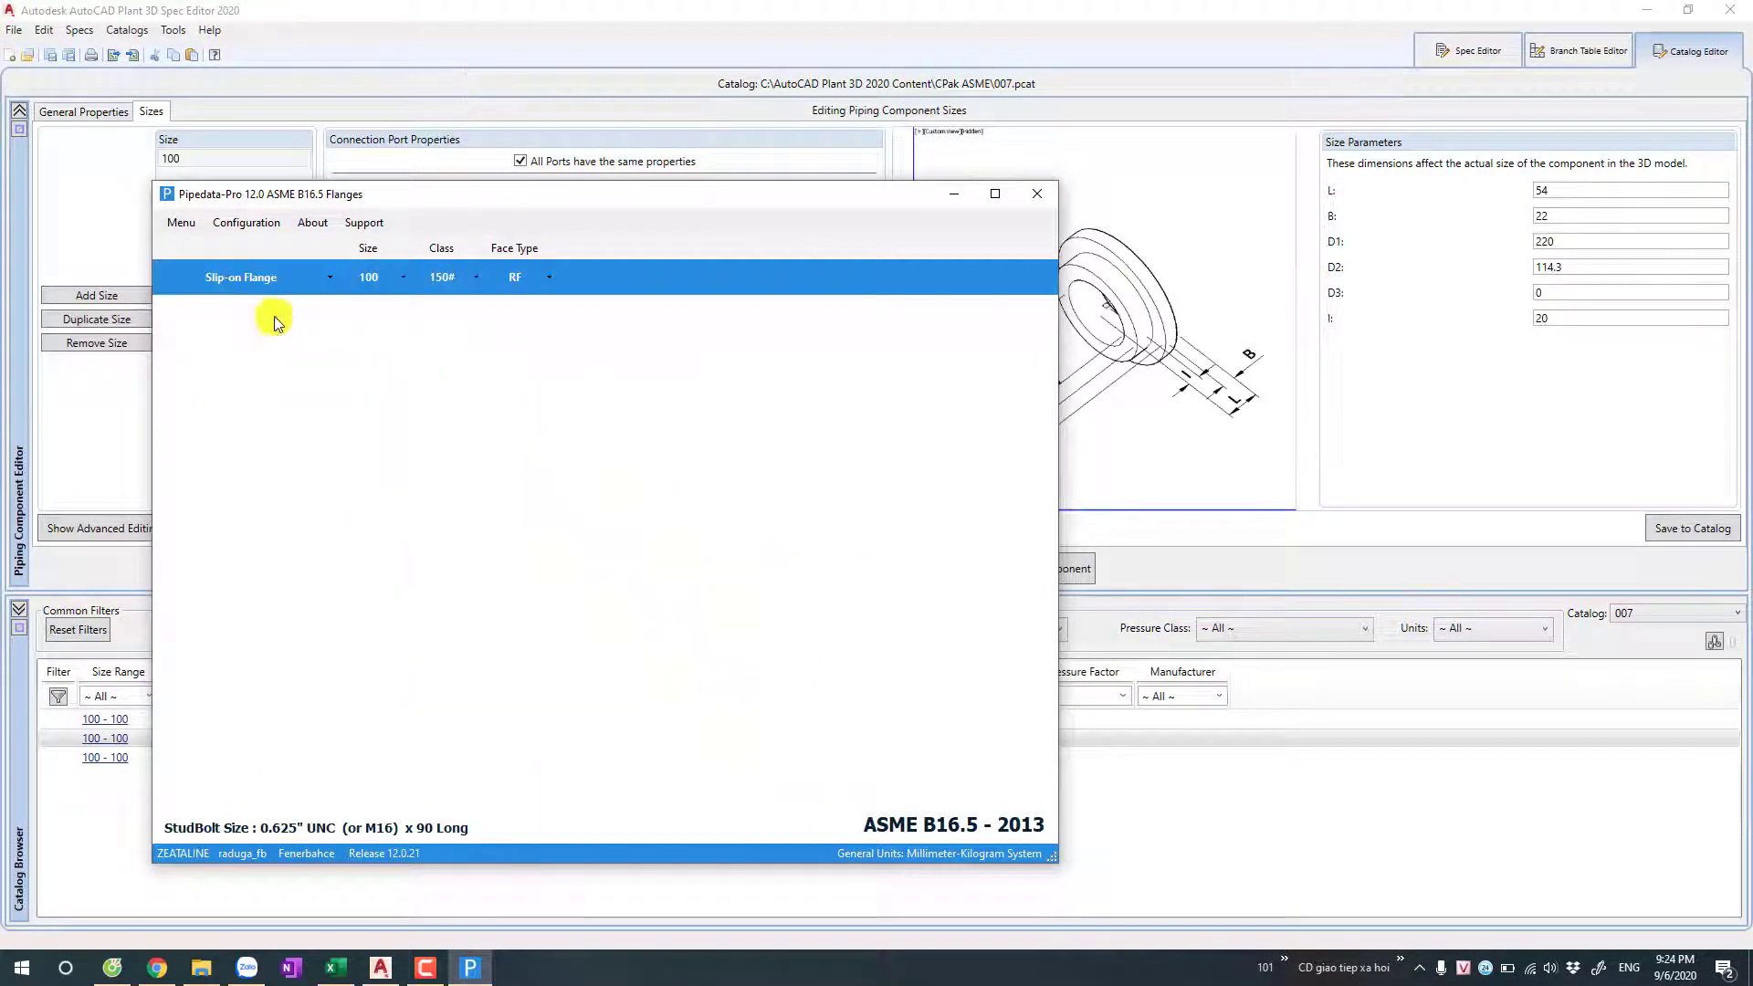
left_click(441, 288)
left_click(448, 300)
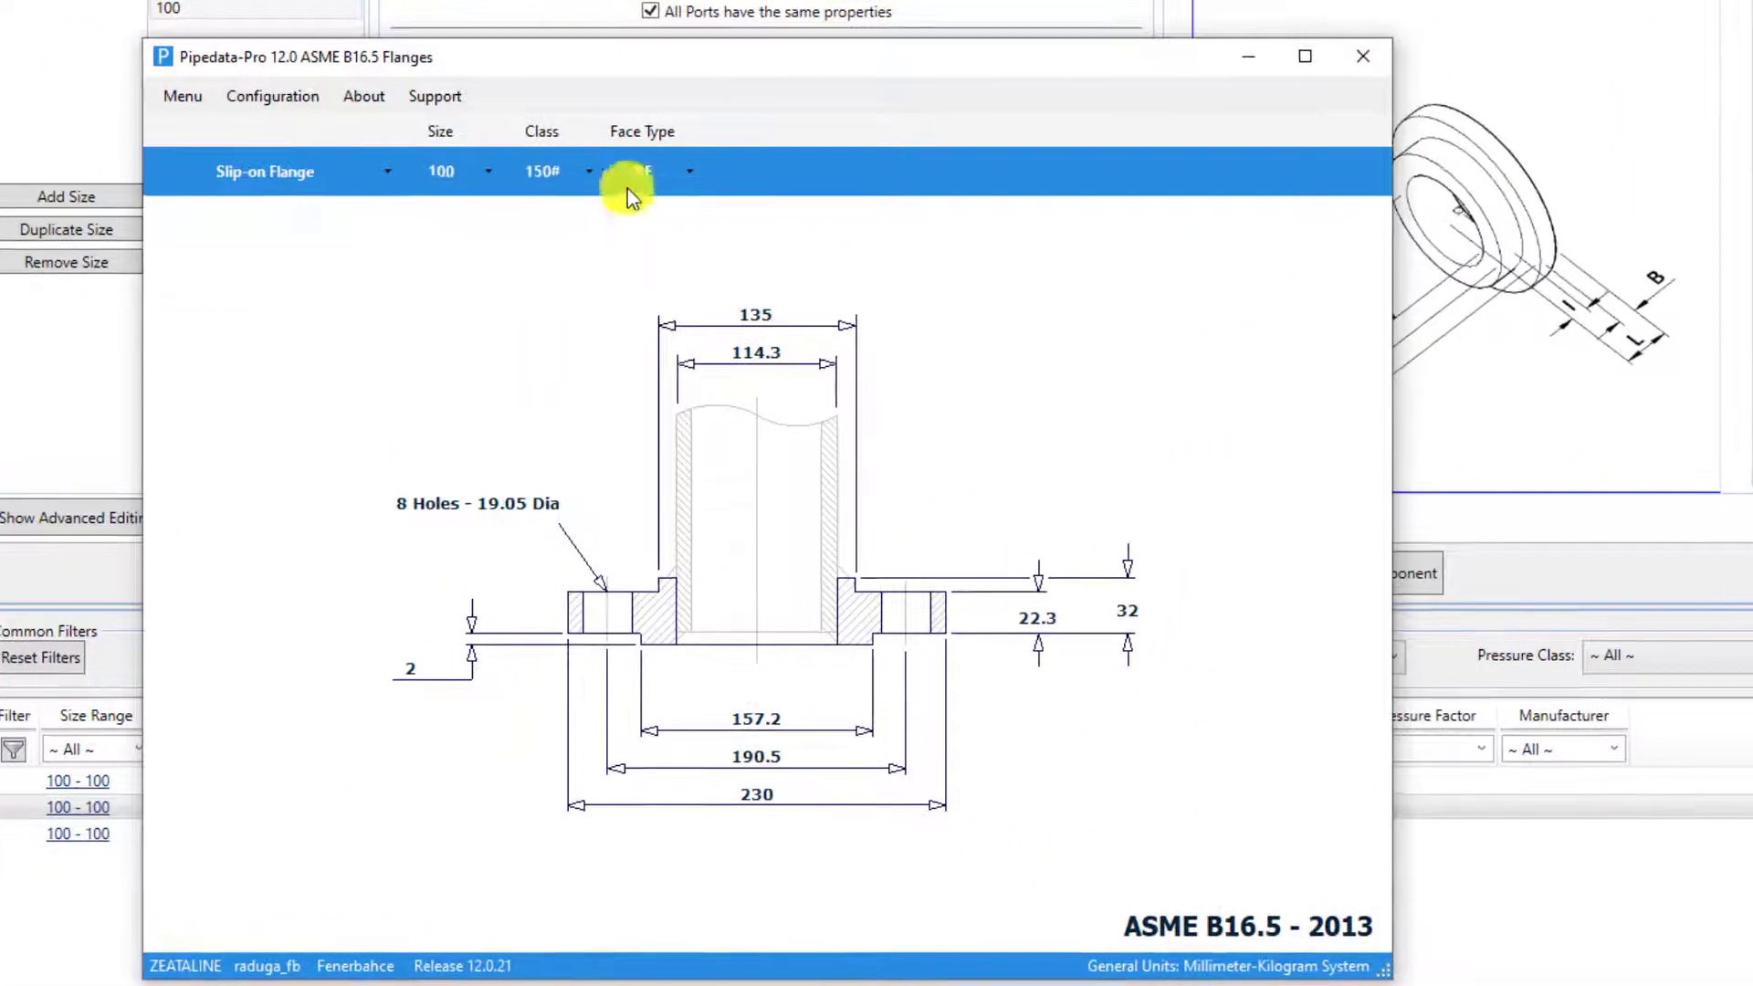
left_click(529, 278)
left_click(652, 210)
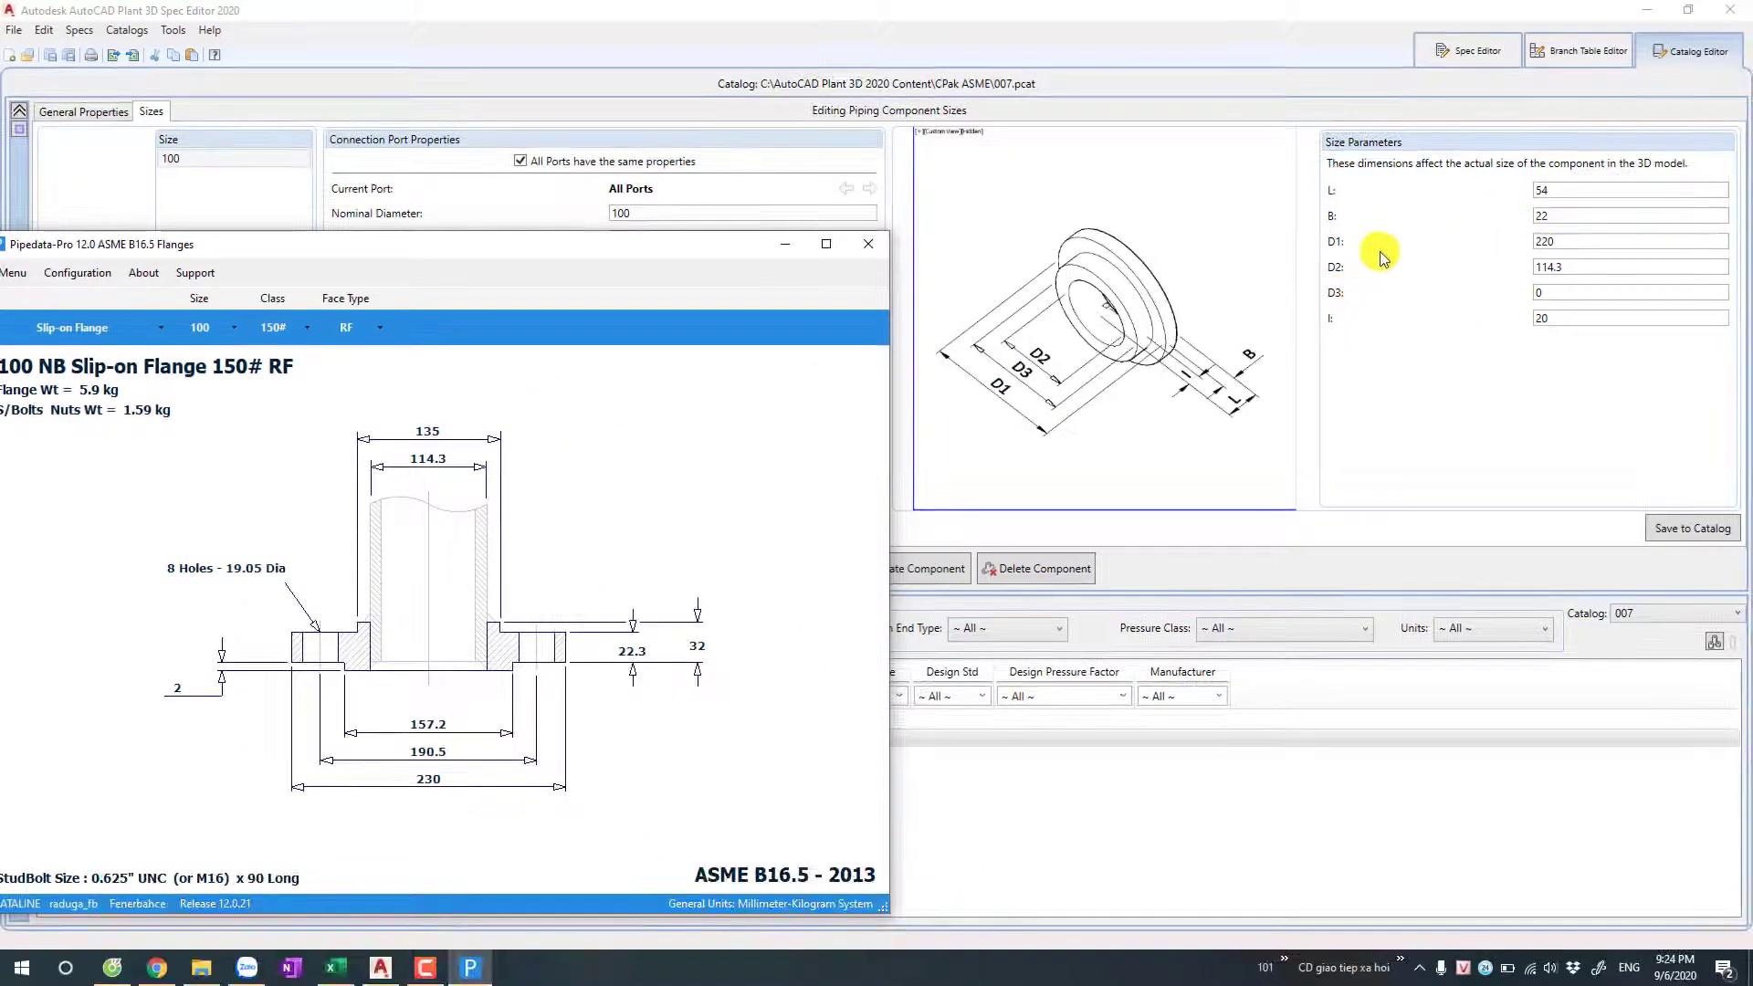
Step: Enter D1 230 and D3 135 from Pipedata-Pro, keeping D2 at 114.3
left_click(1551, 239)
type("23")
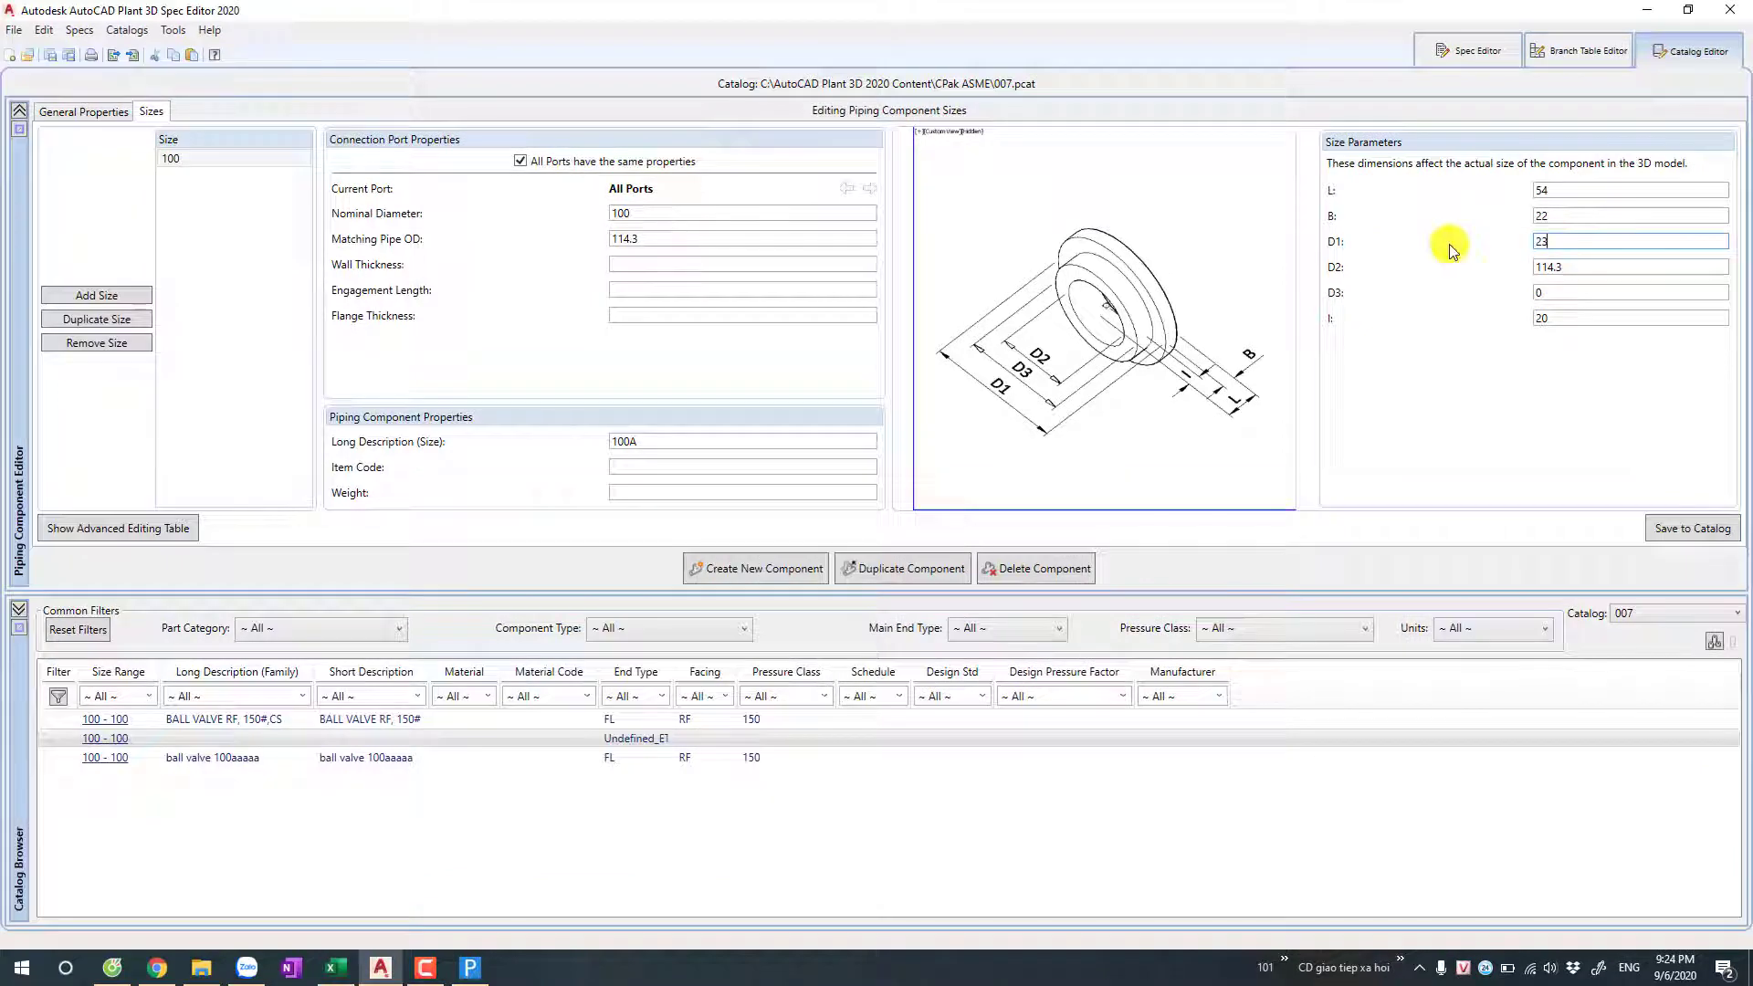
type("0")
double_click(1551, 266)
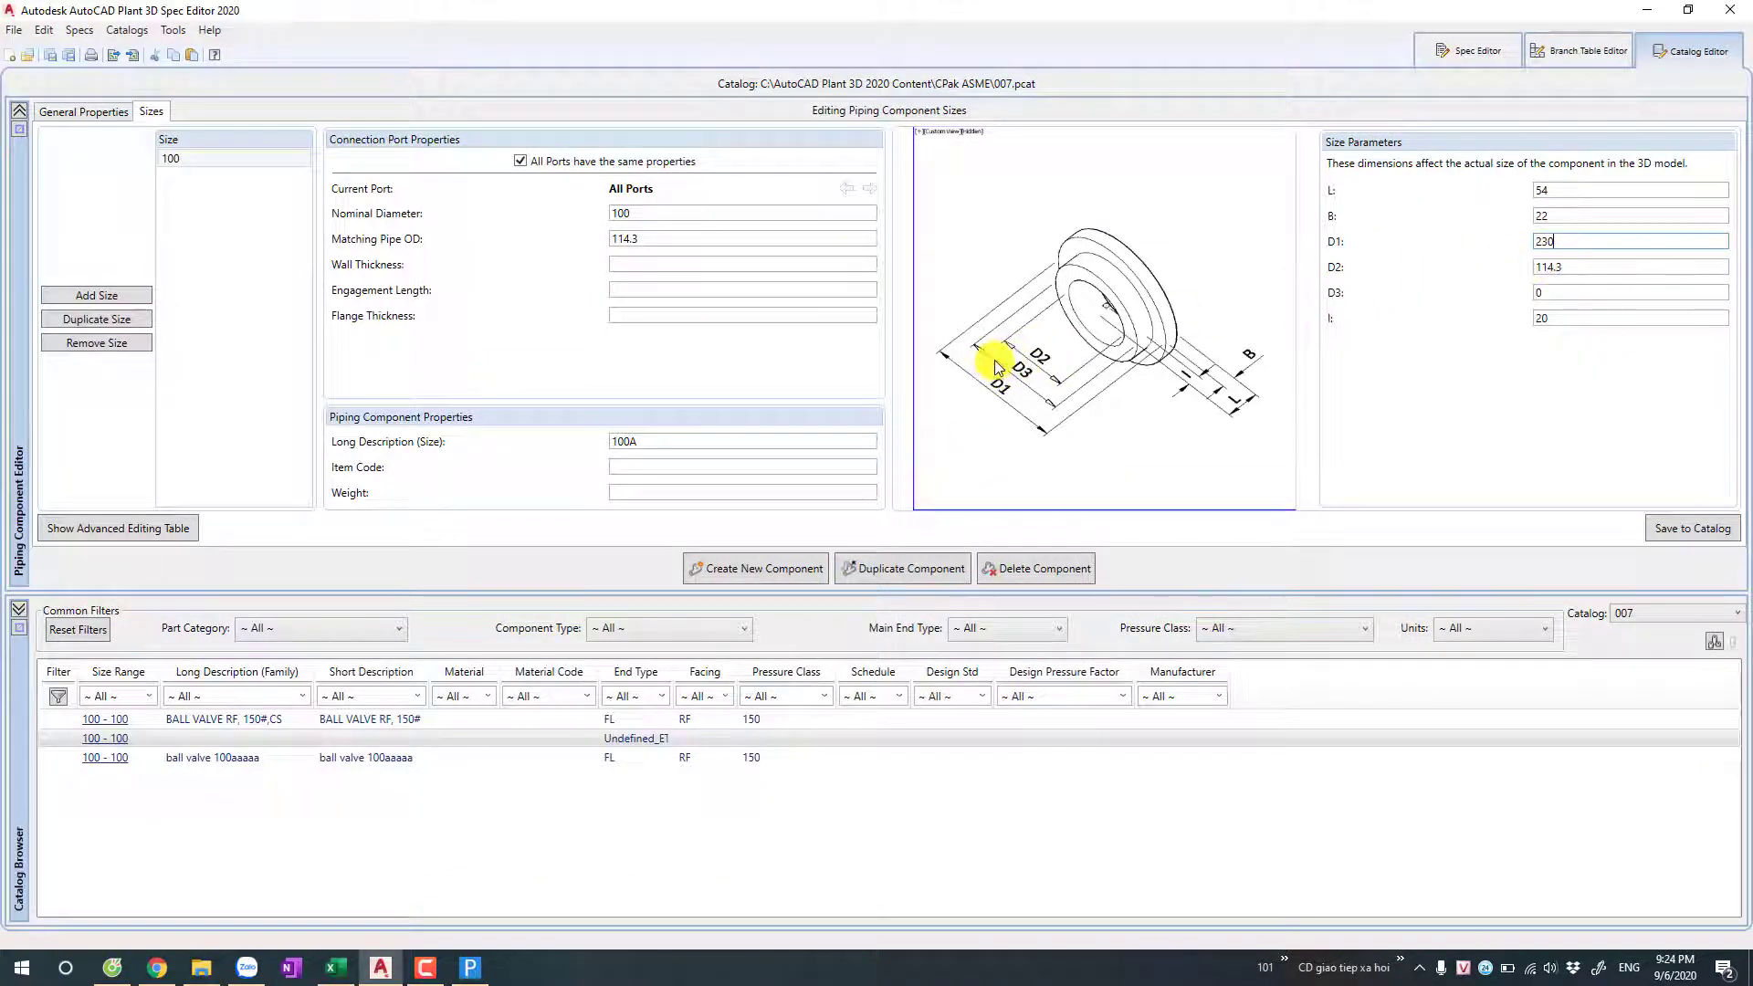
left_click(1062, 395)
left_click(469, 967)
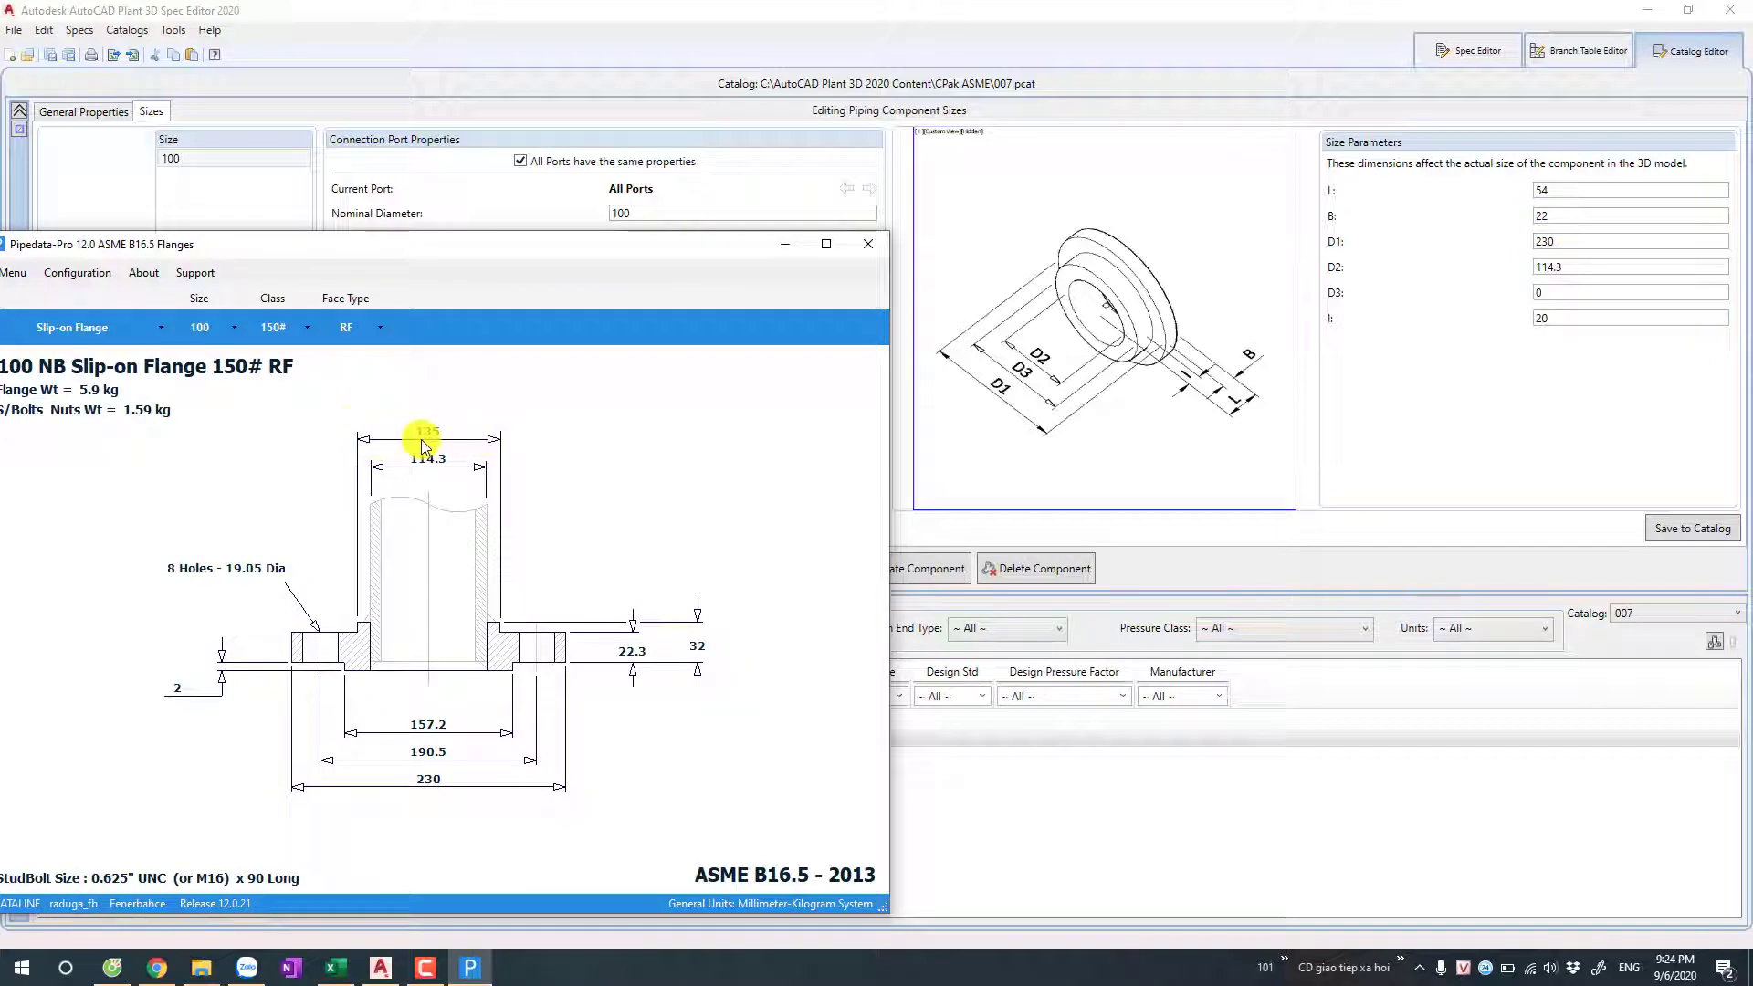
double_click(1544, 292)
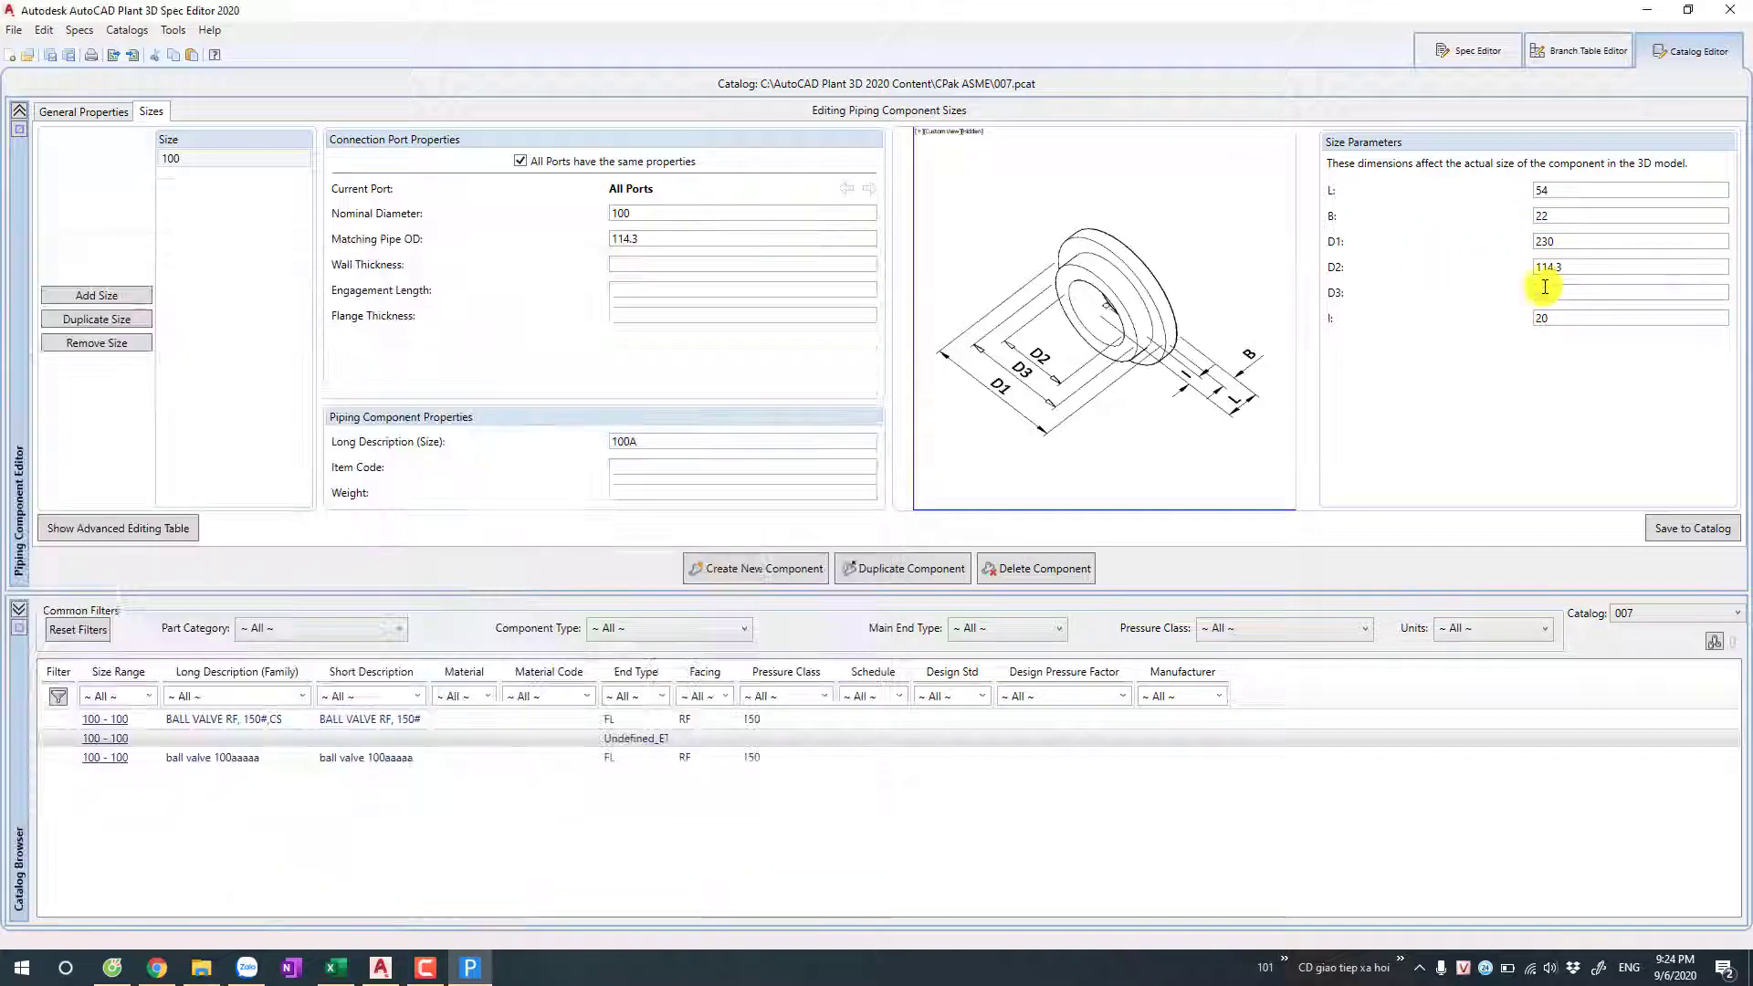
type("135")
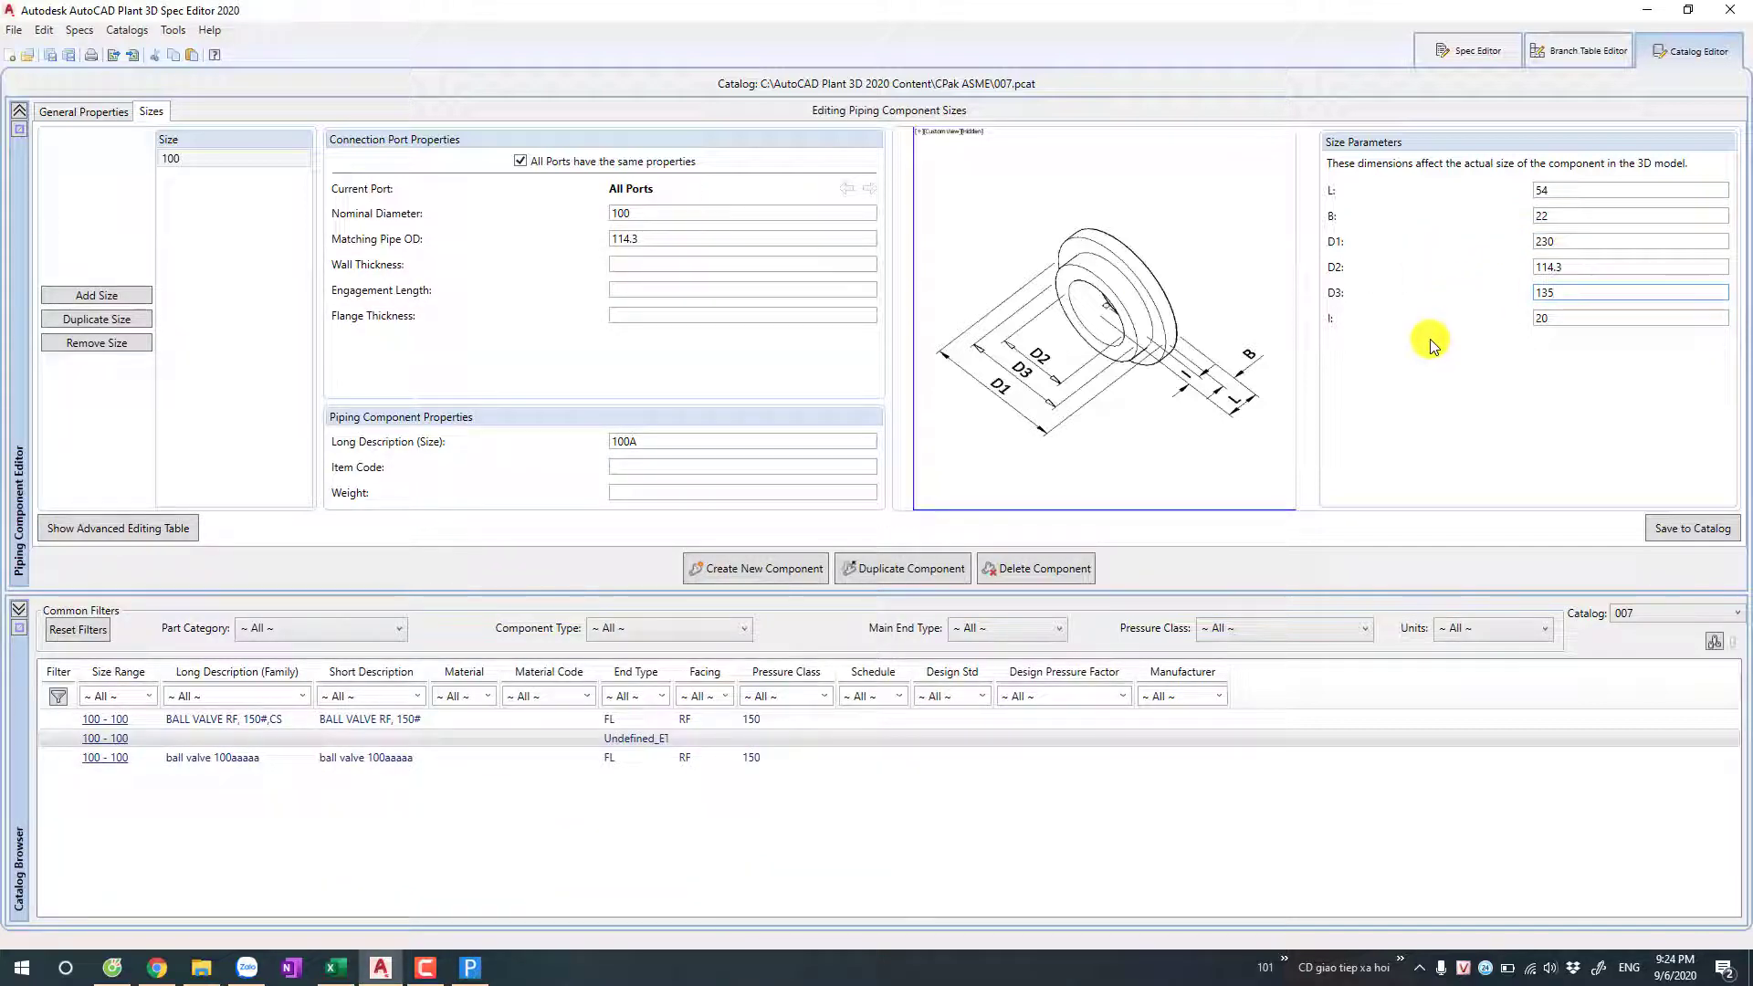
left_click(1428, 341)
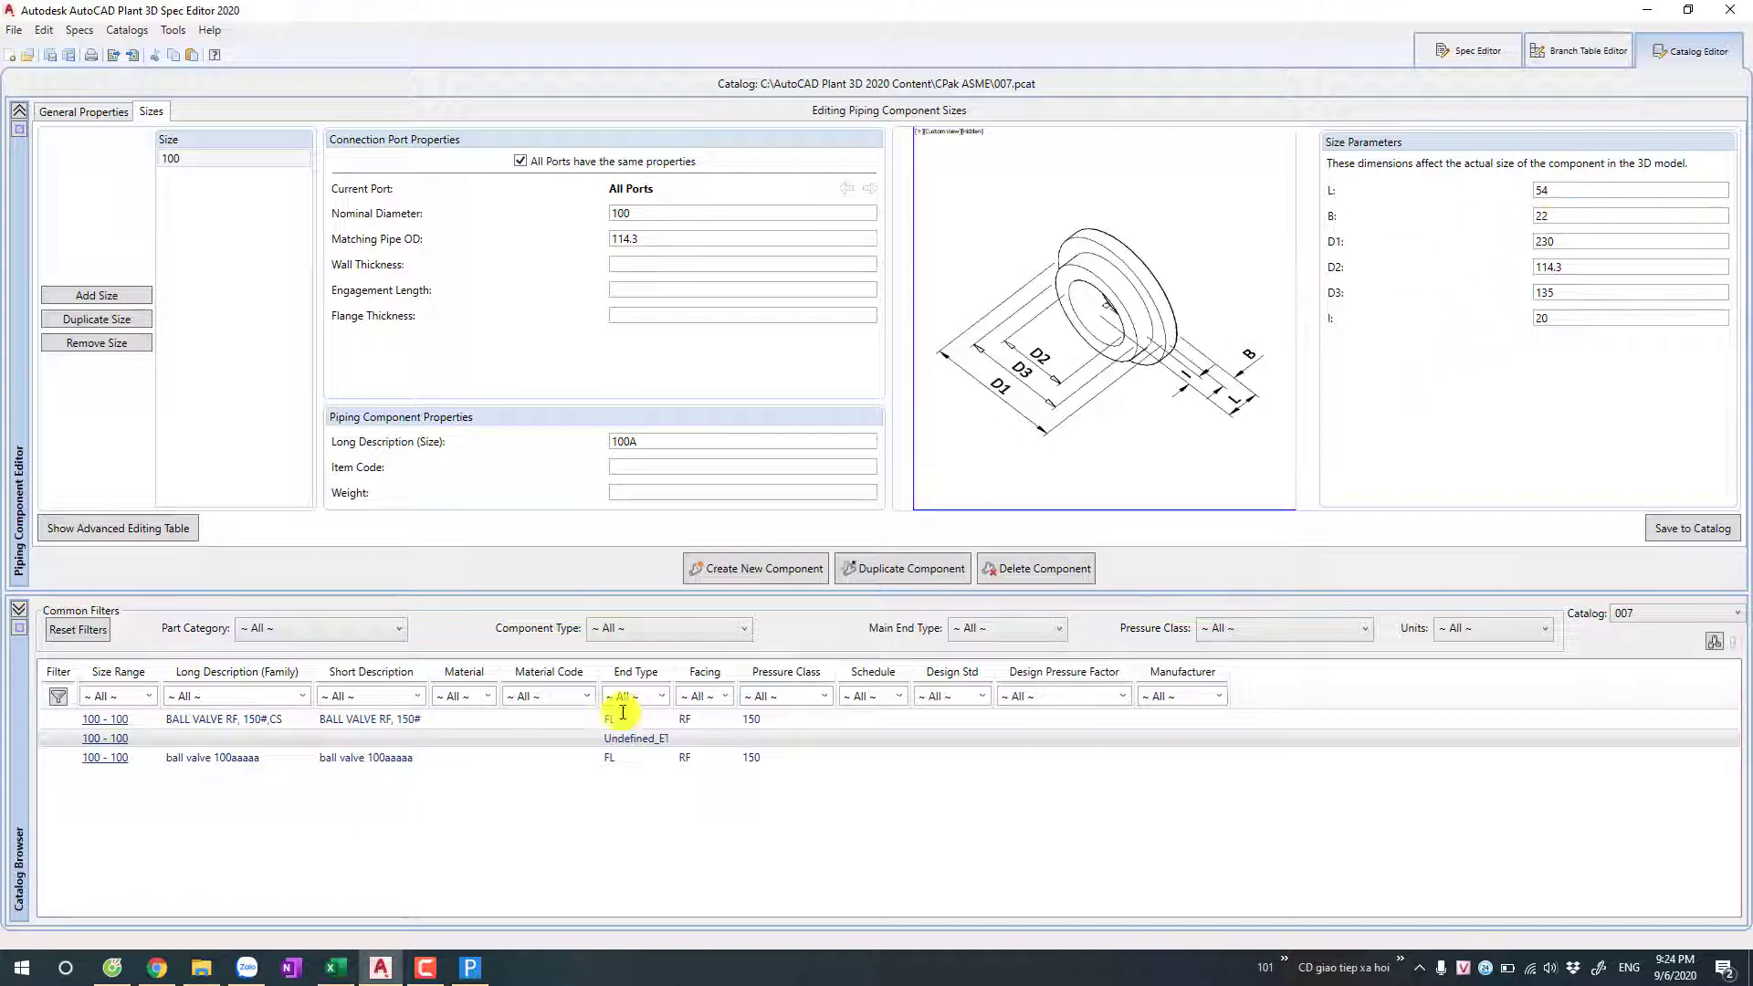
Step: Set L to 34 and l to 32, then save the size to catalog 007
left_click(475, 971)
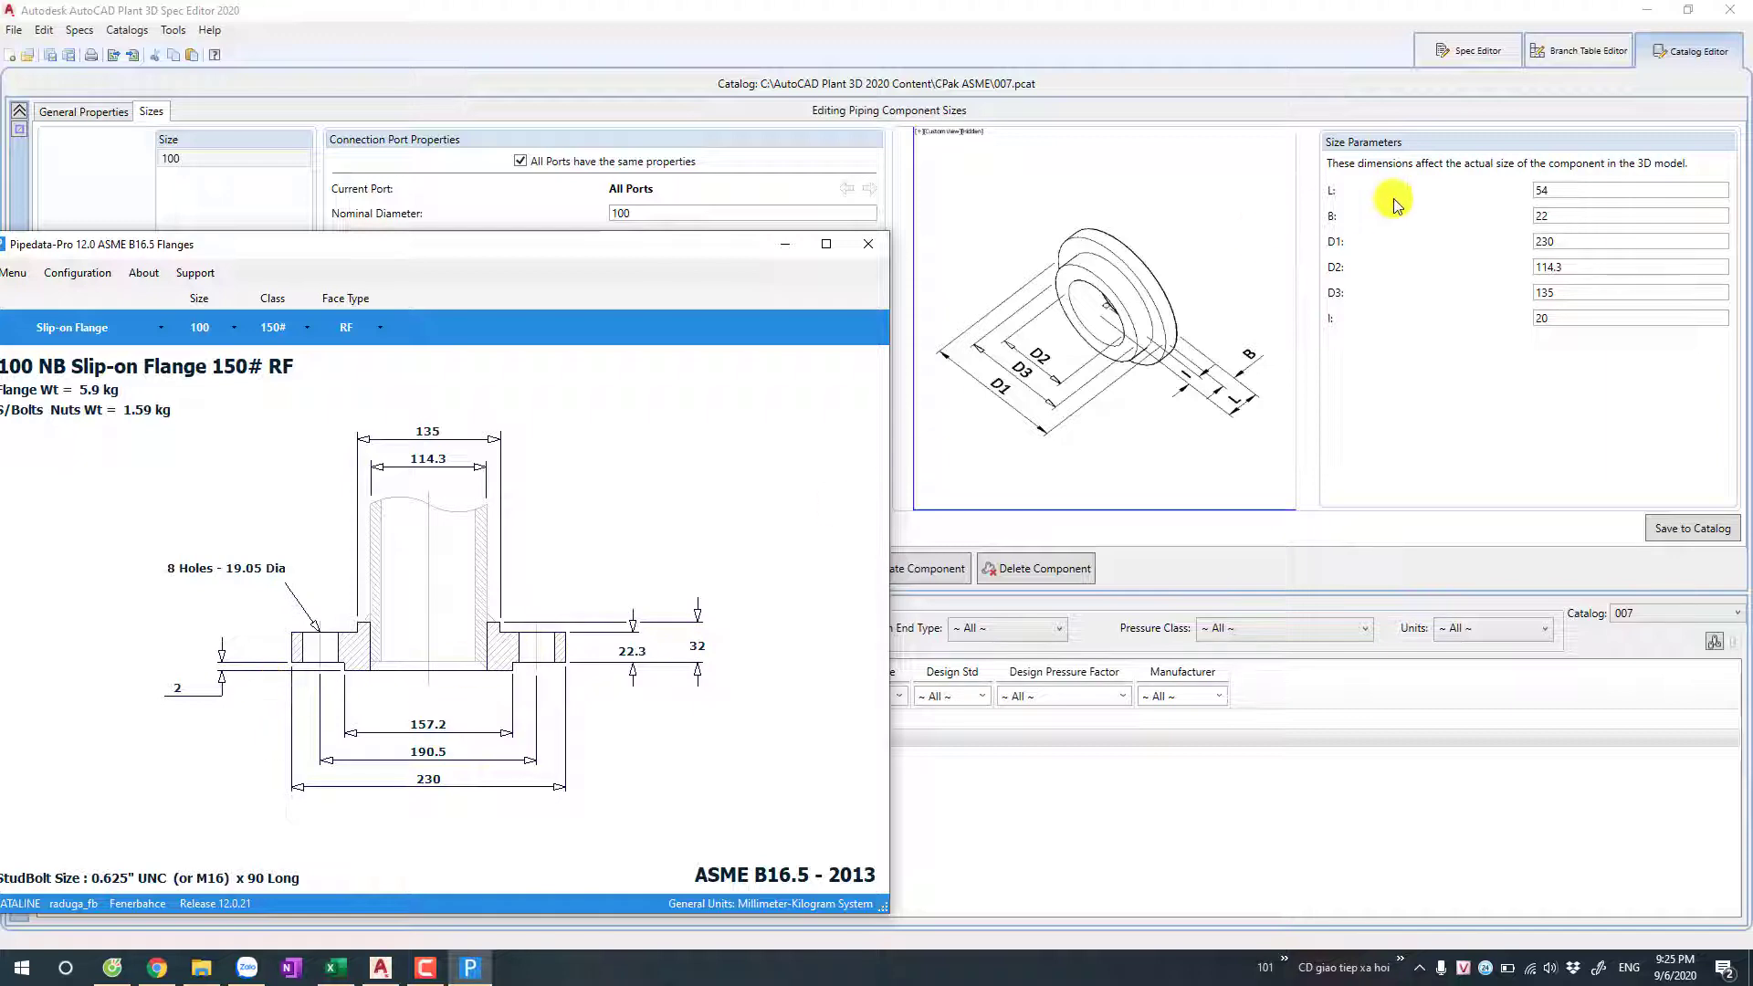
double_click(1543, 190)
type("34")
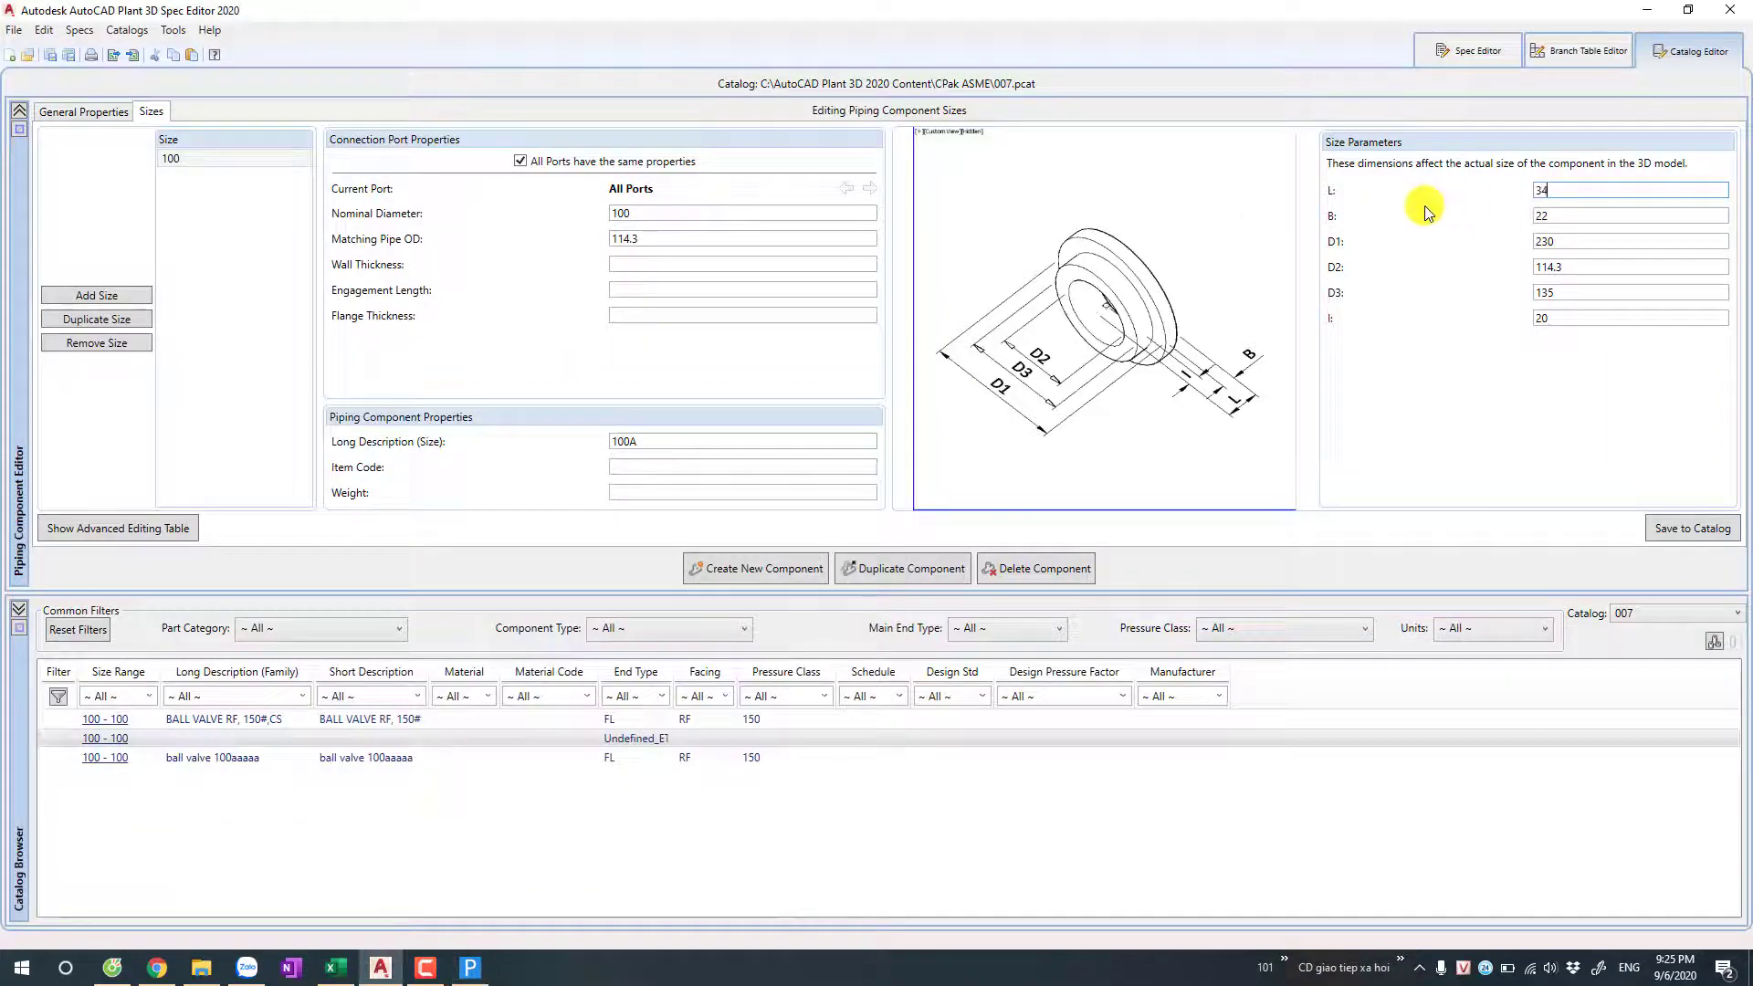
left_click(471, 968)
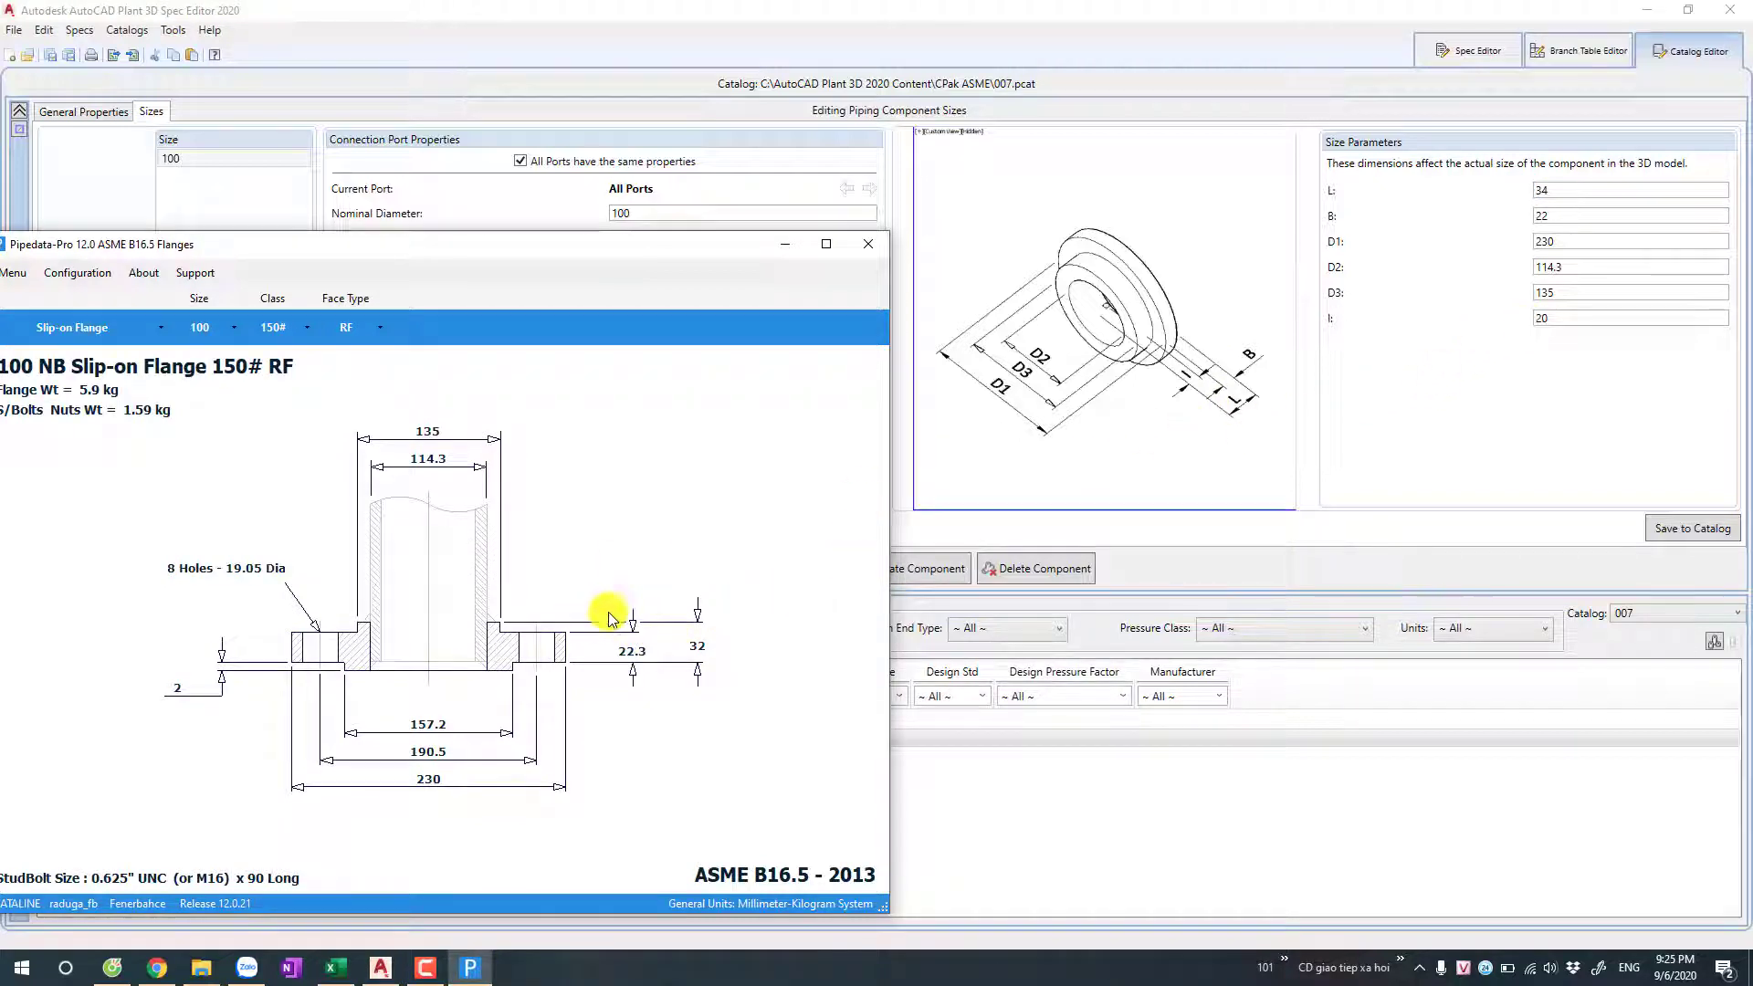
left_click(1585, 321)
type("32")
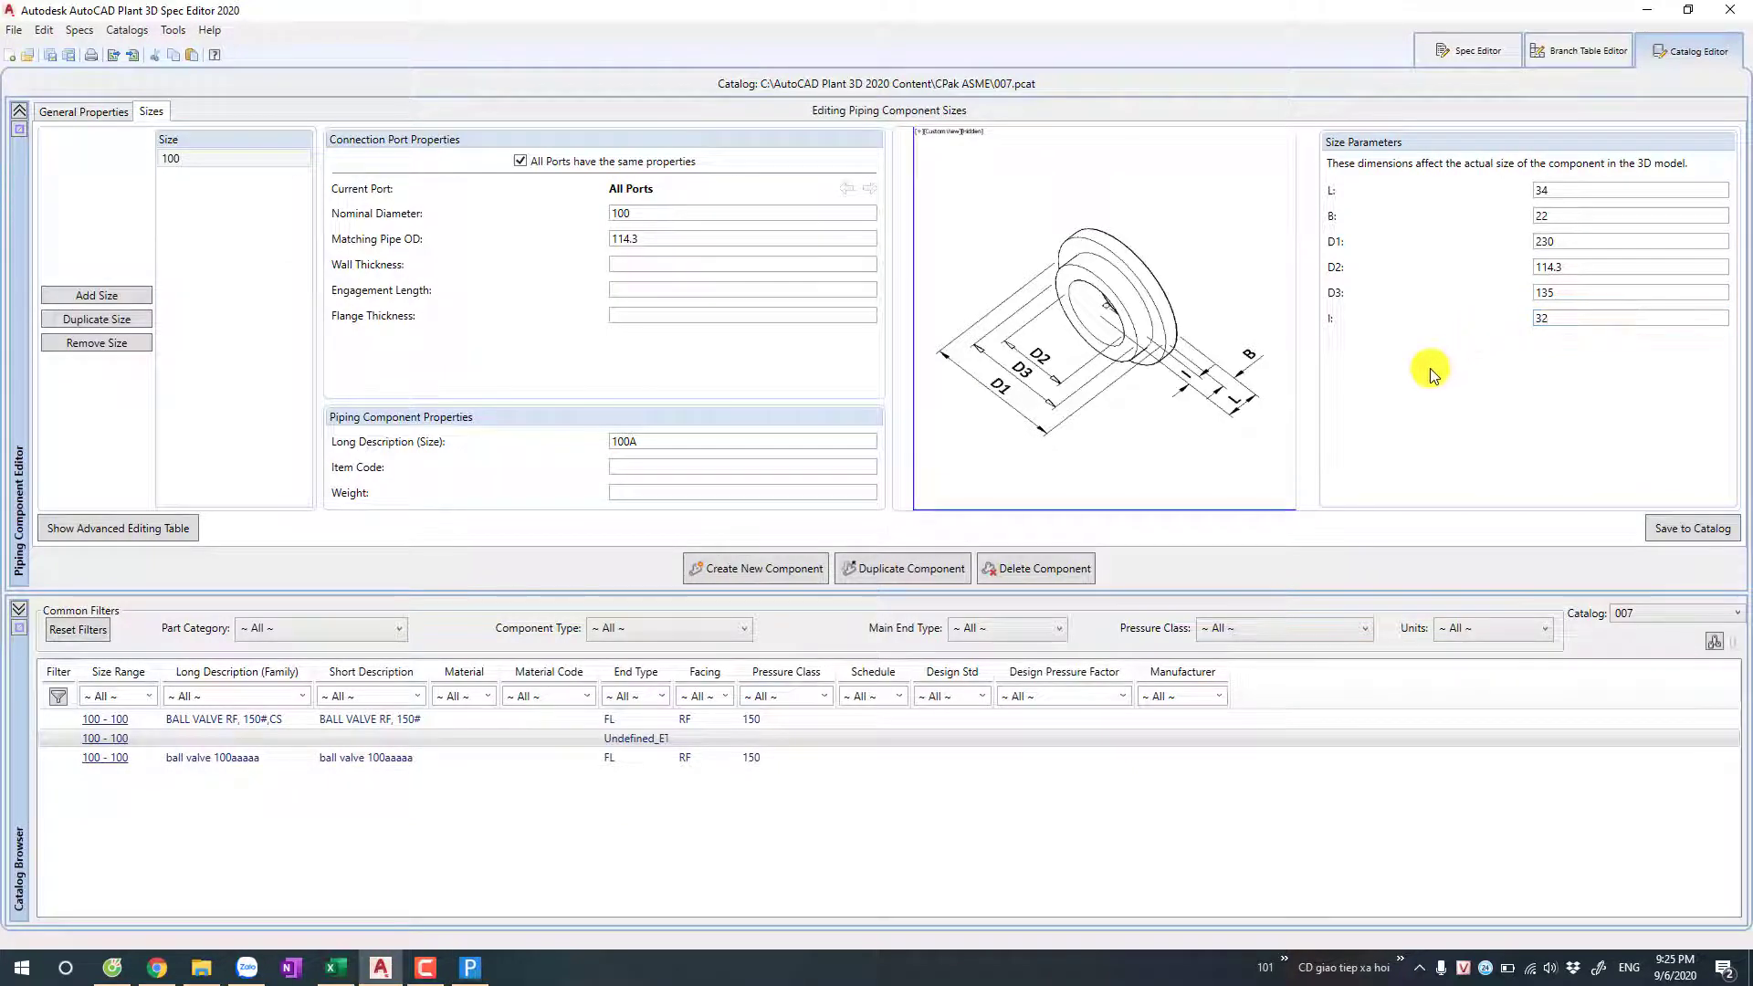
left_click(1706, 528)
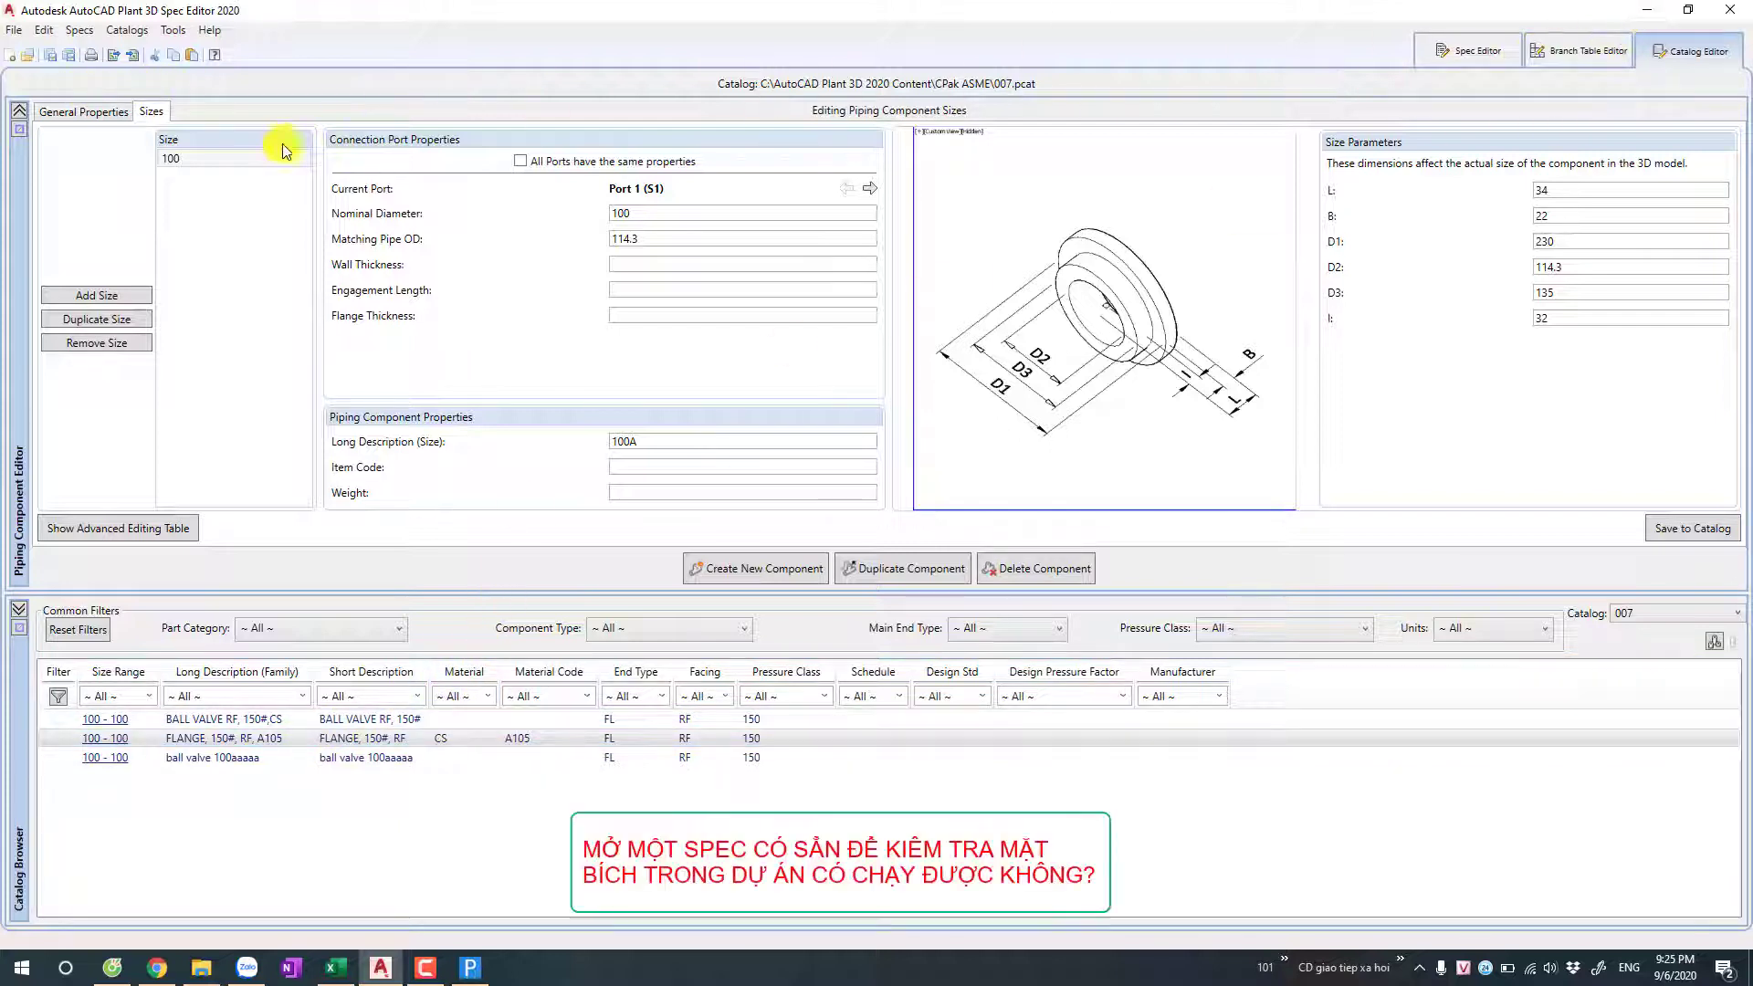
Step: Review the flange's general properties, then open the recent spec n9
left_click(42, 111)
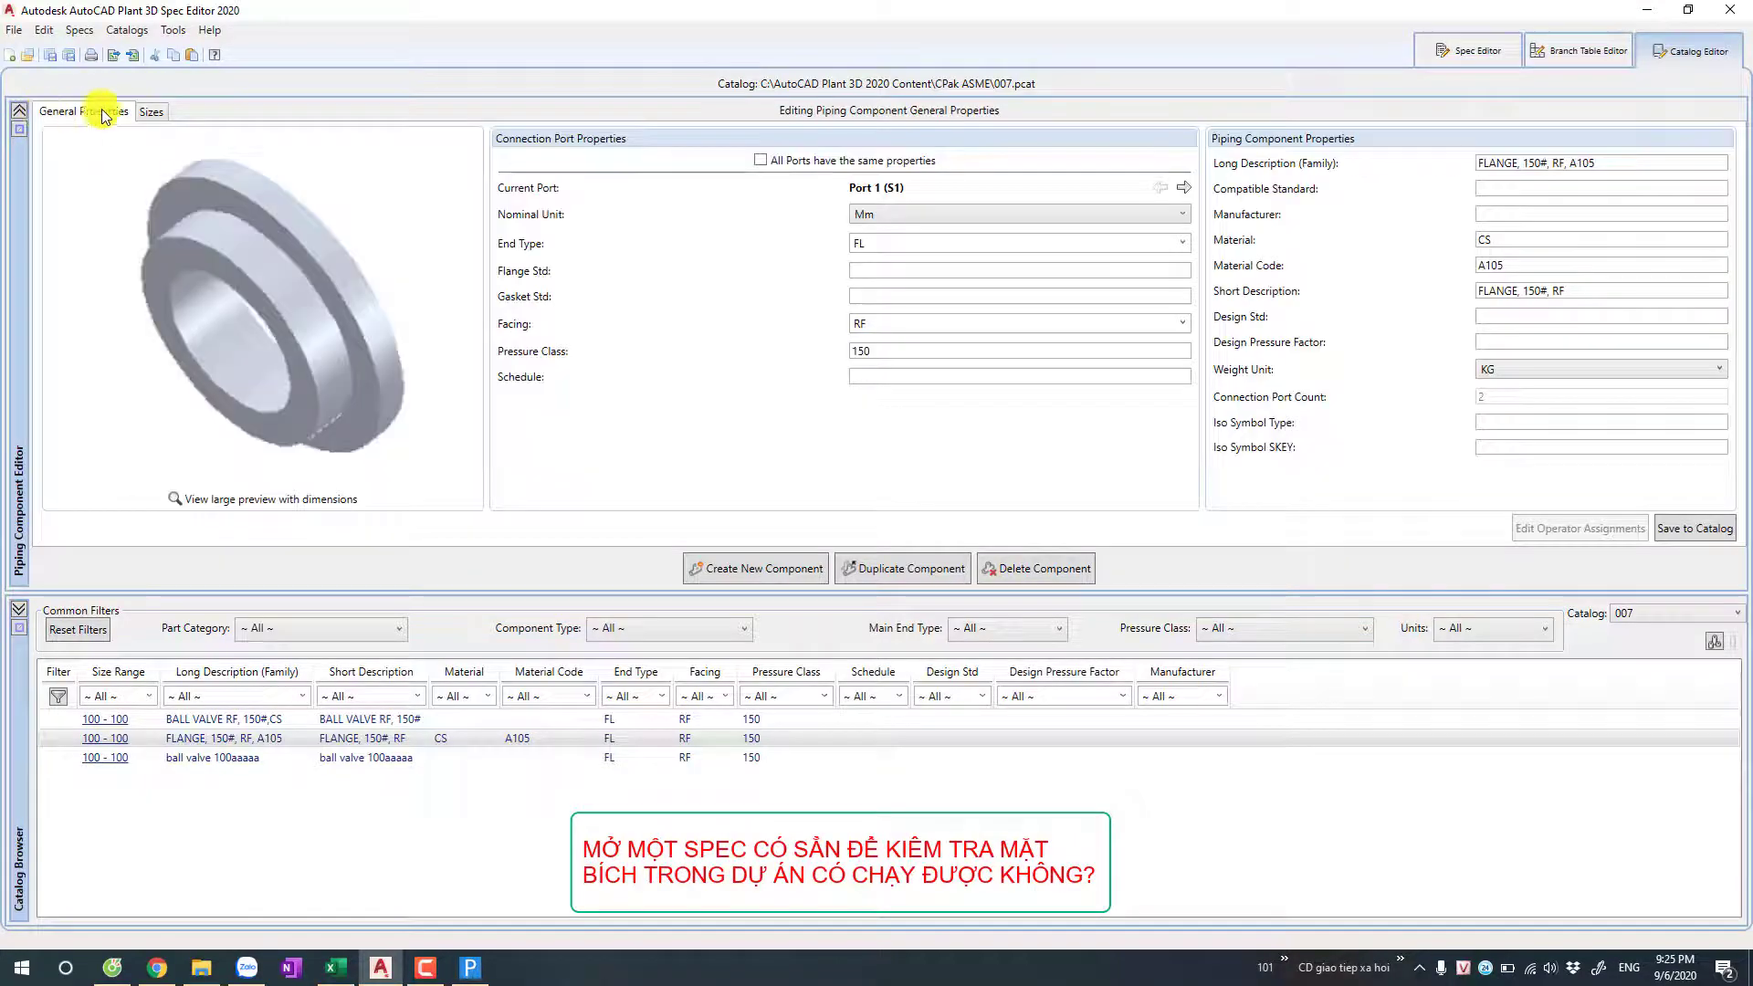
left_click(16, 30)
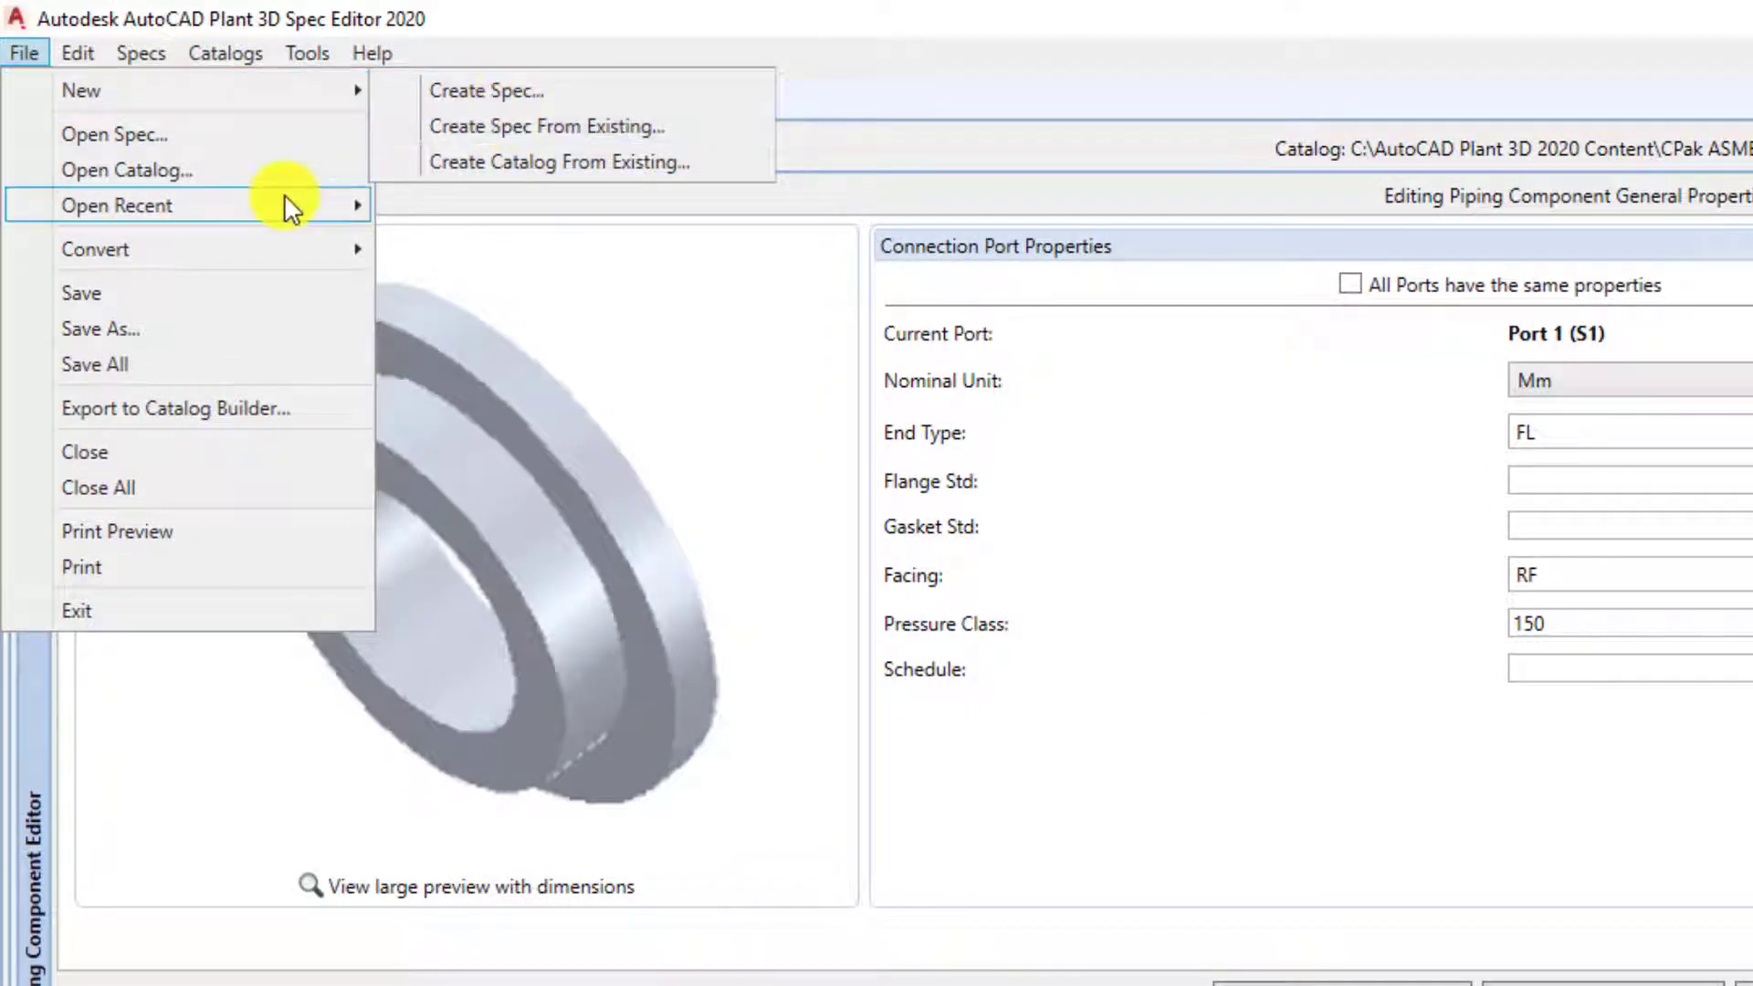
mouse_move(116, 206)
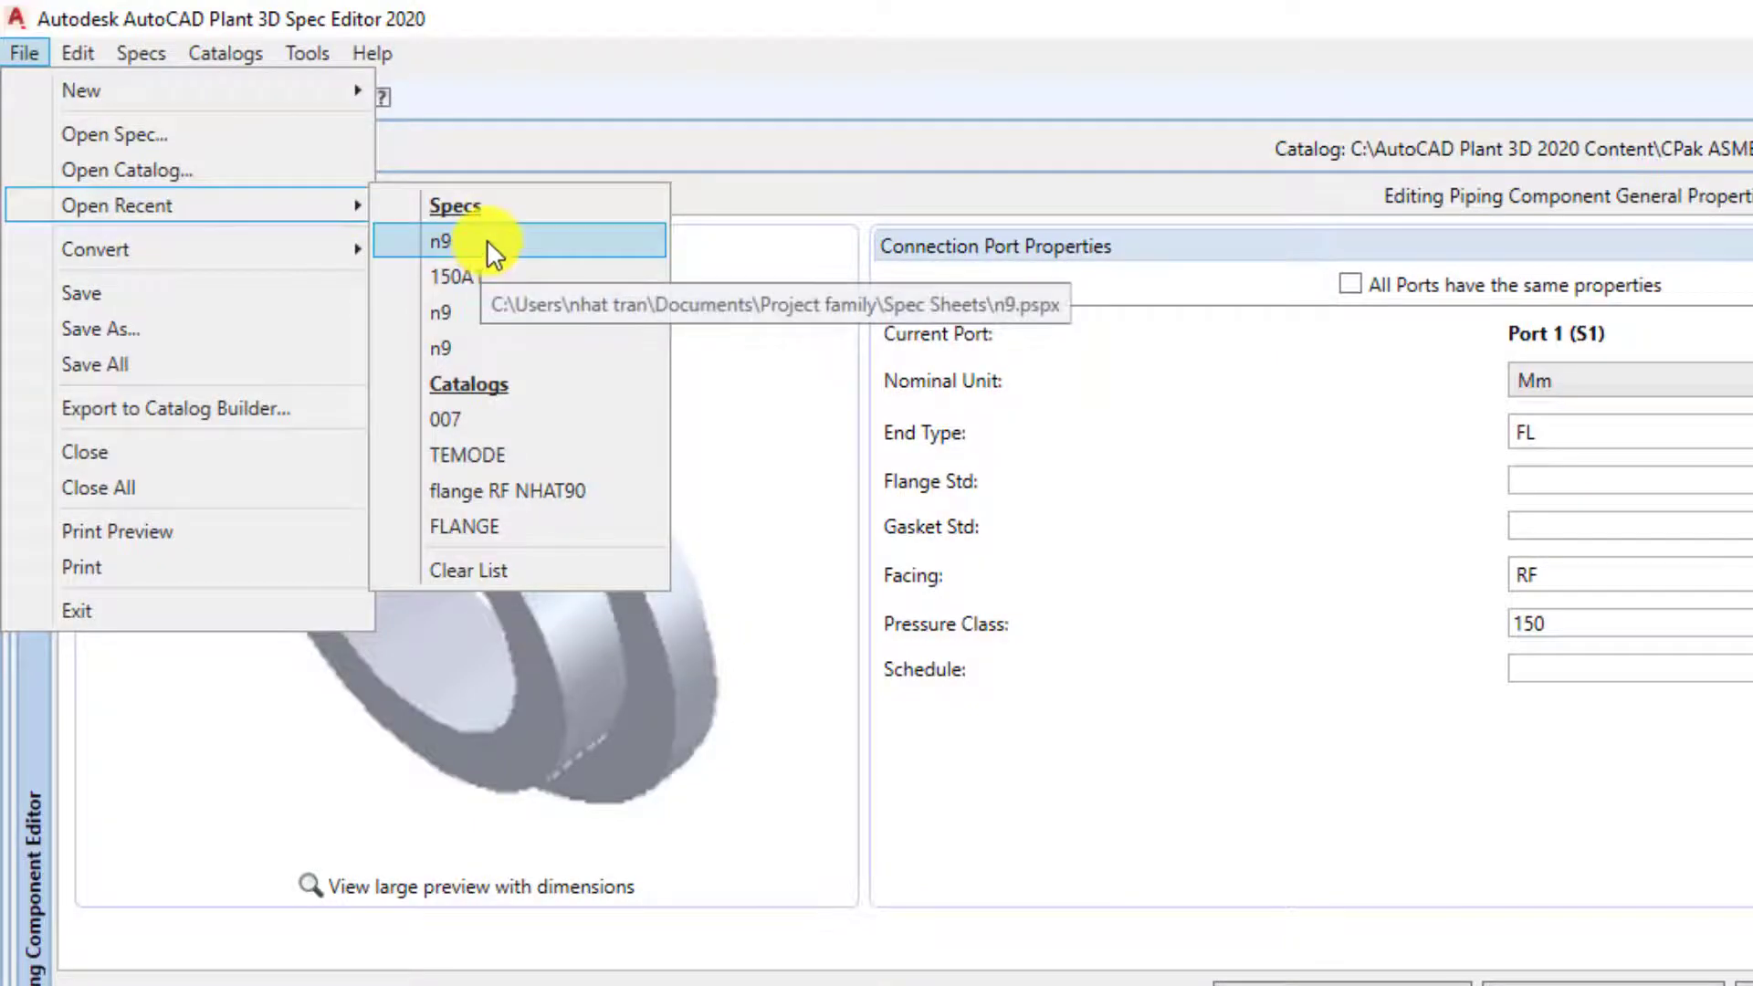
left_click(484, 240)
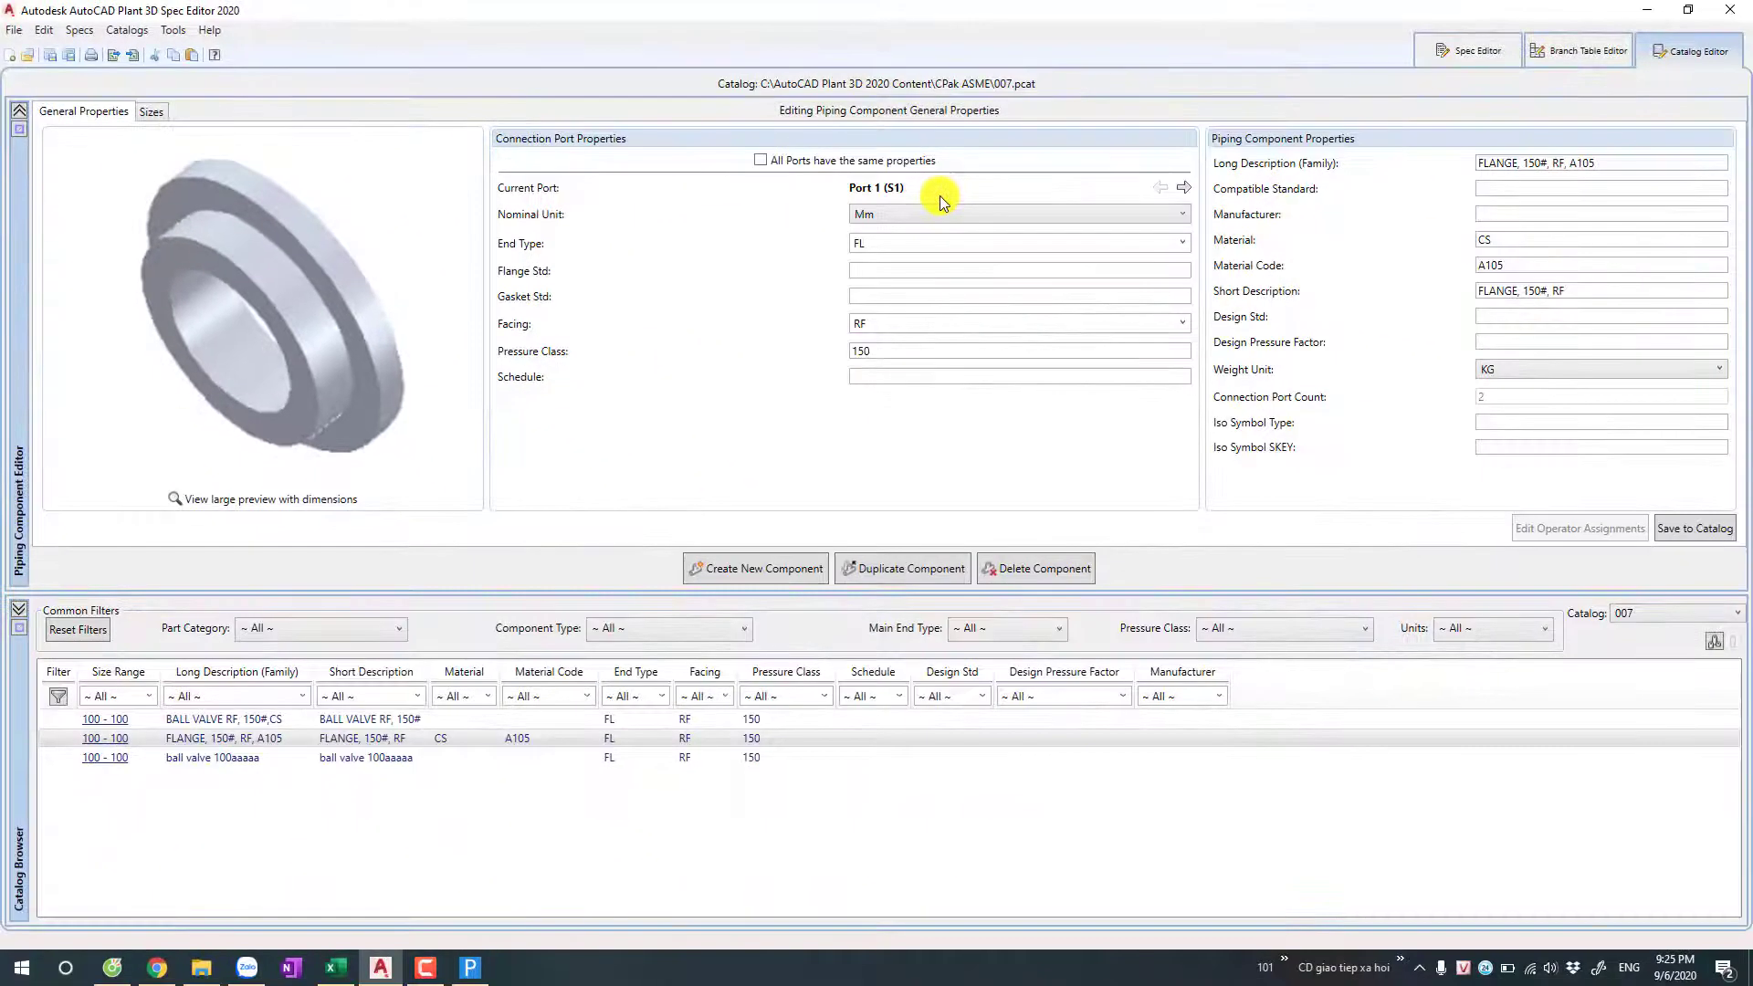
Step: Remove the old Flange entry from spec n9
left_click(1457, 52)
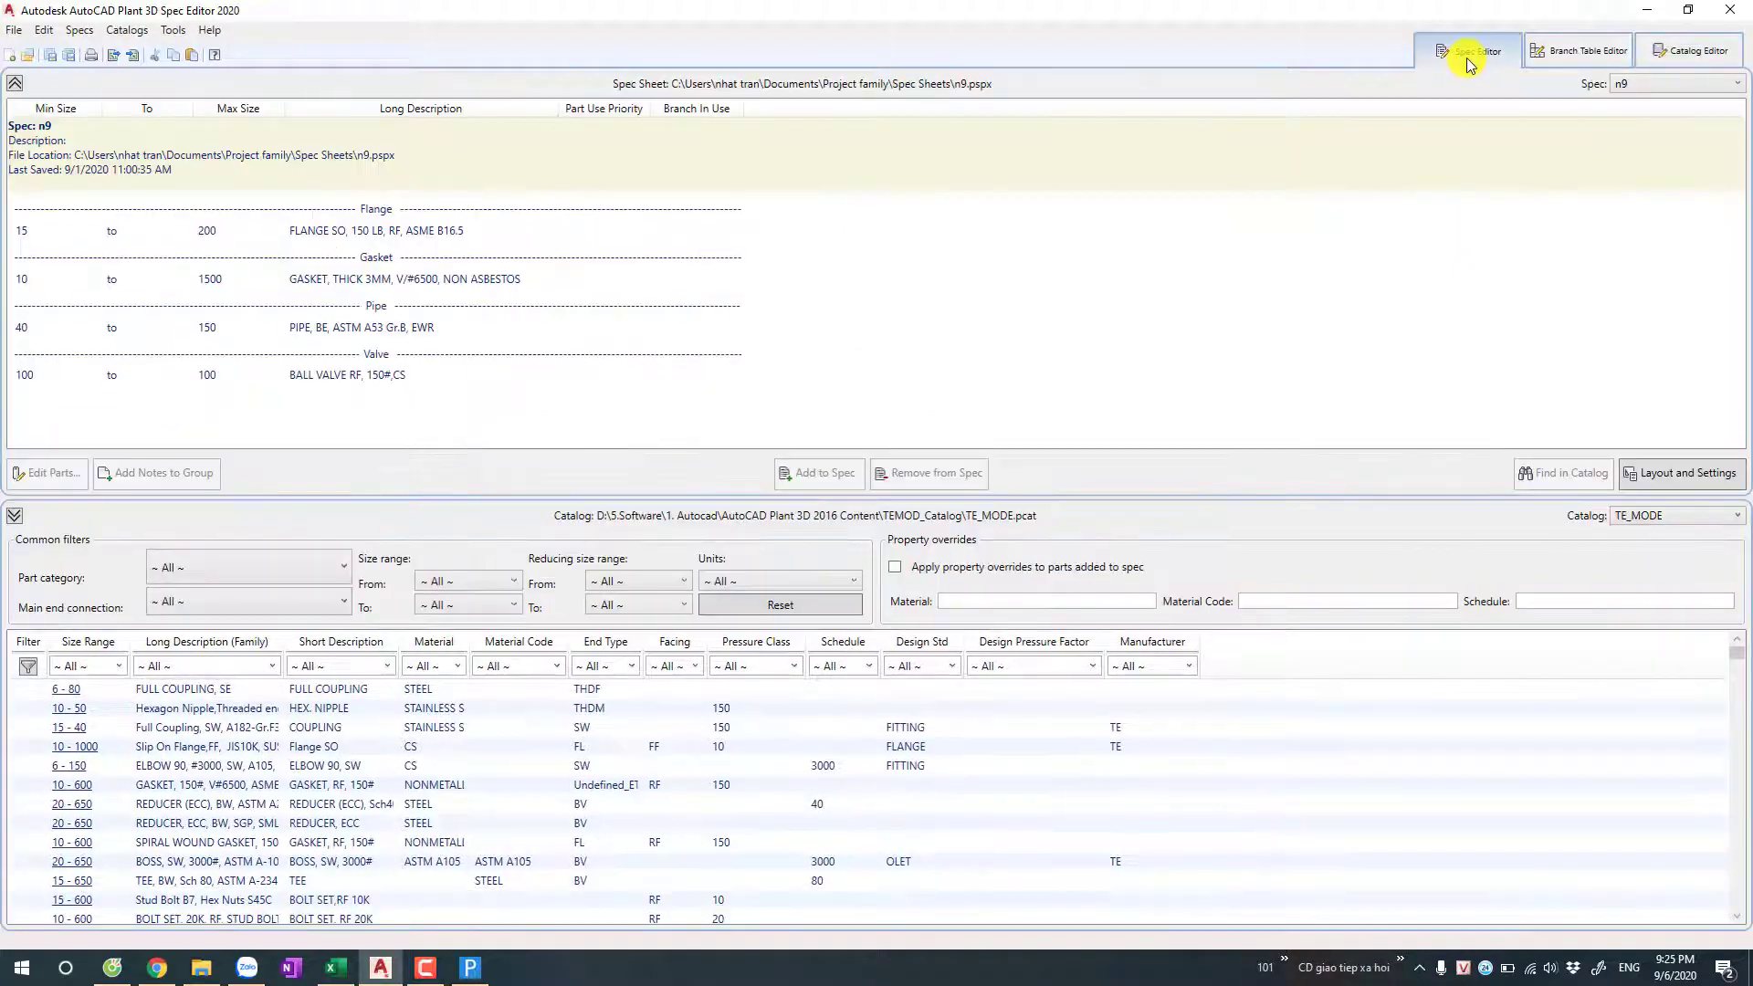
left_click(15, 517)
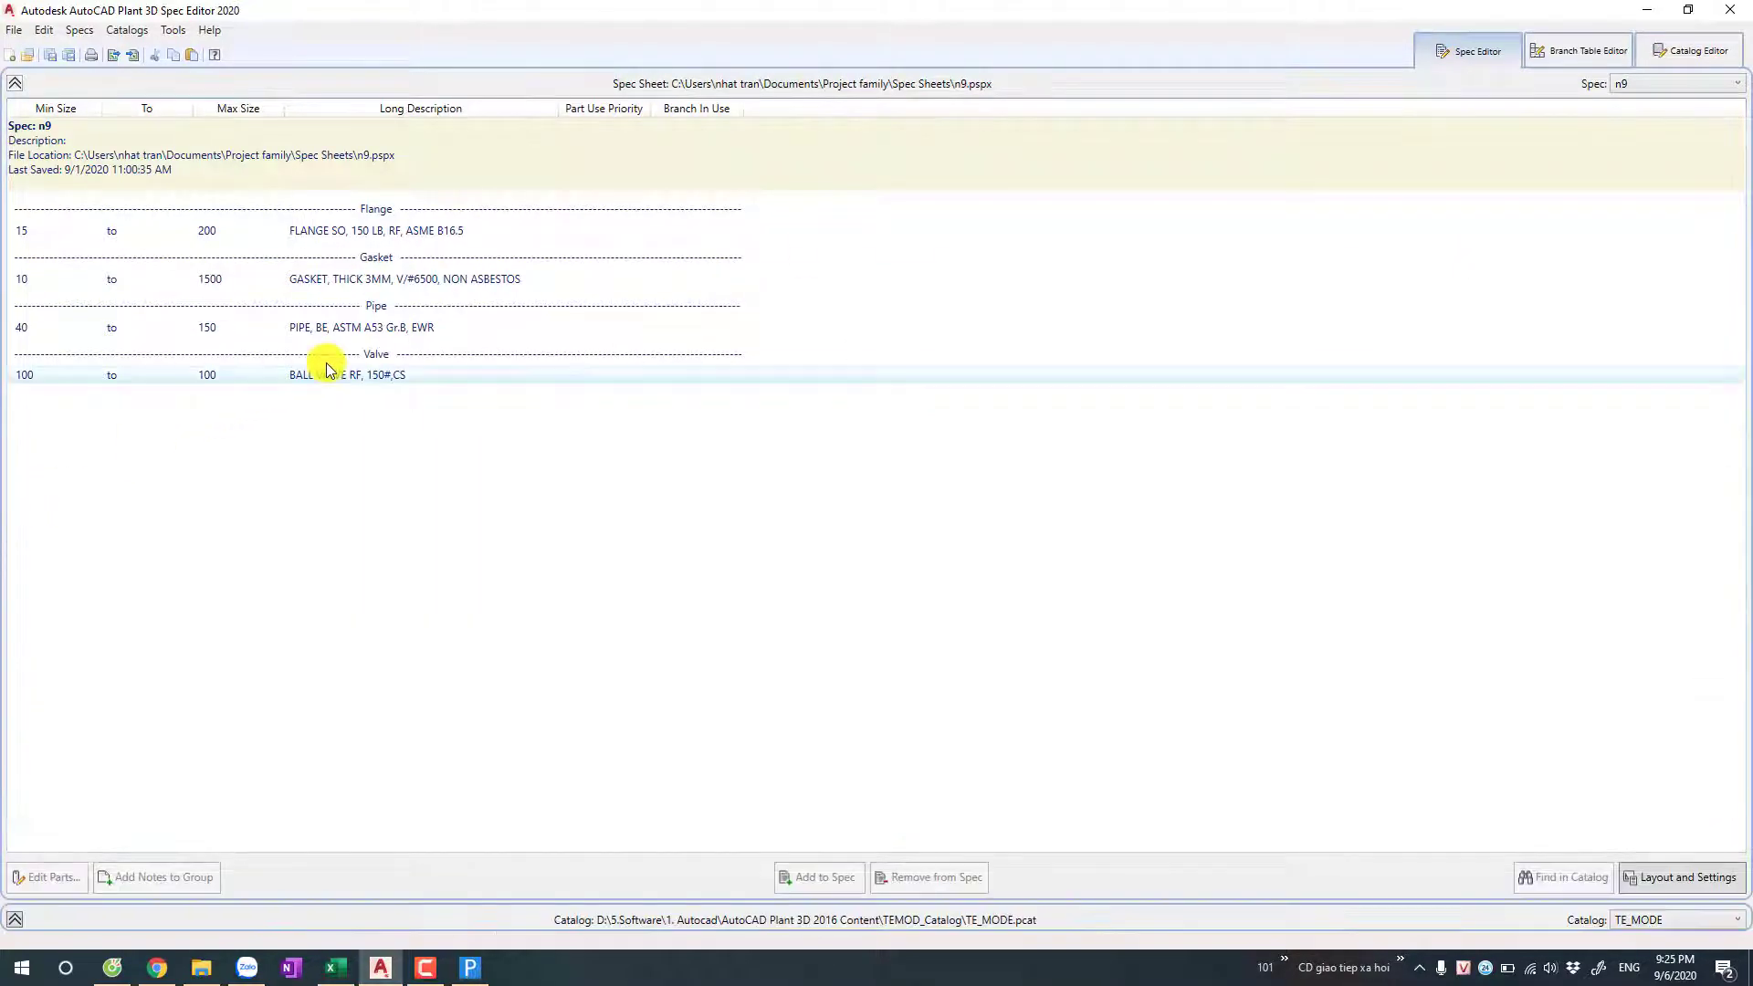
left_click(411, 239)
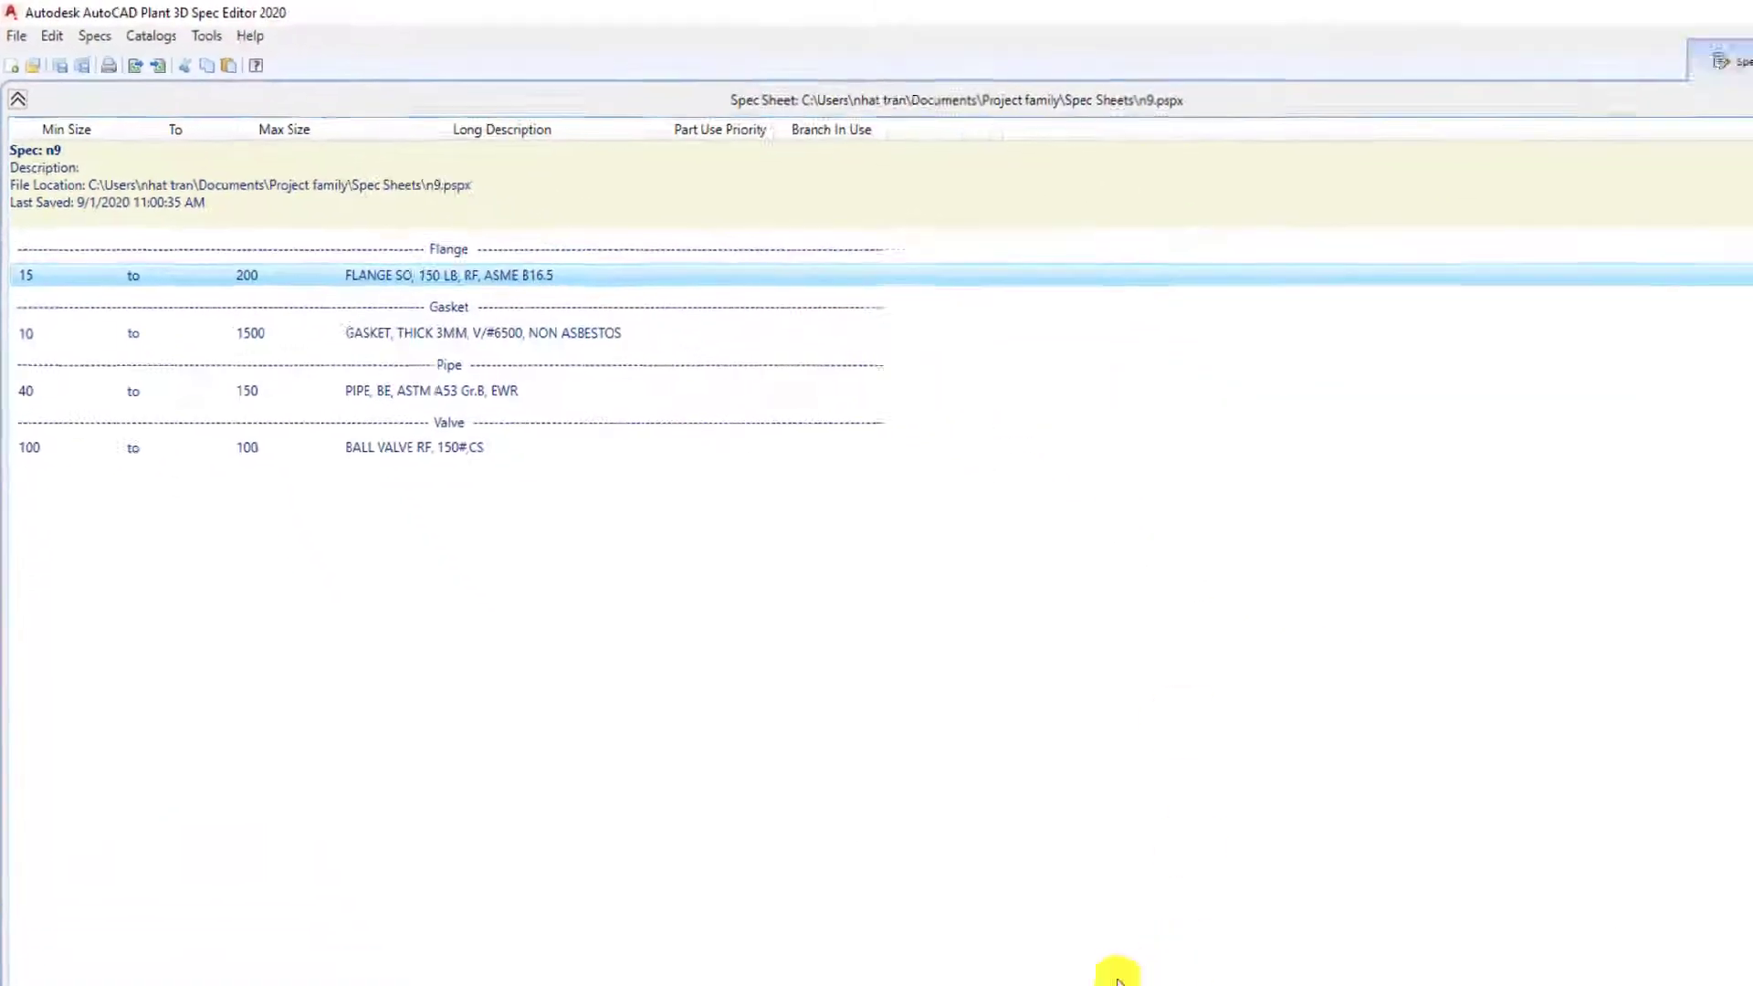
left_click(926, 876)
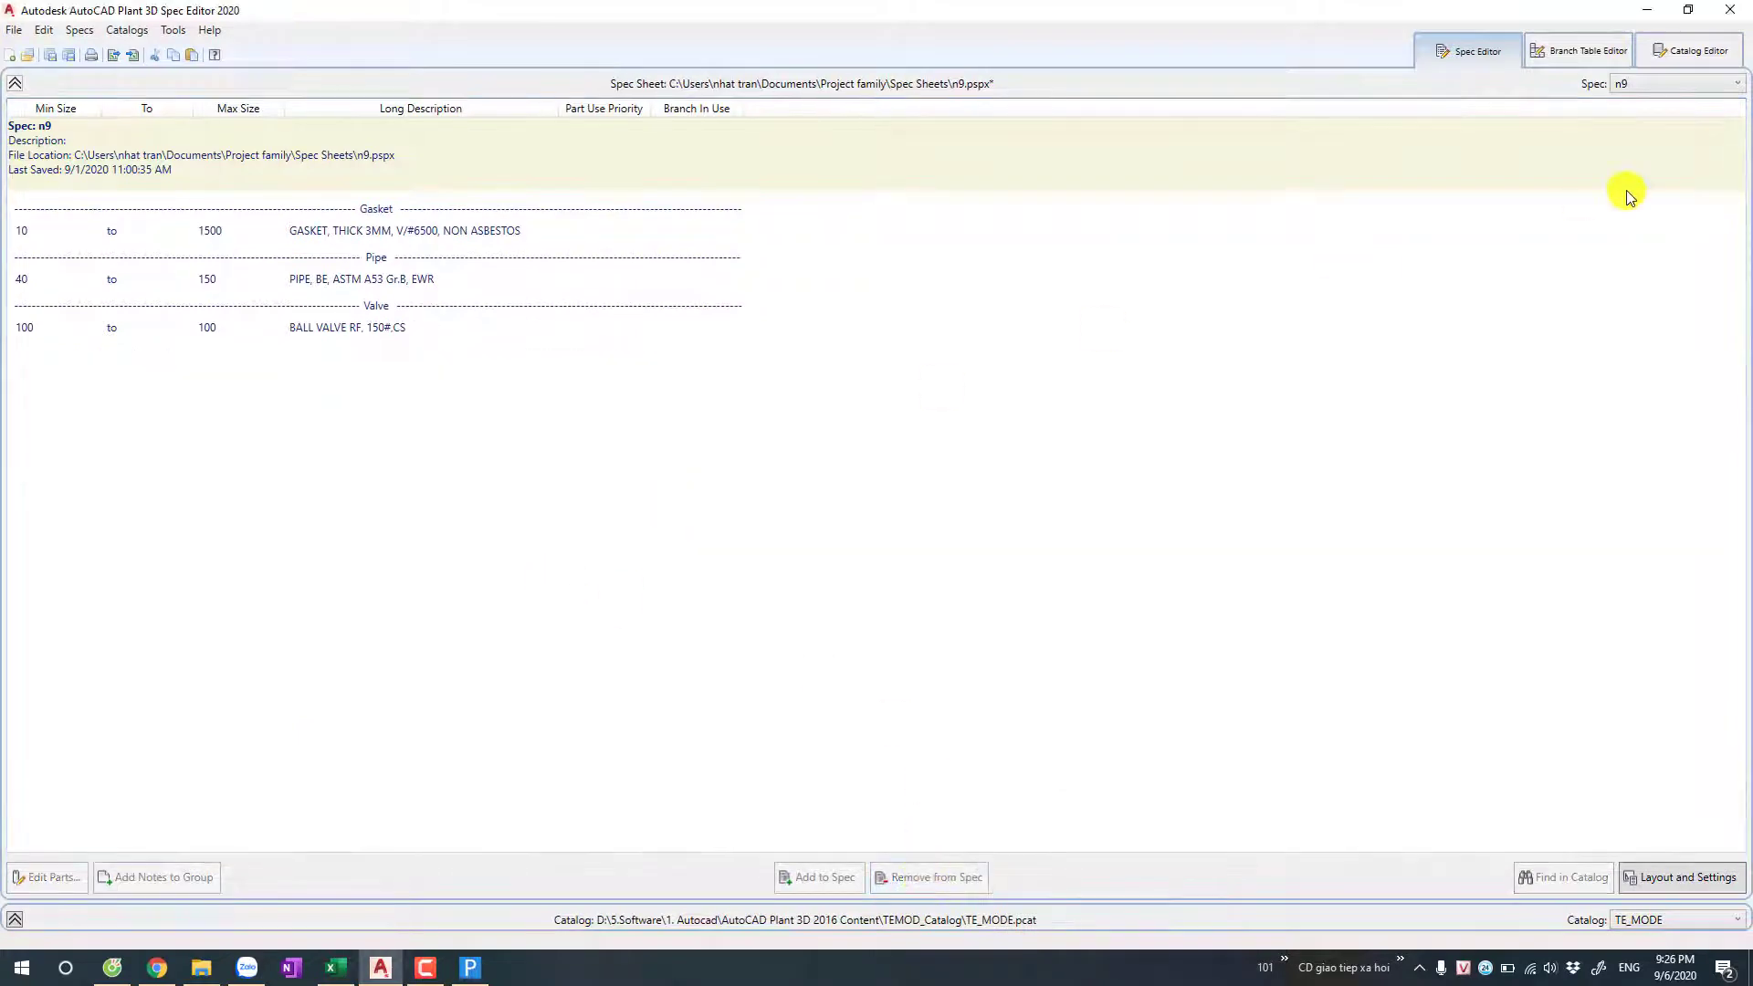
Step: Add FLANGE, 150#, RF, A105 from catalog 007 to spec n9 and save the spec
left_click(1692, 50)
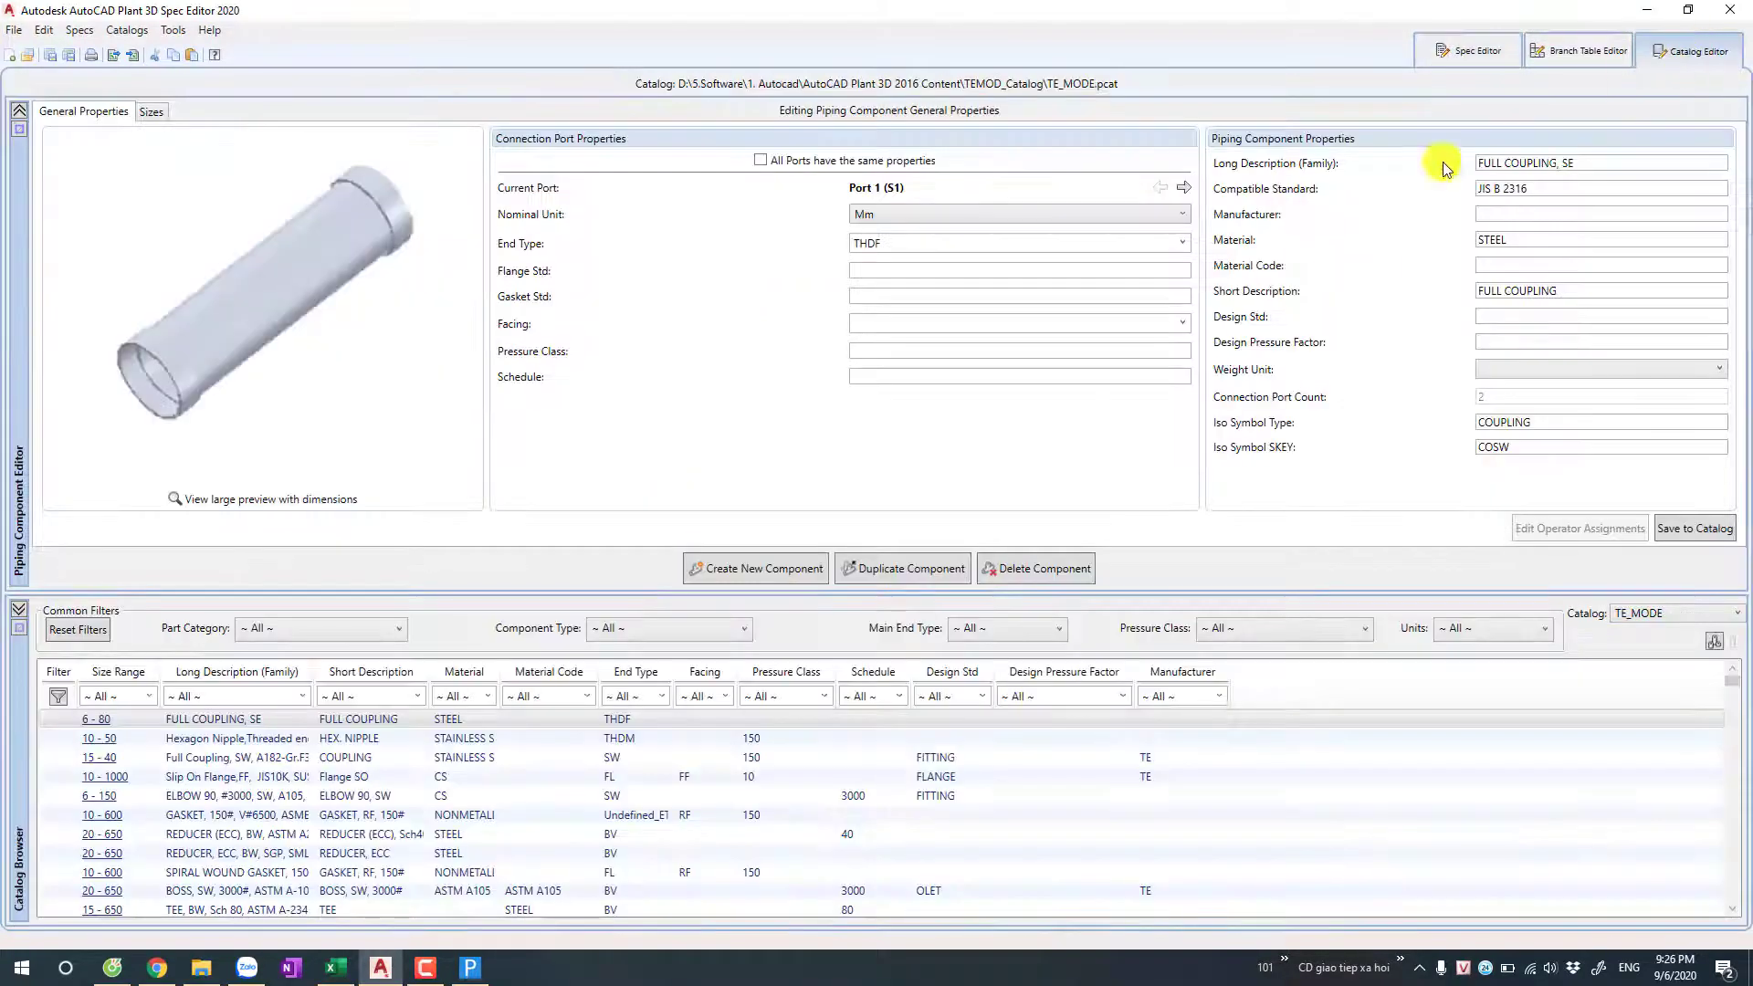
left_click(1661, 617)
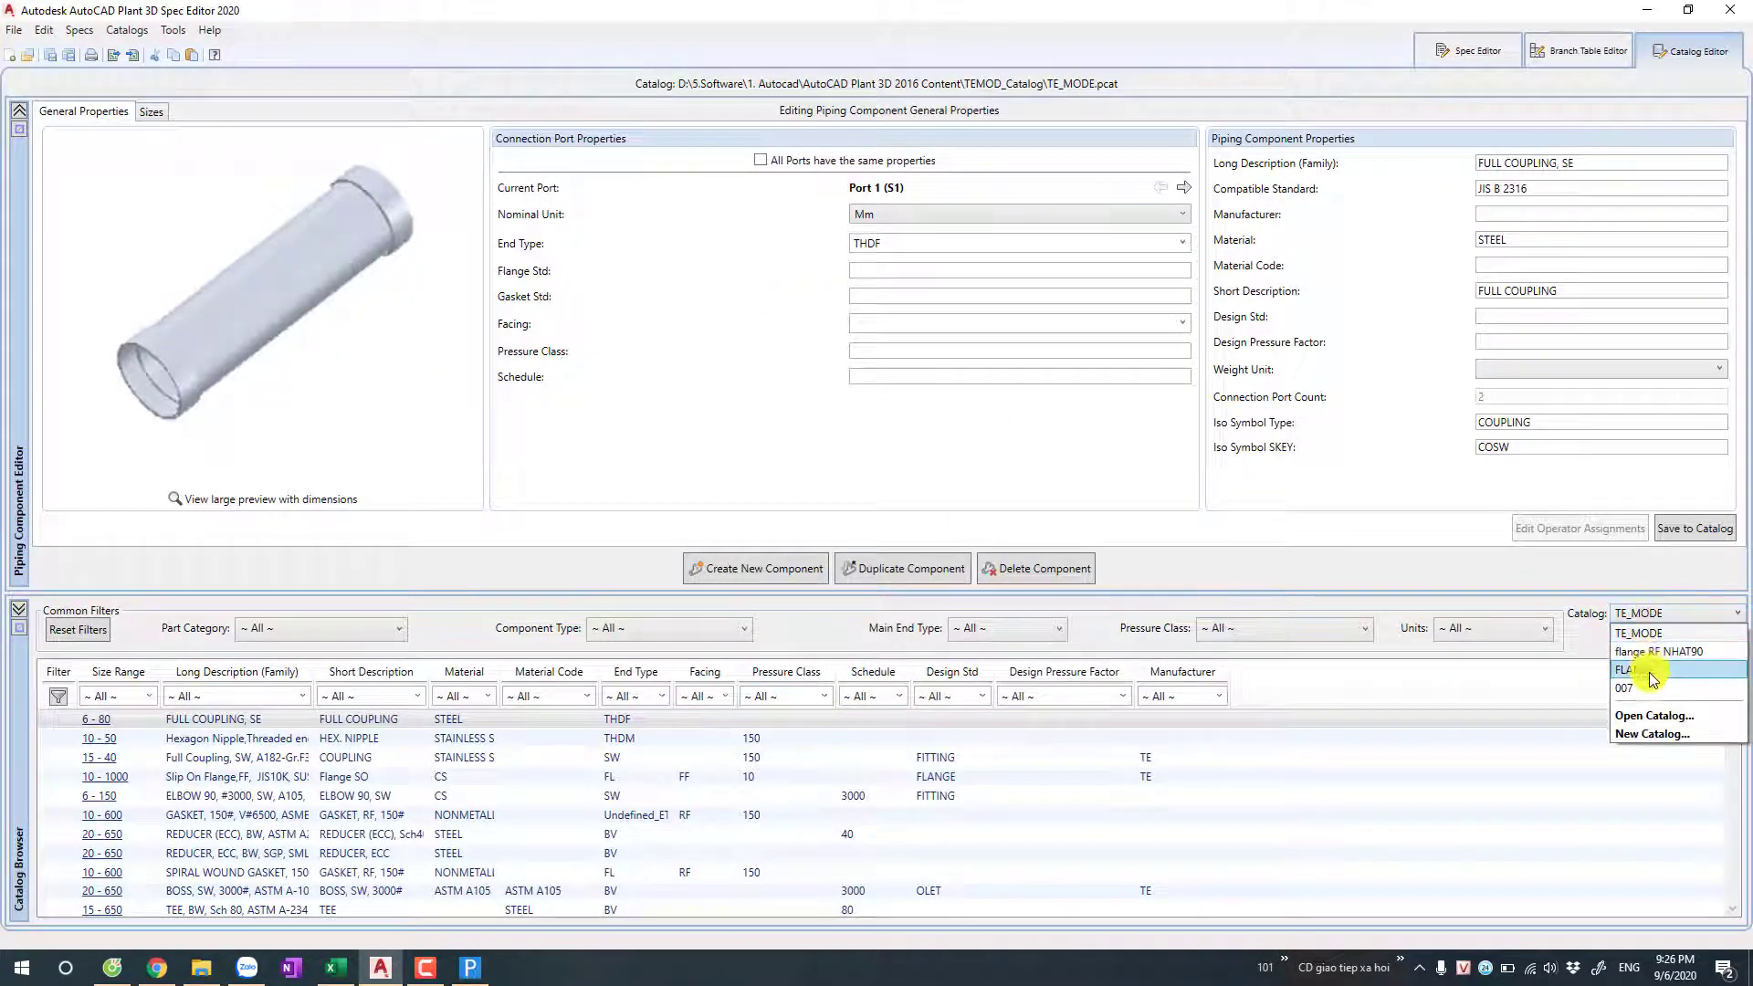
left_click(1644, 673)
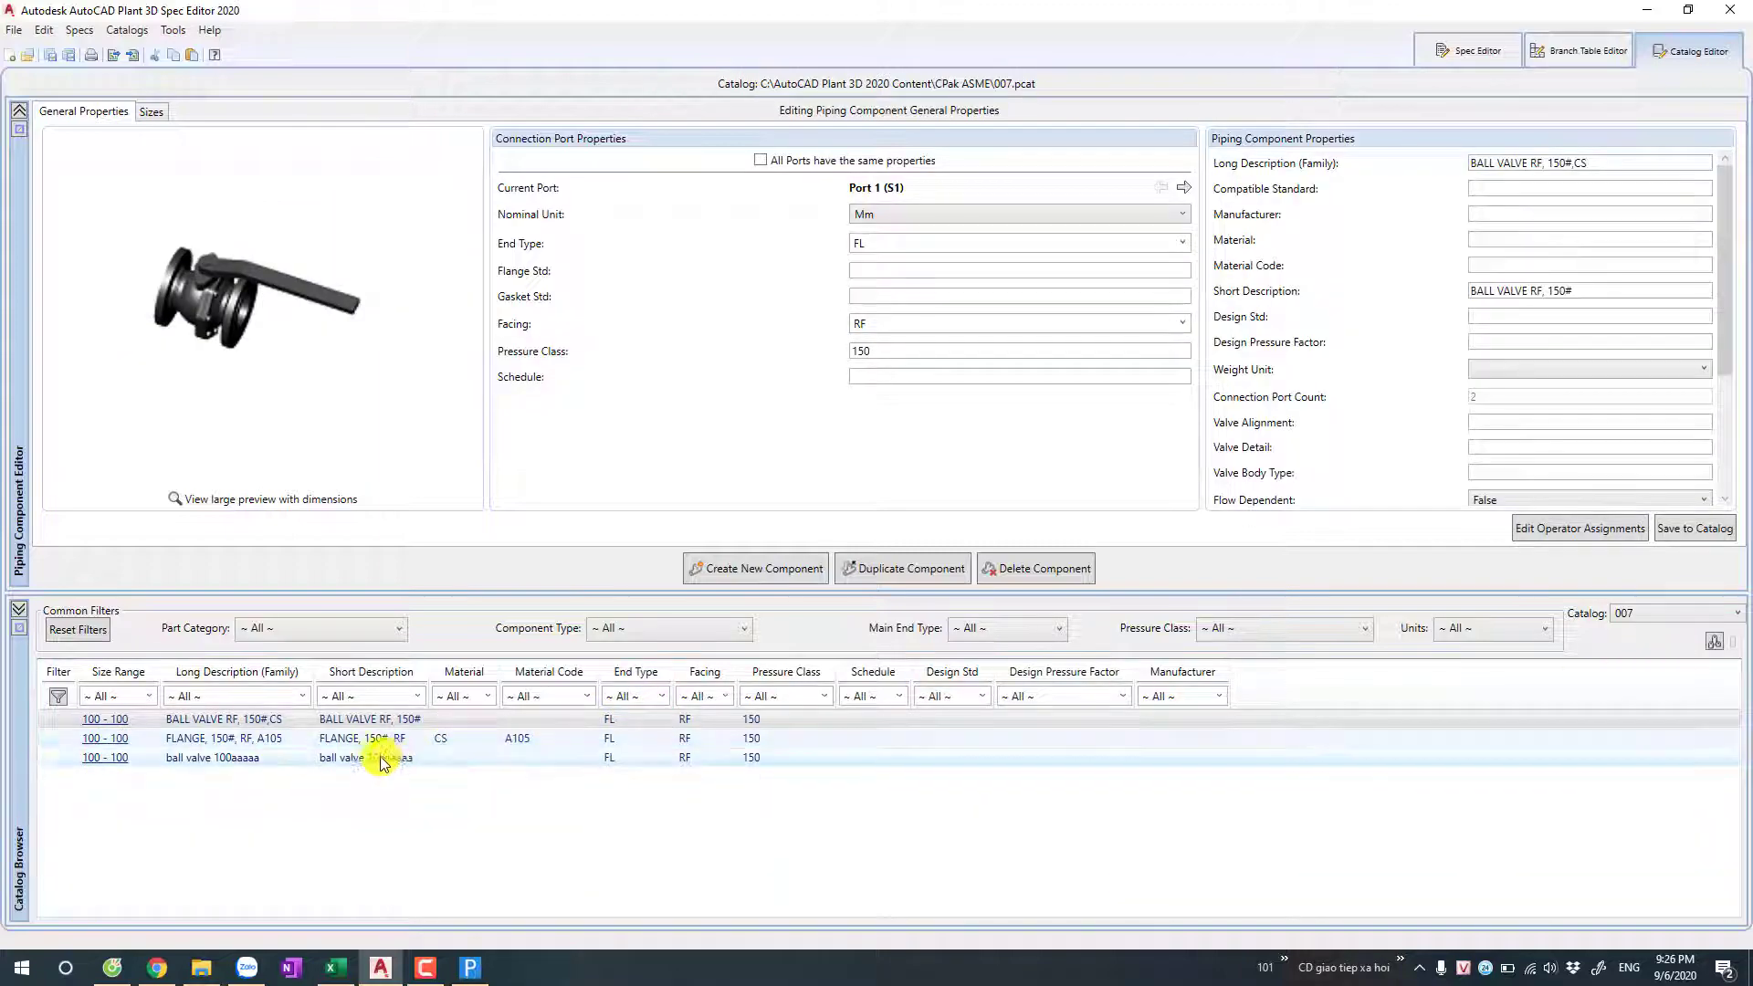
left_click(328, 738)
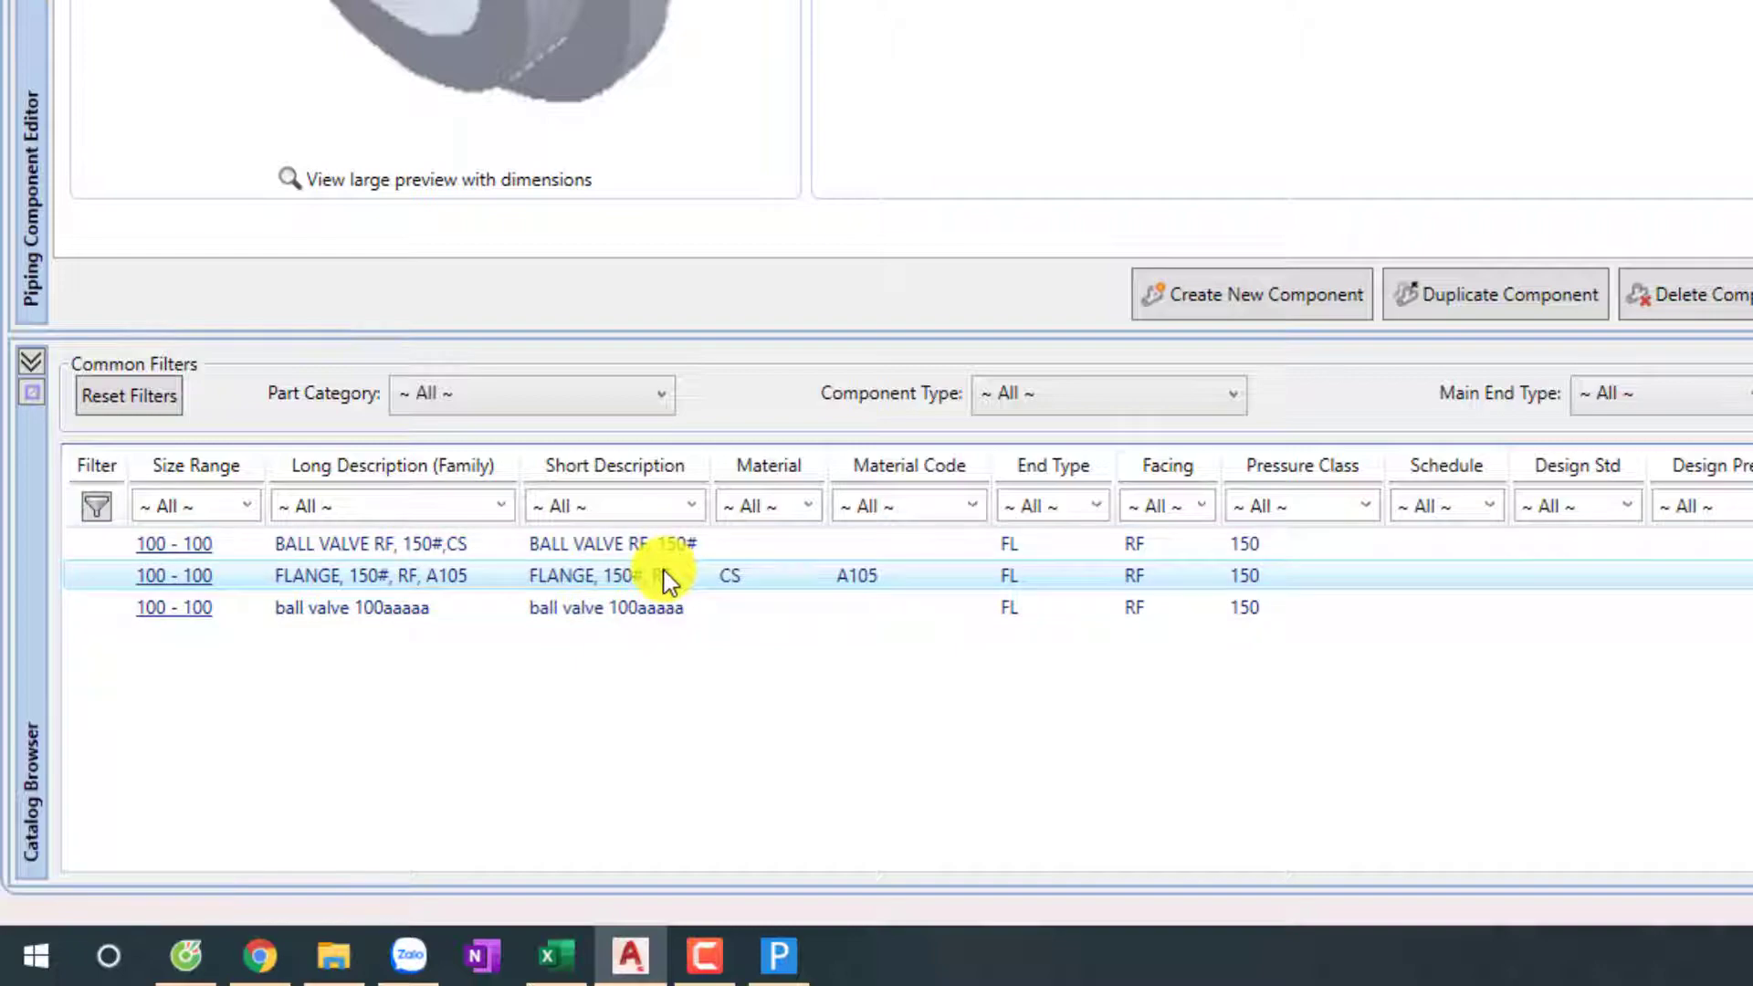
right_click(668, 580)
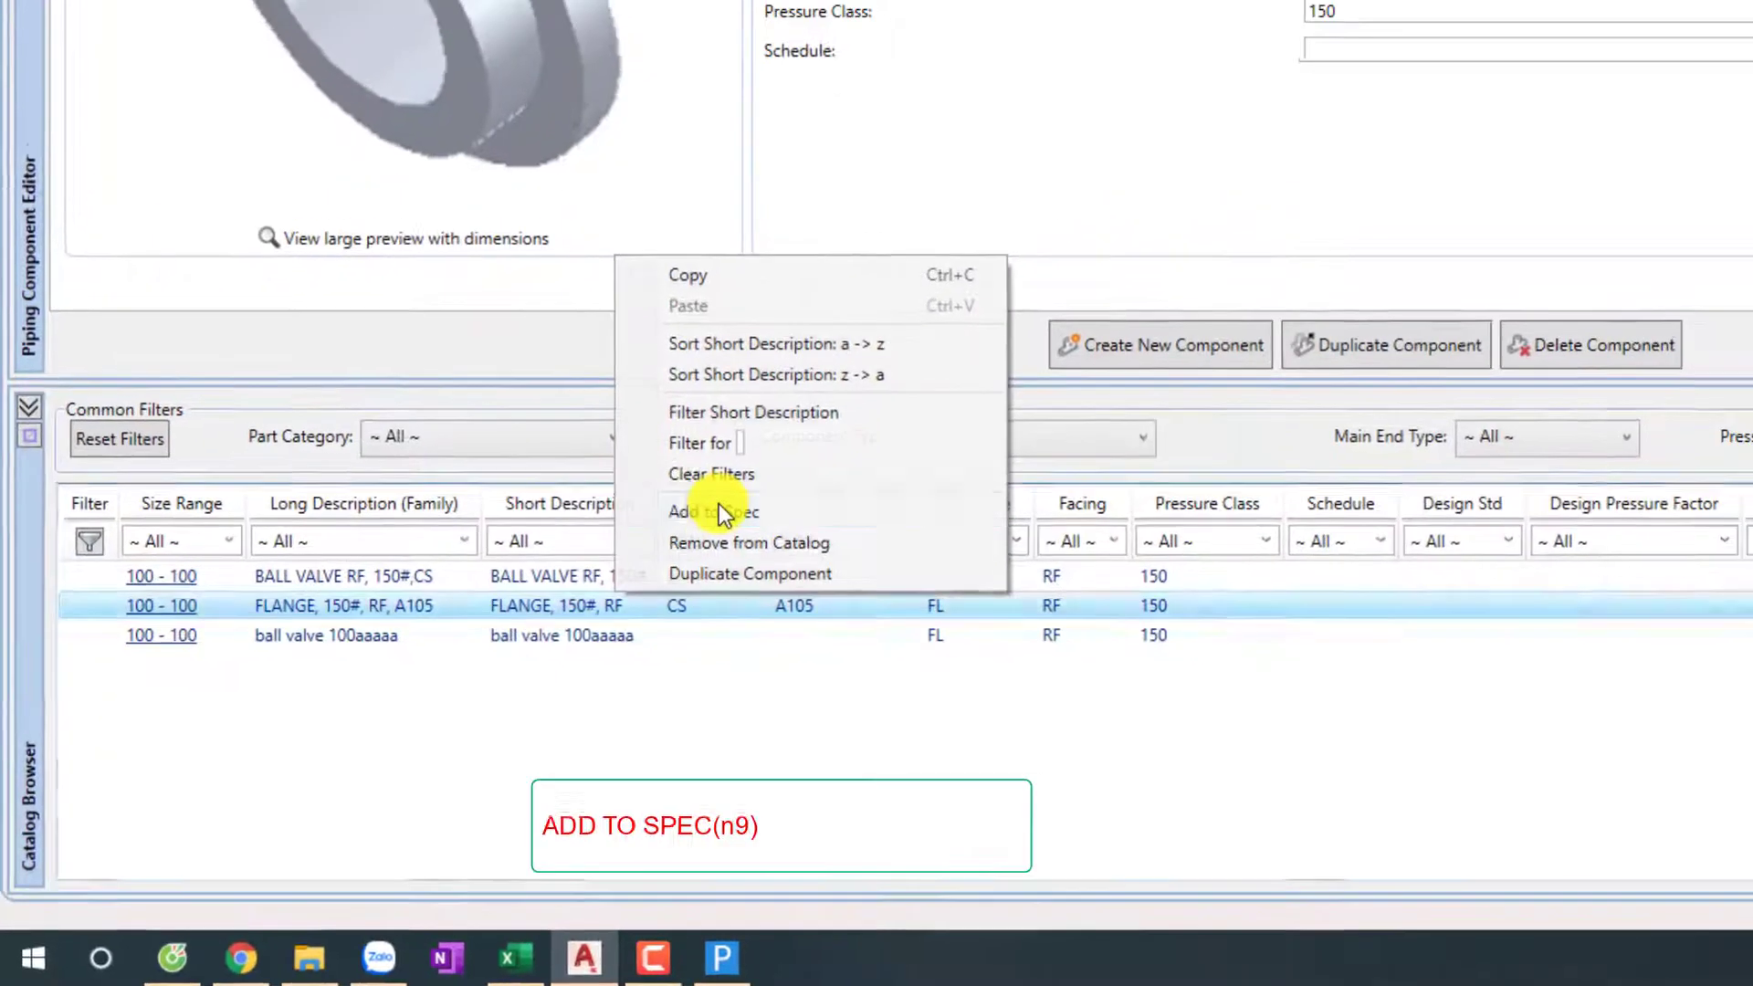
left_click(719, 505)
left_click(835, 262)
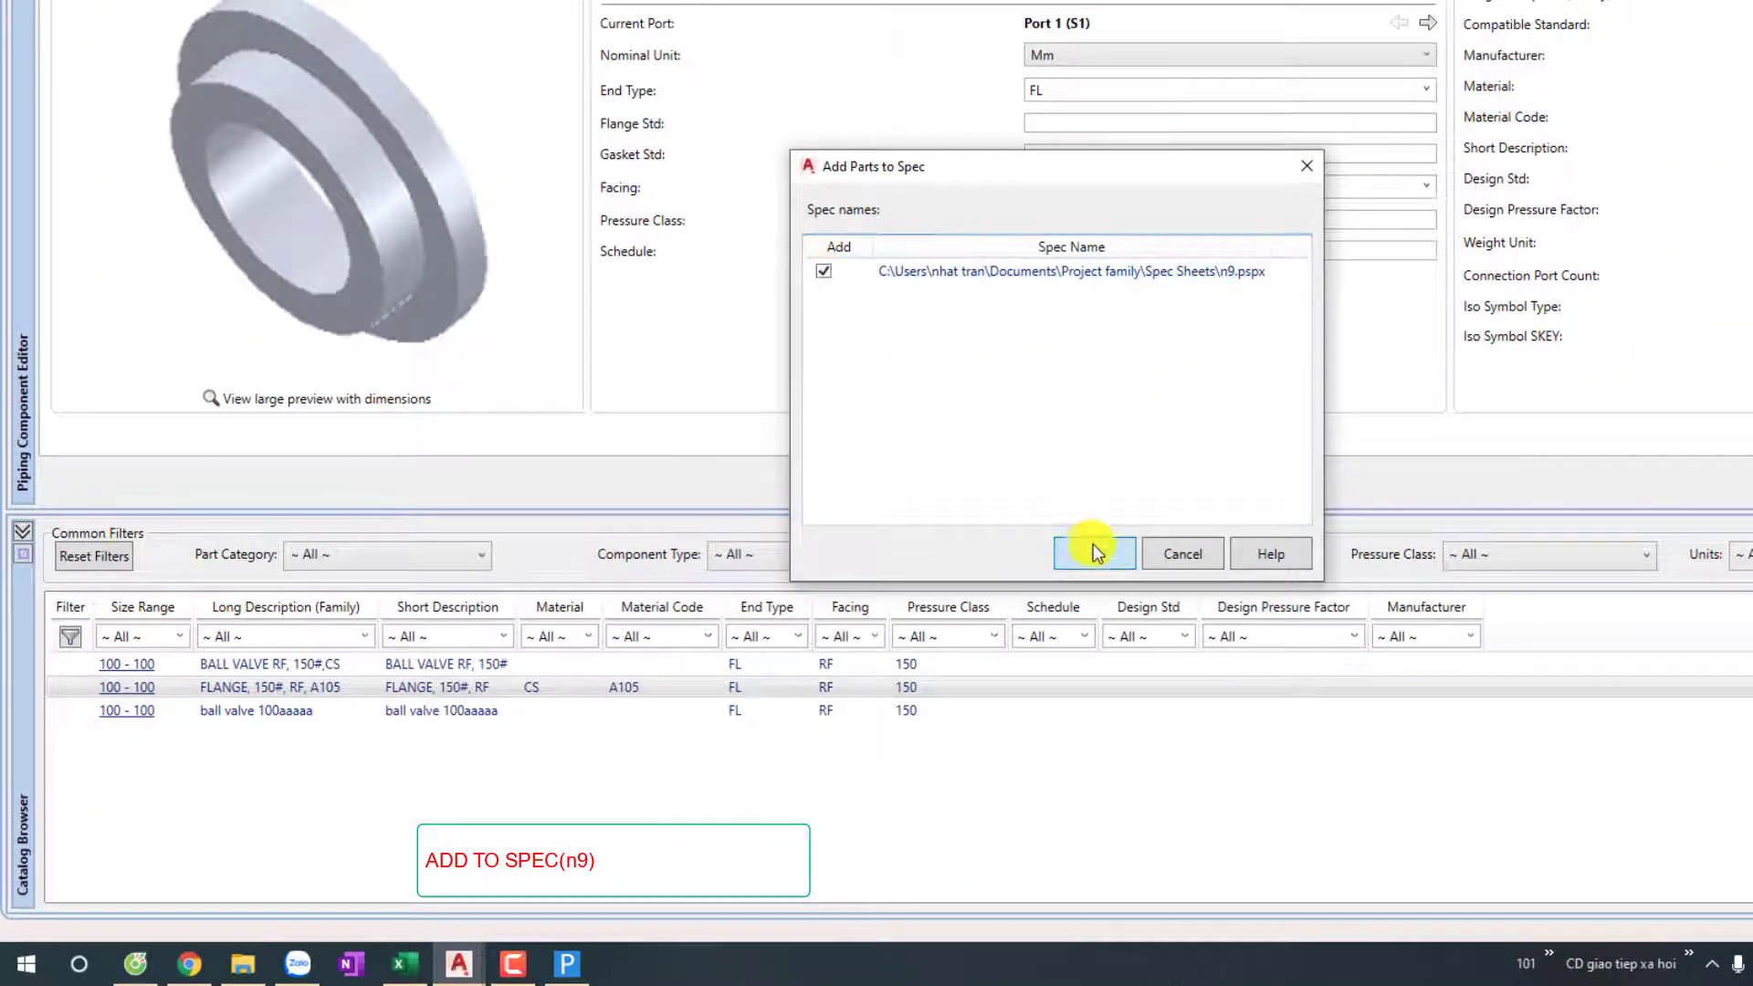
left_click(1110, 548)
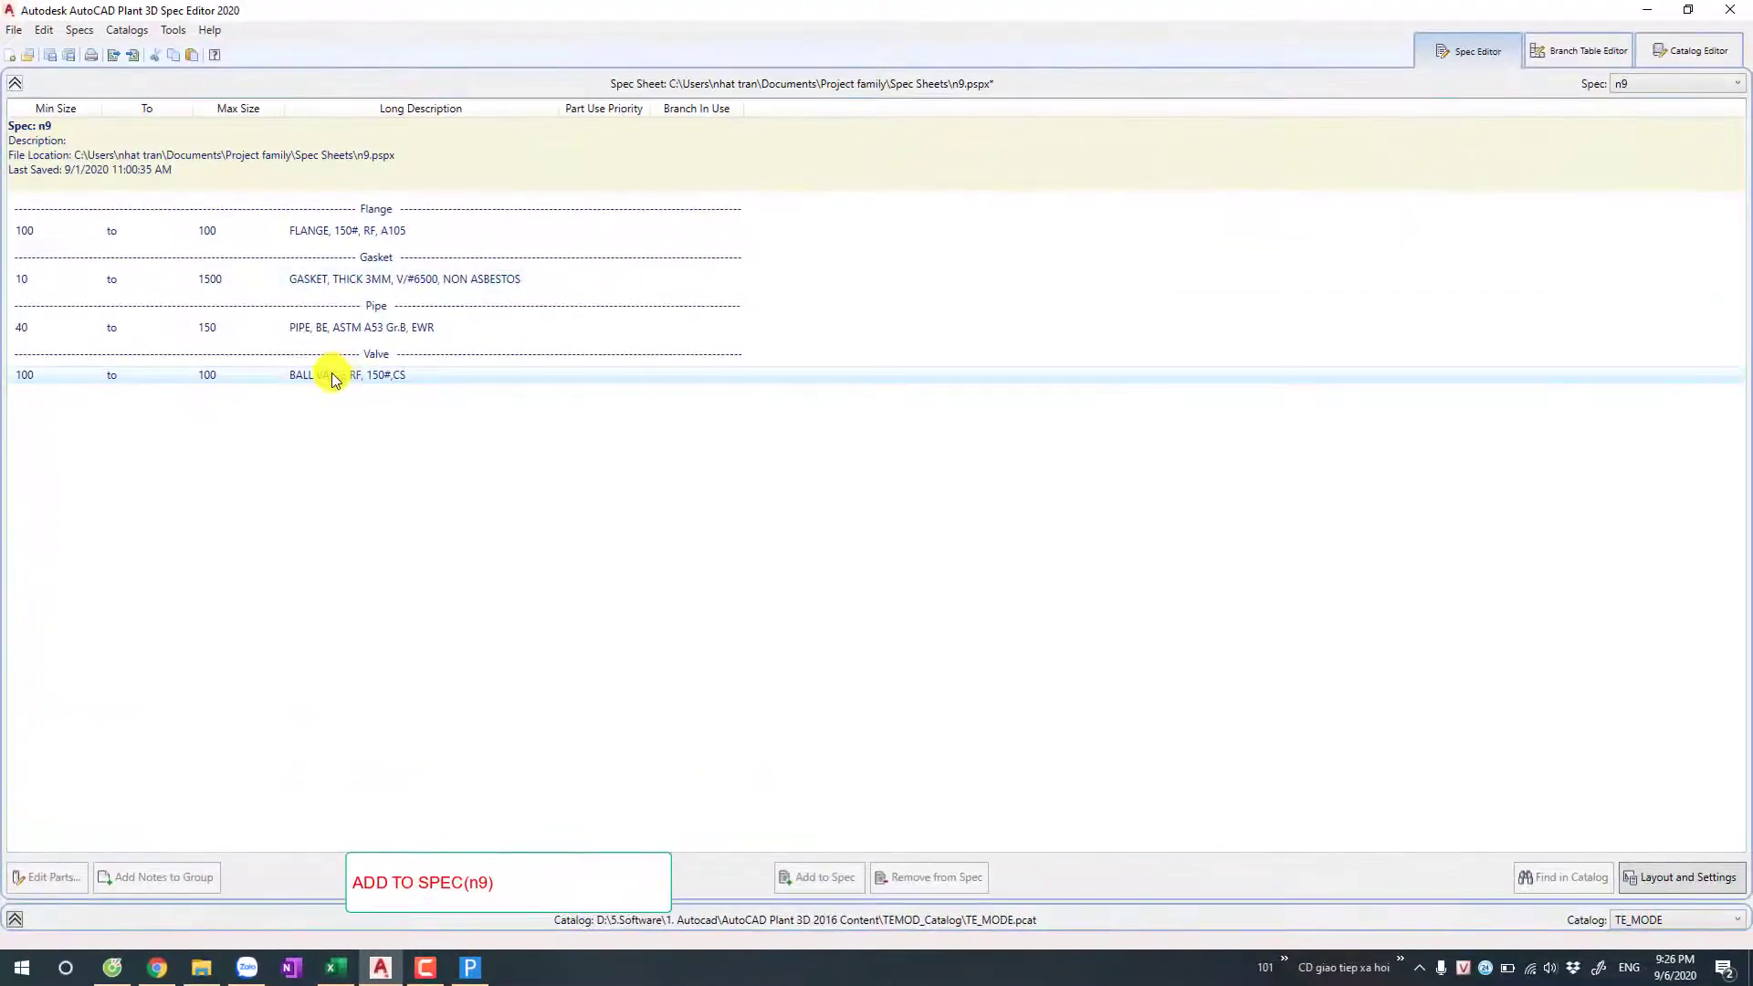
left_click(348, 333)
left_click(363, 232)
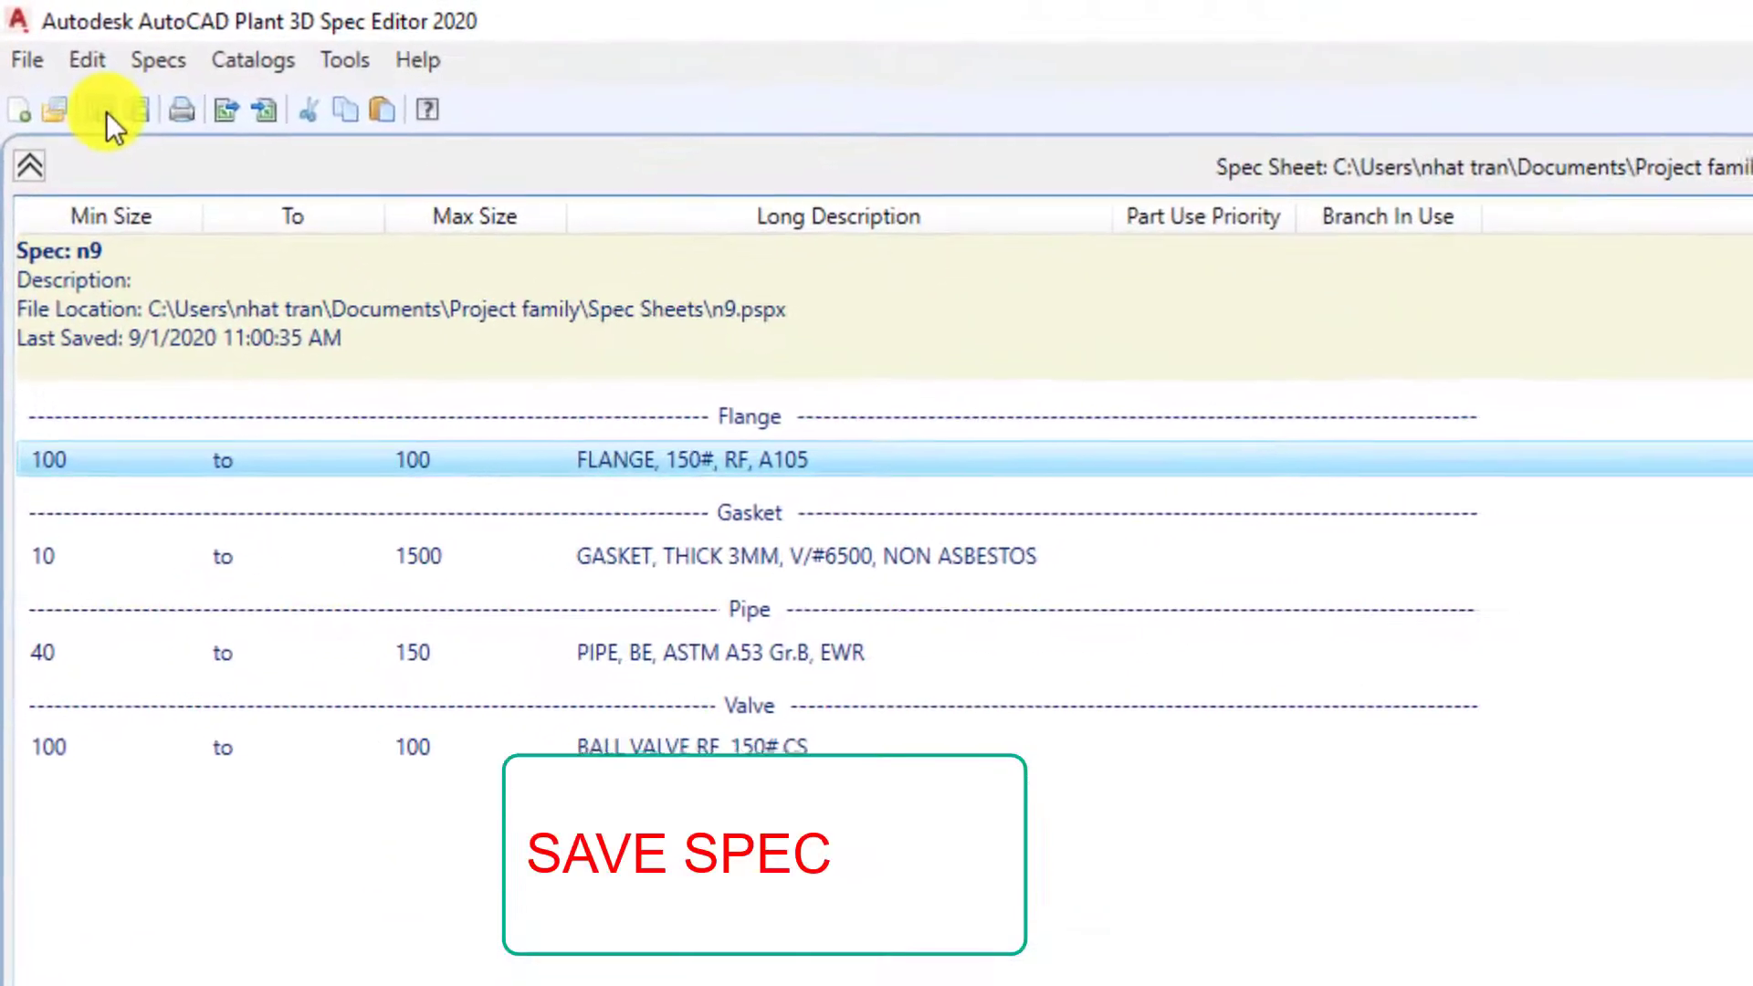
left_click(107, 112)
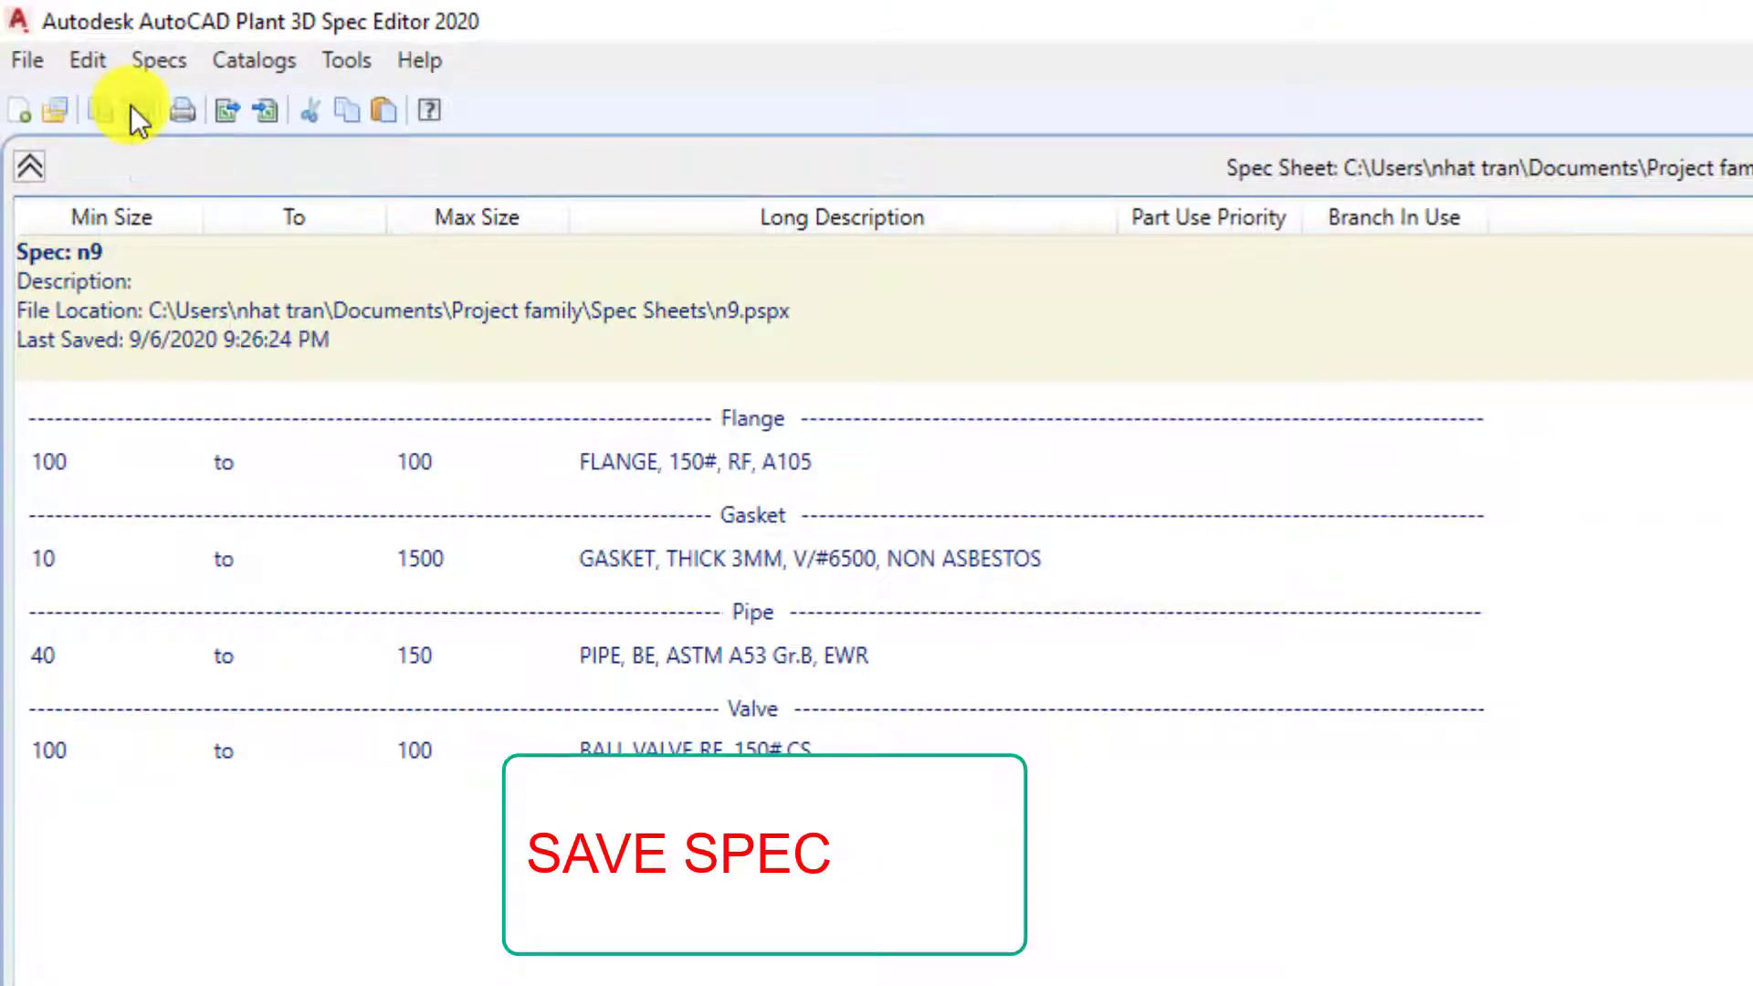
Step: Launch AutoCAD Plant 3D 2020 and make Project family the current project
left_click(1644, 11)
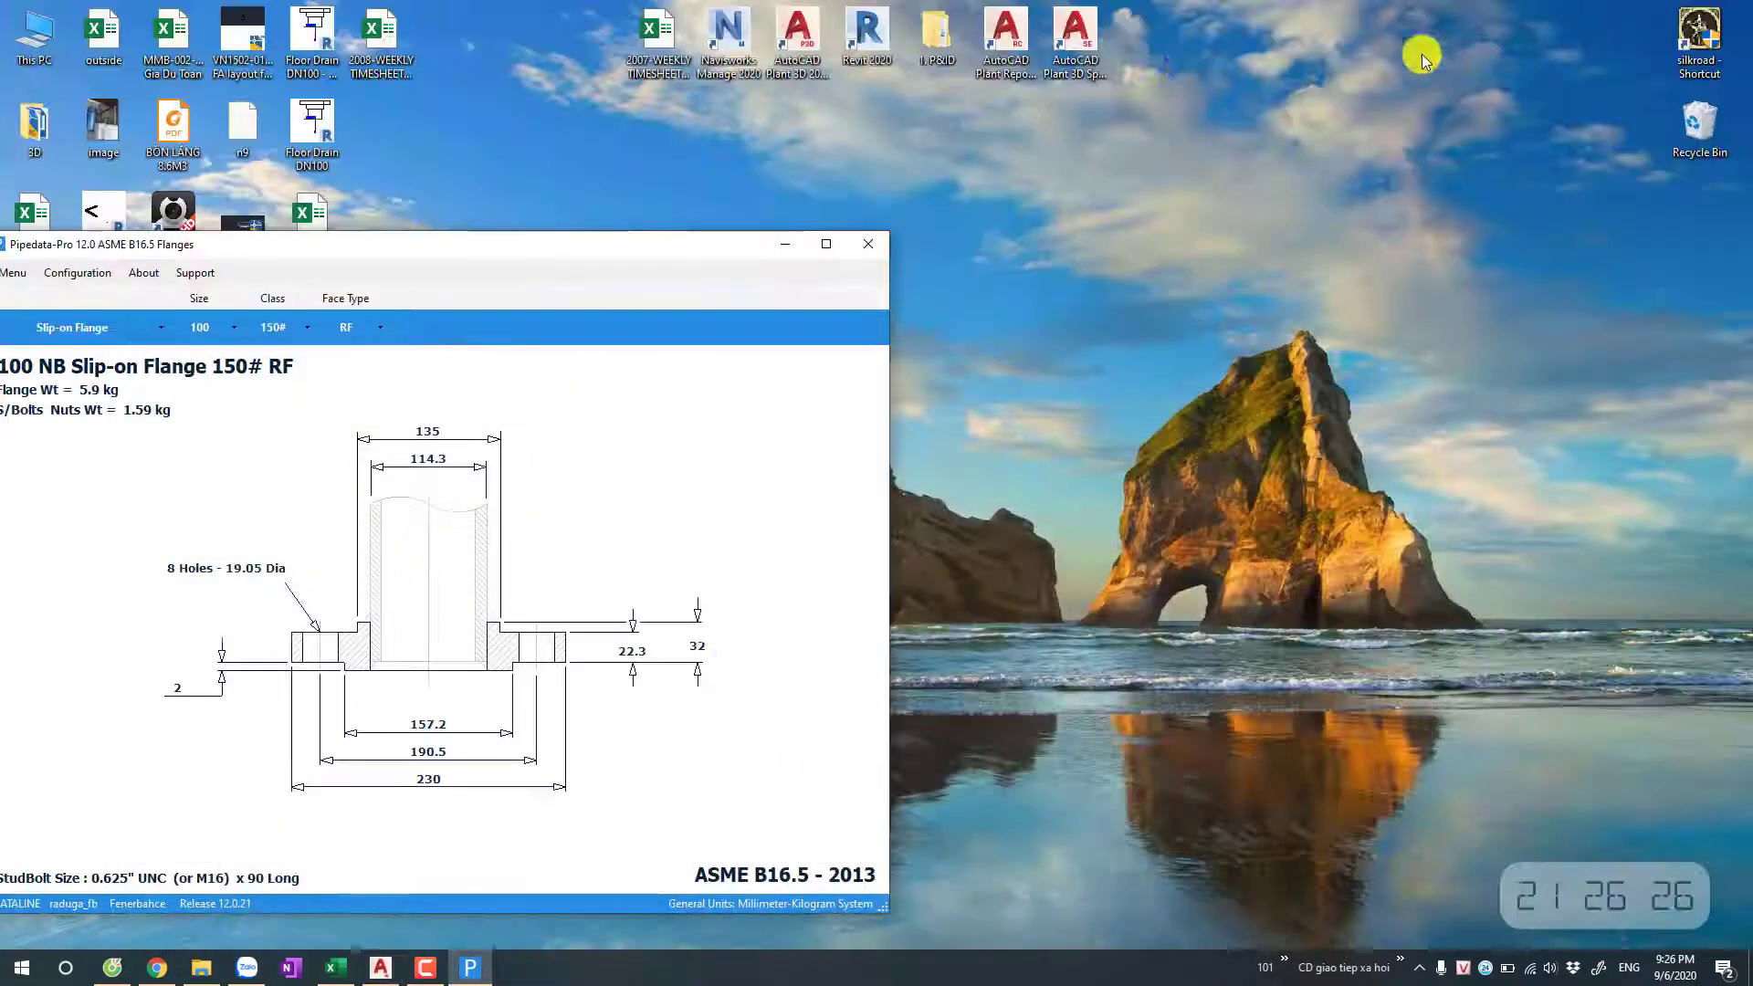
double_click(798, 41)
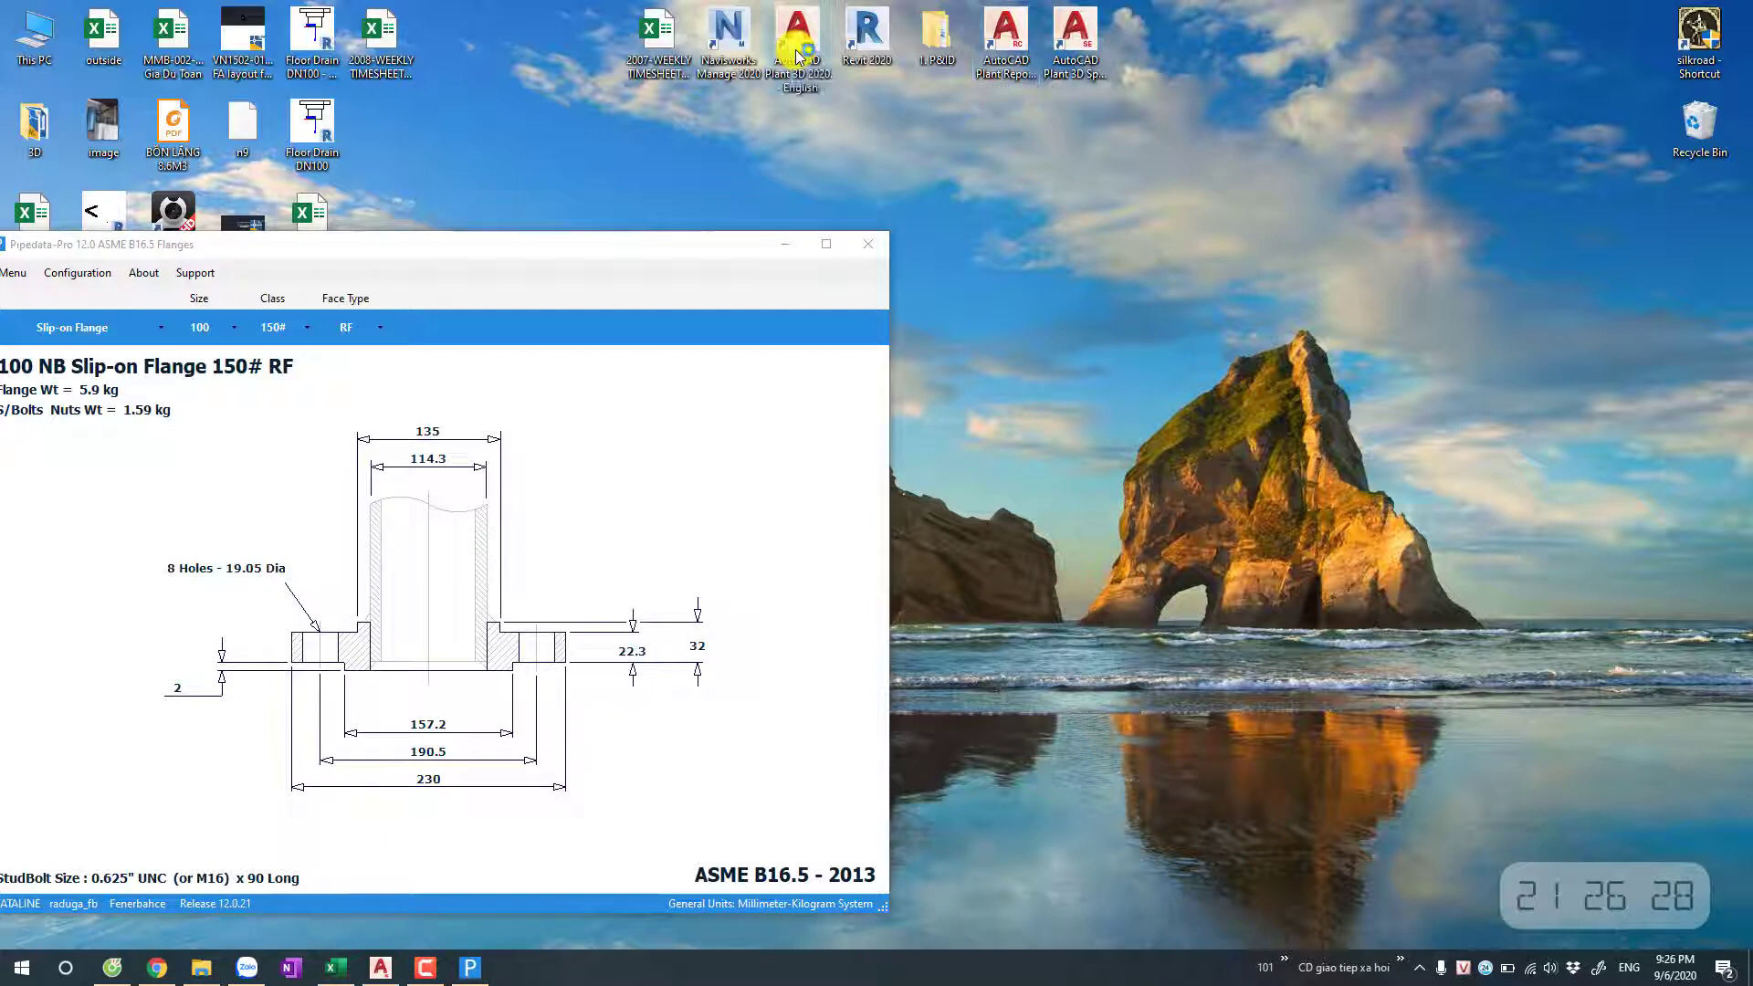
left_click(795, 241)
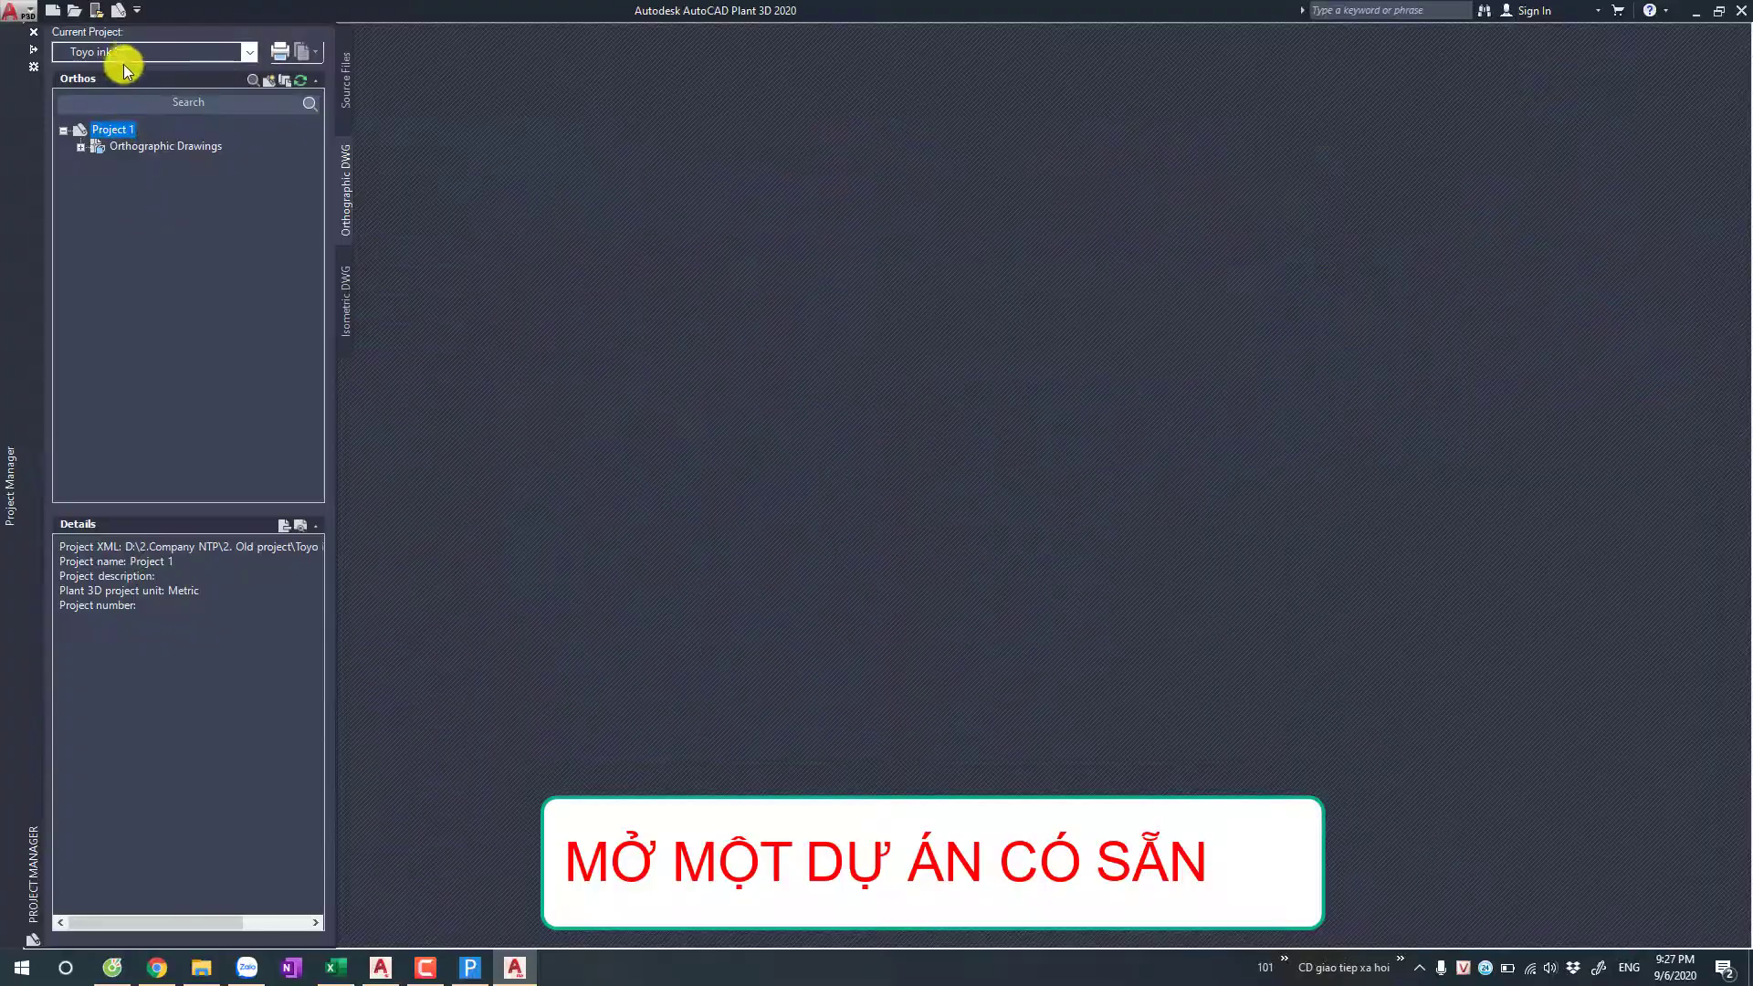
left_click(126, 56)
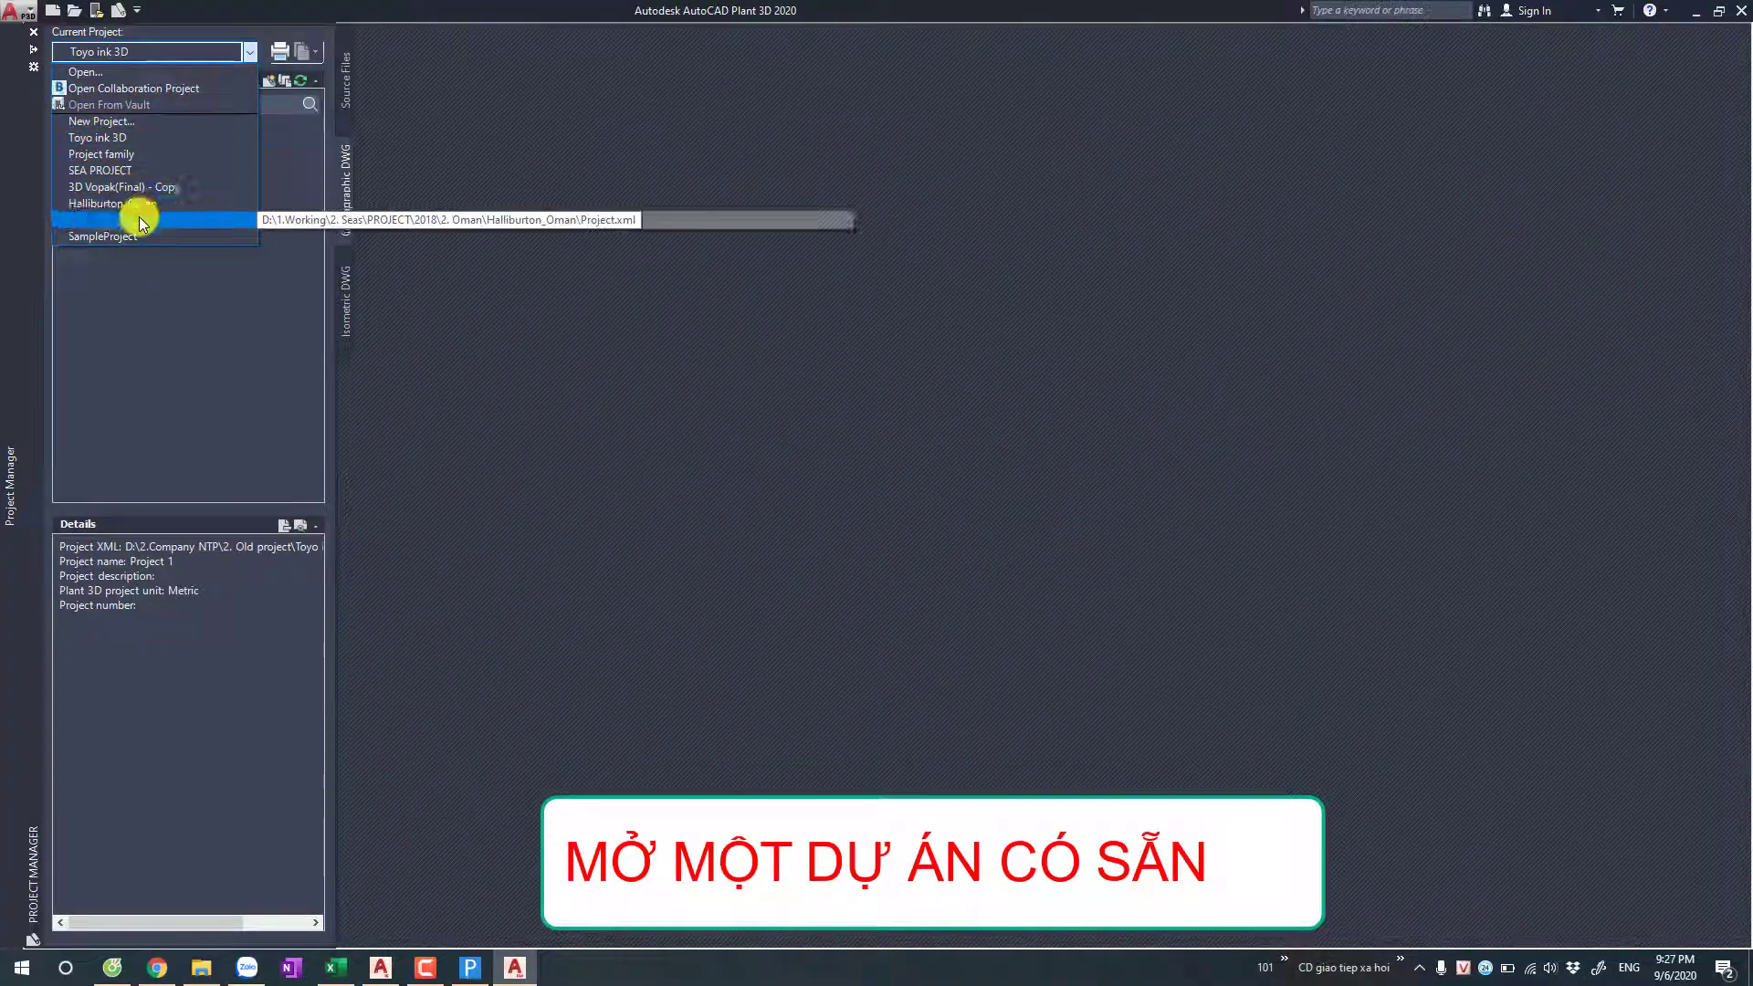
left_click(155, 159)
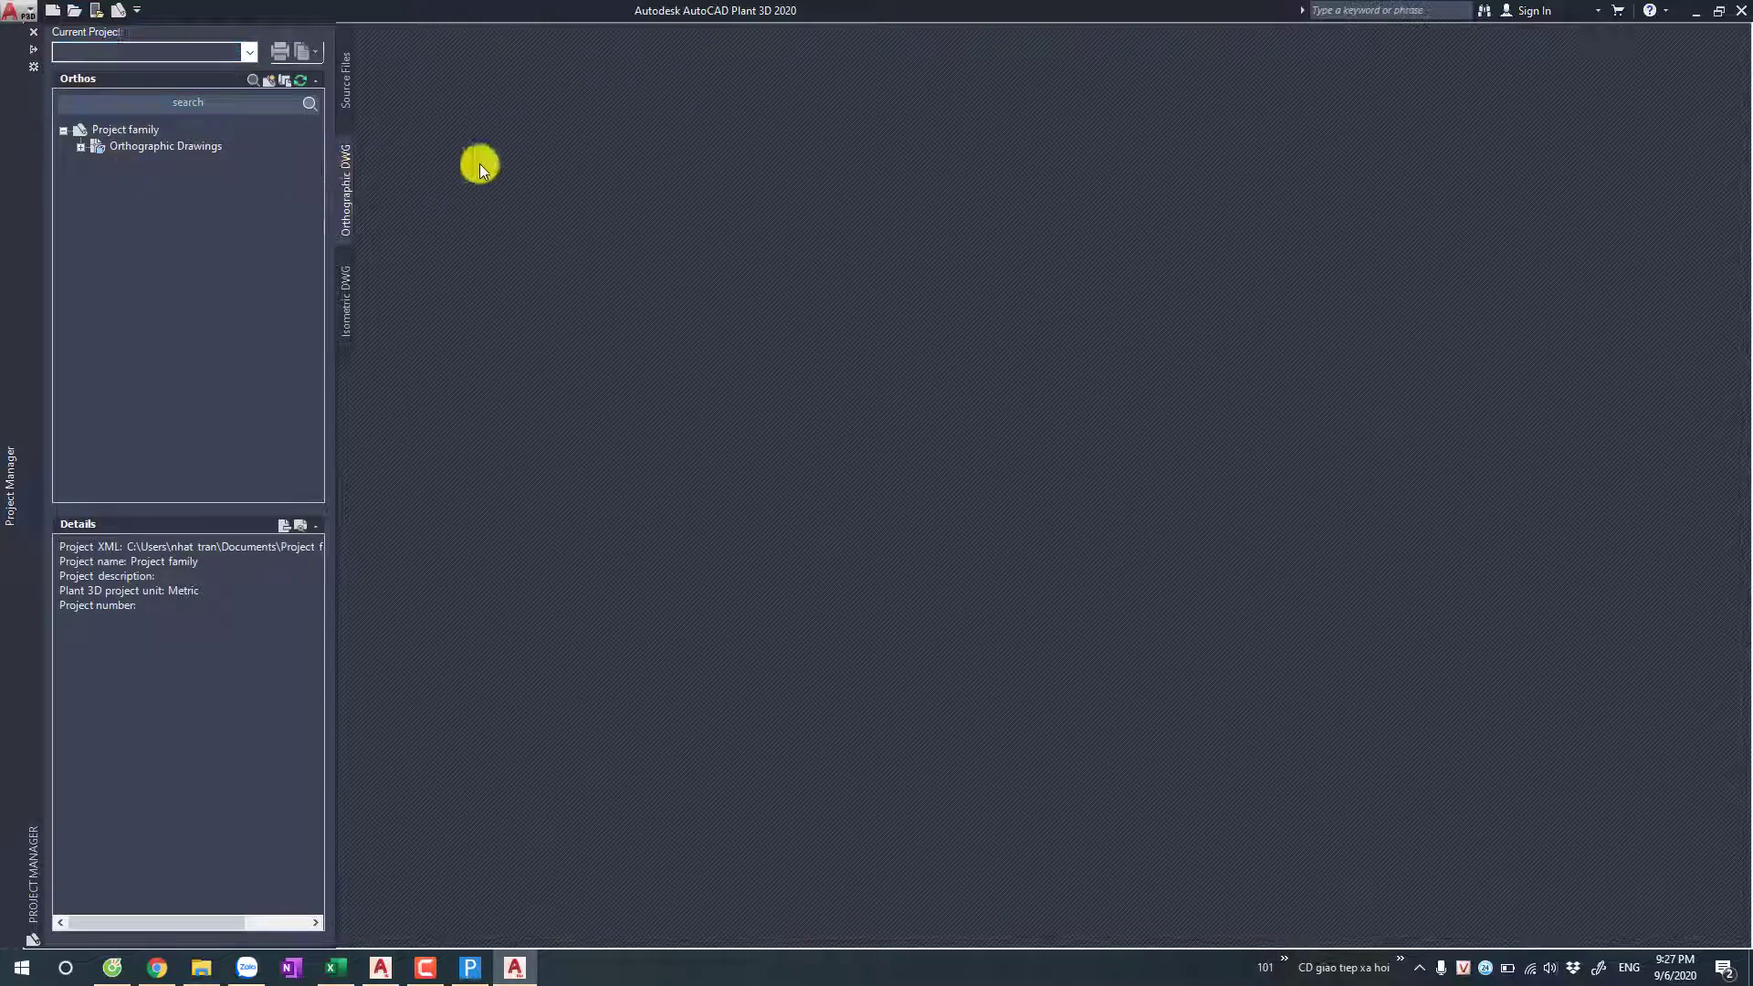
Step: Open flange.dwg from Source Files > Plant 3D Drawings
left_click(347, 98)
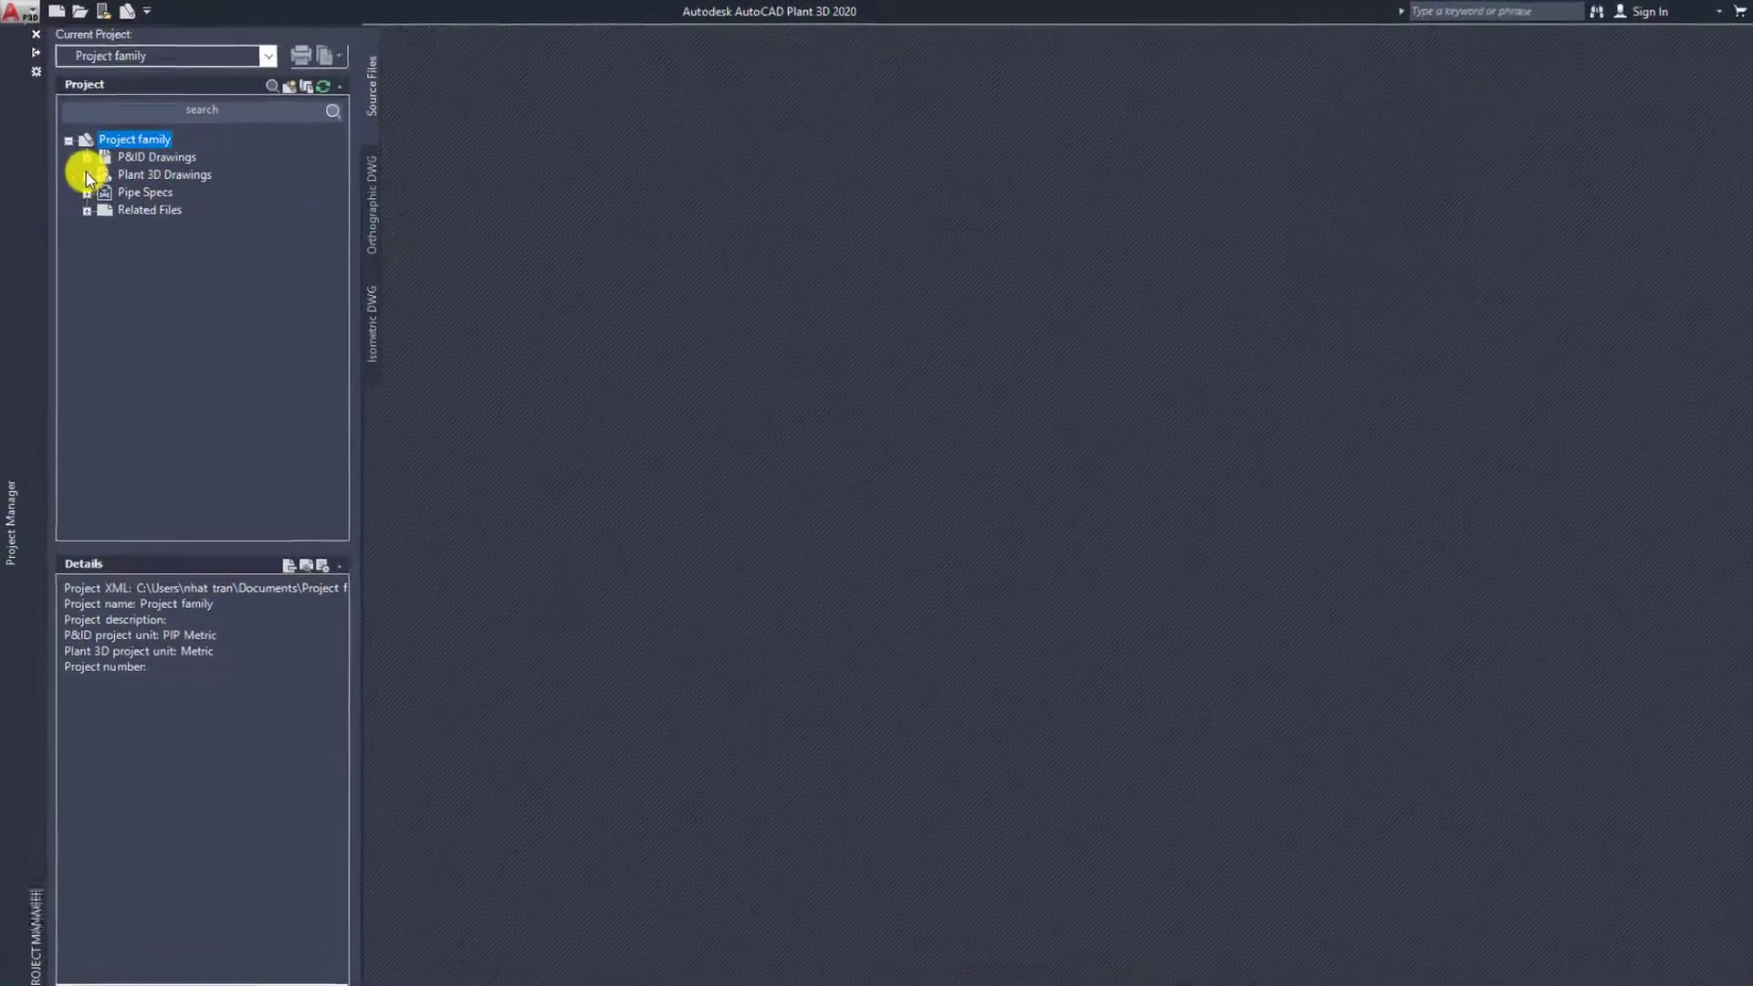
double_click(88, 164)
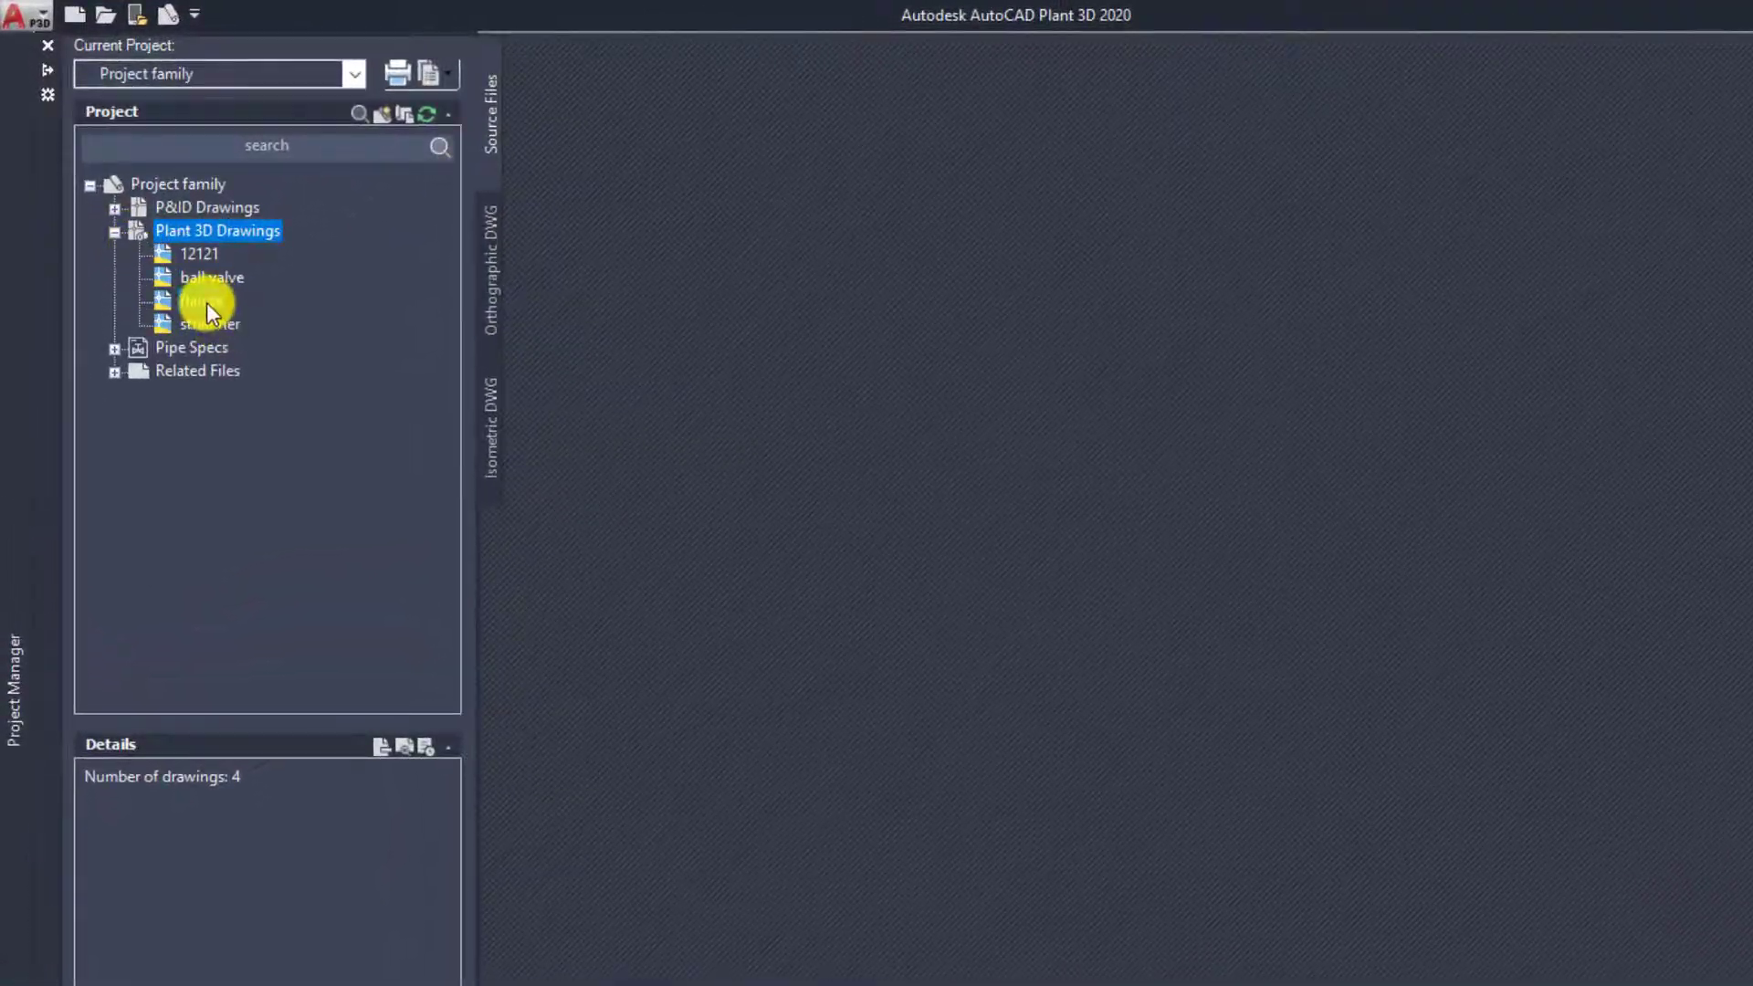
left_click(206, 304)
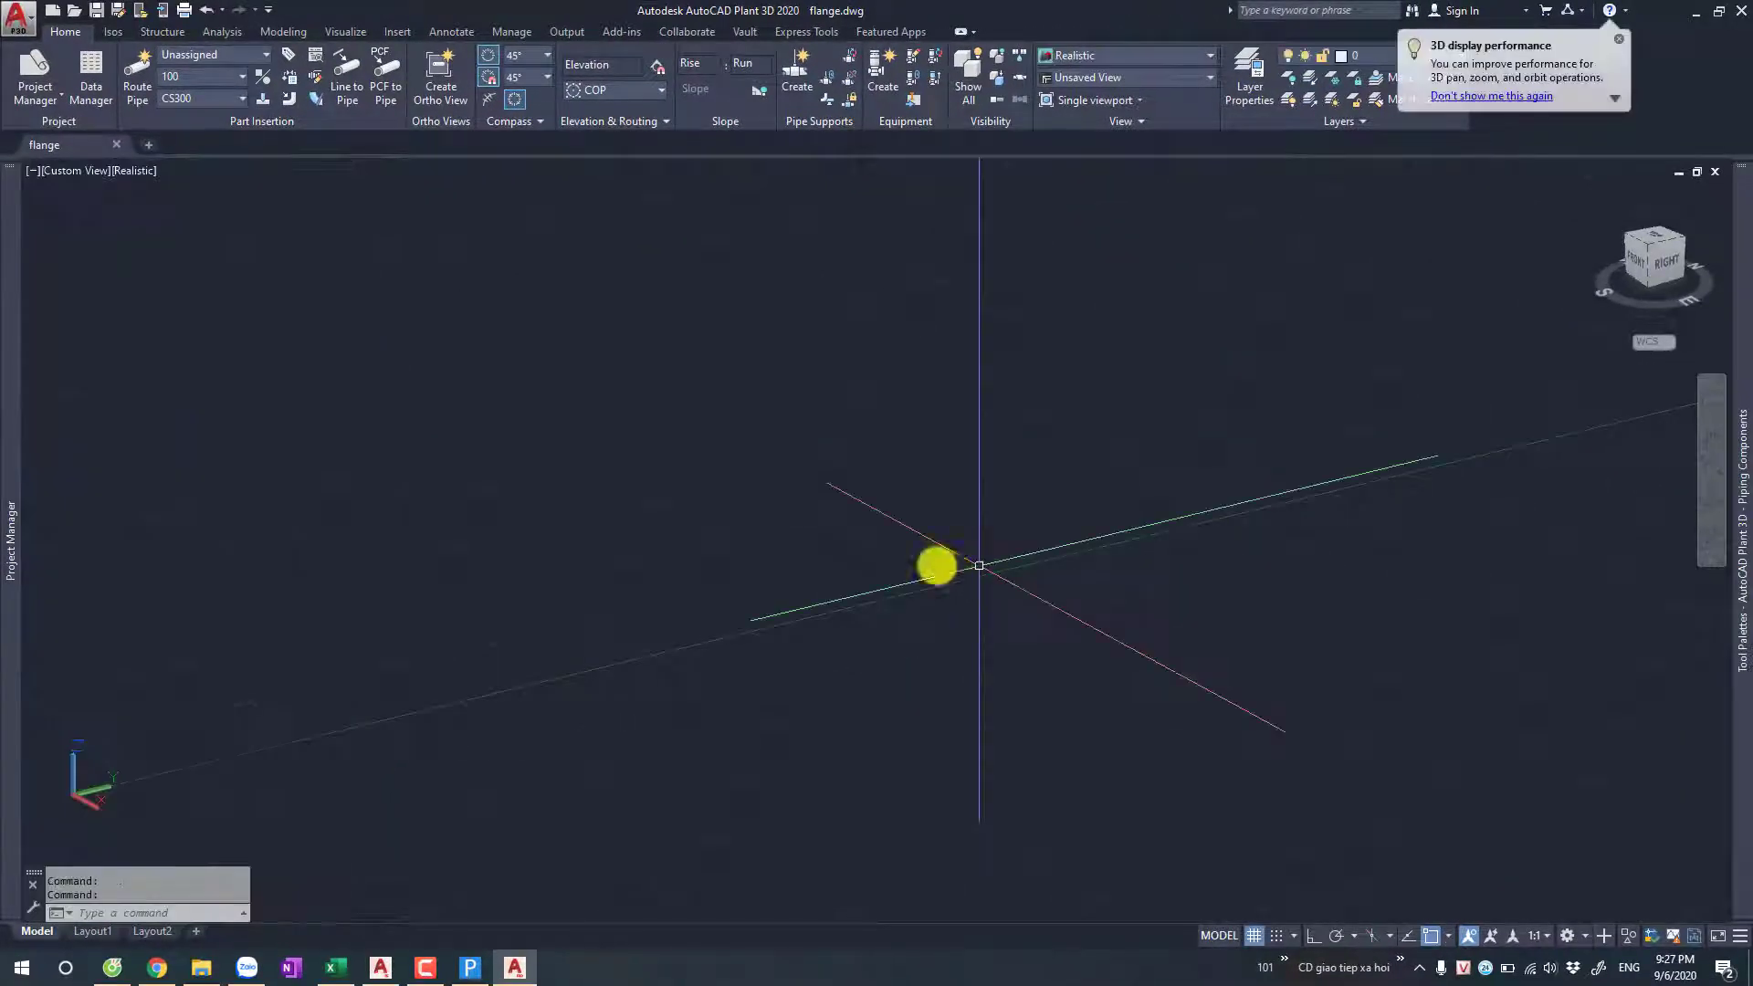
Step: Set the Part Insertion pipe spec to n9 for new piping
scroll(941, 567, "down", 3)
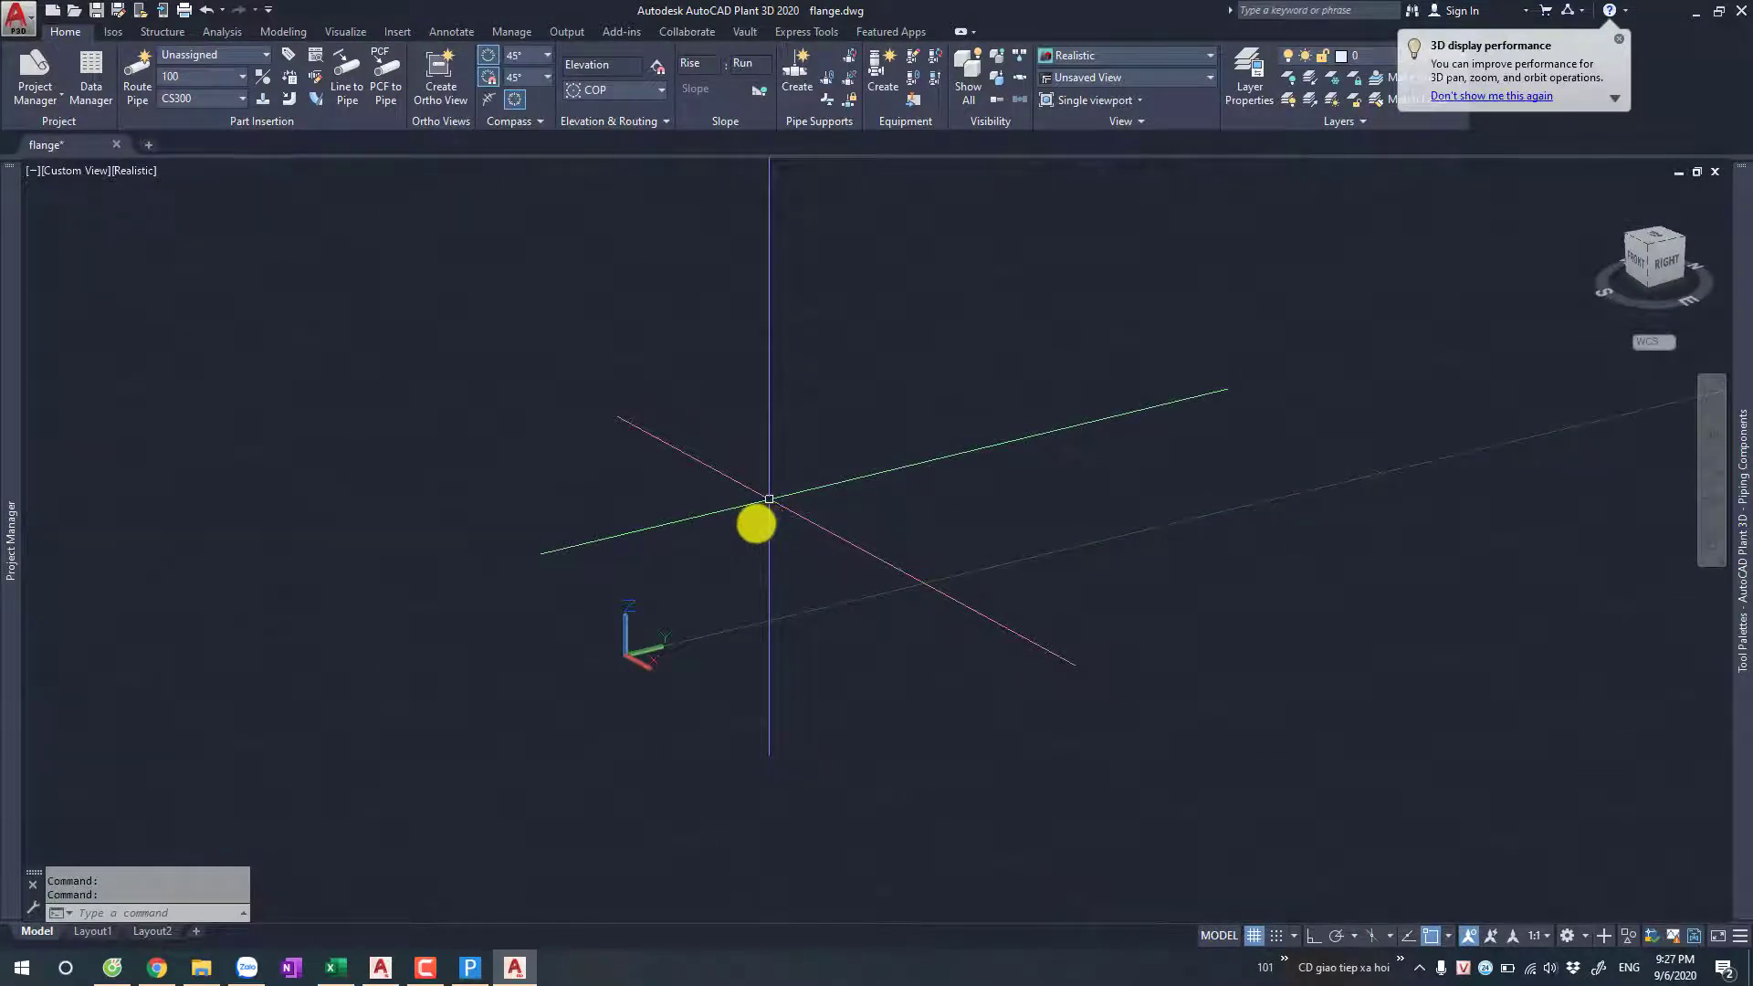
scroll(756, 524, "down", 1)
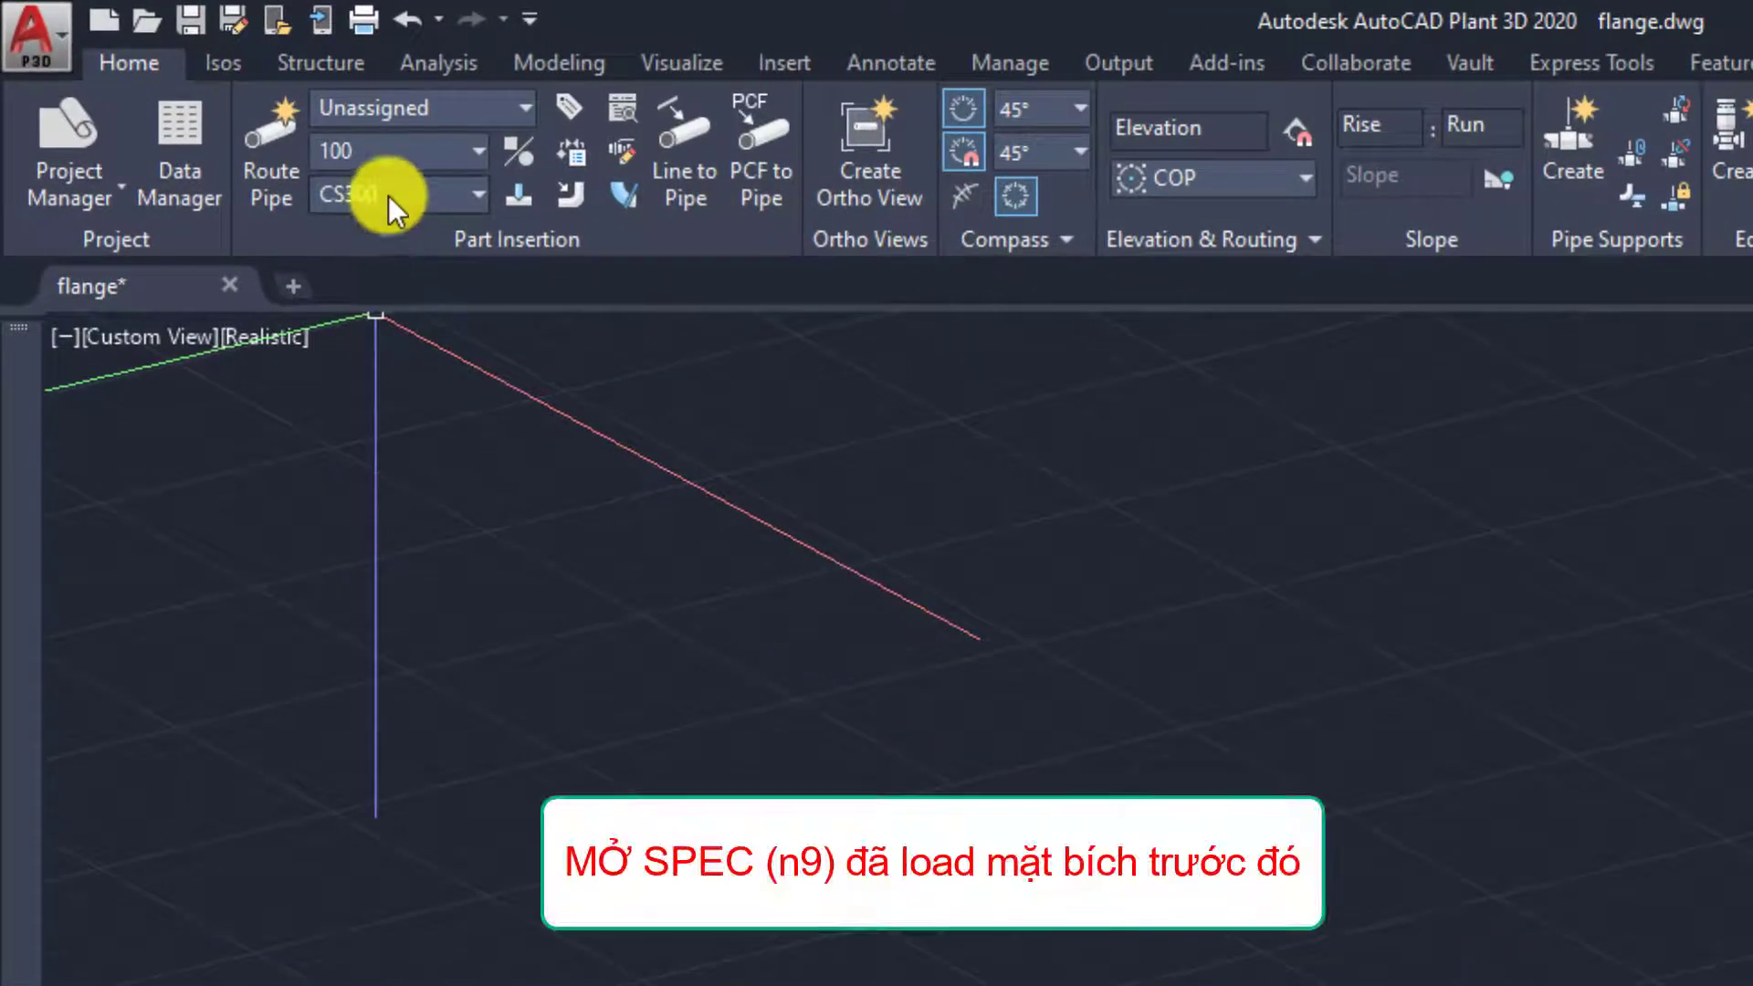
left_click(388, 196)
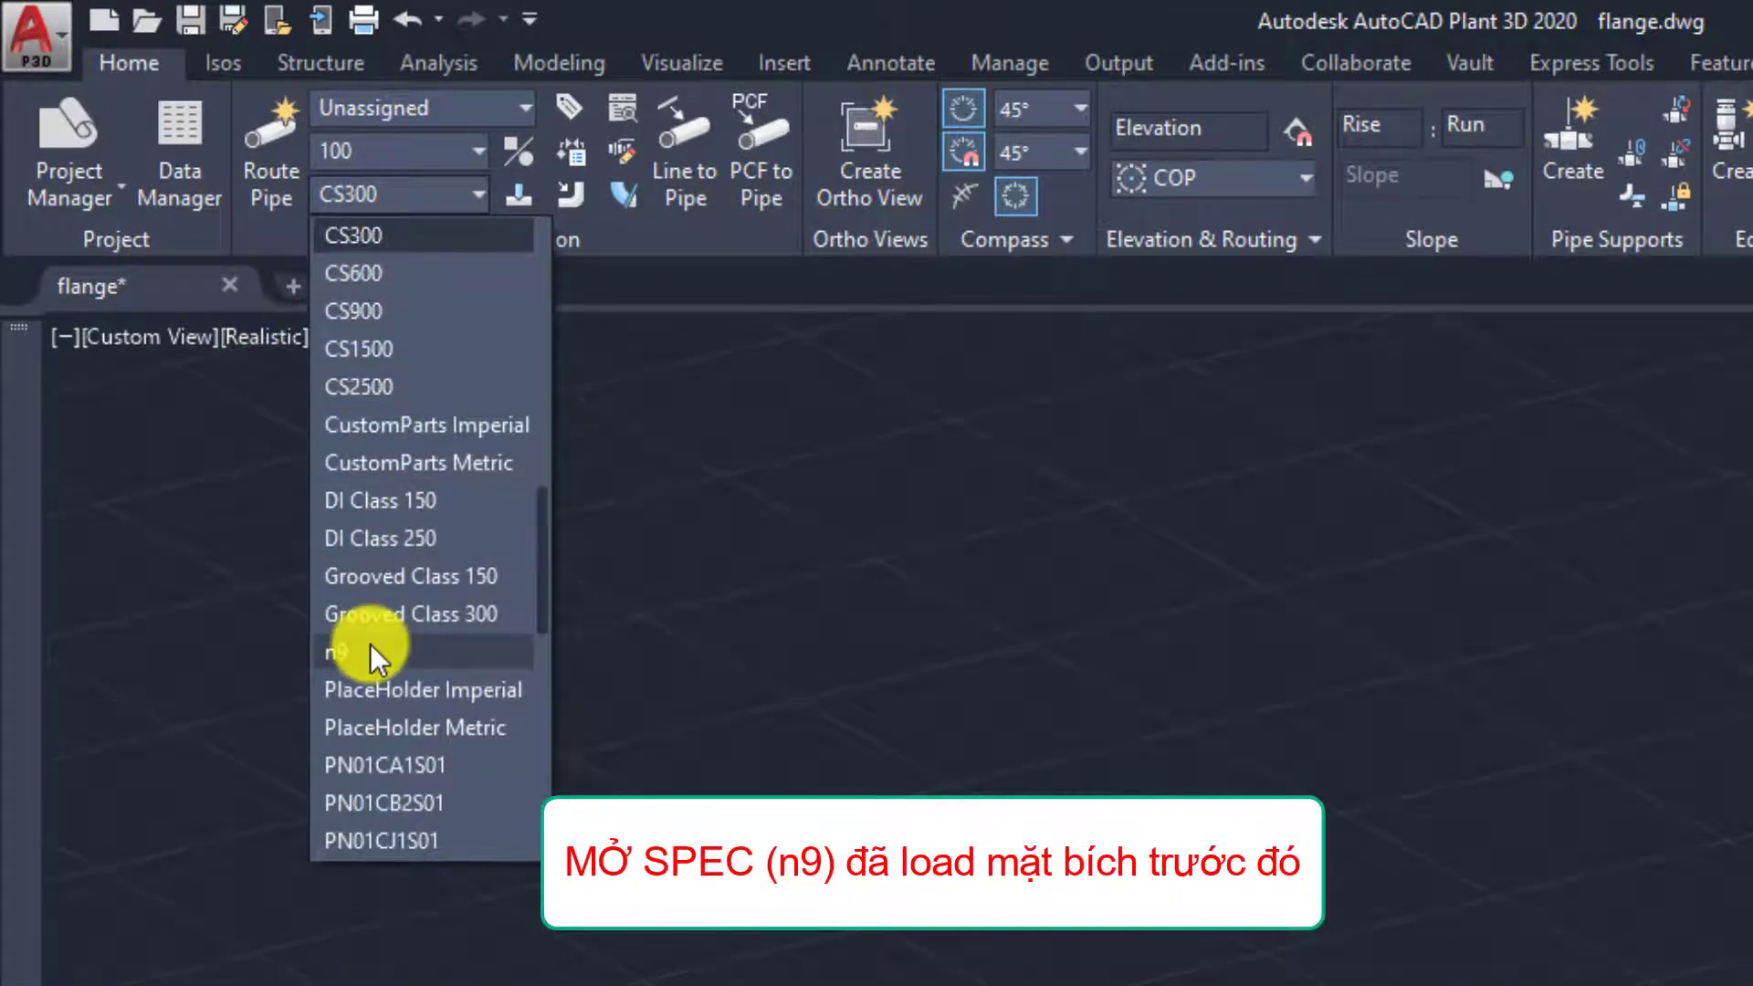
left_click(370, 649)
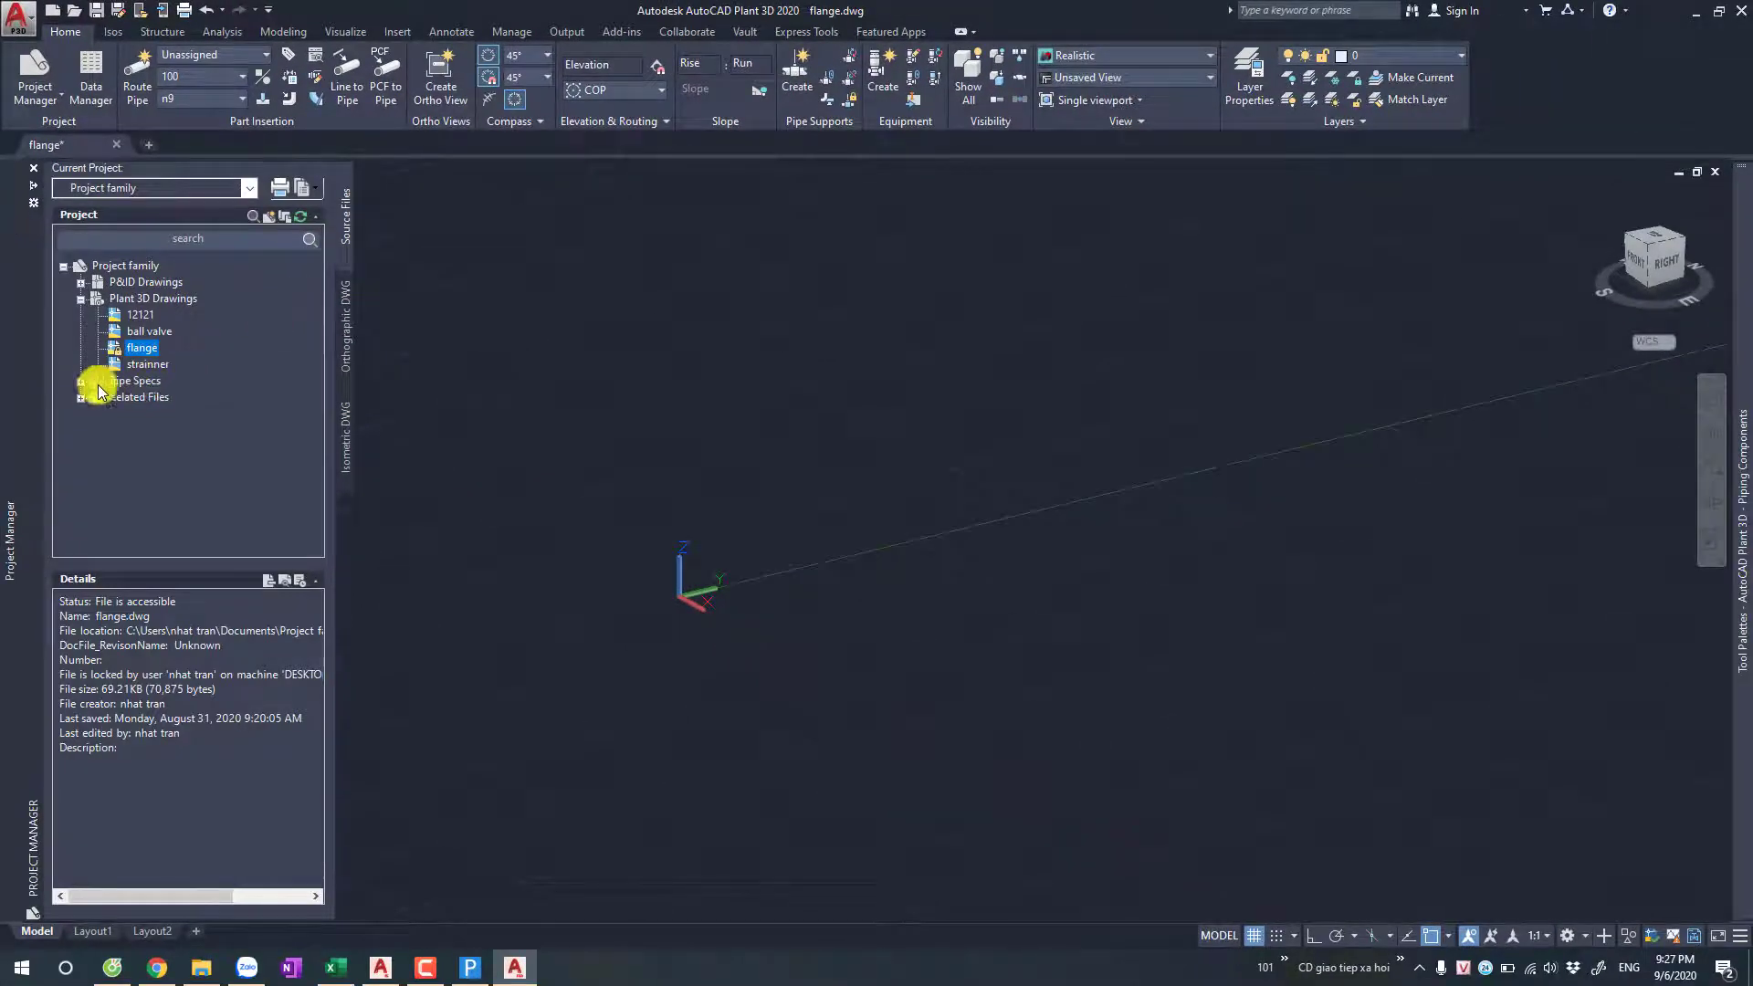
Step: Select spec n9 under Pipe Specs in Project Manager to show its palette
left_click(84, 382)
scroll(142, 480, "down", 1)
scroll(143, 494, "down", 1)
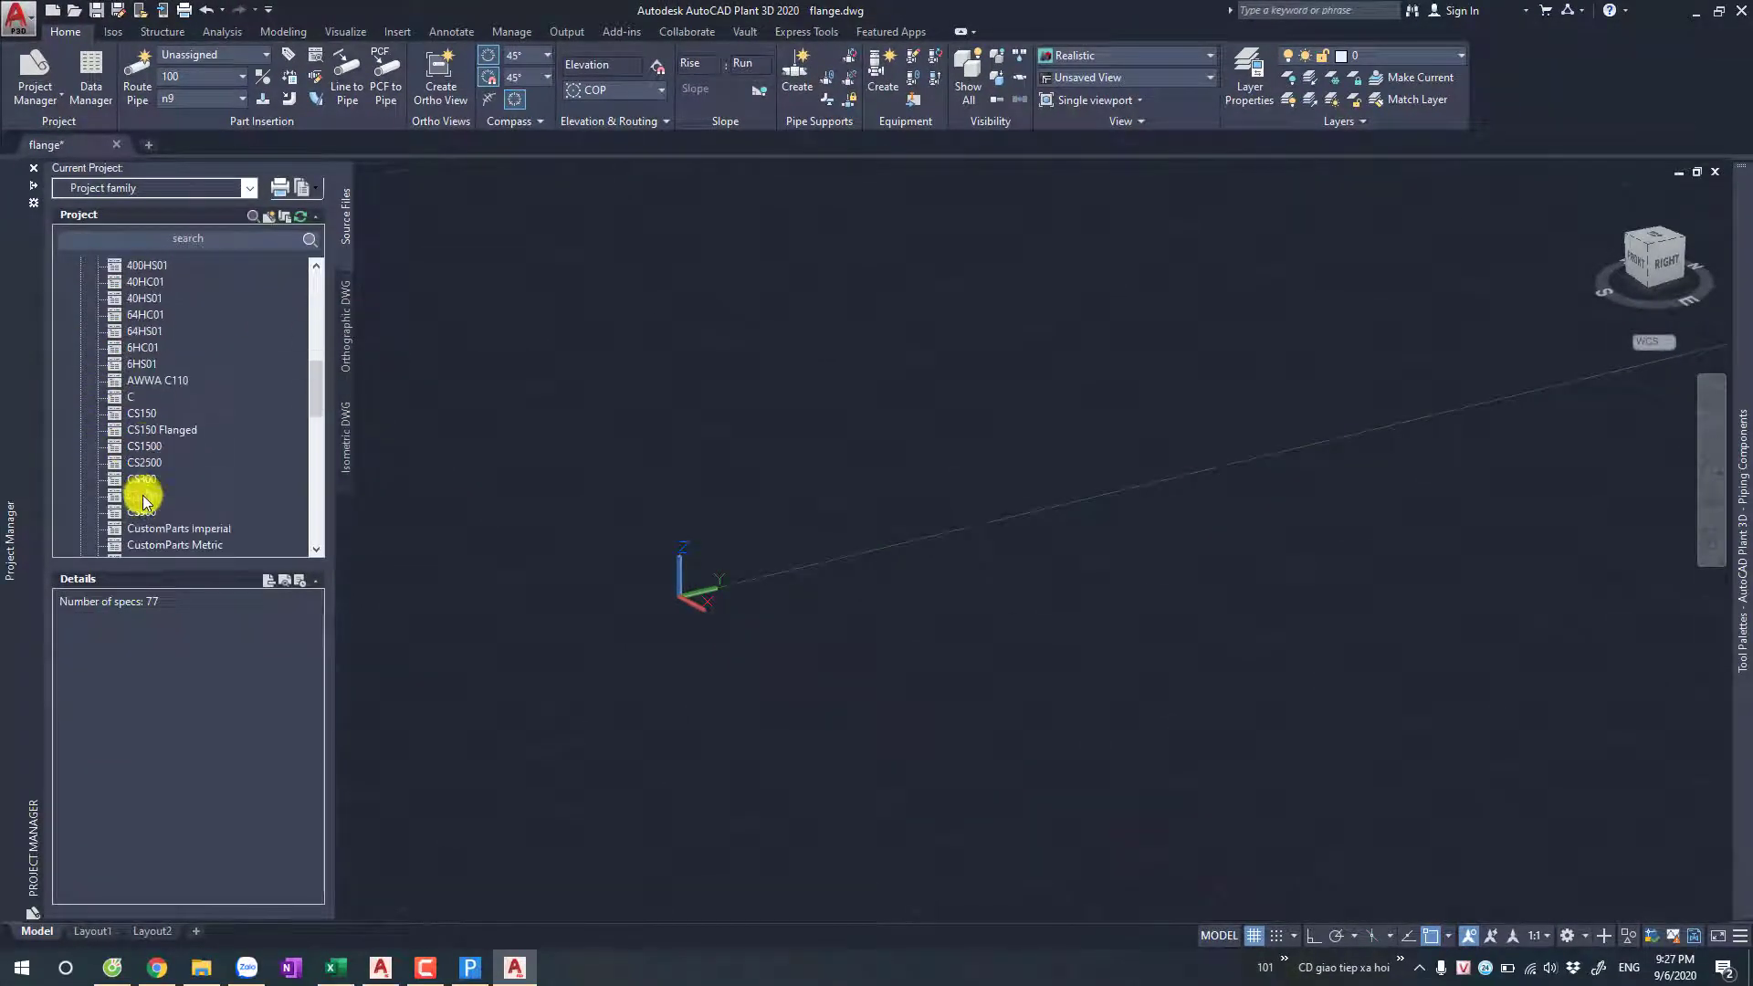
scroll(141, 446, "down", 1)
scroll(140, 446, "down", 2)
left_click(135, 510)
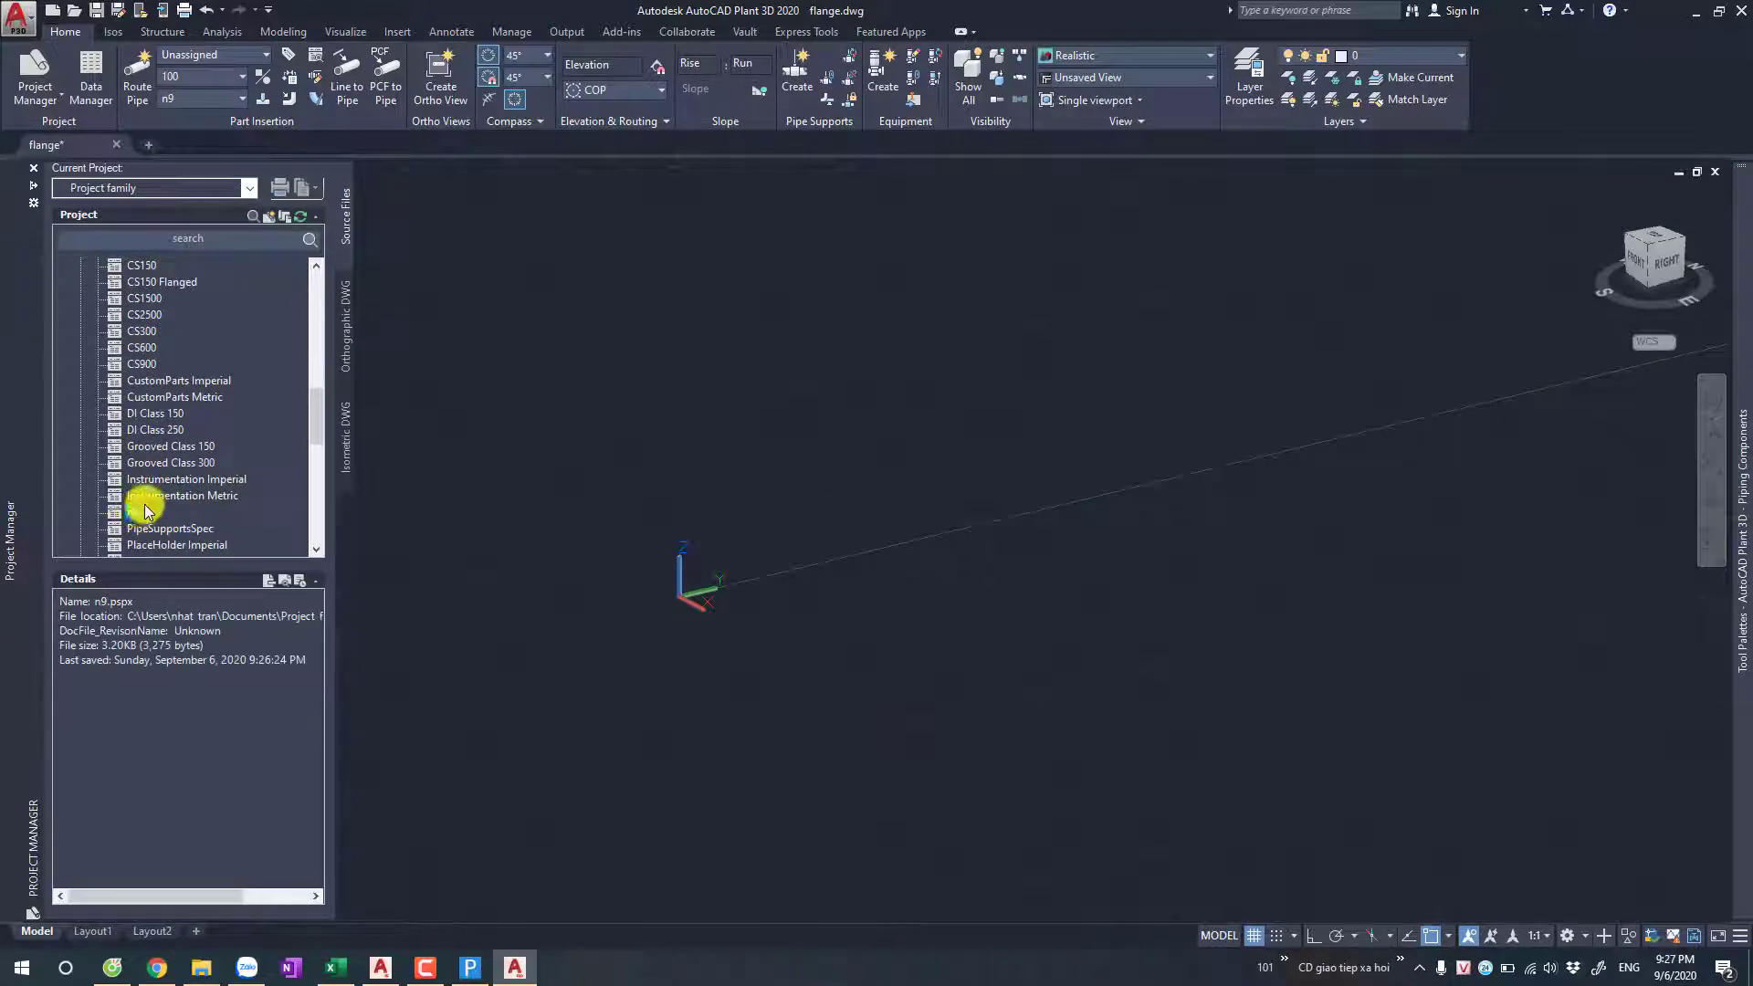
left_click(643, 418)
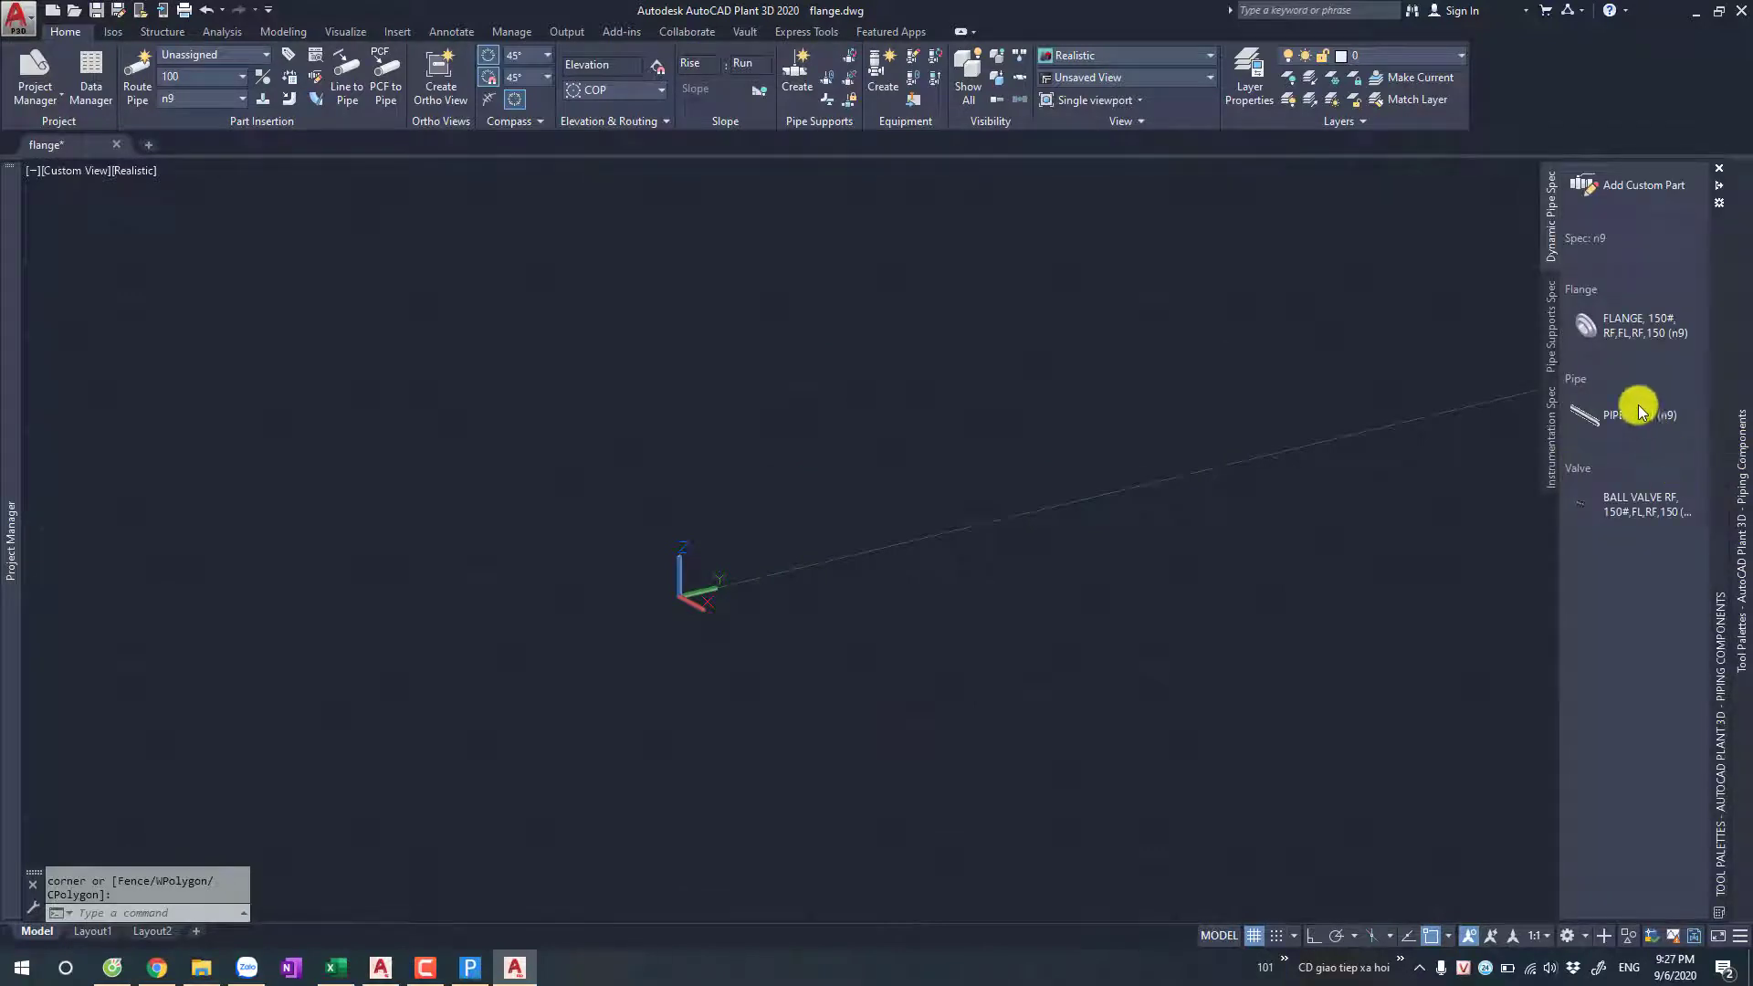
mouse_move(1712, 465)
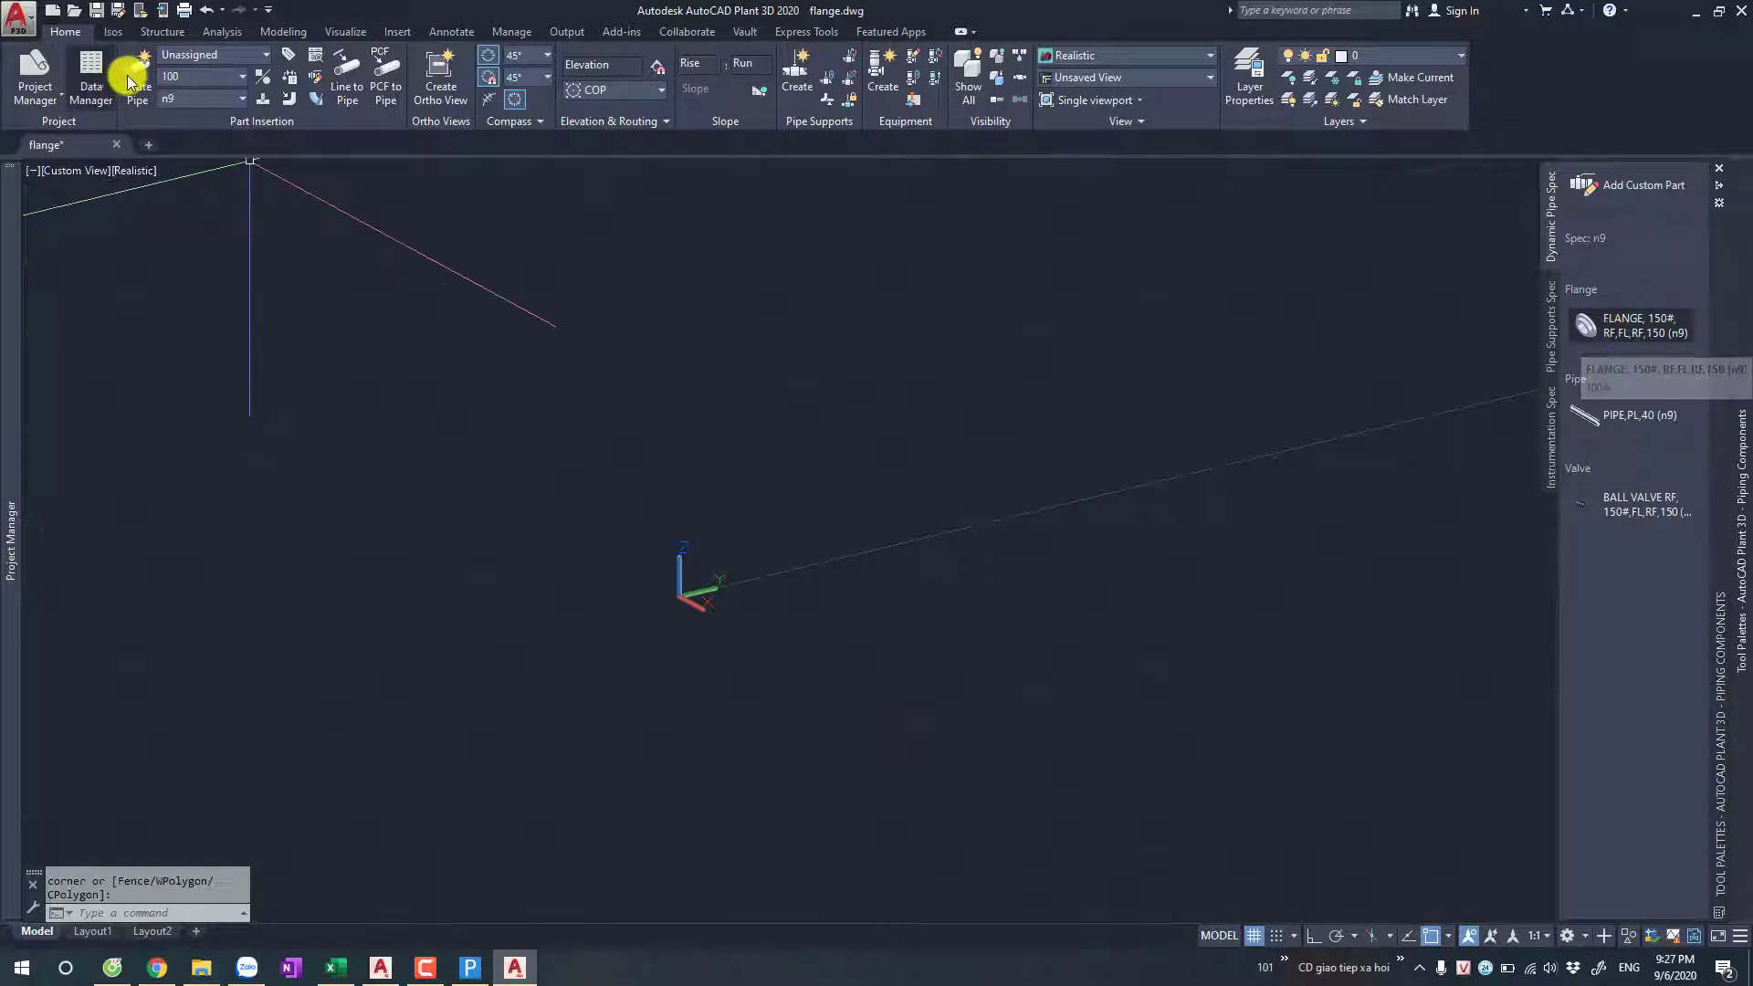
Step: Route a short new pipe segment between two picked points
left_click(137, 71)
left_click(803, 578)
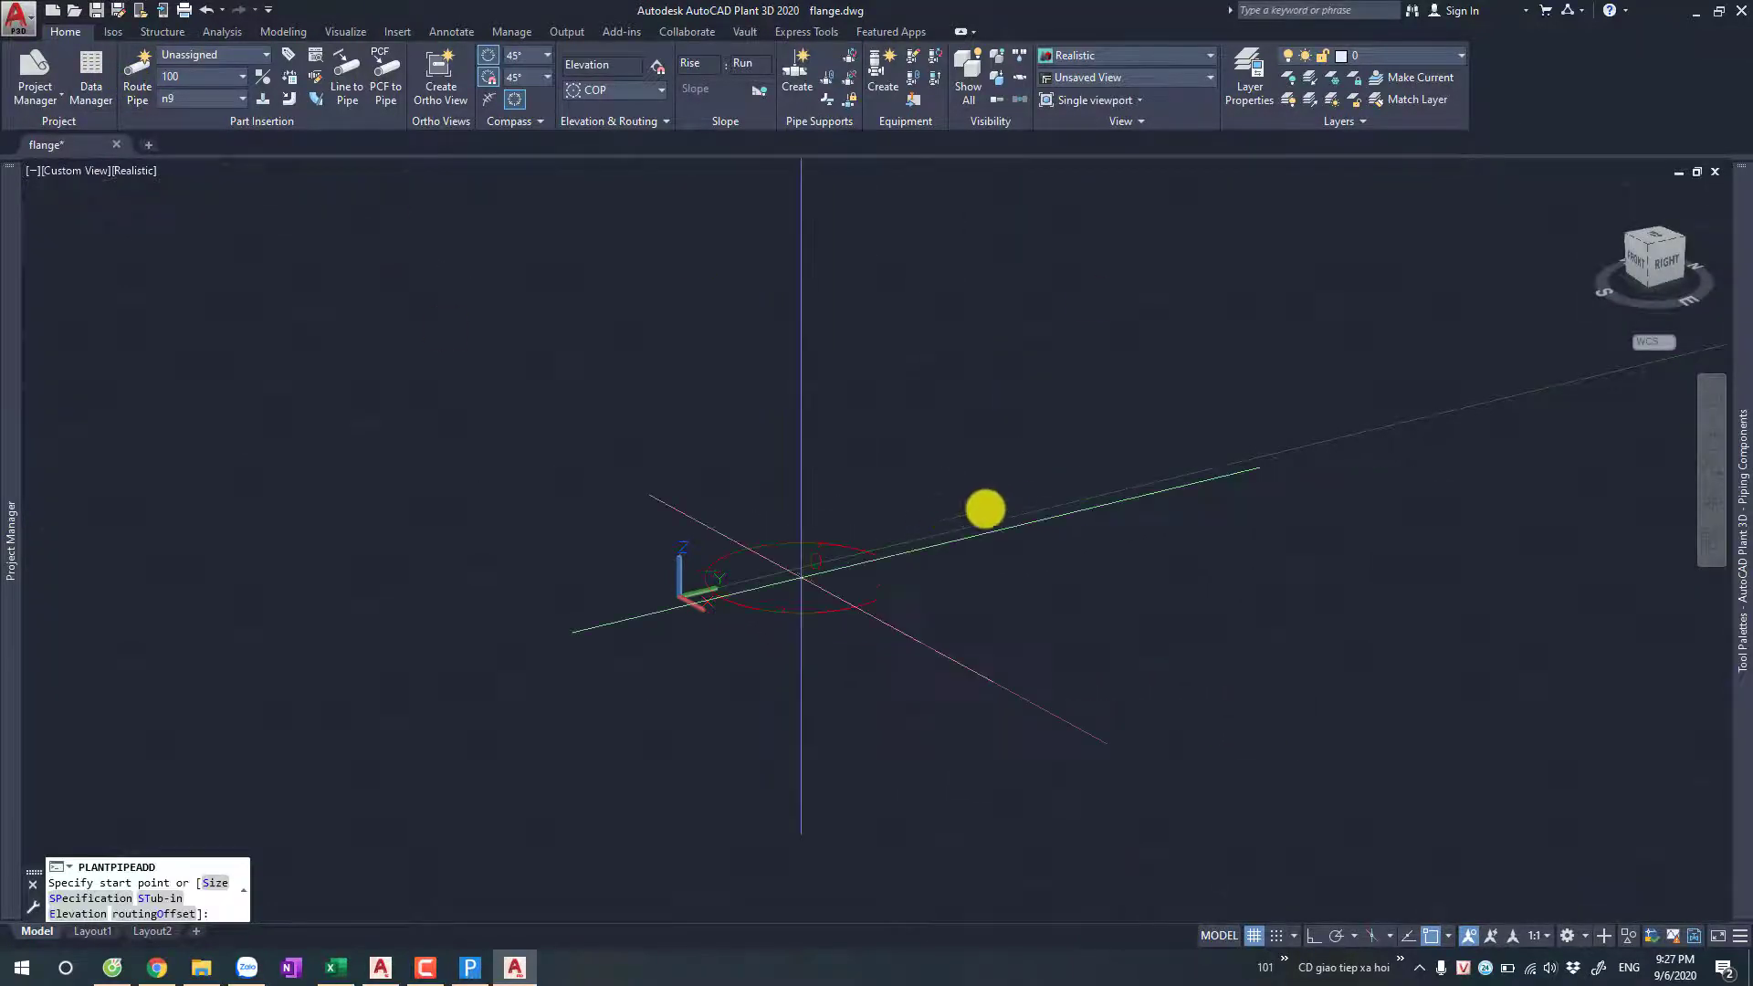
scroll(876, 571, "up", 2)
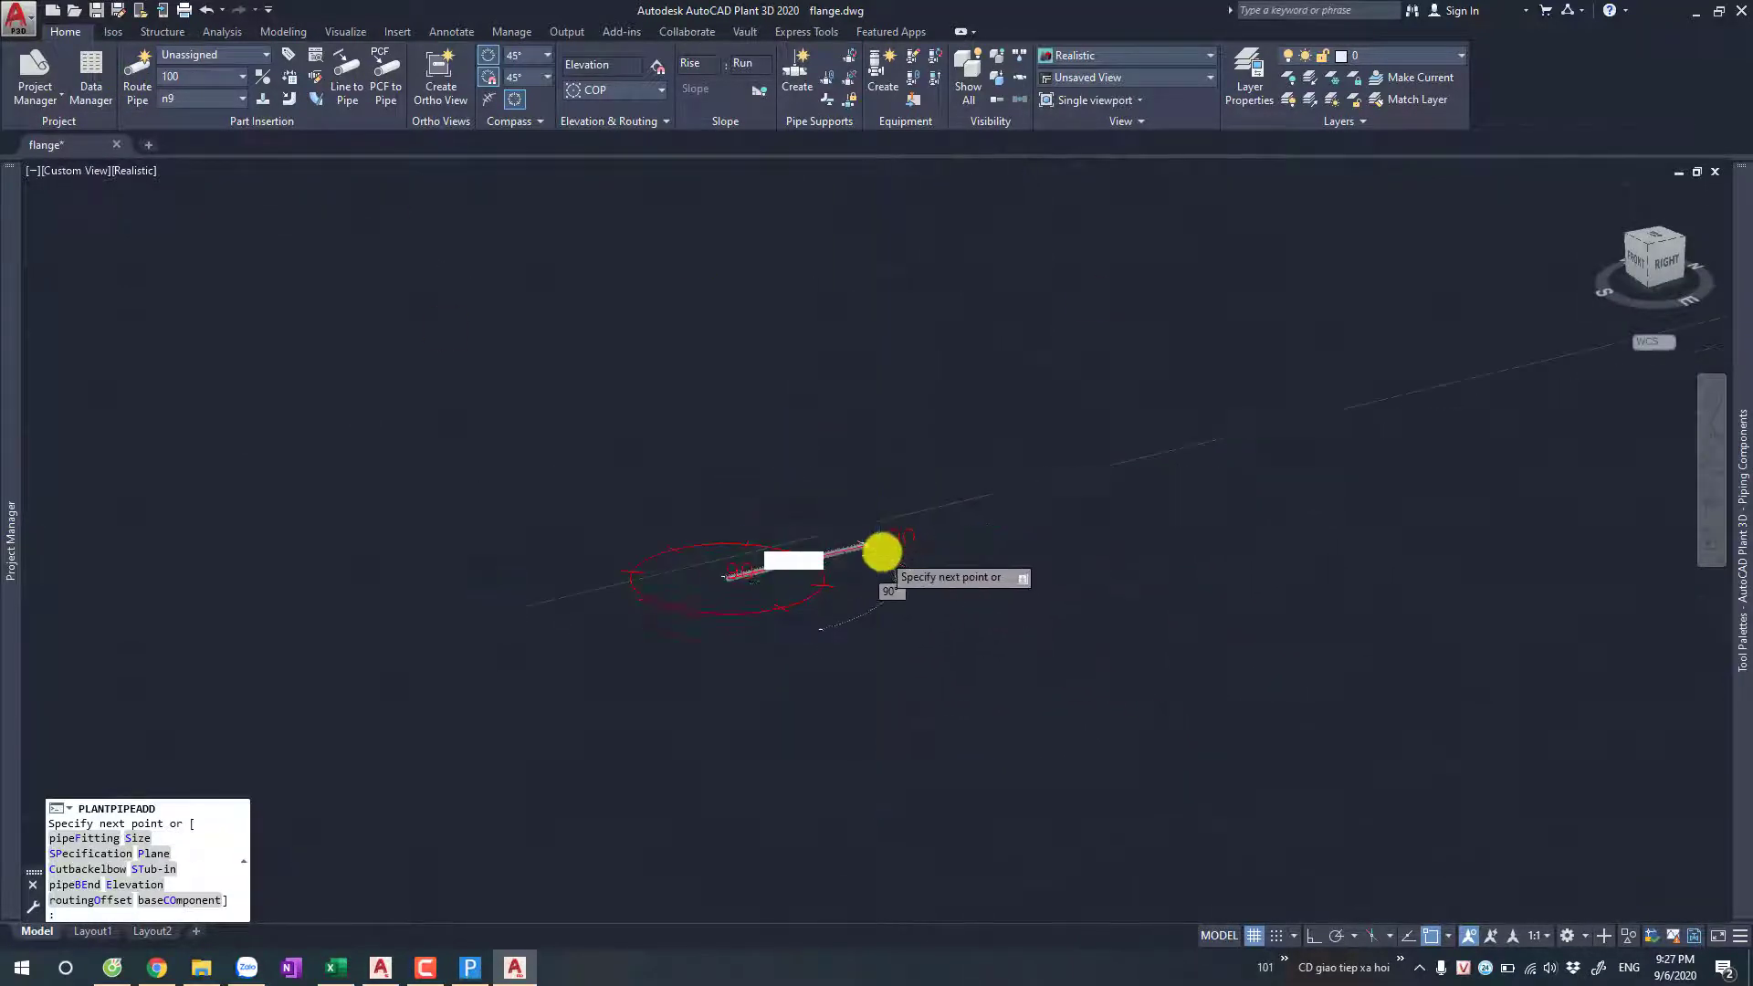
scroll(886, 544, "up", 2)
left_click(890, 533)
key("Escape")
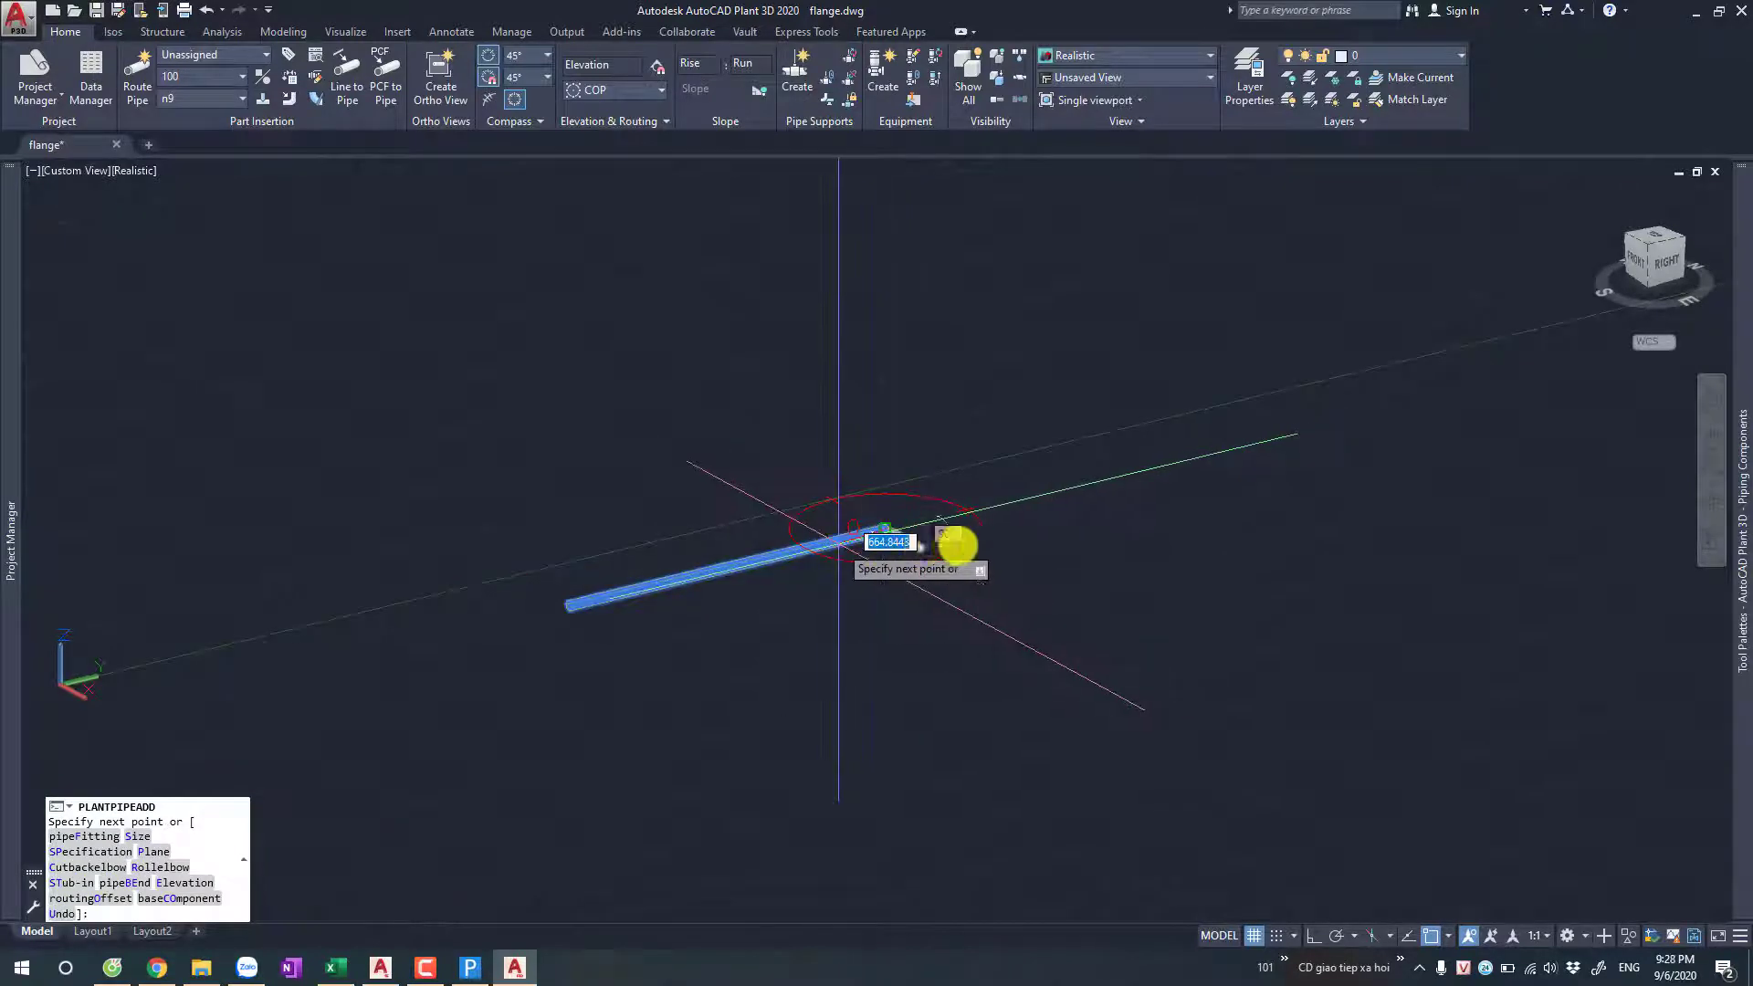
key("Escape")
mouse_move(1739, 465)
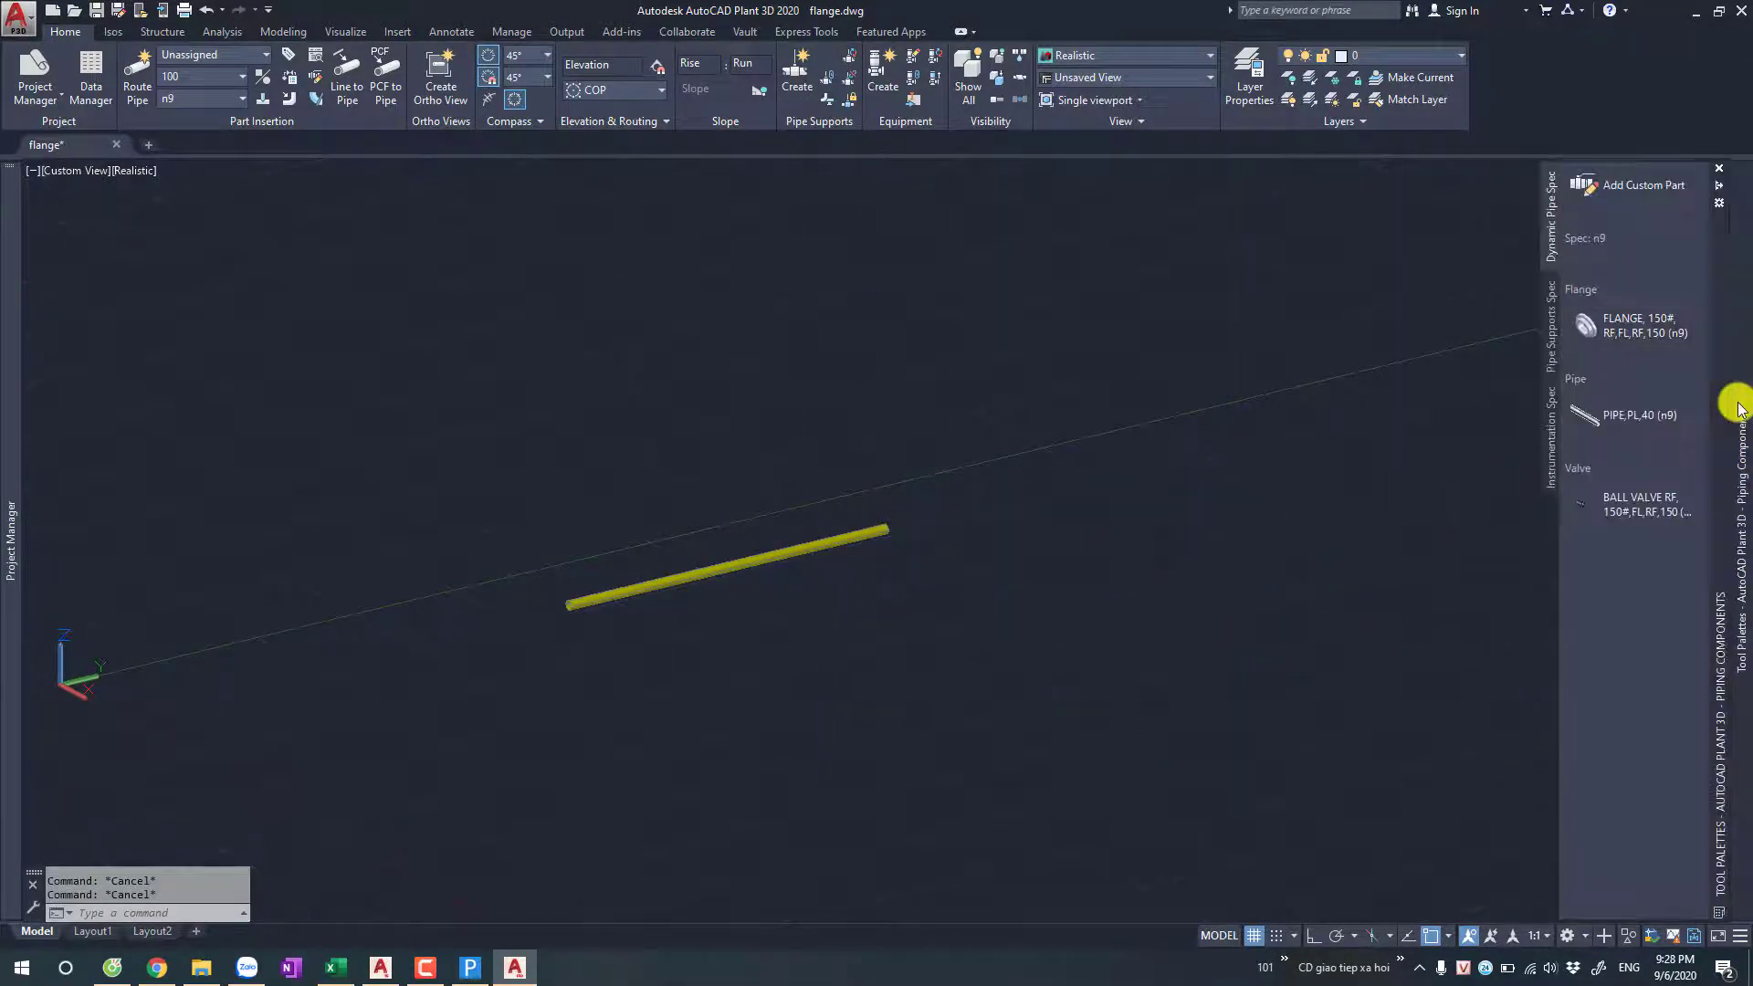
Step: Place the n9 150# RF flange onto the pipe
left_click(1603, 327)
scroll(676, 617, "up", 2)
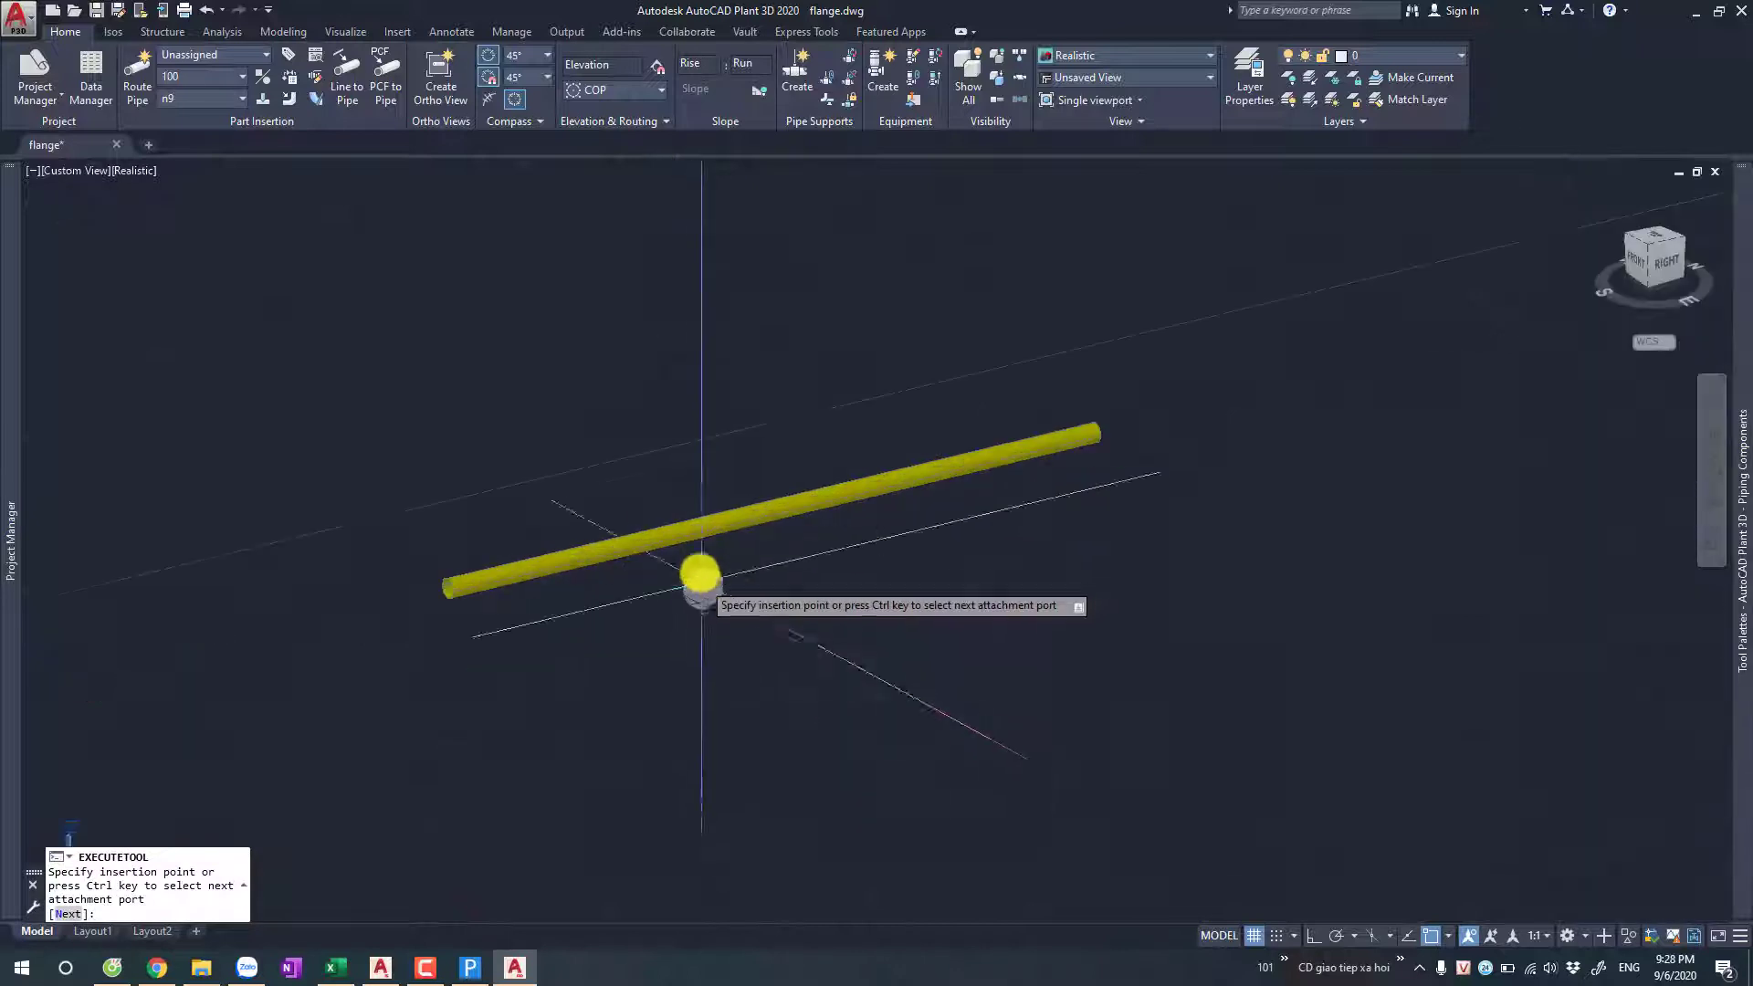
left_click(694, 534)
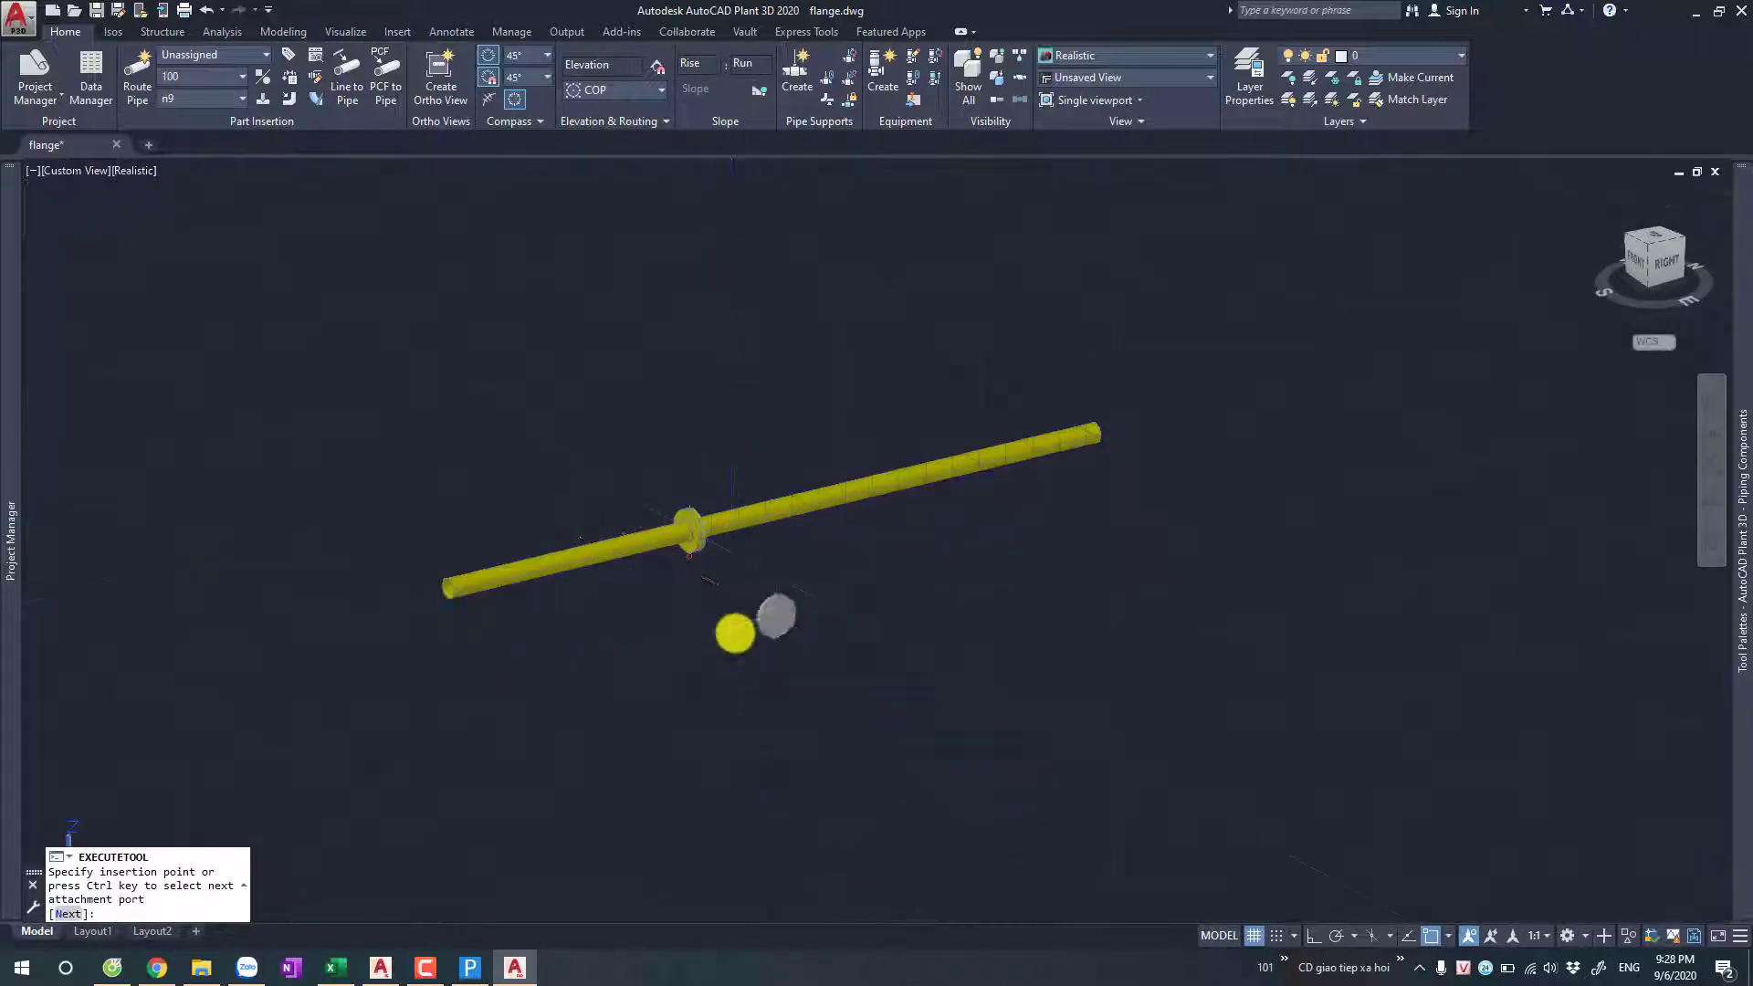
key("Escape")
Step: Turn ortho on and grid off, orbit around the flange, and save flange.dwg
key("F8")
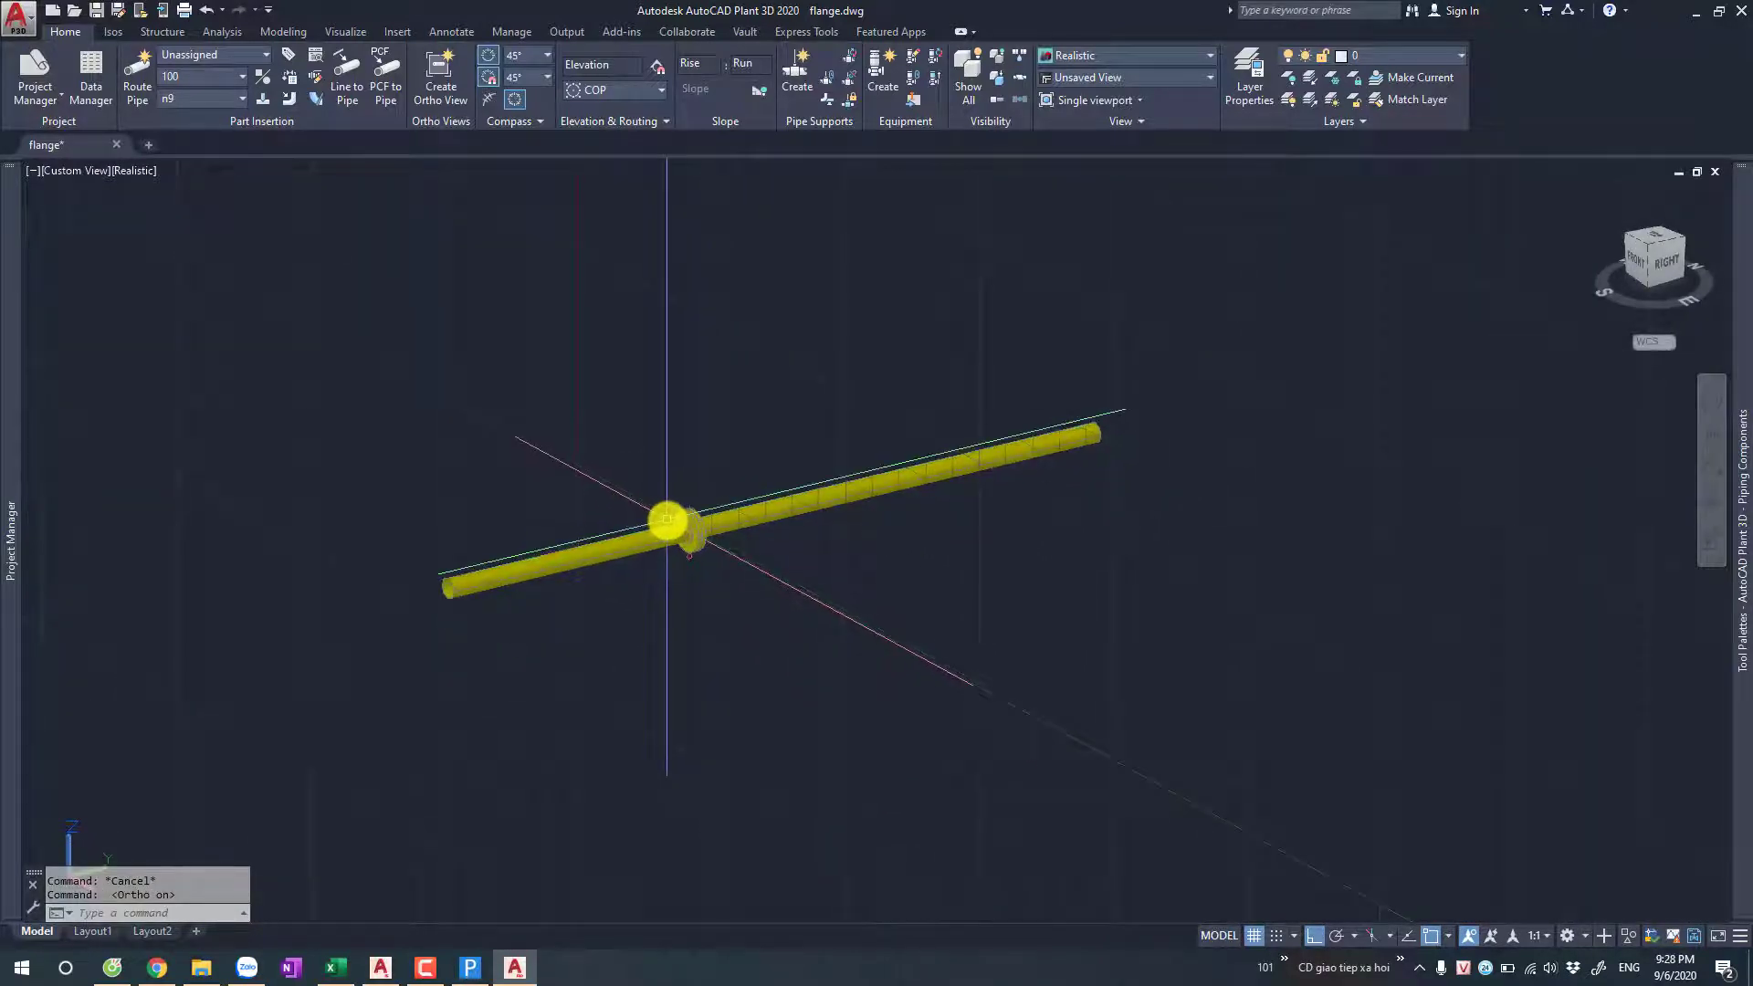
key("F7")
middle_click_drag(653, 564, 744, 572, "shift")
scroll(722, 559, "up", 3)
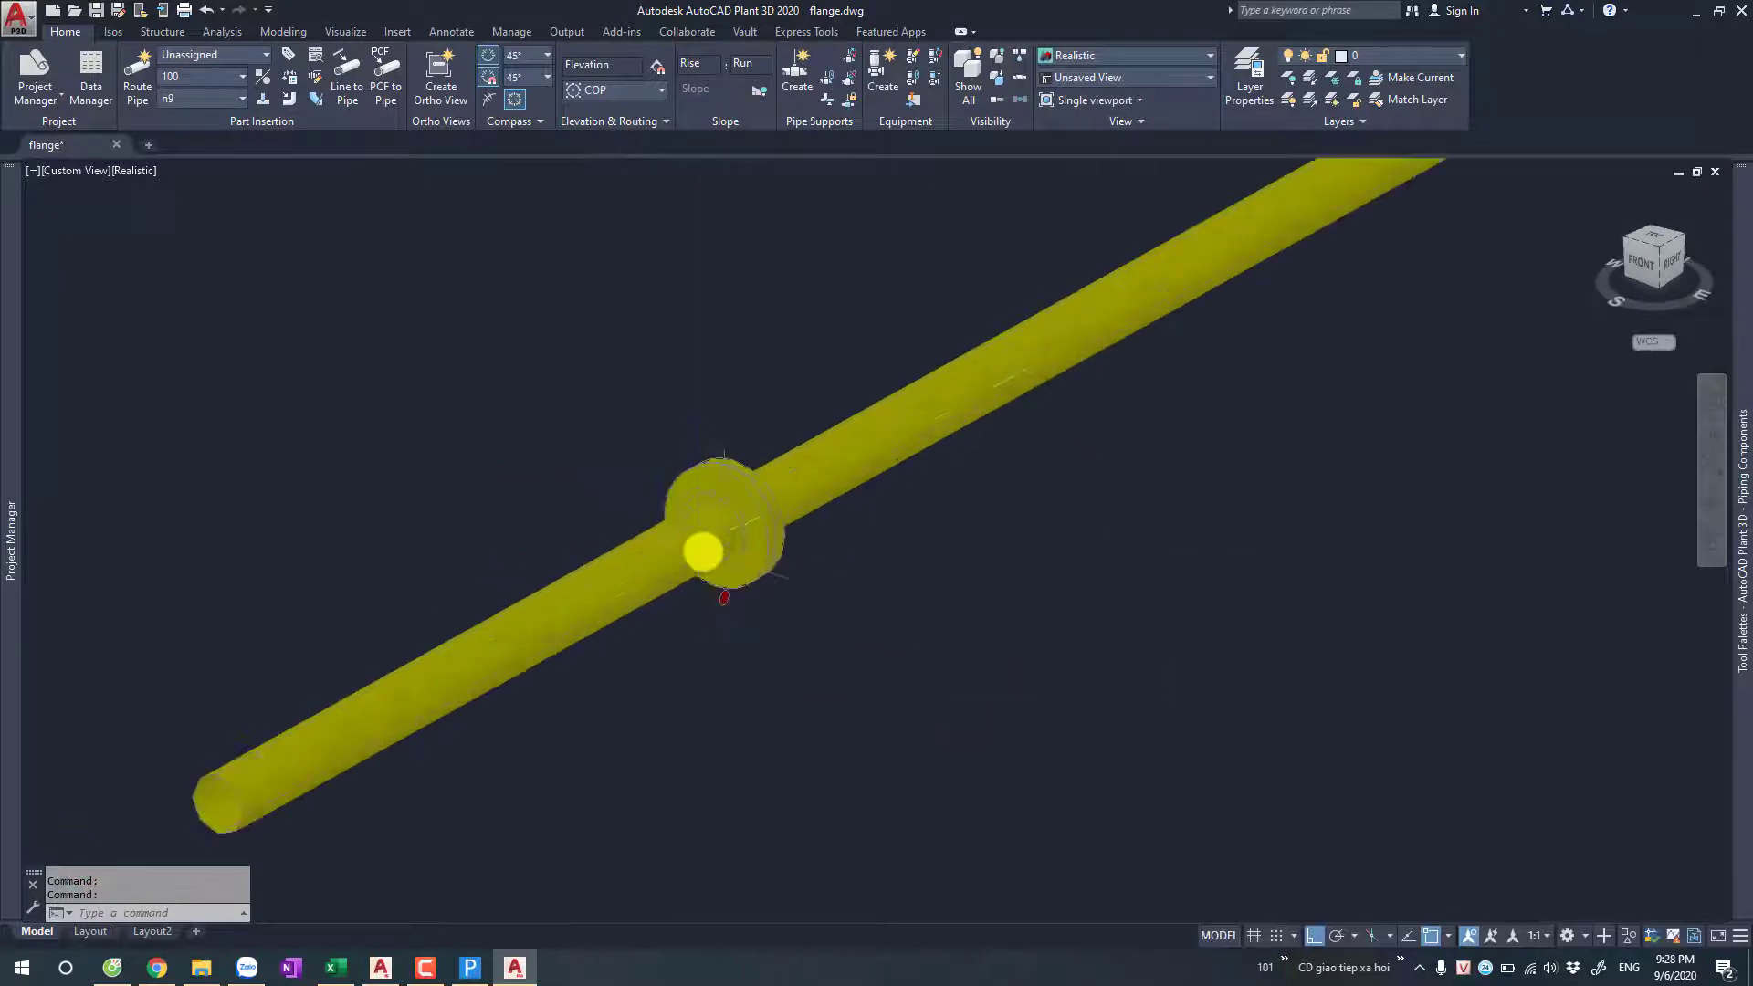
left_click(698, 548)
key("Escape")
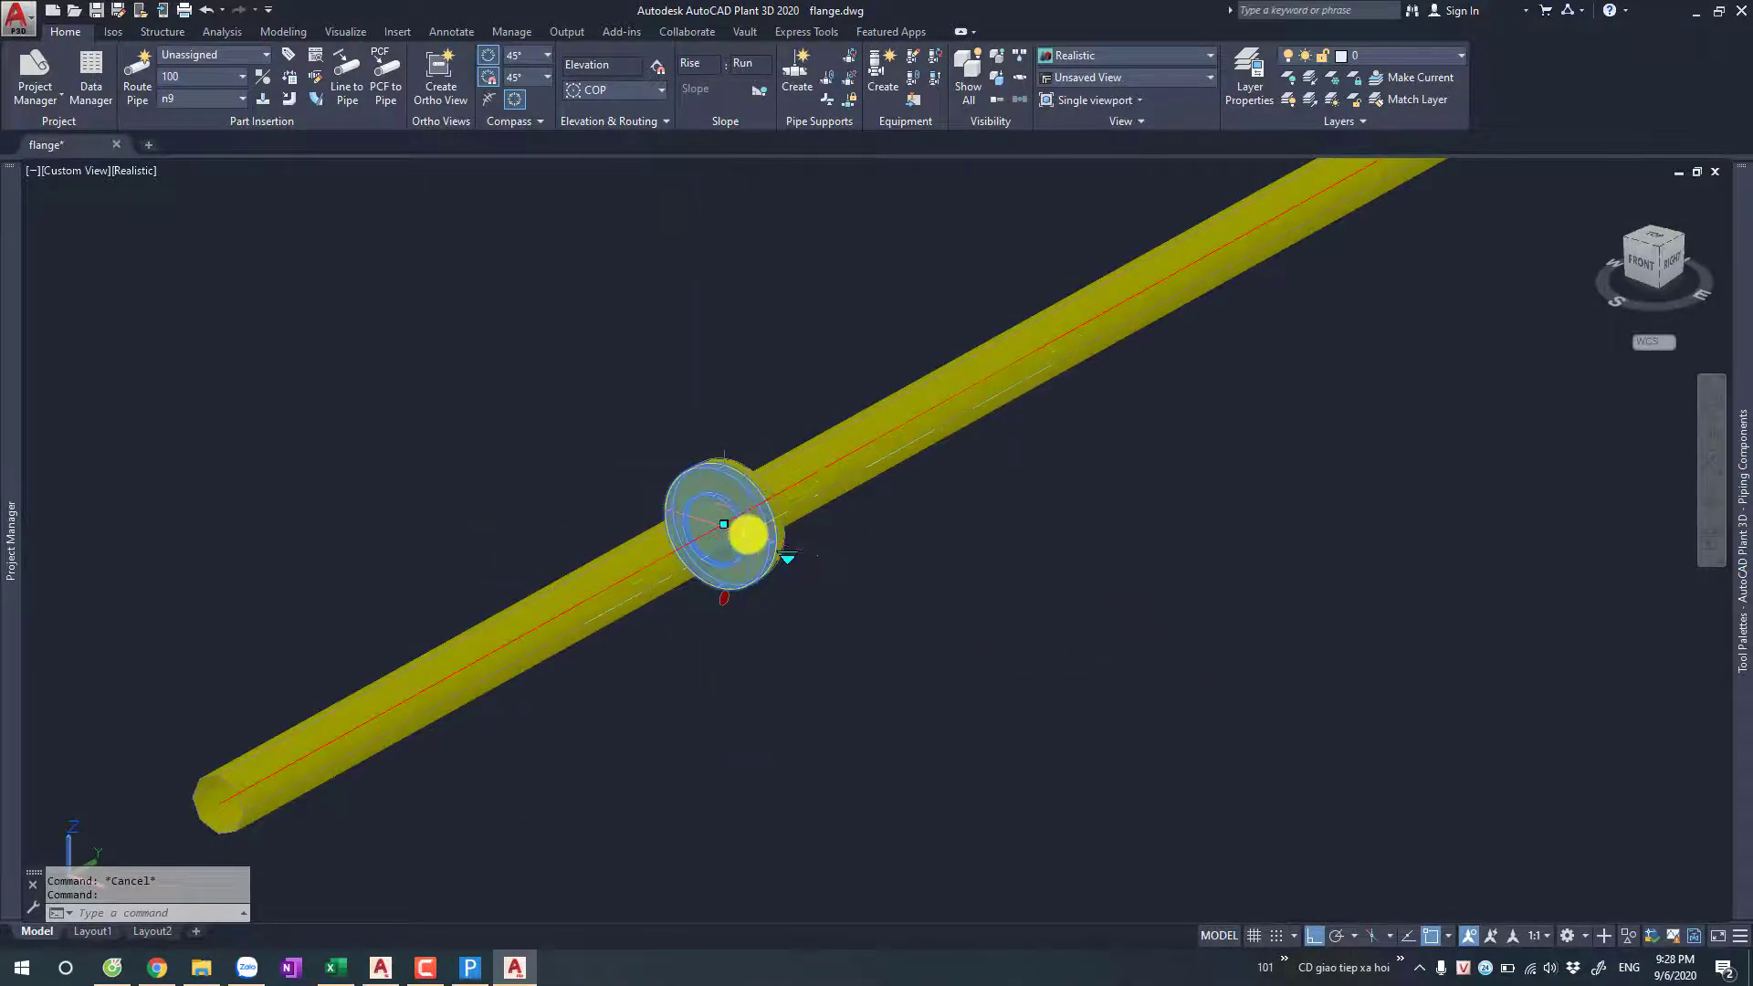
mouse_move(861, 583)
middle_mouse_down("shift")
mouse_move(514, 589)
mouse_move(813, 594)
middle_mouse_up("shift")
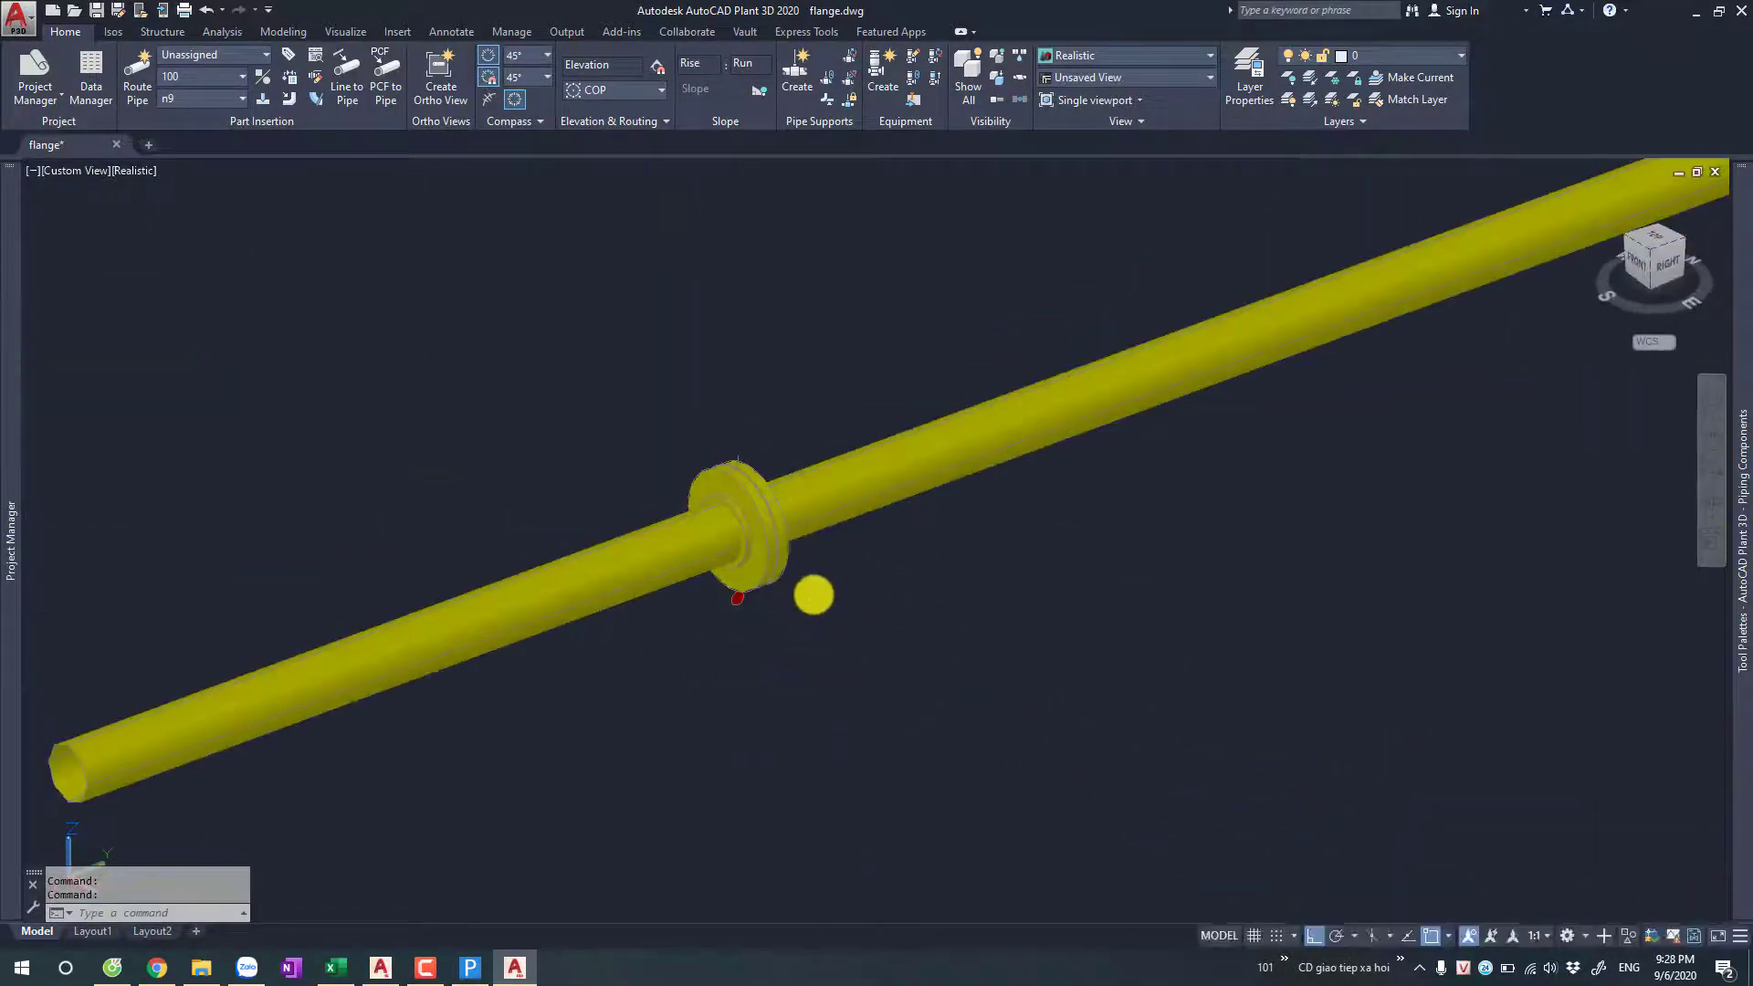
scroll(767, 587, "down", 3)
key("ctrl+s")
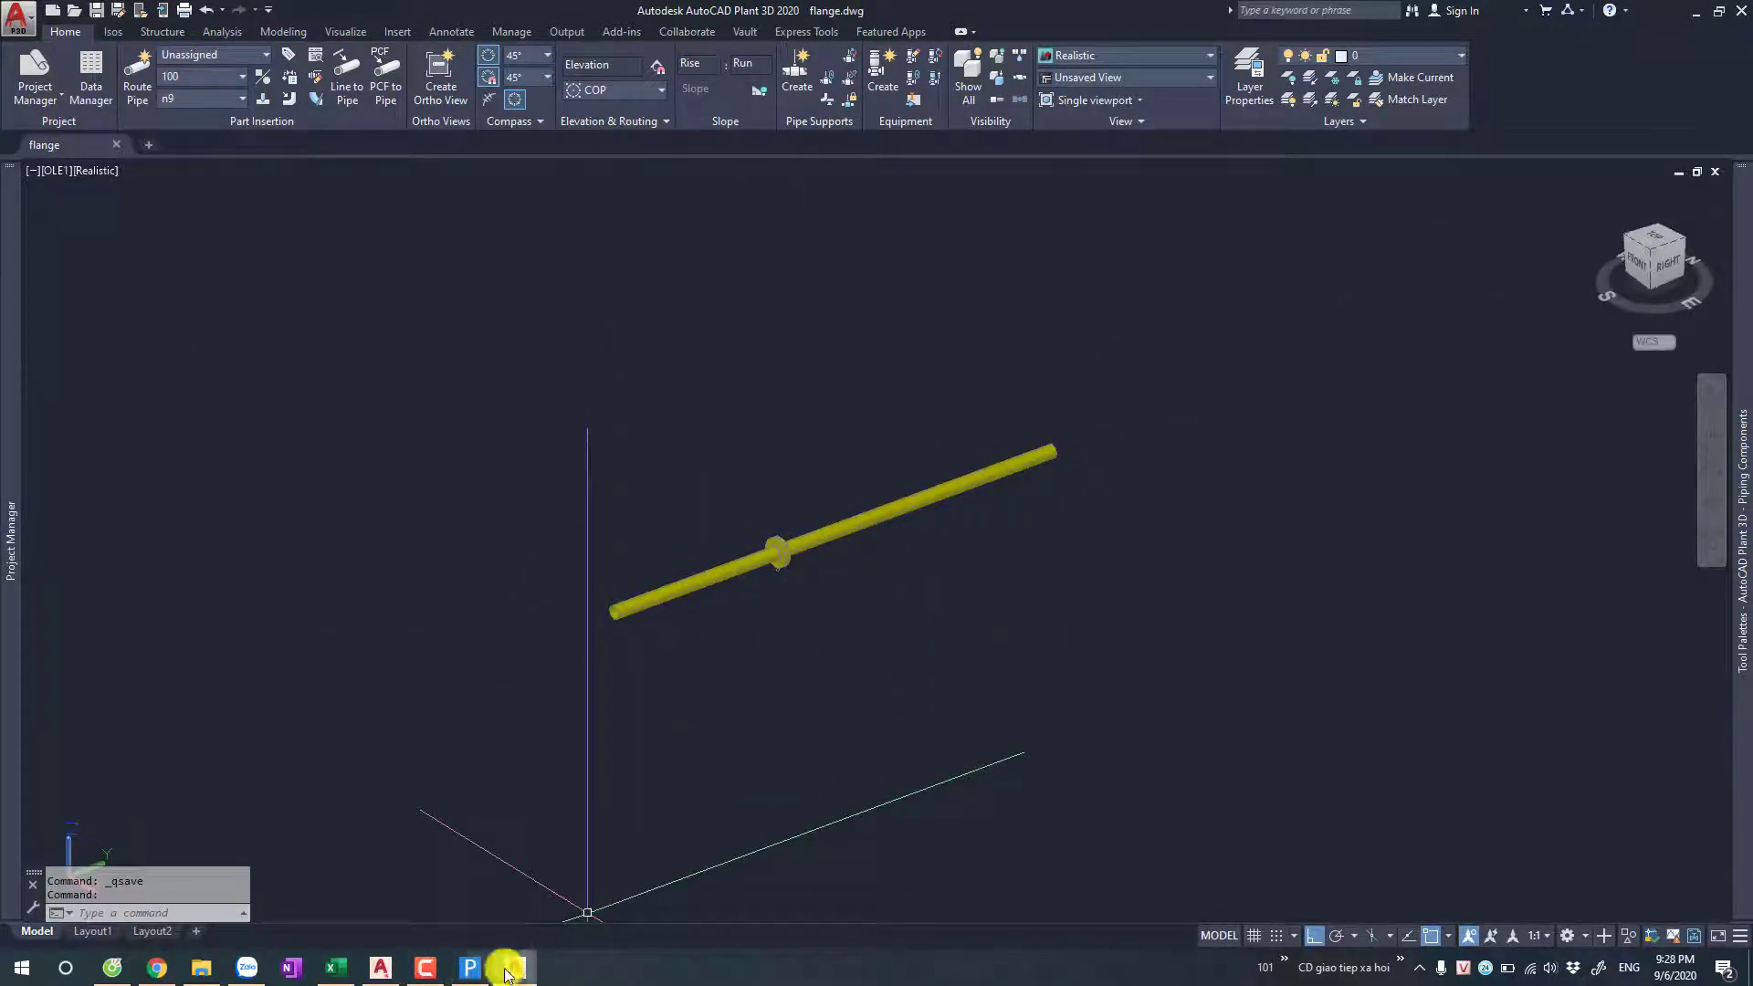
Step: Filter the Catalog Editor to the FLANGE family and select its row
left_click(395, 976)
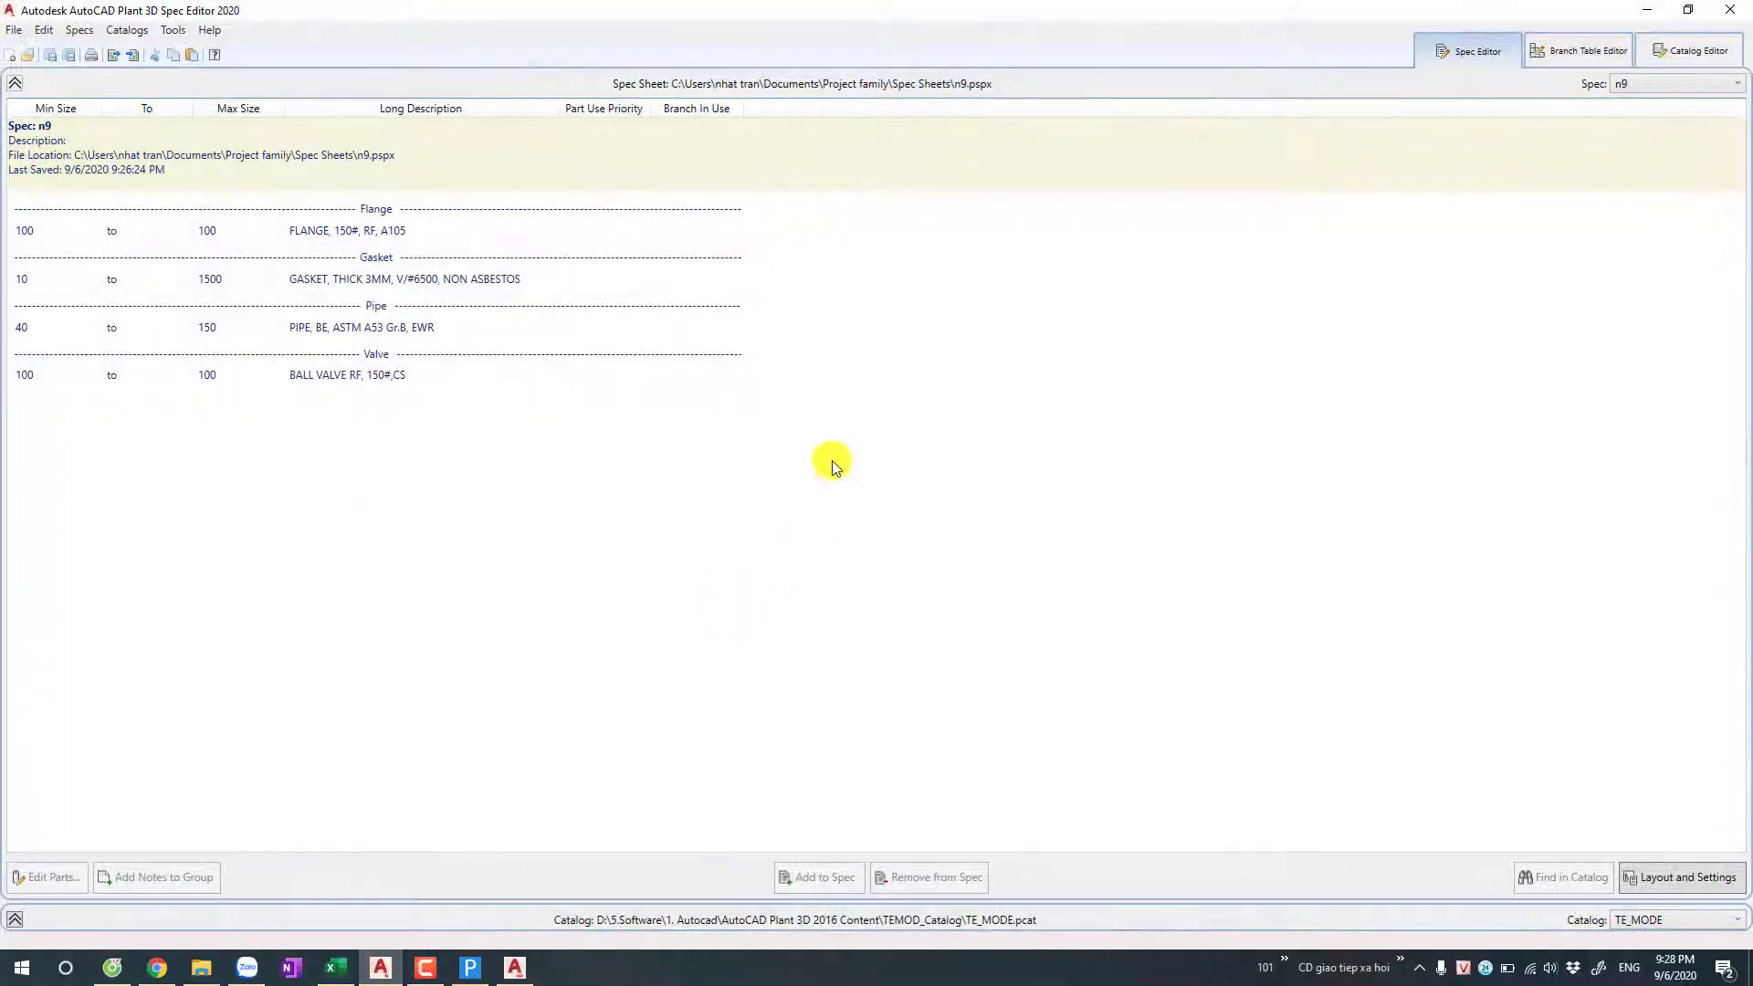
left_click(1692, 51)
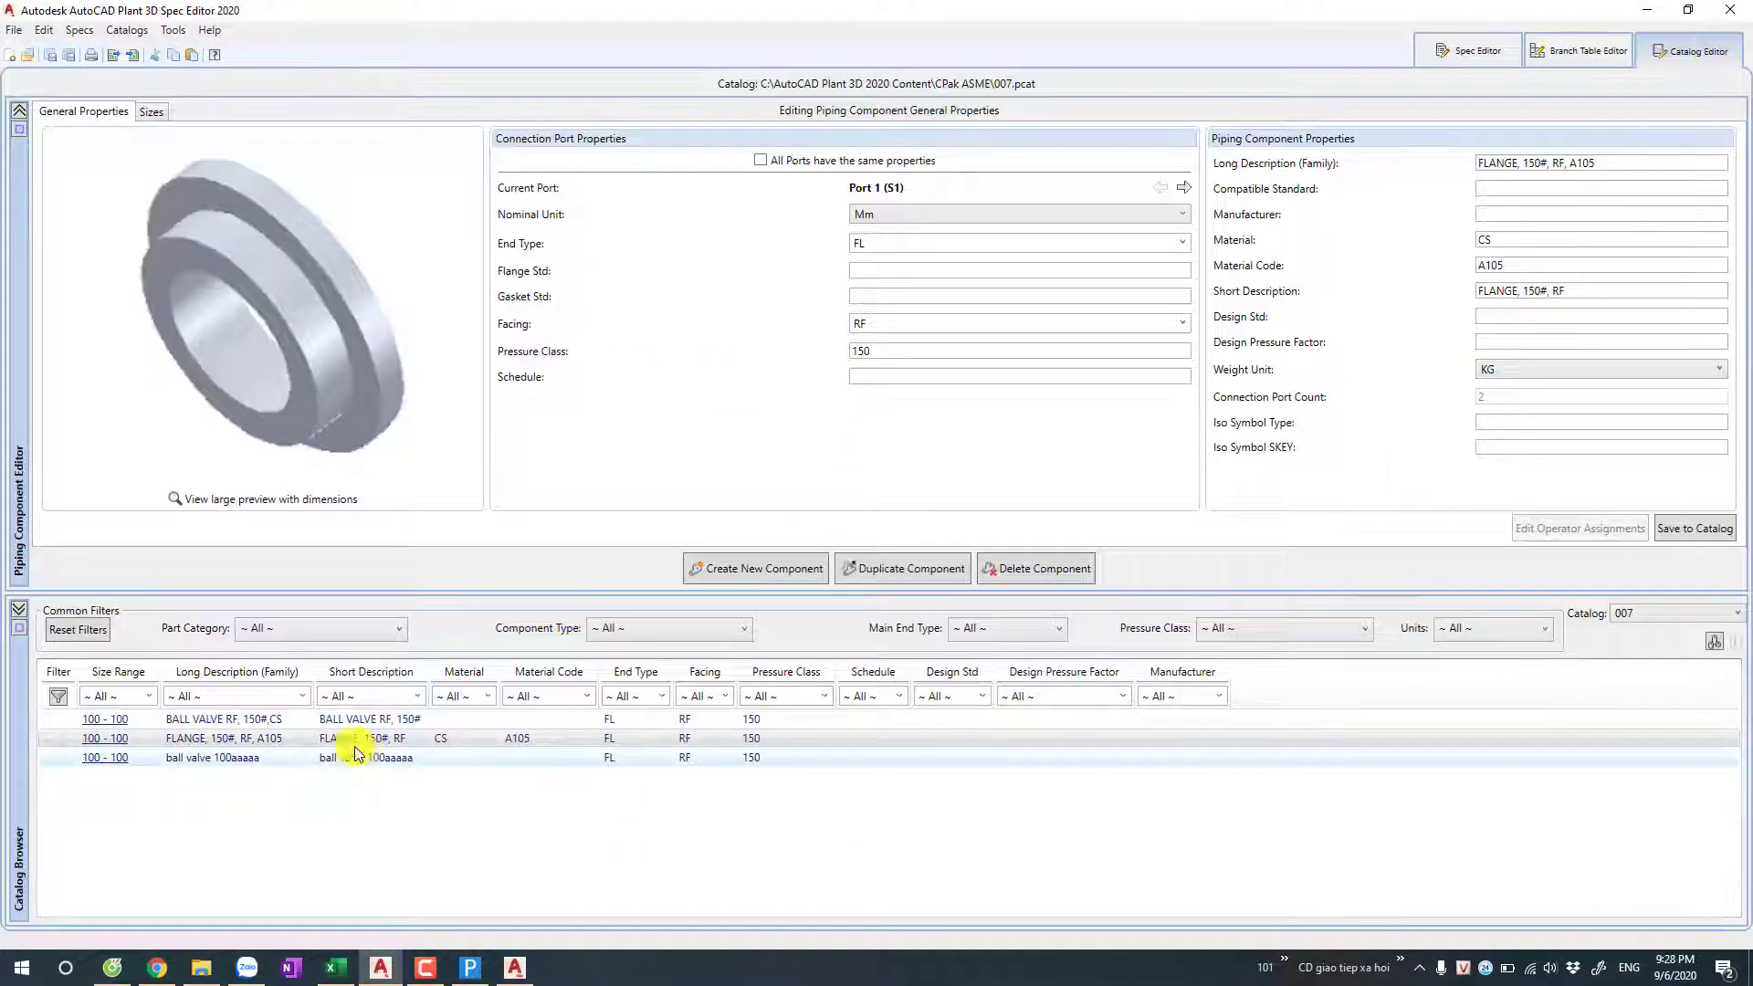
left_click(301, 698)
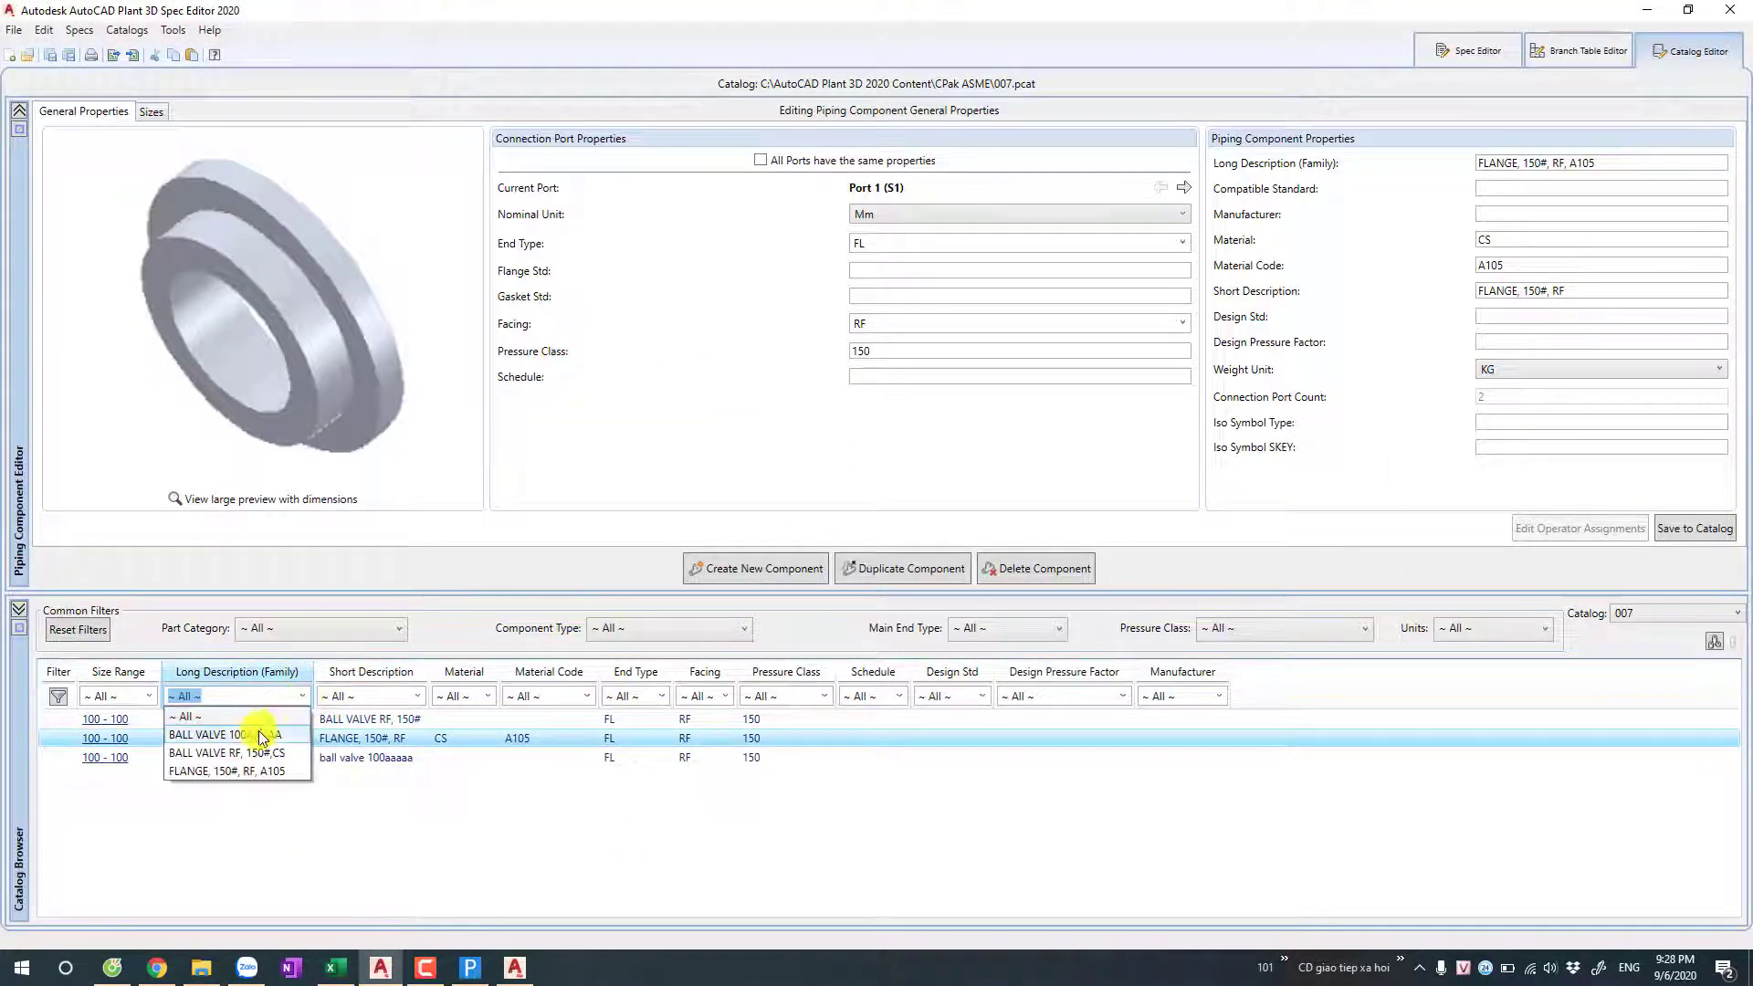
left_click(254, 770)
left_click(266, 726)
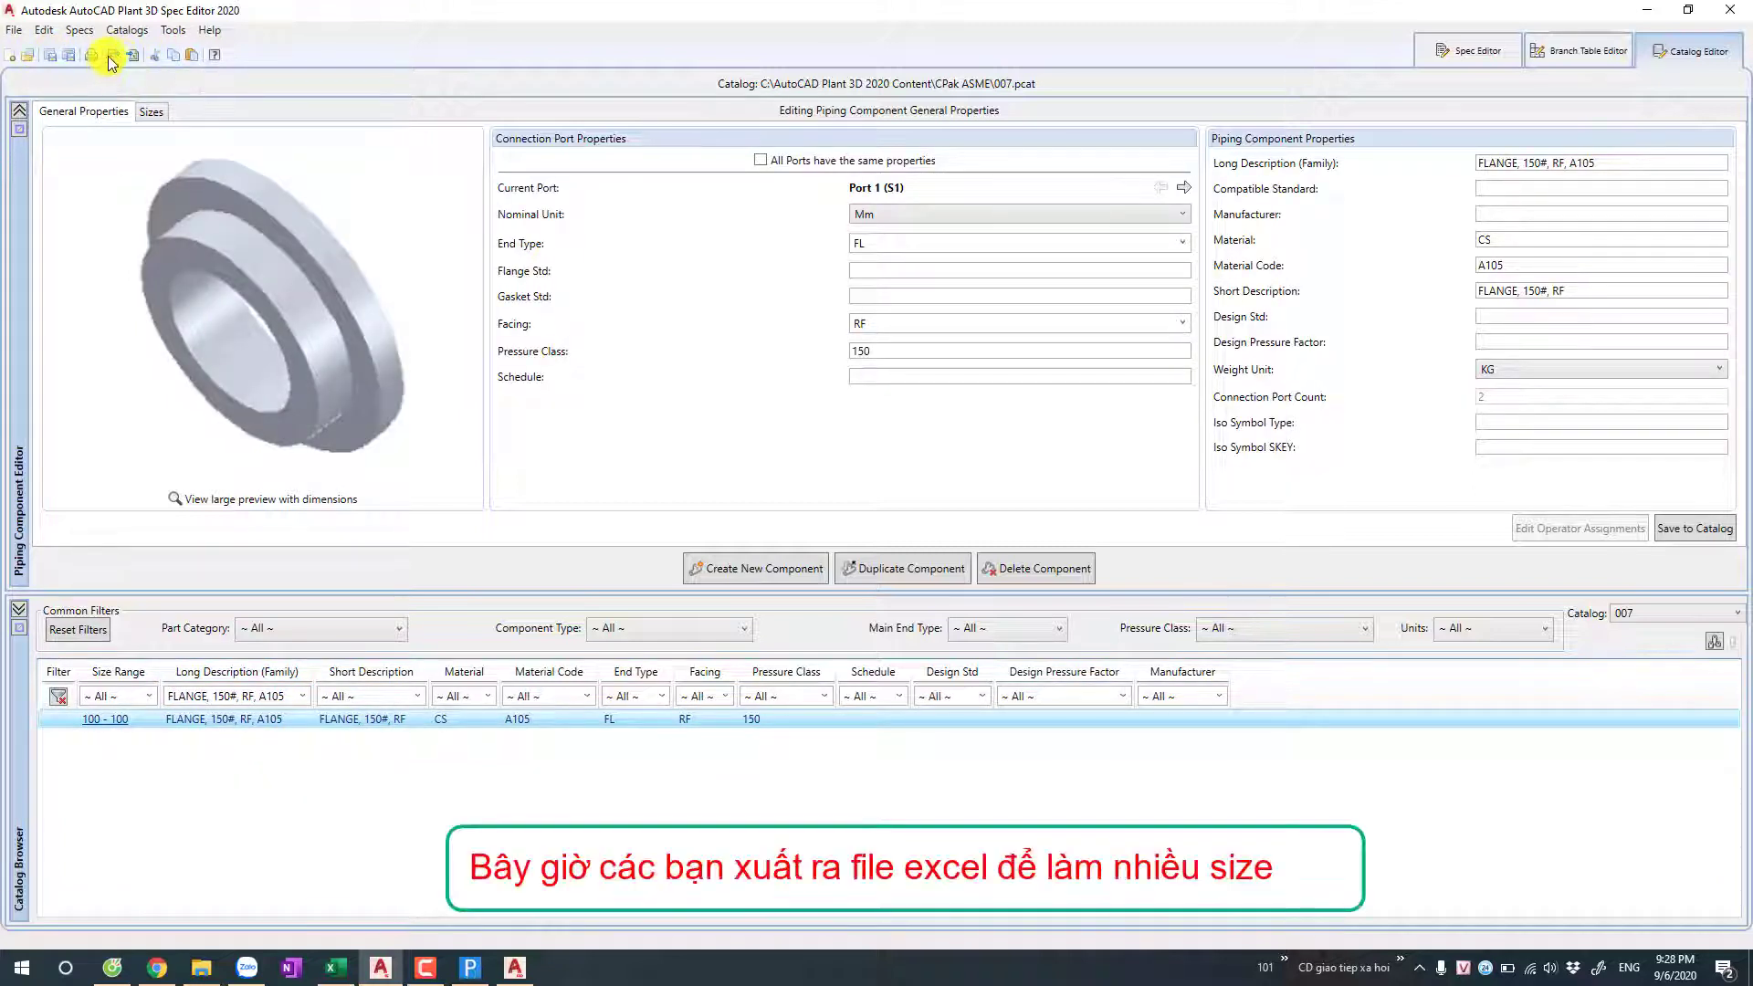
Step: Begin Excel export and create a BUILD CATALOG folder on the Desktop
left_click(108, 55)
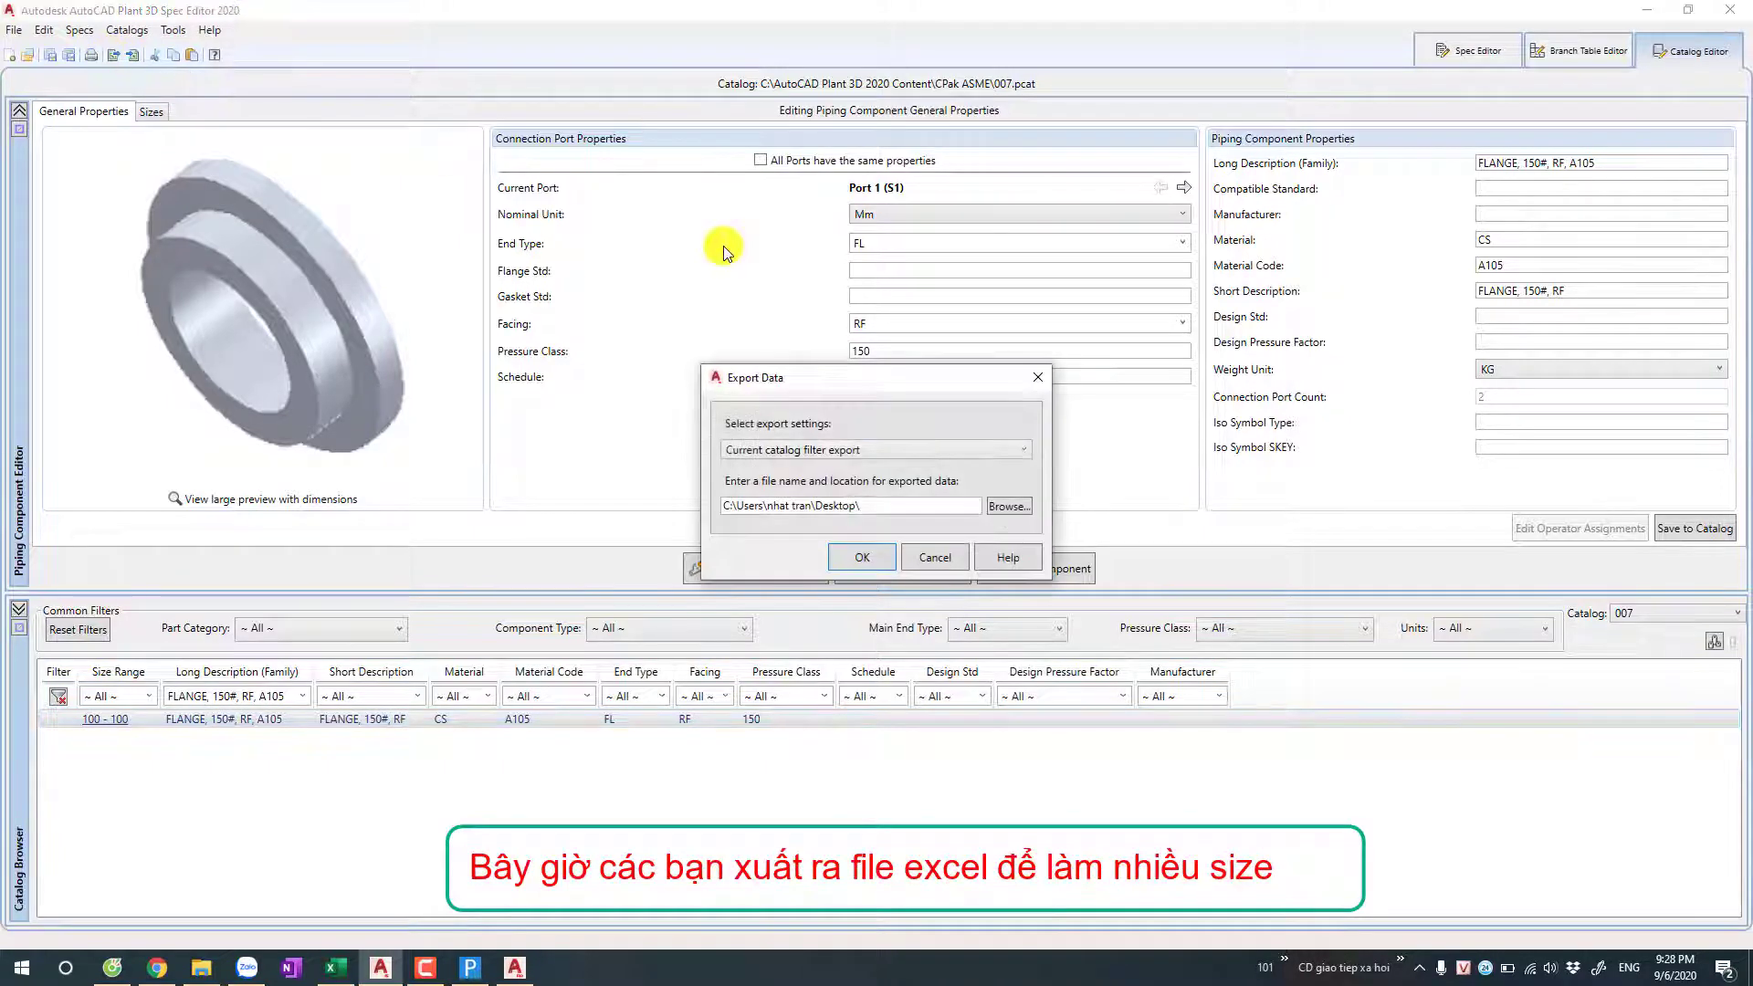
left_click(1006, 506)
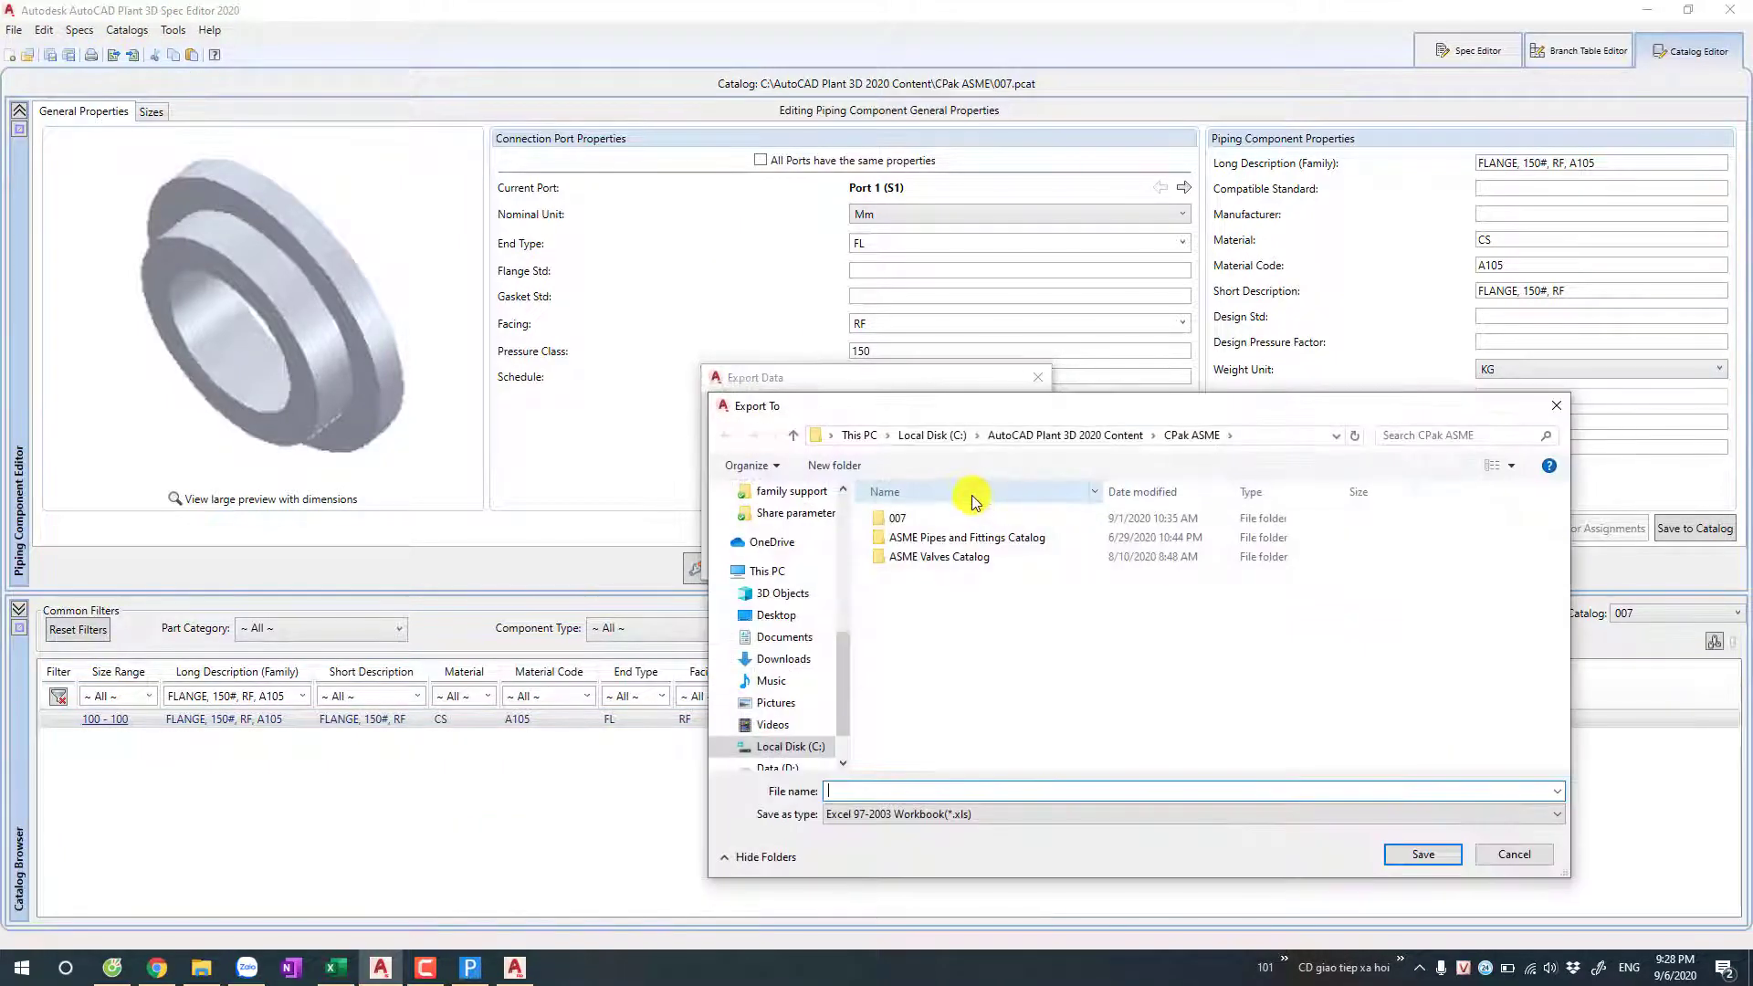
mouse_move(665, 568)
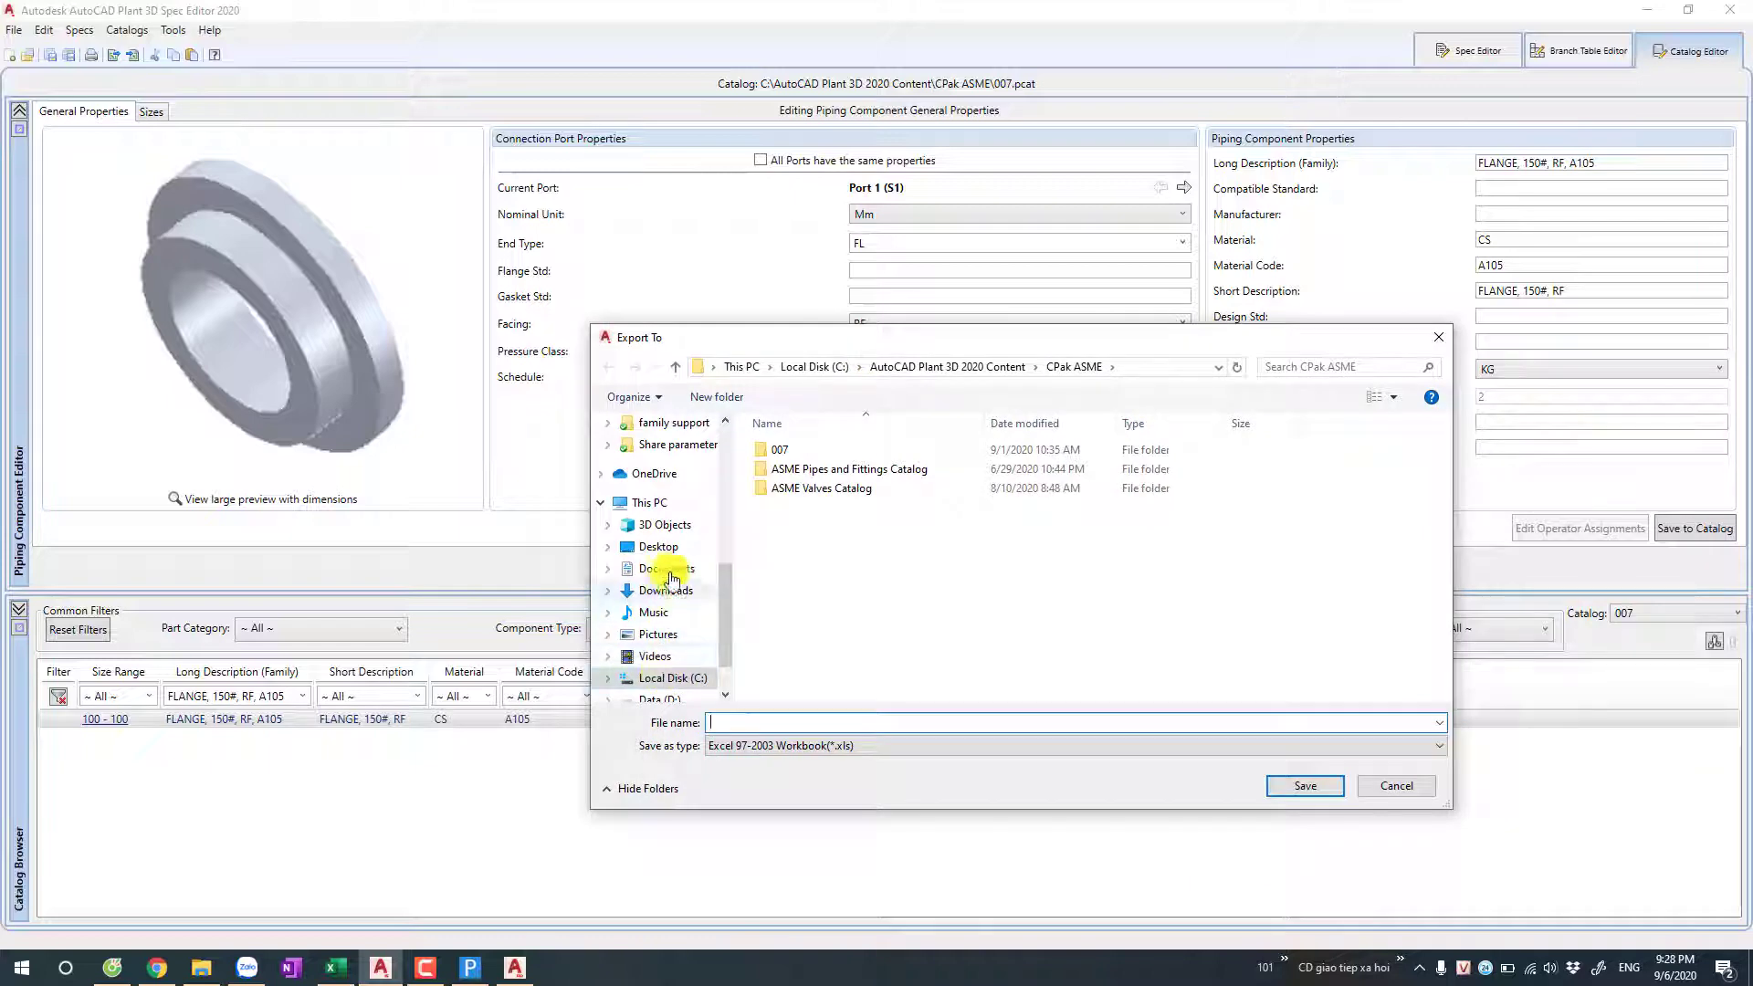
left_click(664, 590)
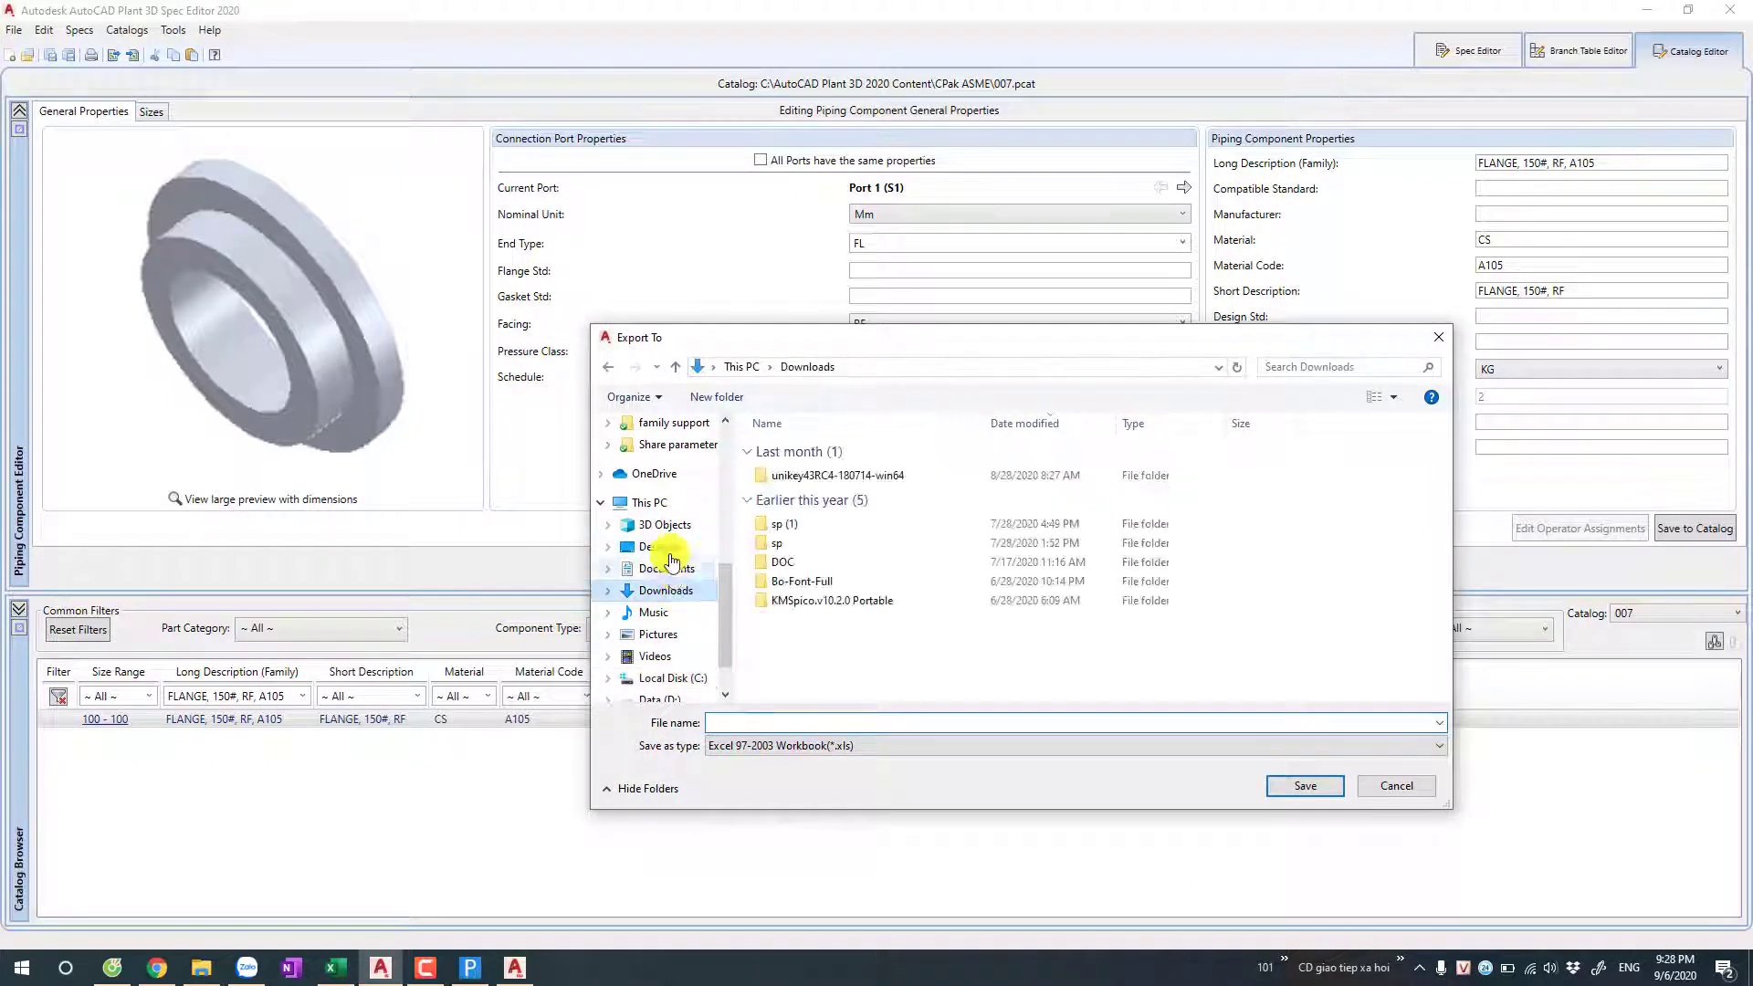
left_click(658, 546)
left_click(717, 397)
type("BUILD CATALOG")
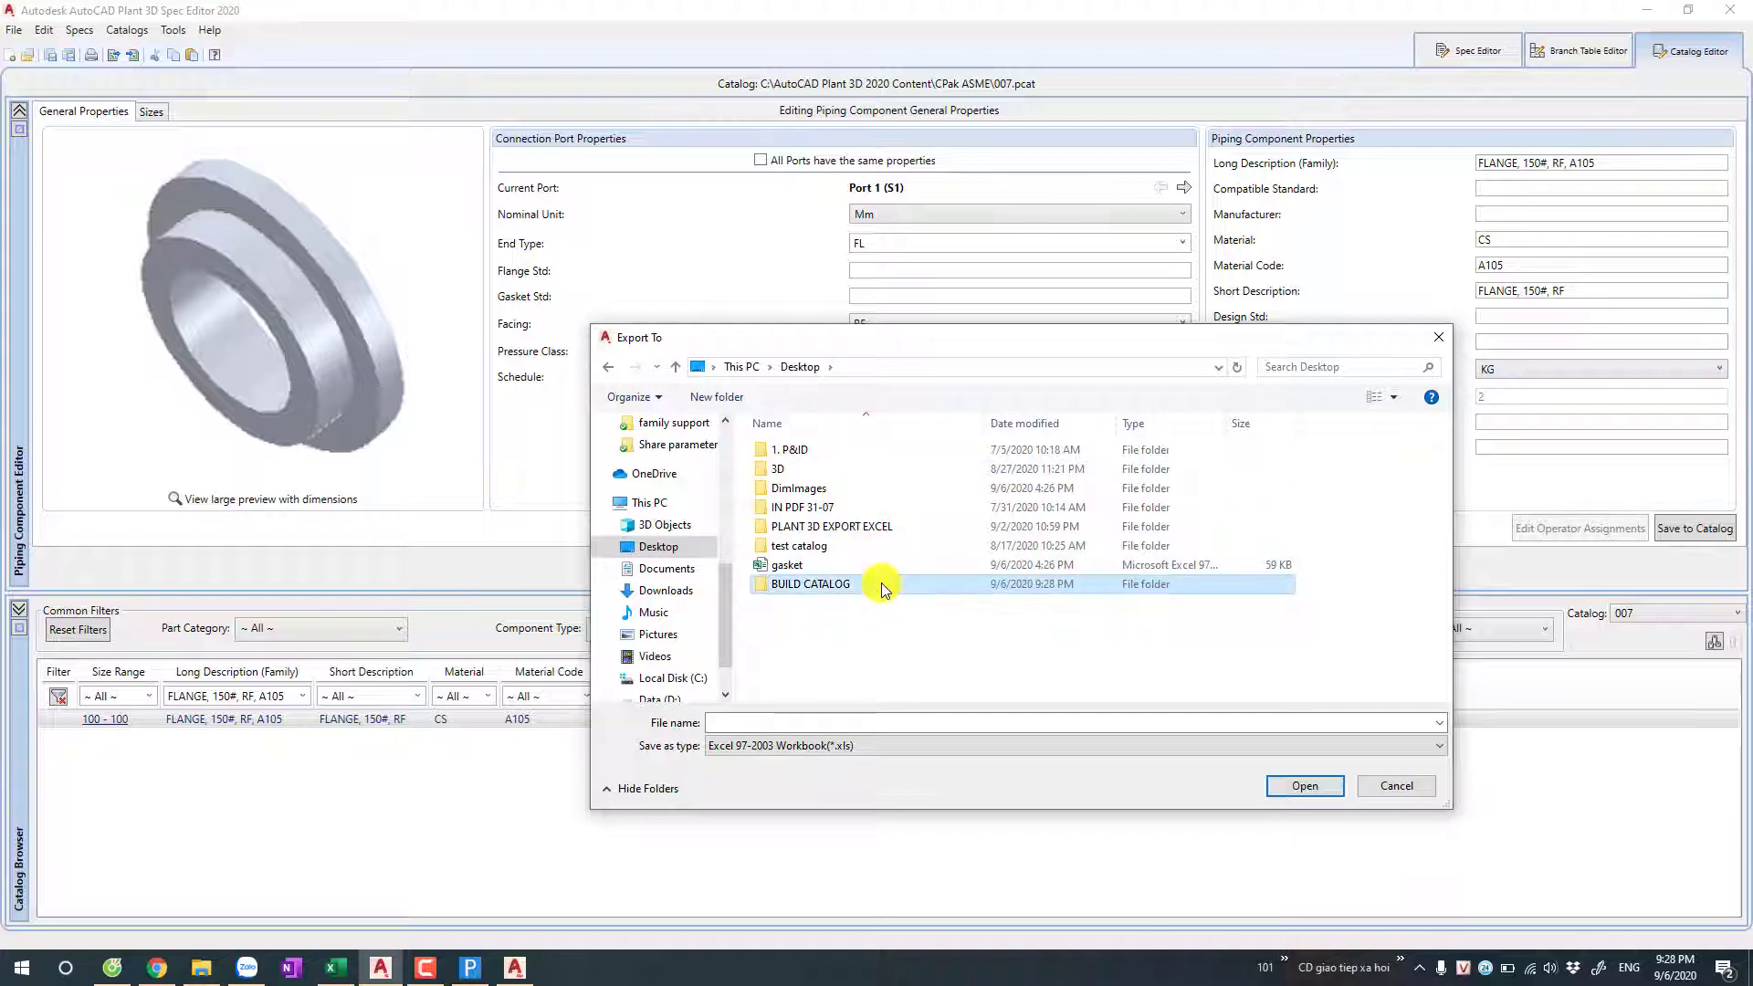
double_click(881, 582)
Step: Create a FLANGE subfolder and export the workbook FLANGE 150#,RF there
left_click(751, 399)
type("FLANGE")
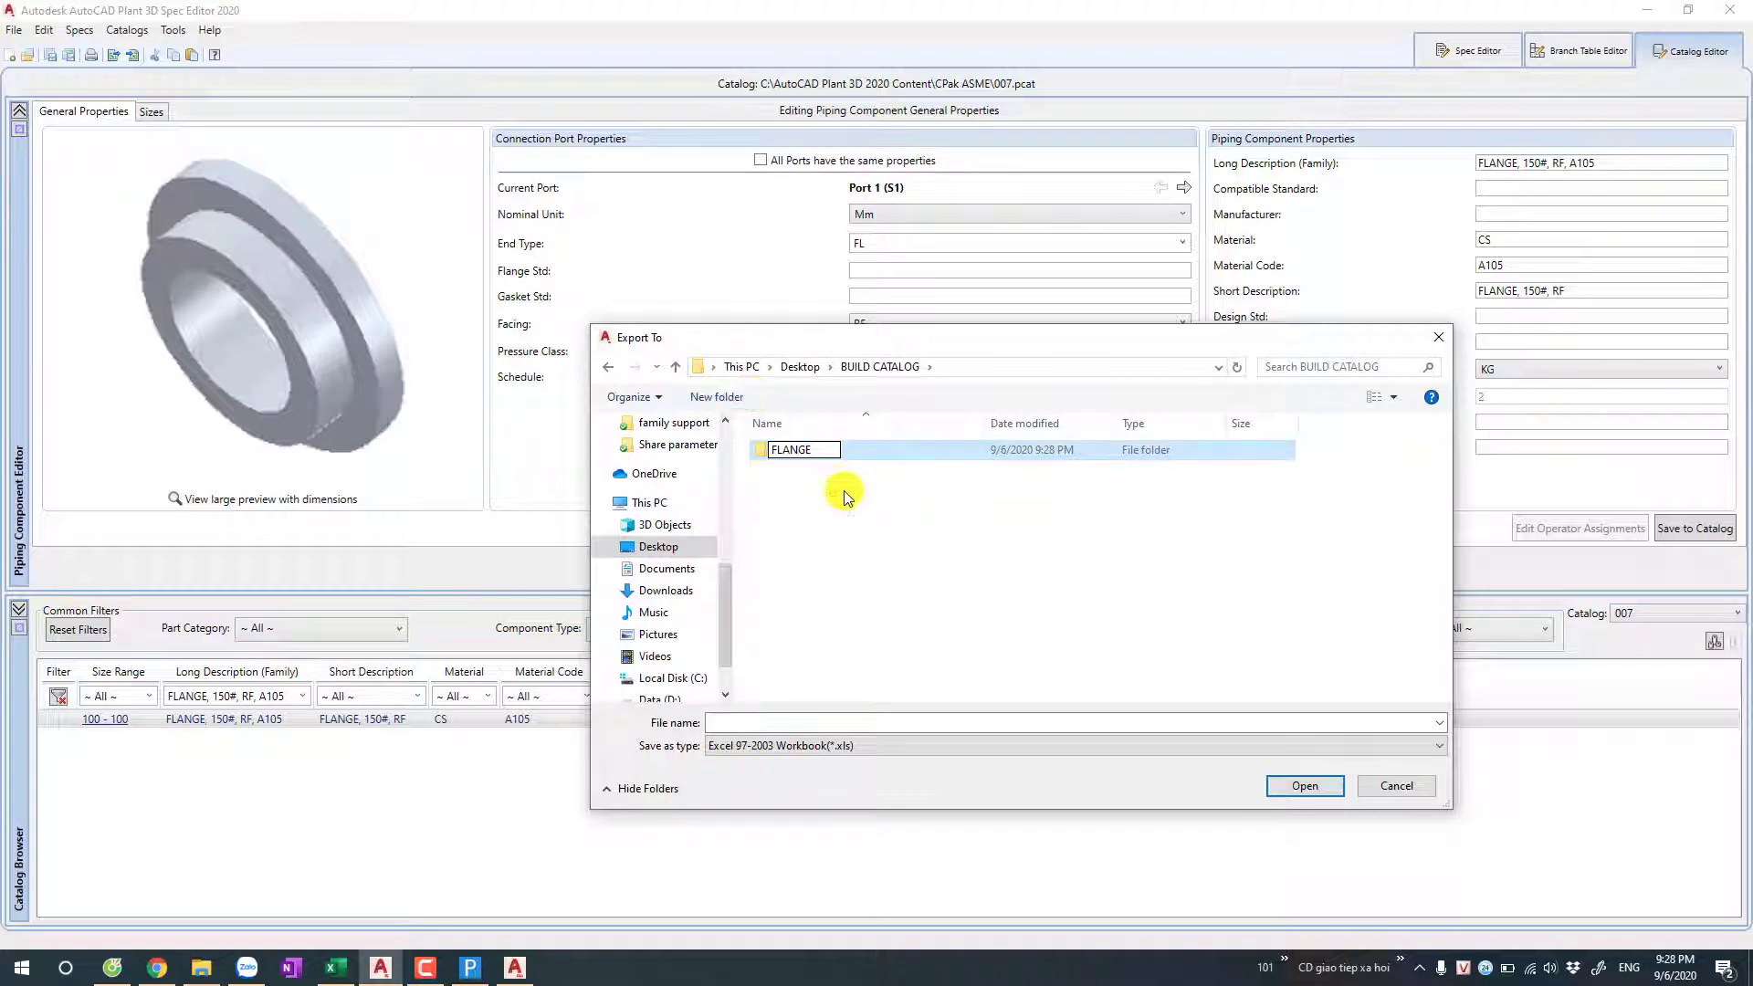
key("Return")
double_click(857, 454)
type("FLANGE 150#,RF")
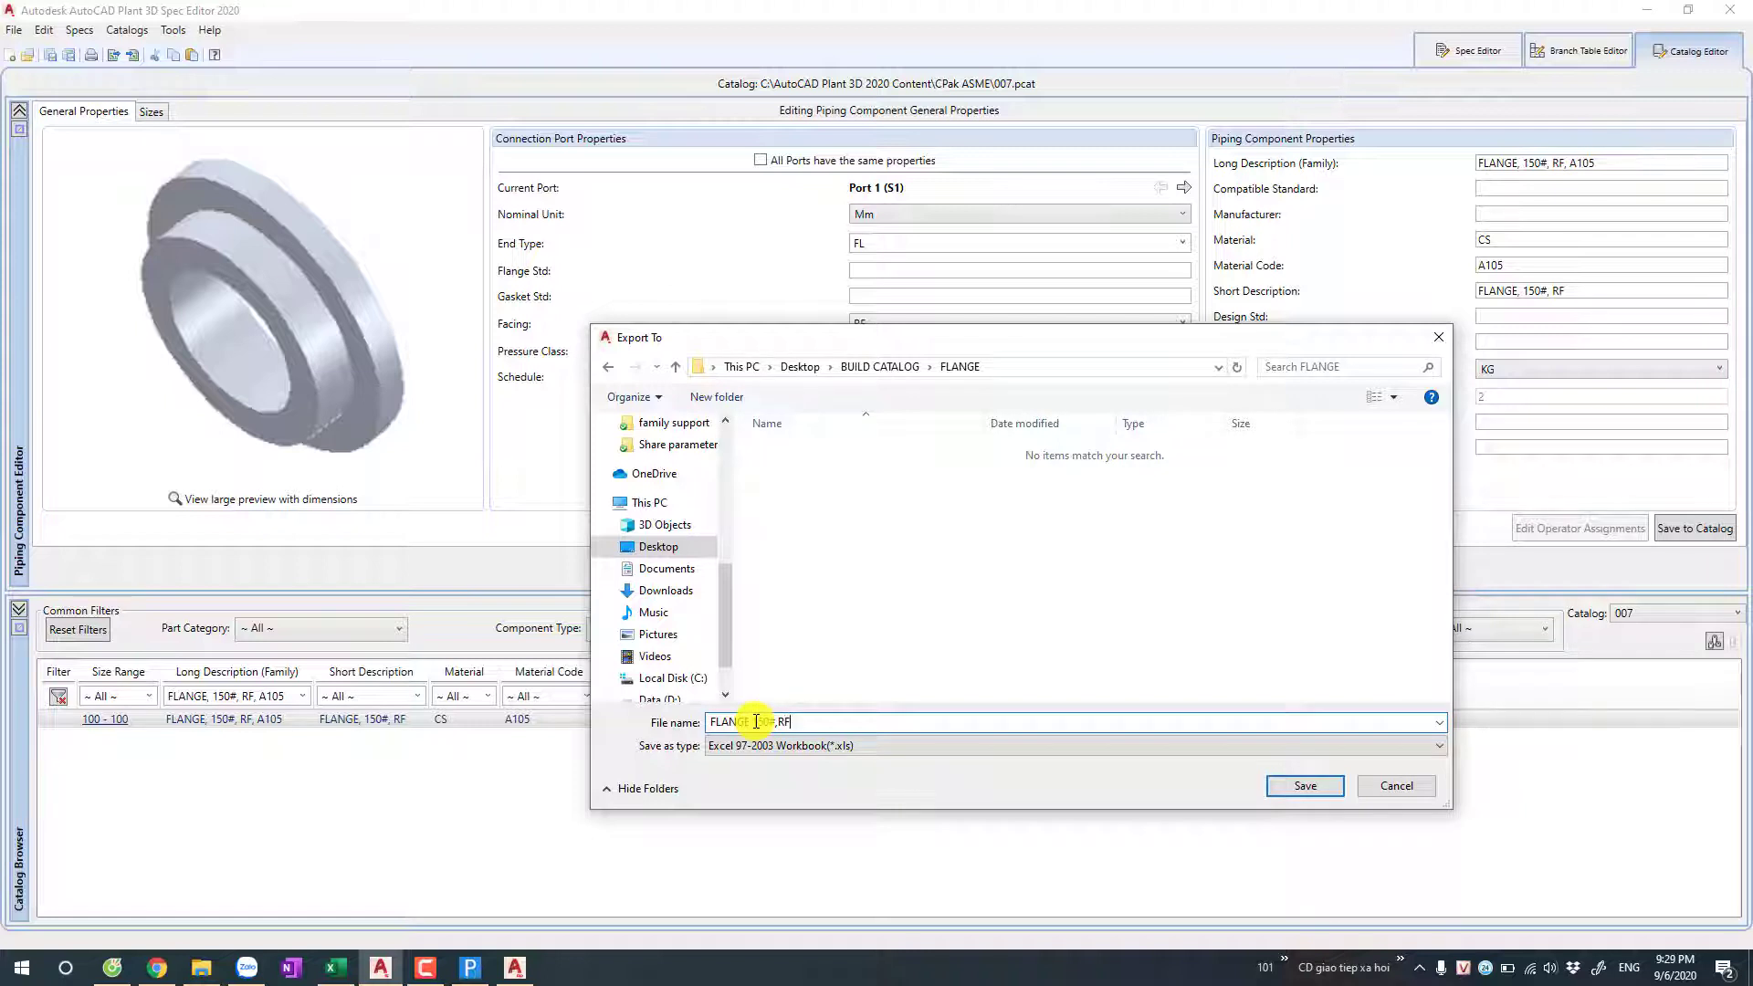
left_click(1304, 787)
left_click(882, 555)
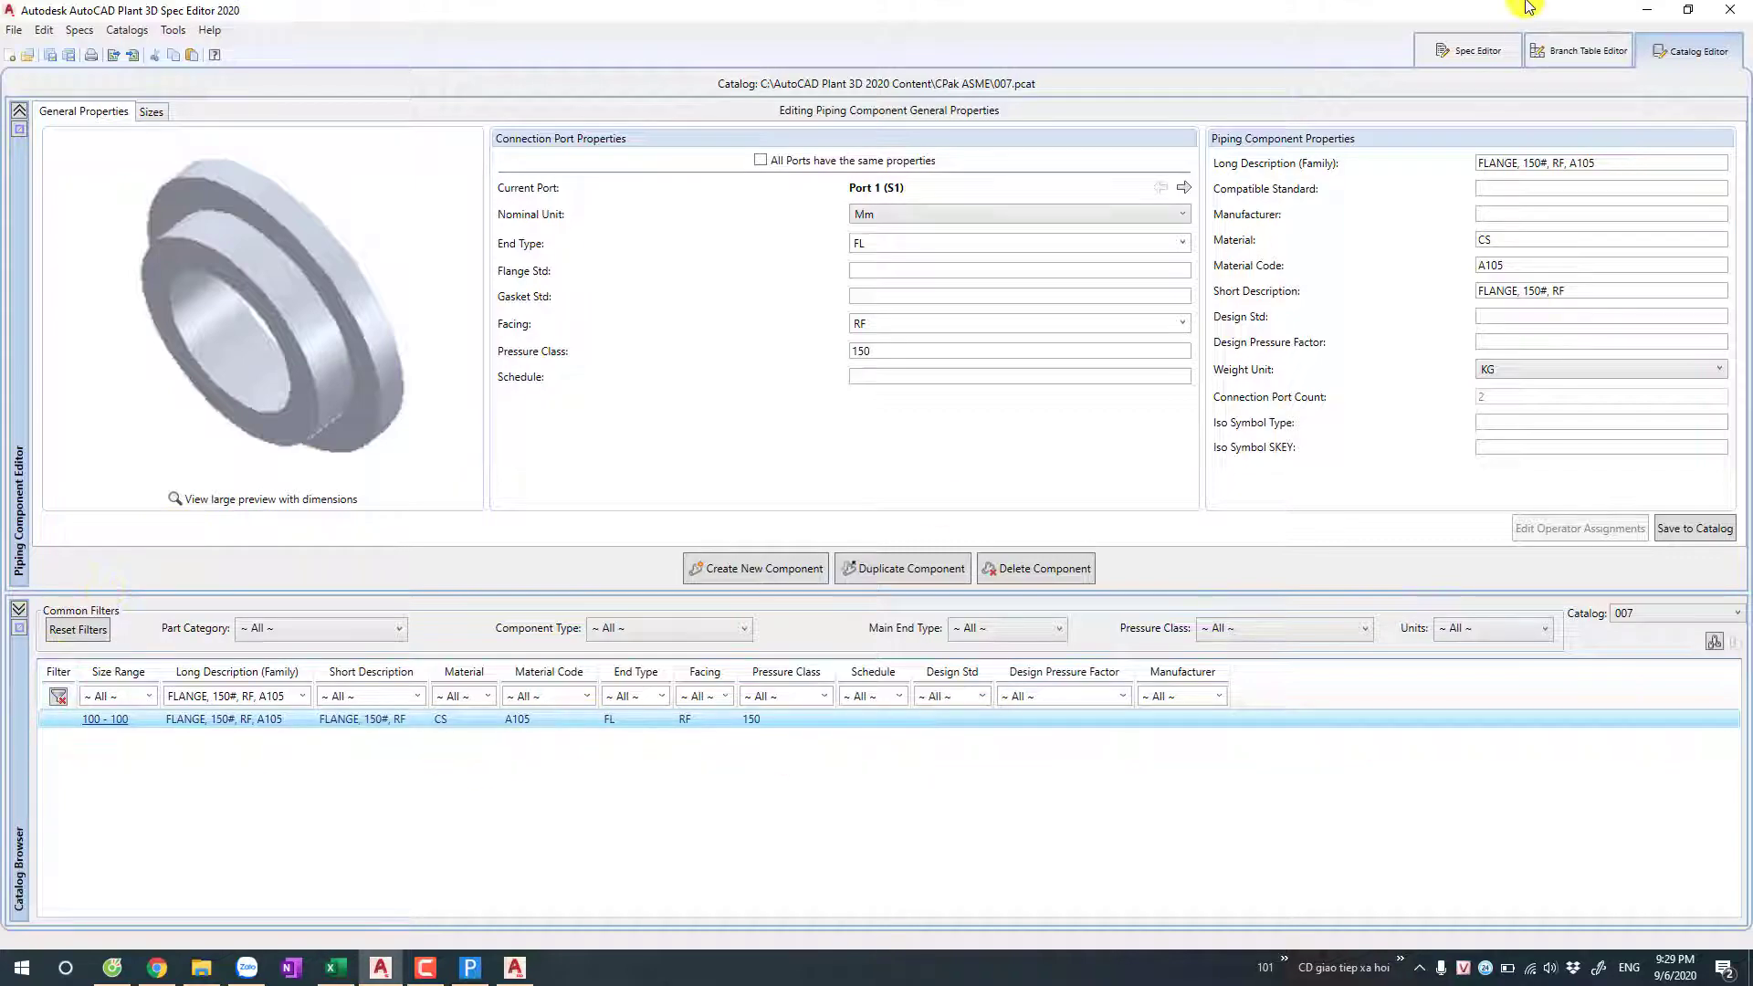
Step: Open FLANGE 150#,RF.xls from Desktop\BUILD CATALOG\FLANGE in Excel
left_click(1654, 10)
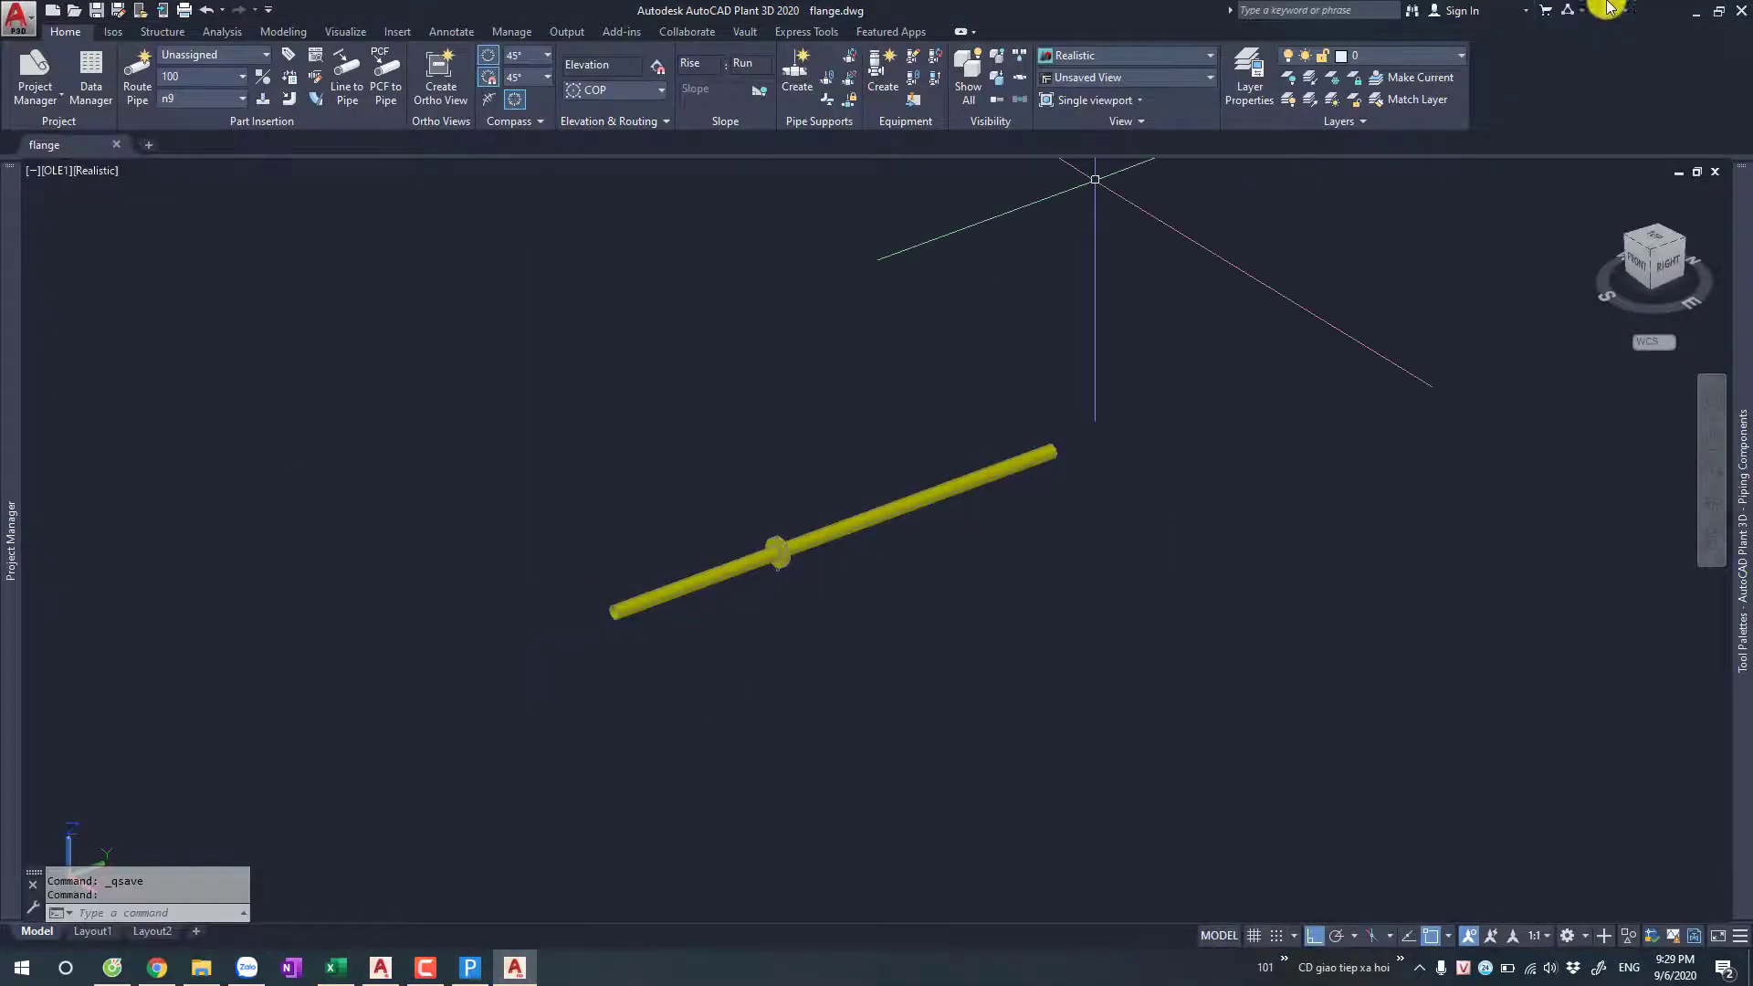
left_click(1691, 10)
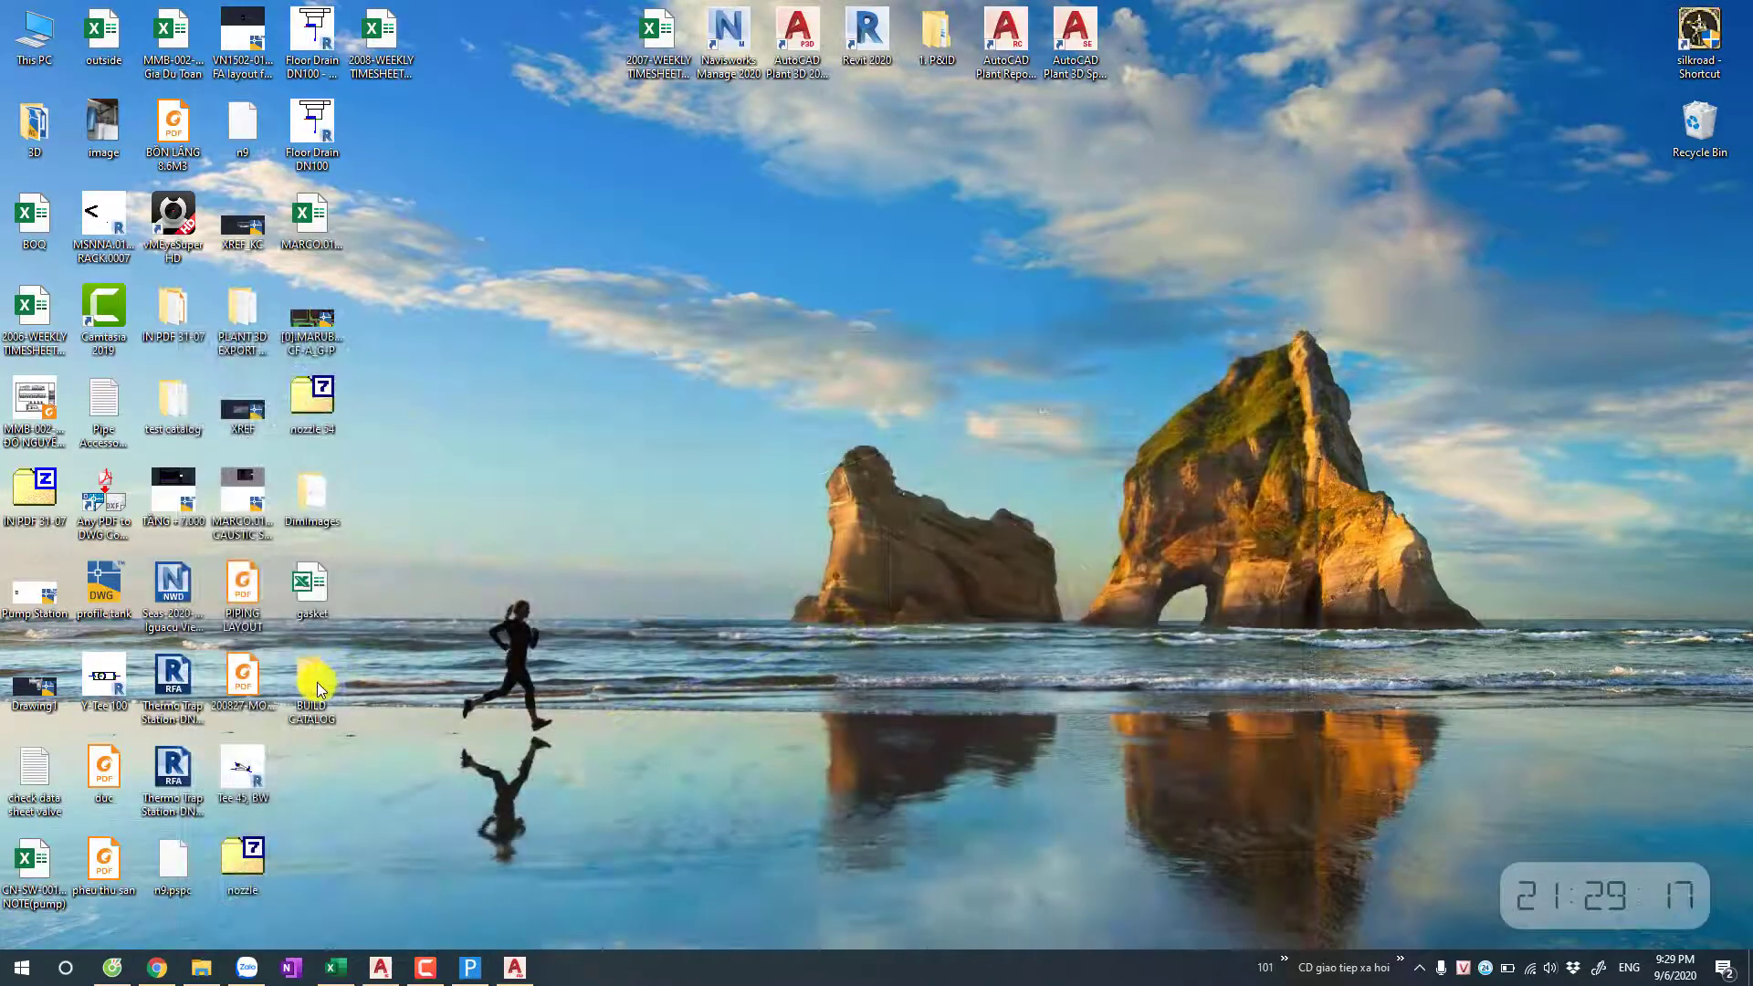
left_click_drag(316, 682, 858, 233)
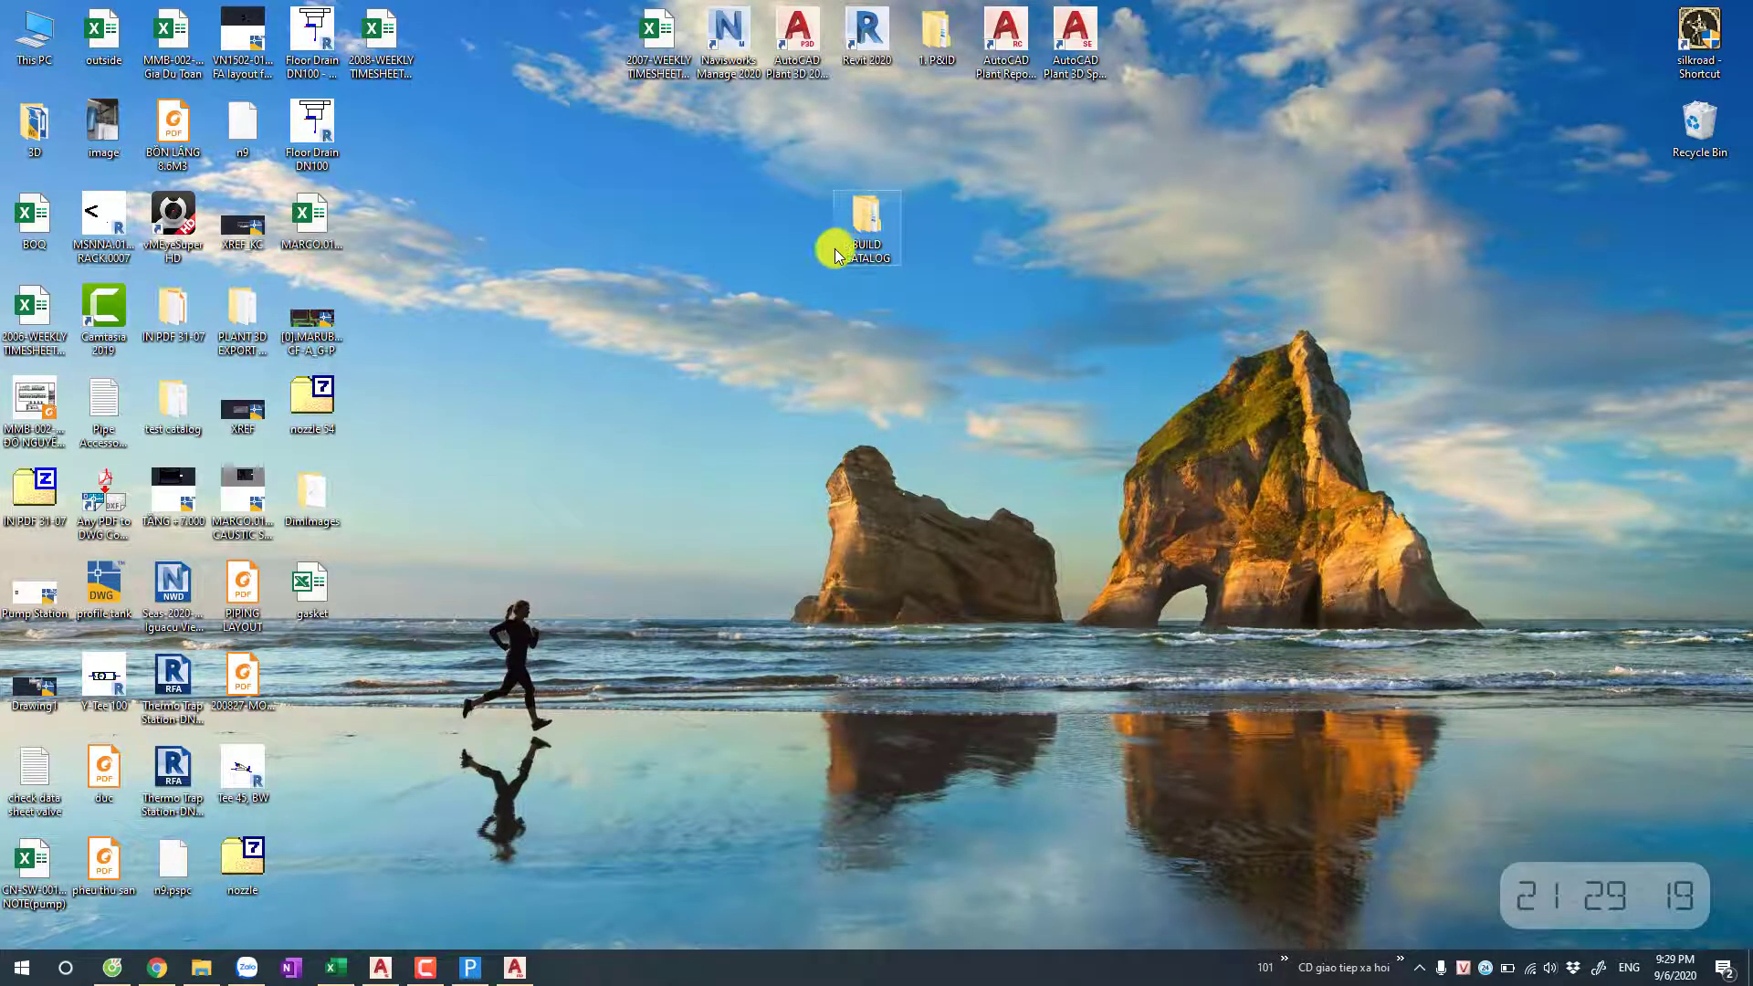
double_click(859, 228)
double_click(774, 345)
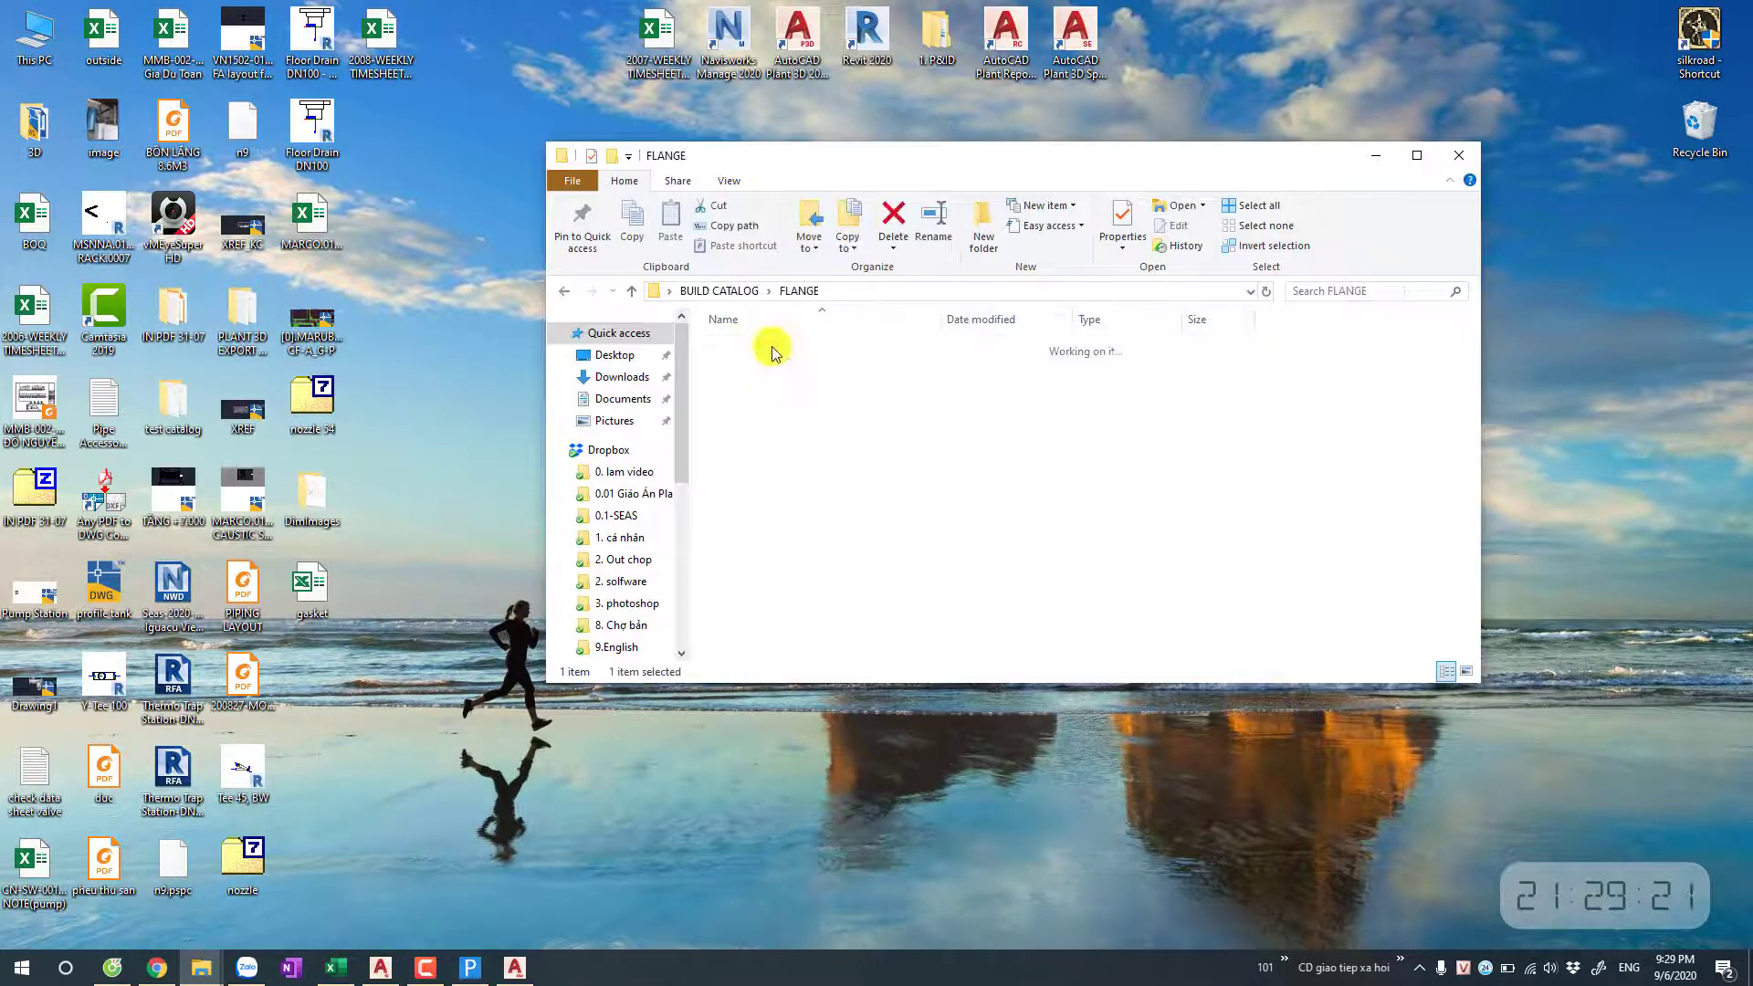
left_click(816, 368)
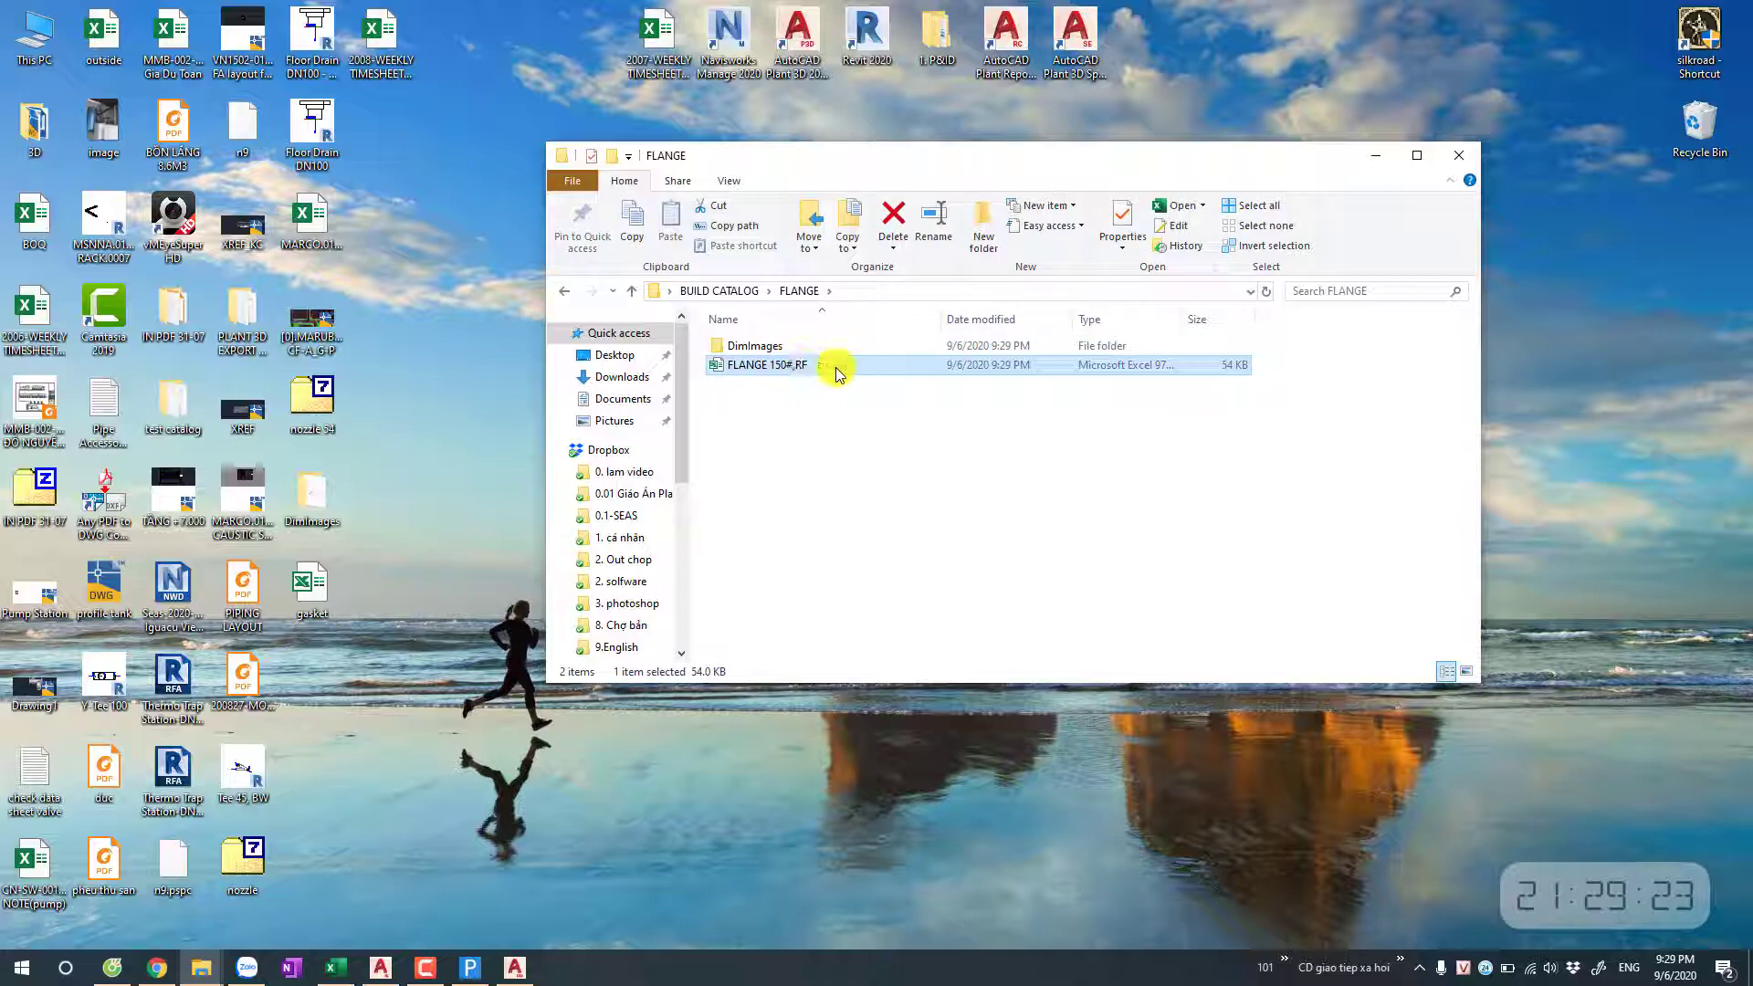
double_click(842, 365)
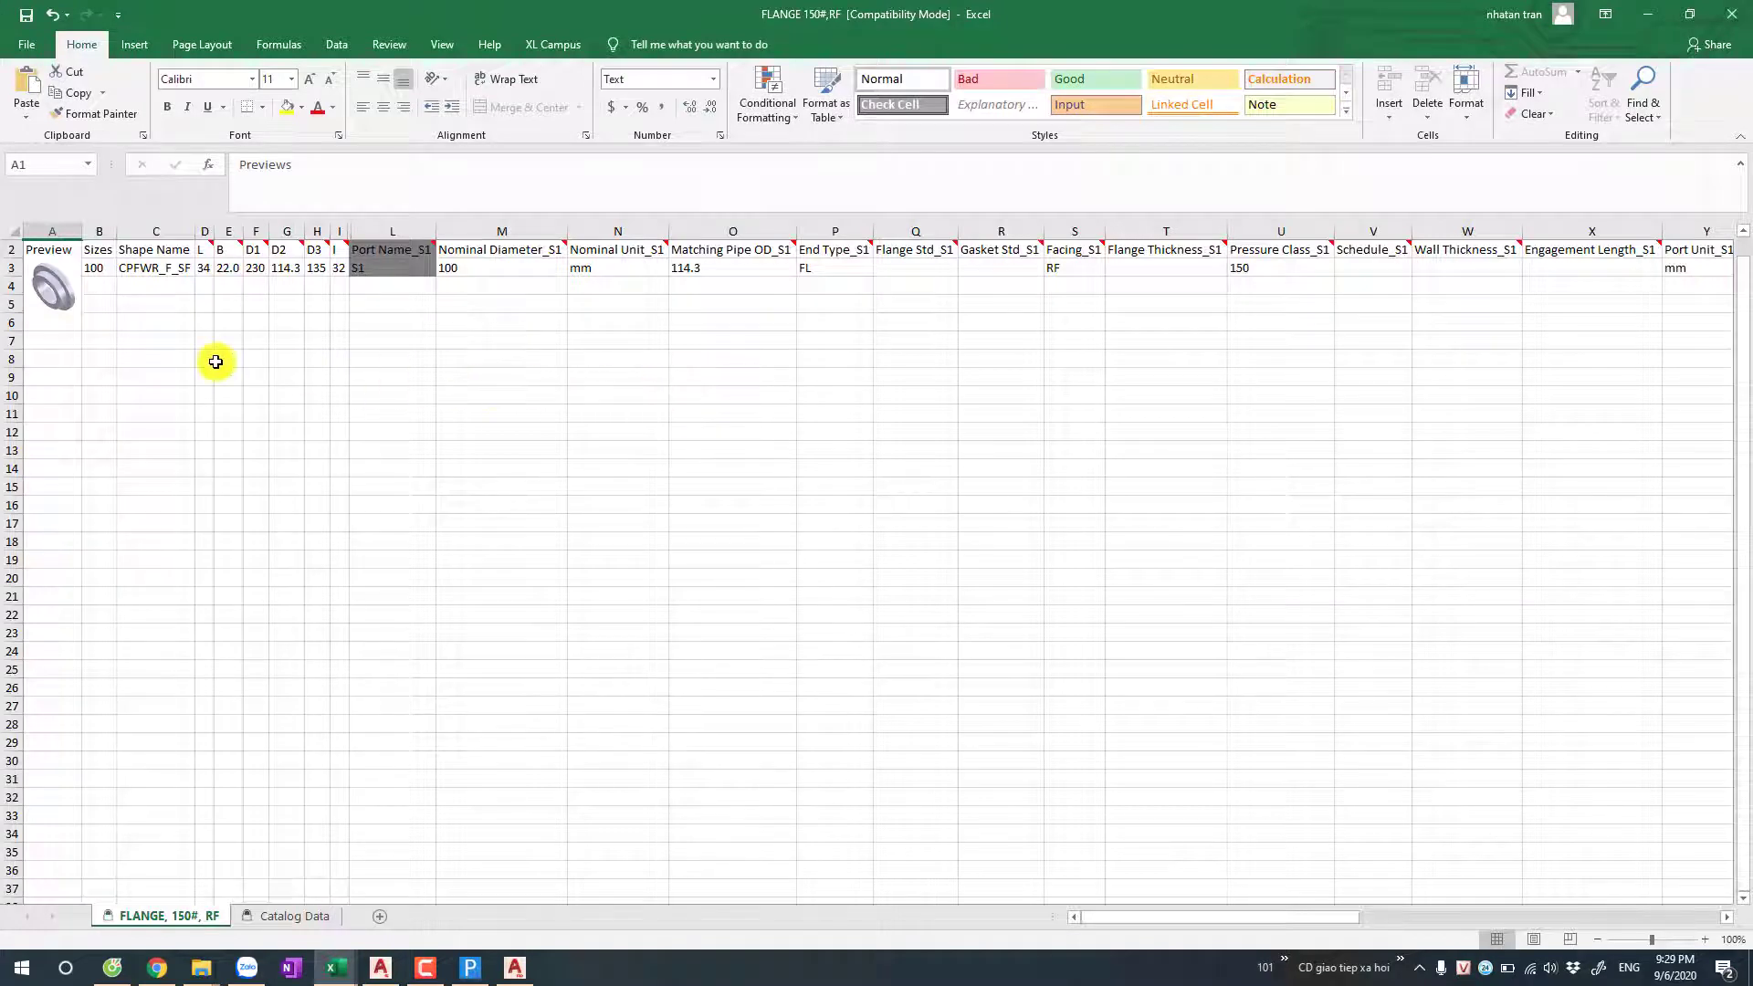
Step: Delete the Catalog Data sheet from the workbook
left_click(282, 916)
right_click(282, 916)
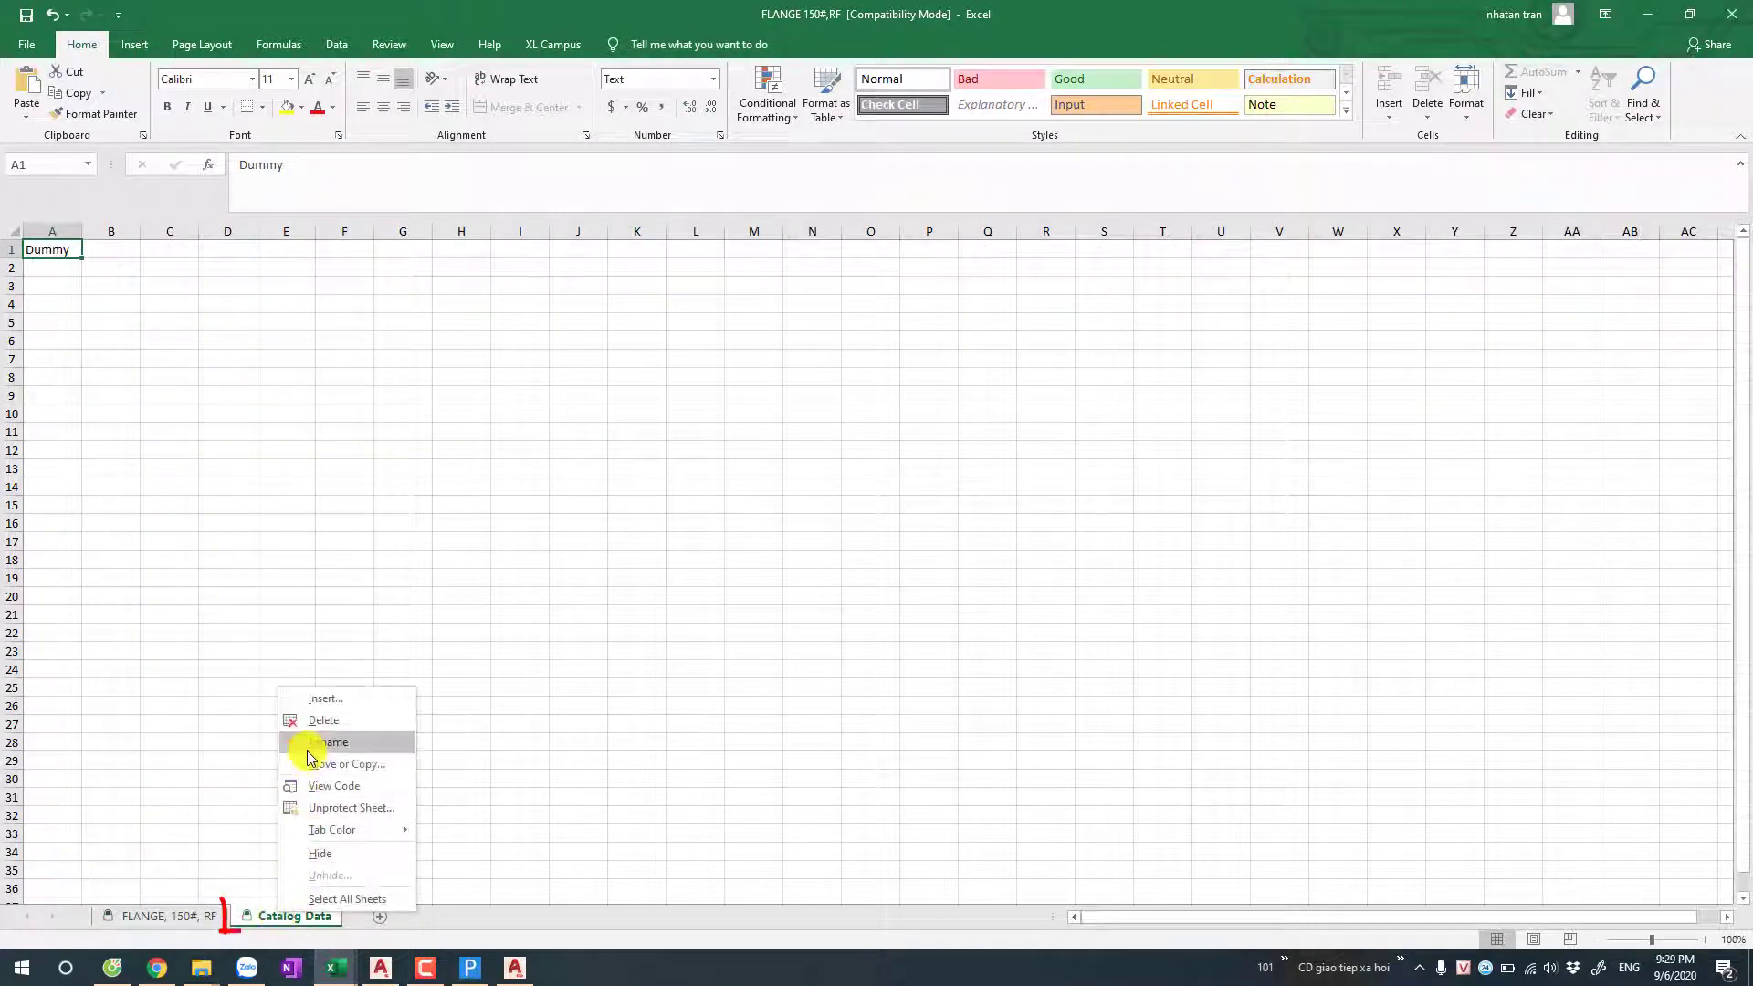
left_click(315, 720)
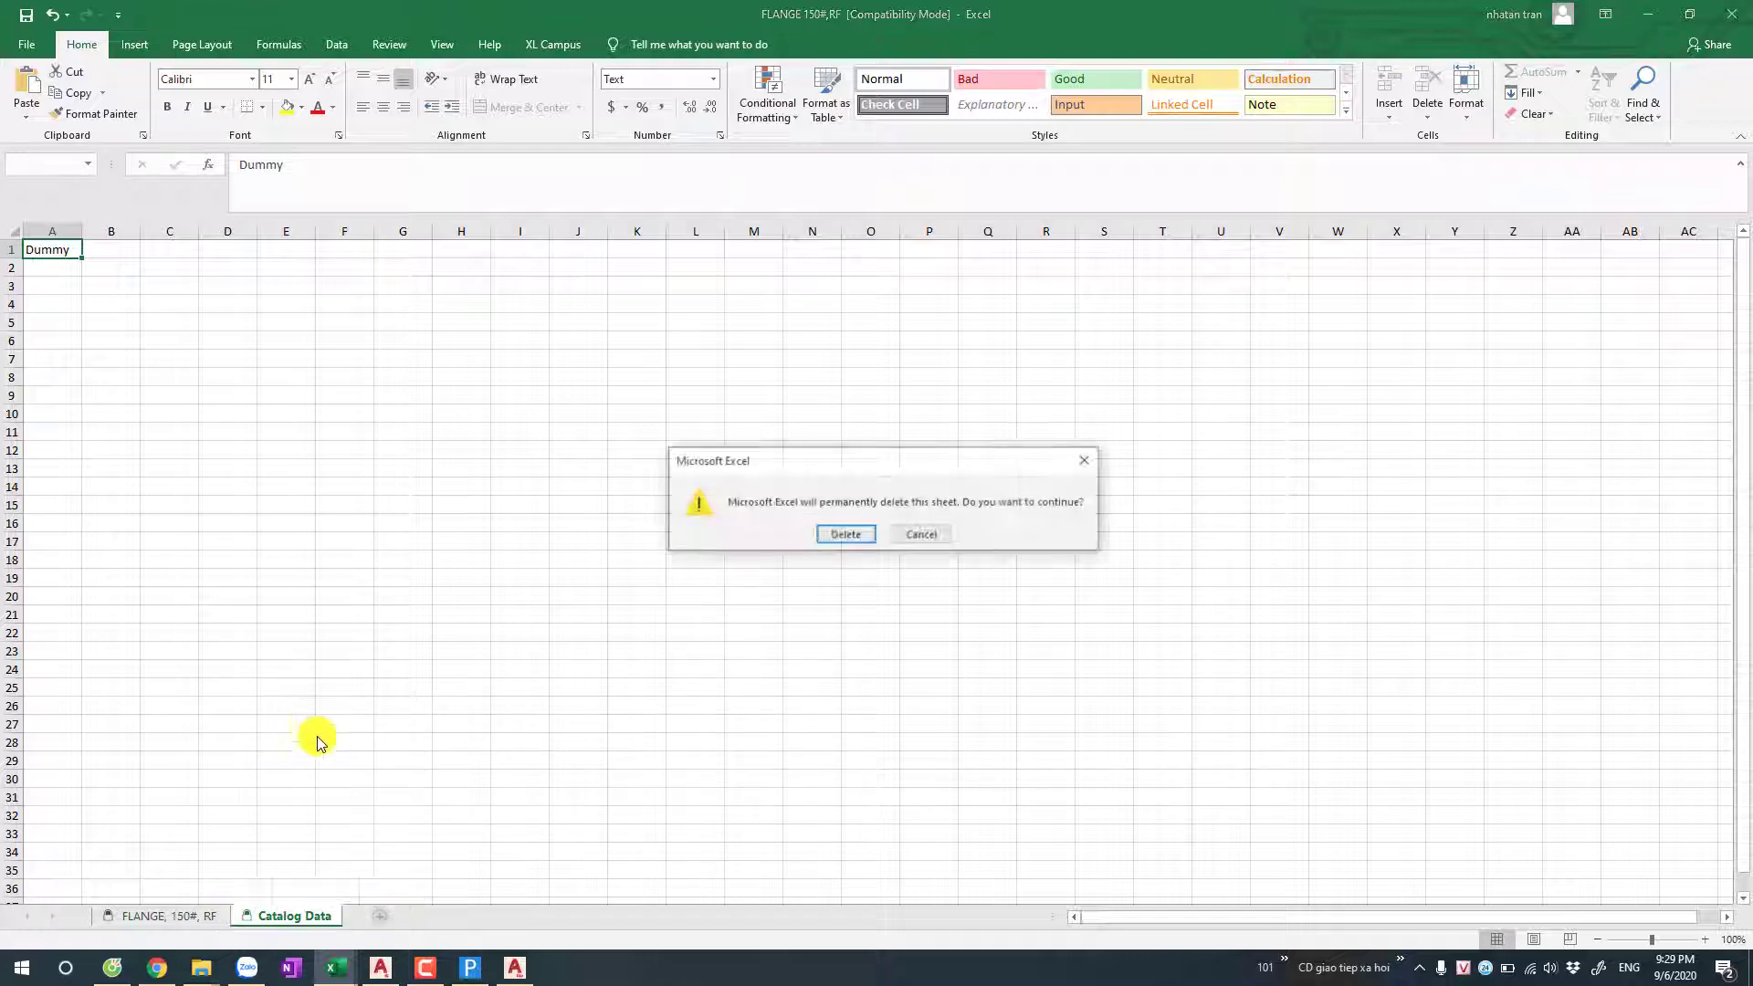
left_click(838, 537)
left_click(388, 541)
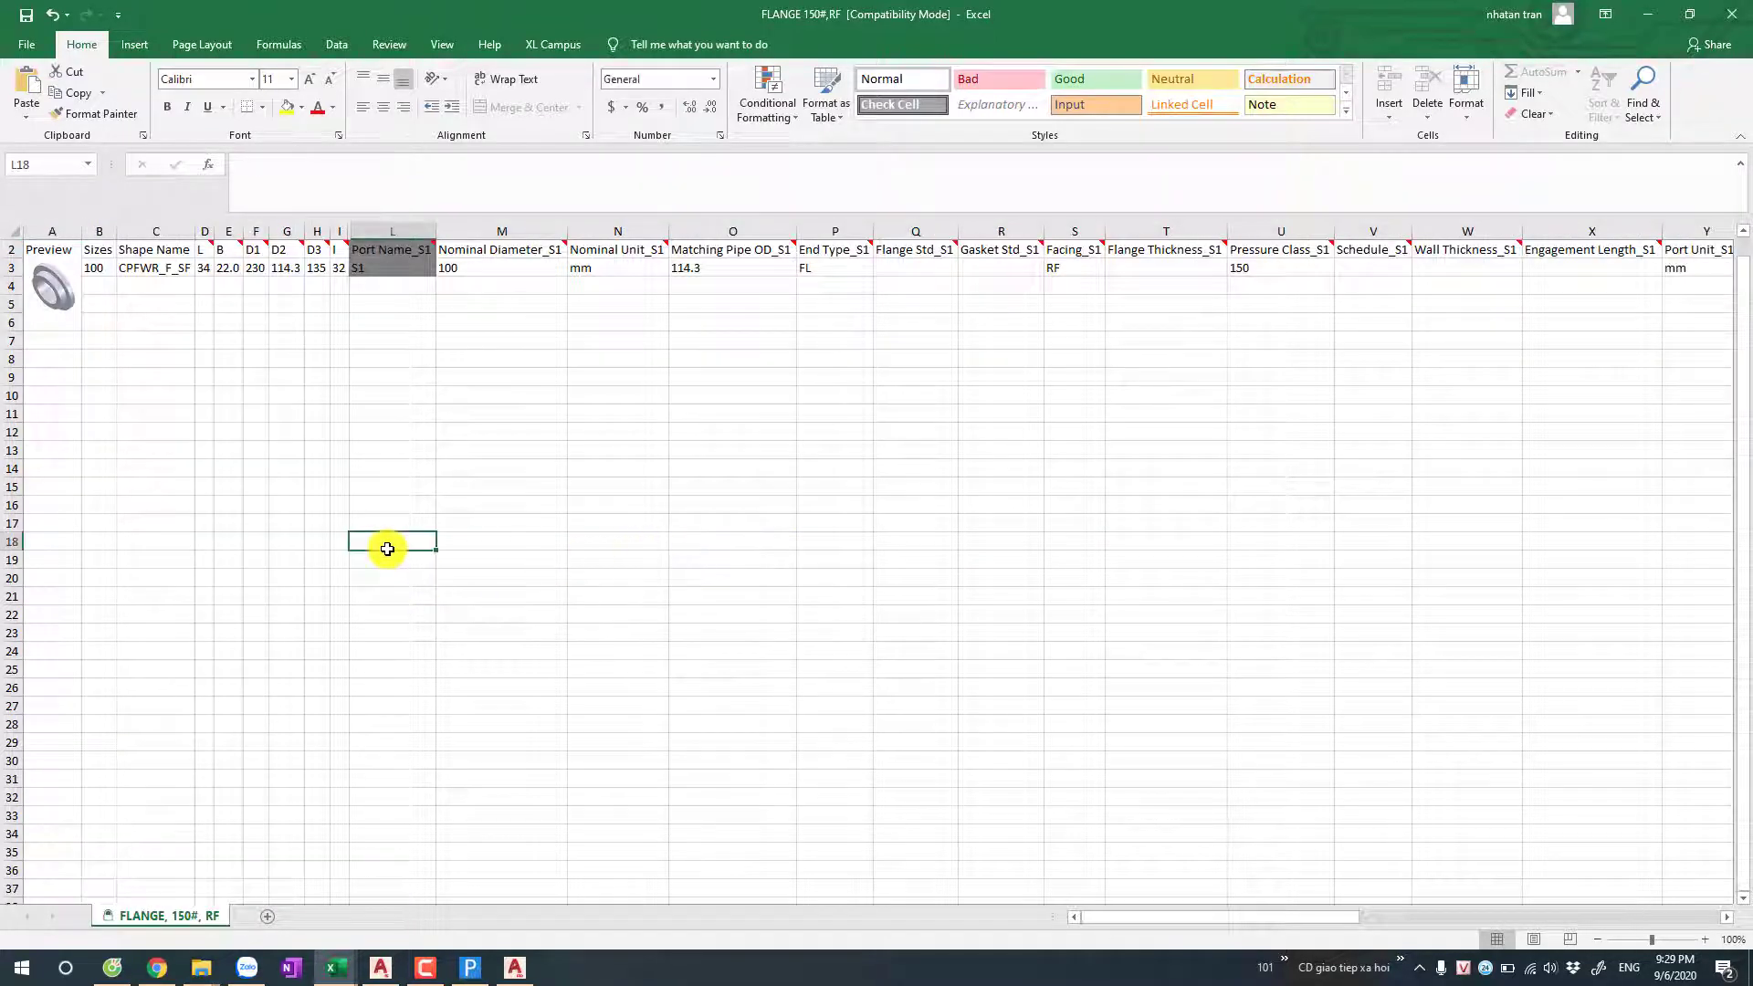
Step: Fill header cells D2 through I2 with yellow
left_click(103, 266)
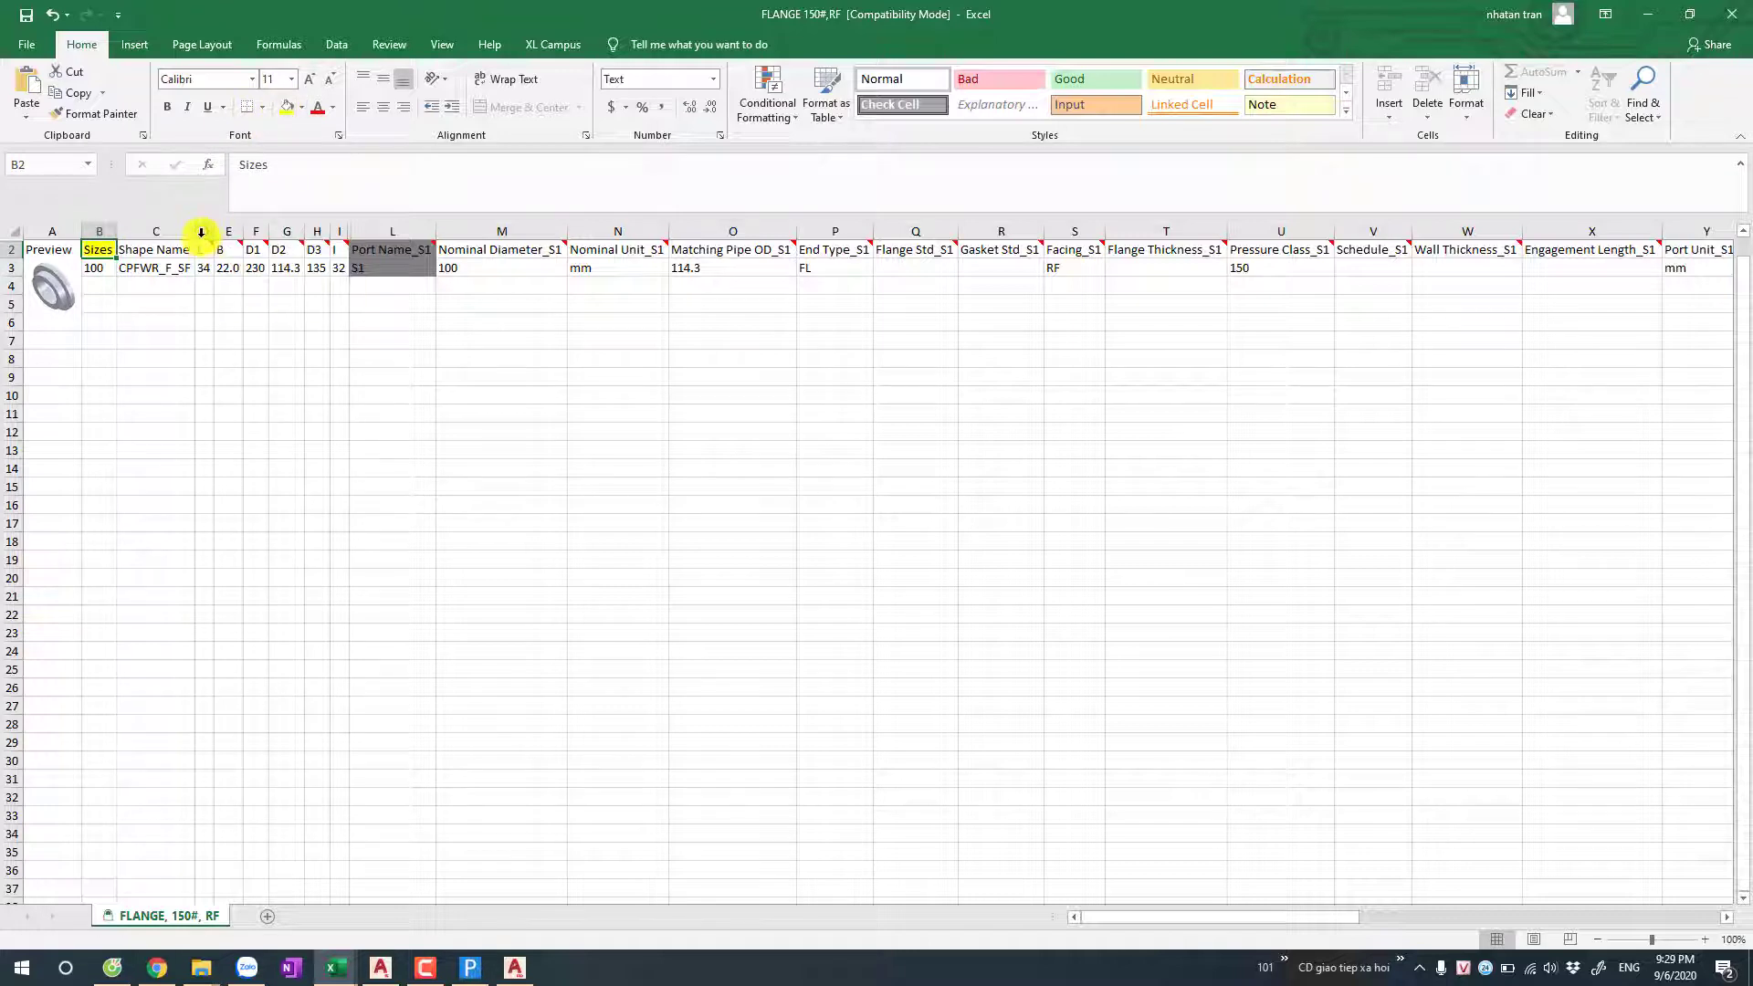
left_click_drag(204, 231, 317, 229)
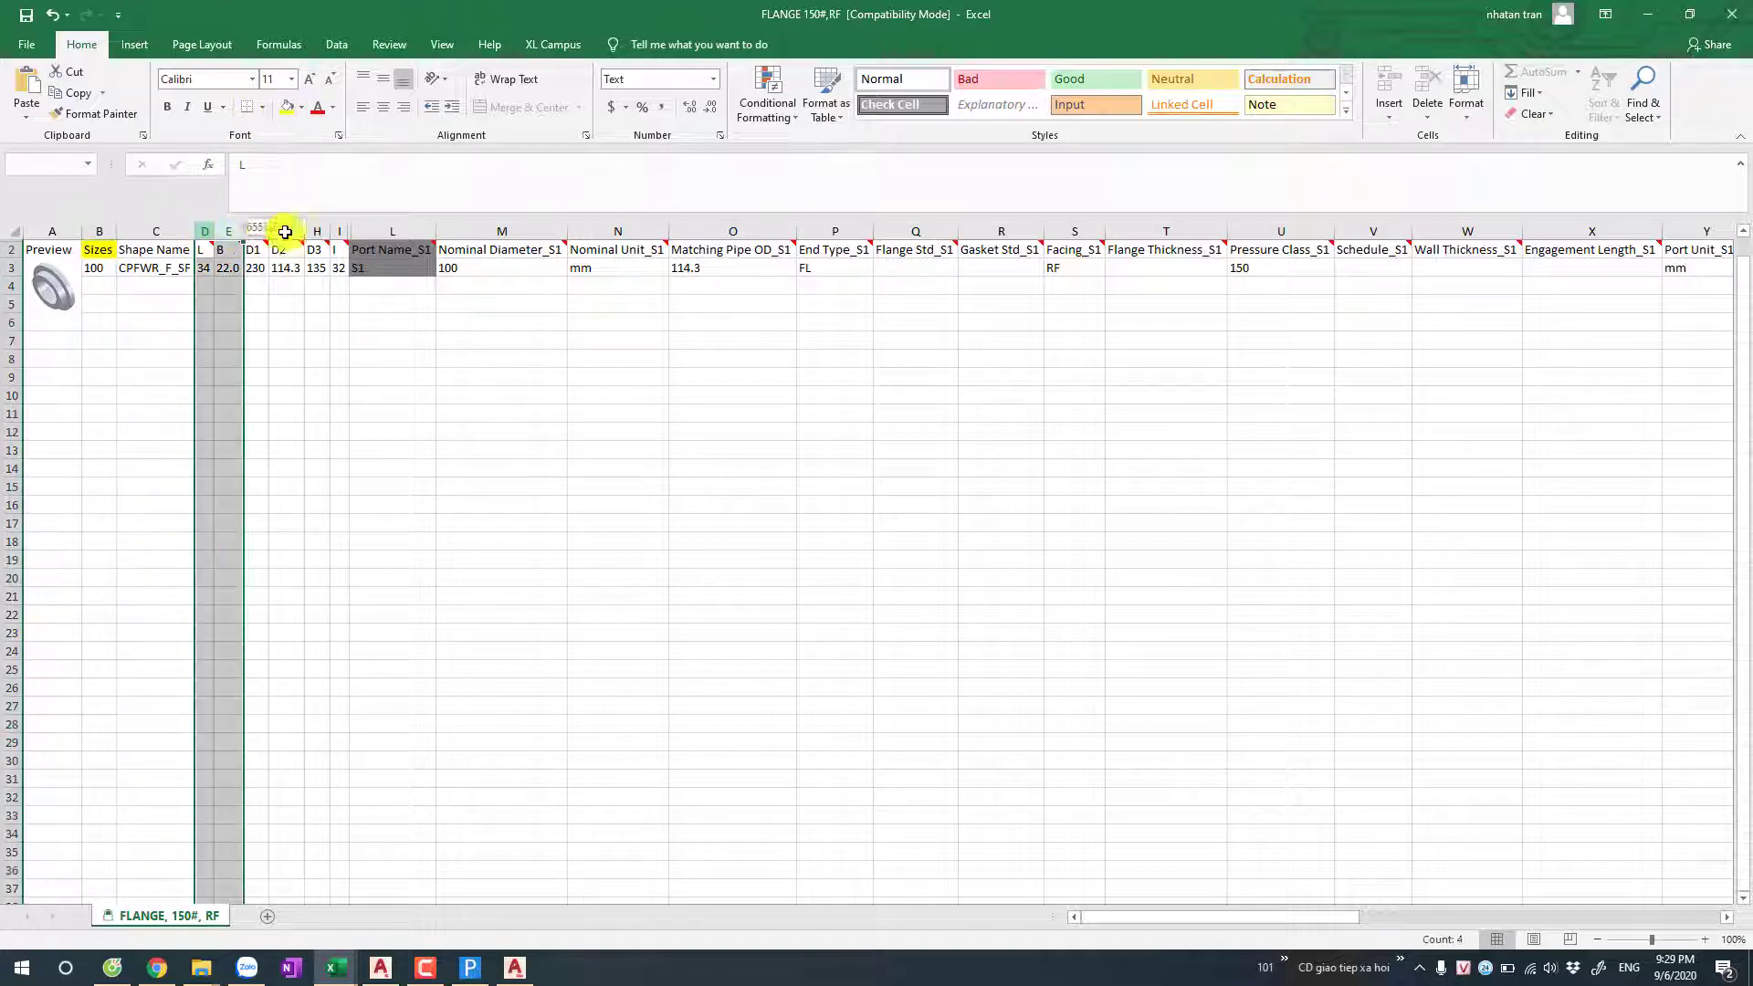
left_click(205, 231)
left_click(210, 250)
left_click_drag(210, 249, 331, 248)
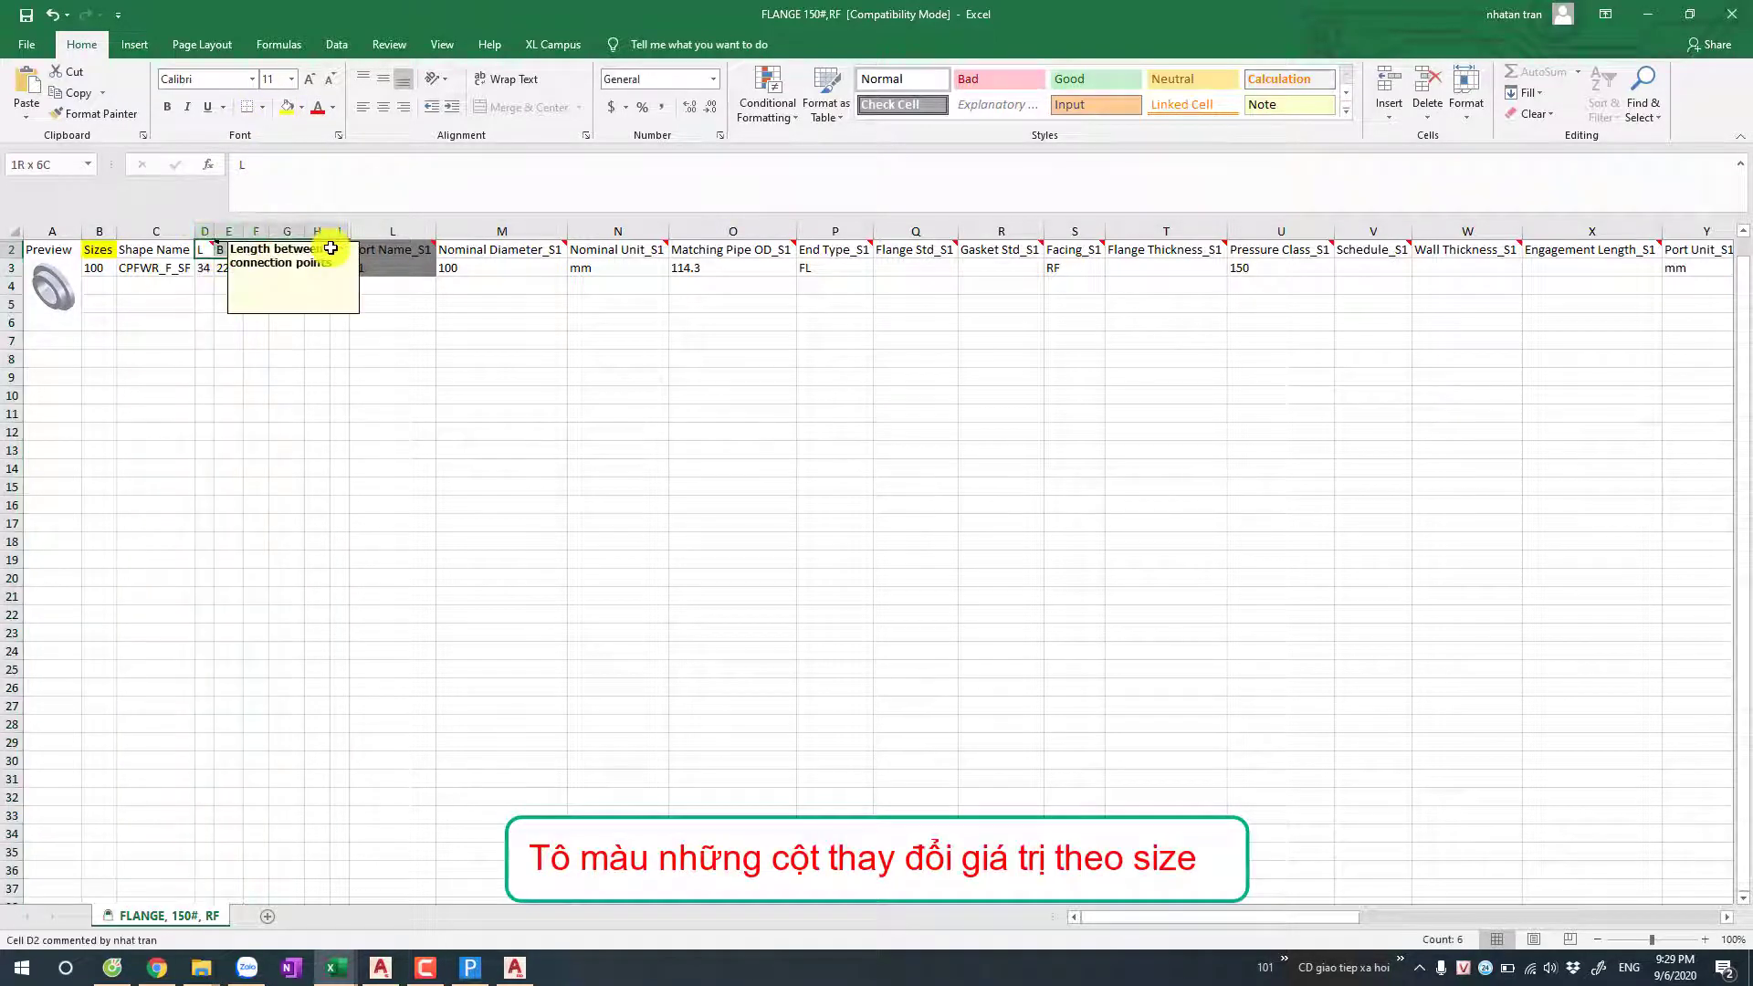
left_click(287, 107)
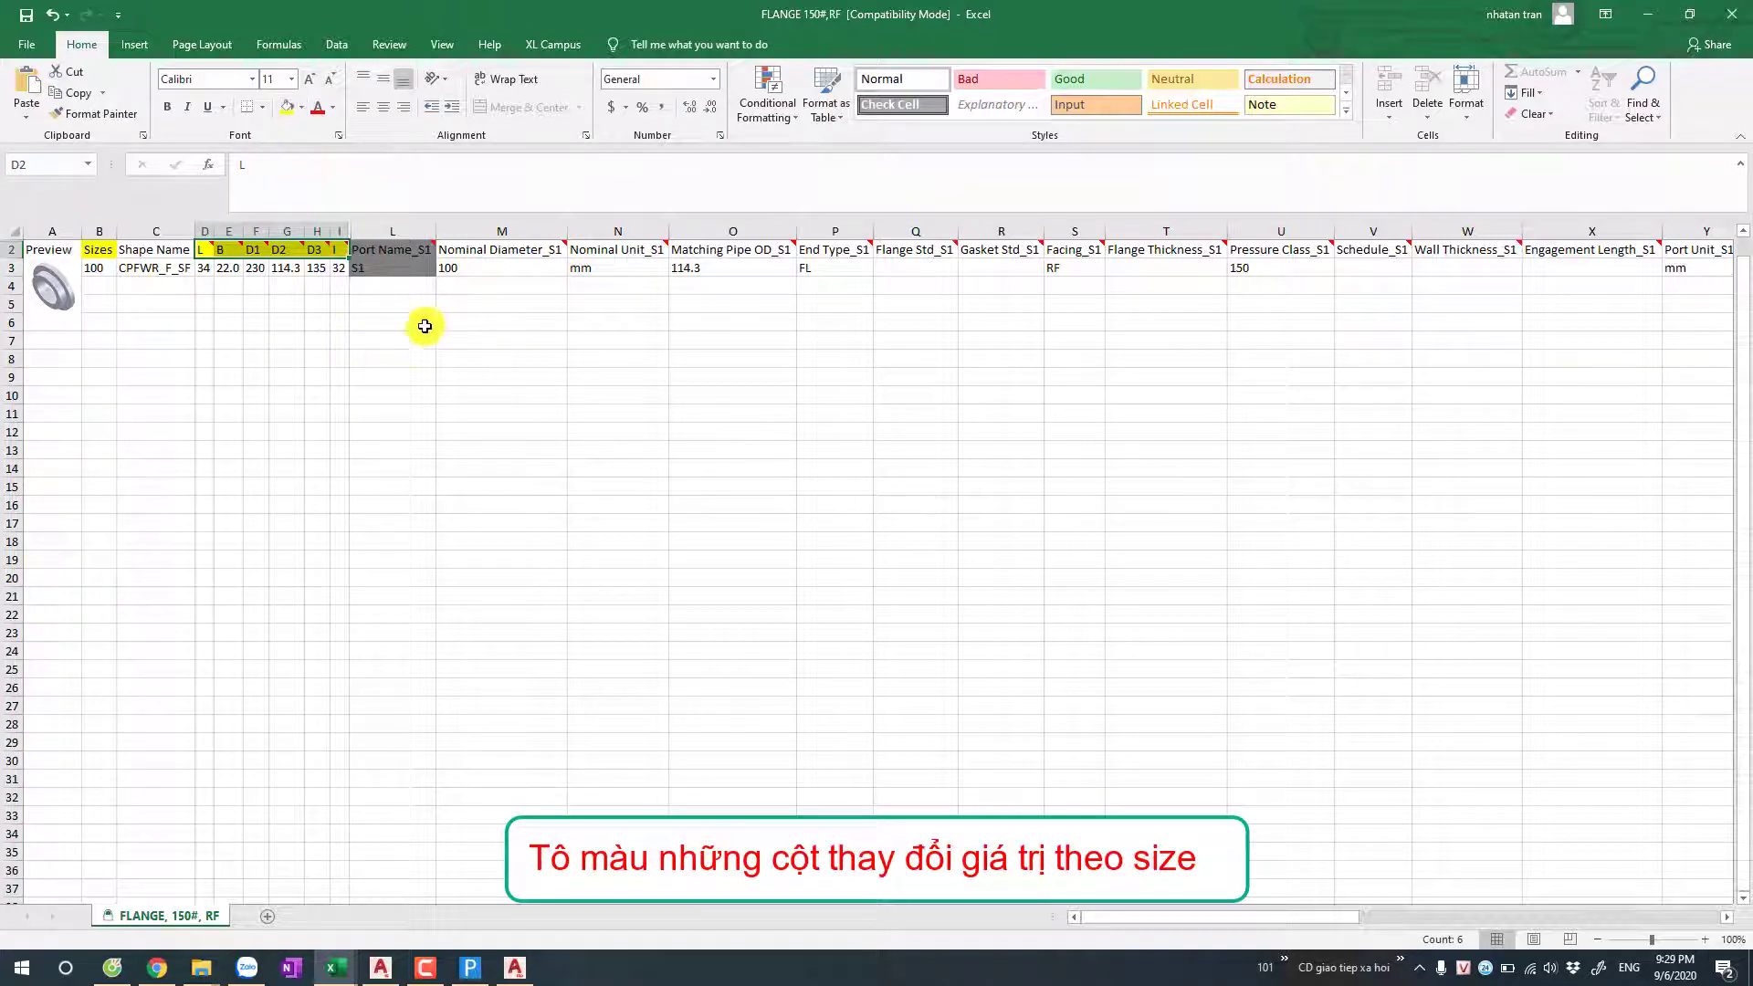
Step: Fill the Nominal Diameter_S1 and Matching Pipe OD_S1 headers yellow
left_click(501, 252)
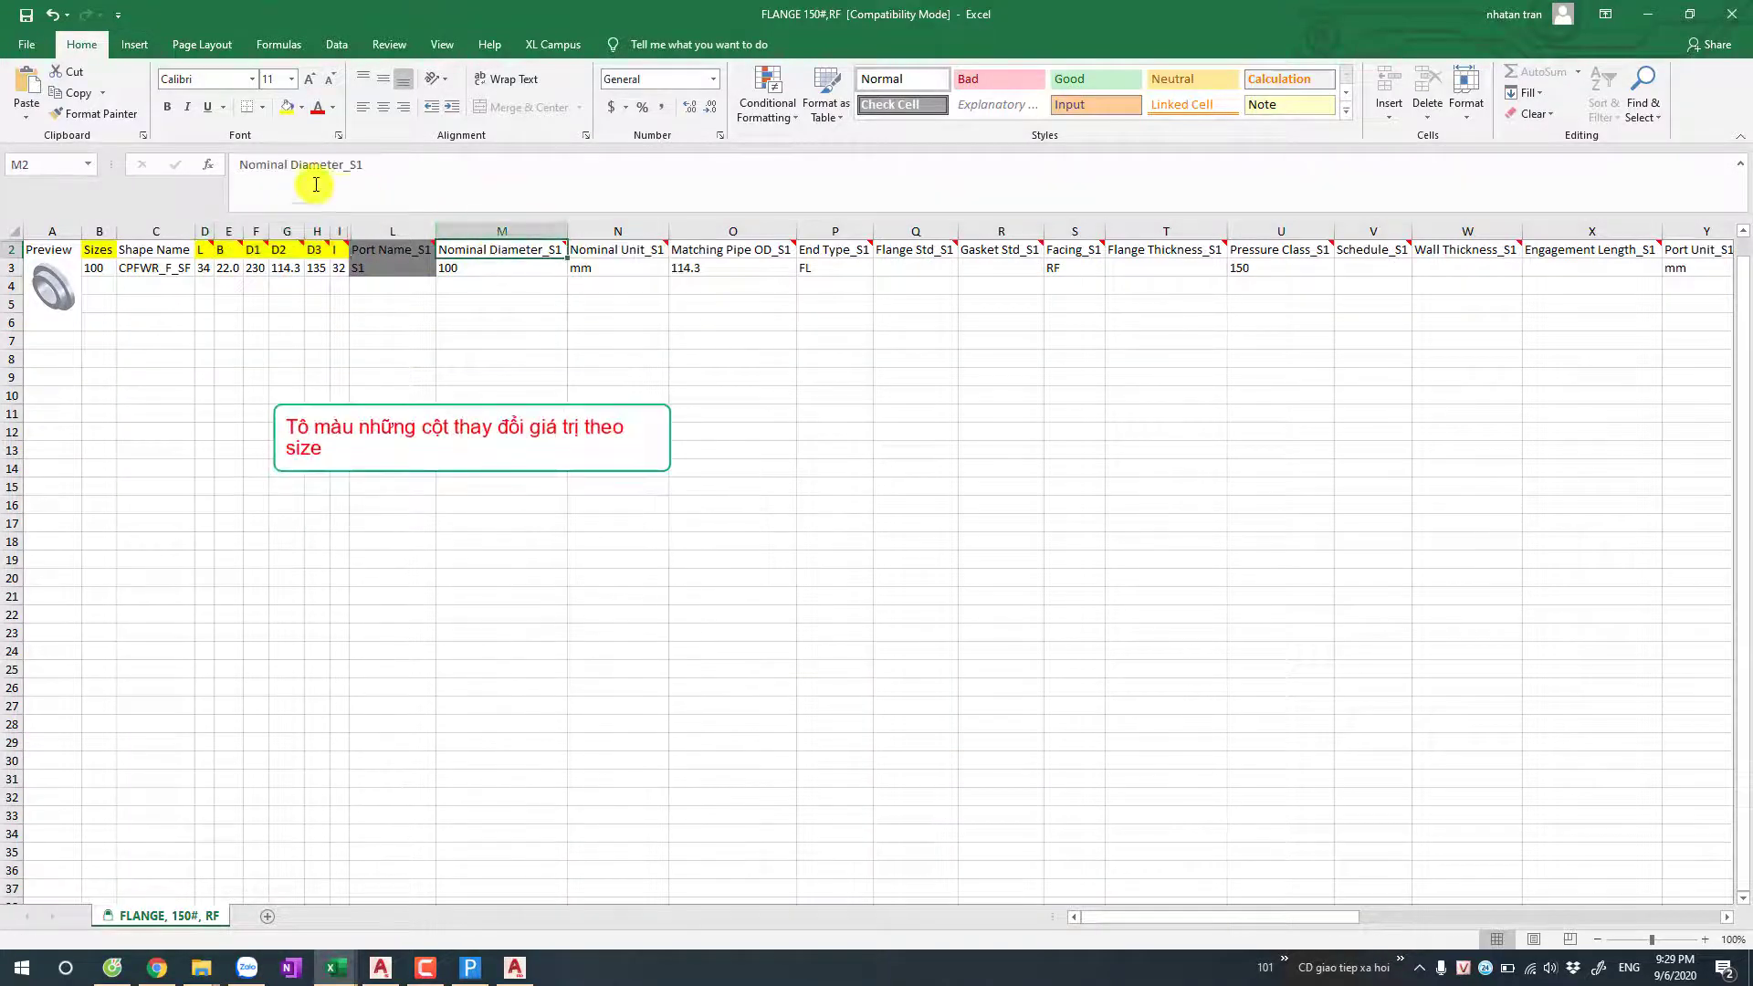
left_click(284, 111)
left_click(684, 252)
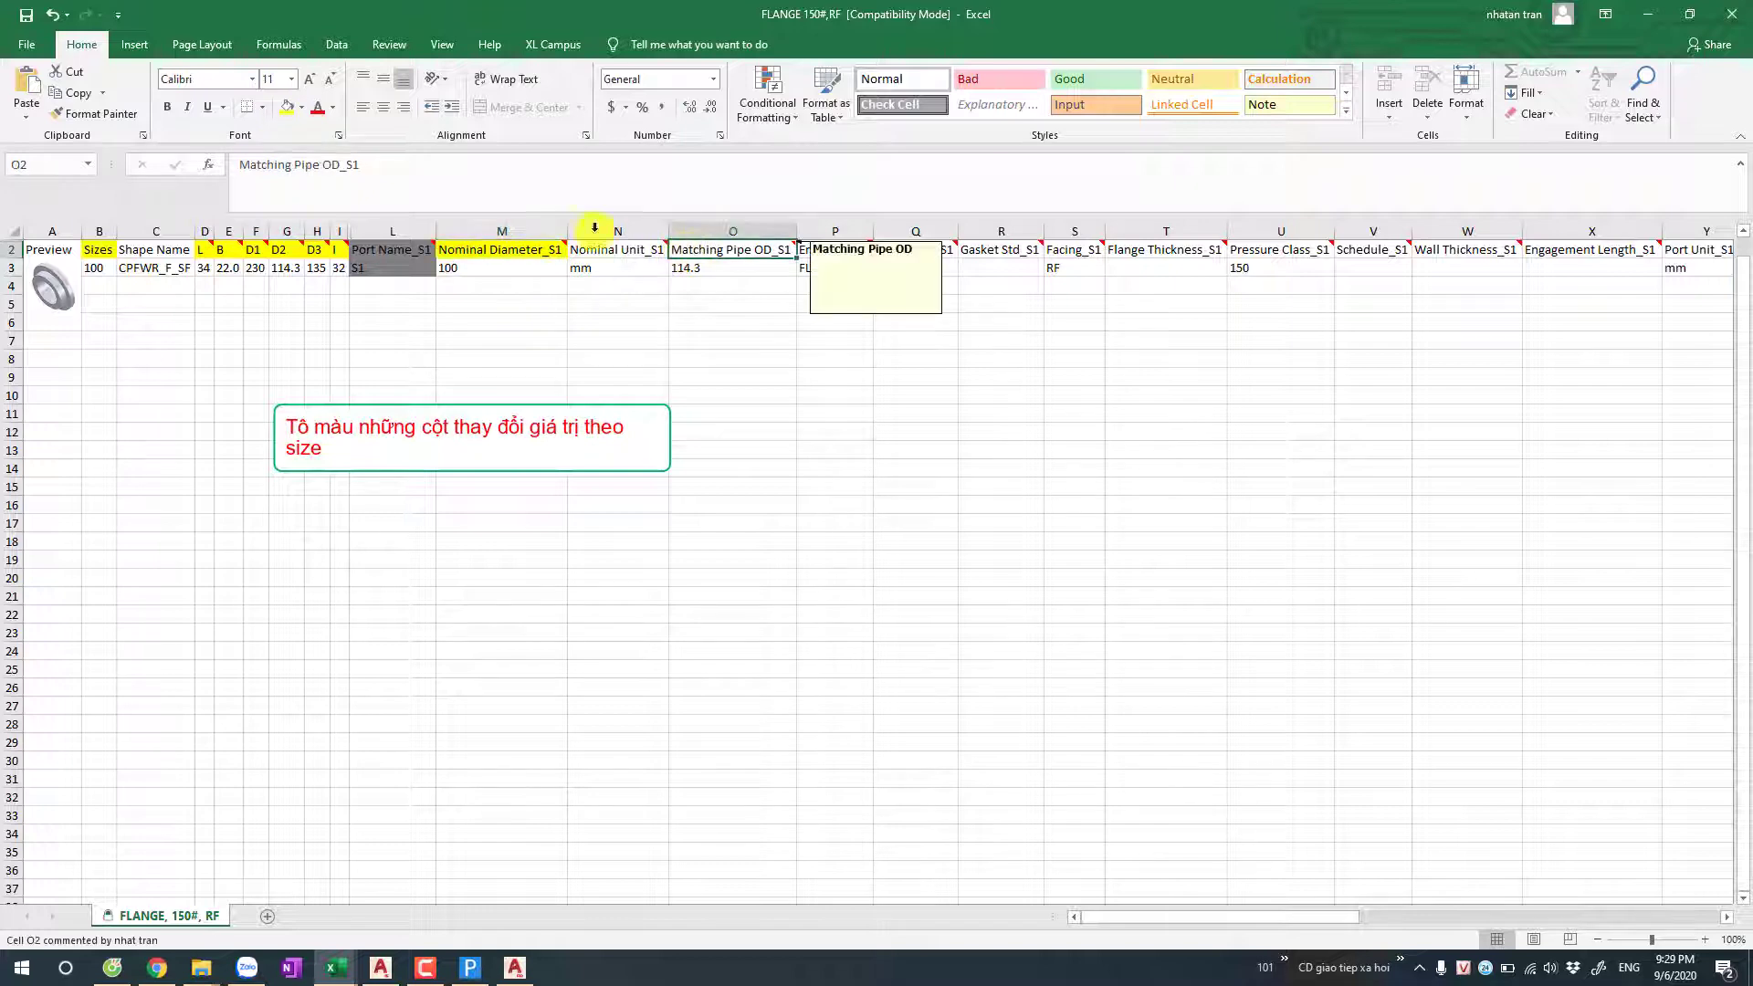
left_click(284, 110)
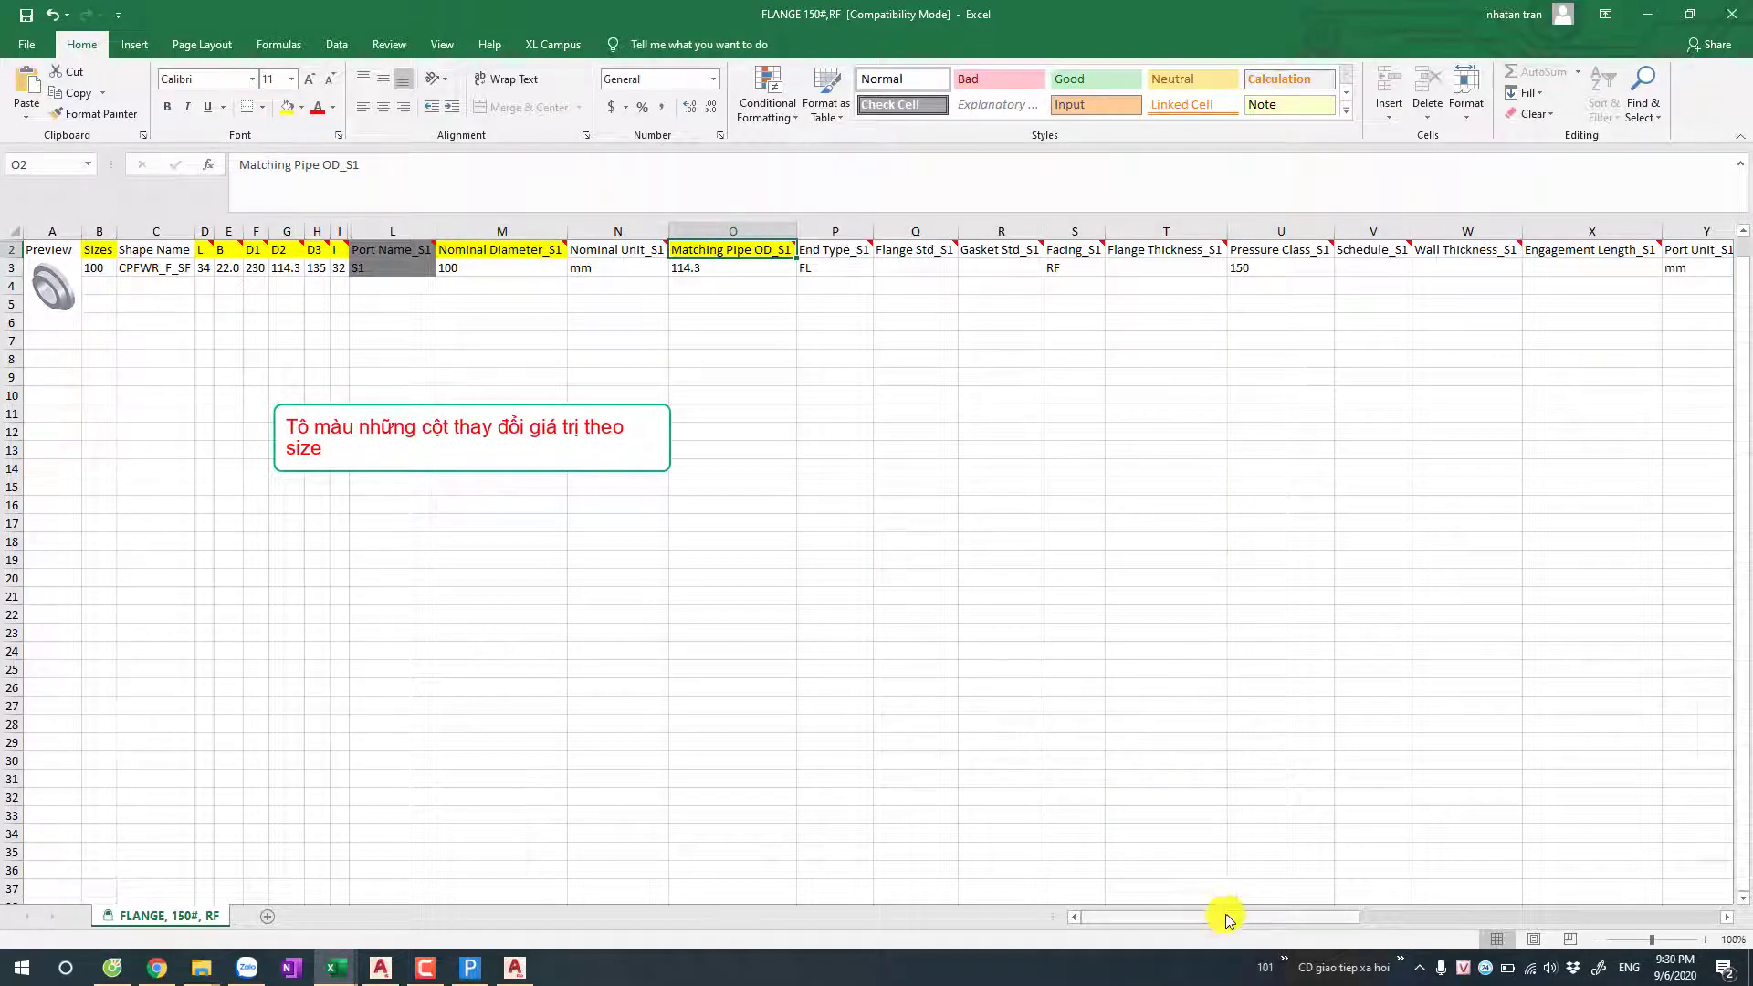
Step: Fill the Nominal Diameter_S2 and Matching Pipe OD_S2 headers yellow
left_click_drag(1227, 918, 1322, 916)
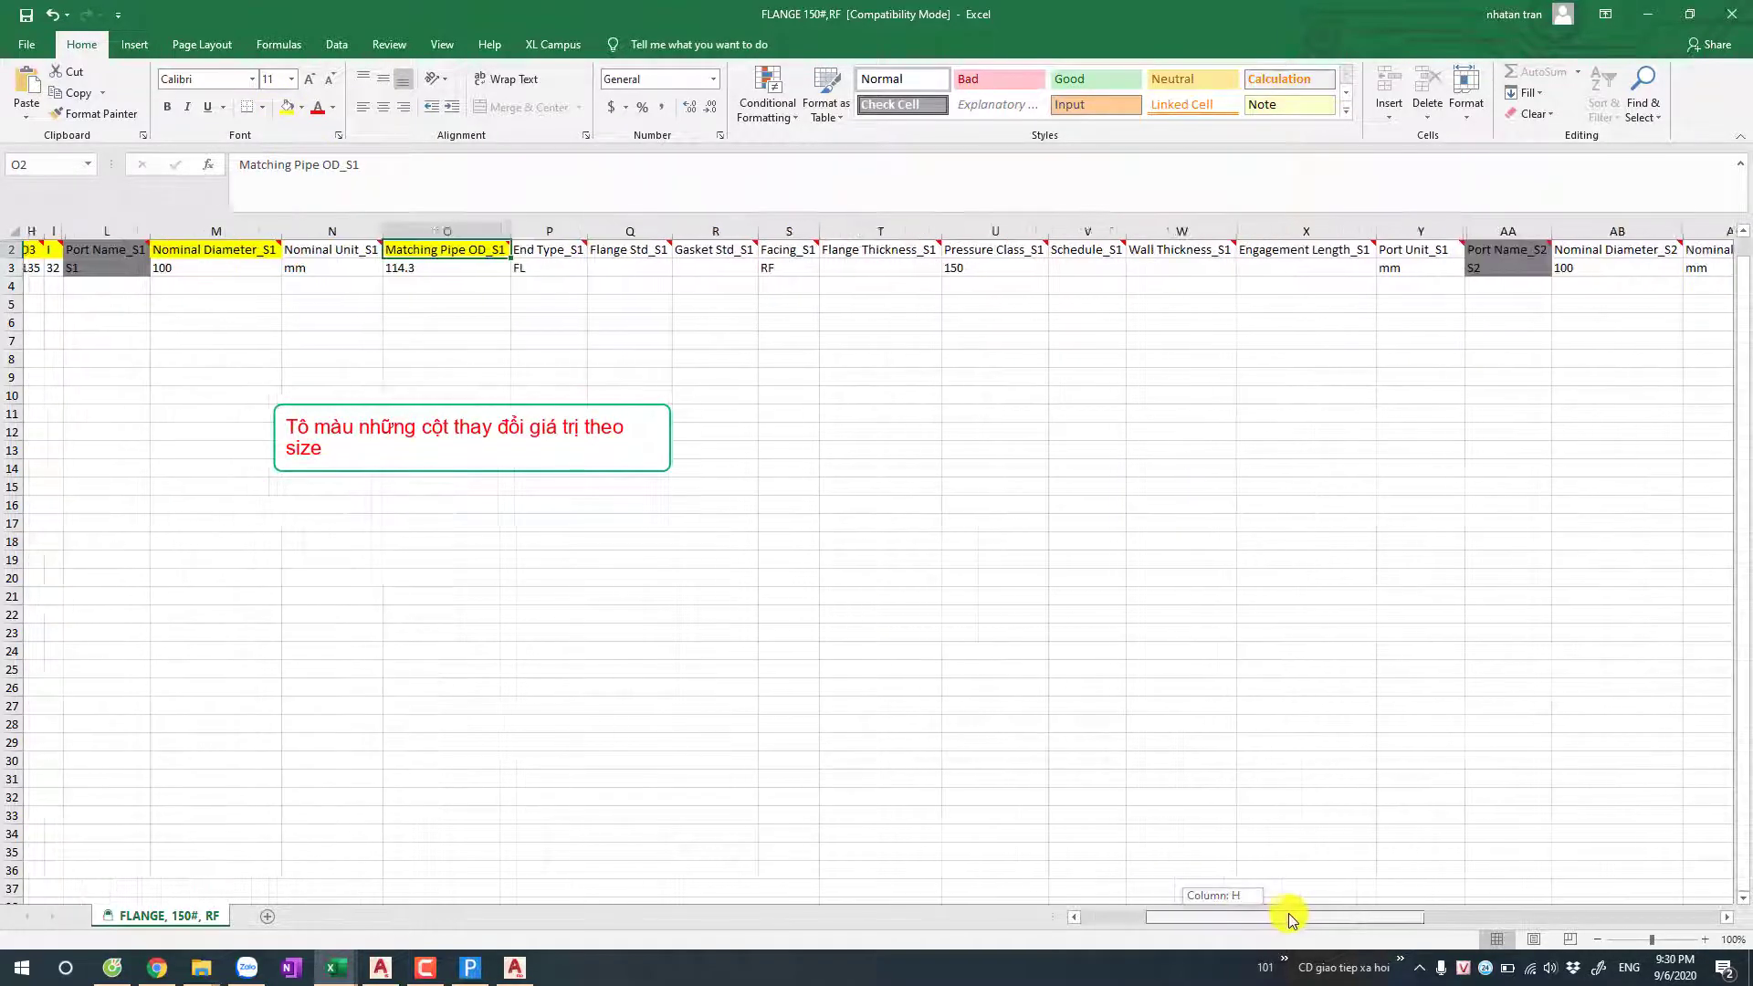
left_click(1556, 249)
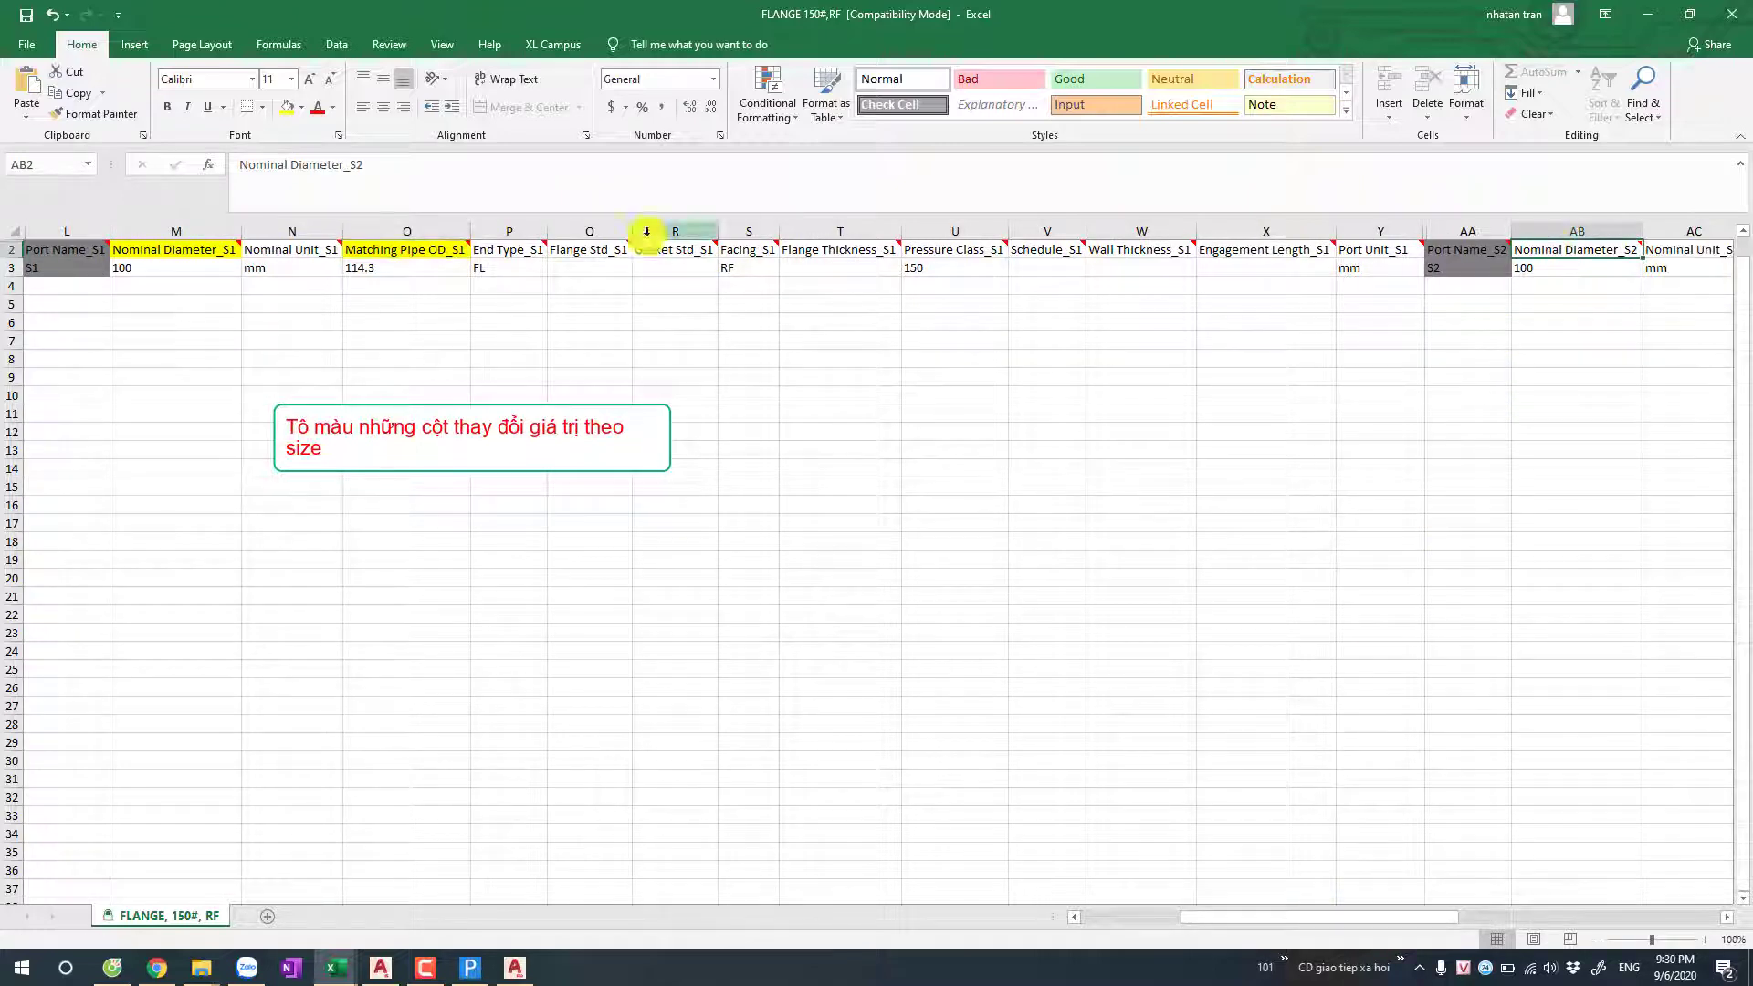
left_click(286, 109)
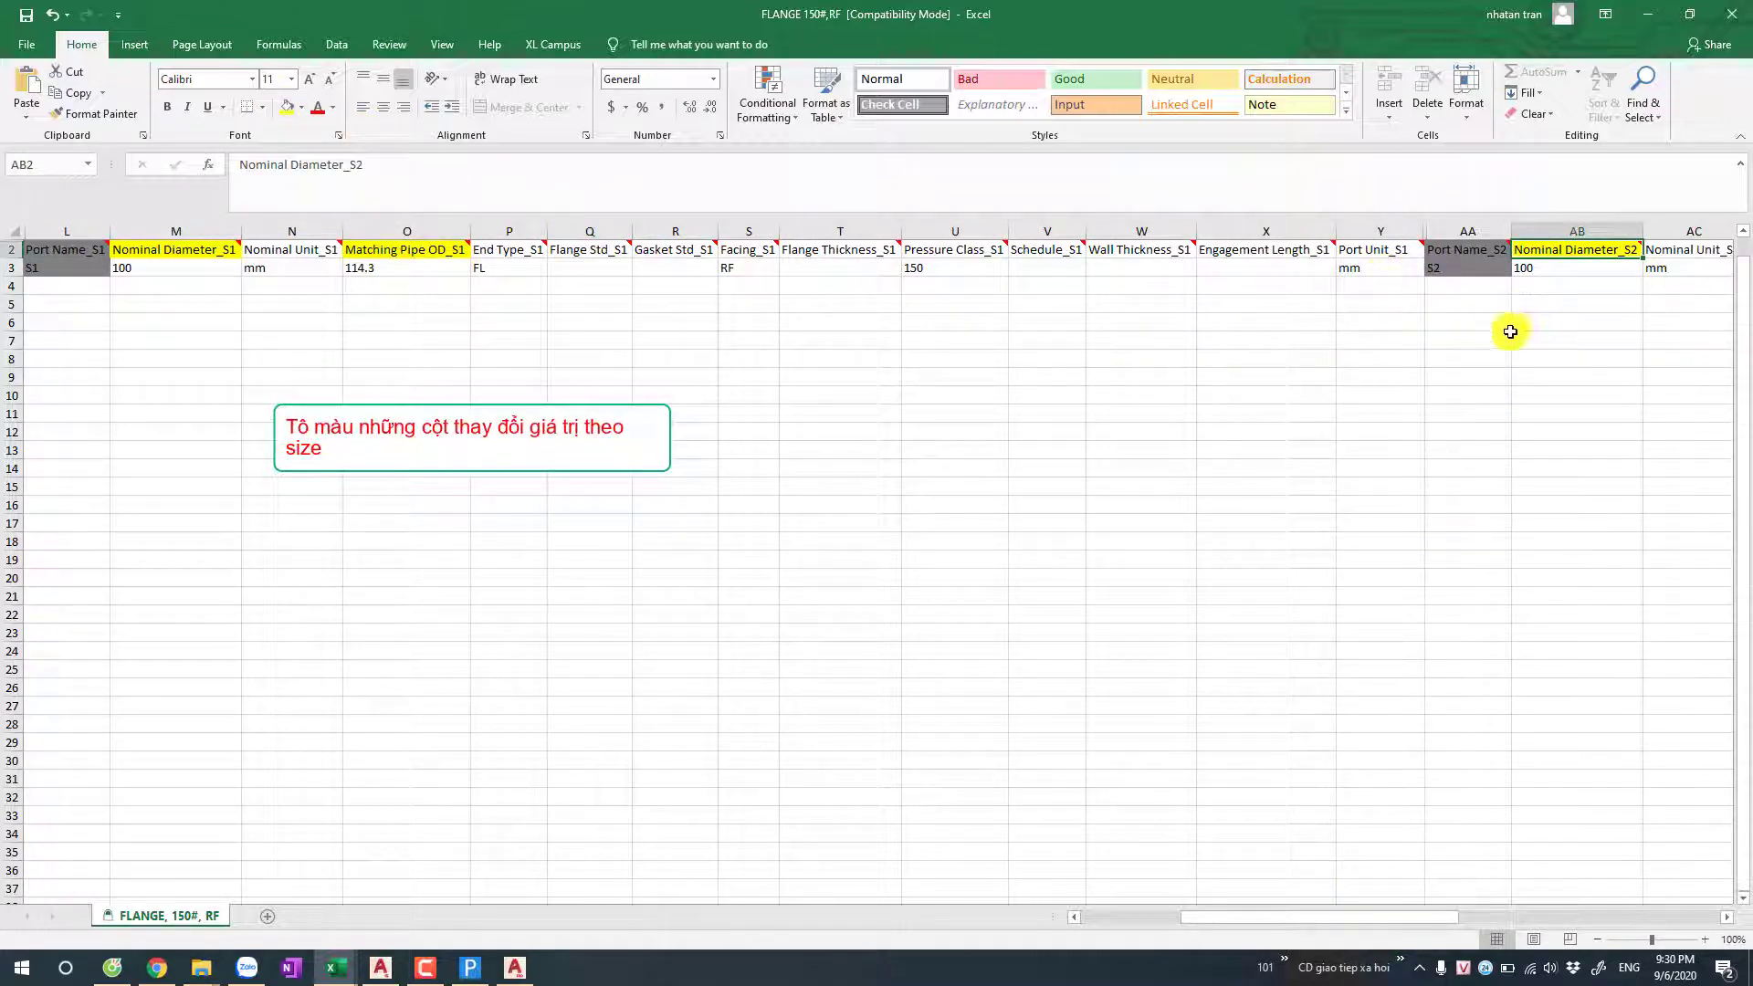
left_click_drag(1437, 917, 1559, 913)
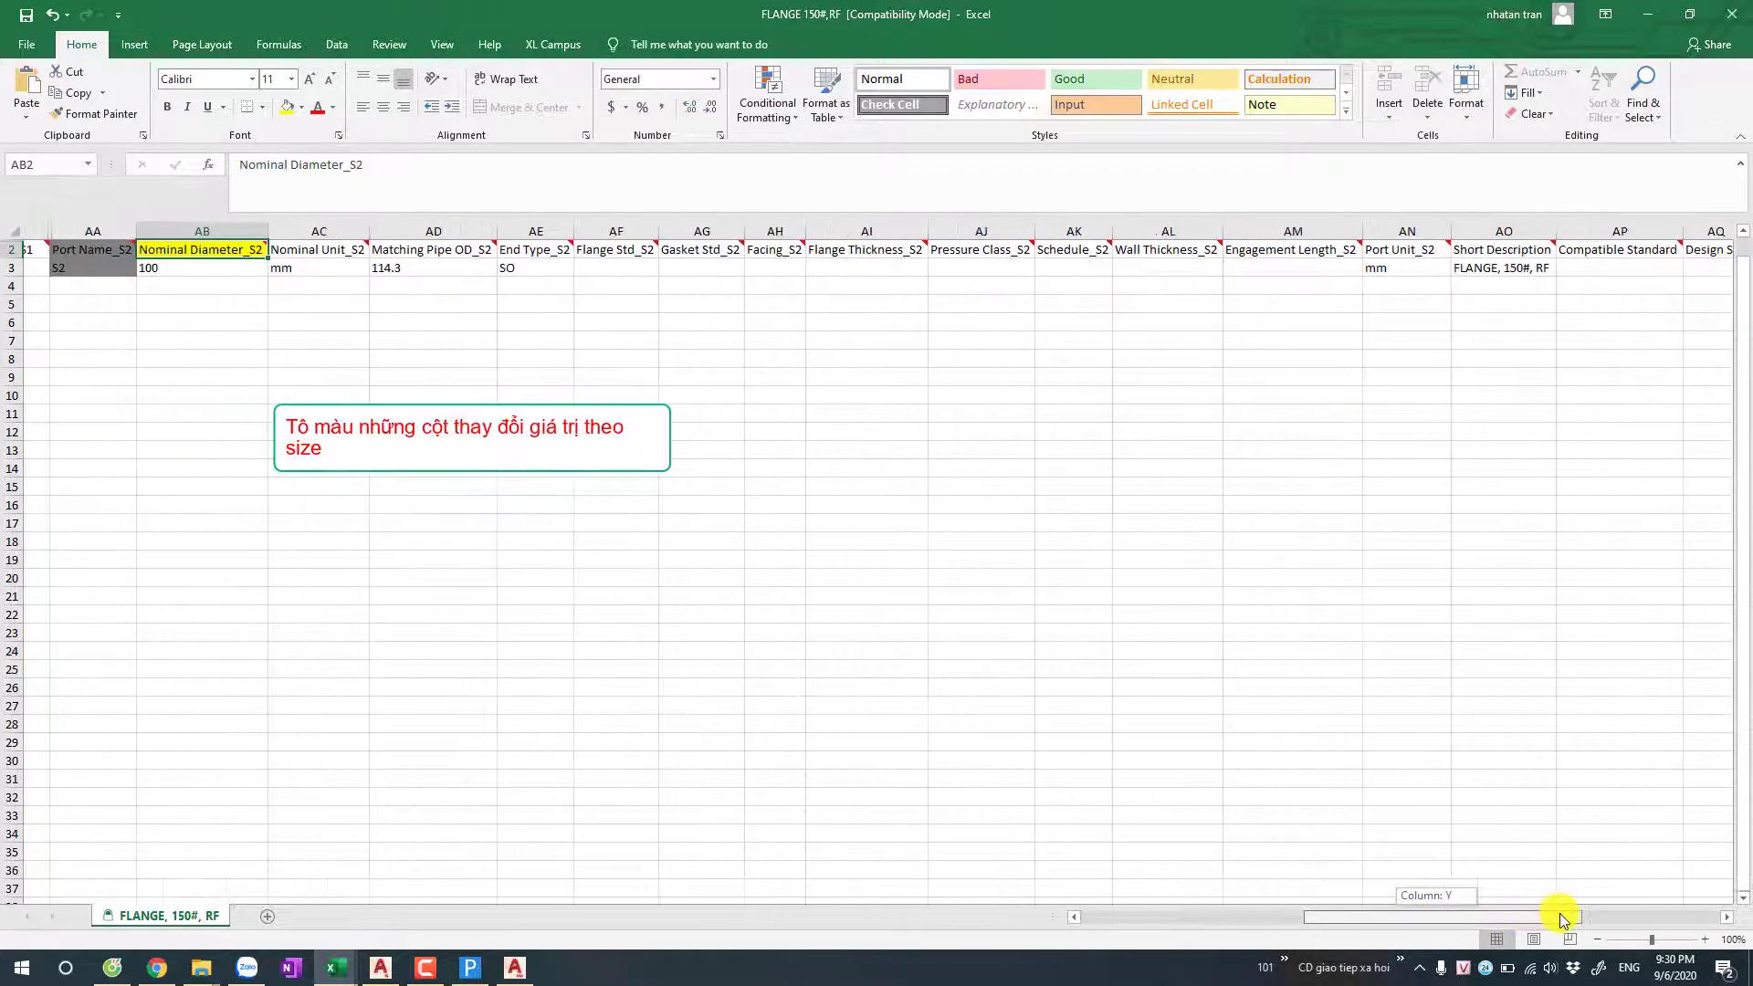
left_click(416, 250)
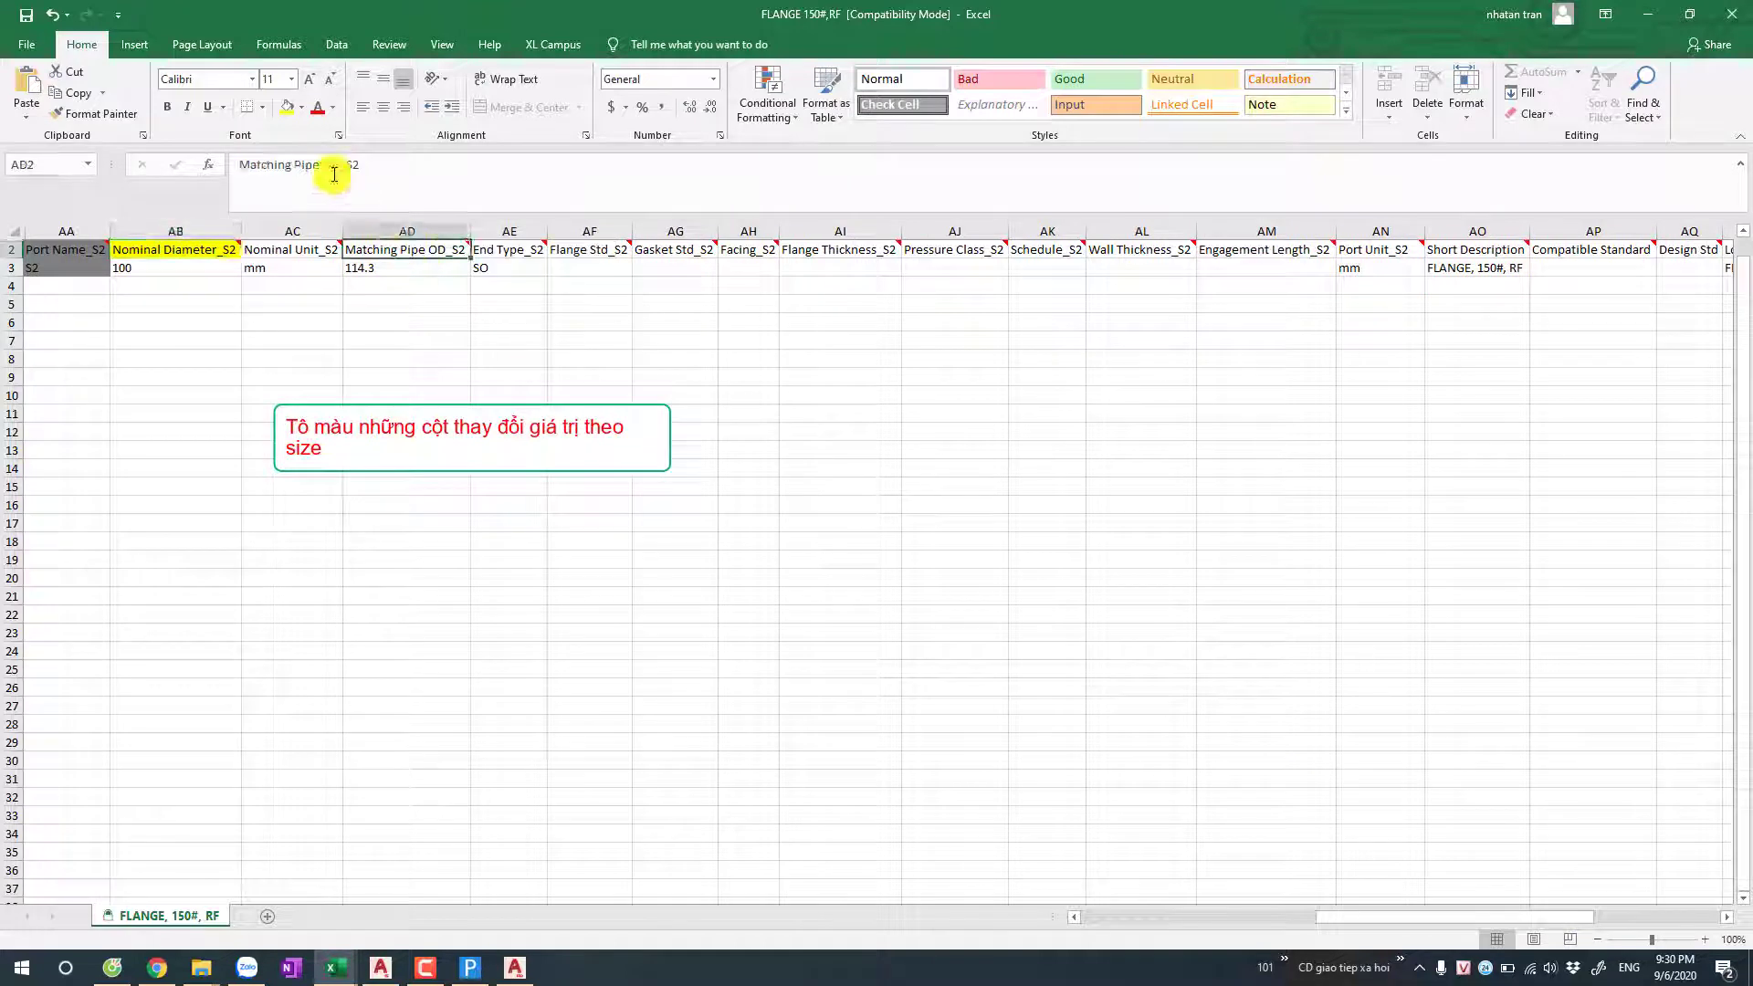
left_click(287, 109)
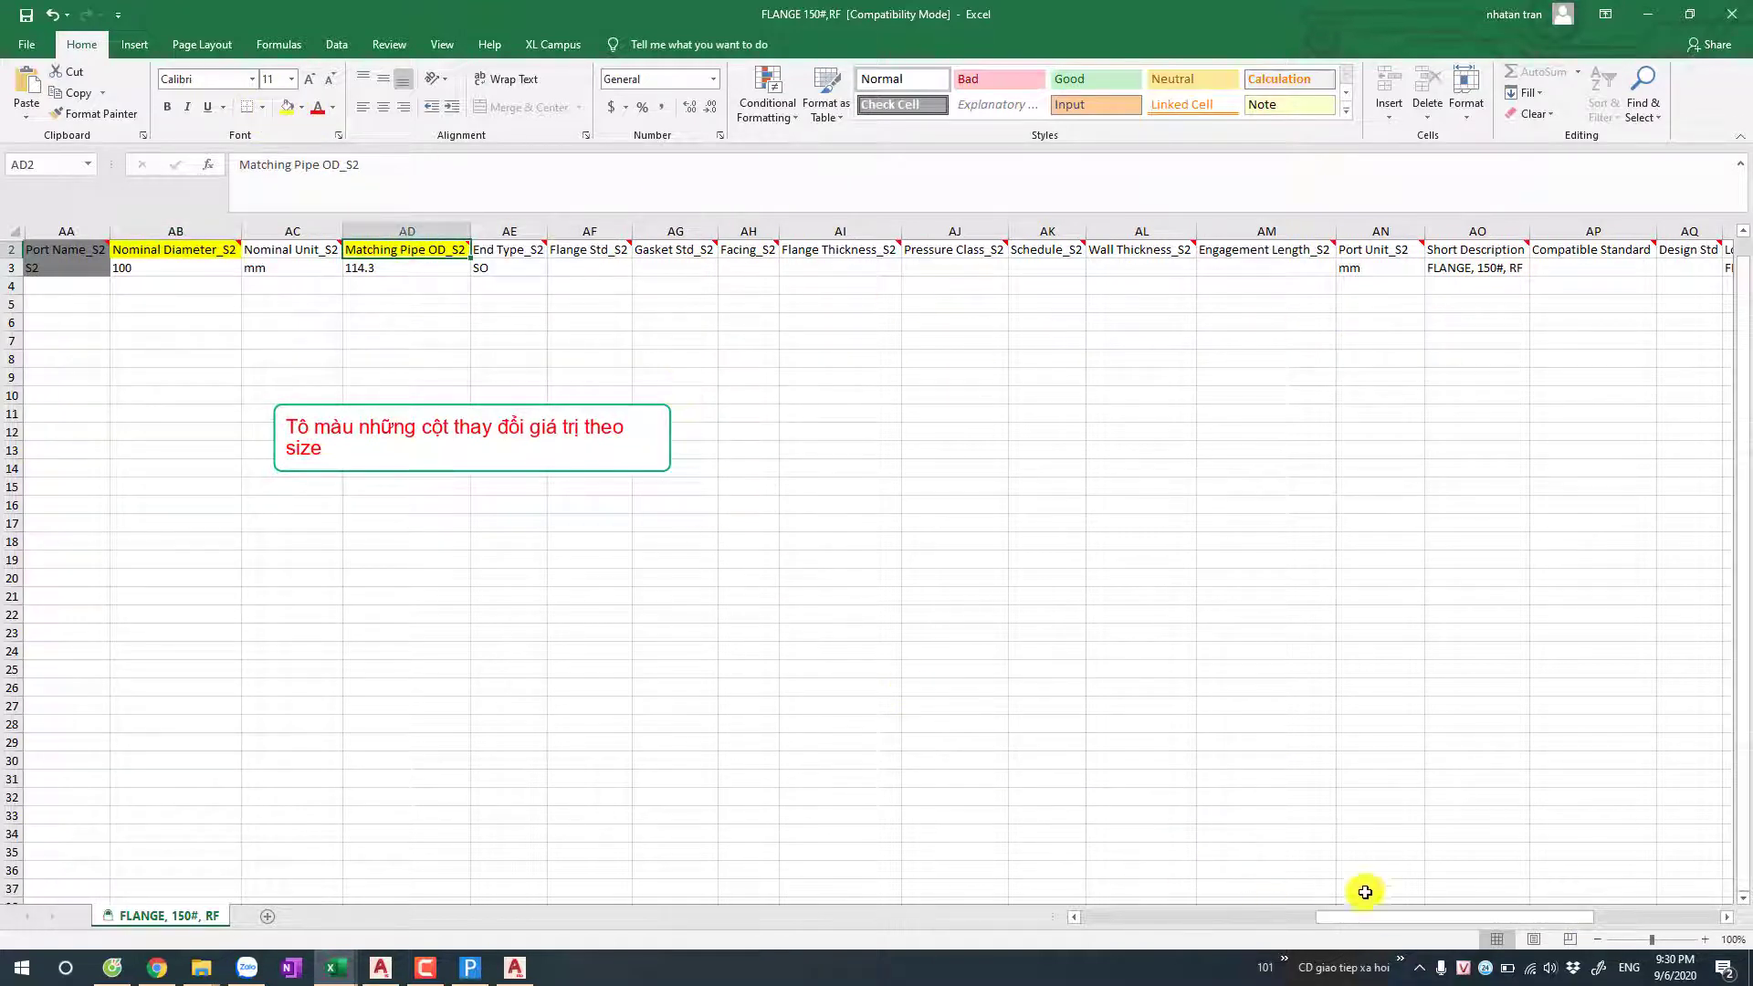
mouse_move(1398, 918)
left_mouse_down()
mouse_move(1544, 917)
mouse_move(1067, 920)
left_mouse_up()
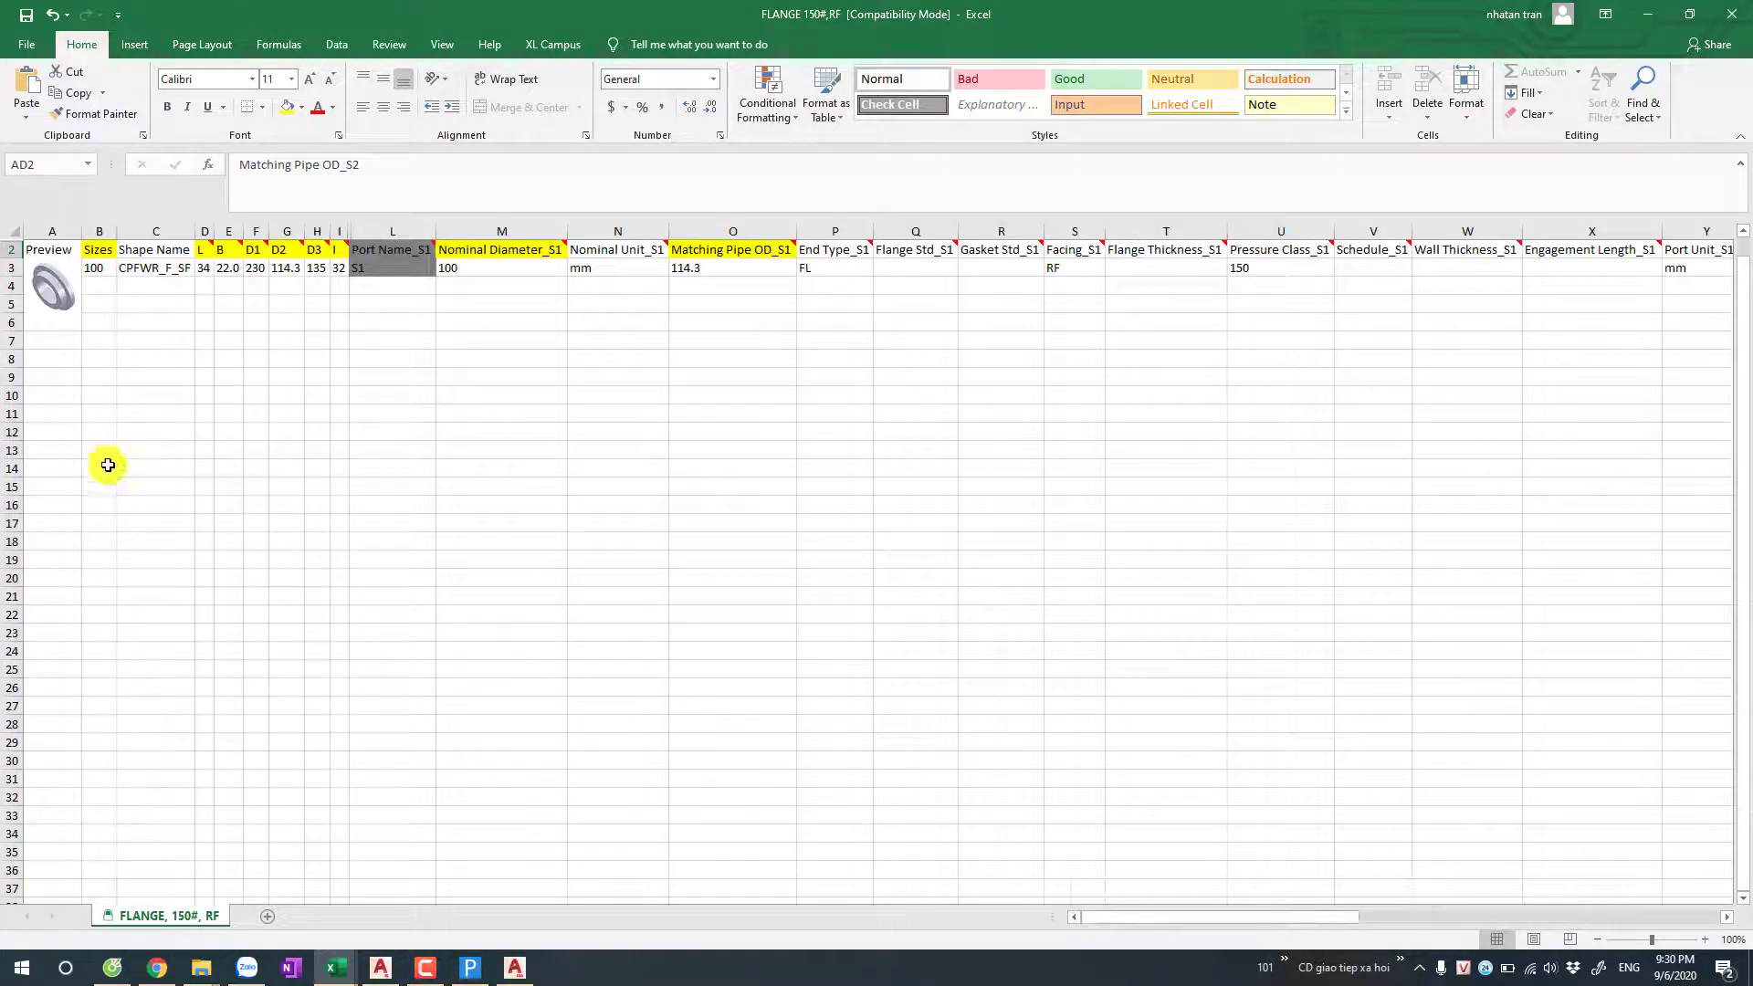
Step: Copy row 3 down into row 4 and set its size to 125
left_click(9, 290)
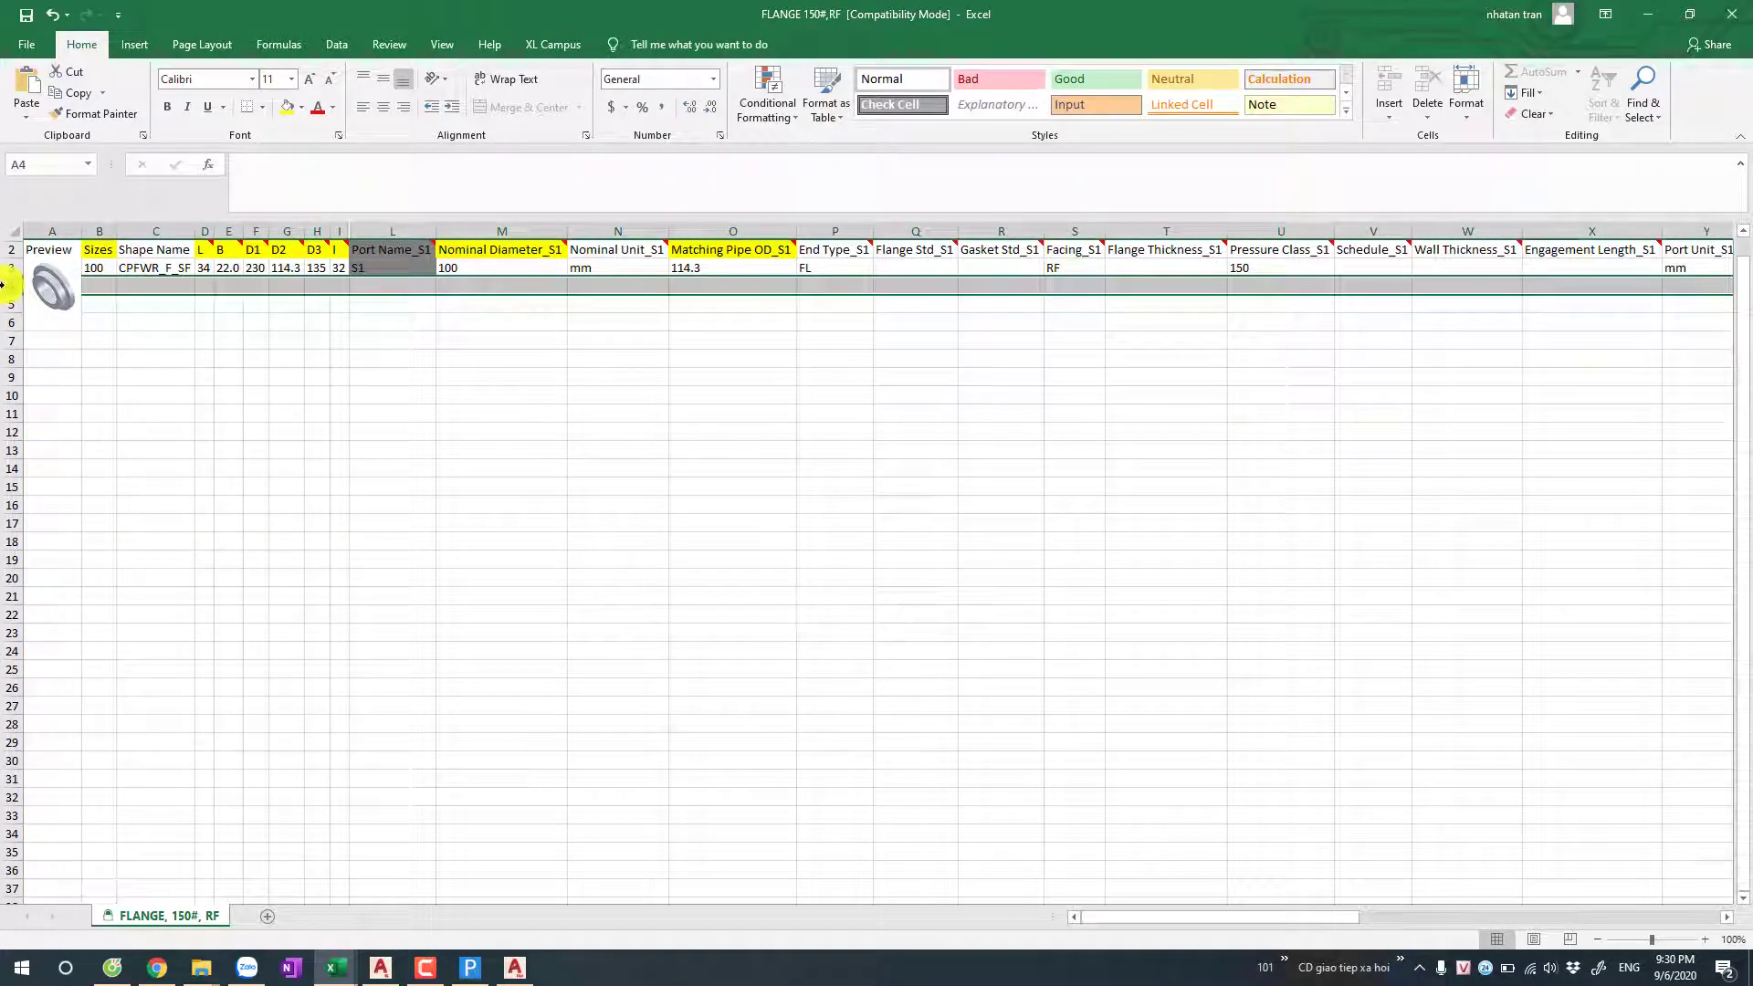
key("ctrl+d")
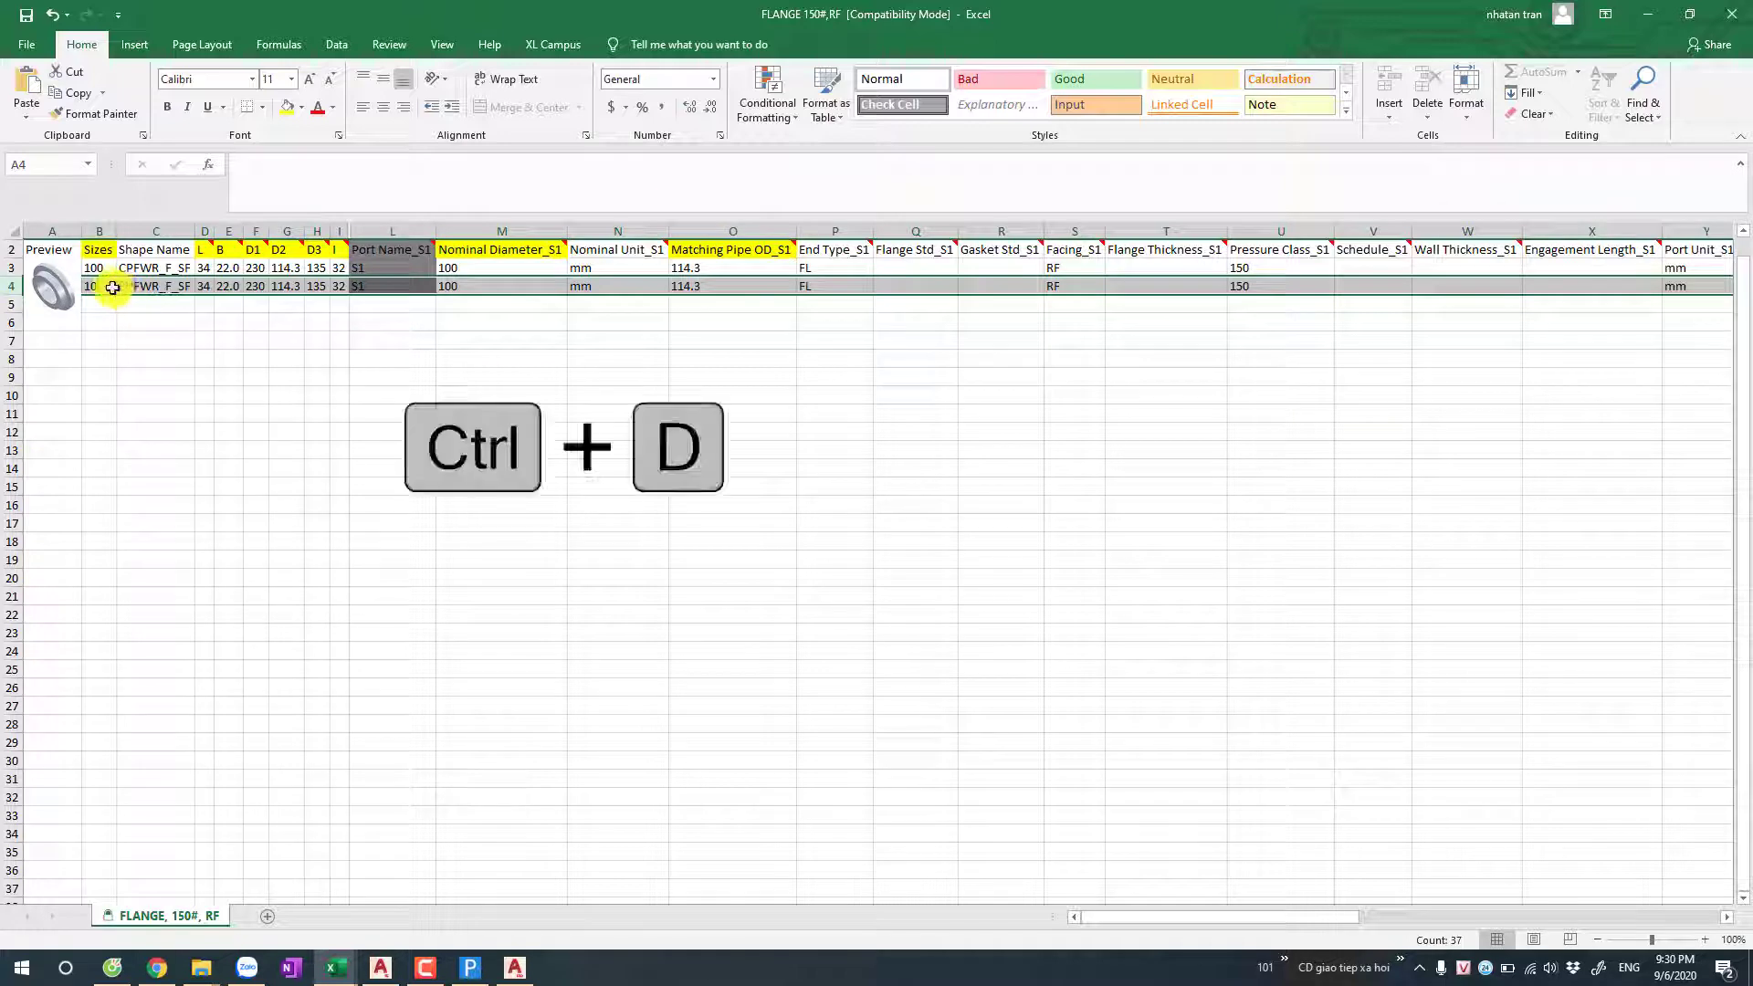
left_click(101, 289)
type("125")
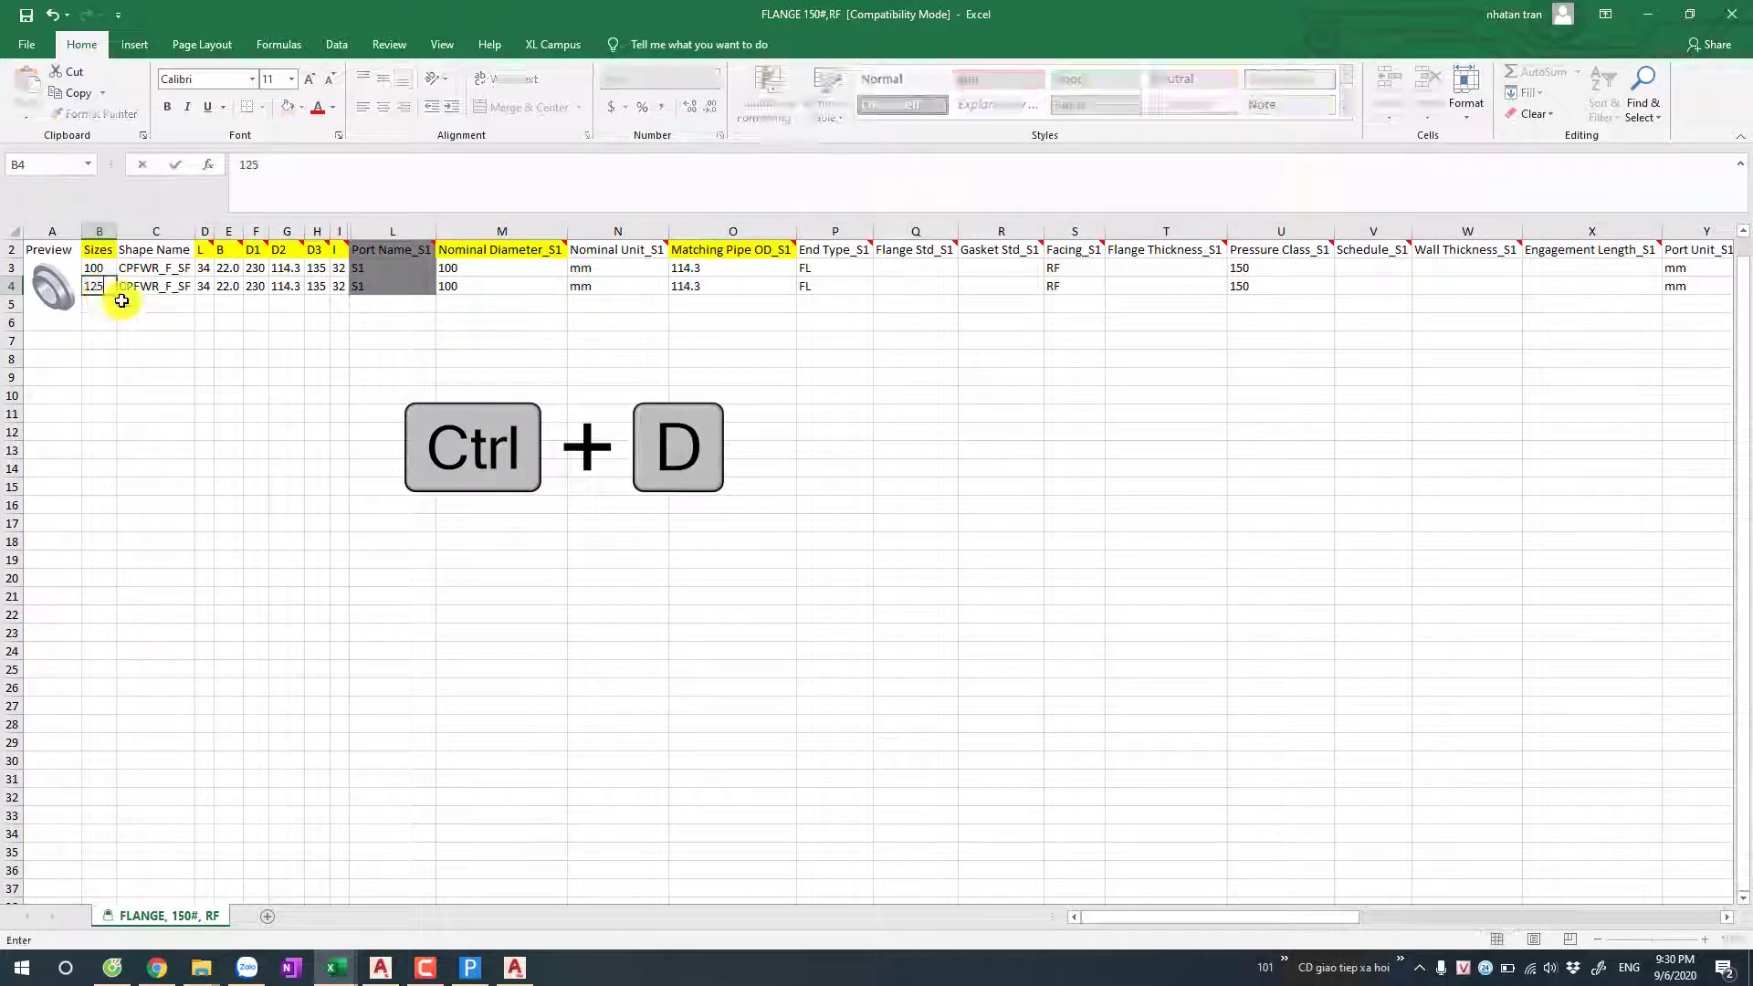
left_click(203, 301)
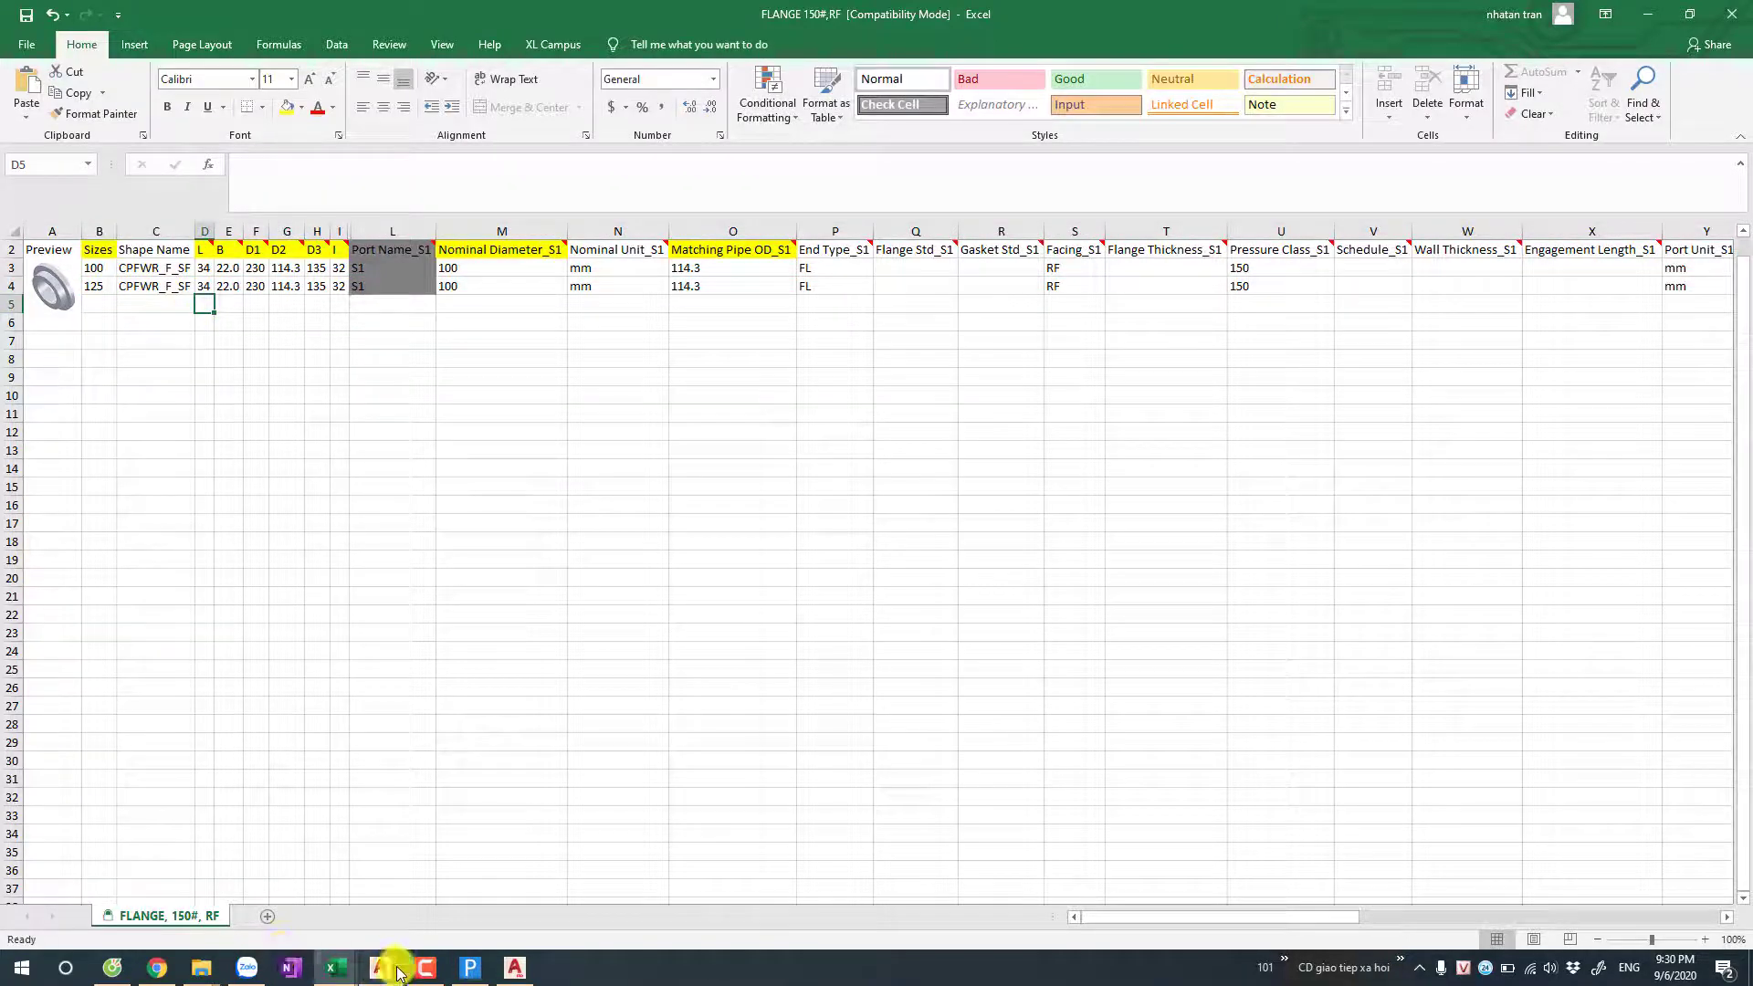
Step: Look up the 125 flange in Pipedata-Pro and enter L as 37
left_click(468, 970)
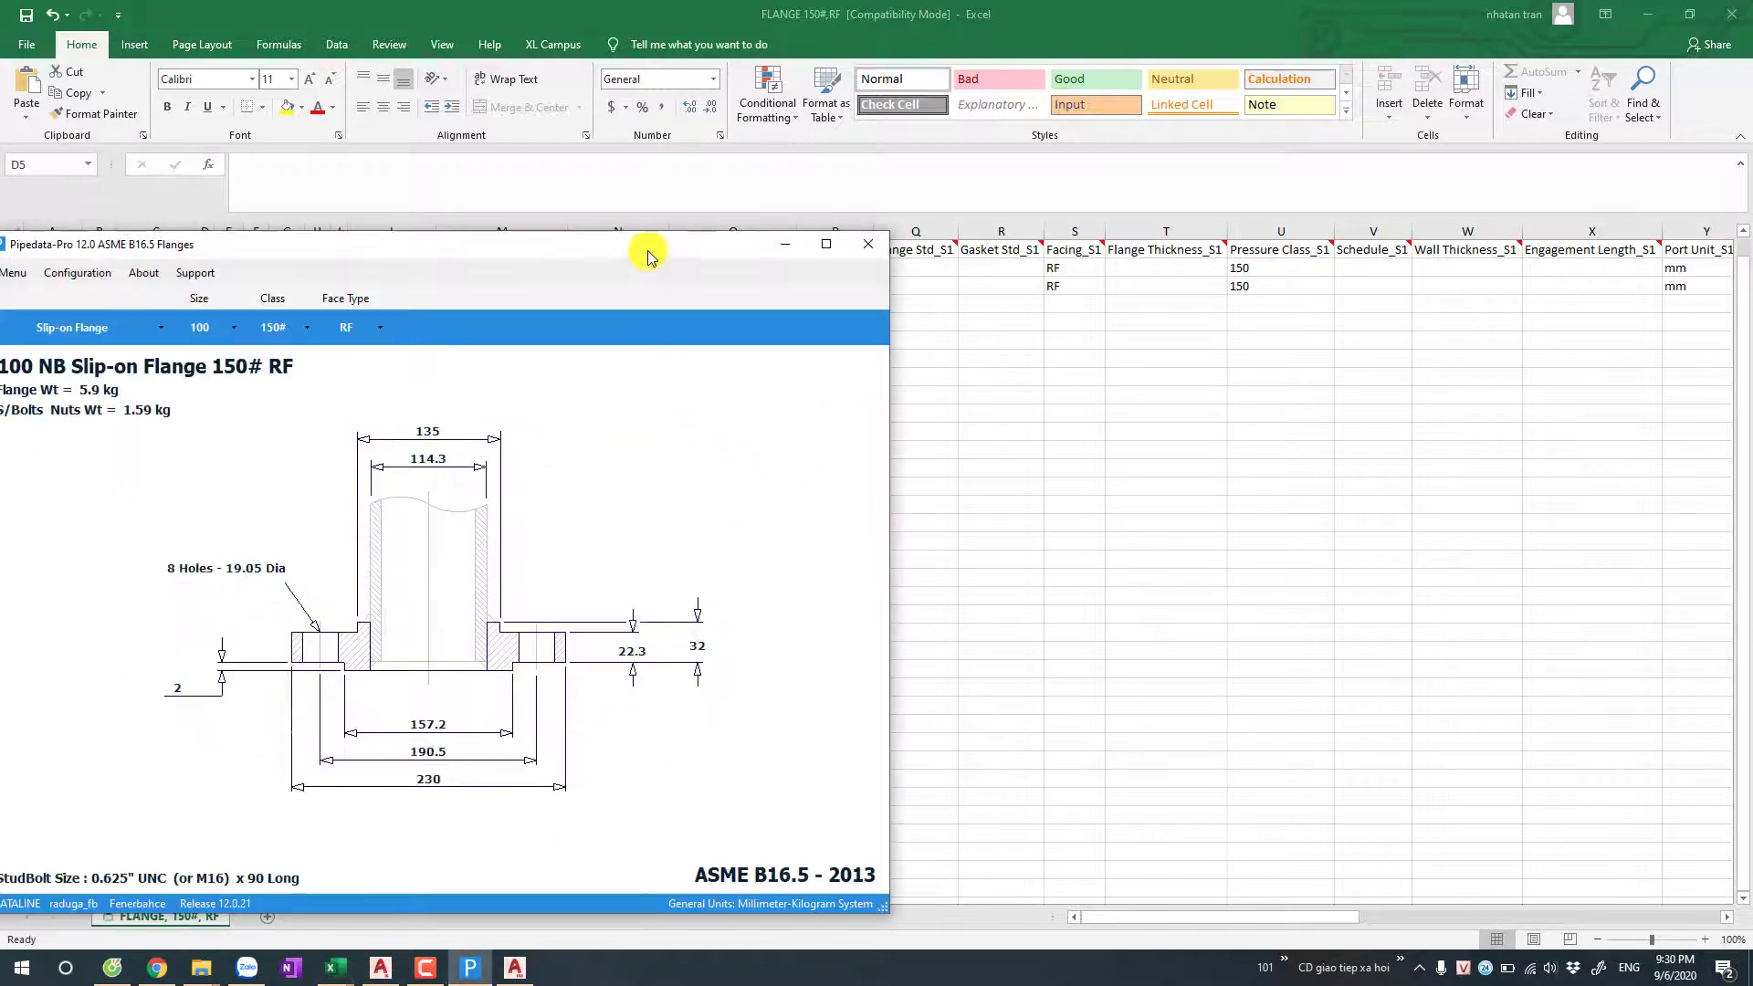
left_click_drag(648, 255, 1317, 216)
left_click(877, 288)
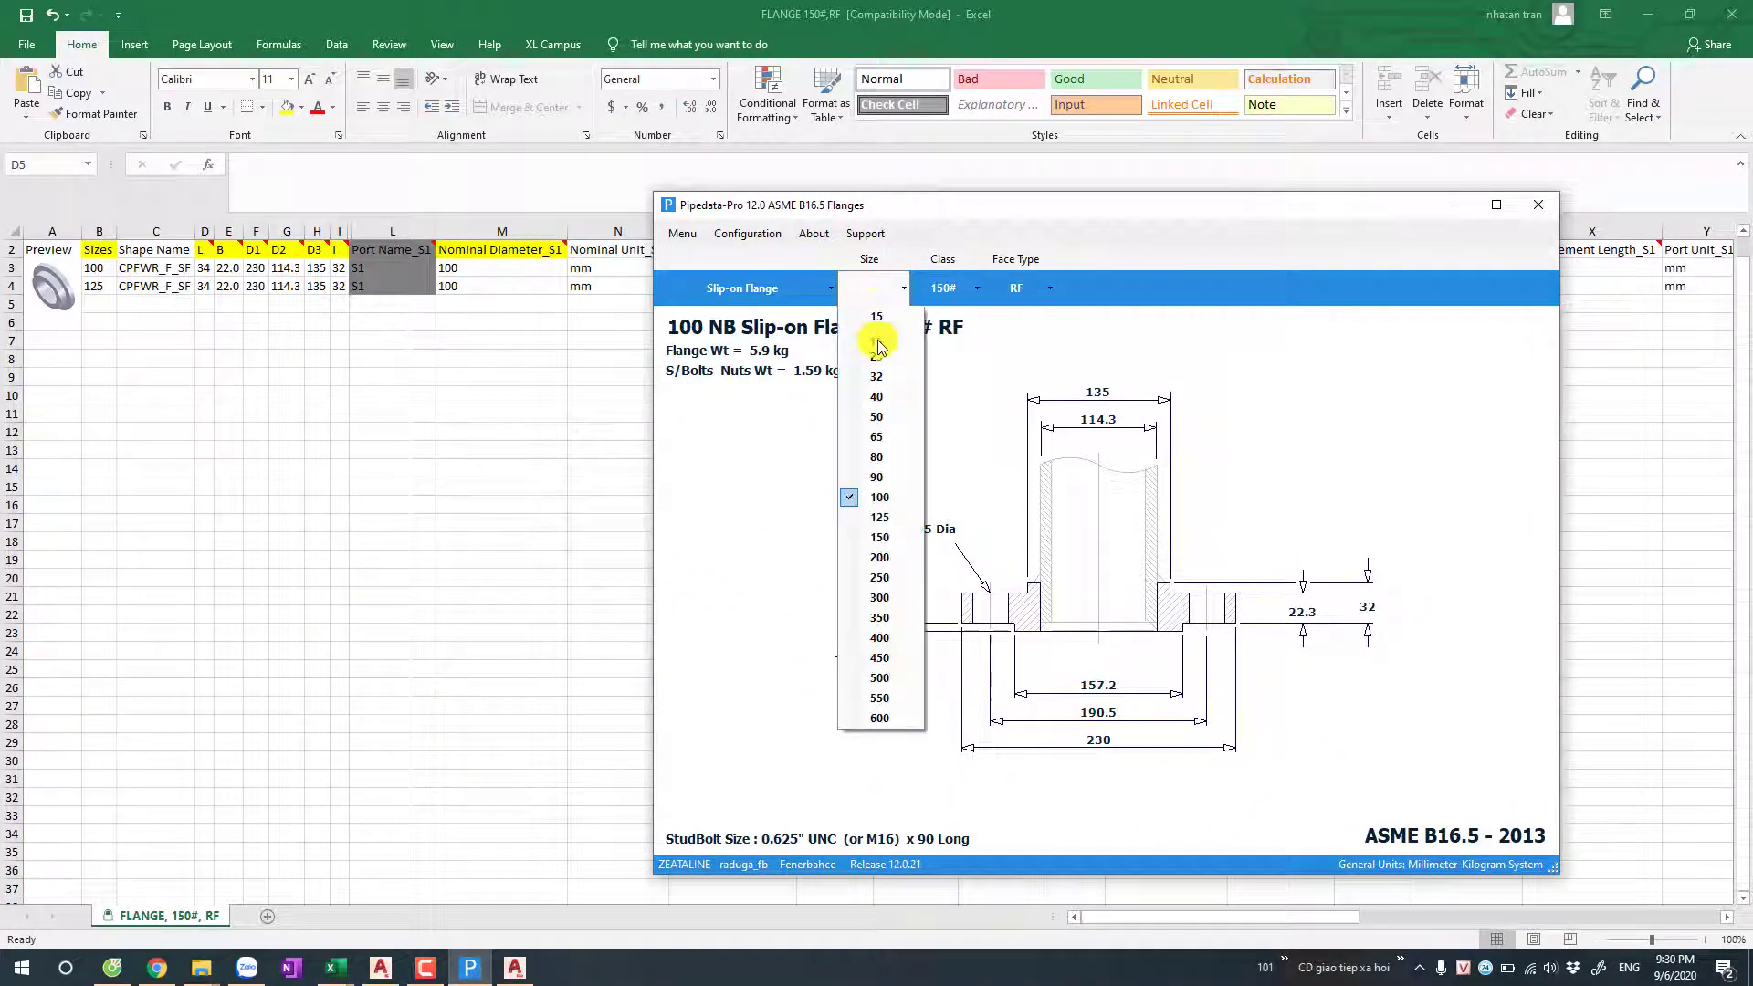
left_click(879, 516)
left_click_drag(1076, 207, 1223, 201)
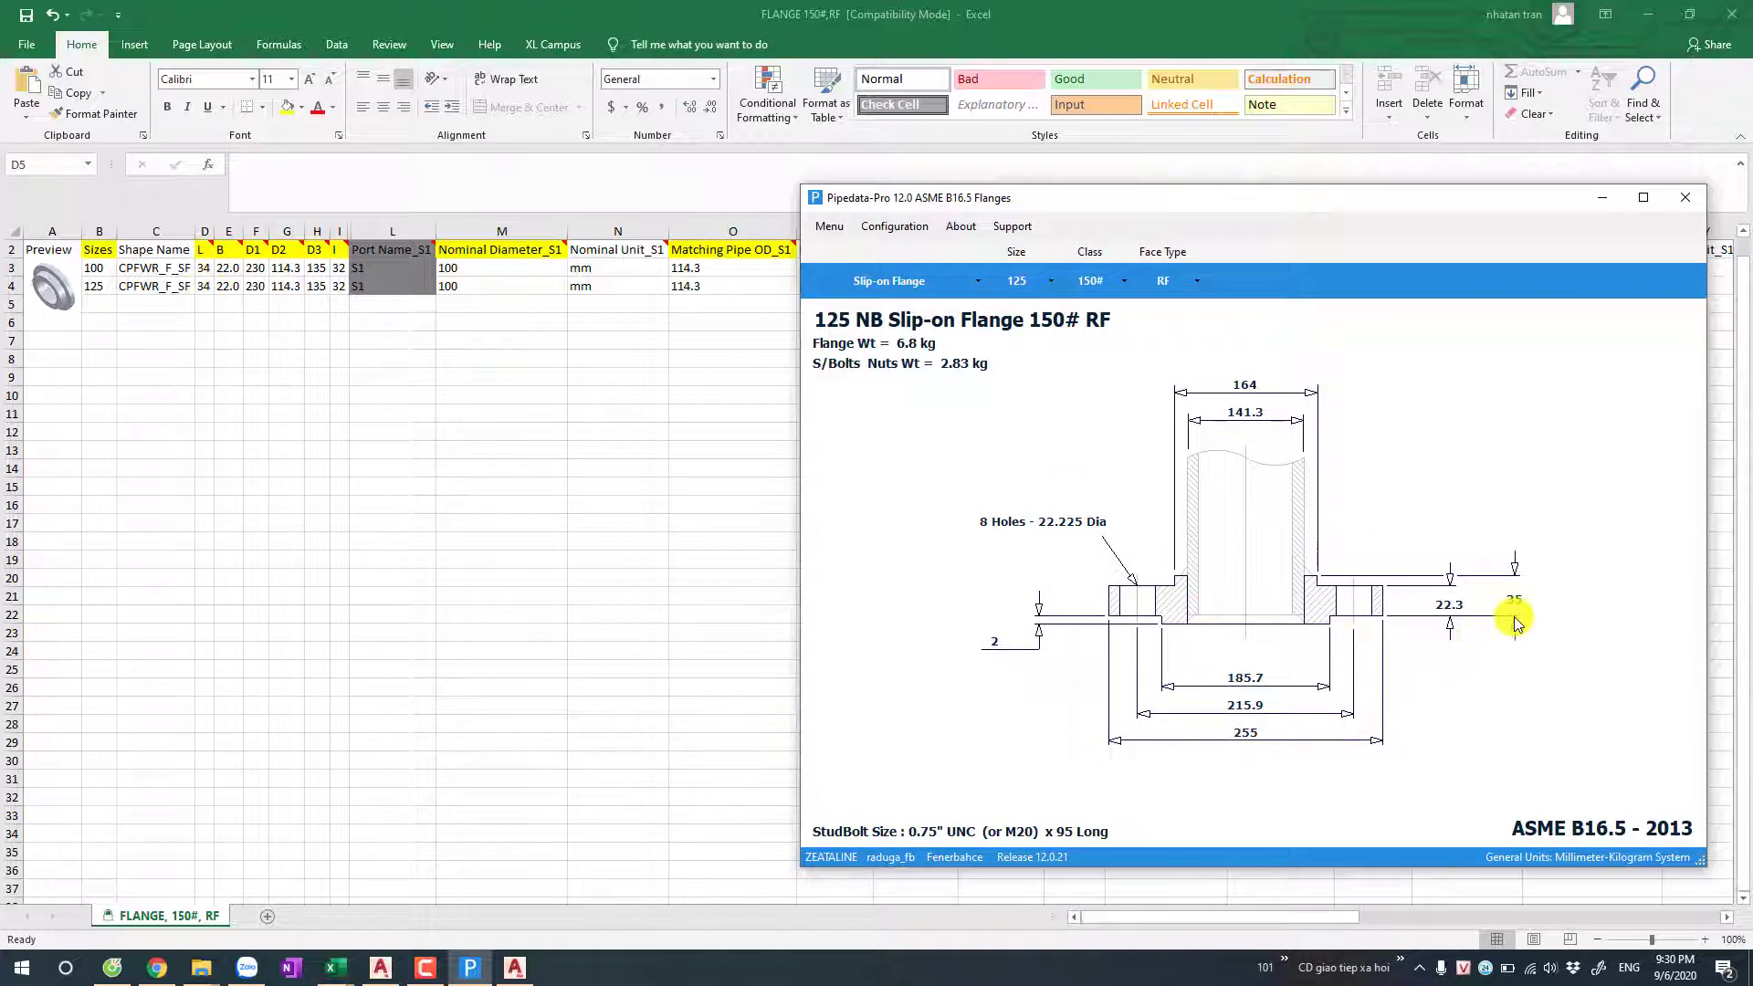
left_click(203, 286)
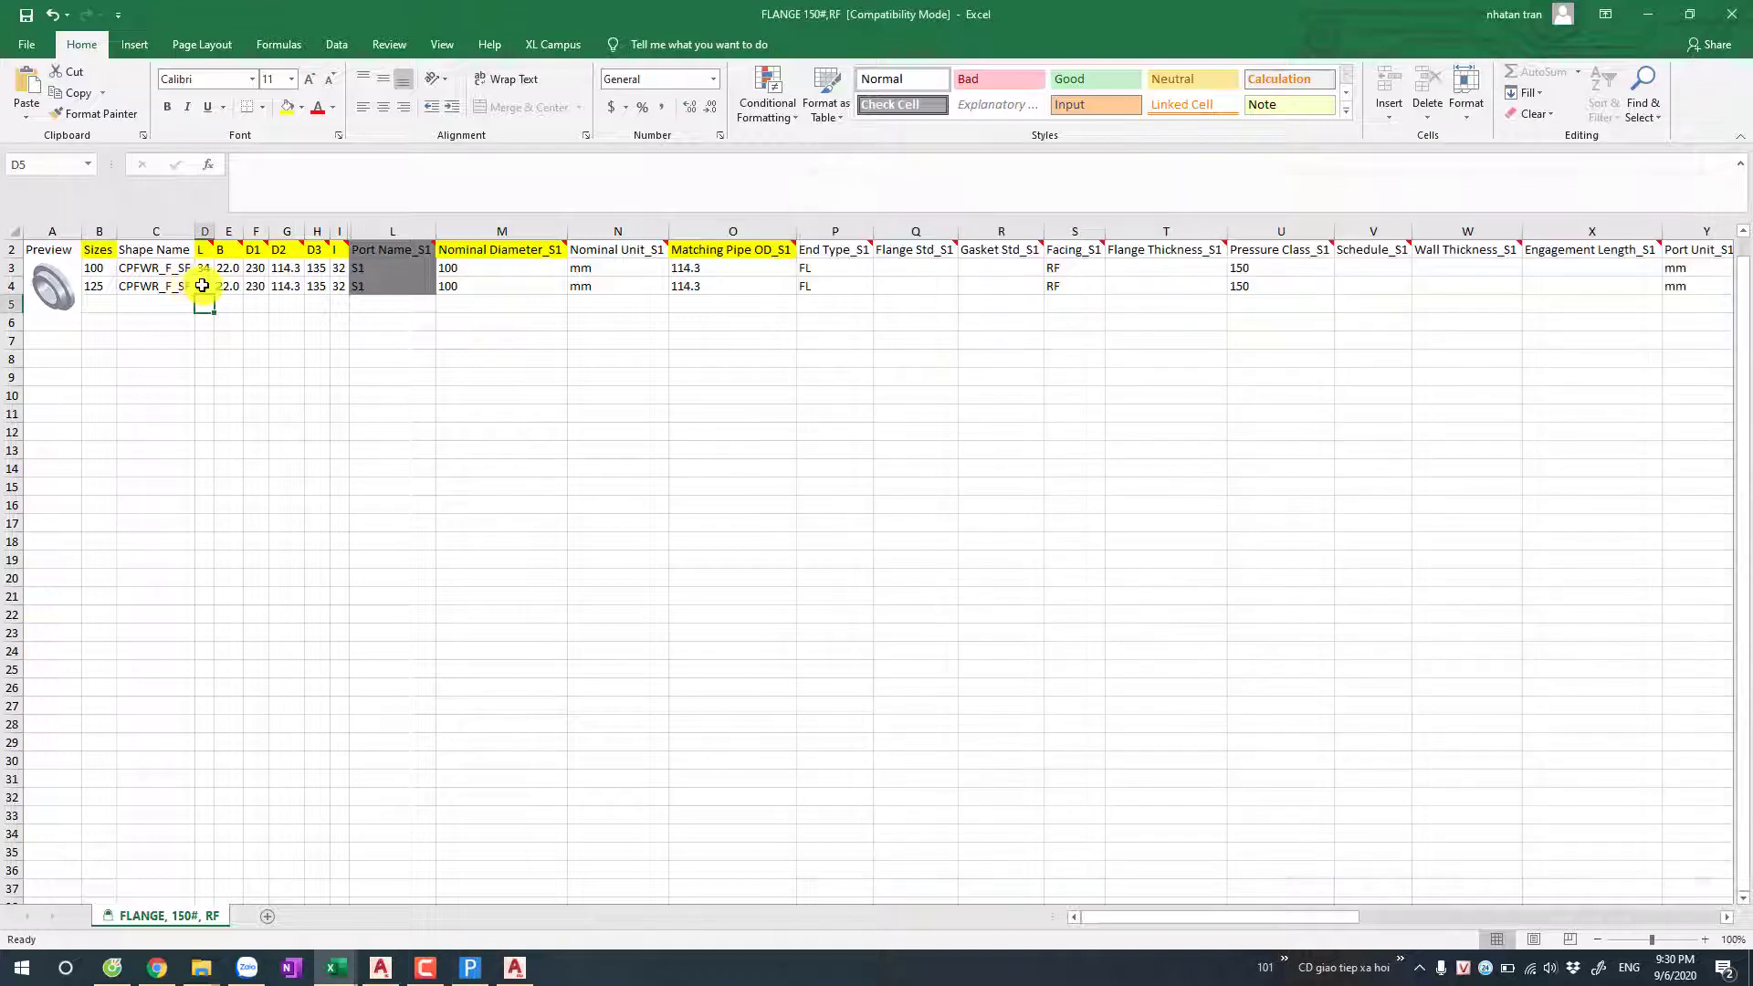
type("37")
left_click(247, 357)
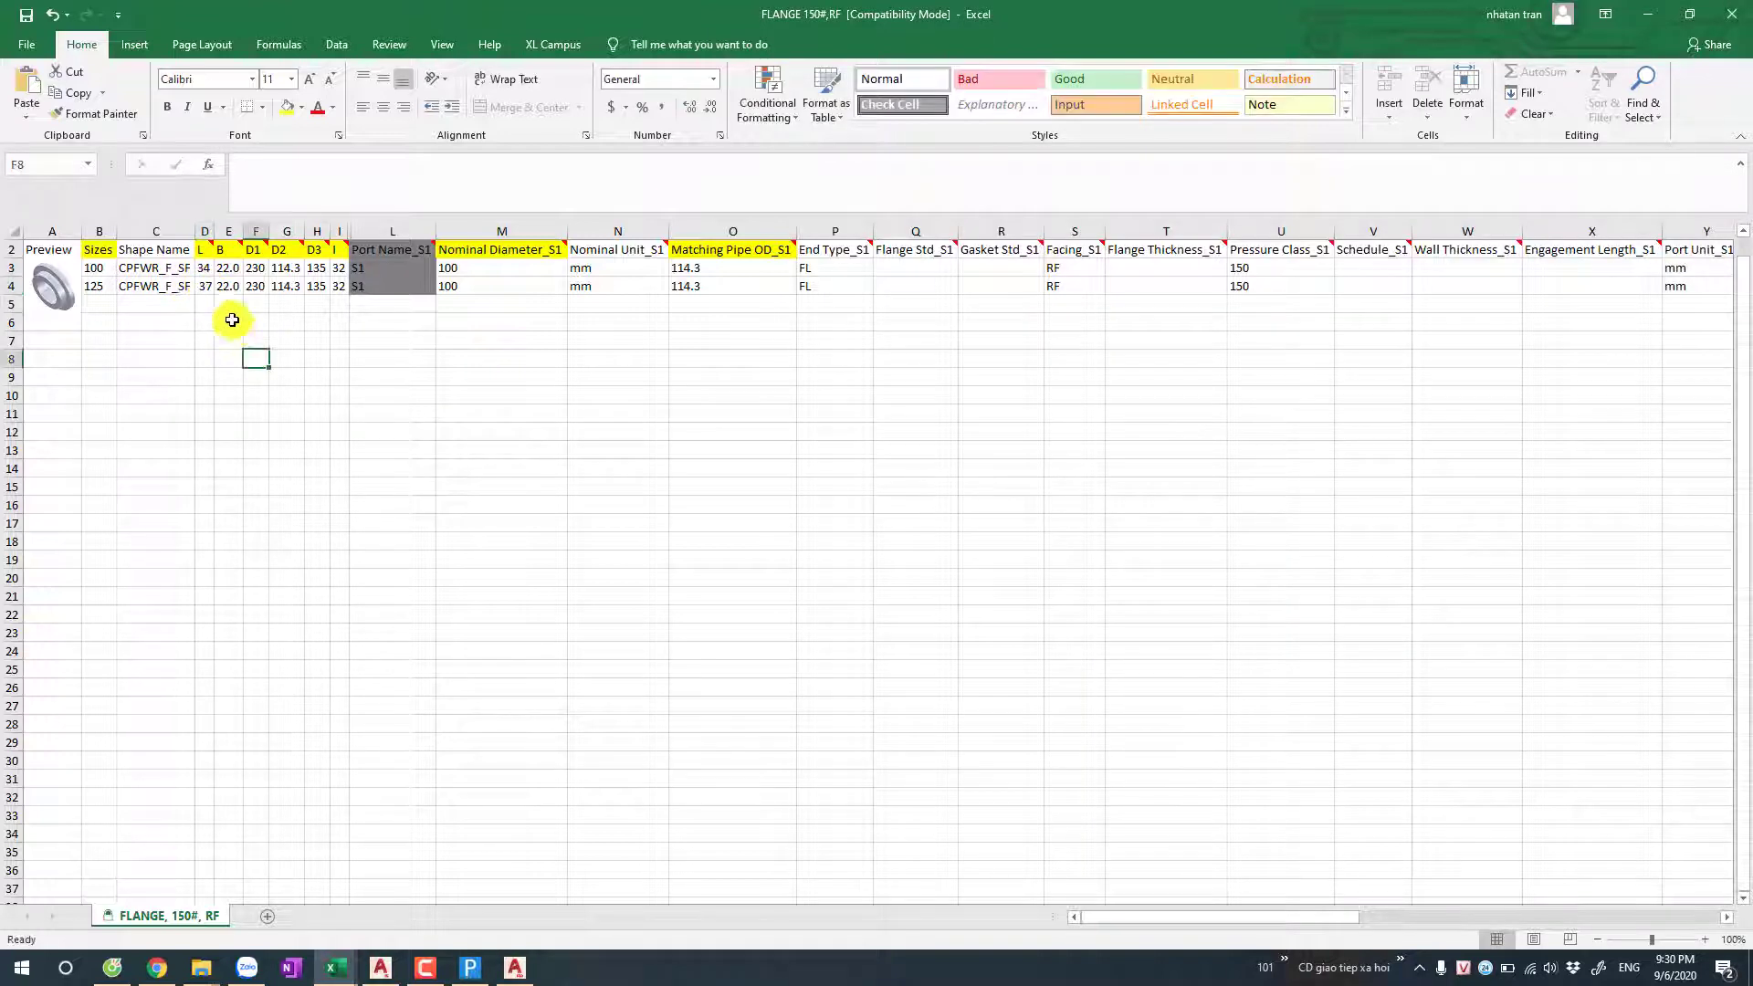
Step: Enter D1 255 and D3 164 for the 125 row
left_click(227, 287)
left_click(470, 968)
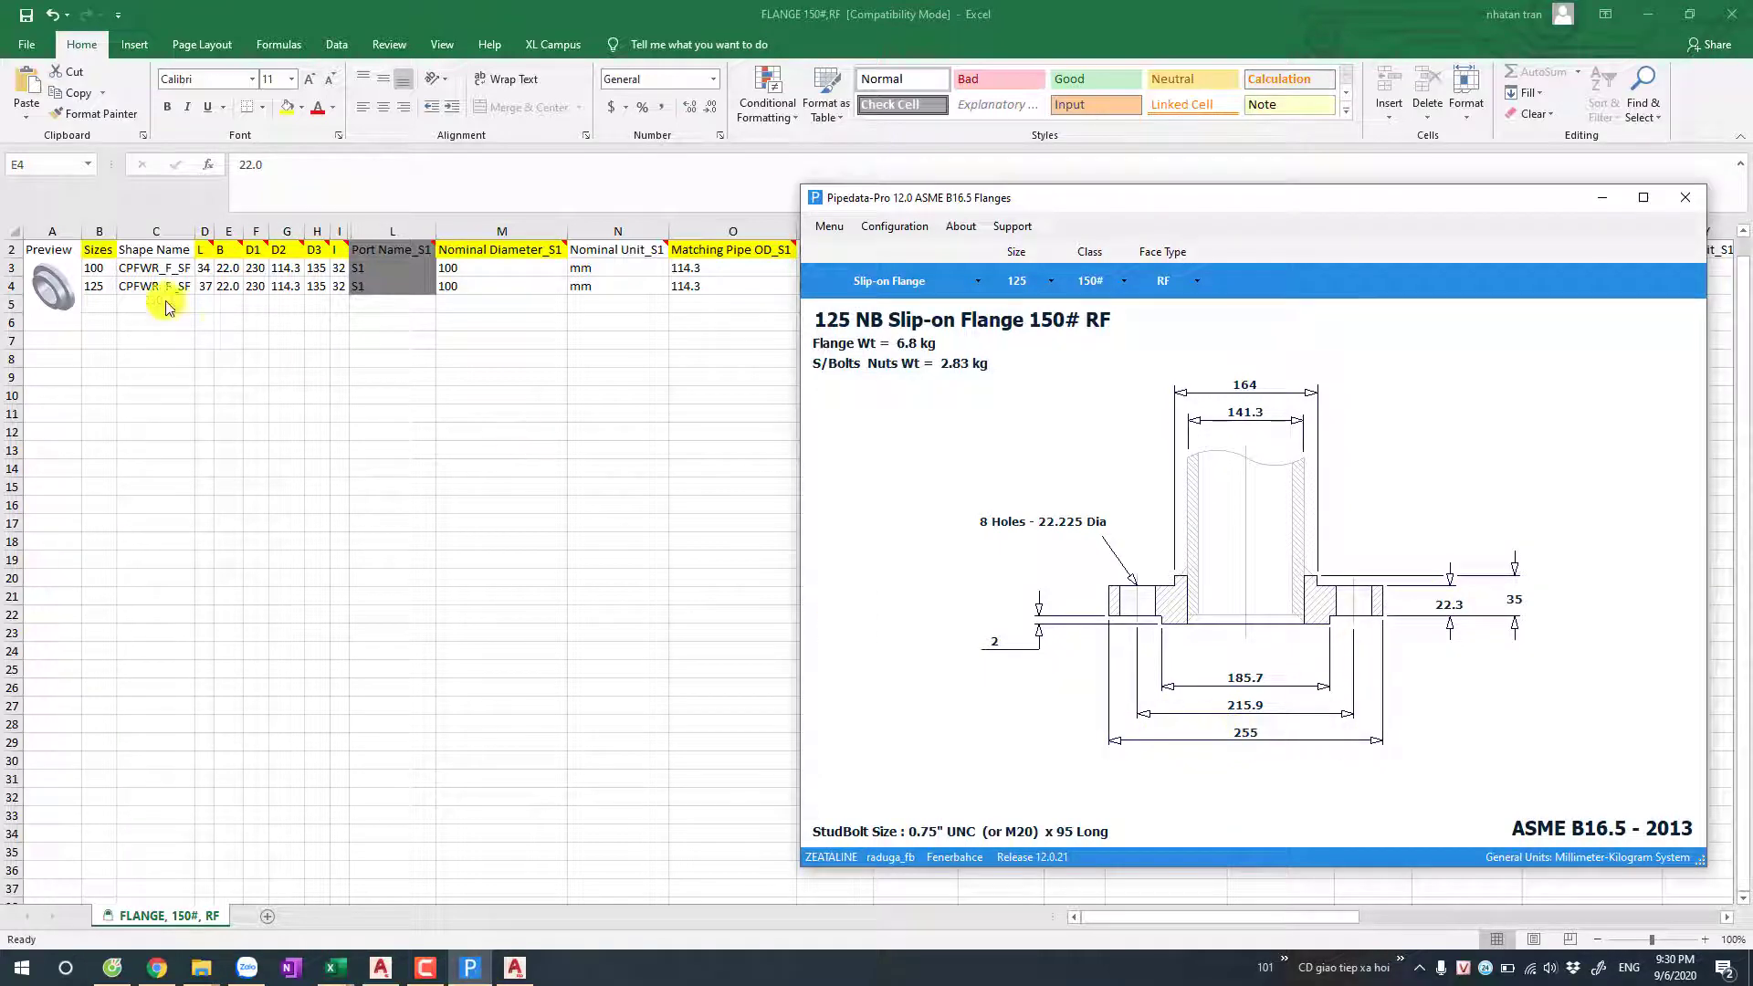
left_click(255, 285)
type("255")
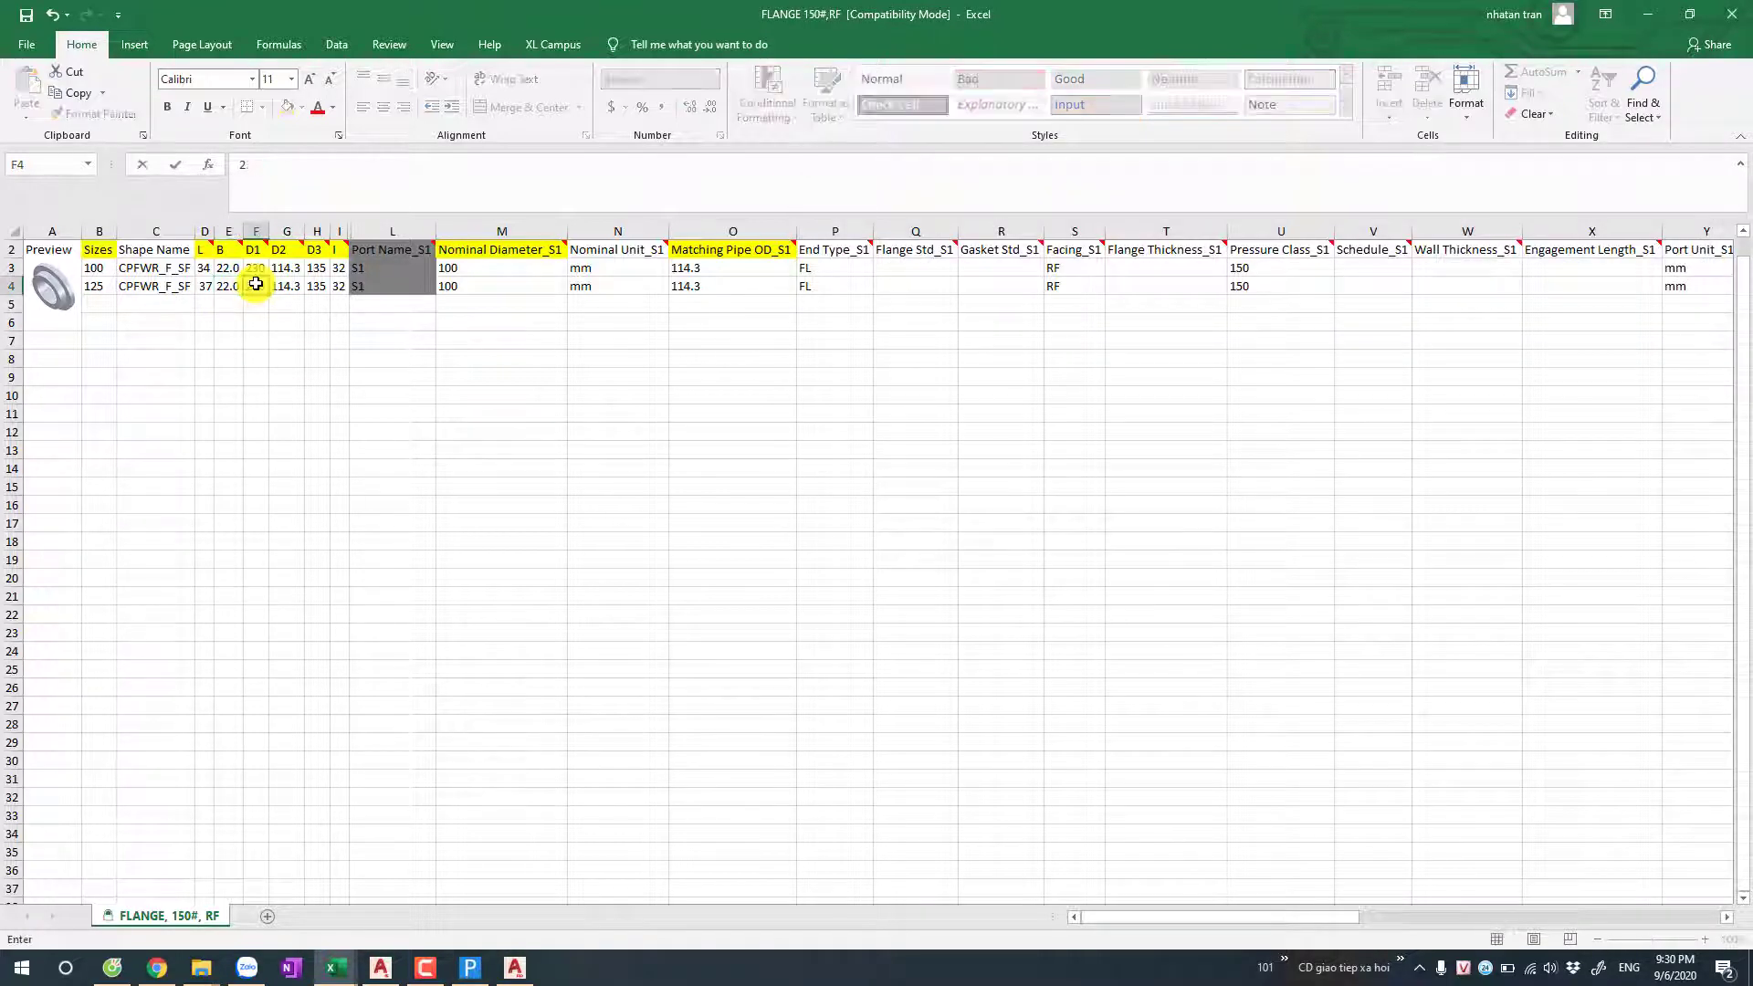
left_click(286, 321)
left_click(321, 288)
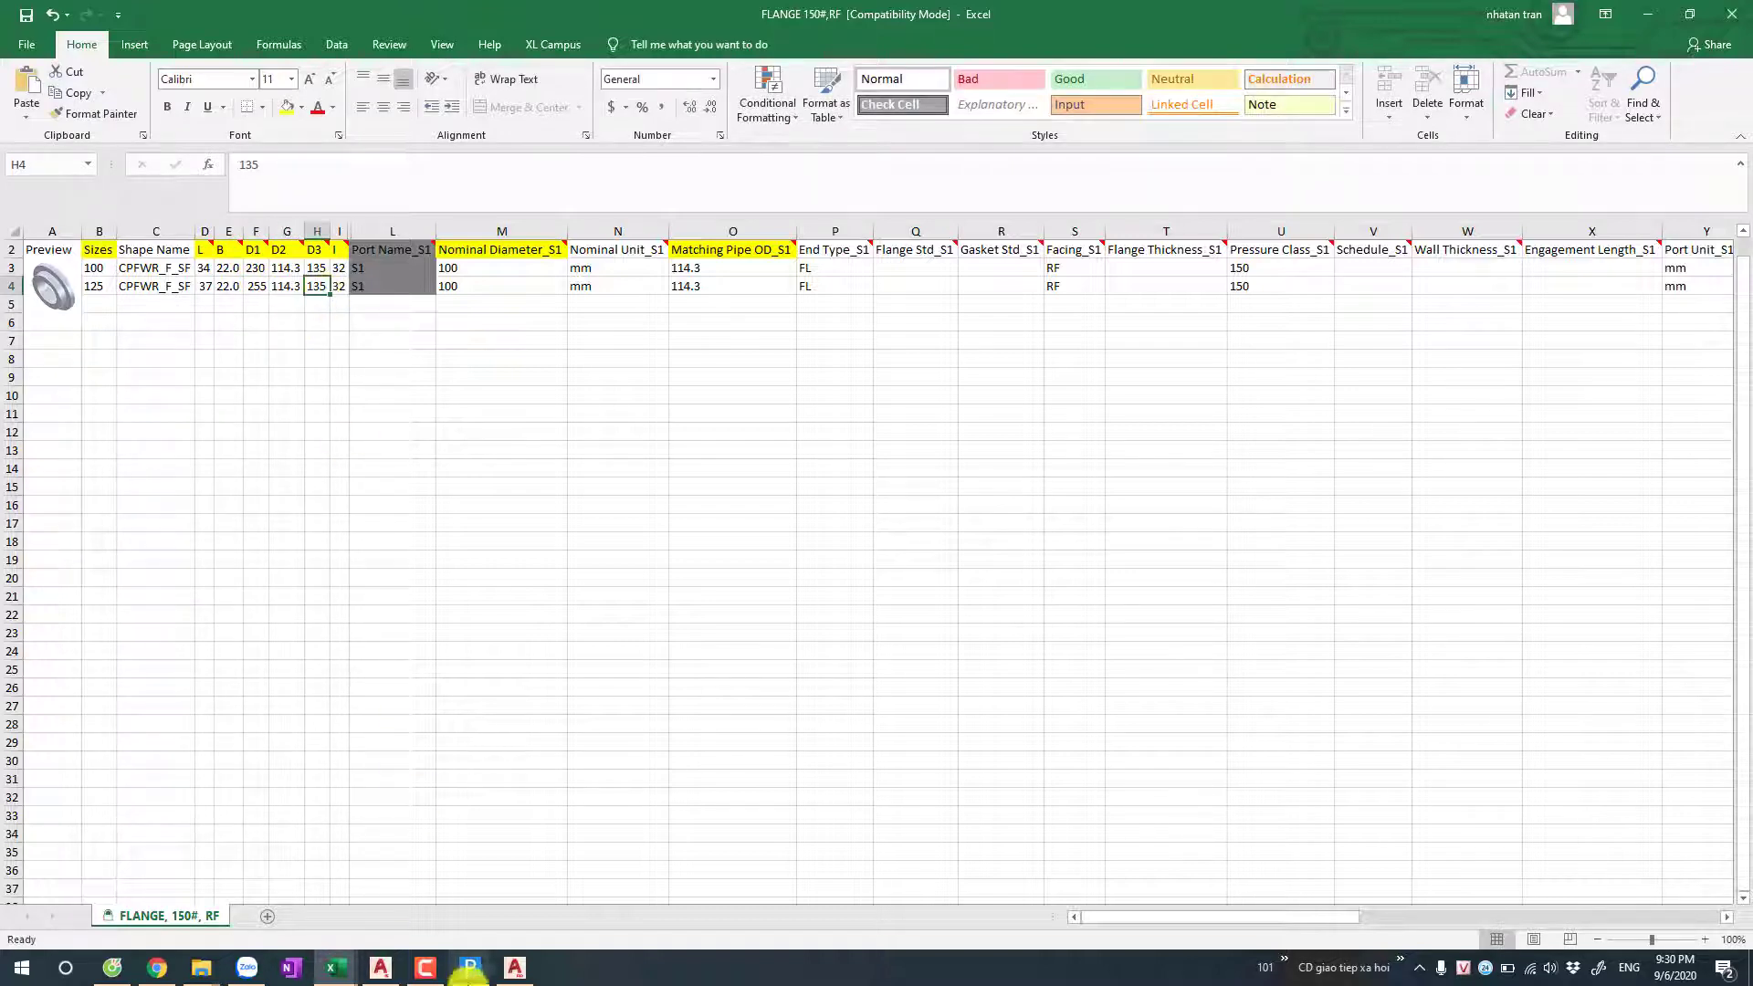
left_click(473, 970)
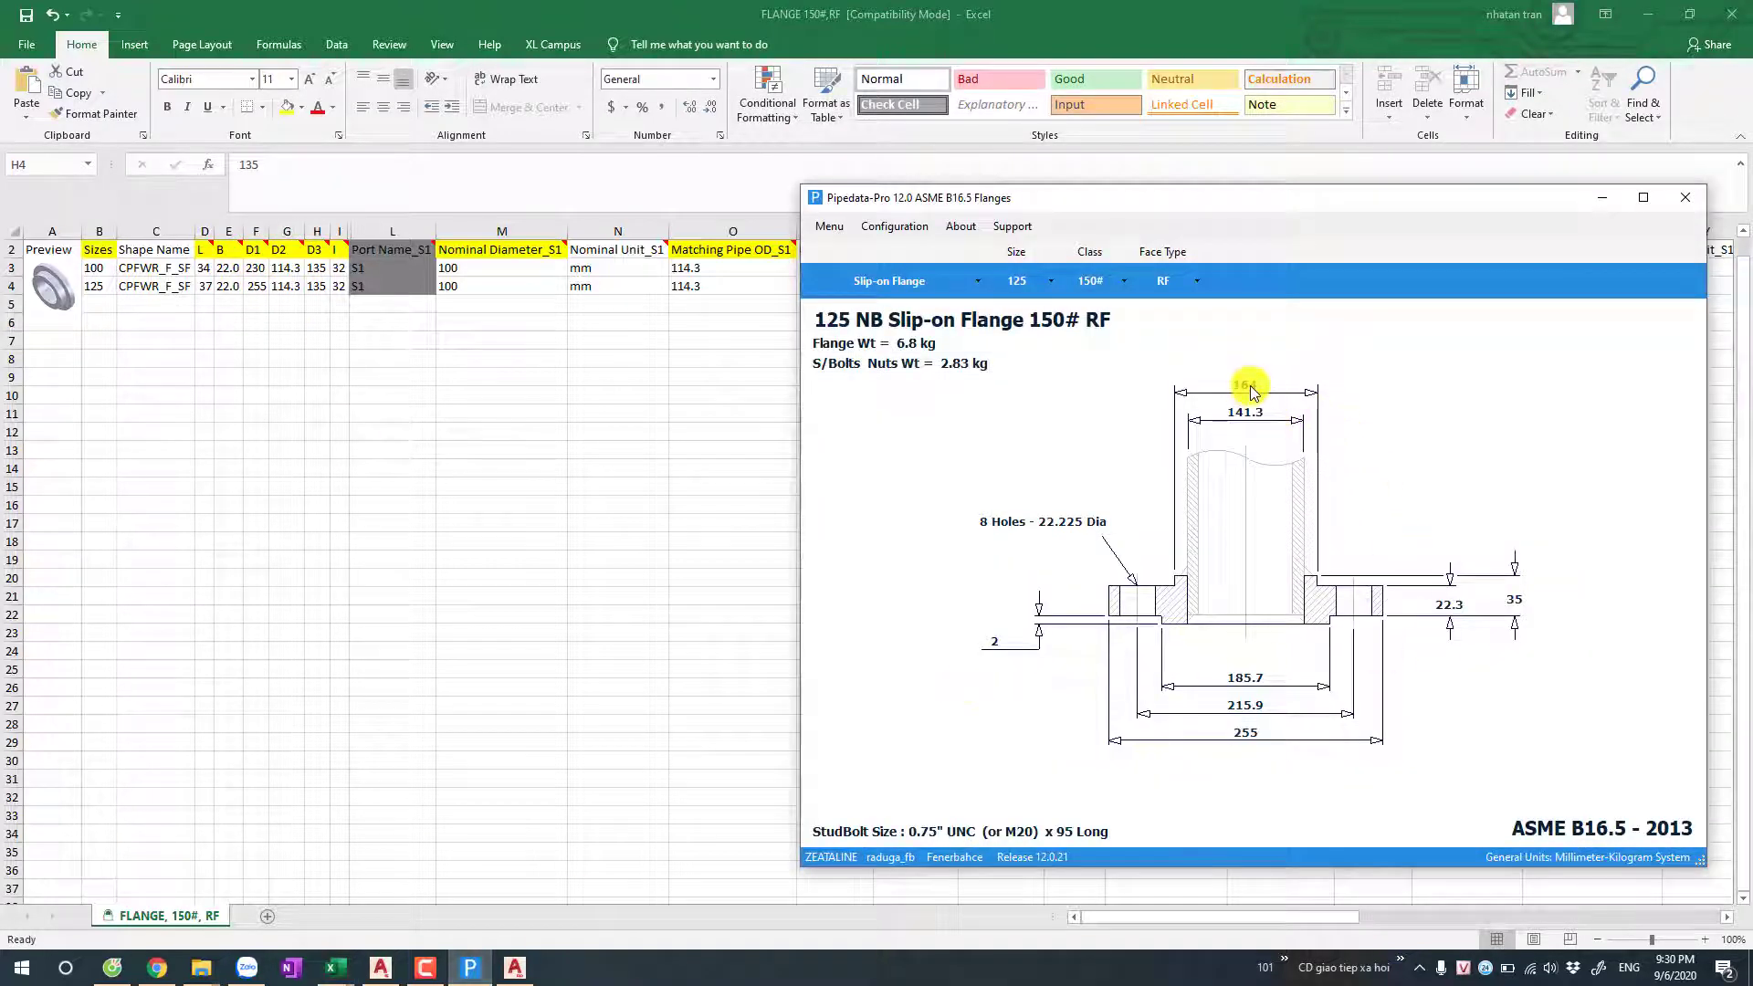
left_click(334, 291)
type("164")
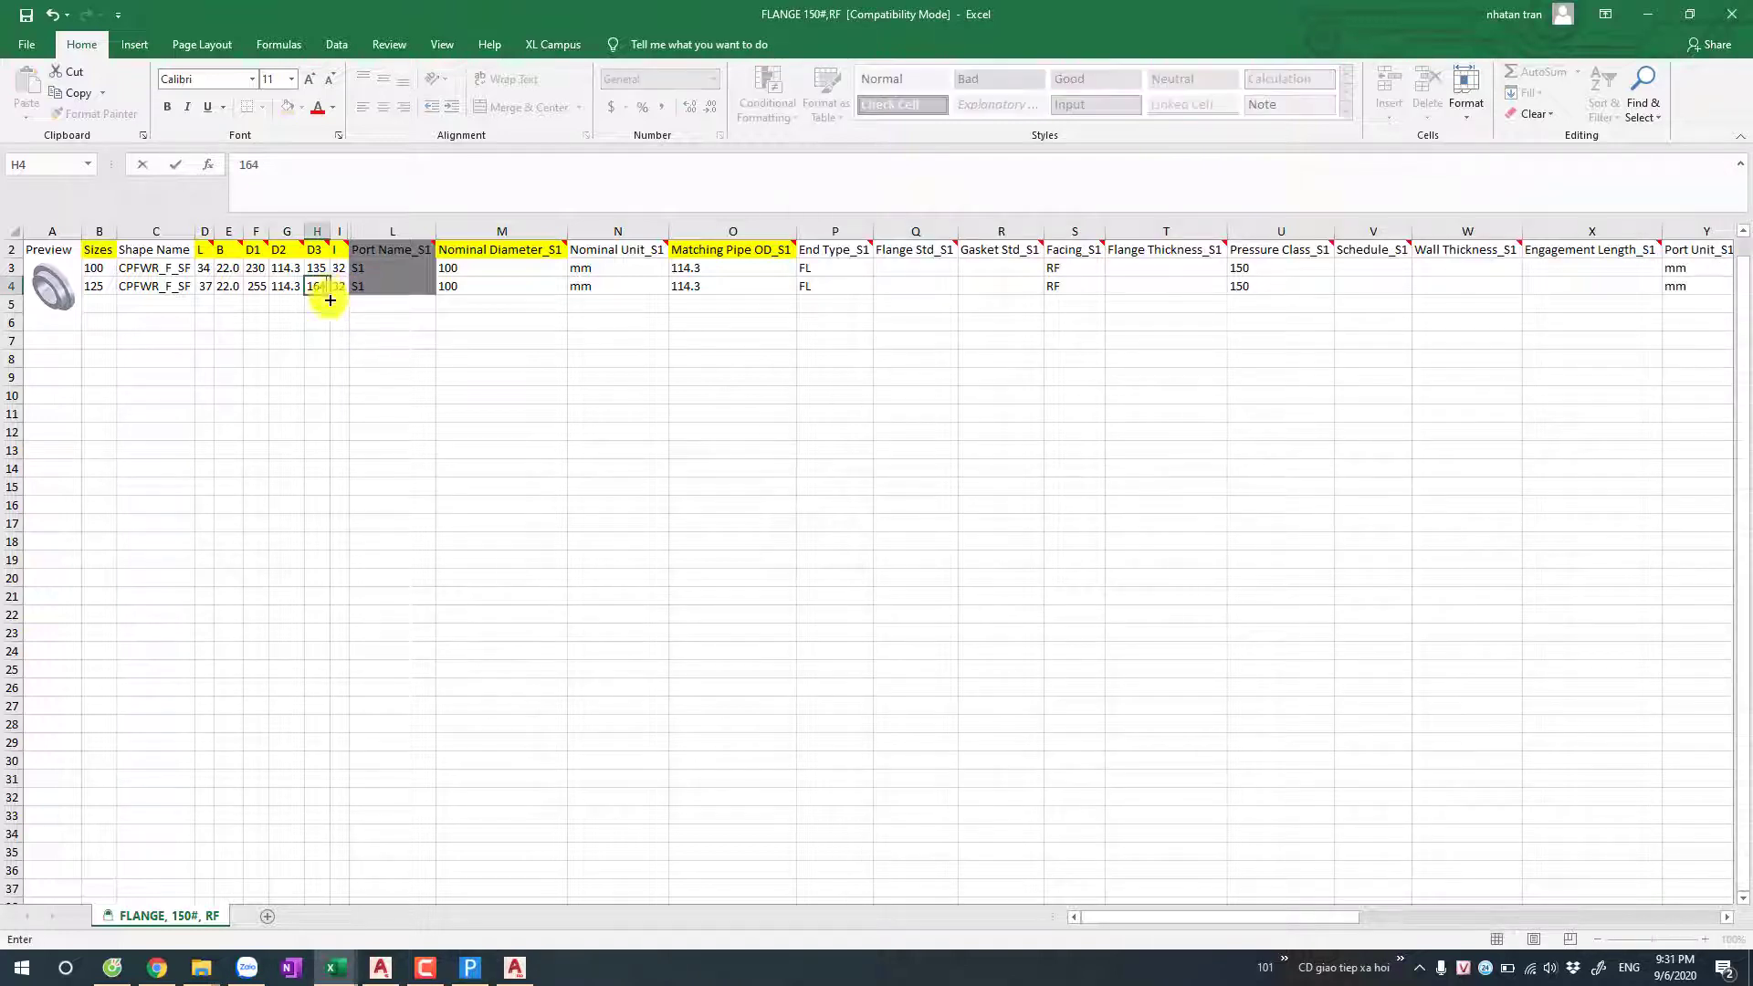
left_click(346, 301)
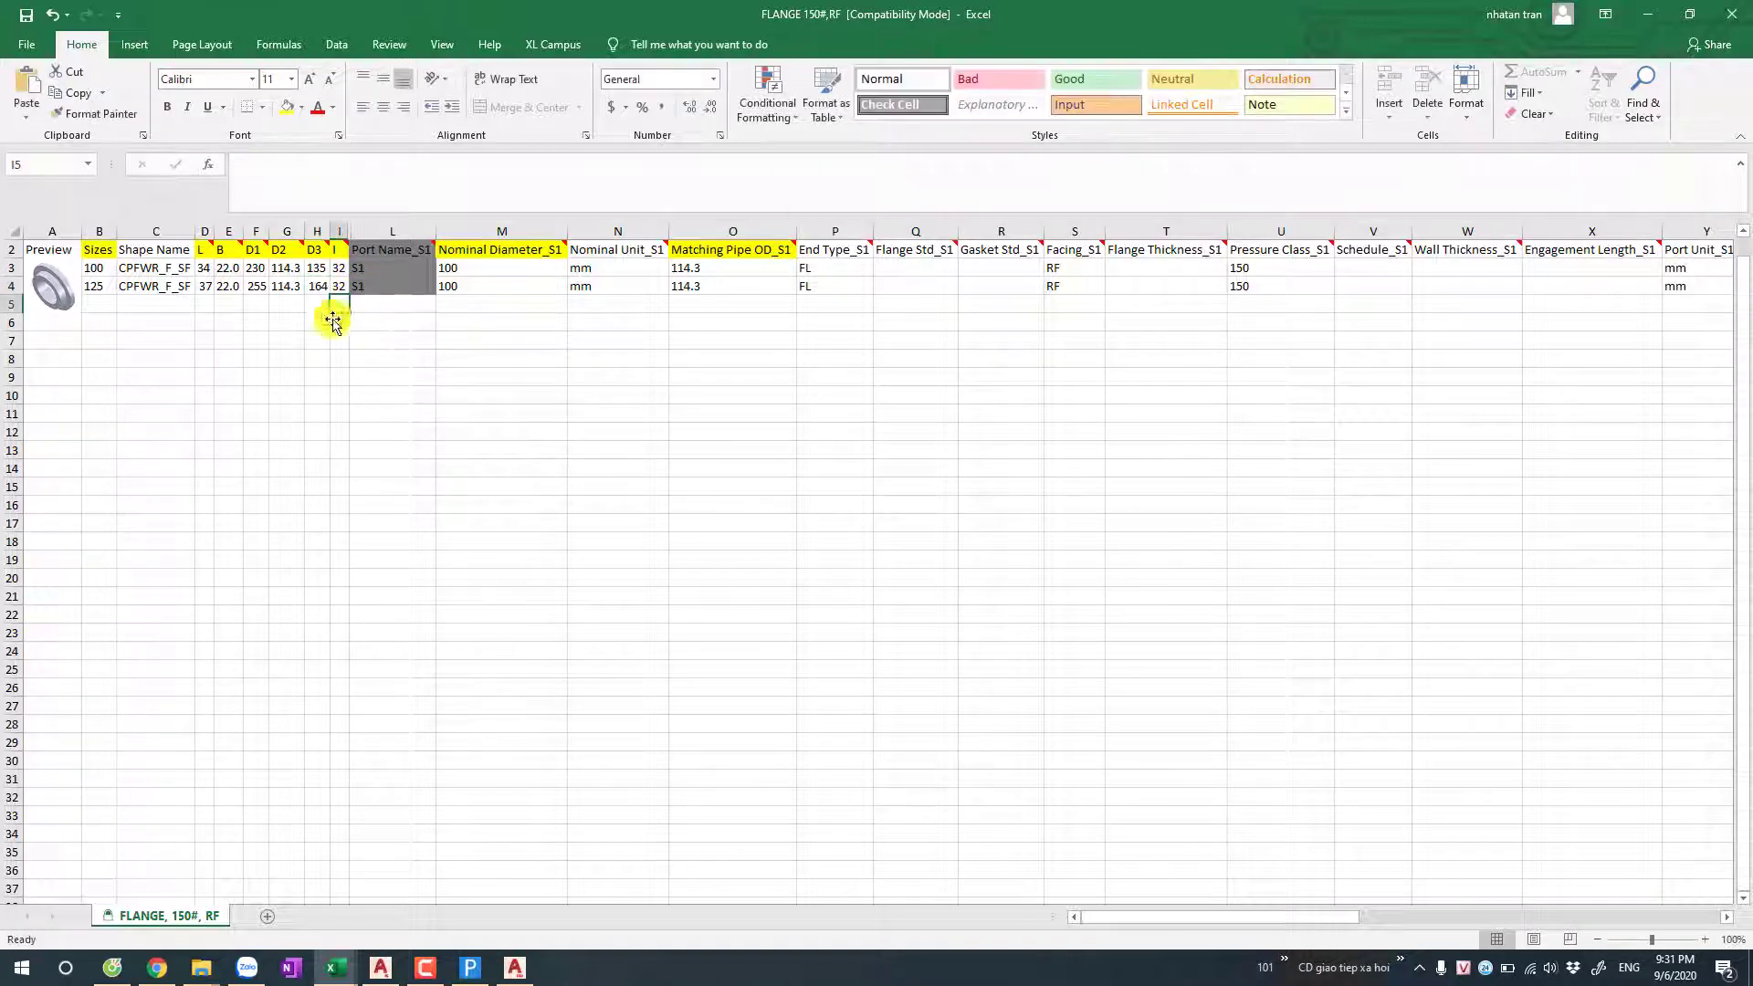
Step: Enter I 35 and Matching Pipe OD_S1 141.3 for the 125 row
left_click(481, 967)
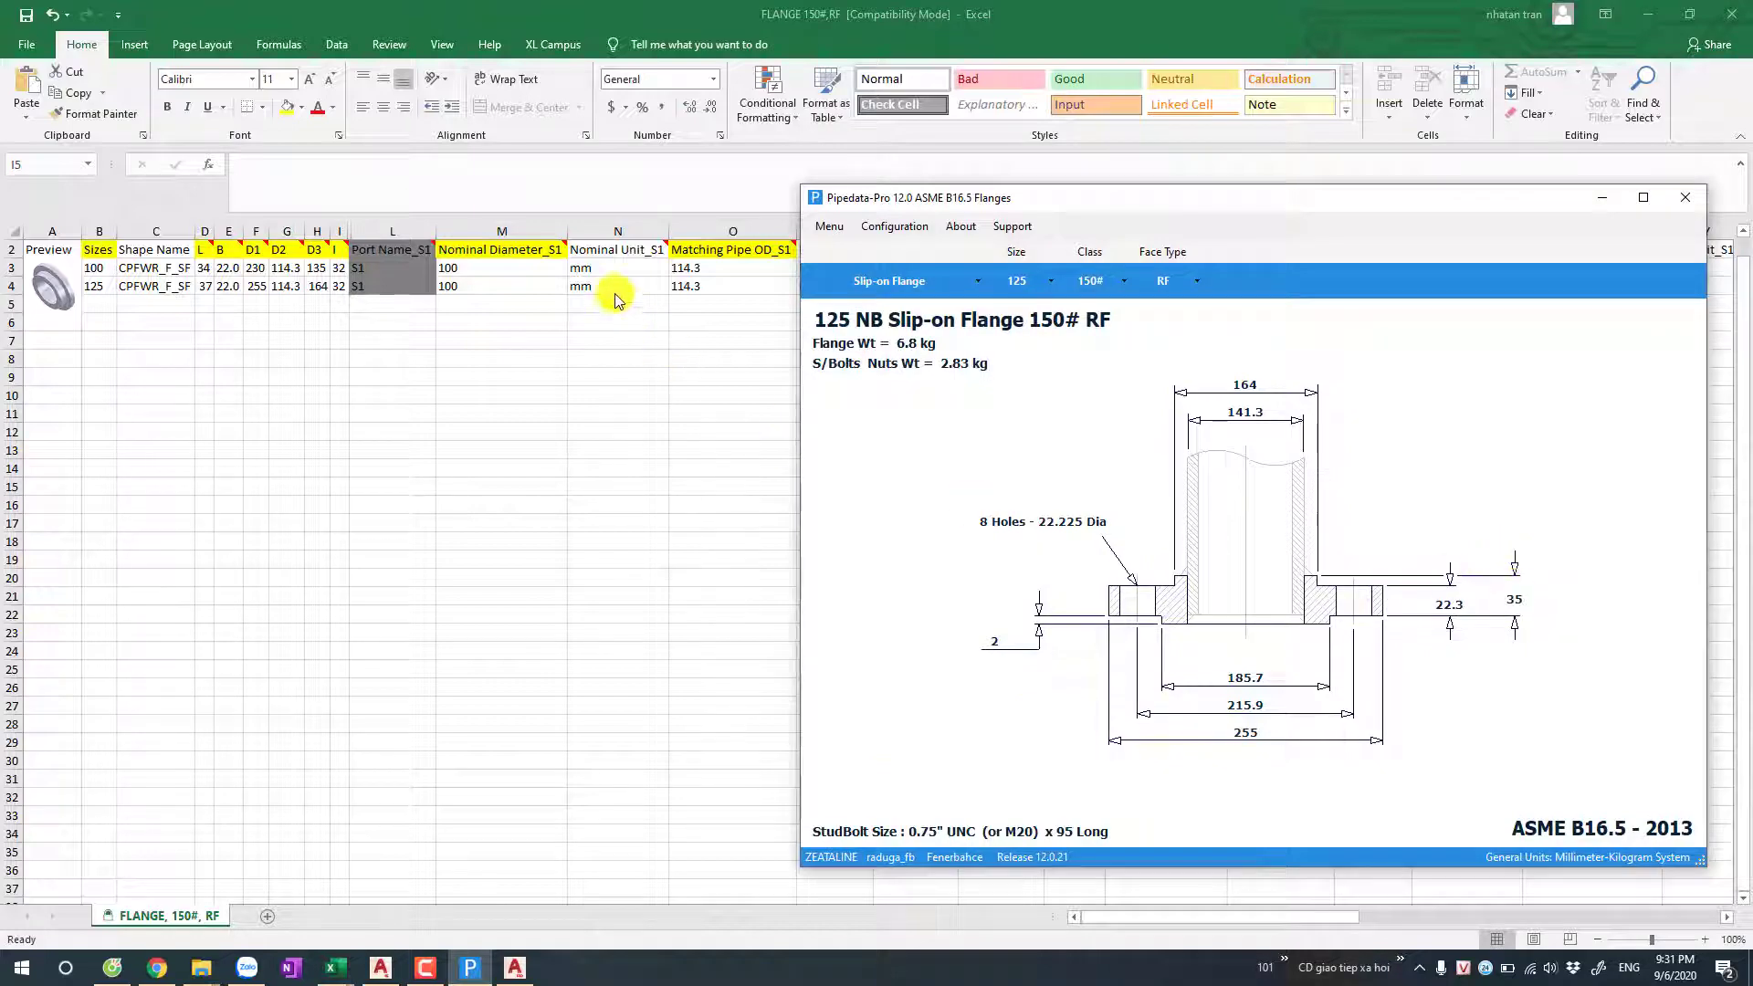
left_click(338, 287)
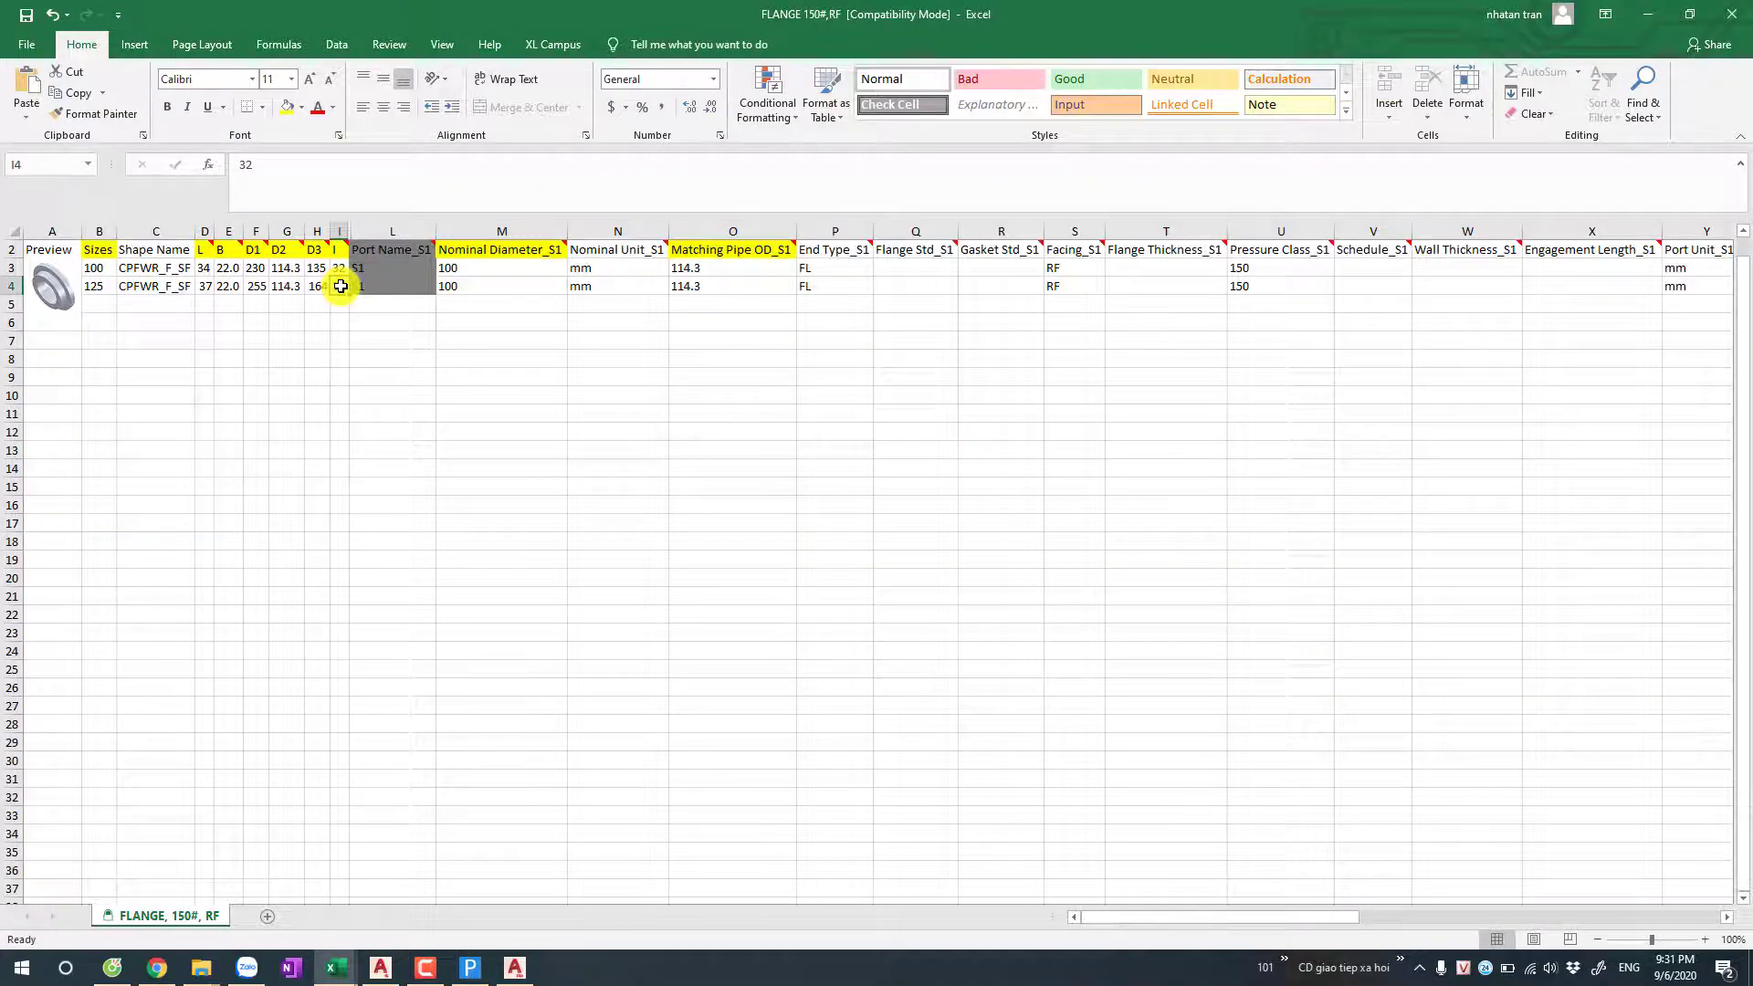
type("35")
left_click(419, 341)
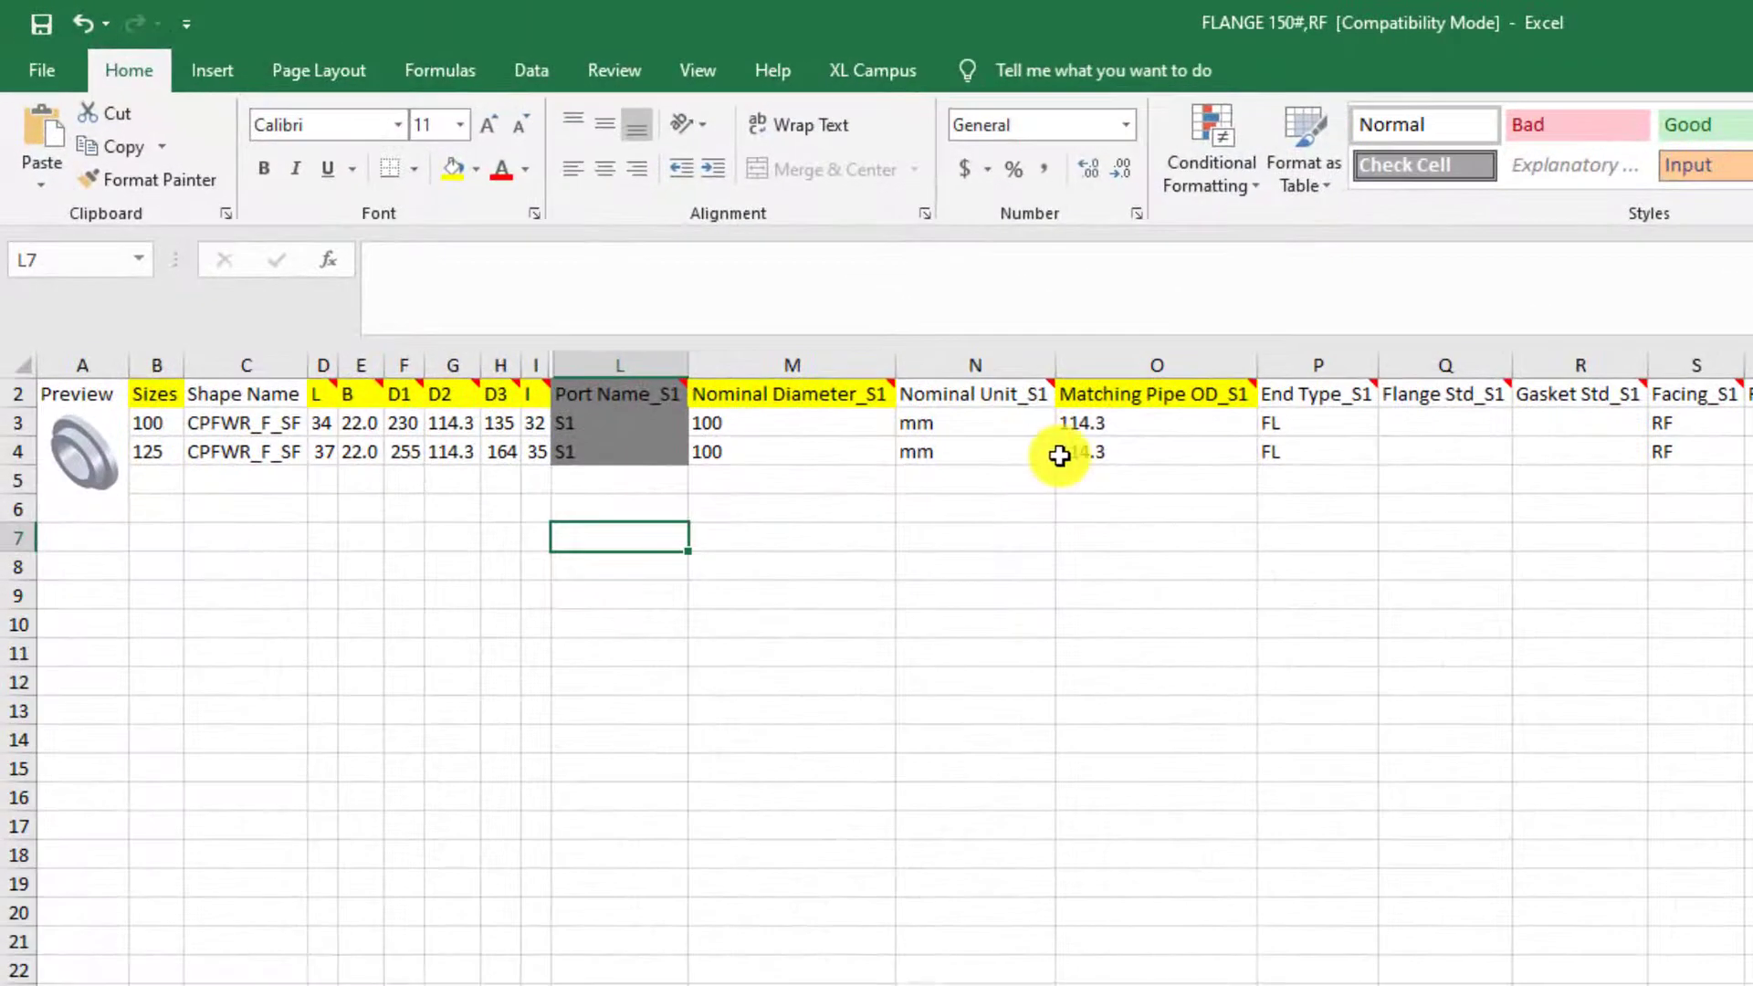
left_click(1065, 454)
type("1")
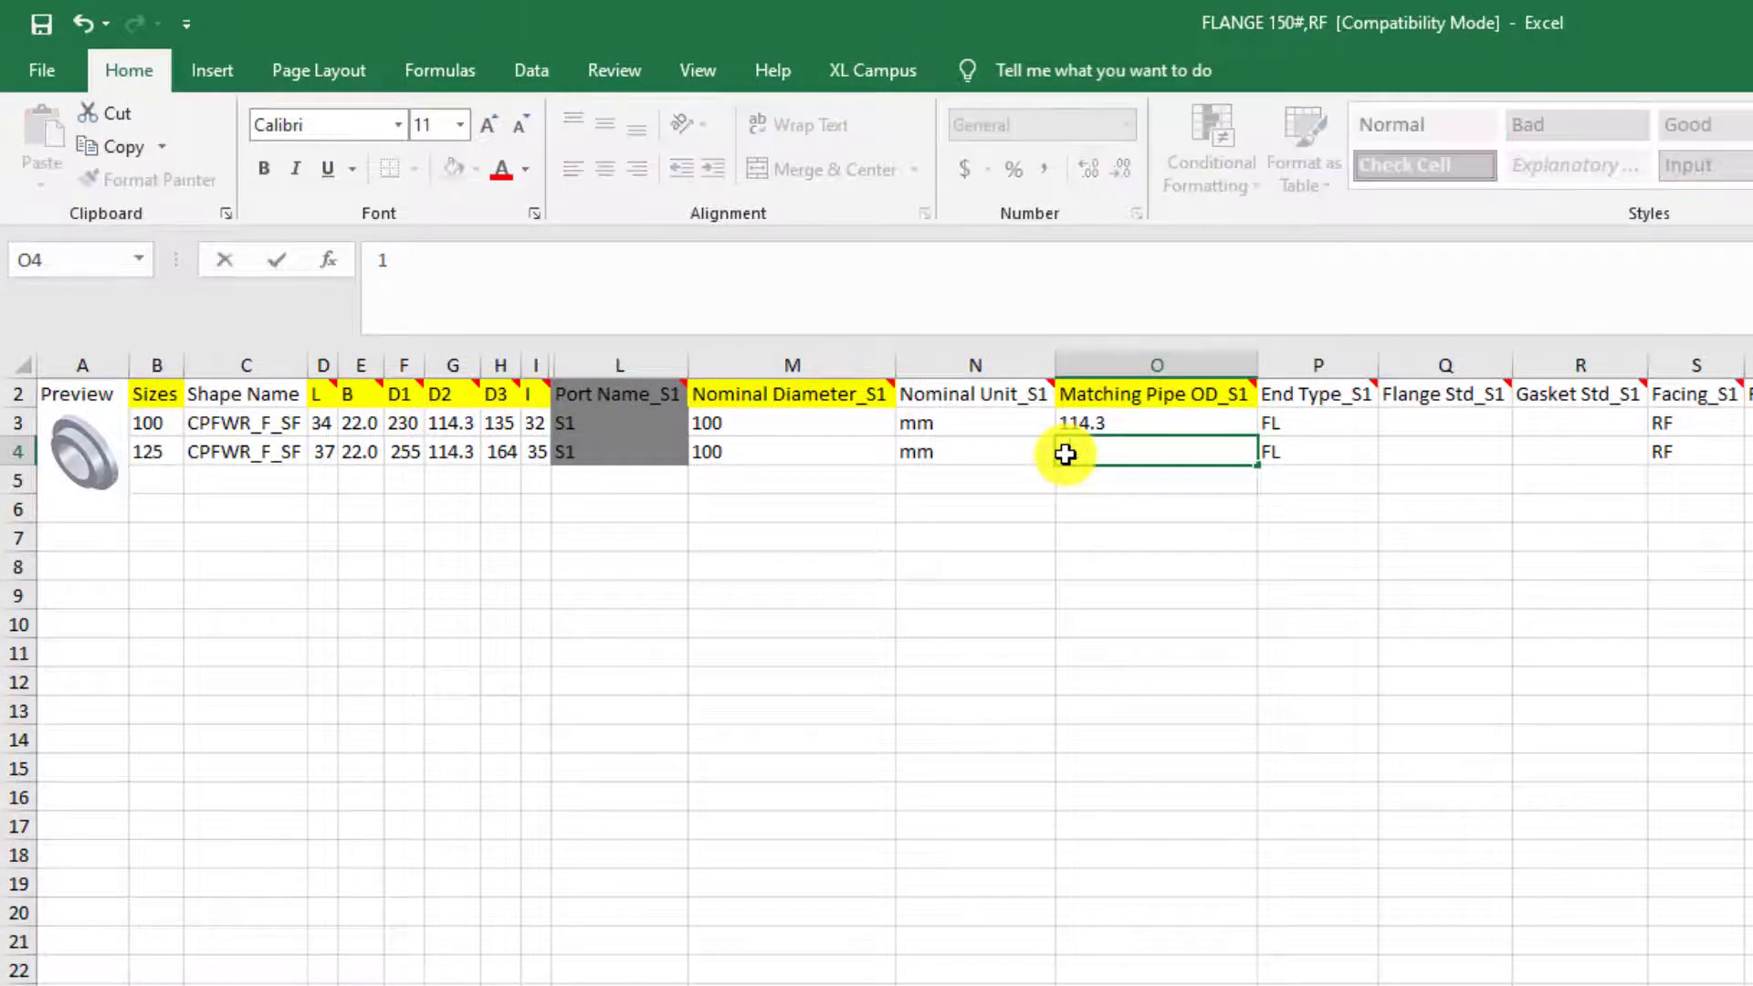
type("41")
key("alt+Tab")
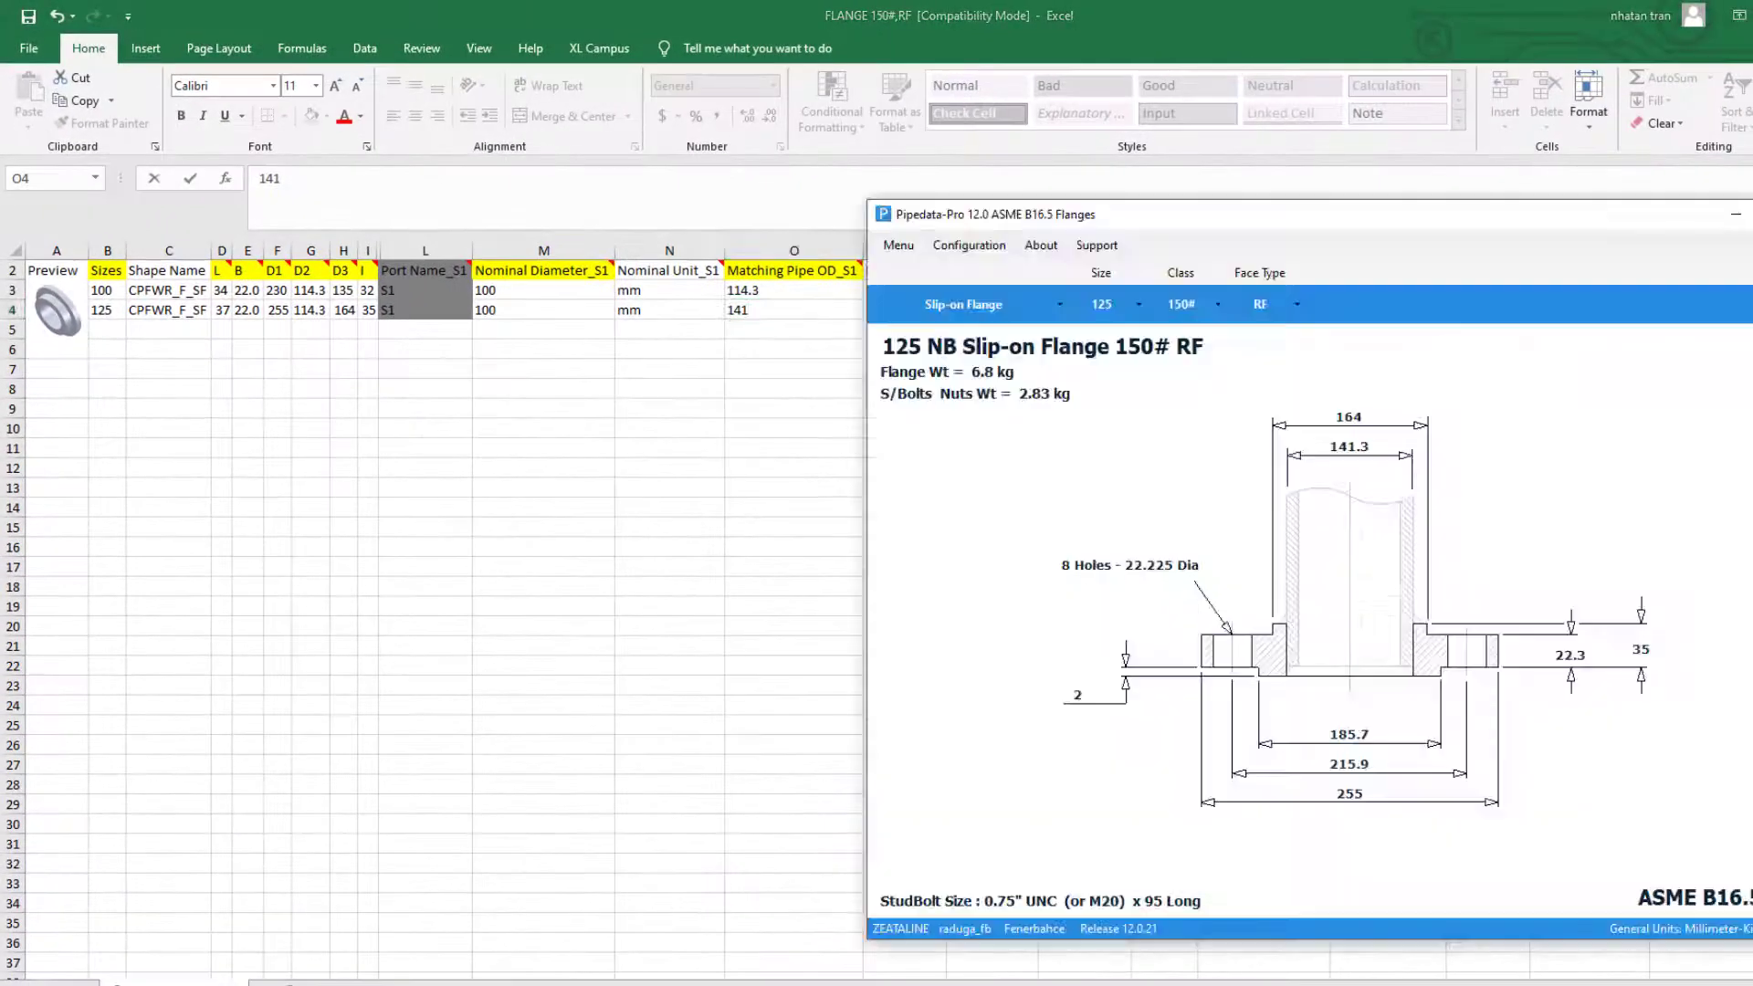
left_click(785, 307)
type("3")
key("Return")
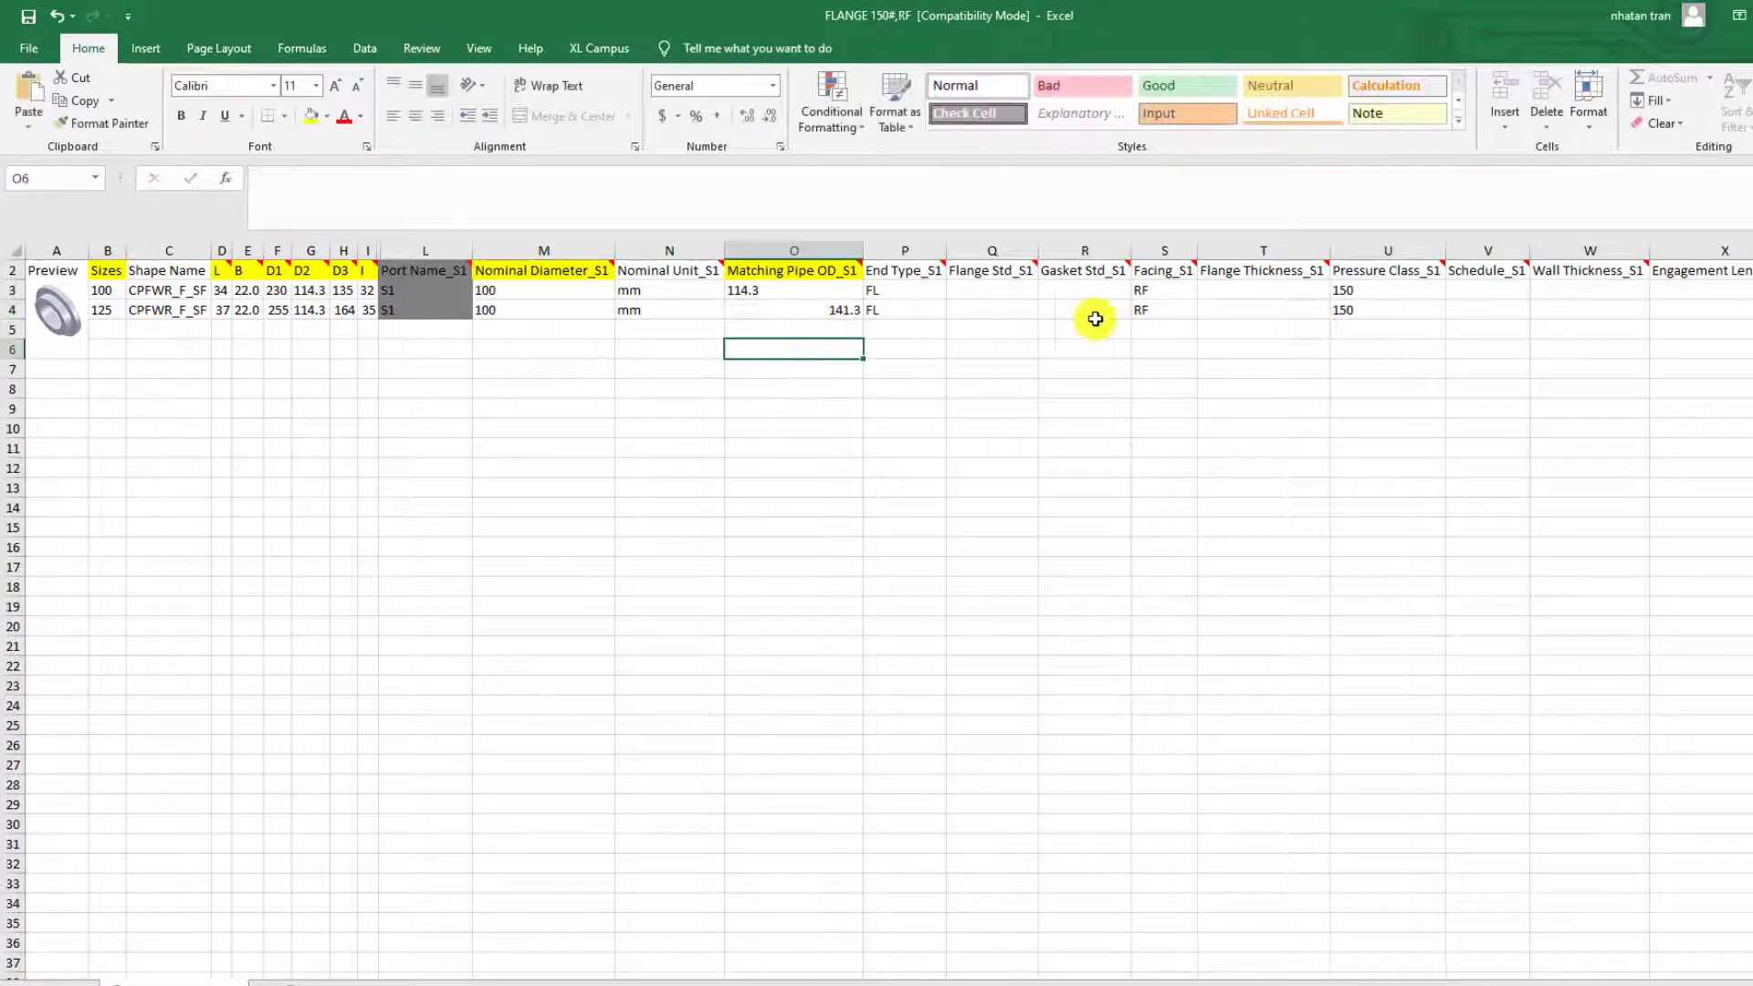
left_click(1337, 313)
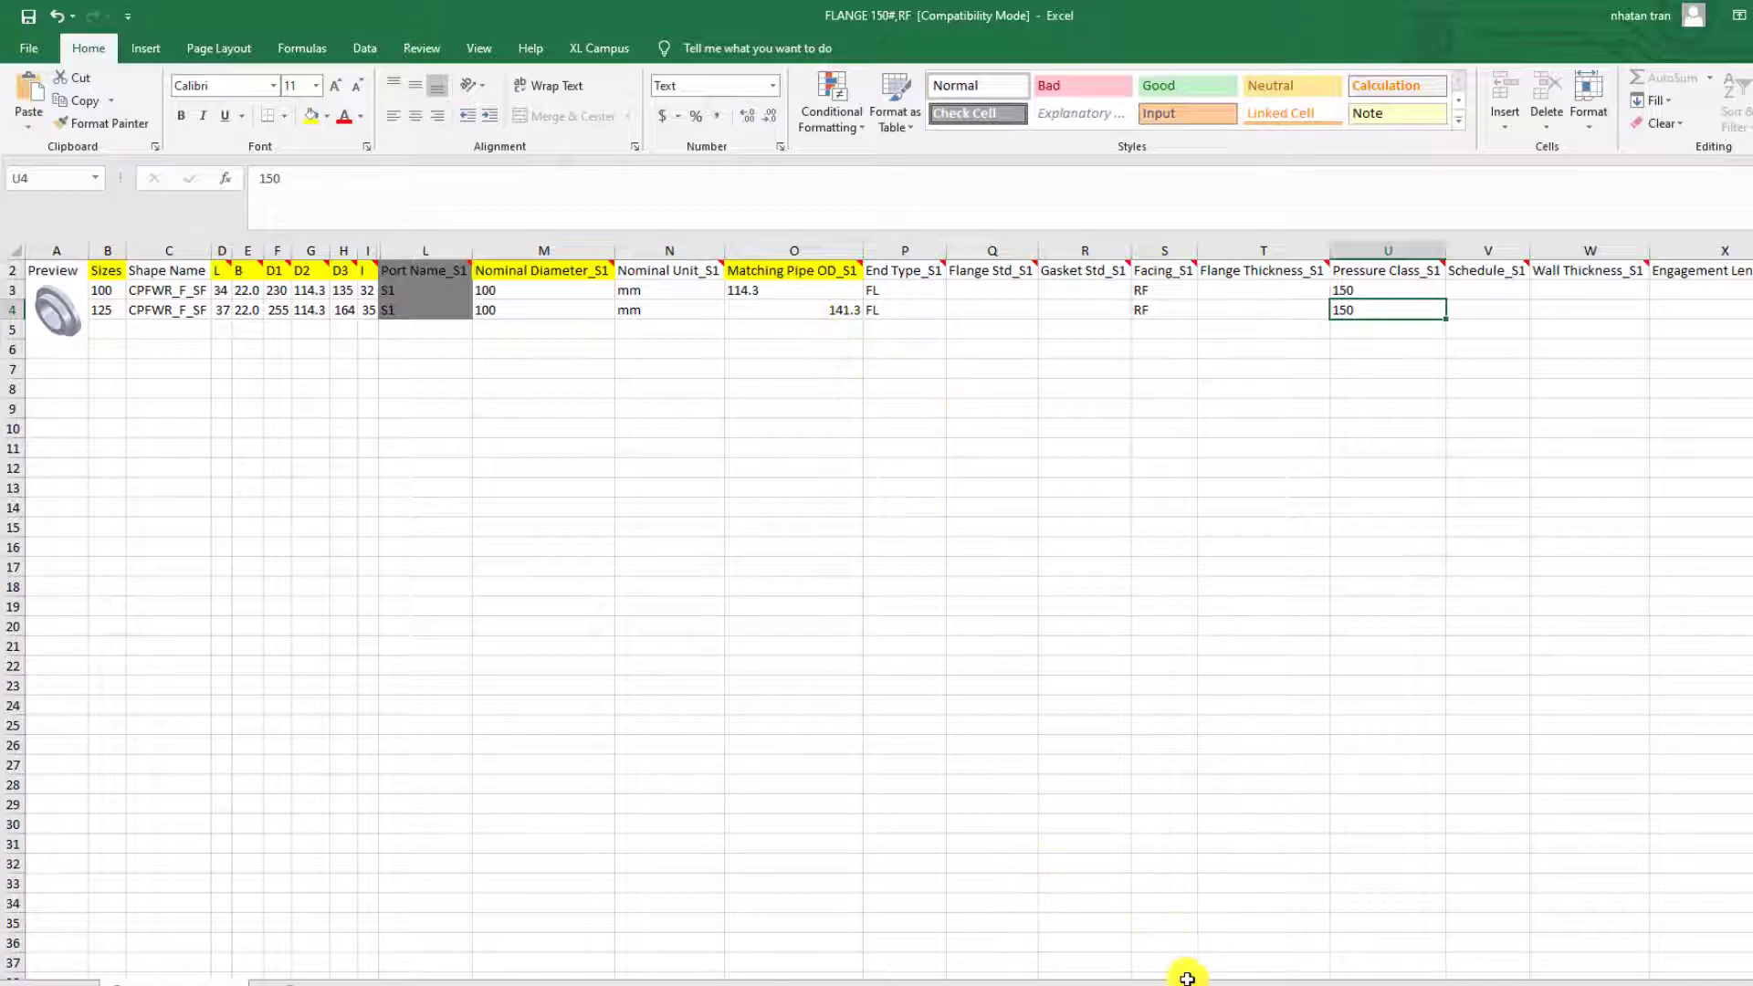
left_click_drag(1185, 978, 1370, 977)
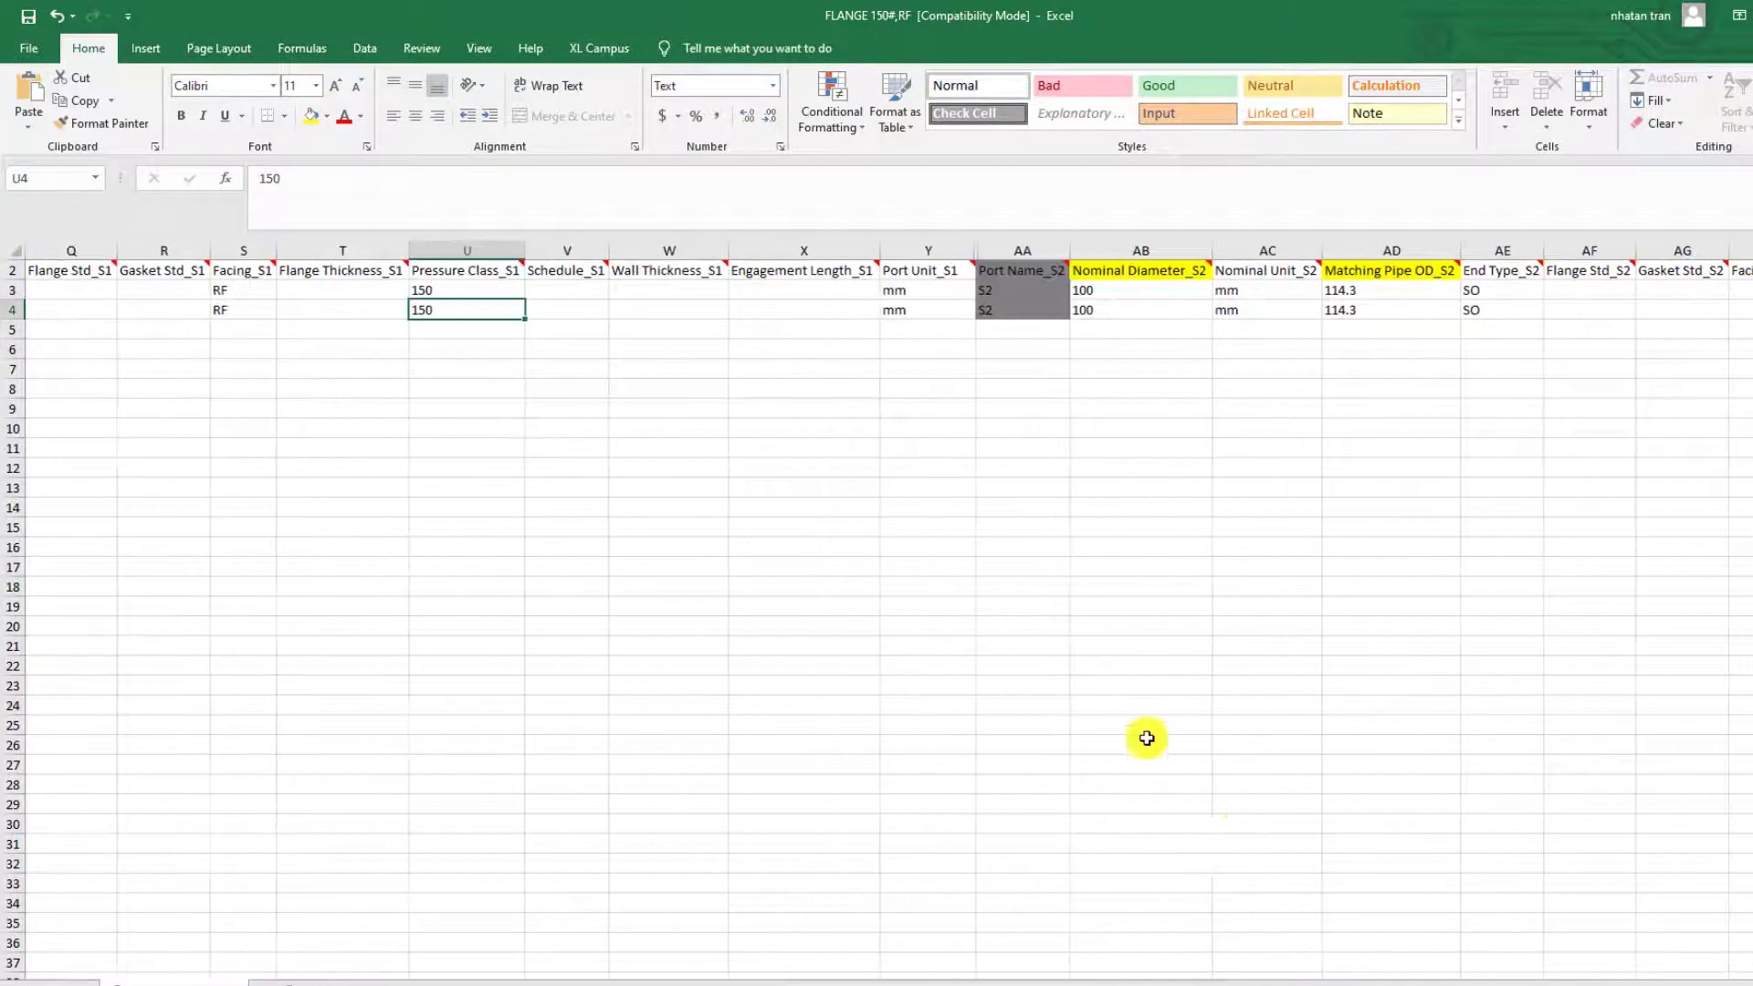
left_click(1115, 311)
type("125")
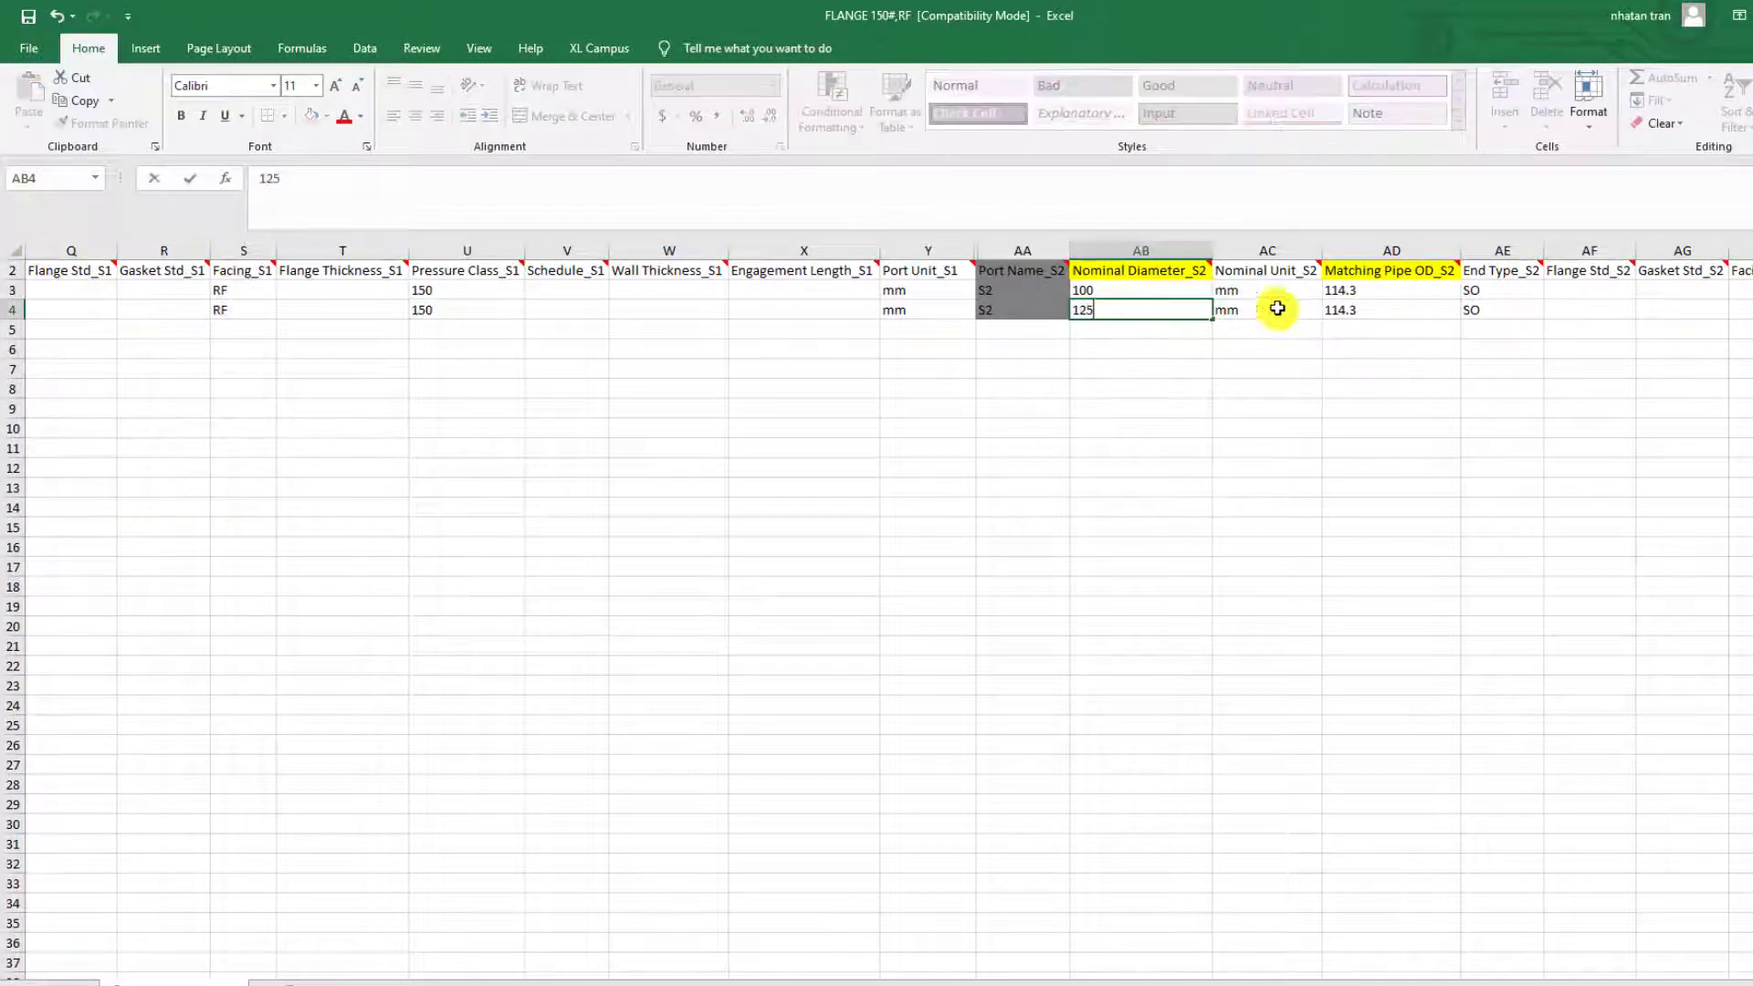
left_click(1384, 306)
type("41")
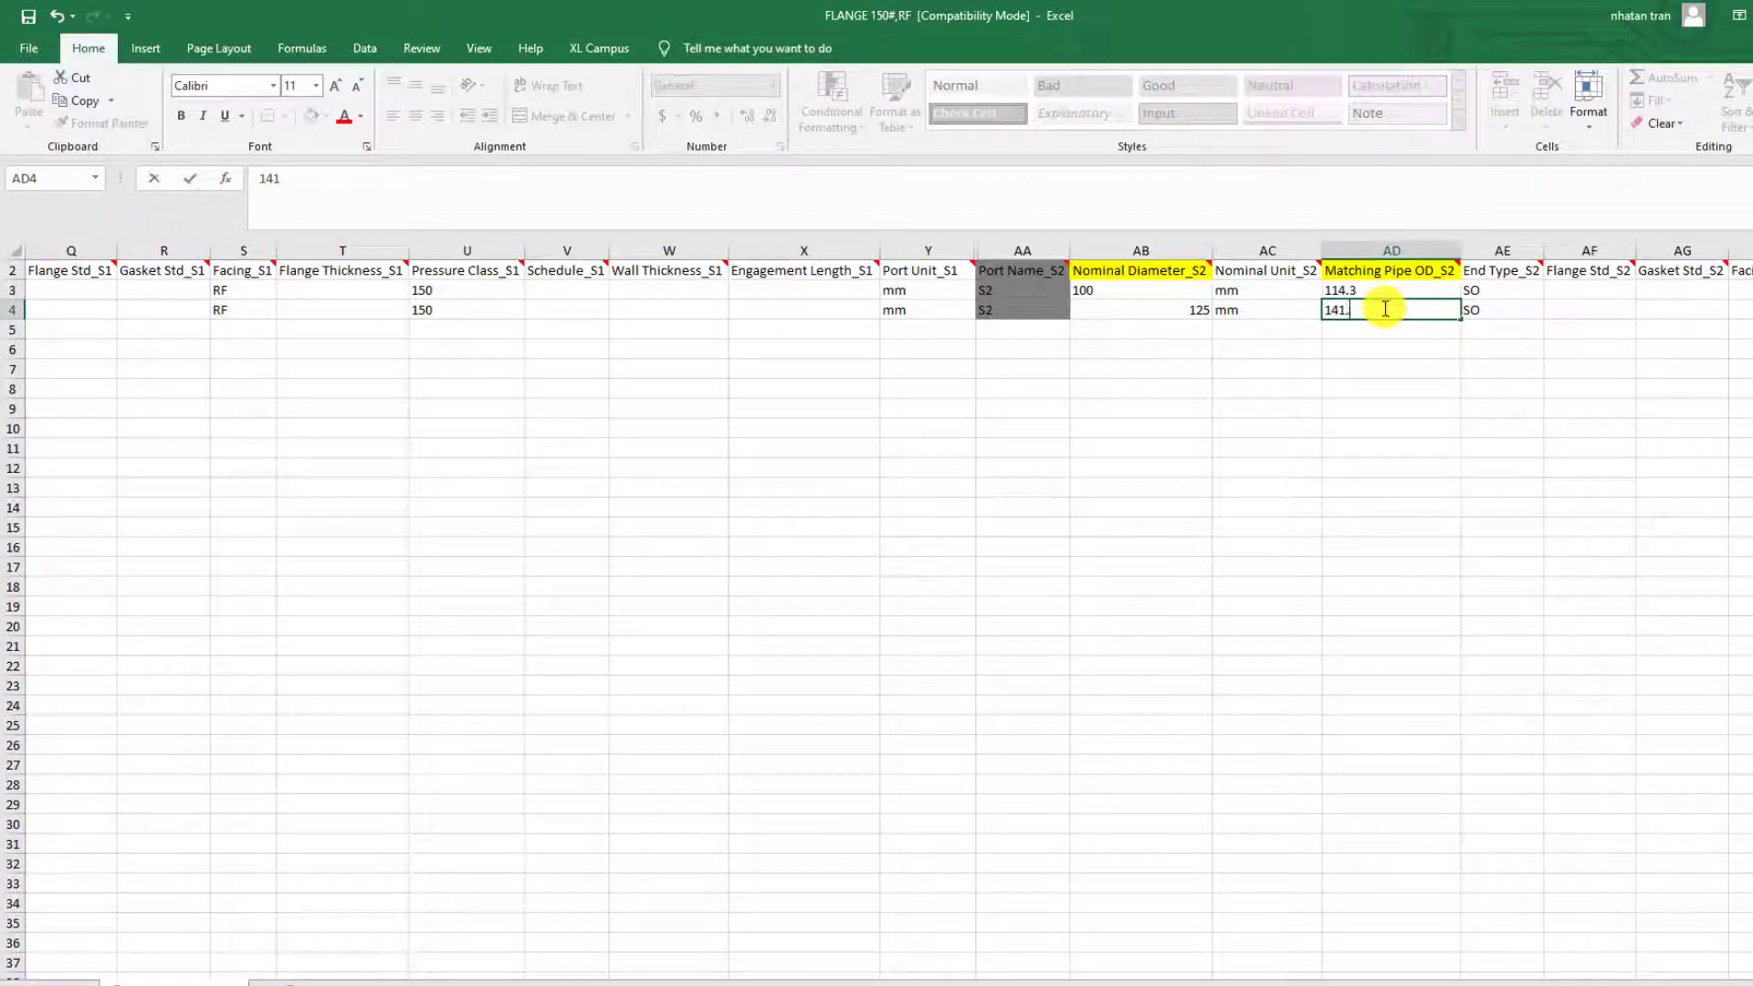
type("3")
left_click(1366, 488)
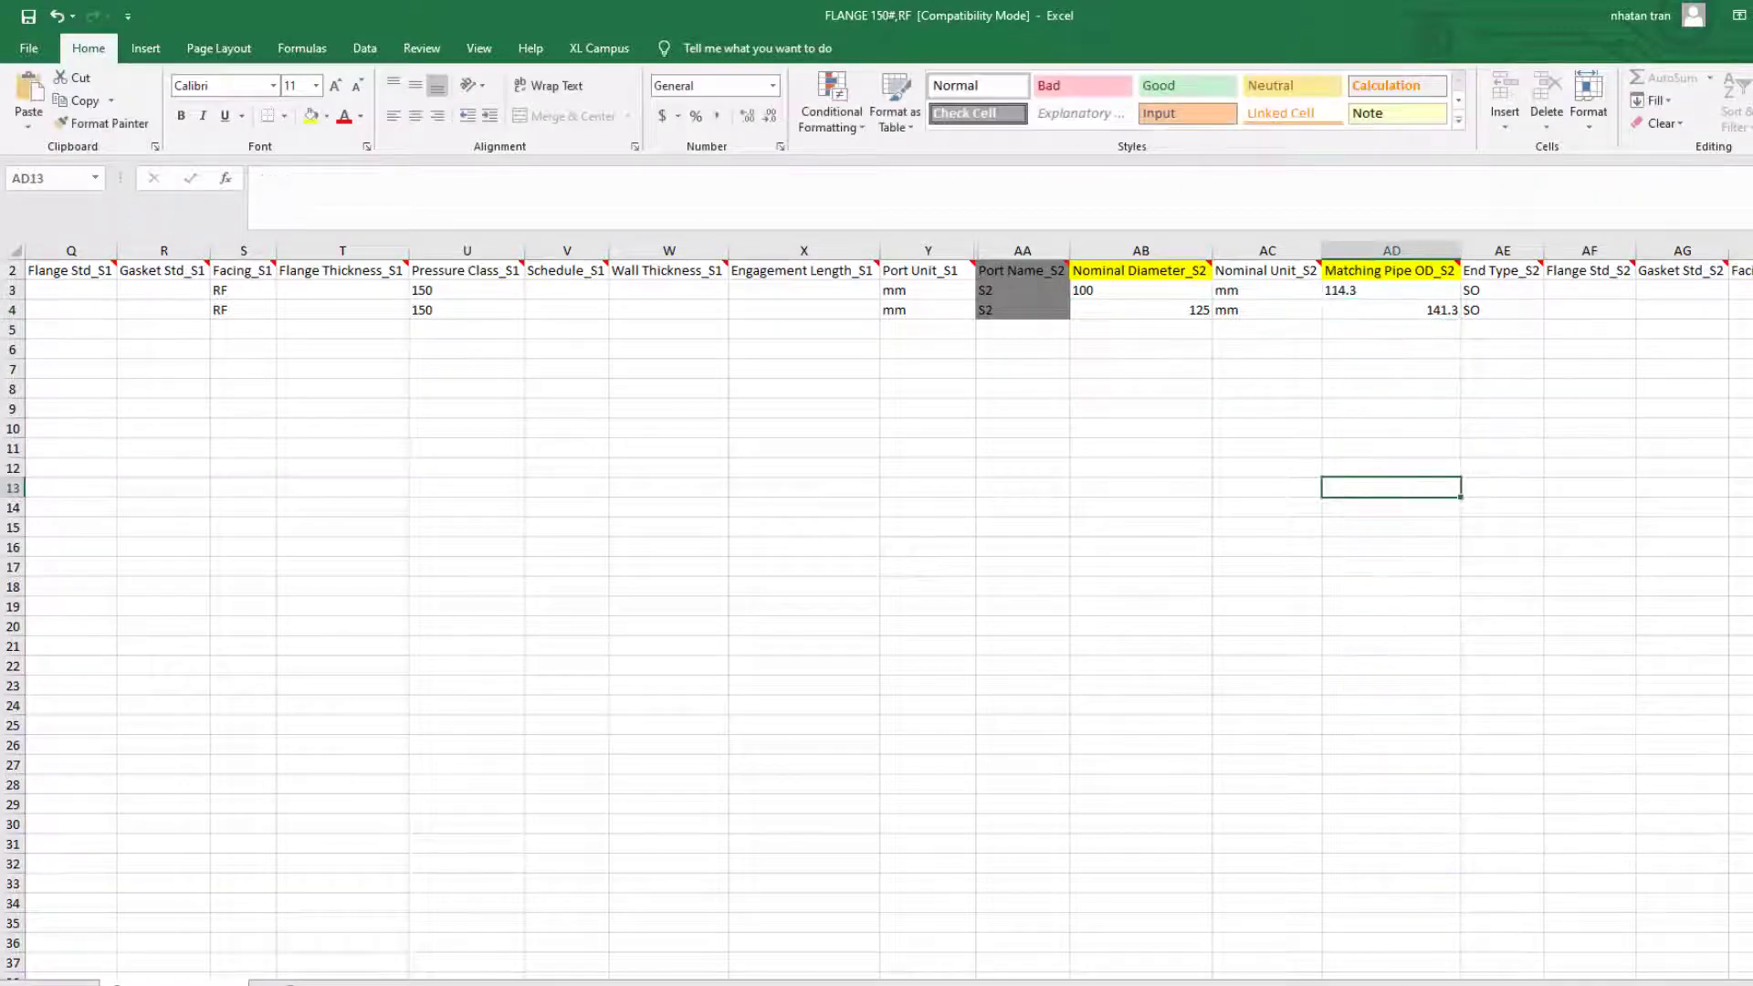
left_click_drag(1516, 979, 1700, 982)
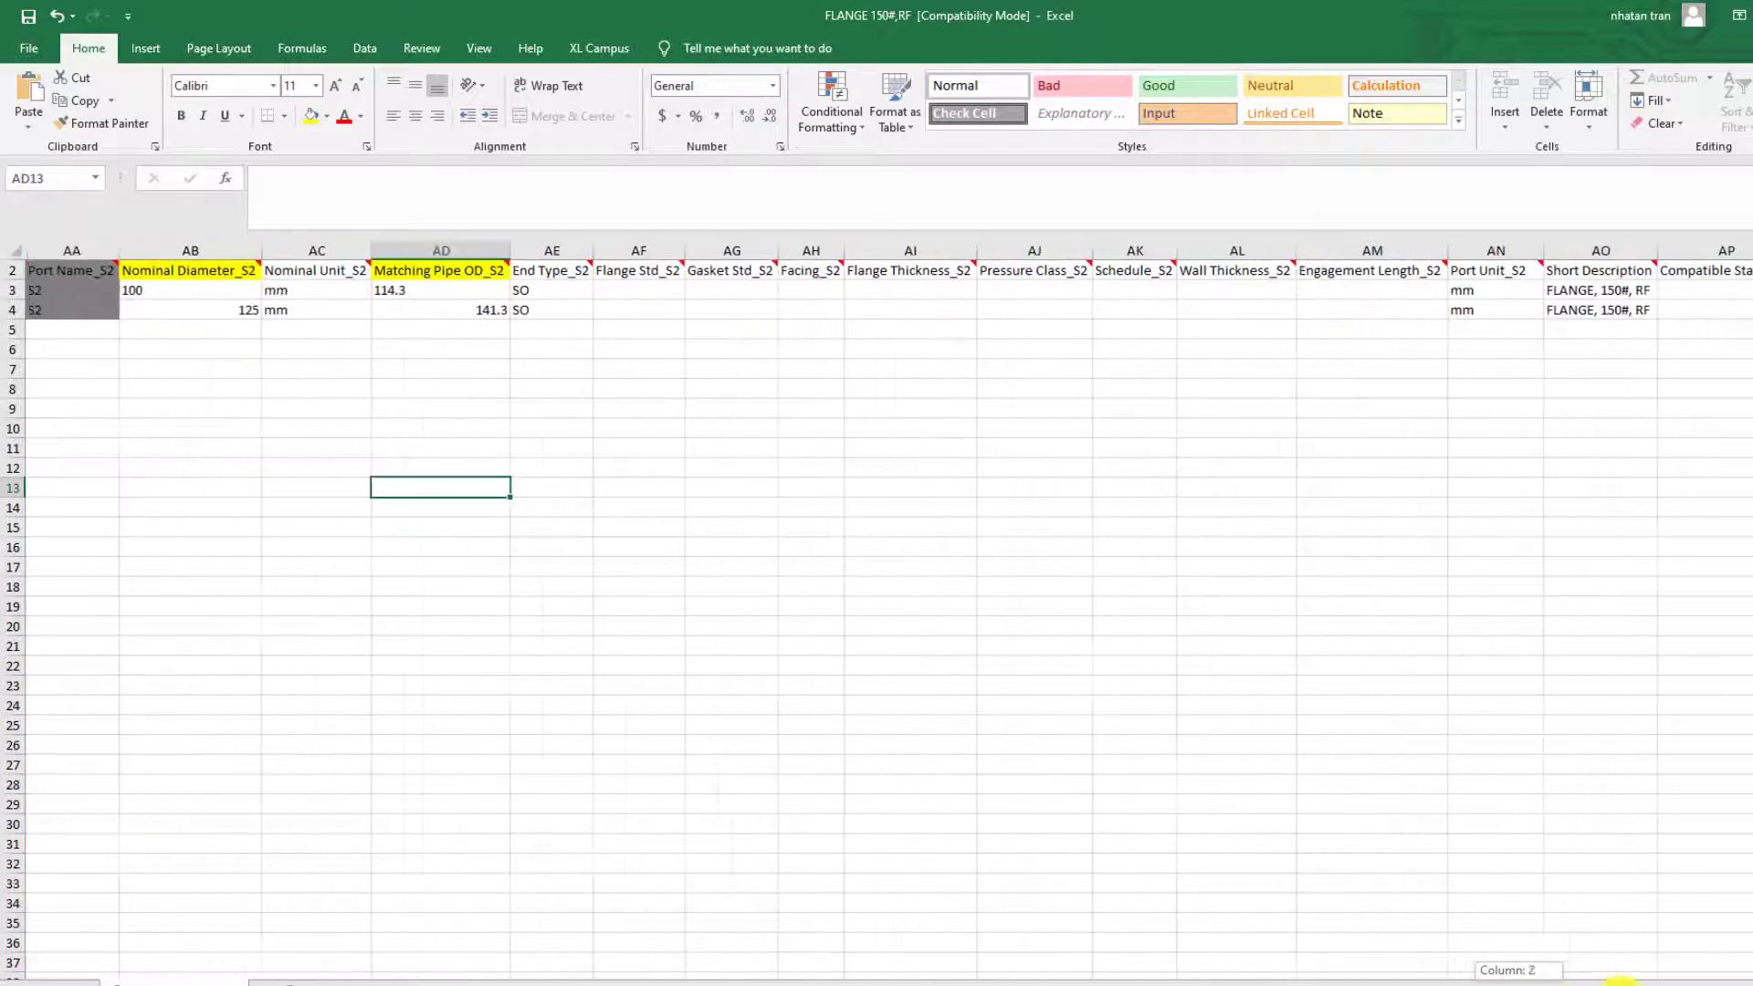
left_click_drag(1700, 981, 1050, 973)
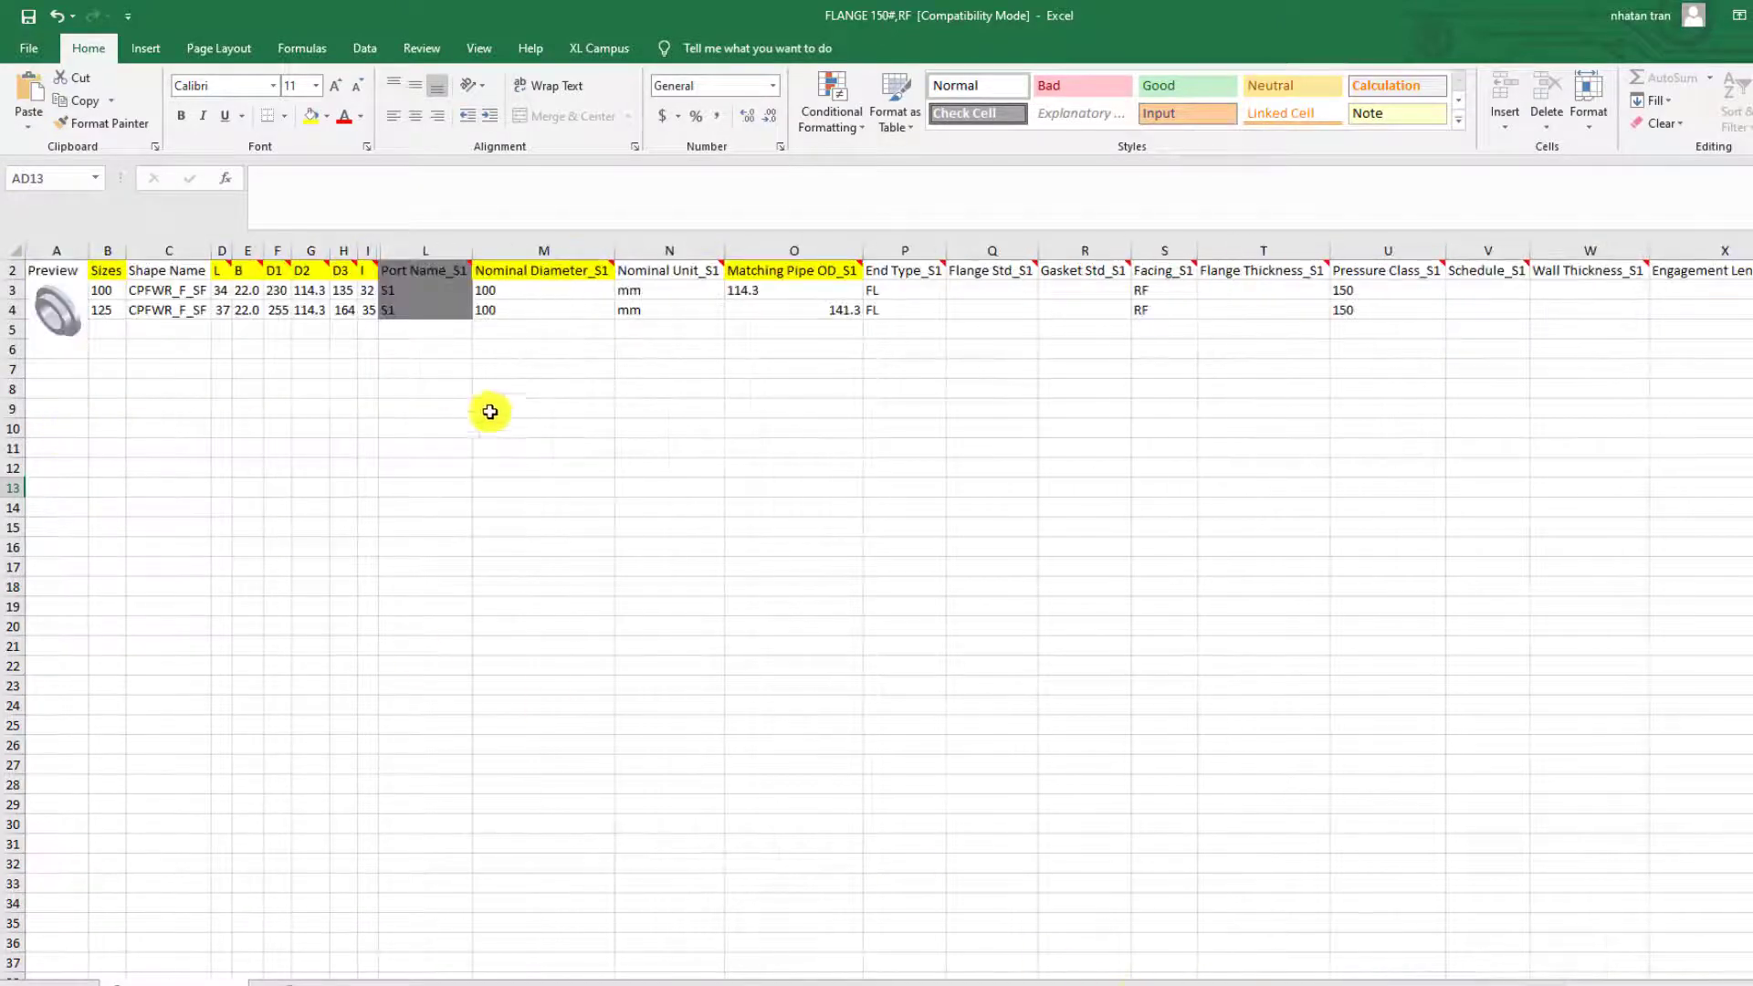
Step: Fill row 5 from the 125 row and set its size to 150
left_click(109, 333)
type("150")
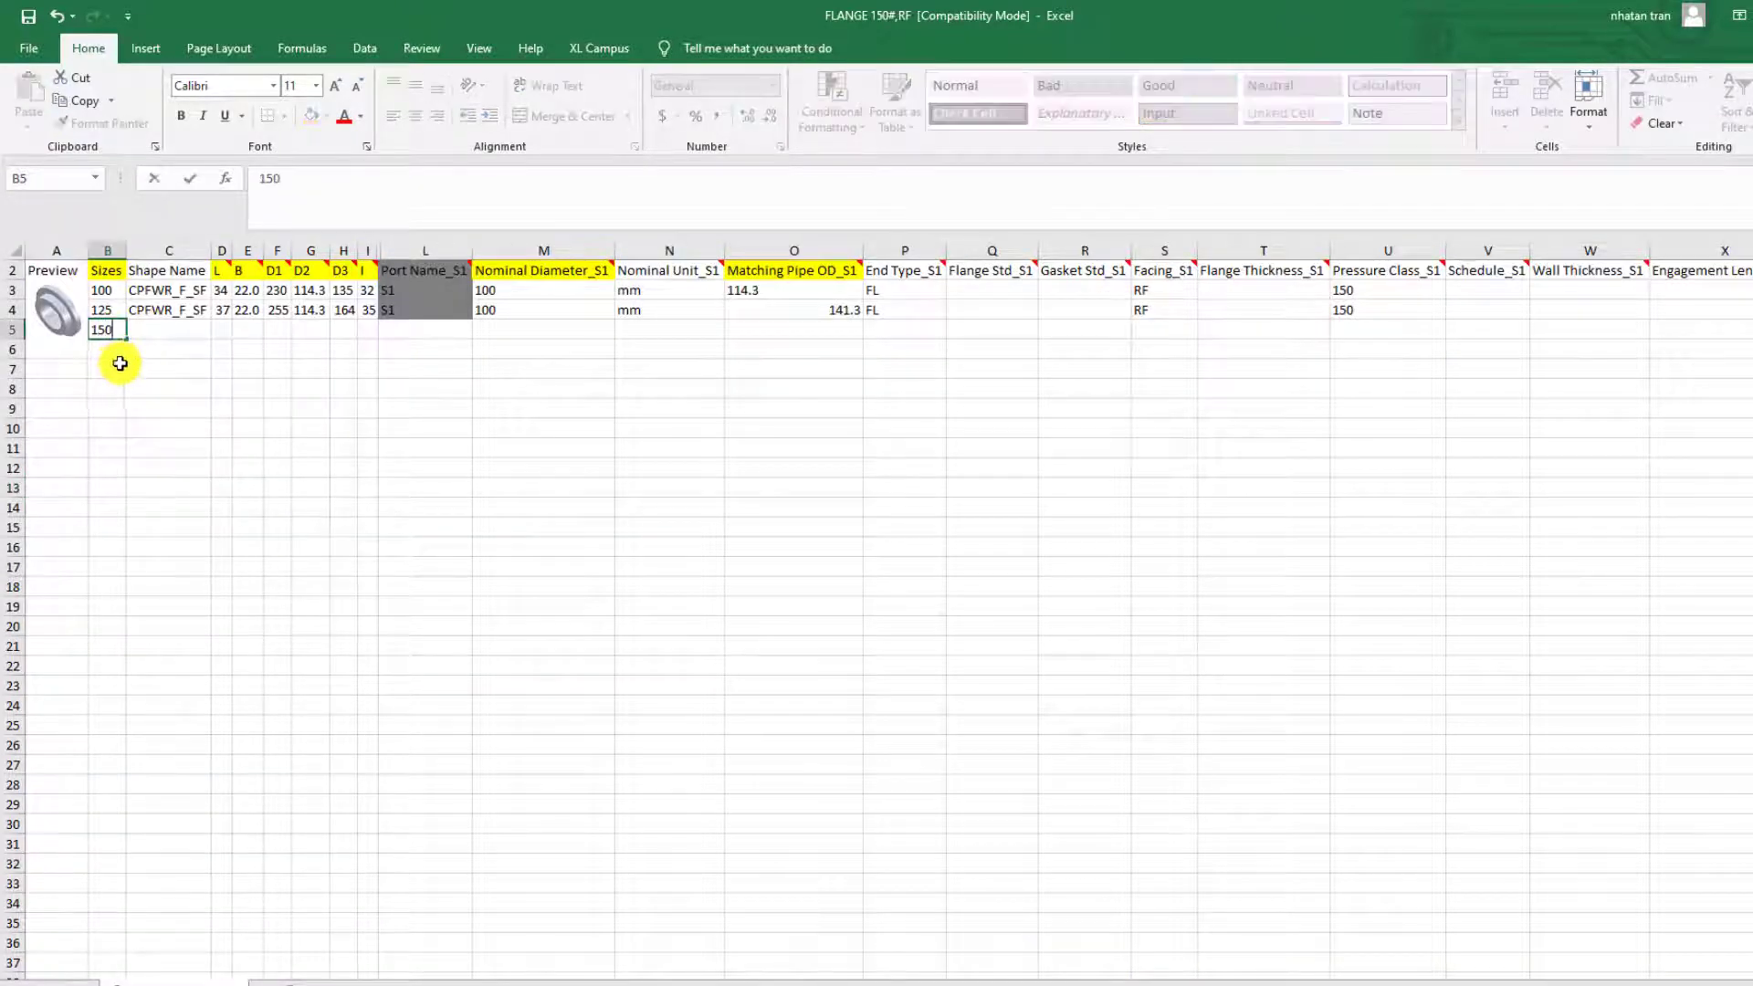
left_click(120, 364)
left_click(3, 329)
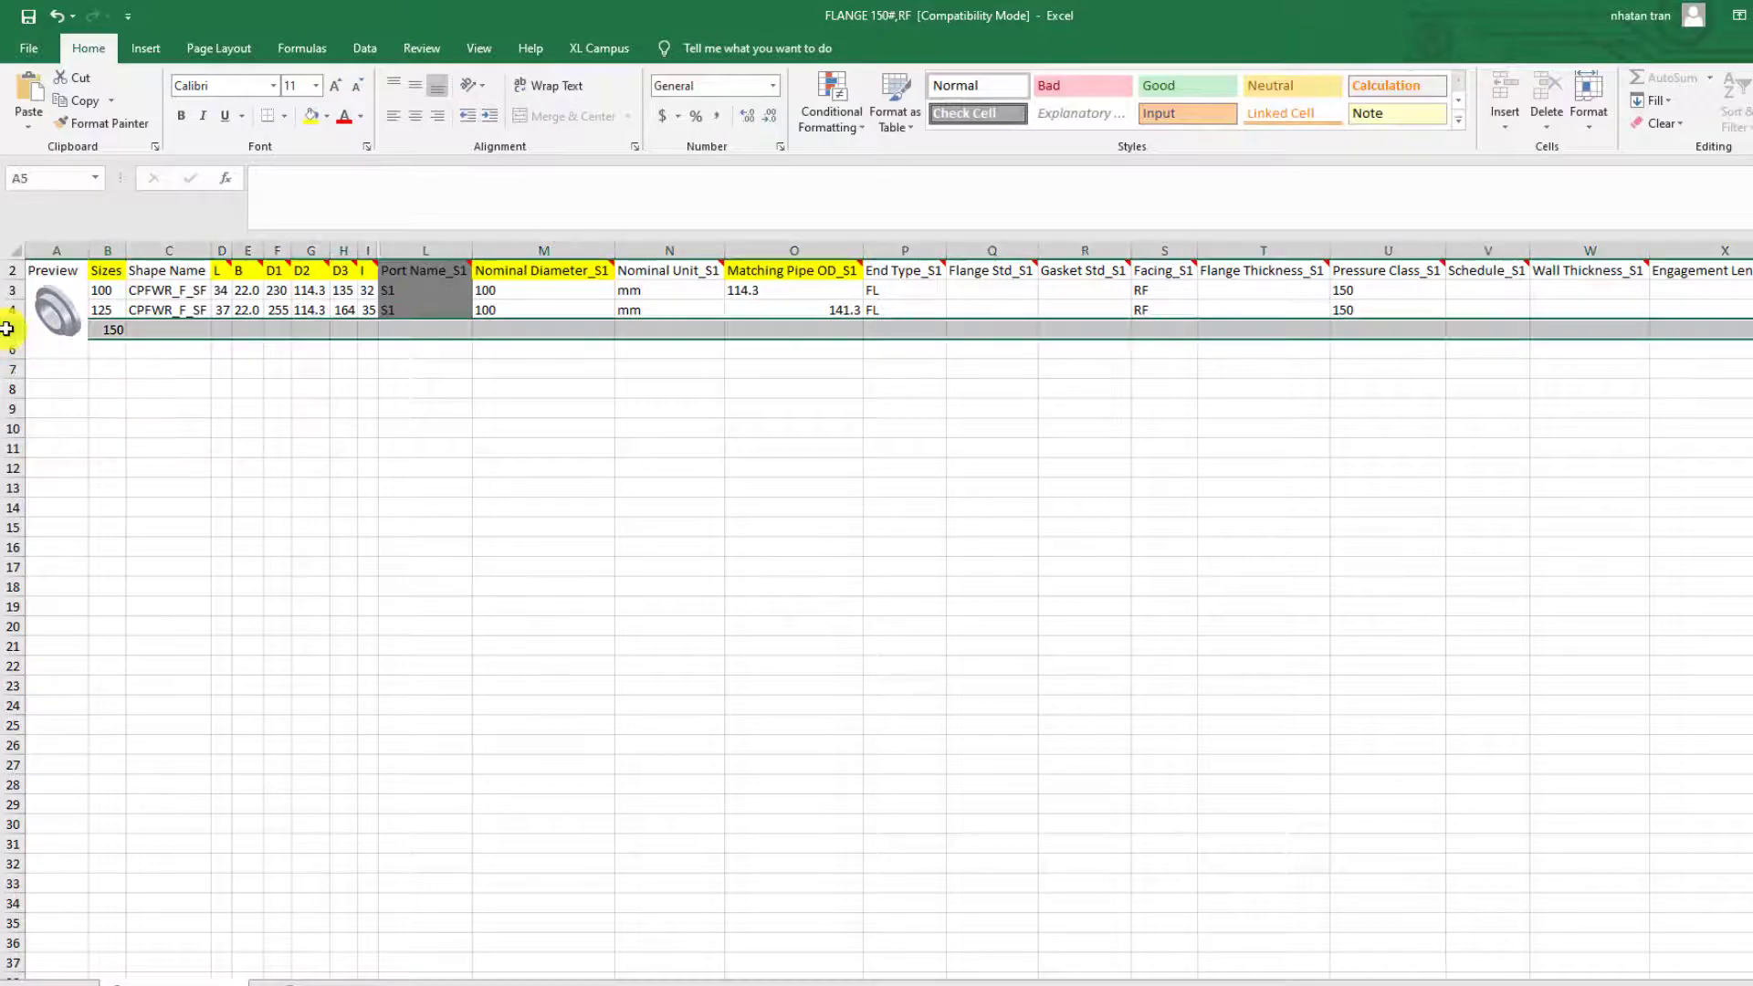
key("ctrl+d")
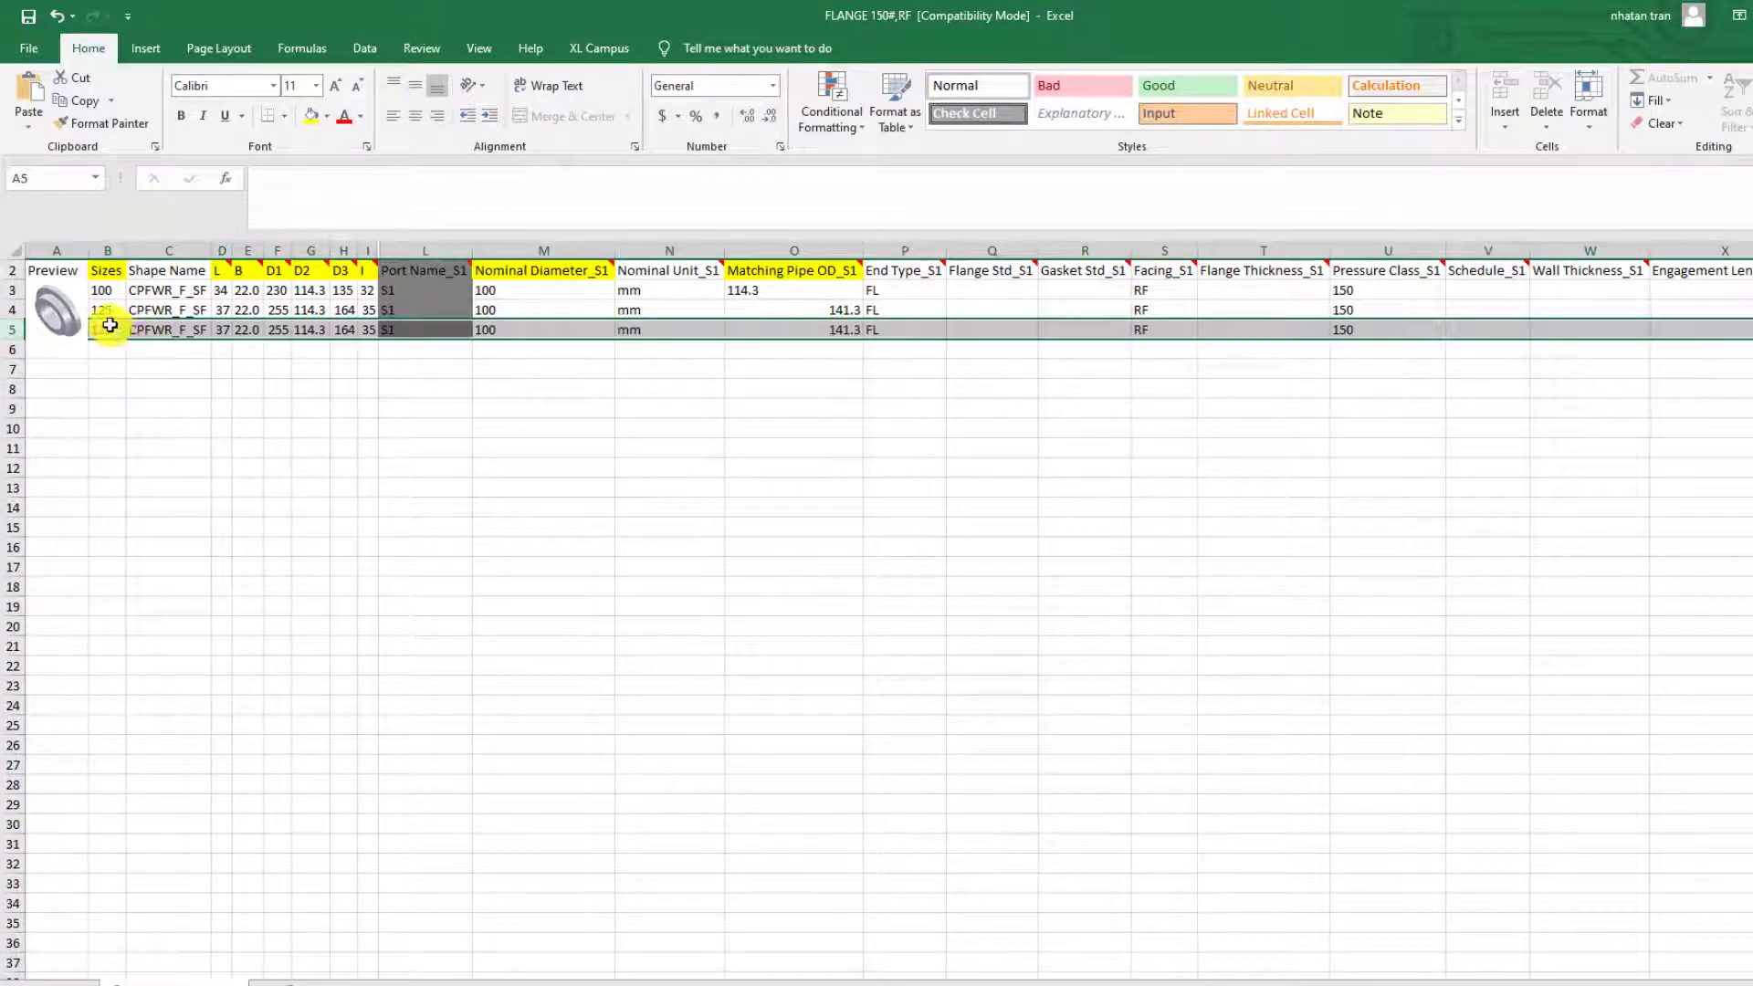
left_click(110, 326)
type("150")
left_click(217, 351)
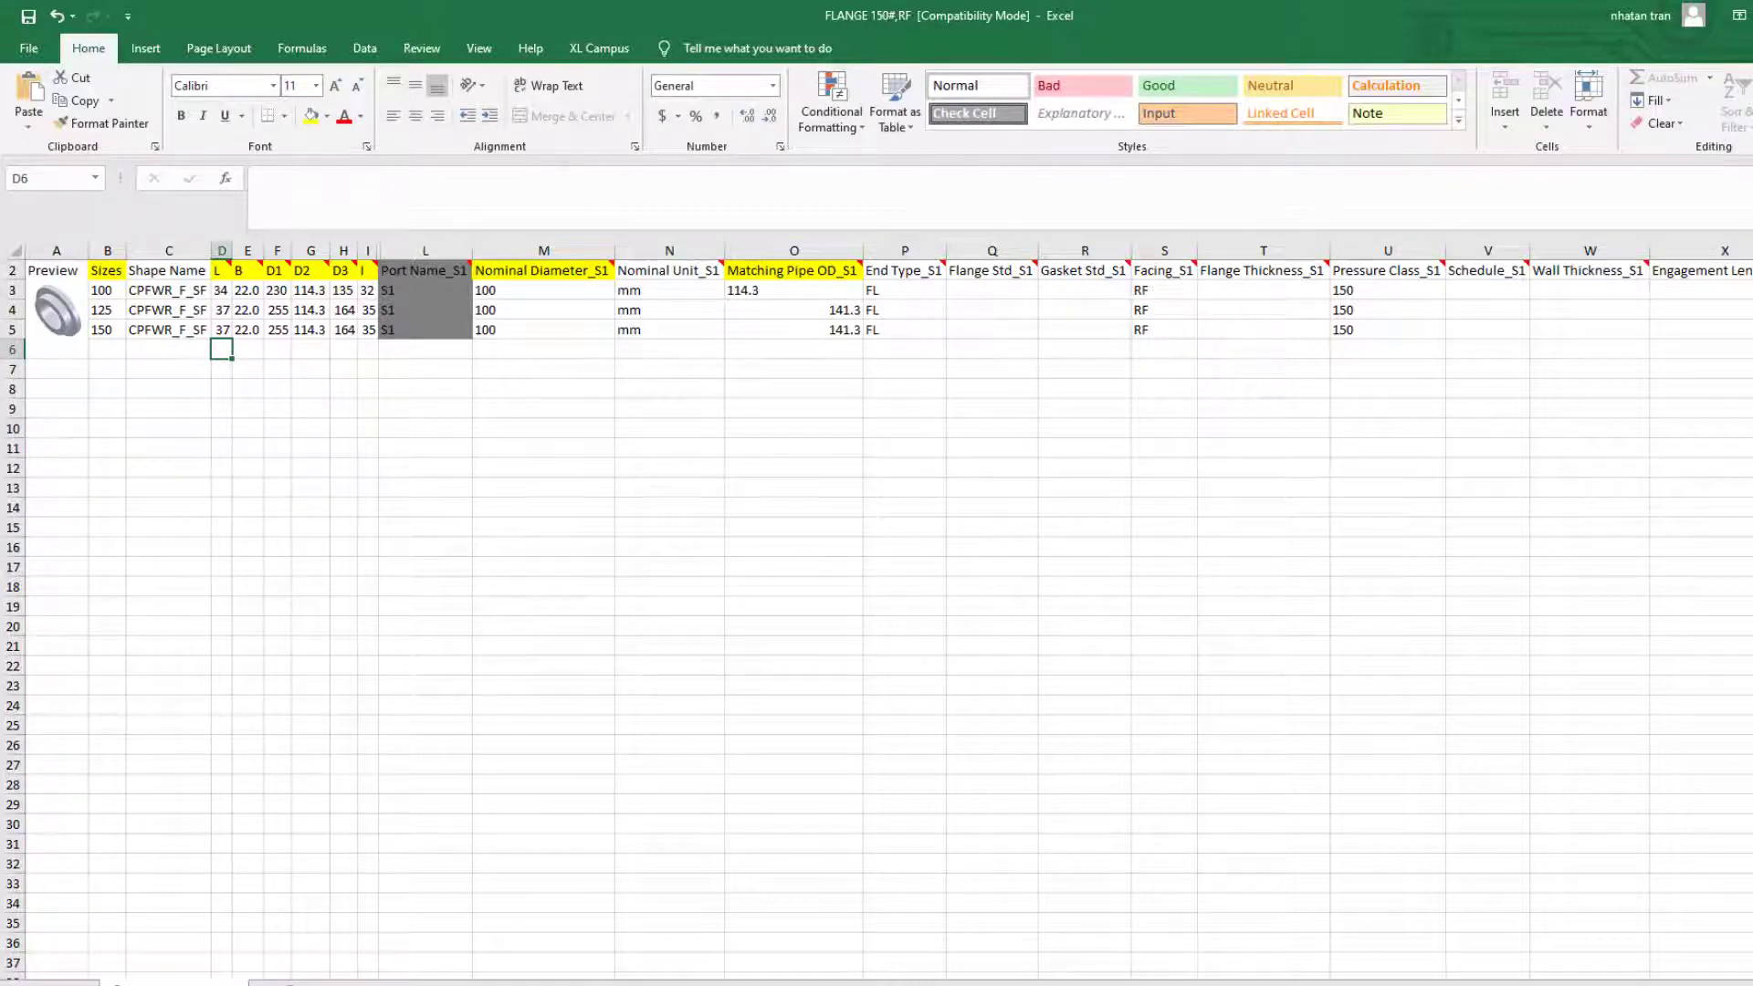
Step: Show the 150 size flange dimensions in Pipedata-Pro
key("alt+Tab")
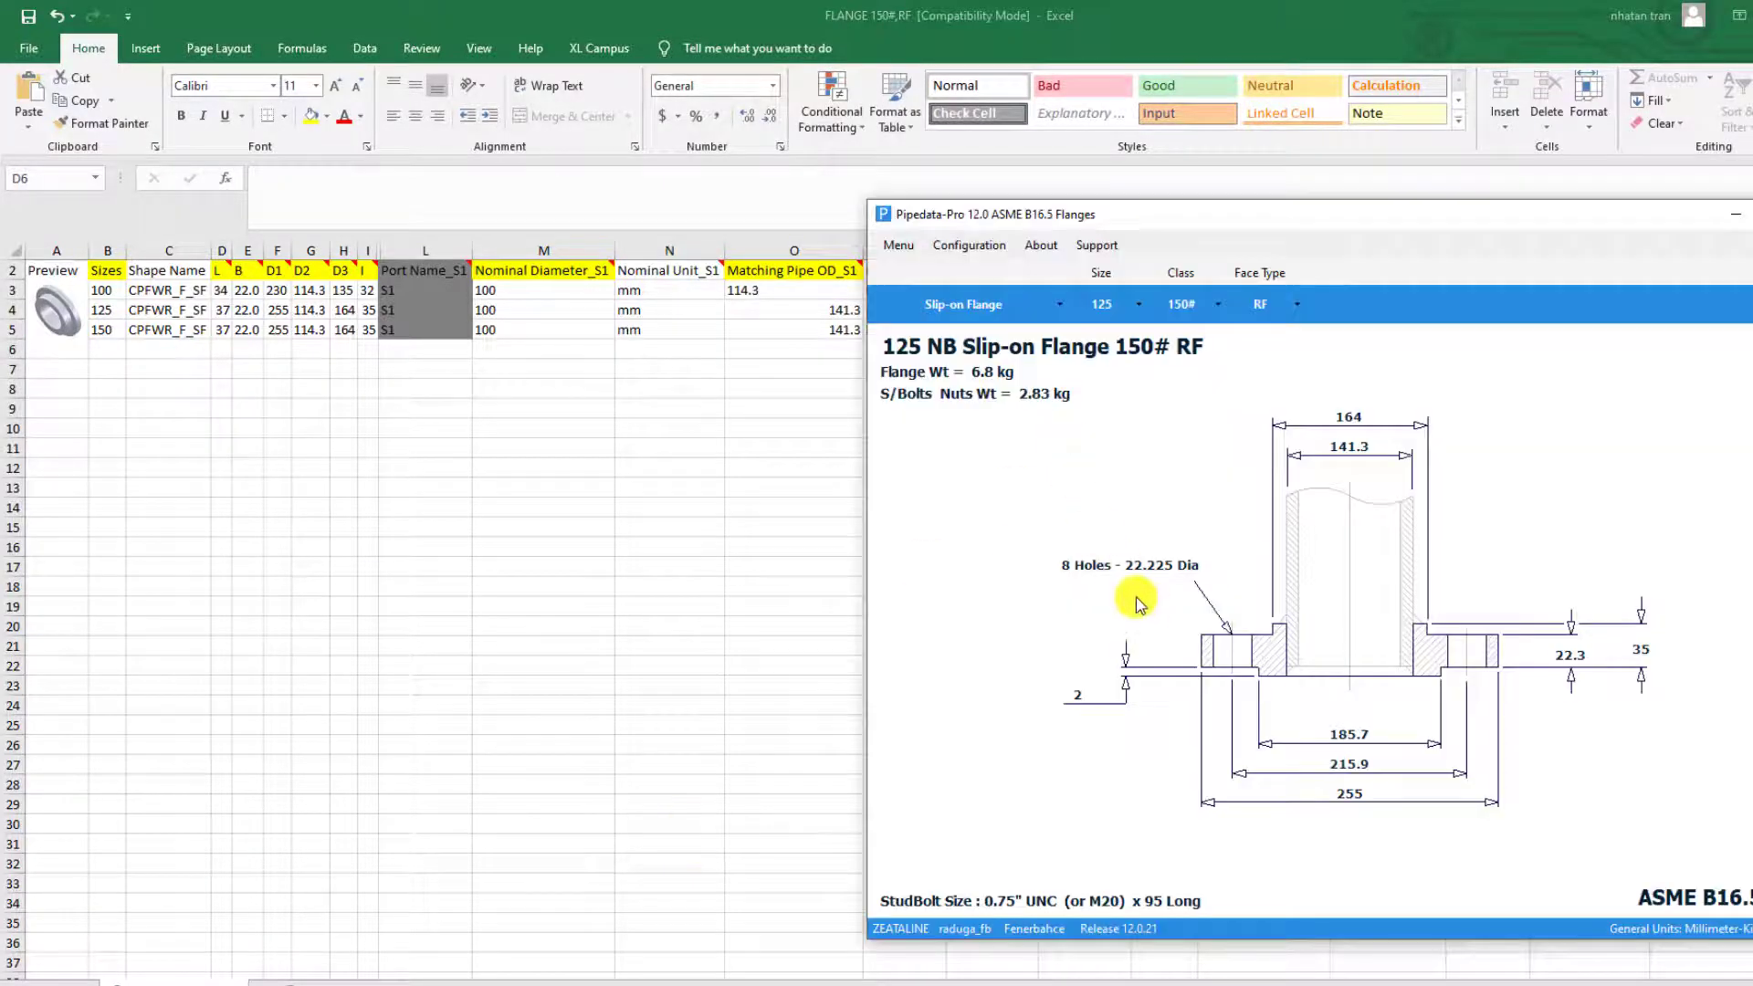
left_click(1133, 311)
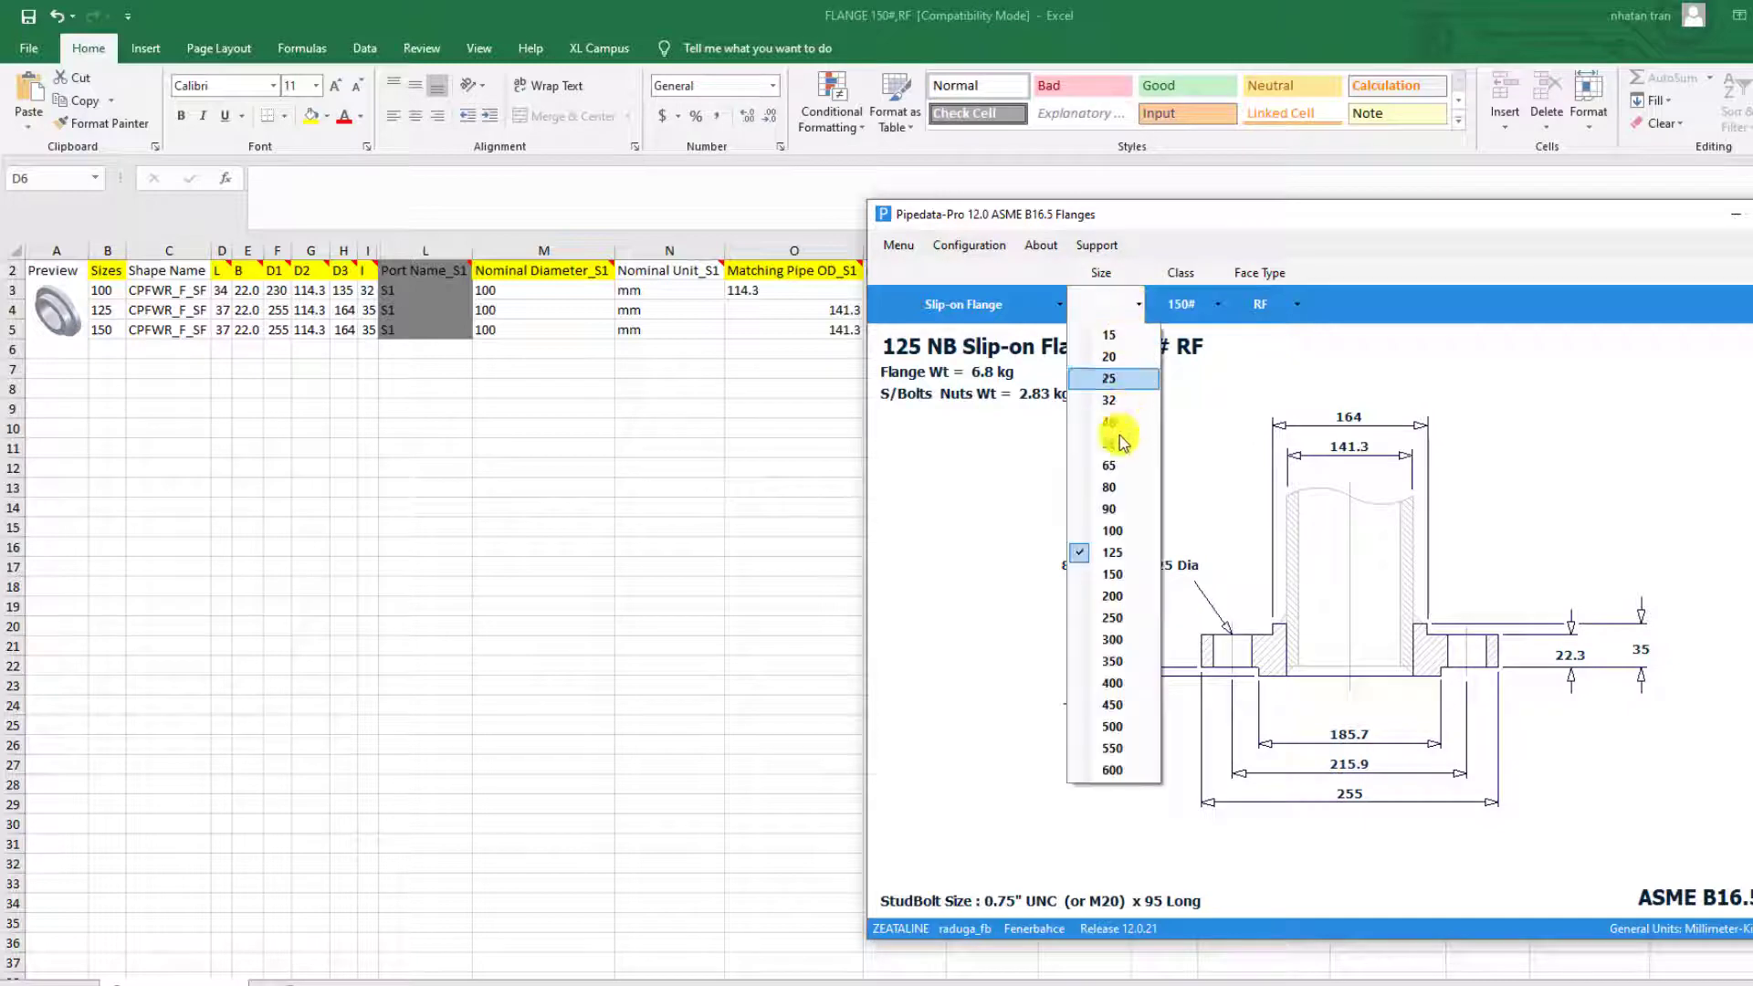
left_click(1091, 559)
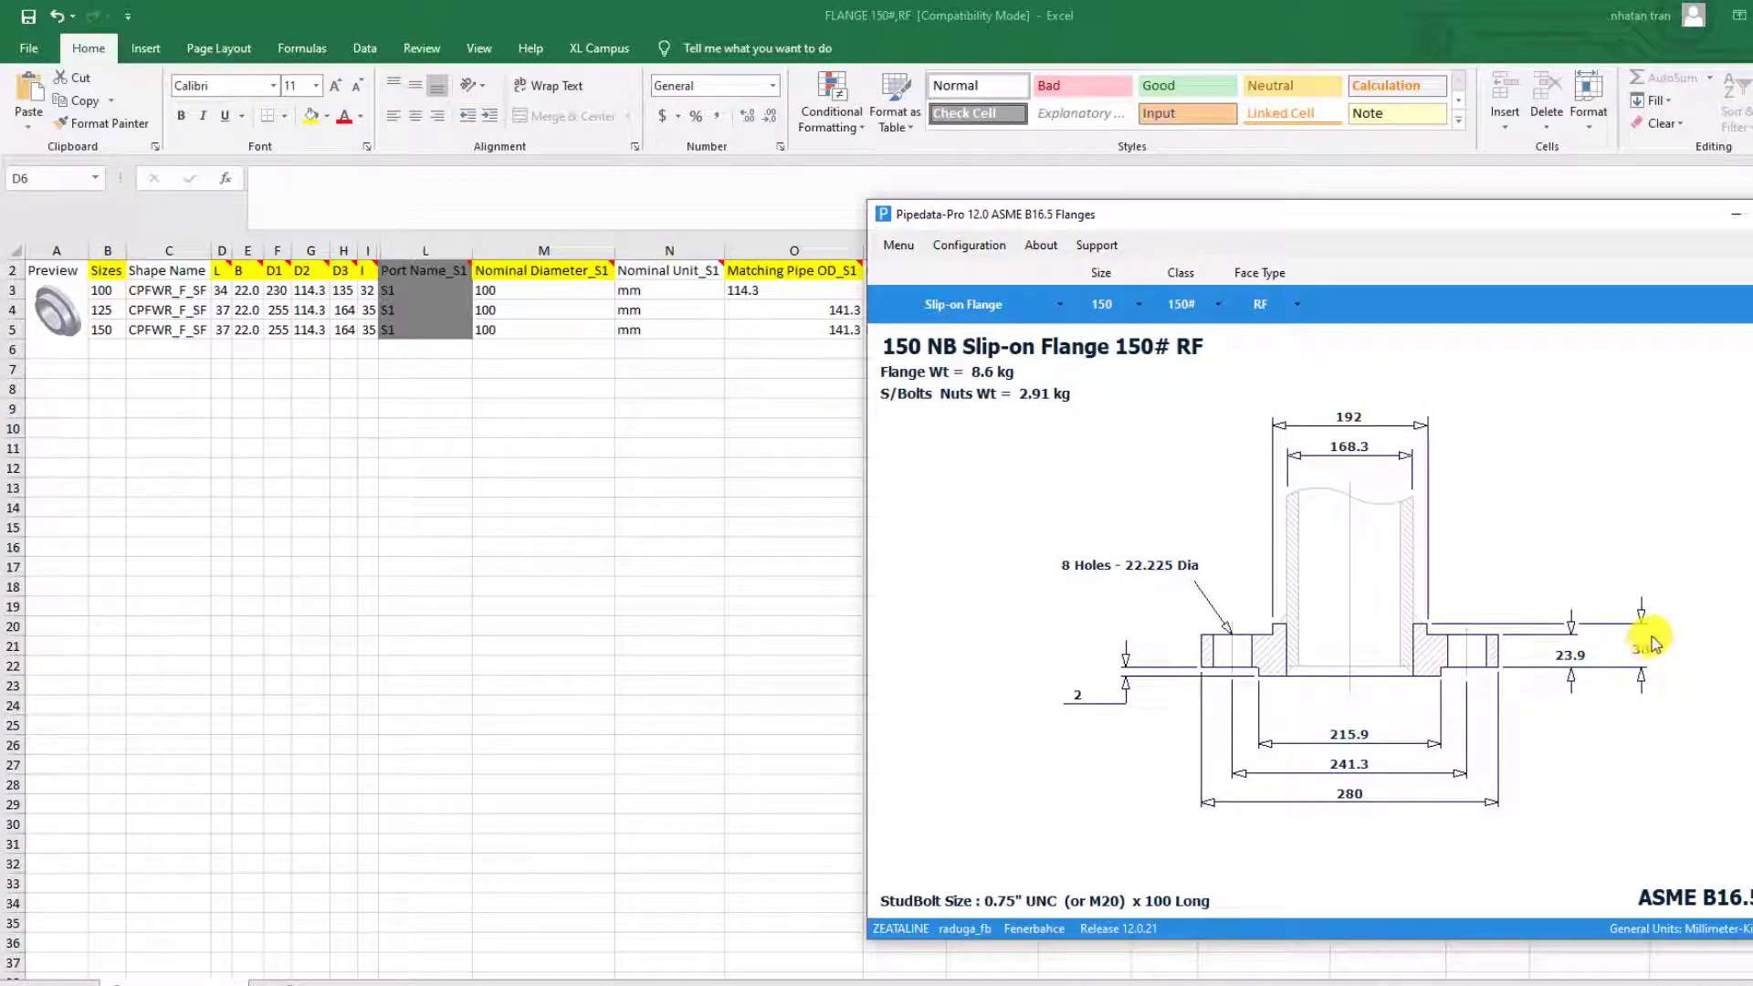
Step: Enter size-150 flange dimensions L 41, B 24 and D1 280 from the reference drawing
left_click(215, 346)
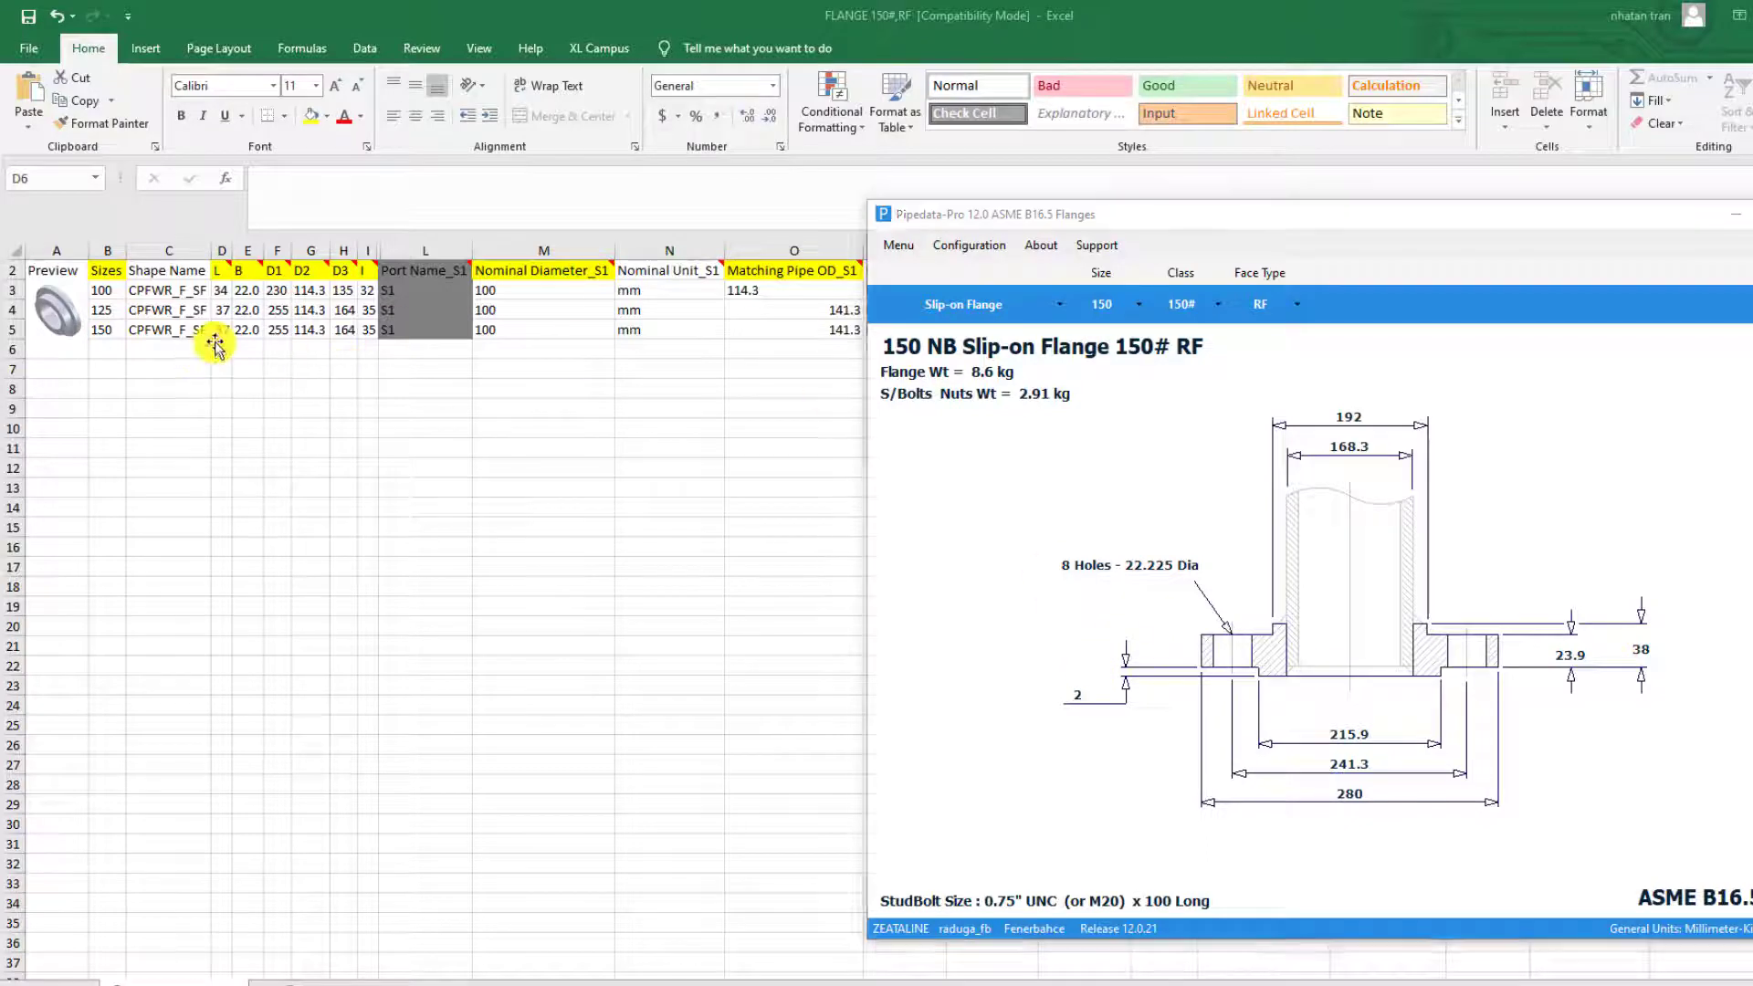
type("41")
left_click(242, 369)
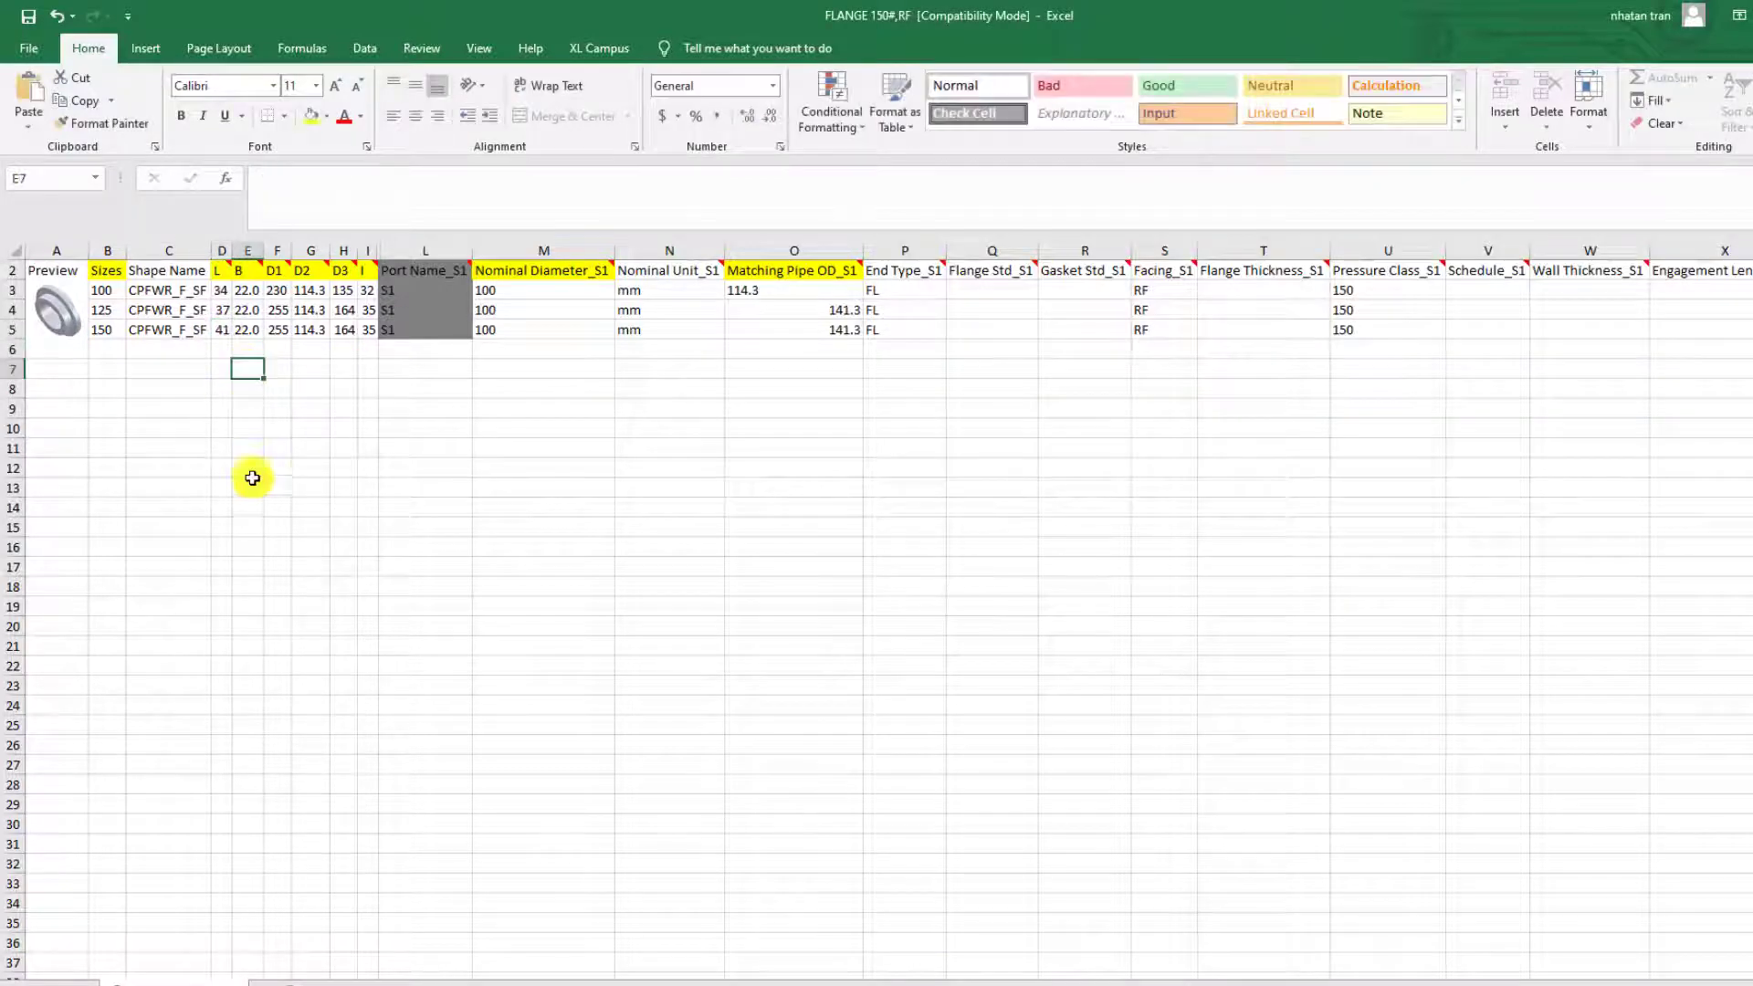
key("alt+Tab")
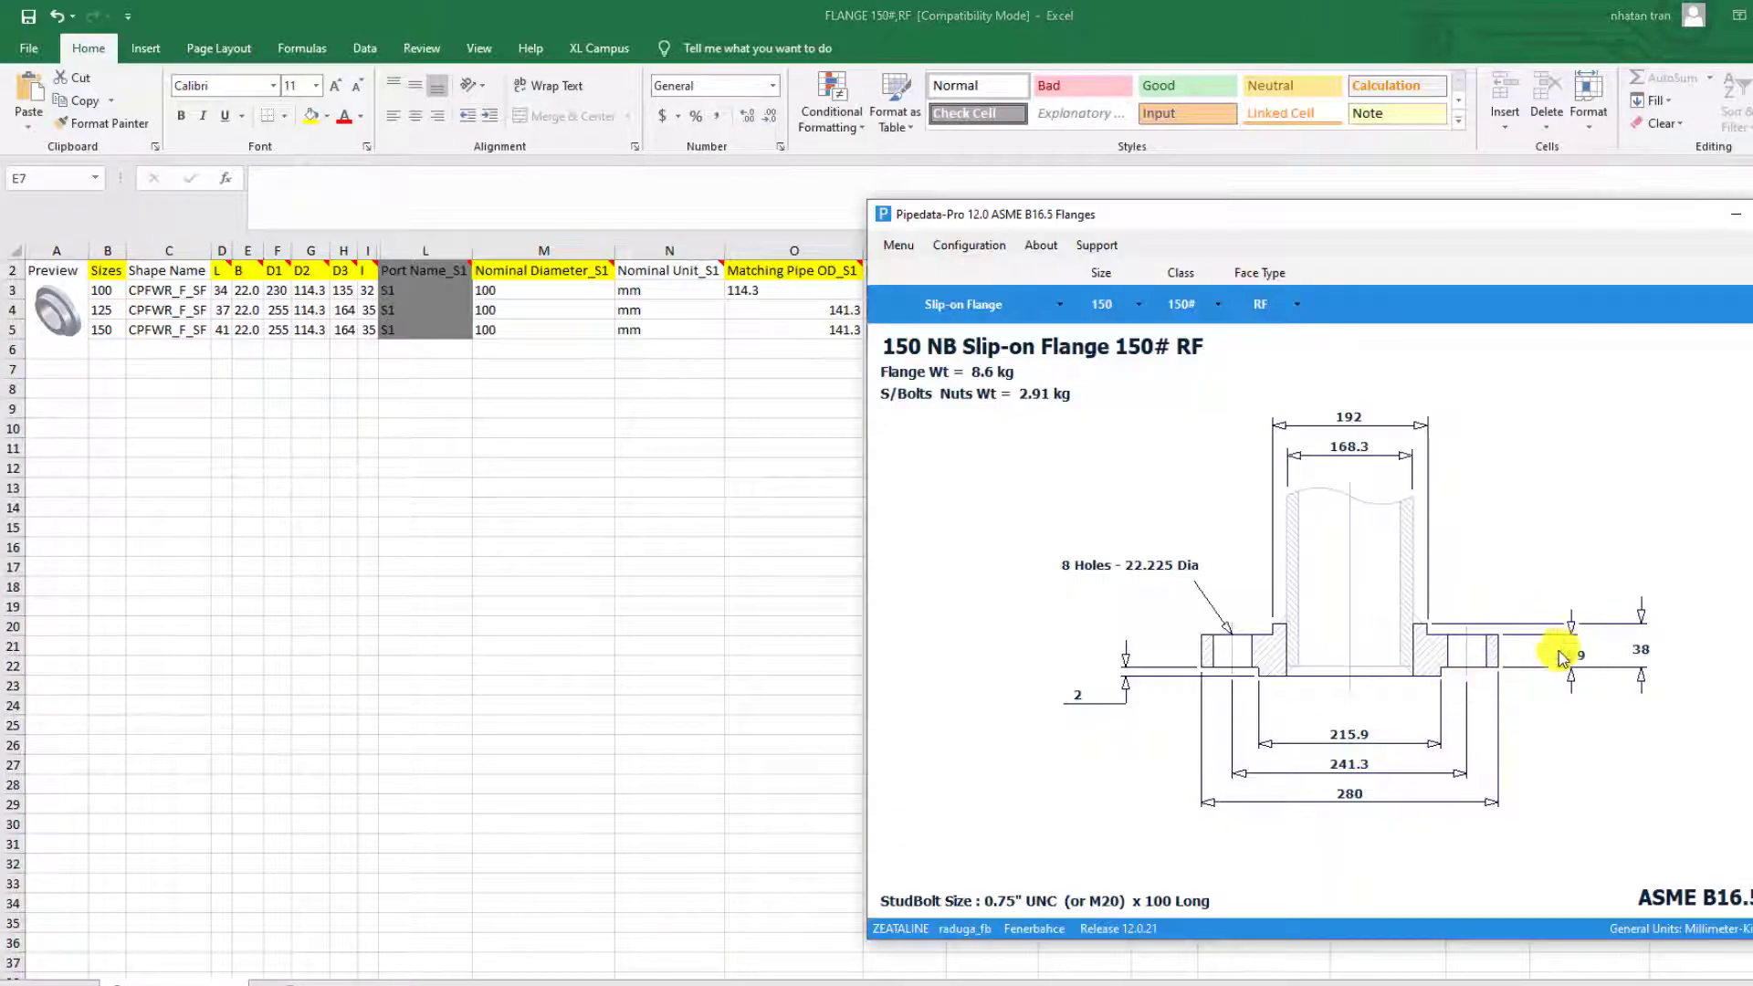
key("alt+Tab")
type("24")
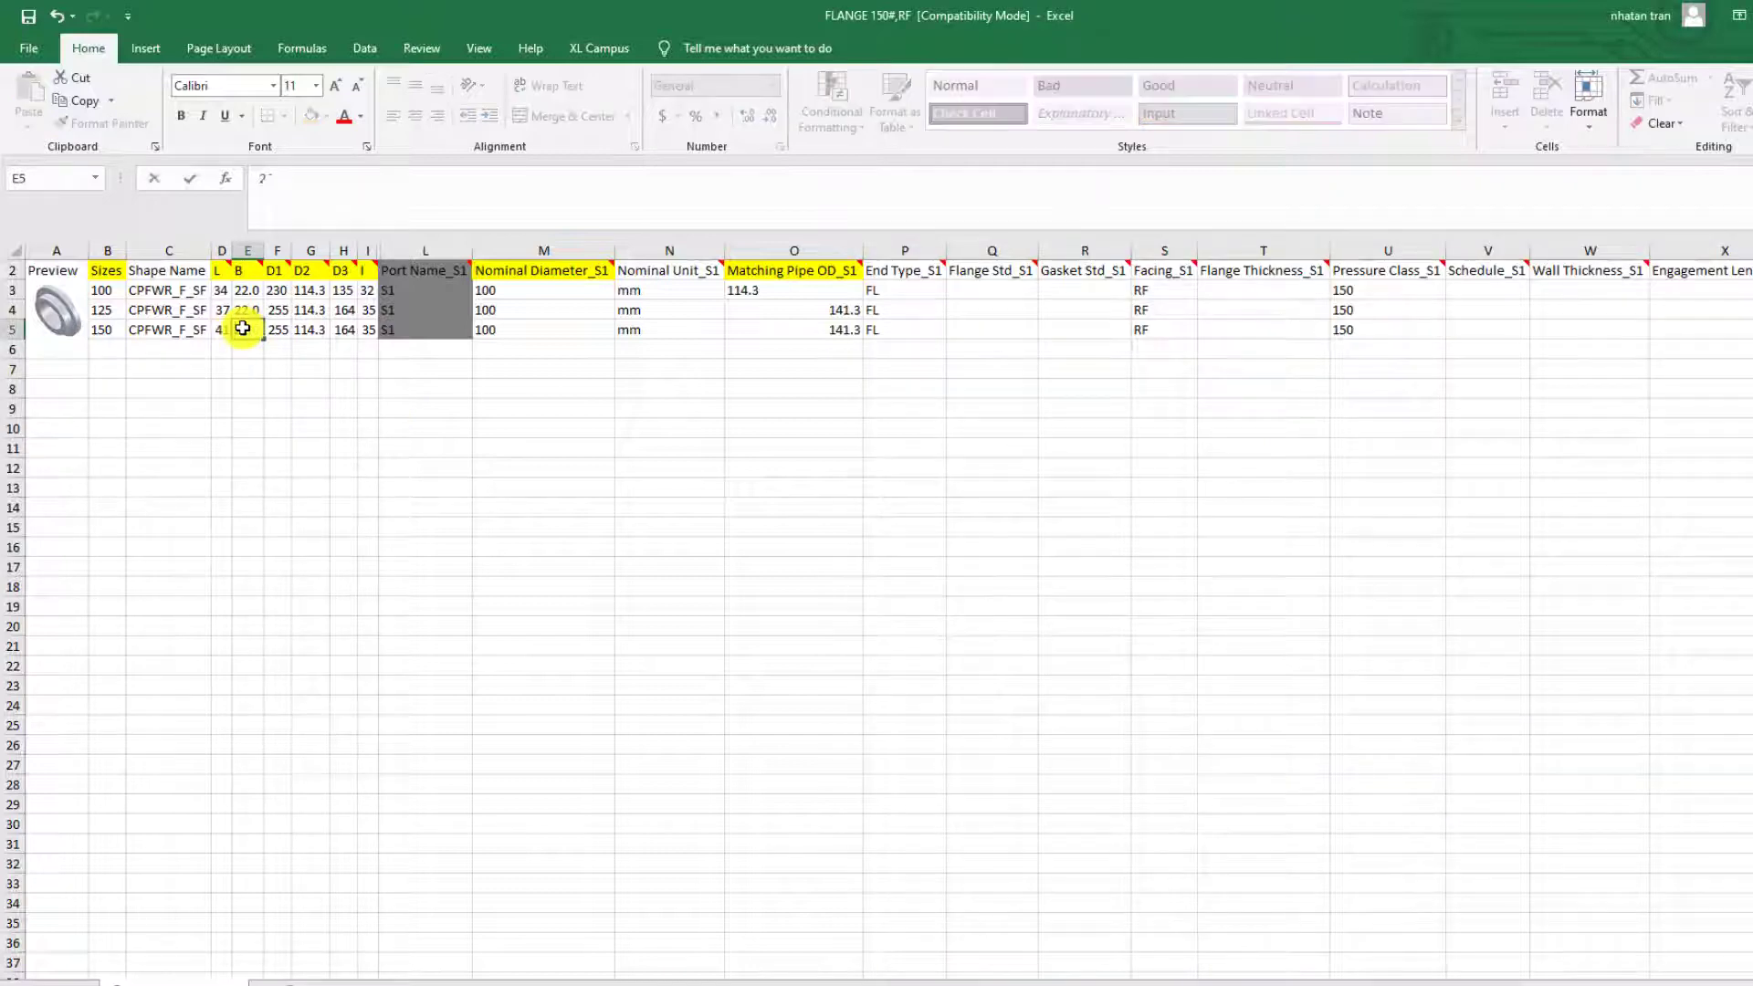
key("Tab")
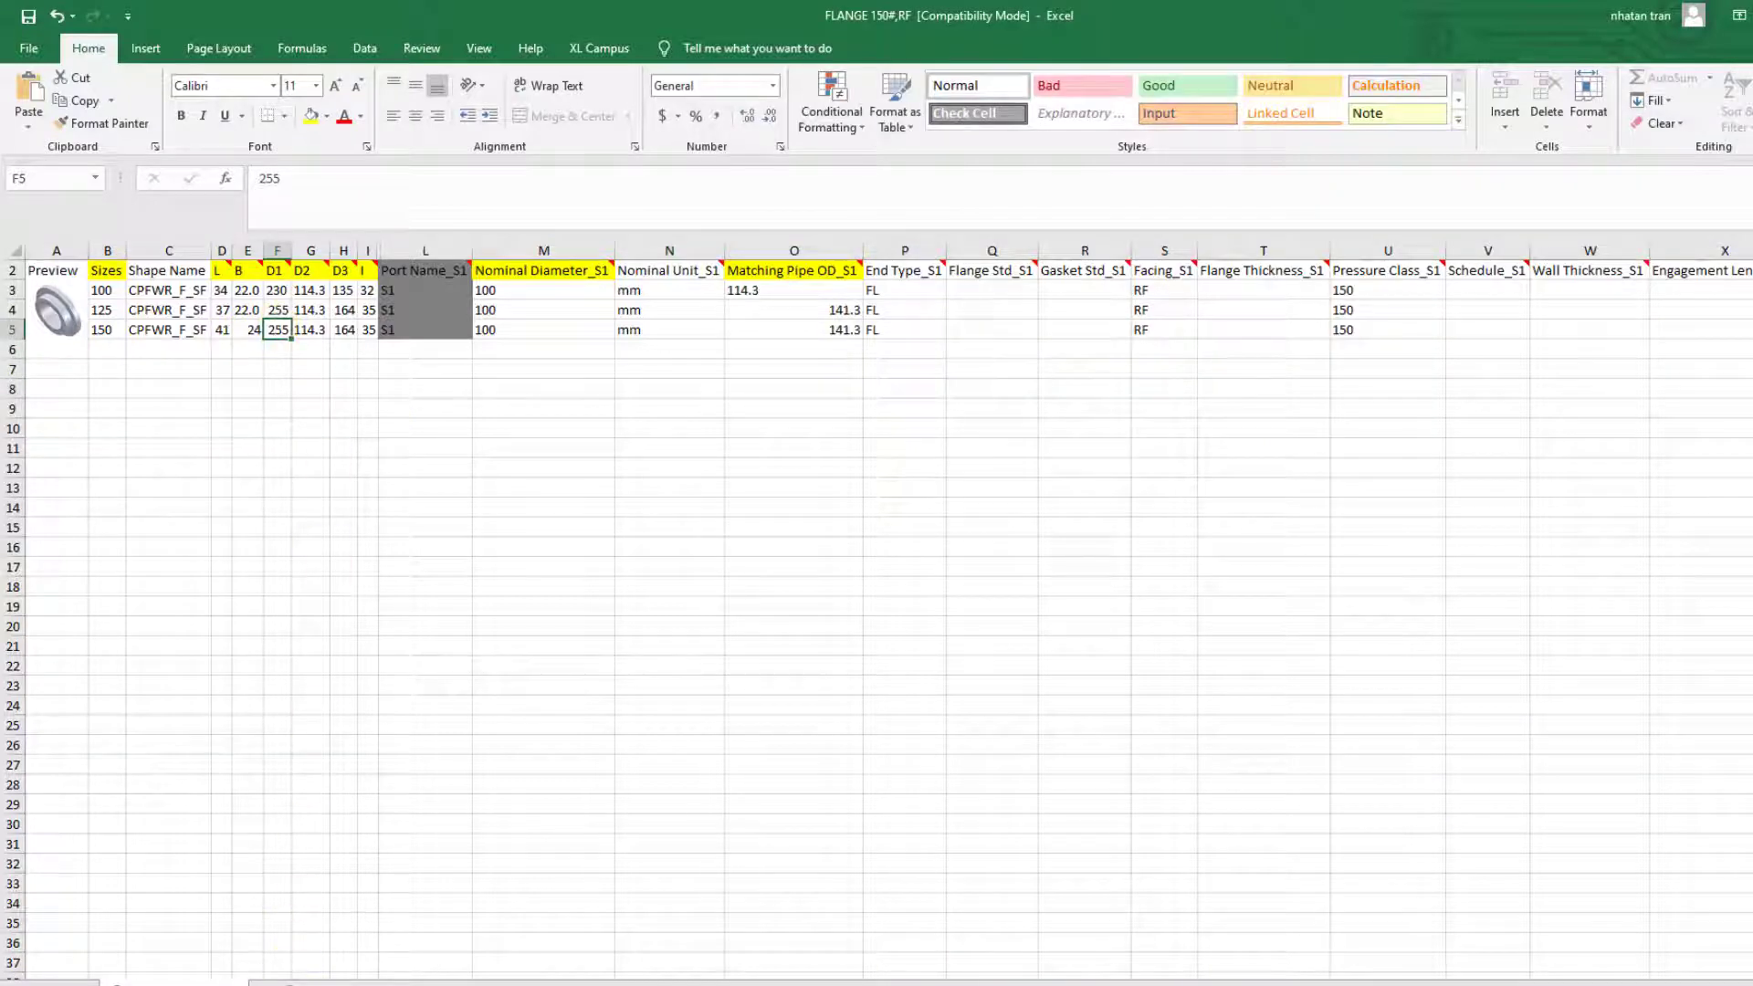
key("alt+Tab")
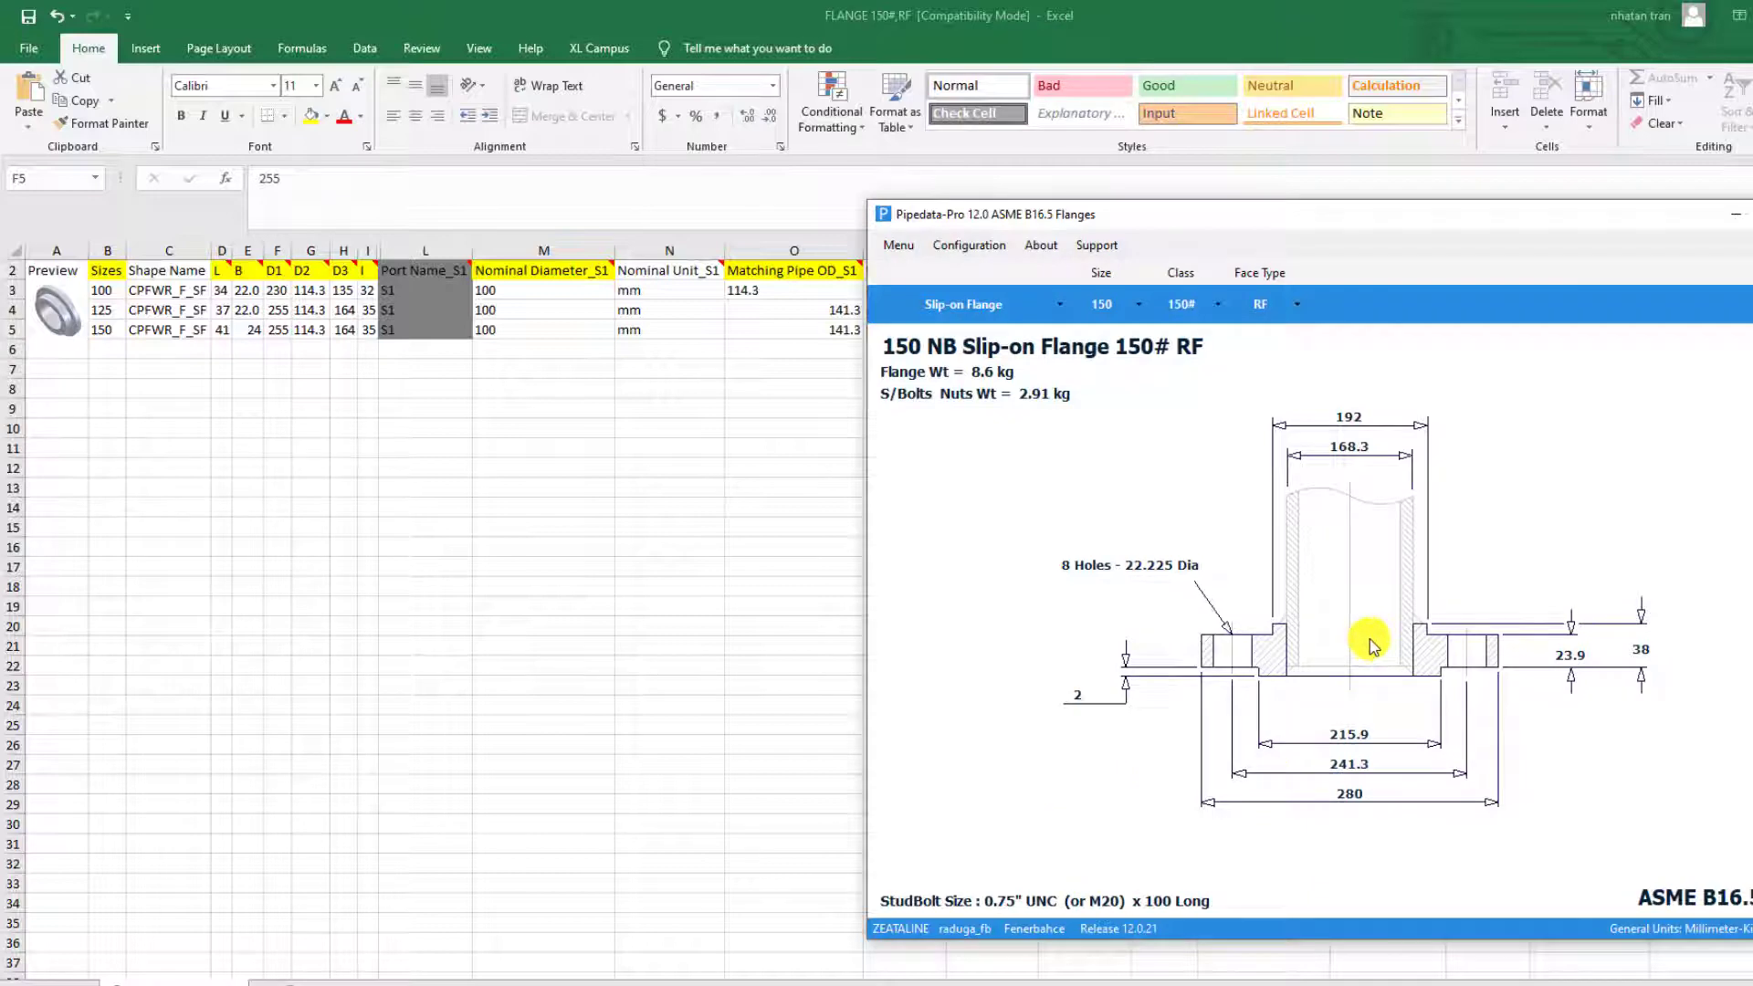
left_click(270, 331)
type("280")
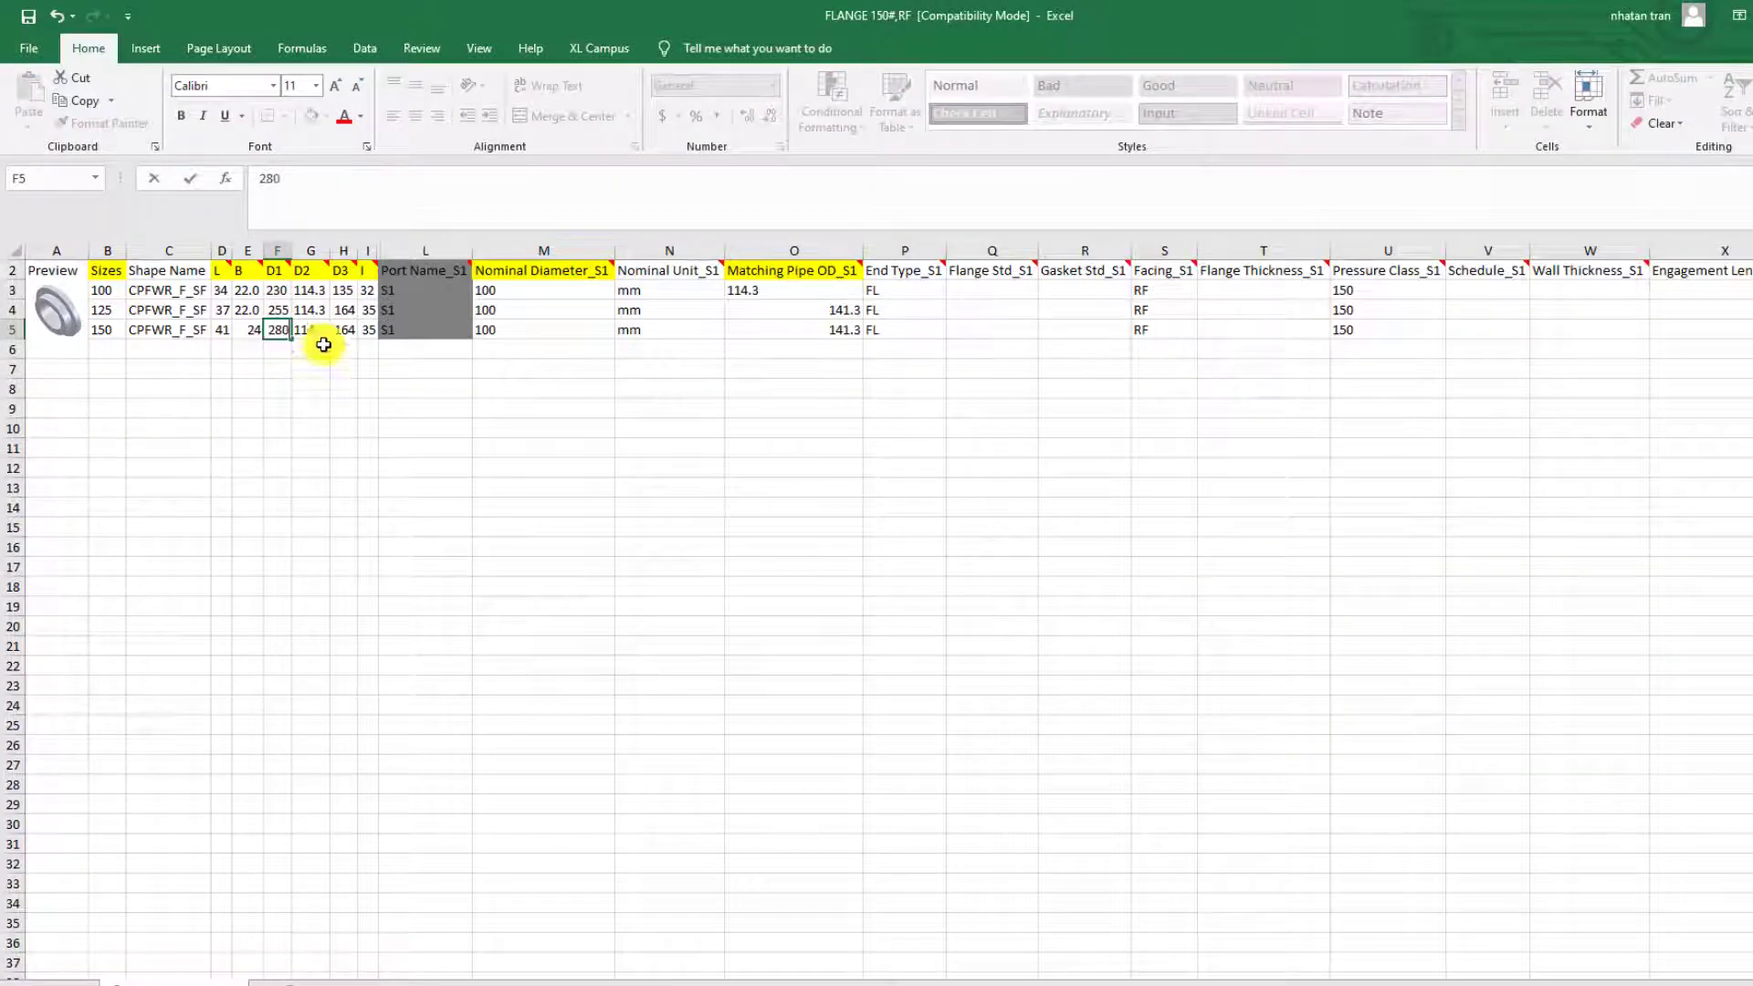
left_click(322, 331)
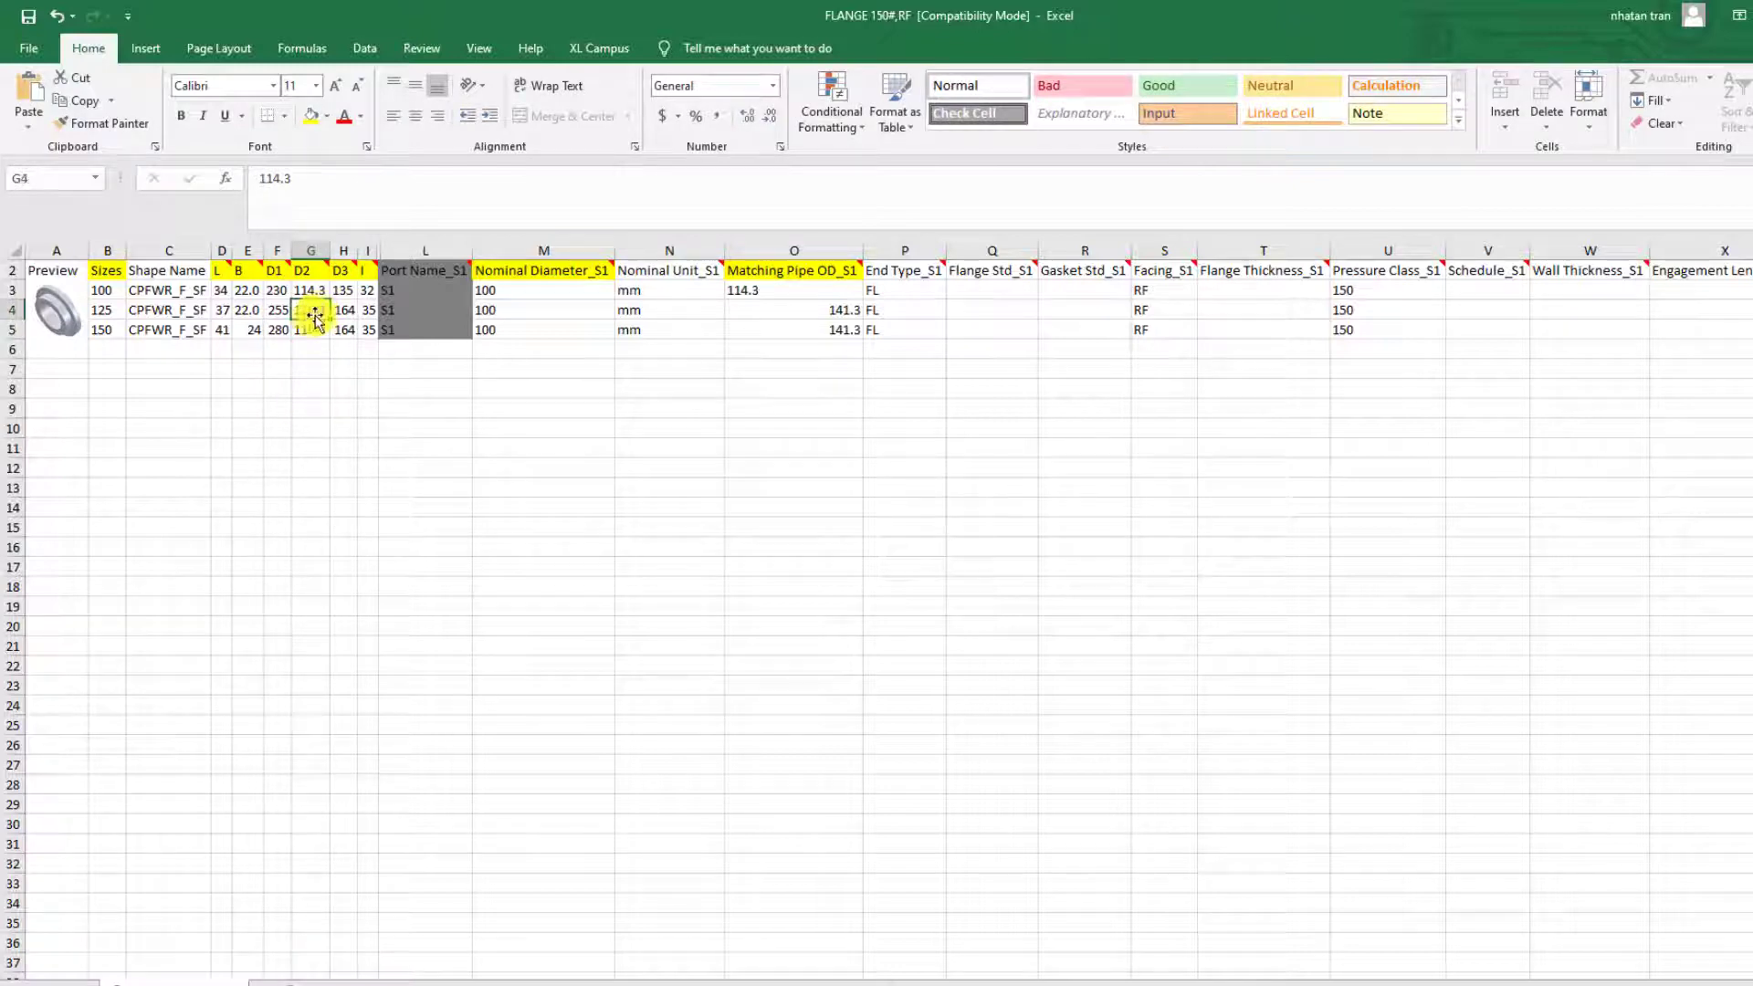
Step: Fill in D2 as 141 for size 125 and 168.36 for size 150
type("1")
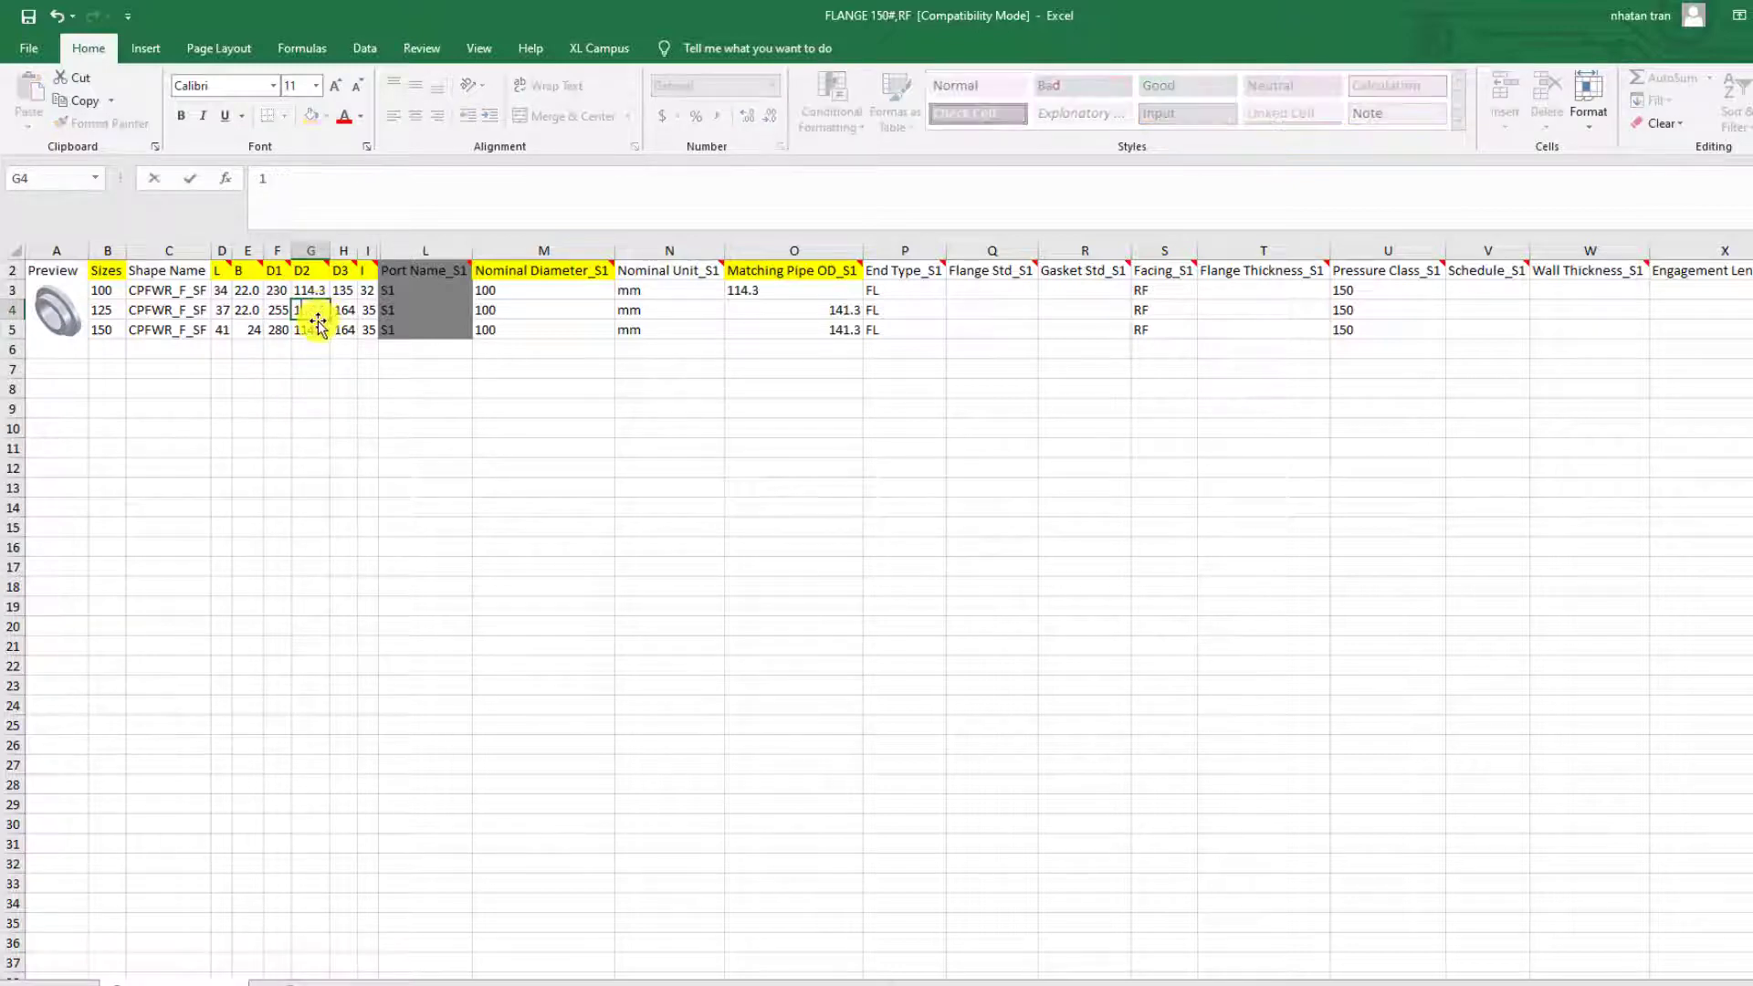
left_click(322, 344)
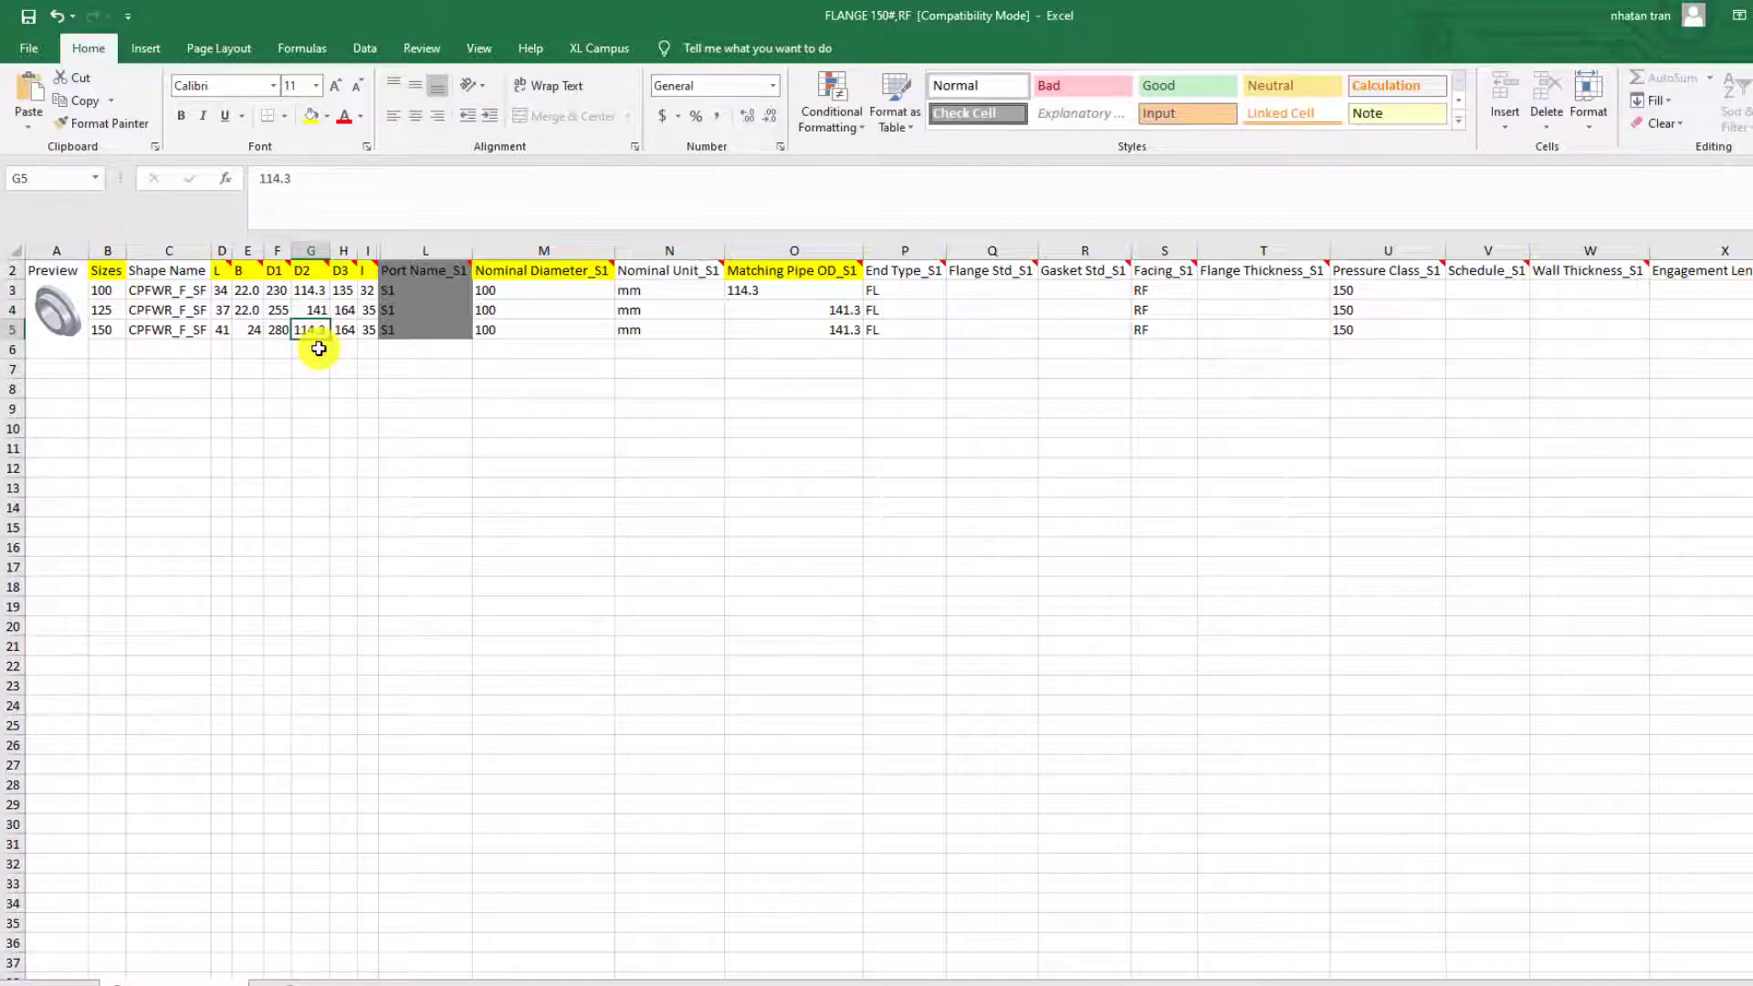
type("168")
left_click(356, 470)
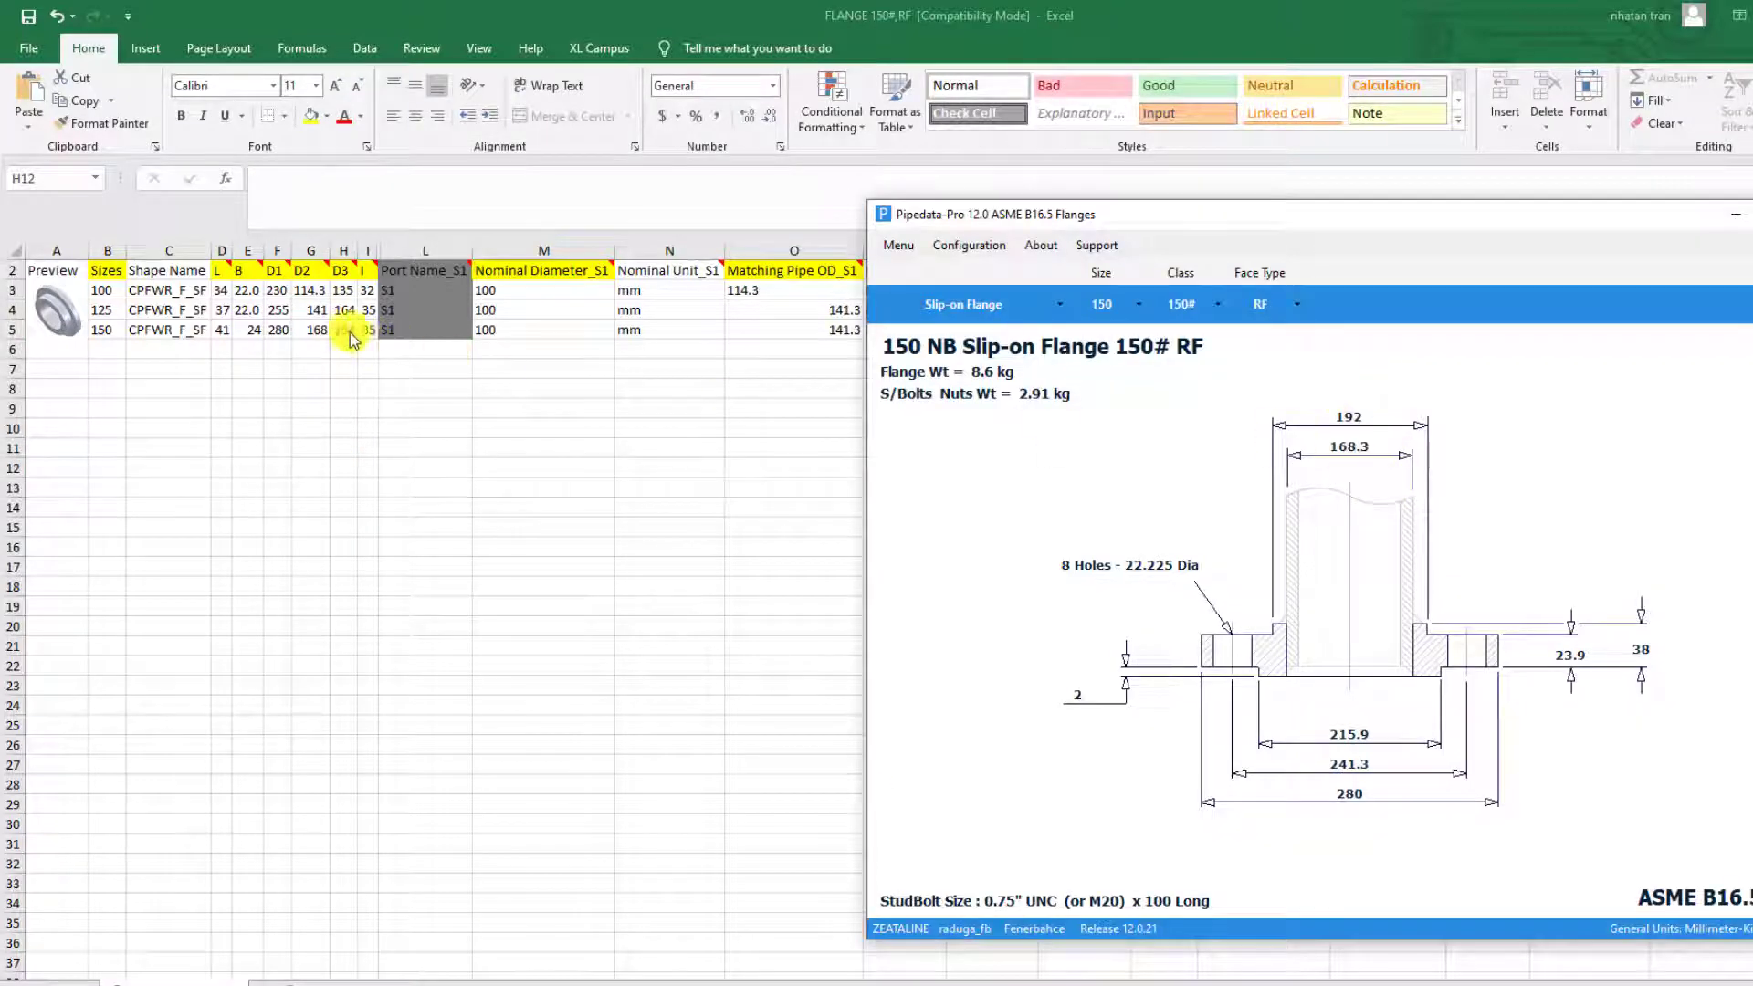
double_click(309, 329)
key("Escape")
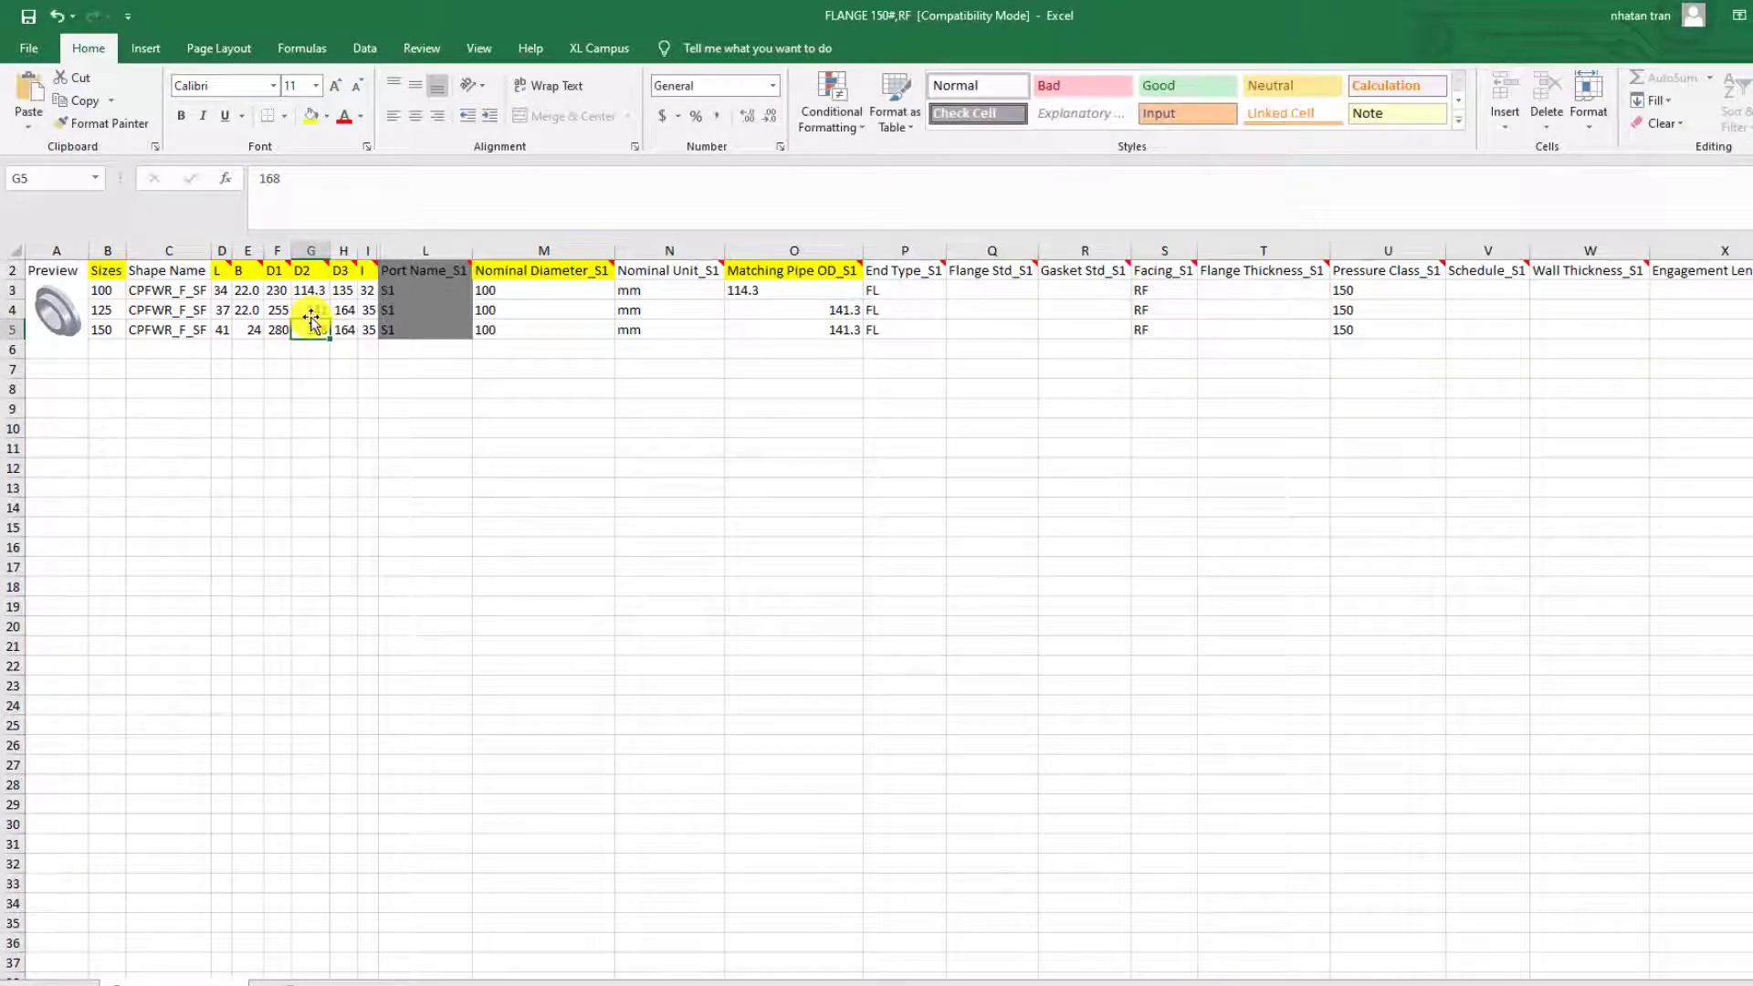
type("1")
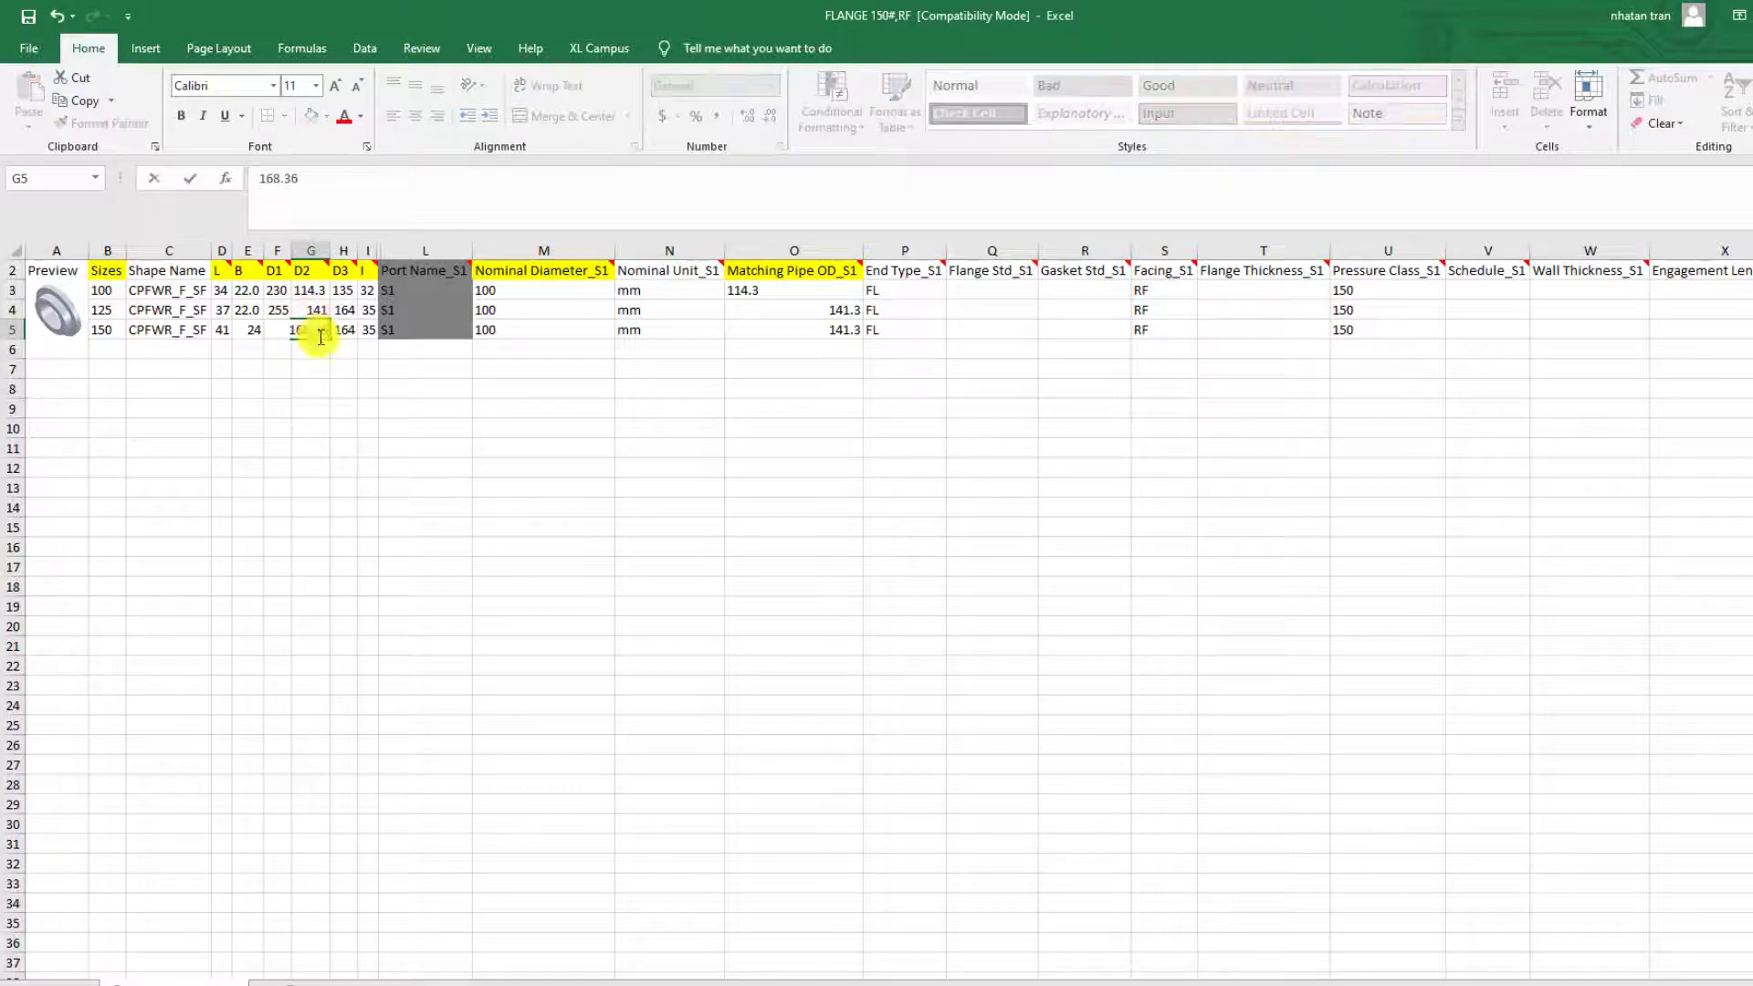
left_click(342, 397)
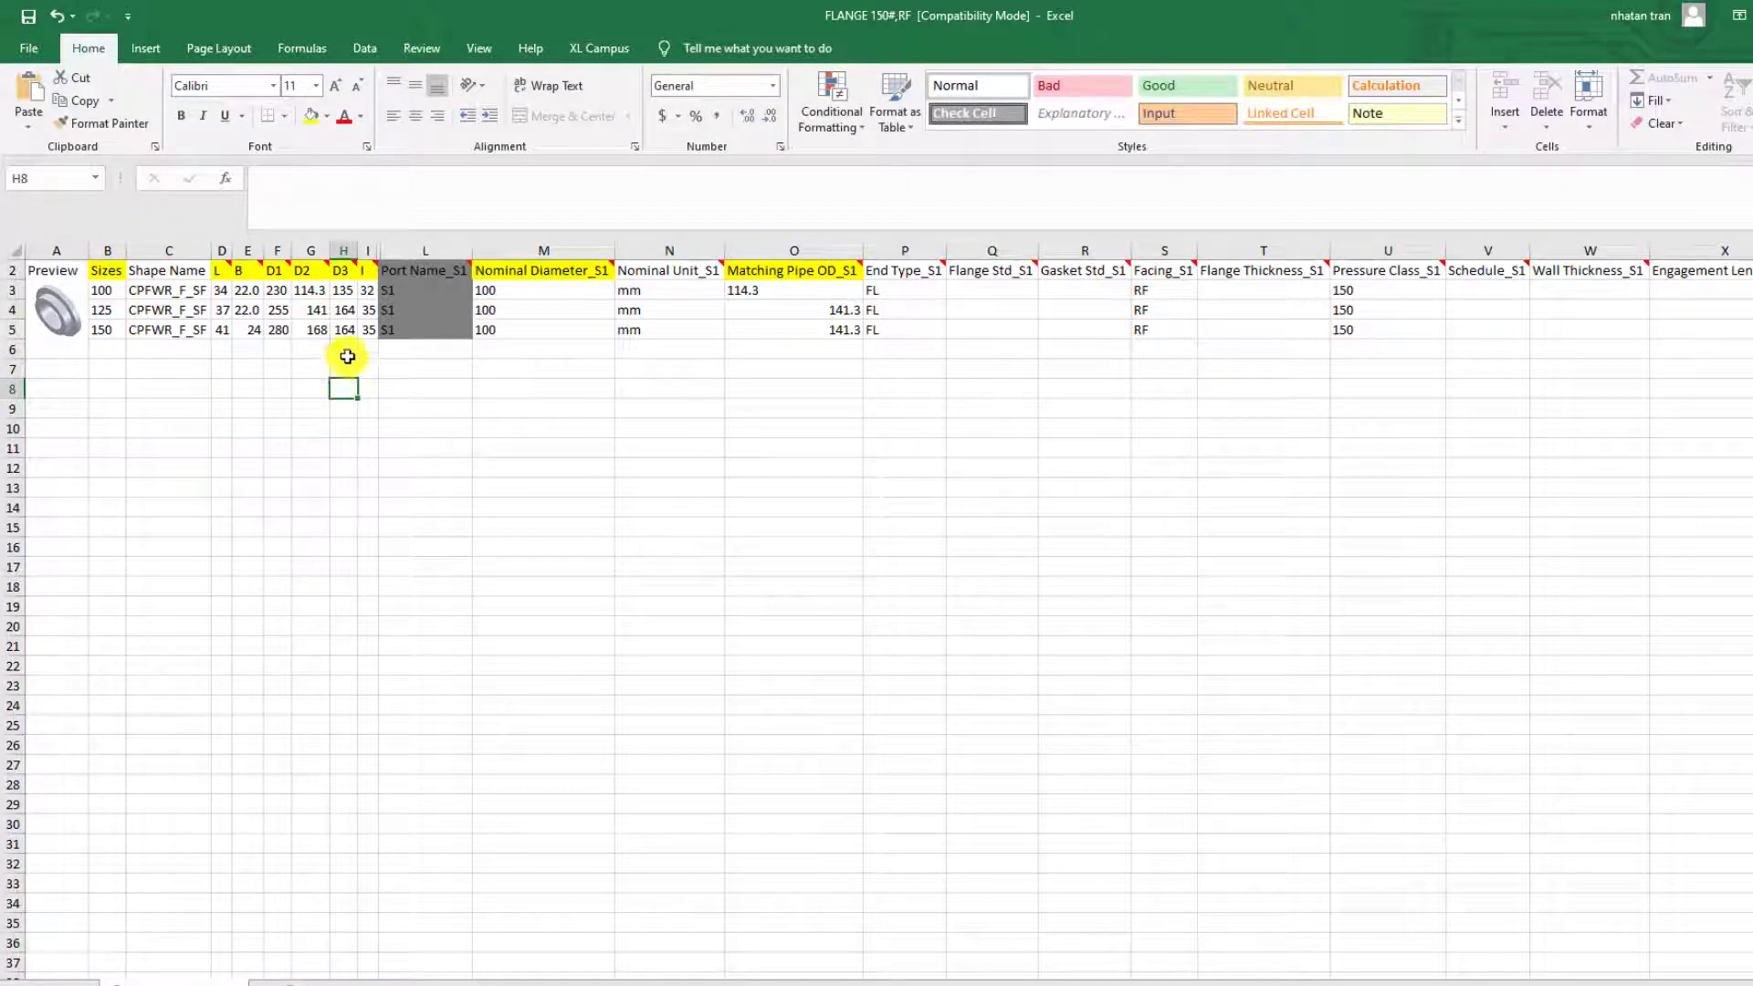
Step: Set size-150 D3 to 192 and l to 38, and correct L to 40
left_click(496, 956)
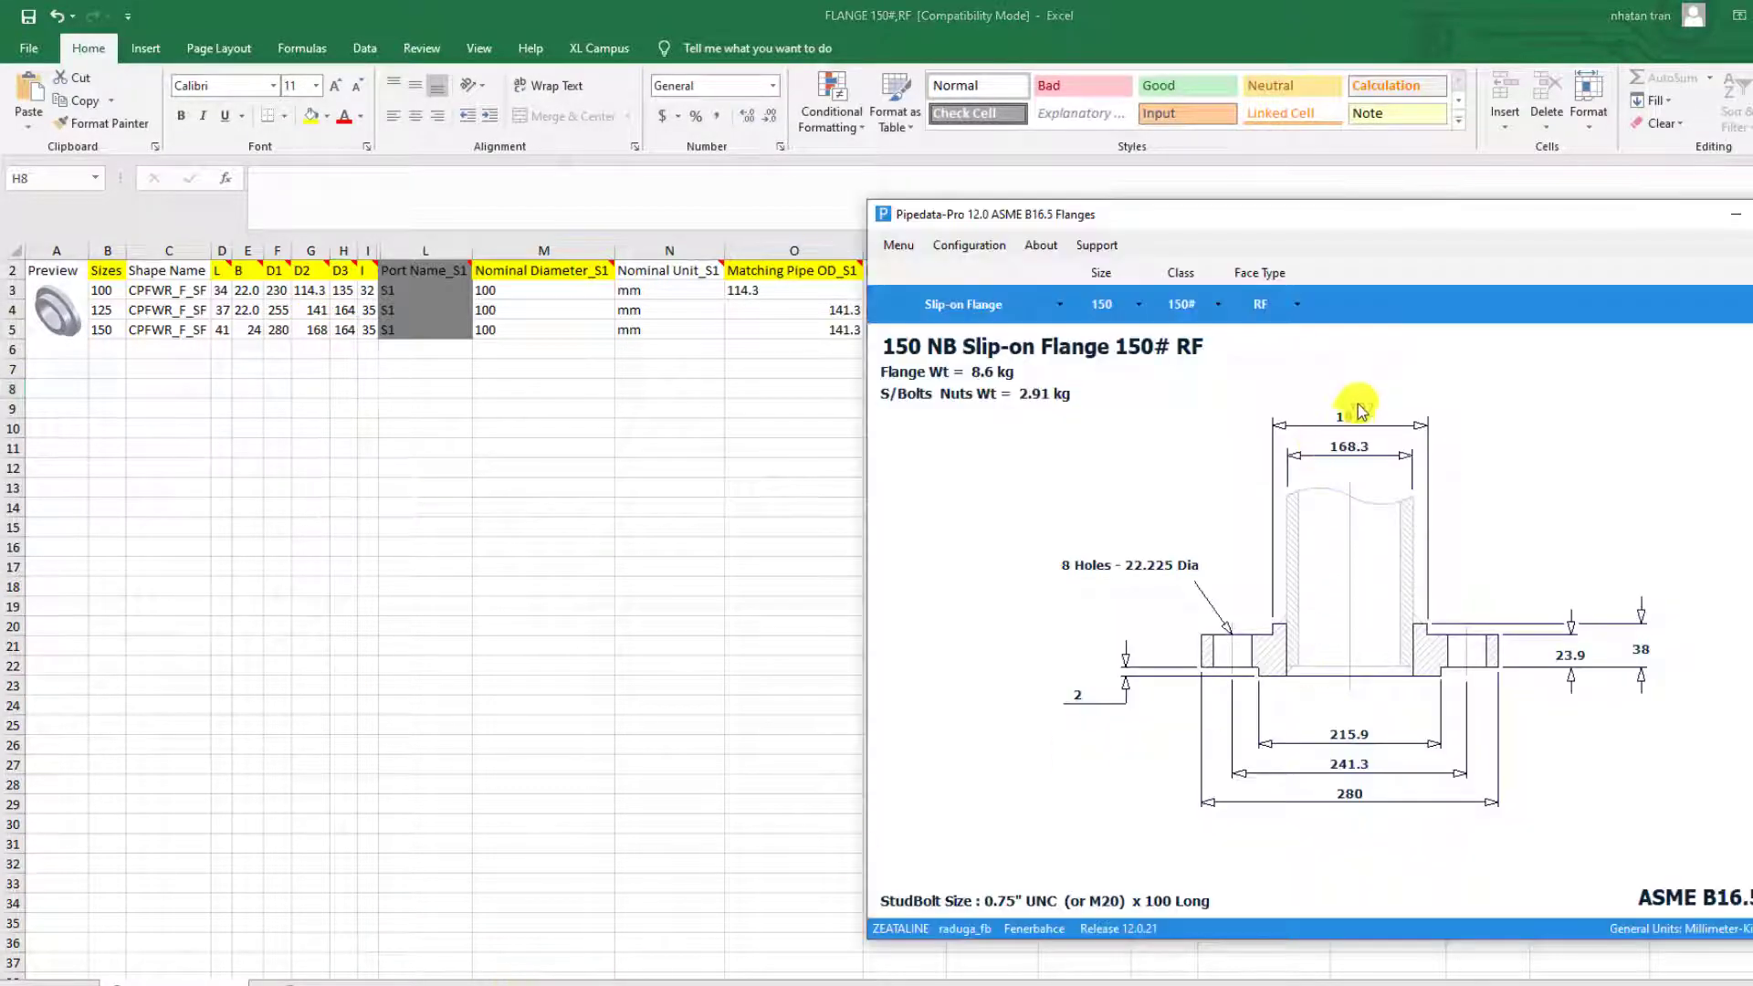
left_click(338, 329)
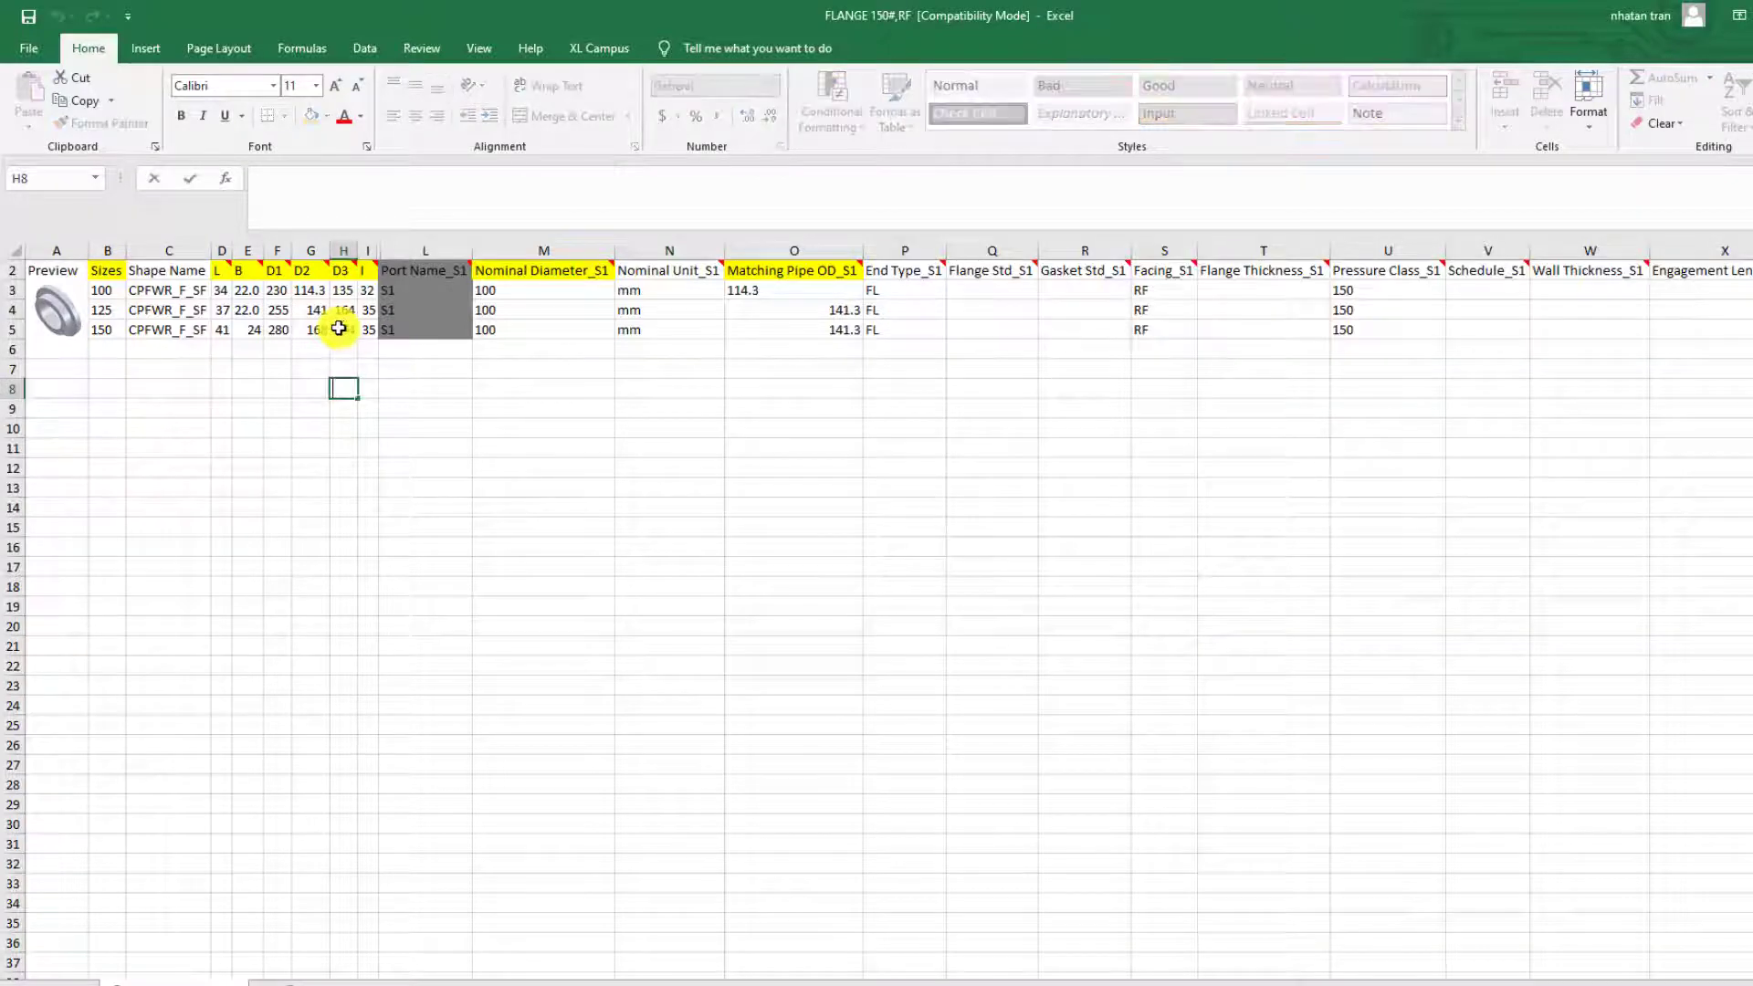
left_click(339, 329)
type("192")
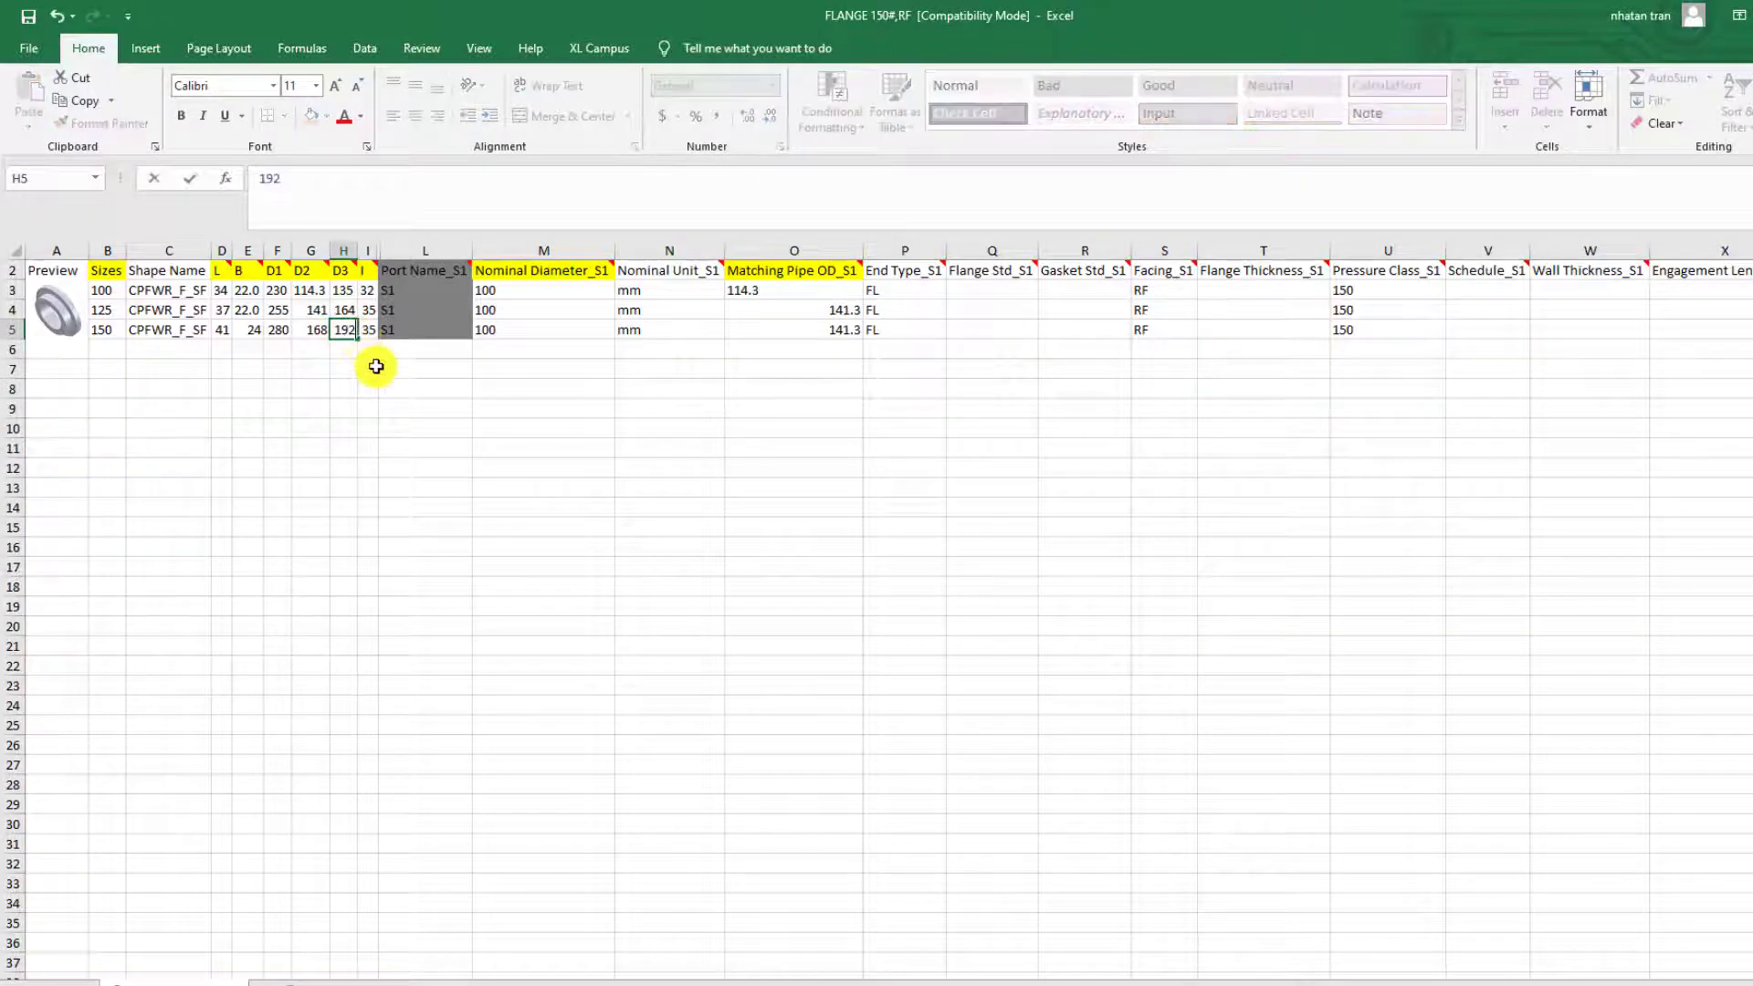
key("alt+Tab")
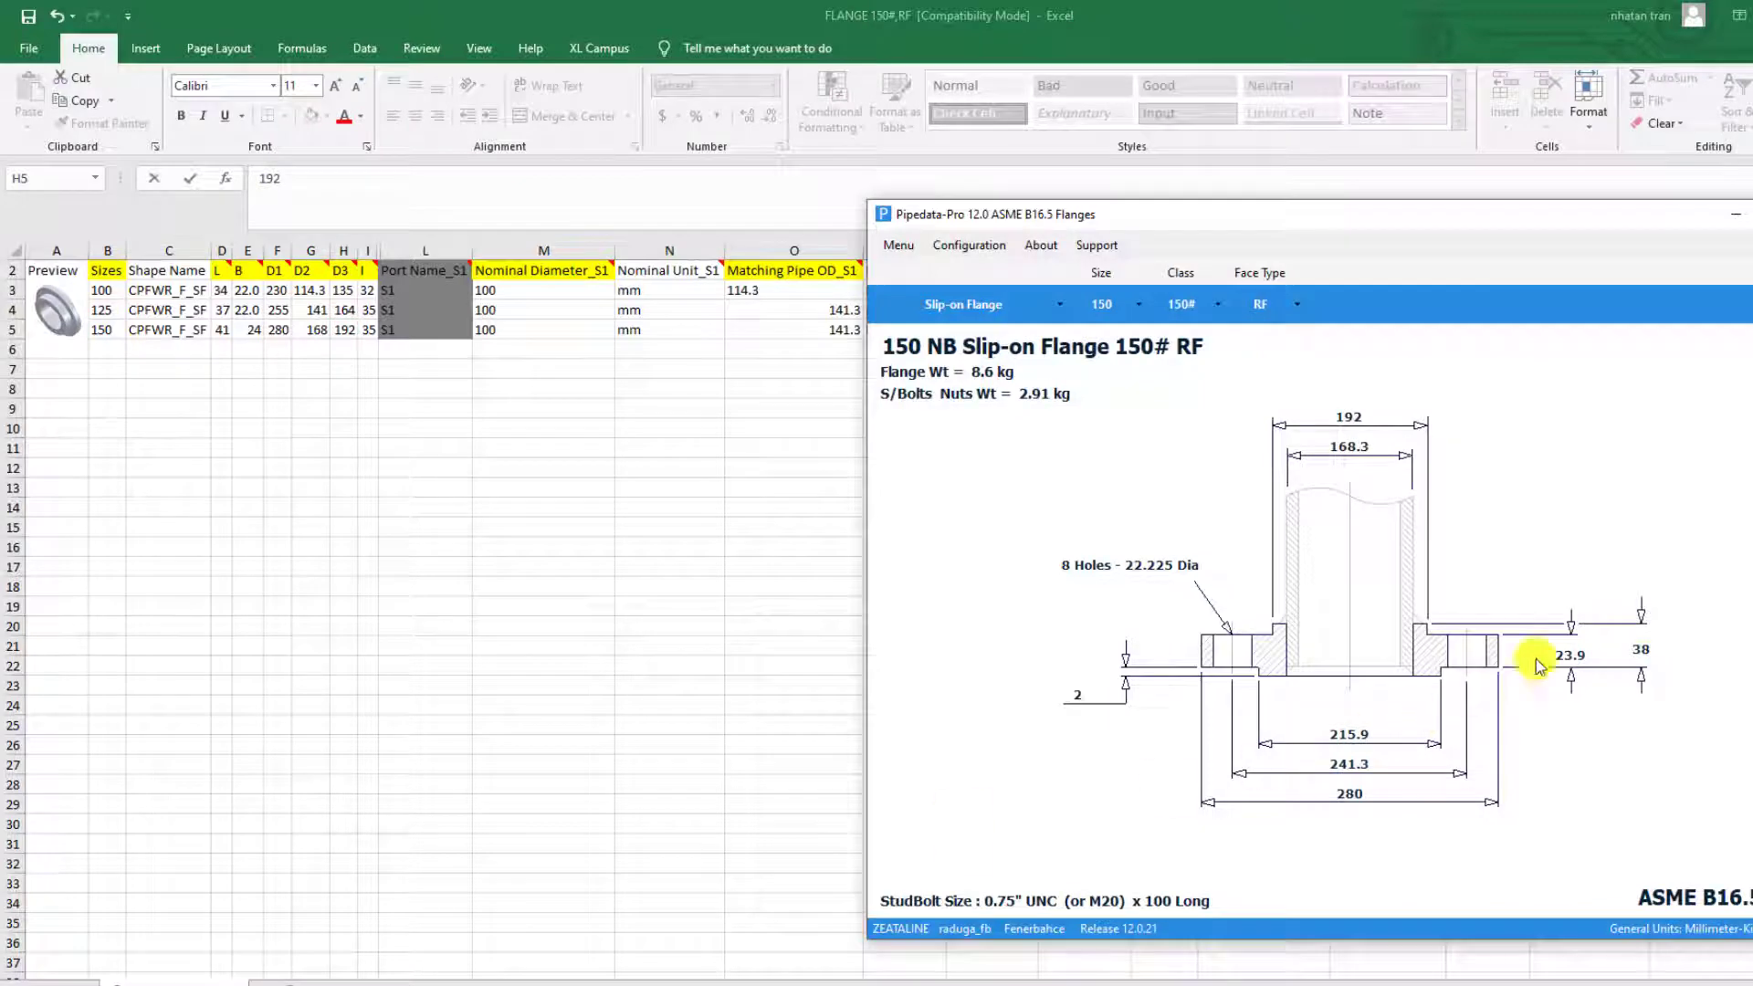
left_click(369, 329)
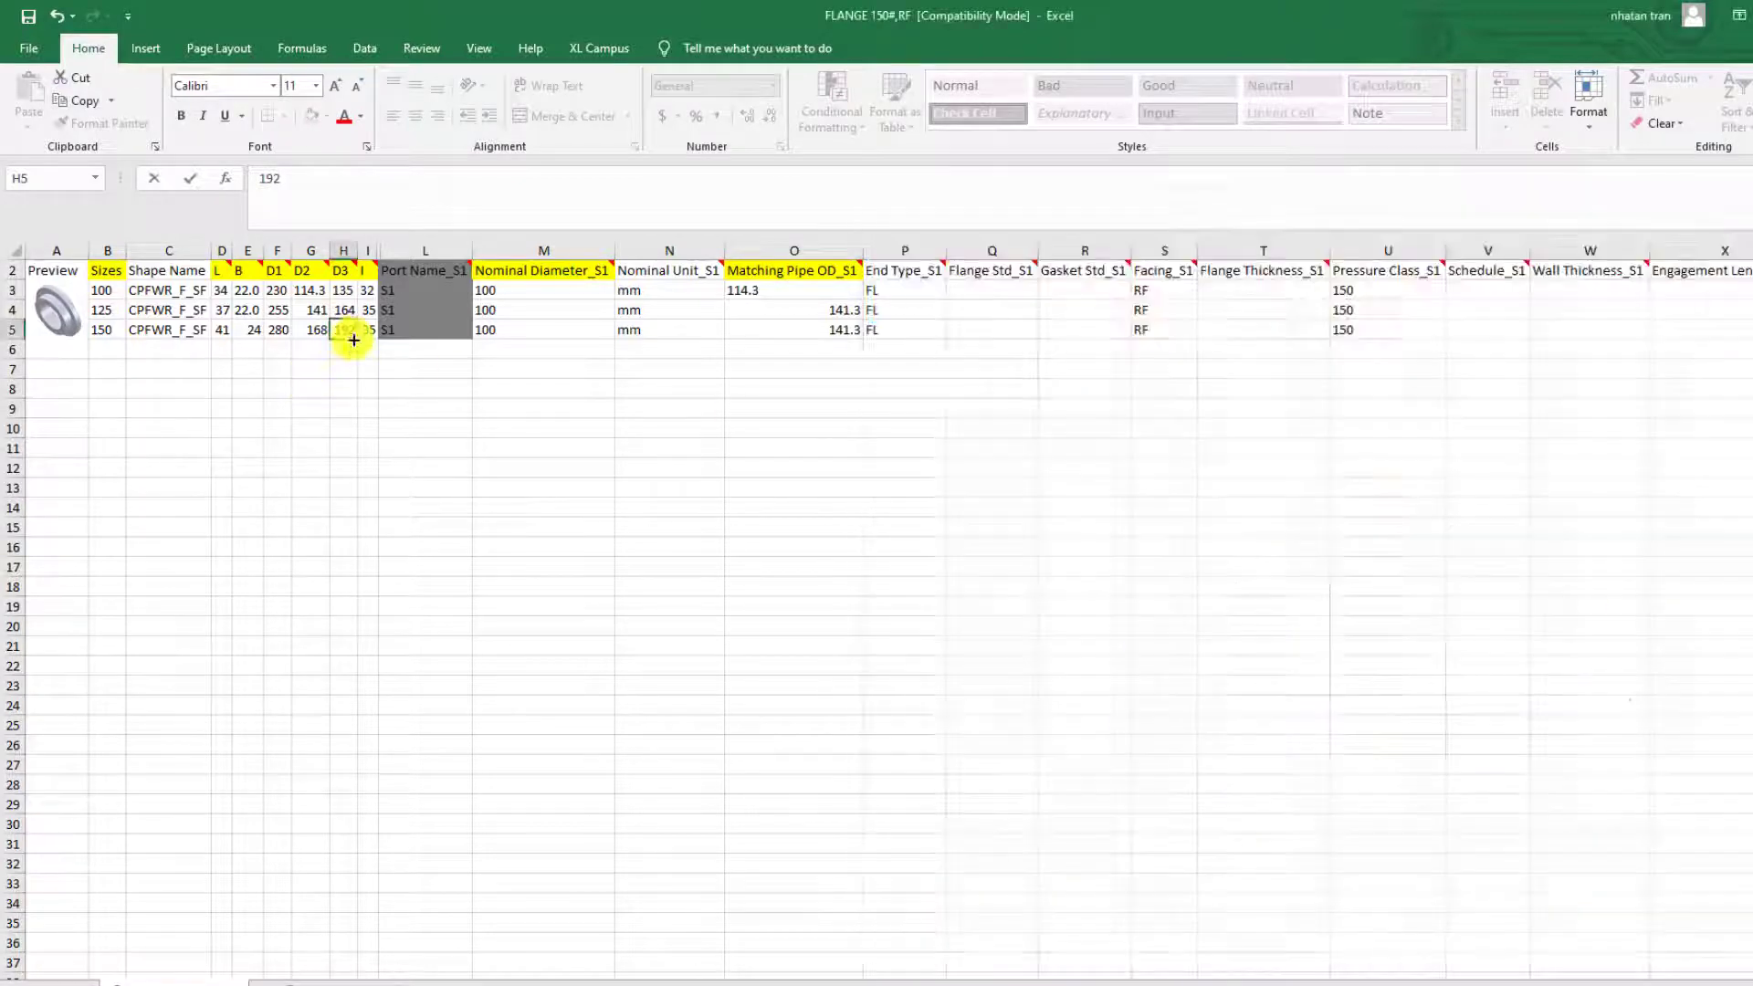
type("3")
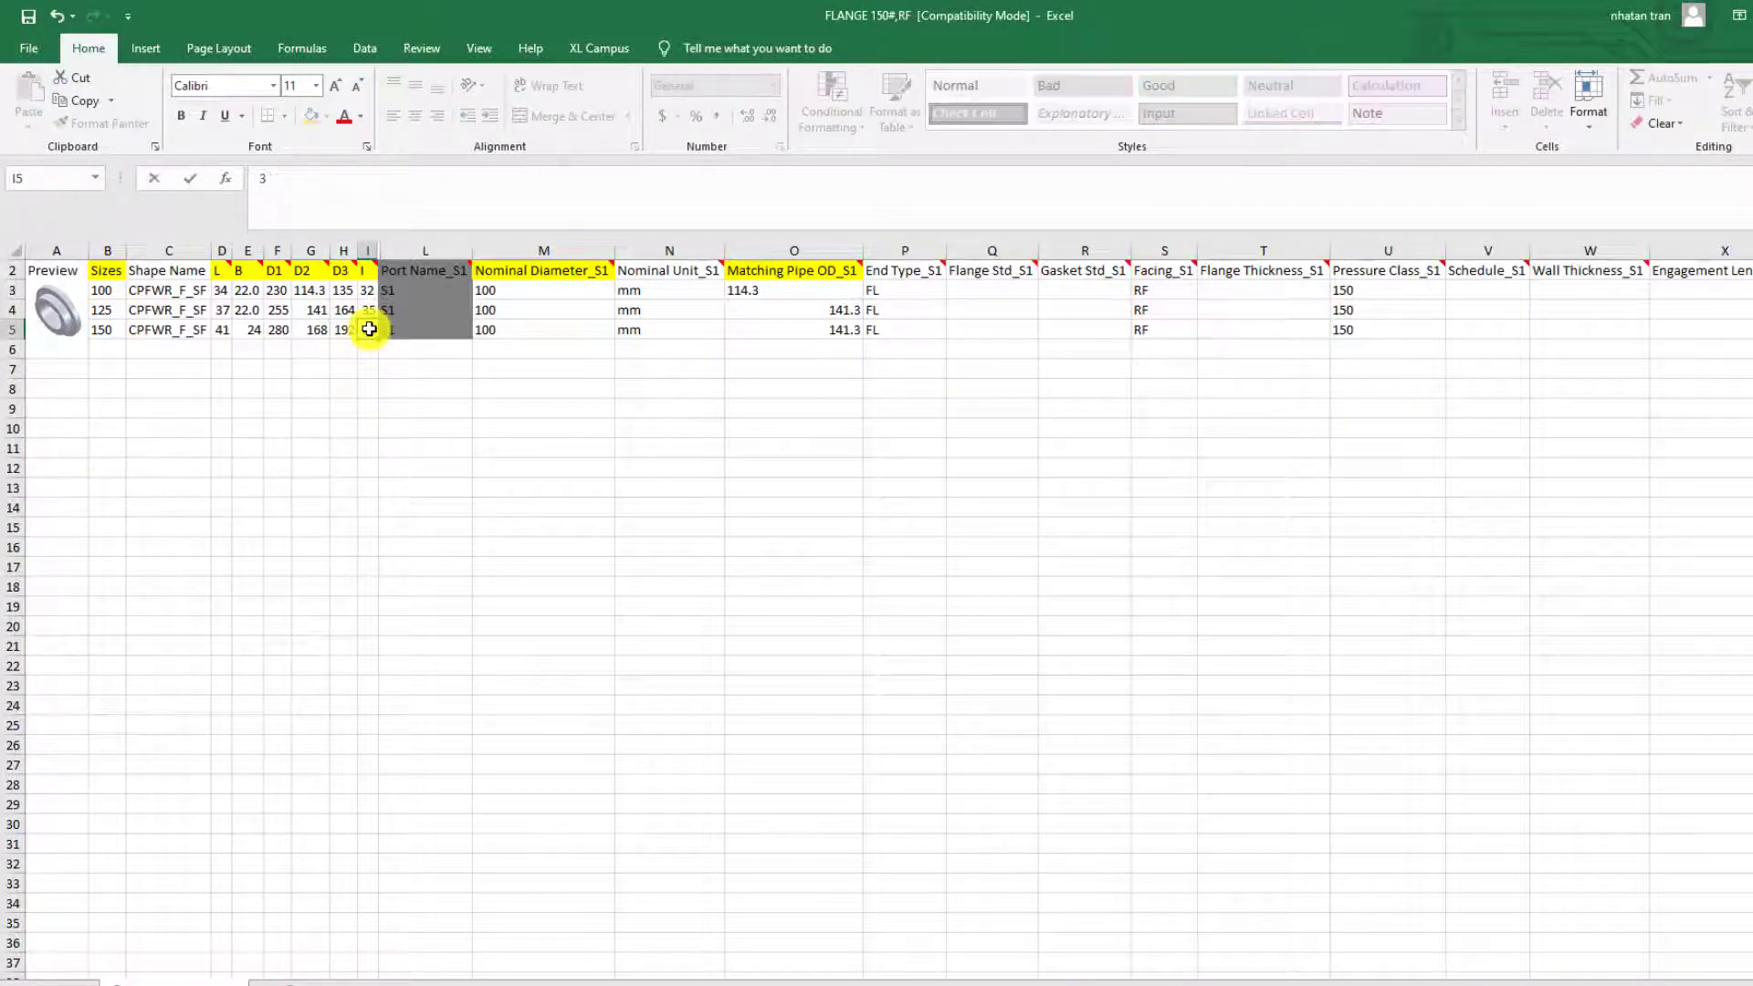
left_click(363, 350)
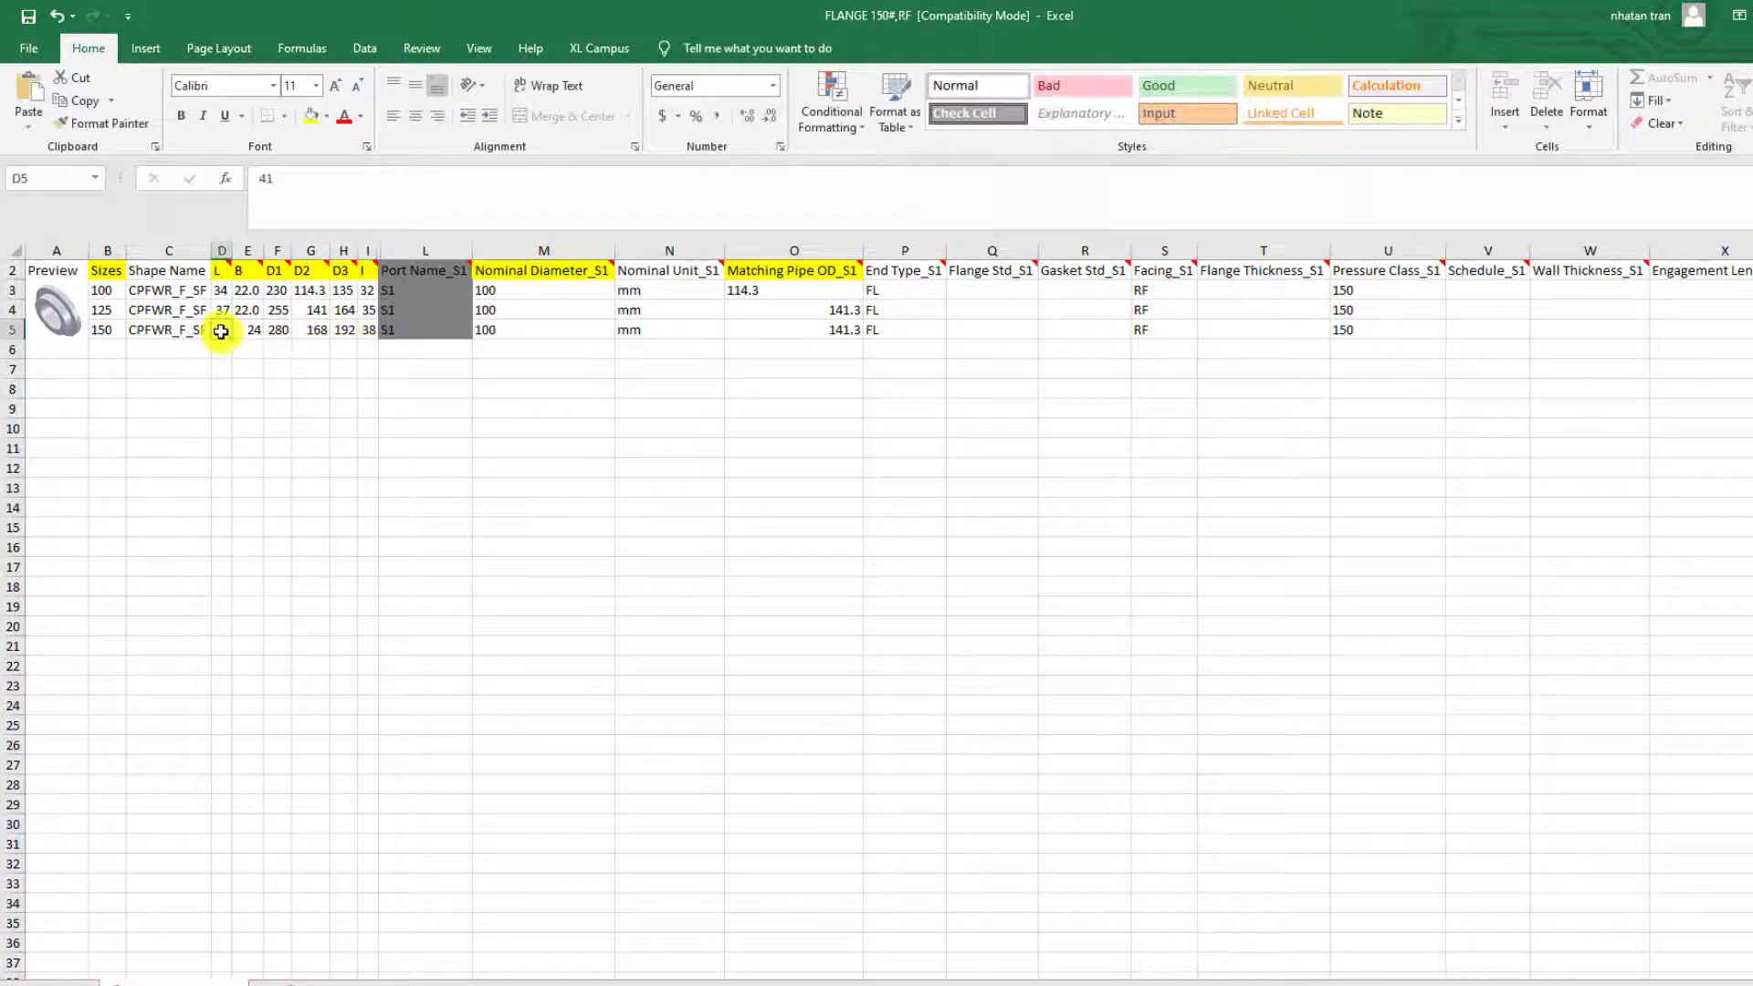
type("40")
left_click(271, 385)
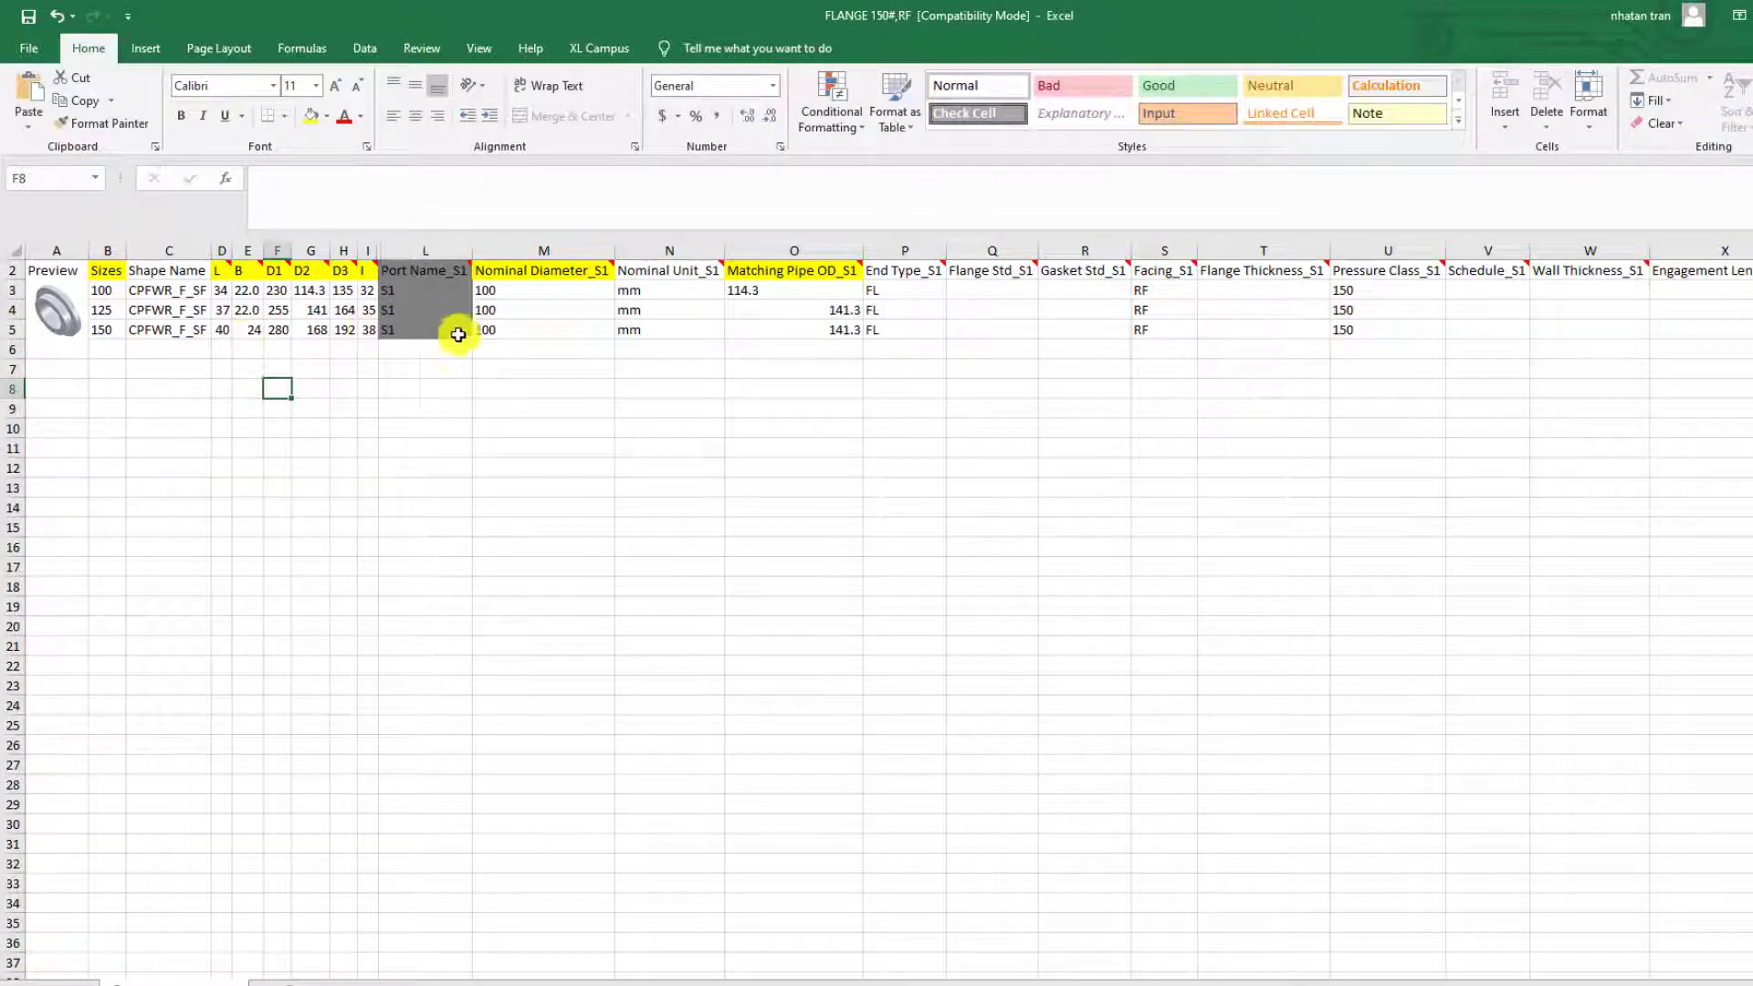
Step: Enter pipe OD 168.3 in O5 and copy it into AD5 for the second port
left_click(820, 334)
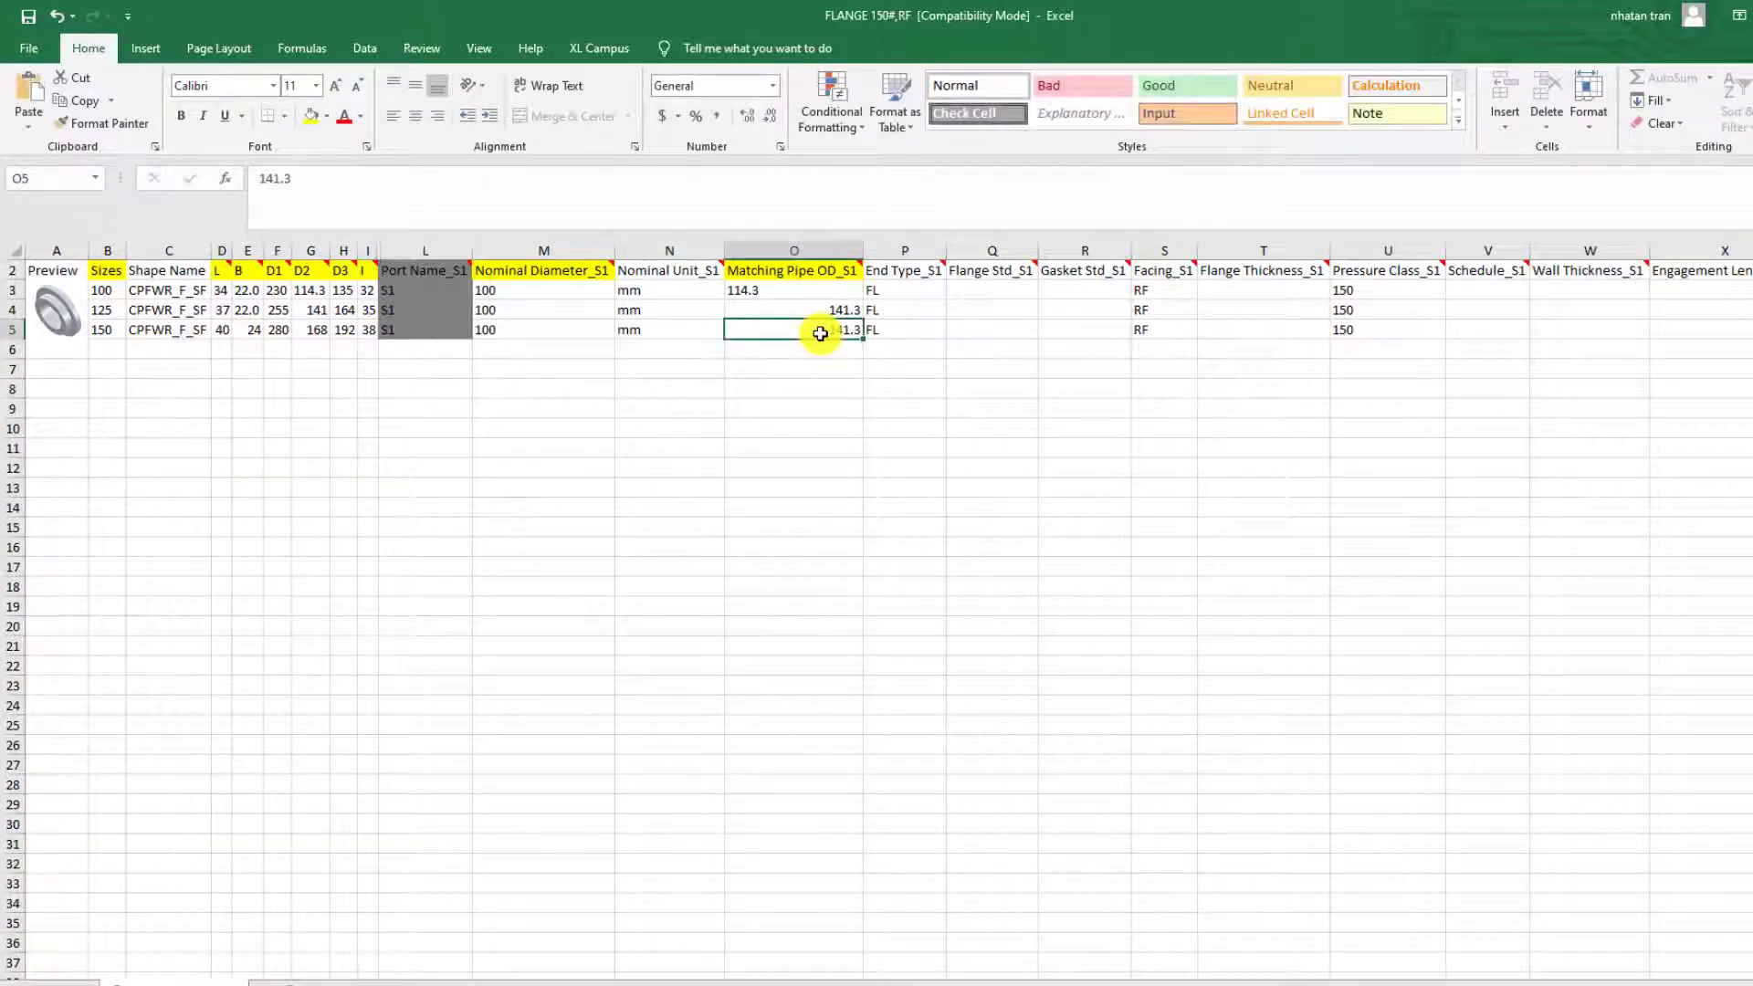
type("068")
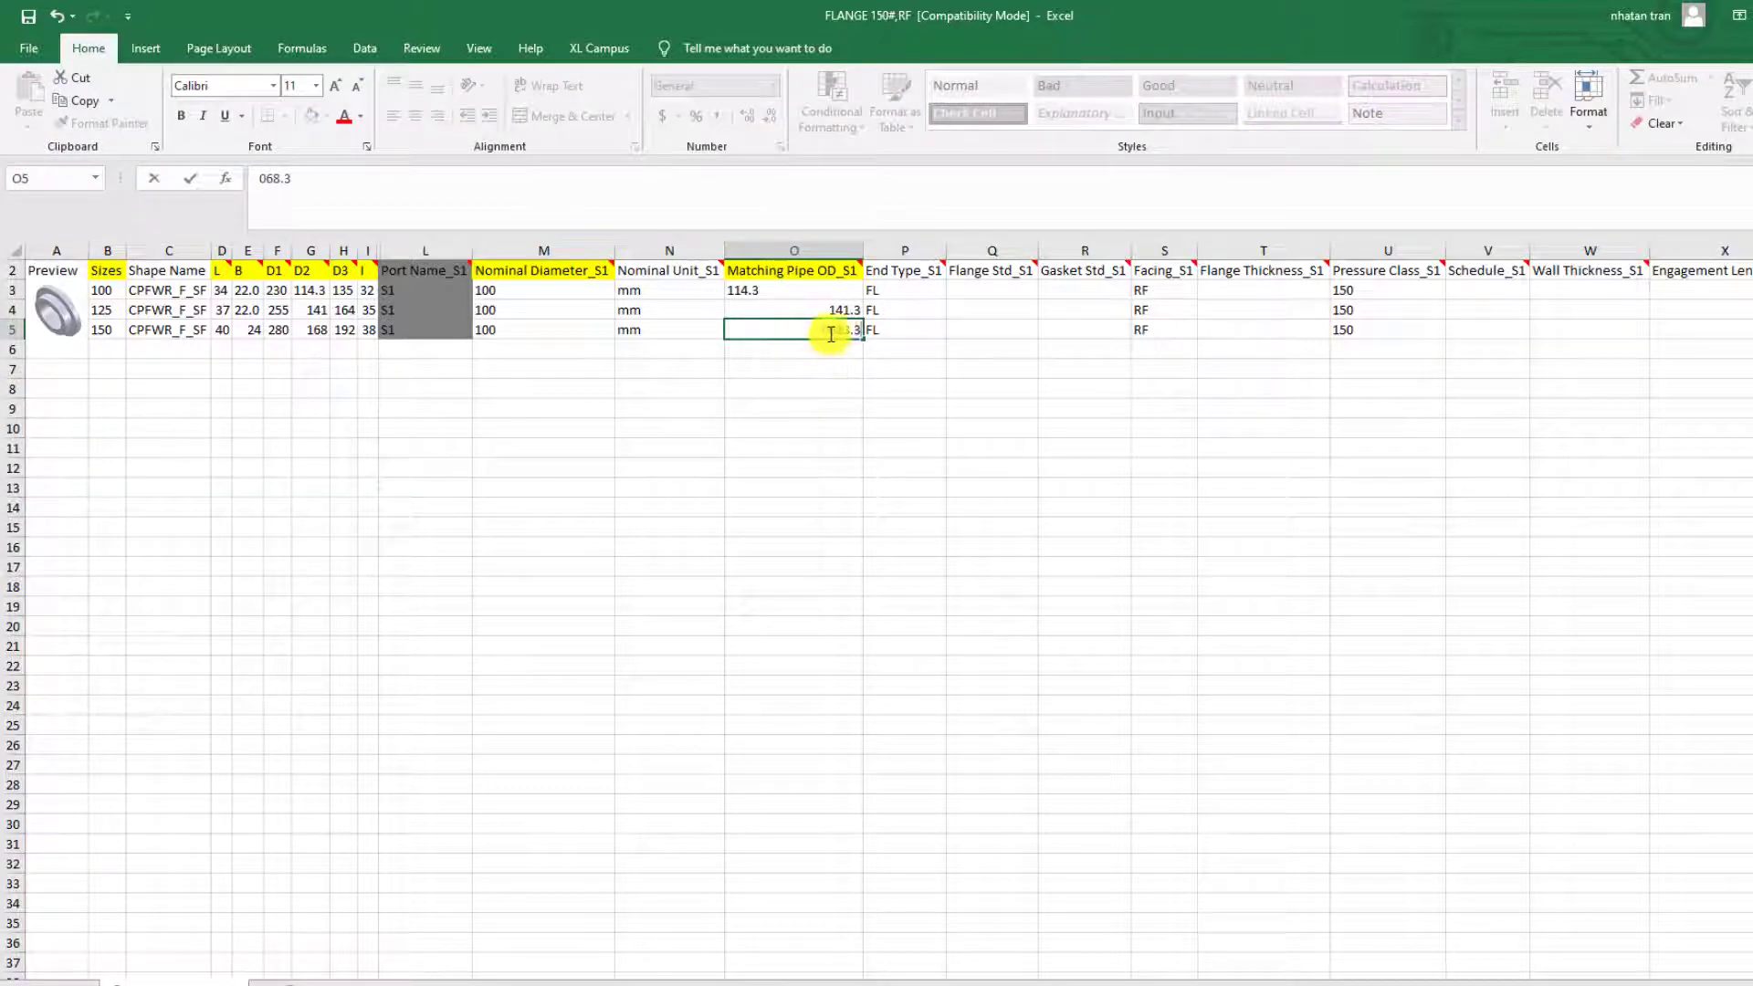
left_click(834, 370)
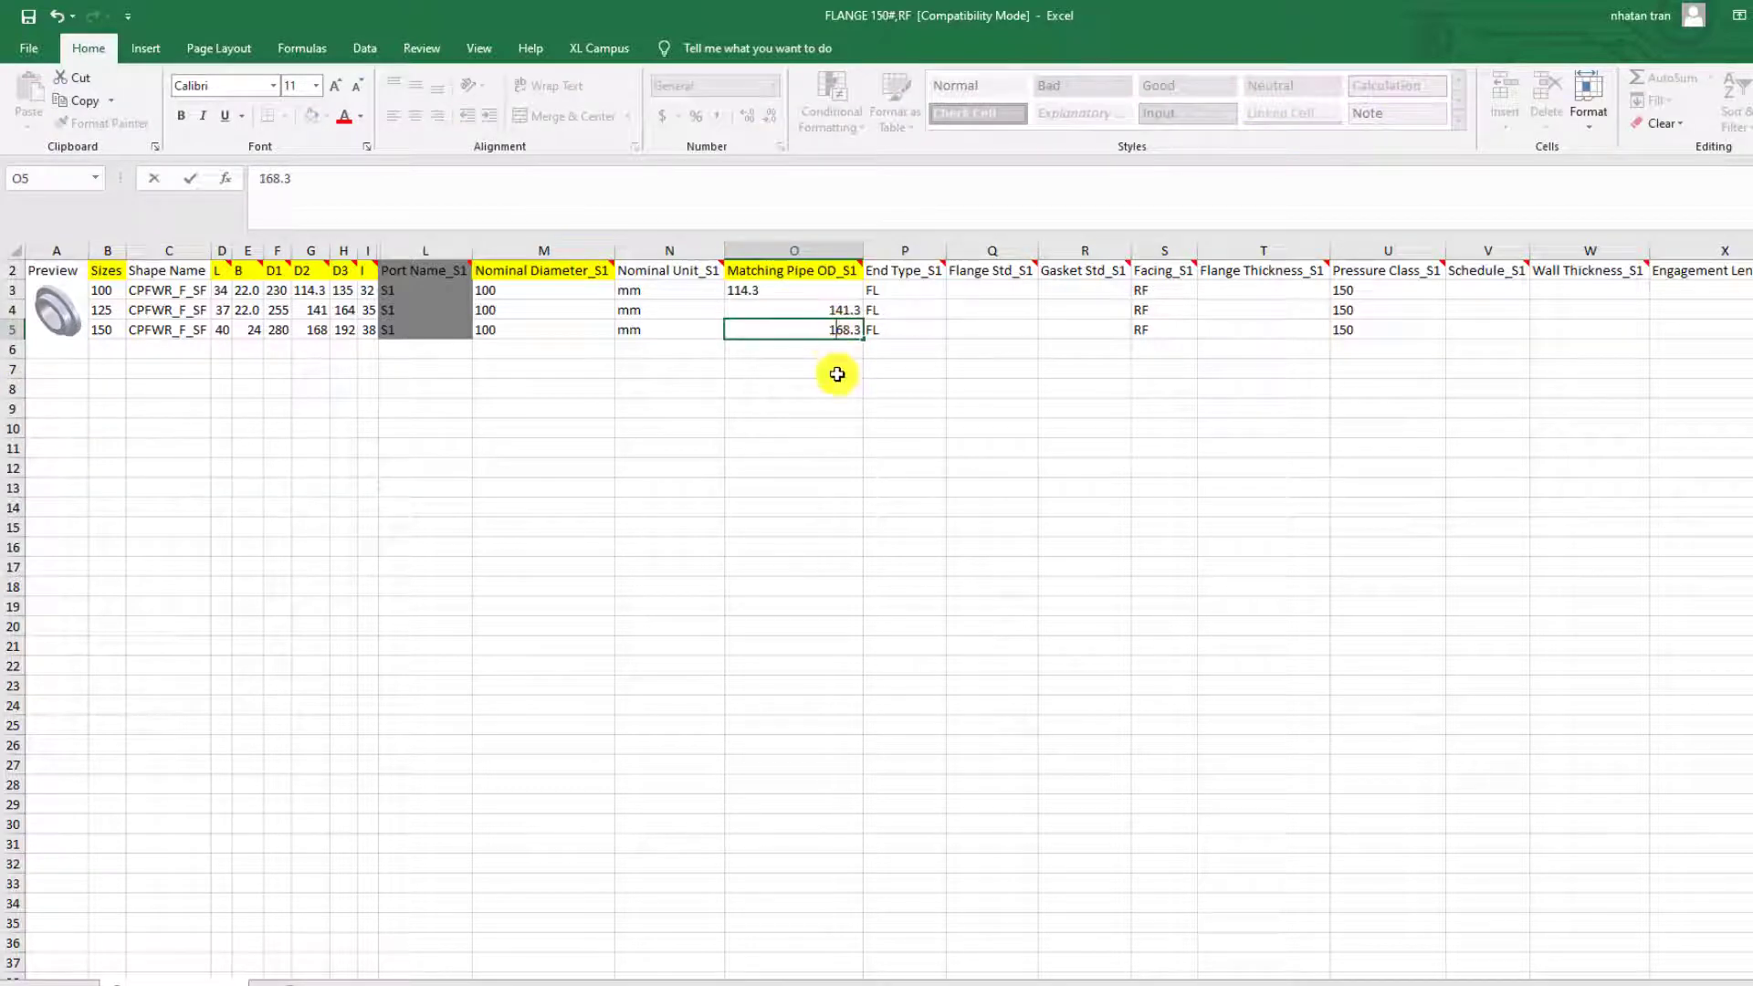
left_click(834, 329)
key("ctrl+c")
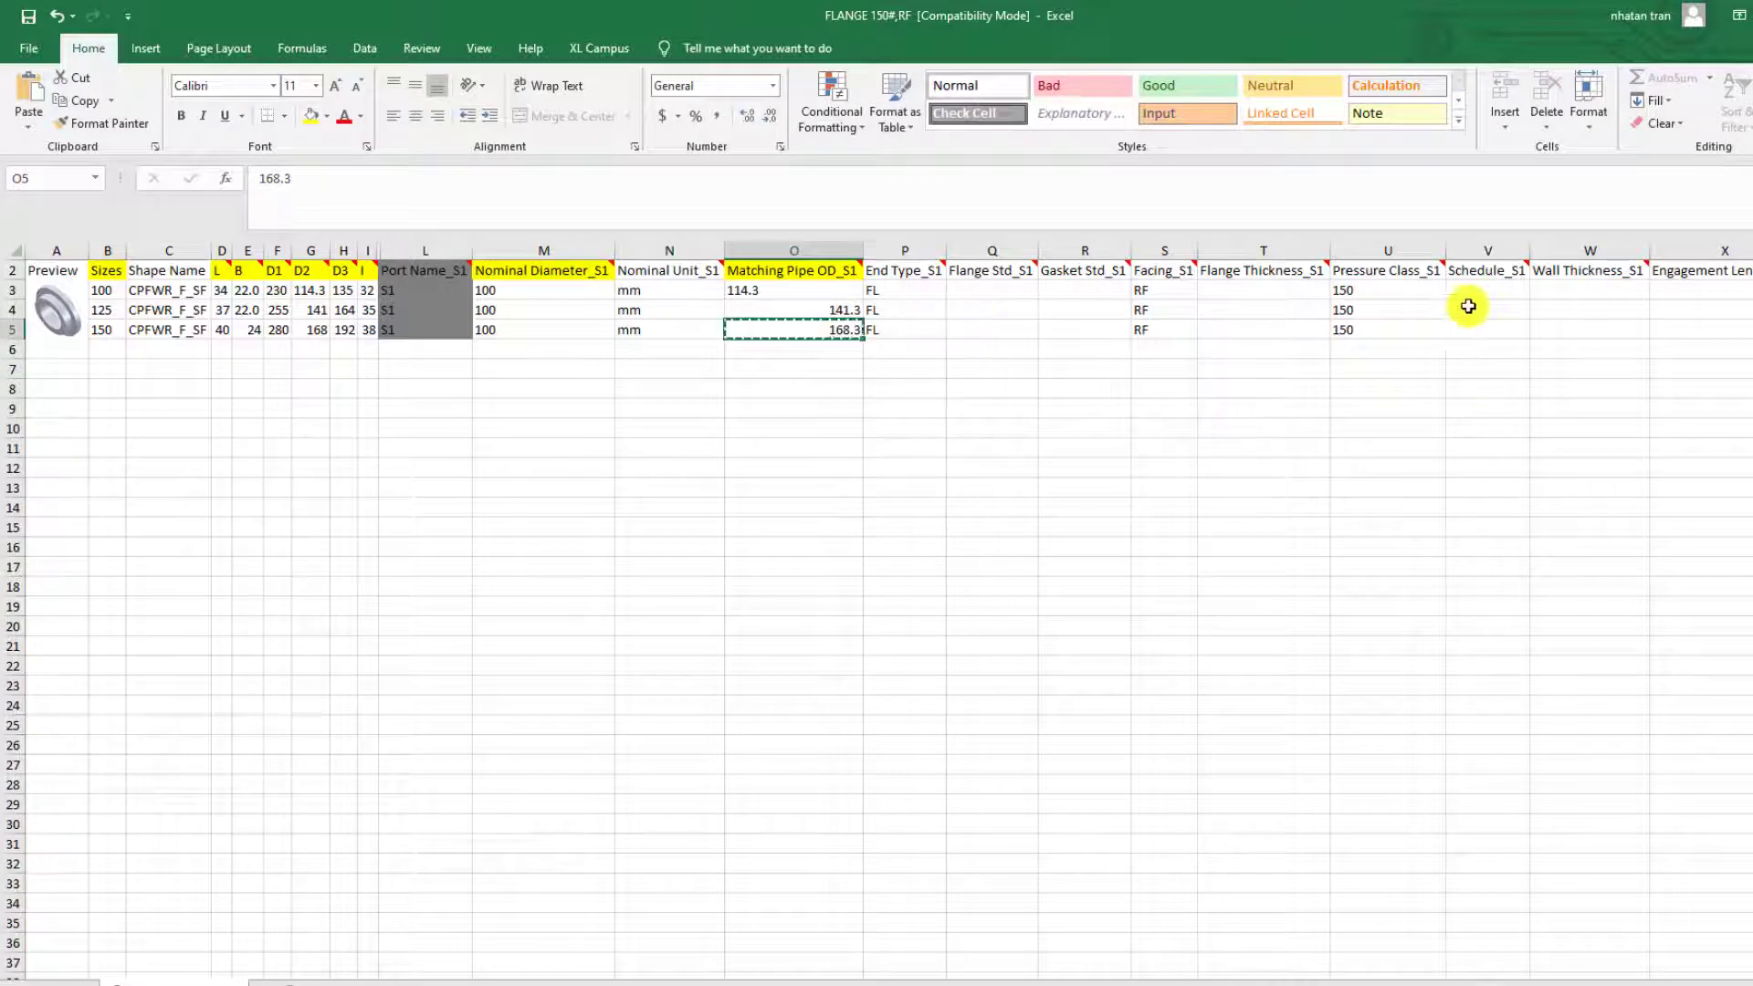
left_click_drag(1296, 983, 1493, 983)
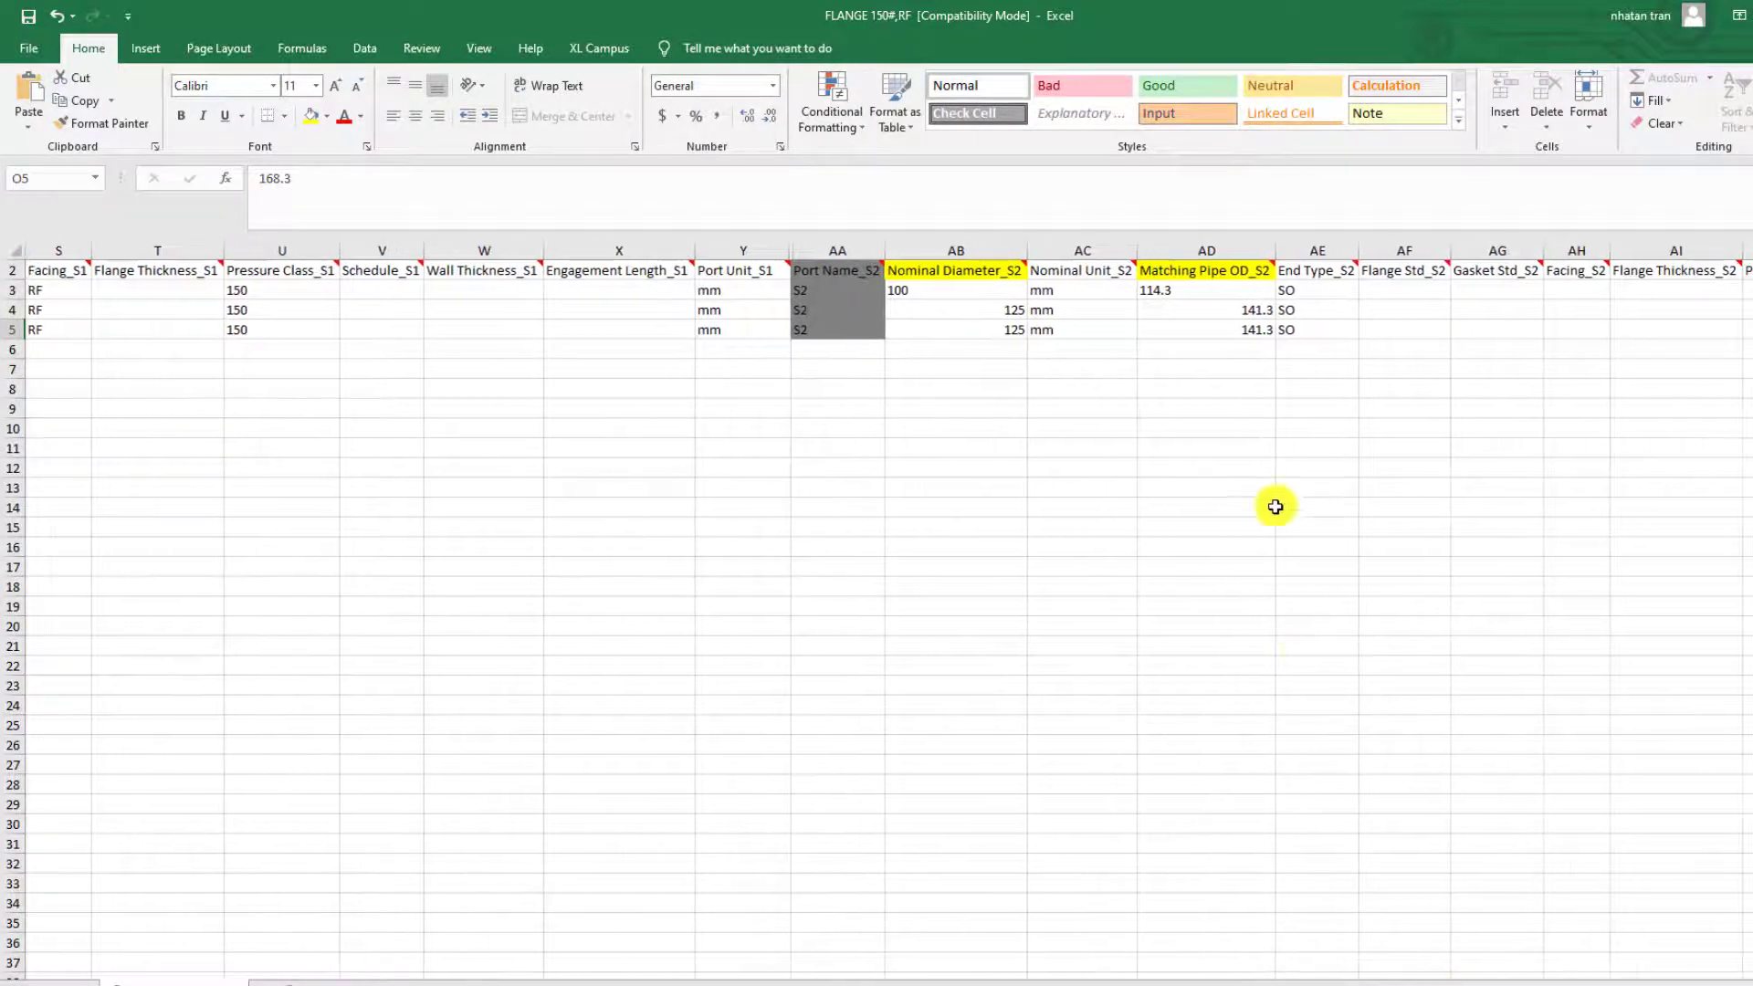
left_click(1216, 333)
key("ctrl+v")
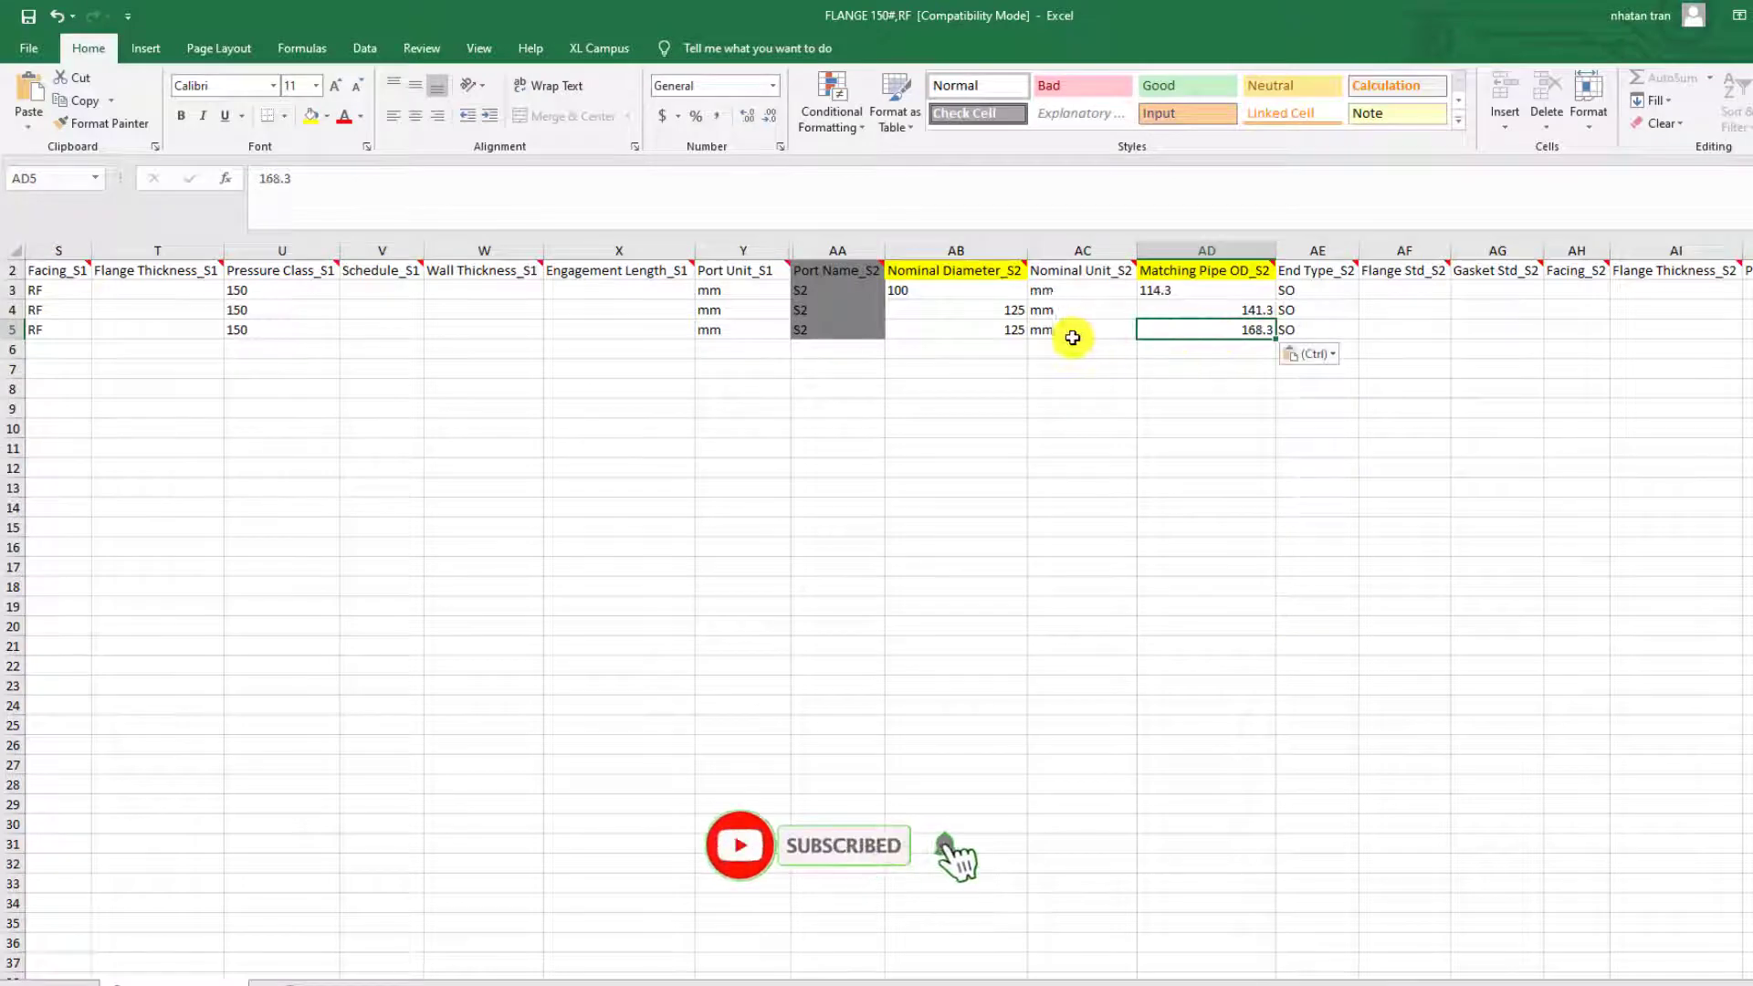
Step: Set the second-port nominal diameter in AB5 to 150 and begin saving the workbook
left_click(1004, 330)
type("150")
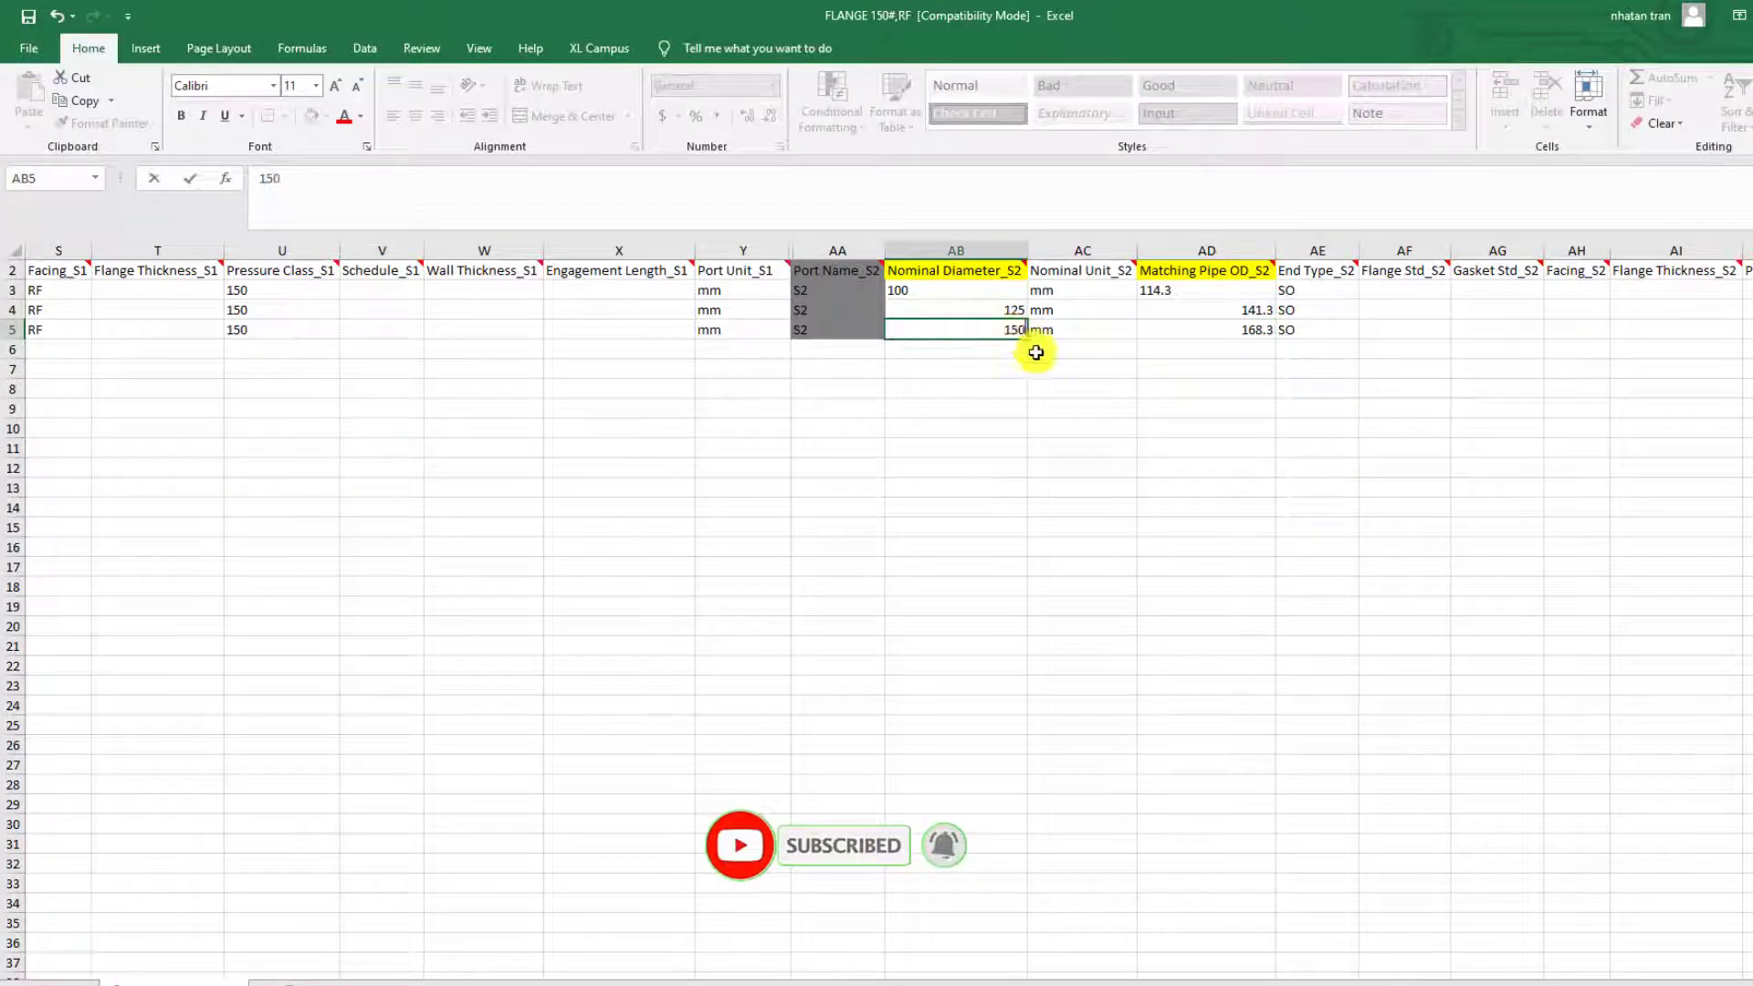
left_click(1014, 370)
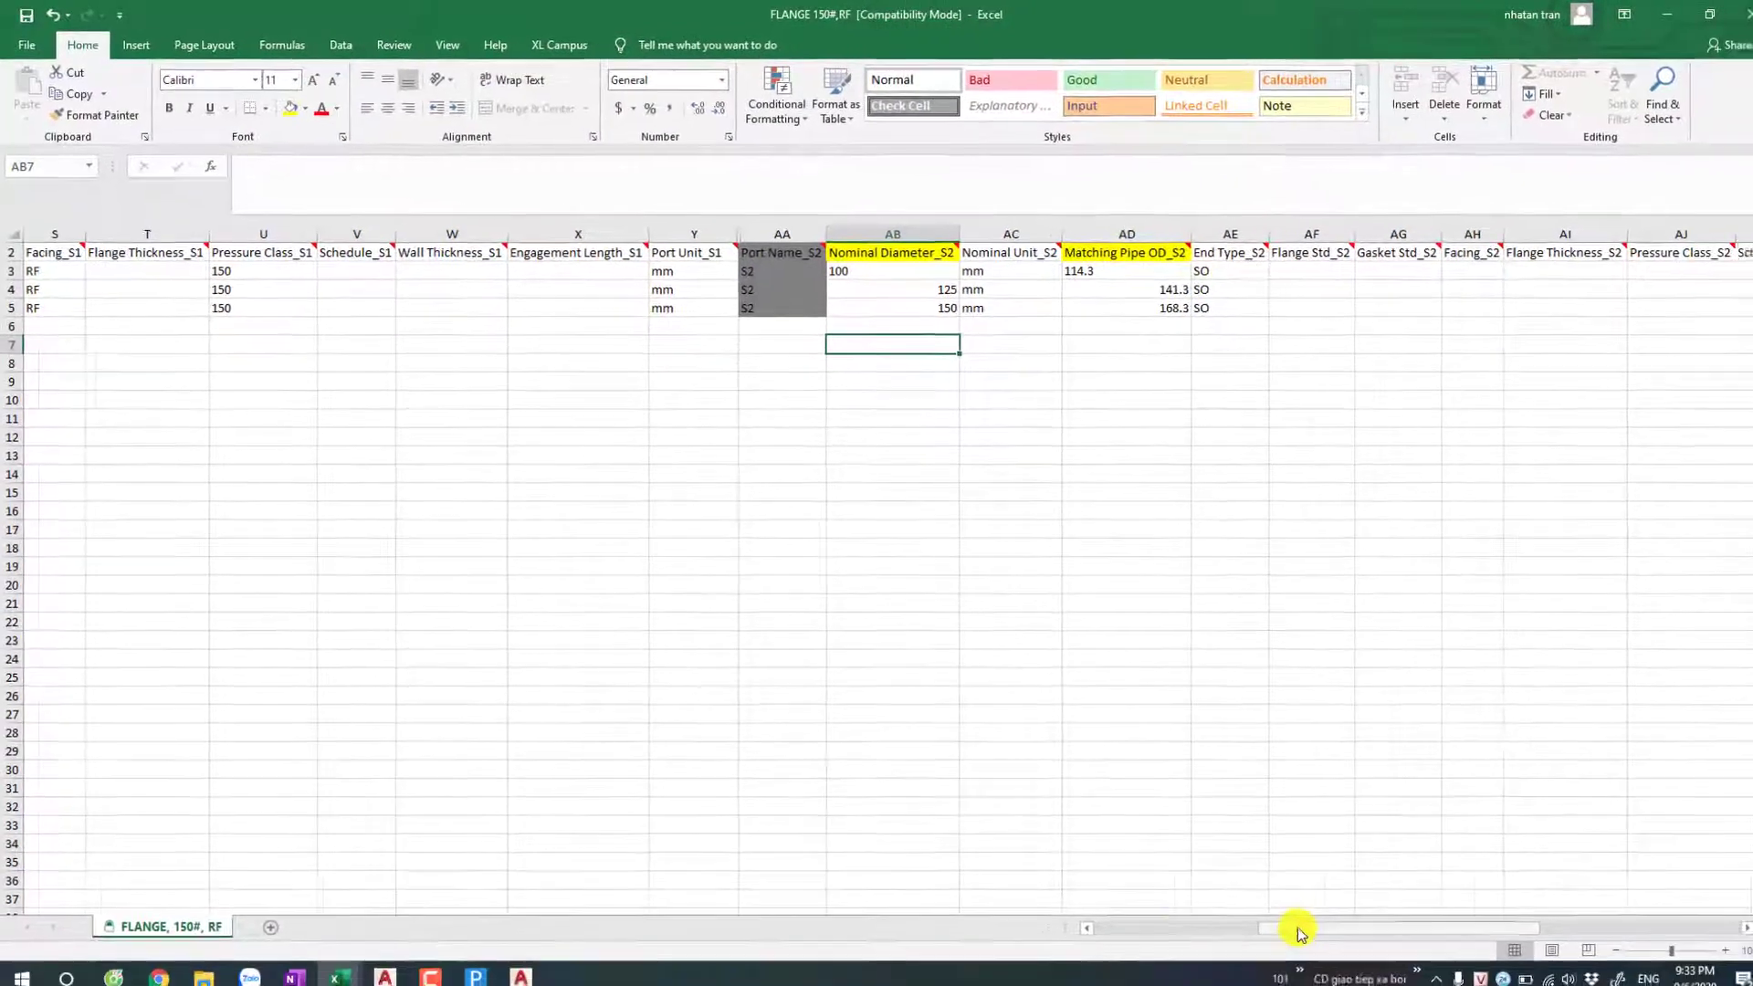
left_click_drag(1295, 923, 1082, 922)
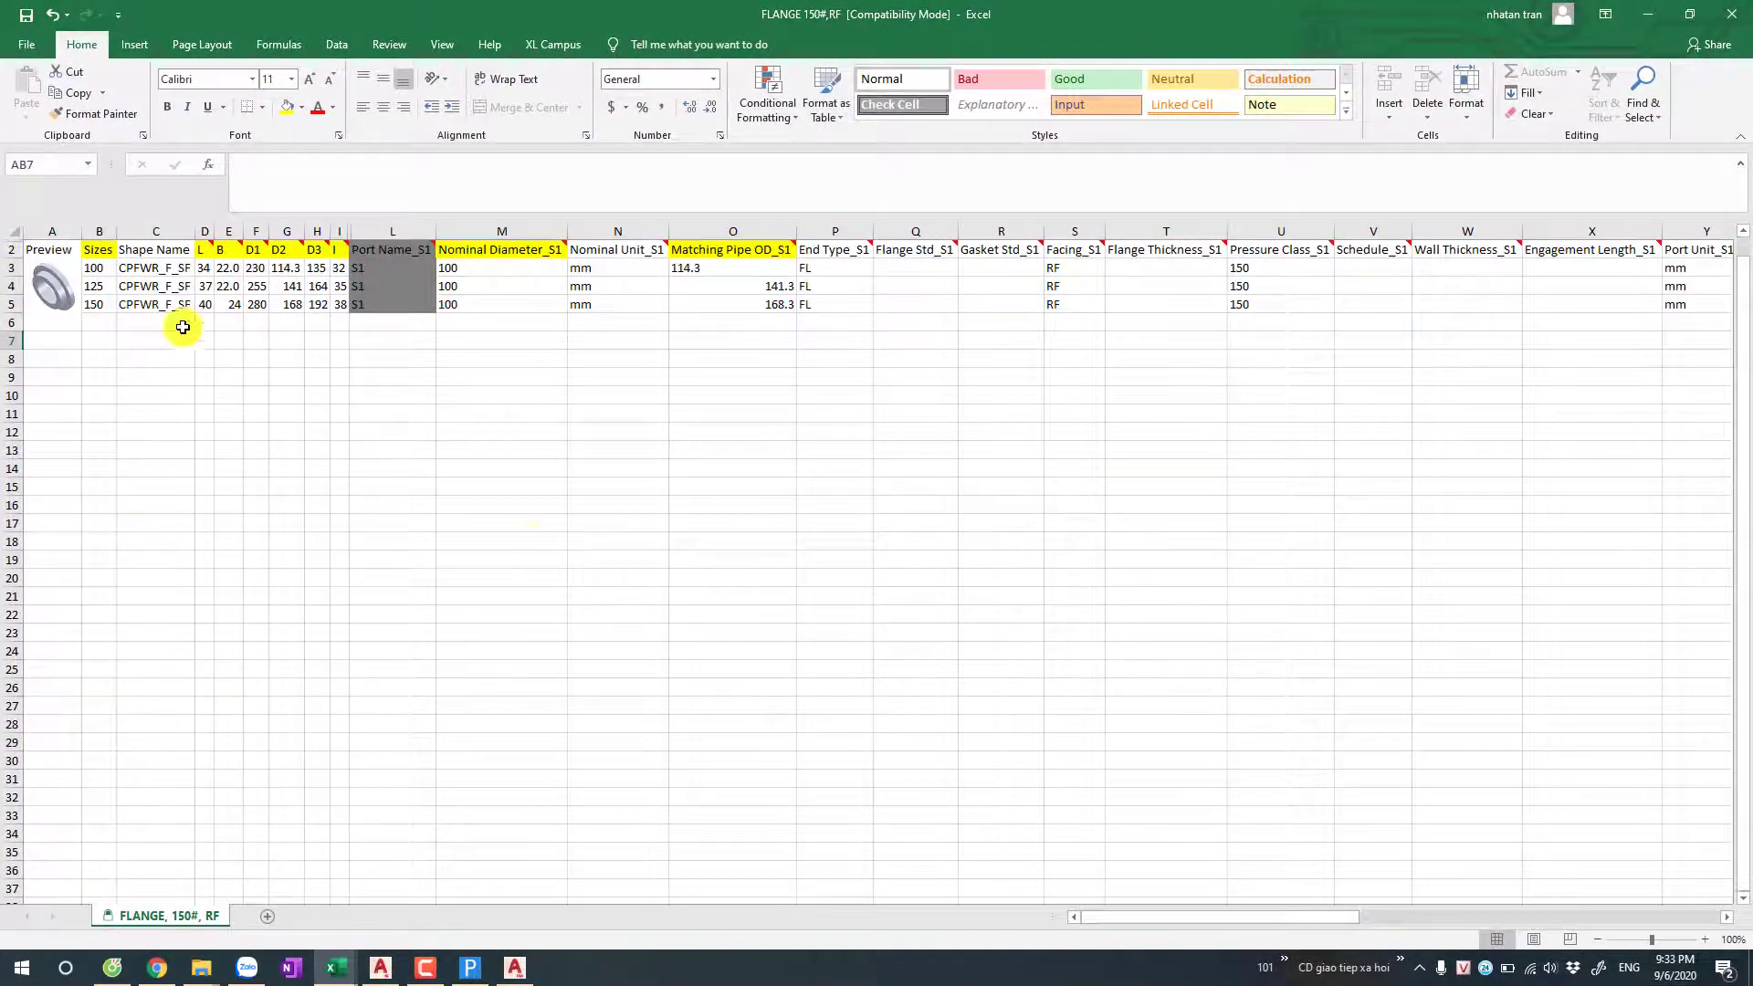
left_click(27, 45)
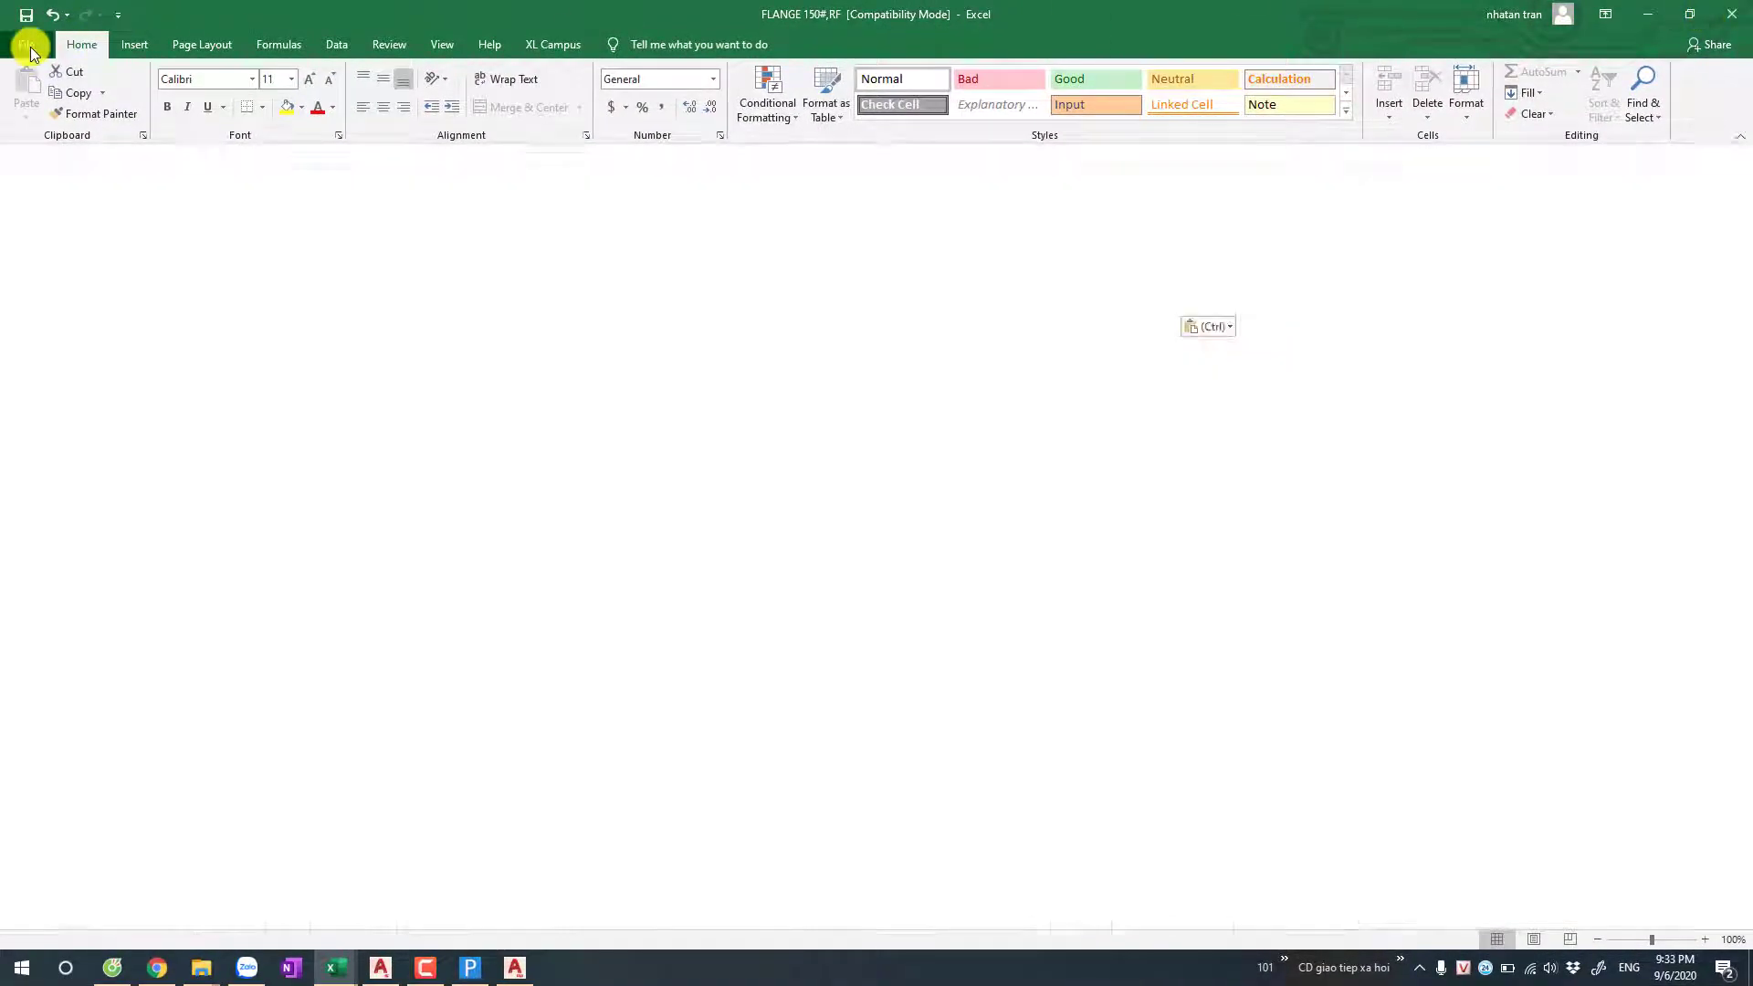
Step: Save the workbook and launch the Catalog Builder from Spec Editor's Tools menu
left_click(51, 263)
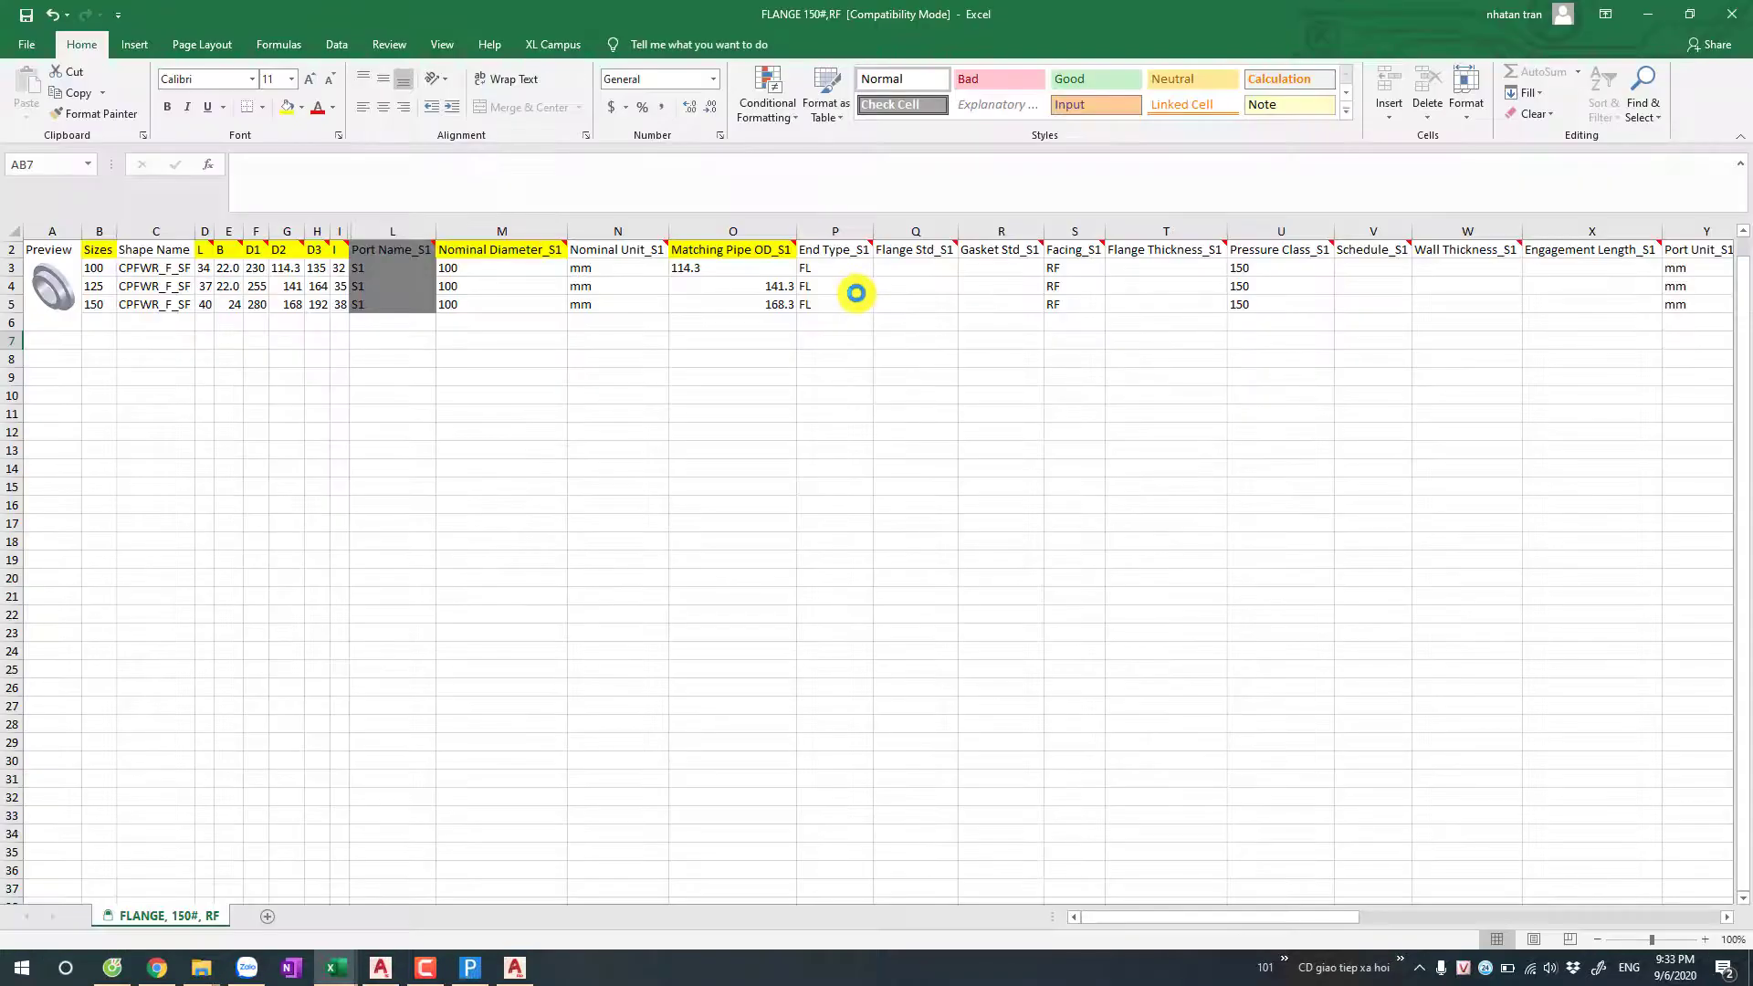
left_click(425, 973)
left_click(426, 976)
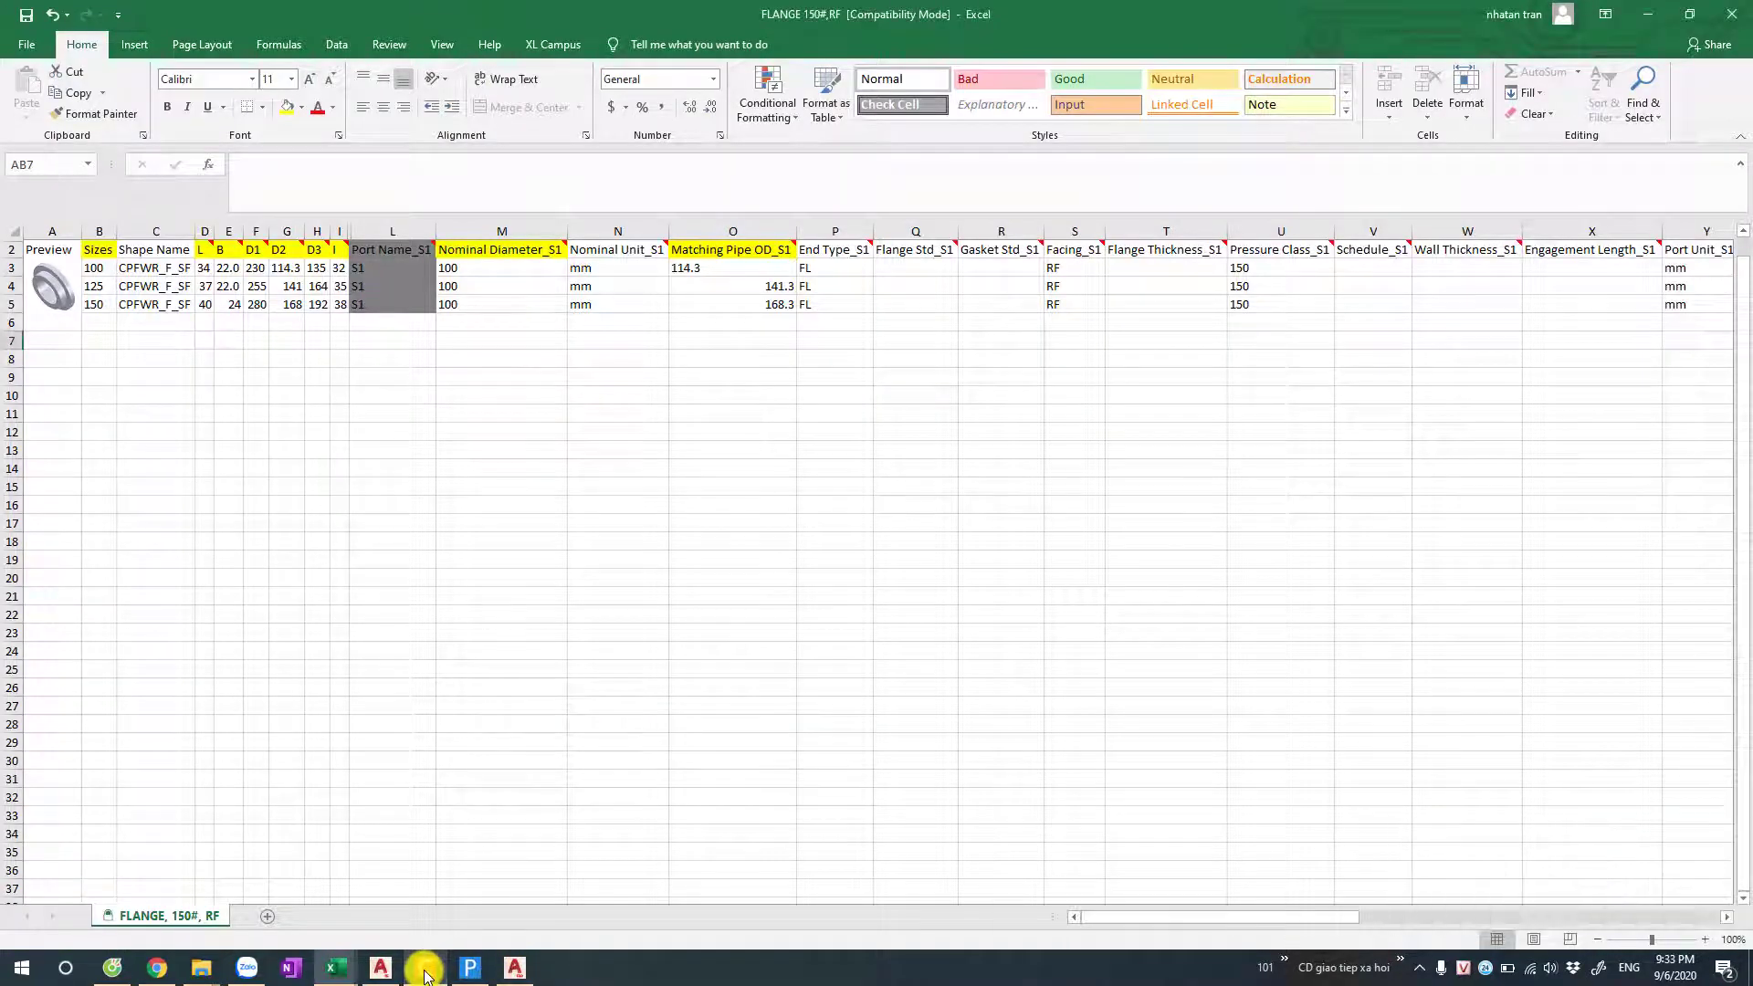
left_click(381, 970)
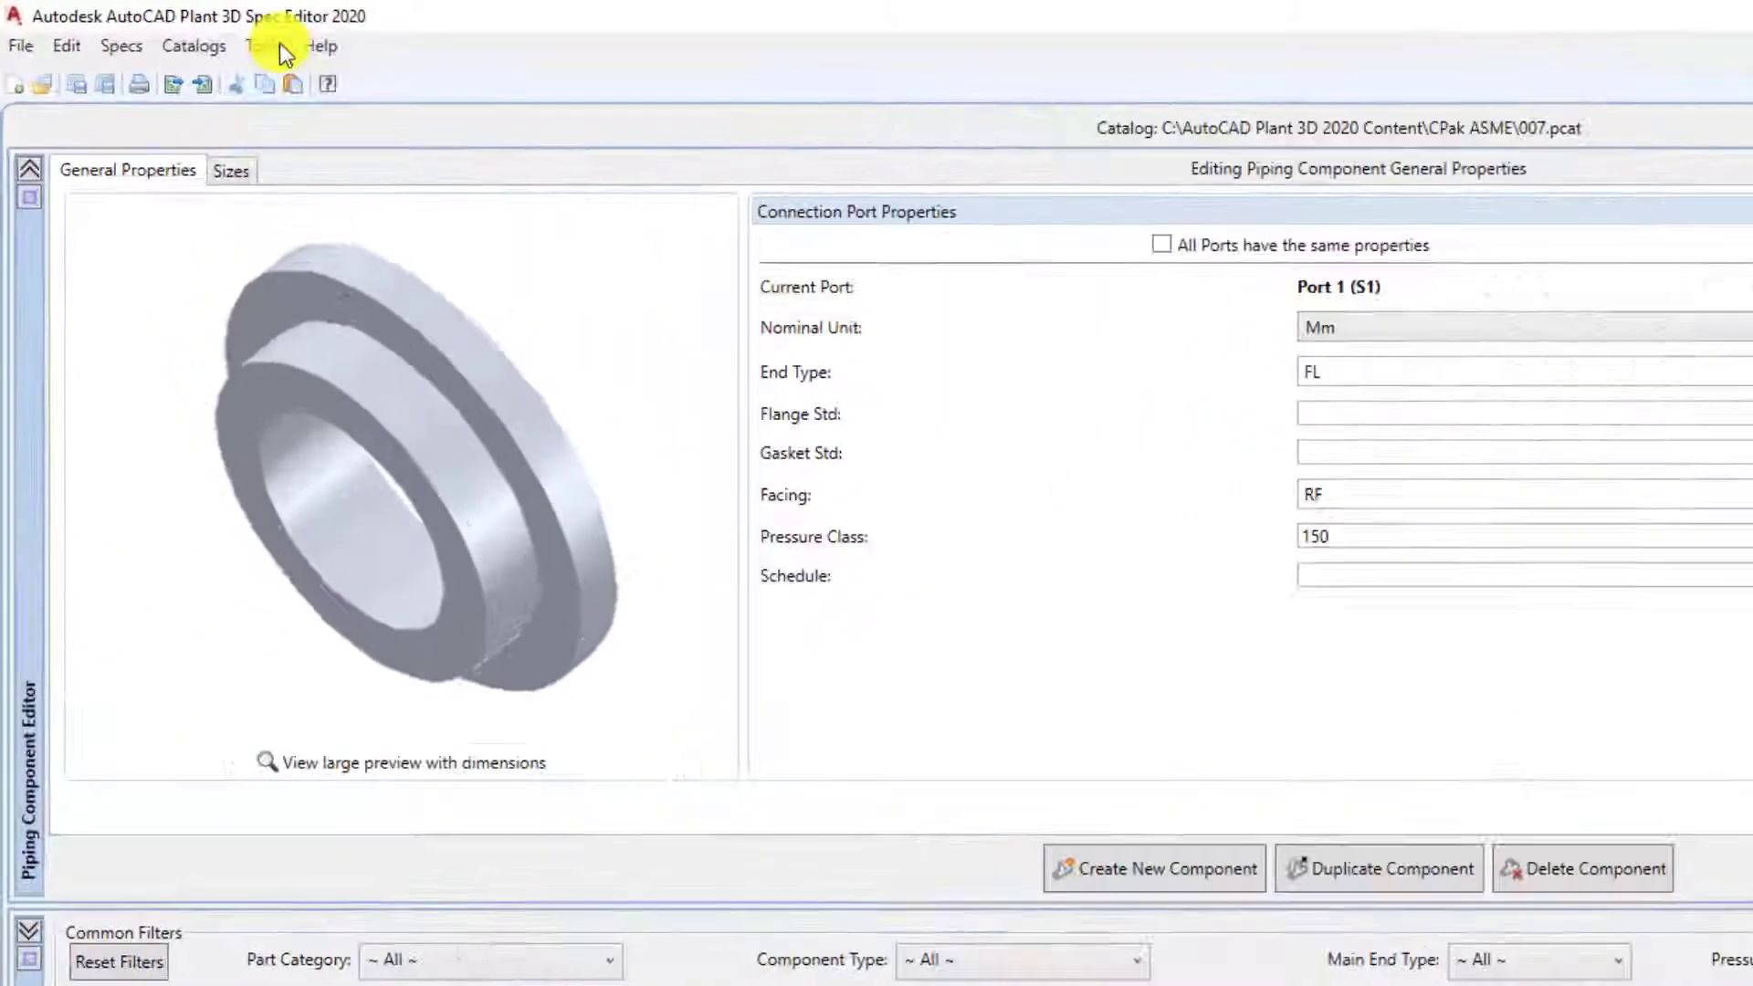
left_click(279, 44)
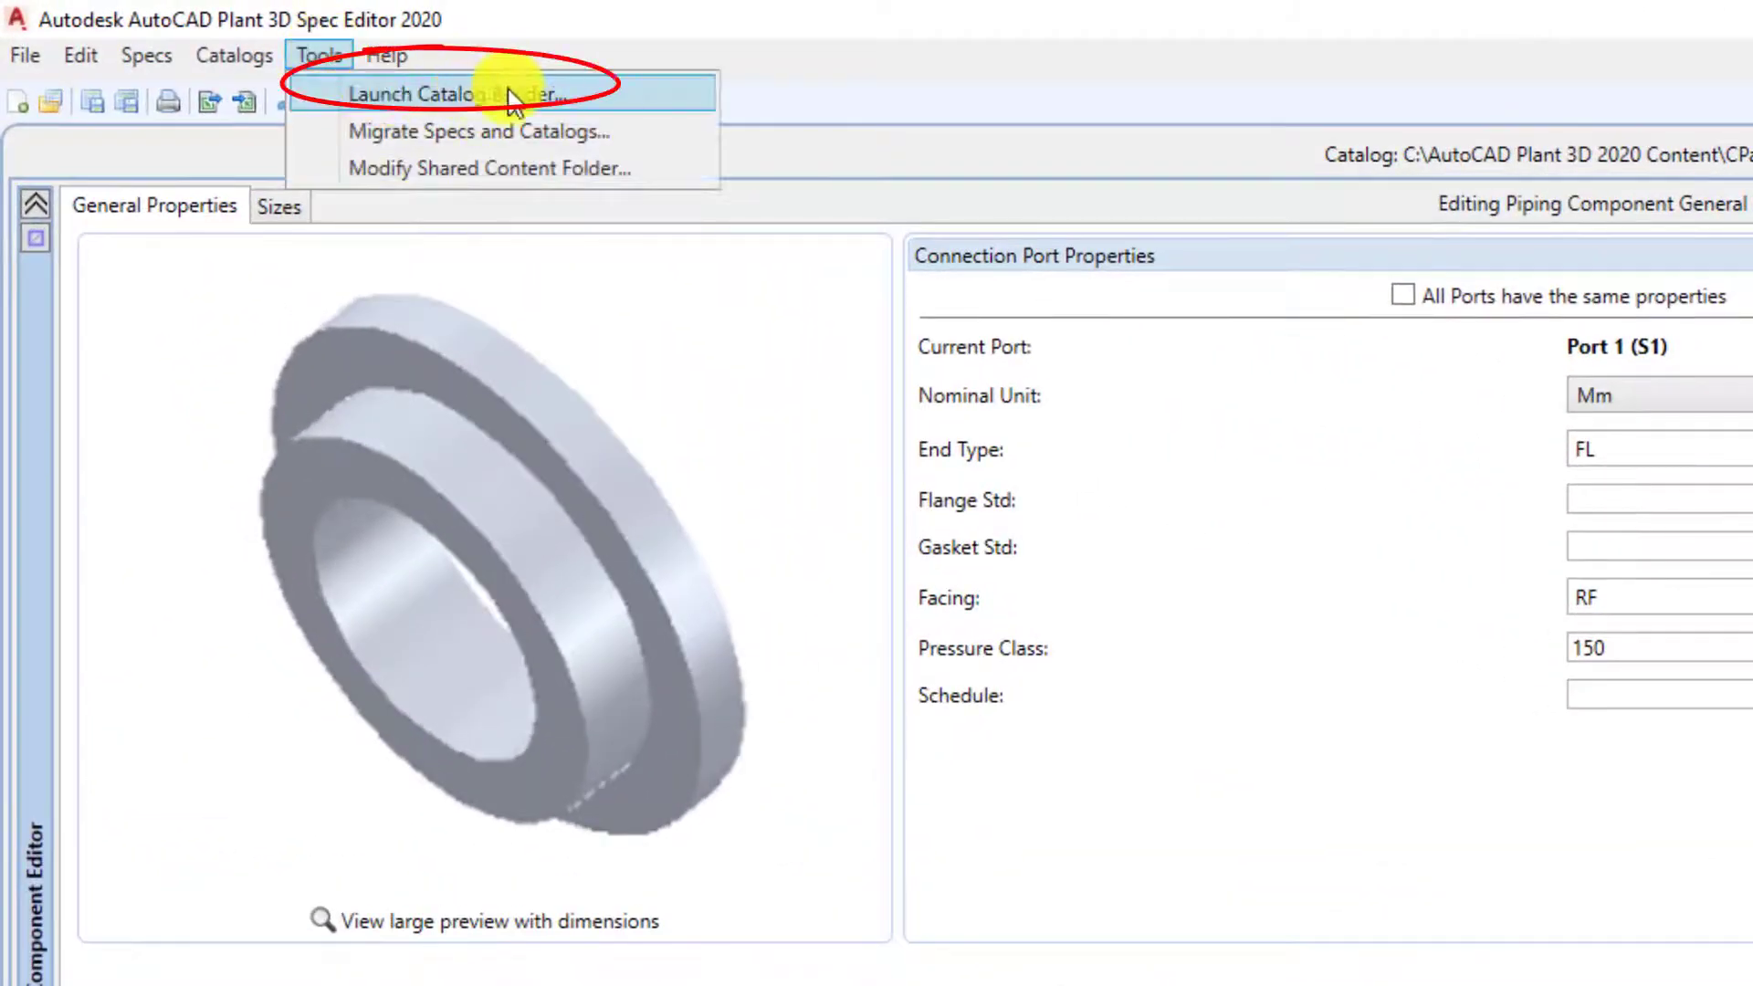
left_click(493, 90)
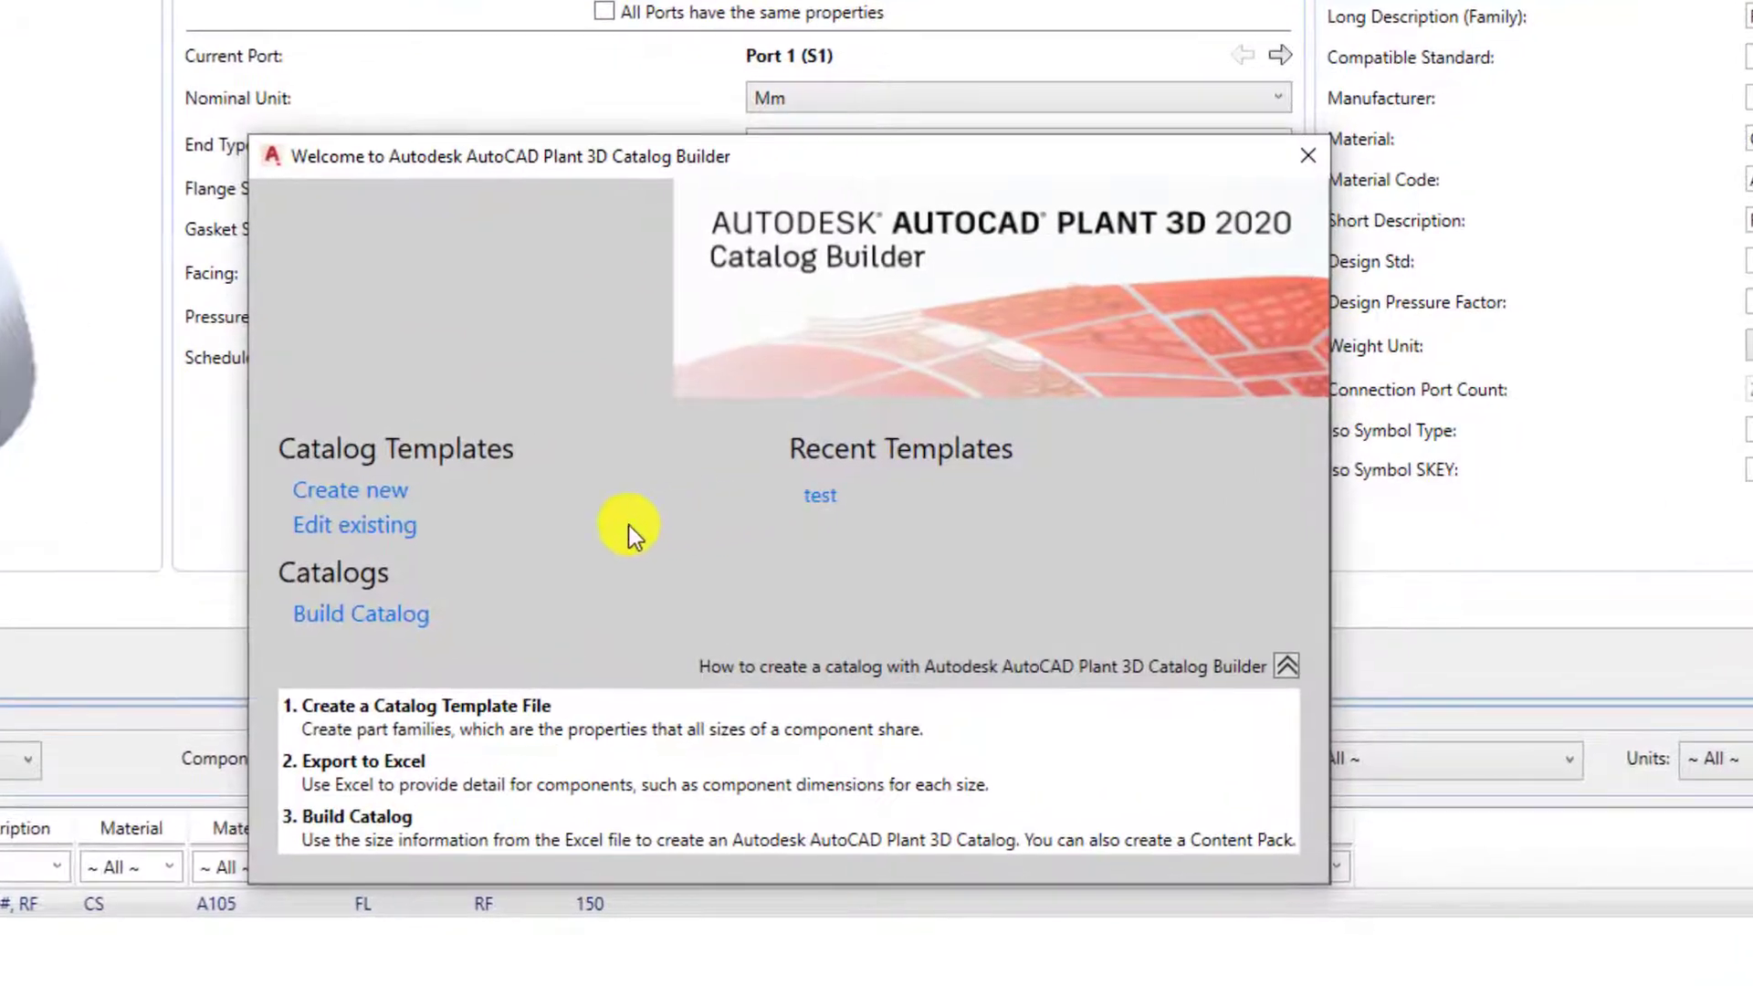
Step: Start a catalog build and browse to the Desktop BUILD CATALOG\FLANGE folder
left_click(395, 627)
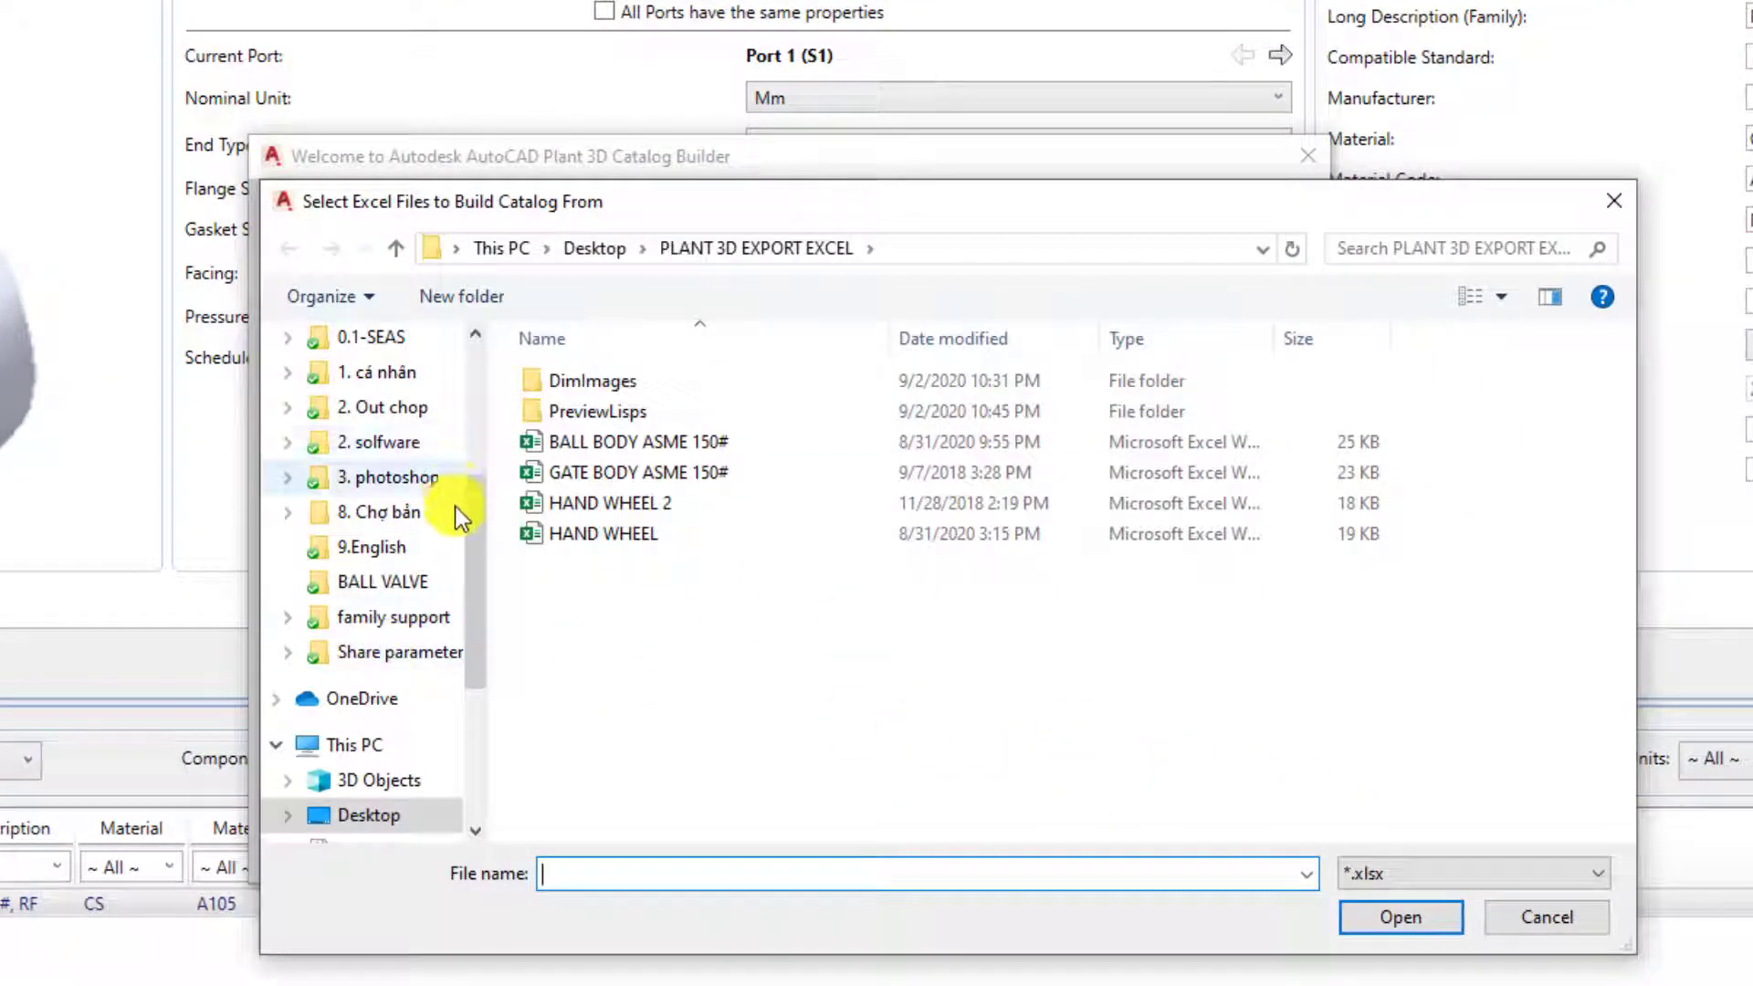
scroll(443, 516, "up", 2)
scroll(436, 520, "down", 2)
scroll(425, 639, "down", 1)
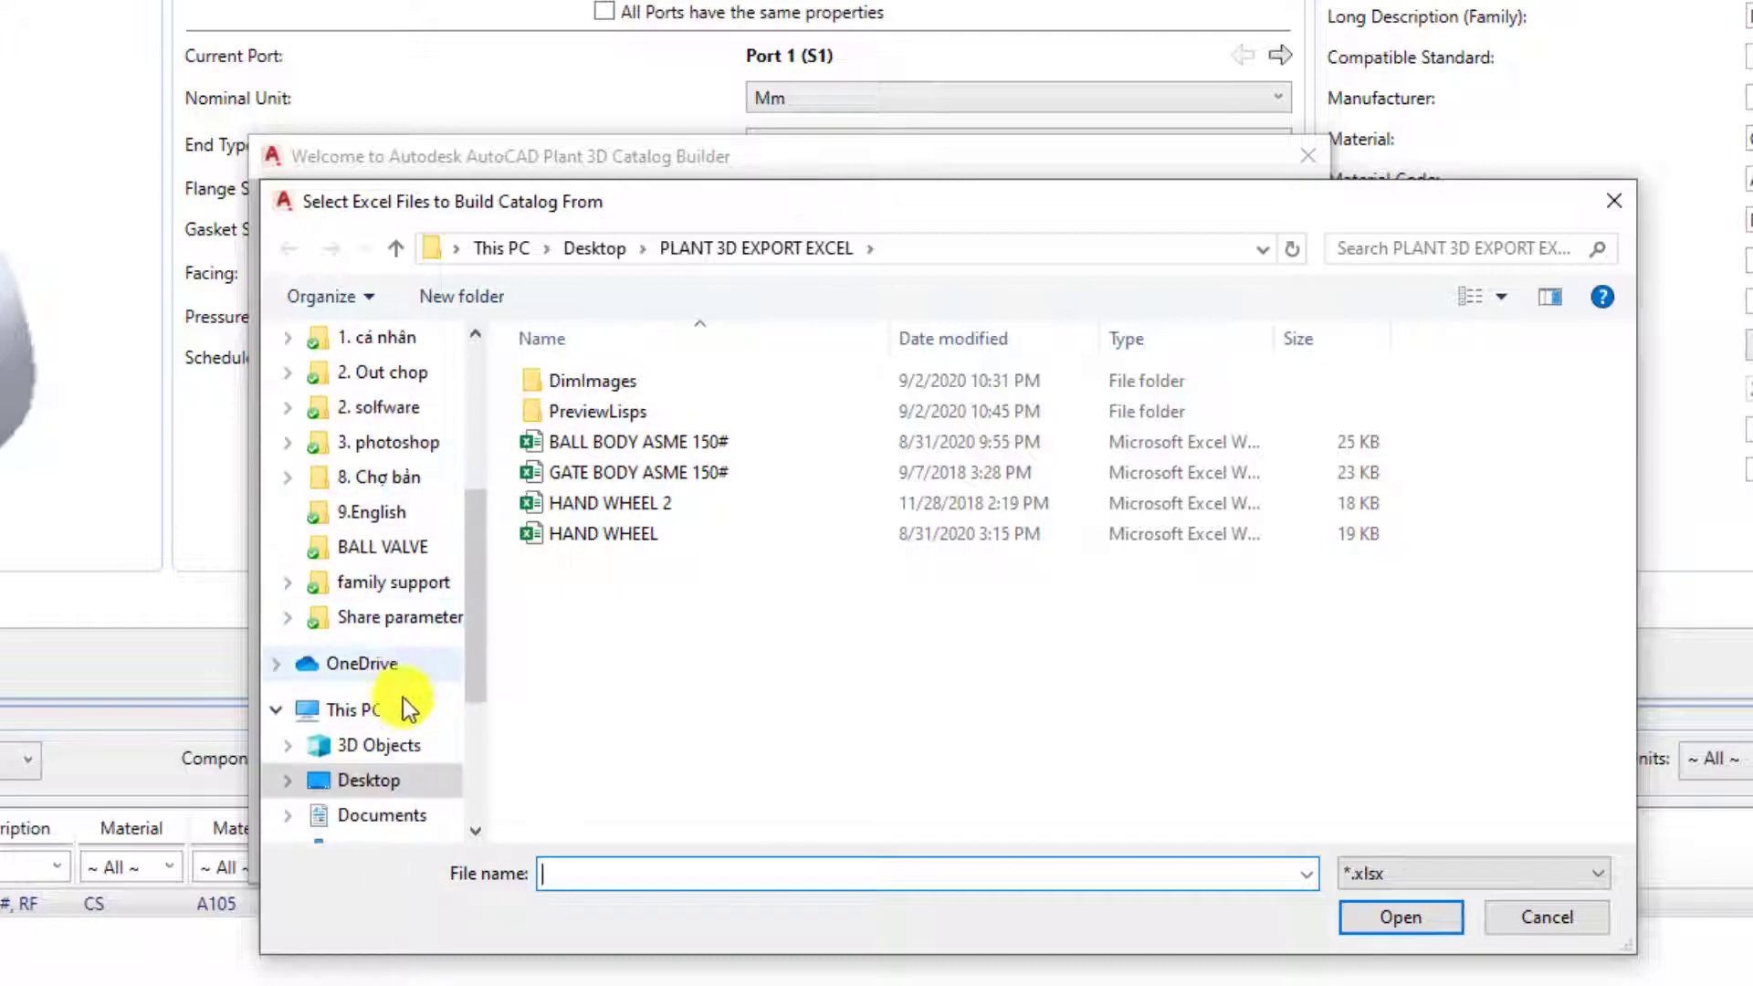
scroll(403, 697, "down", 2)
left_click(415, 610)
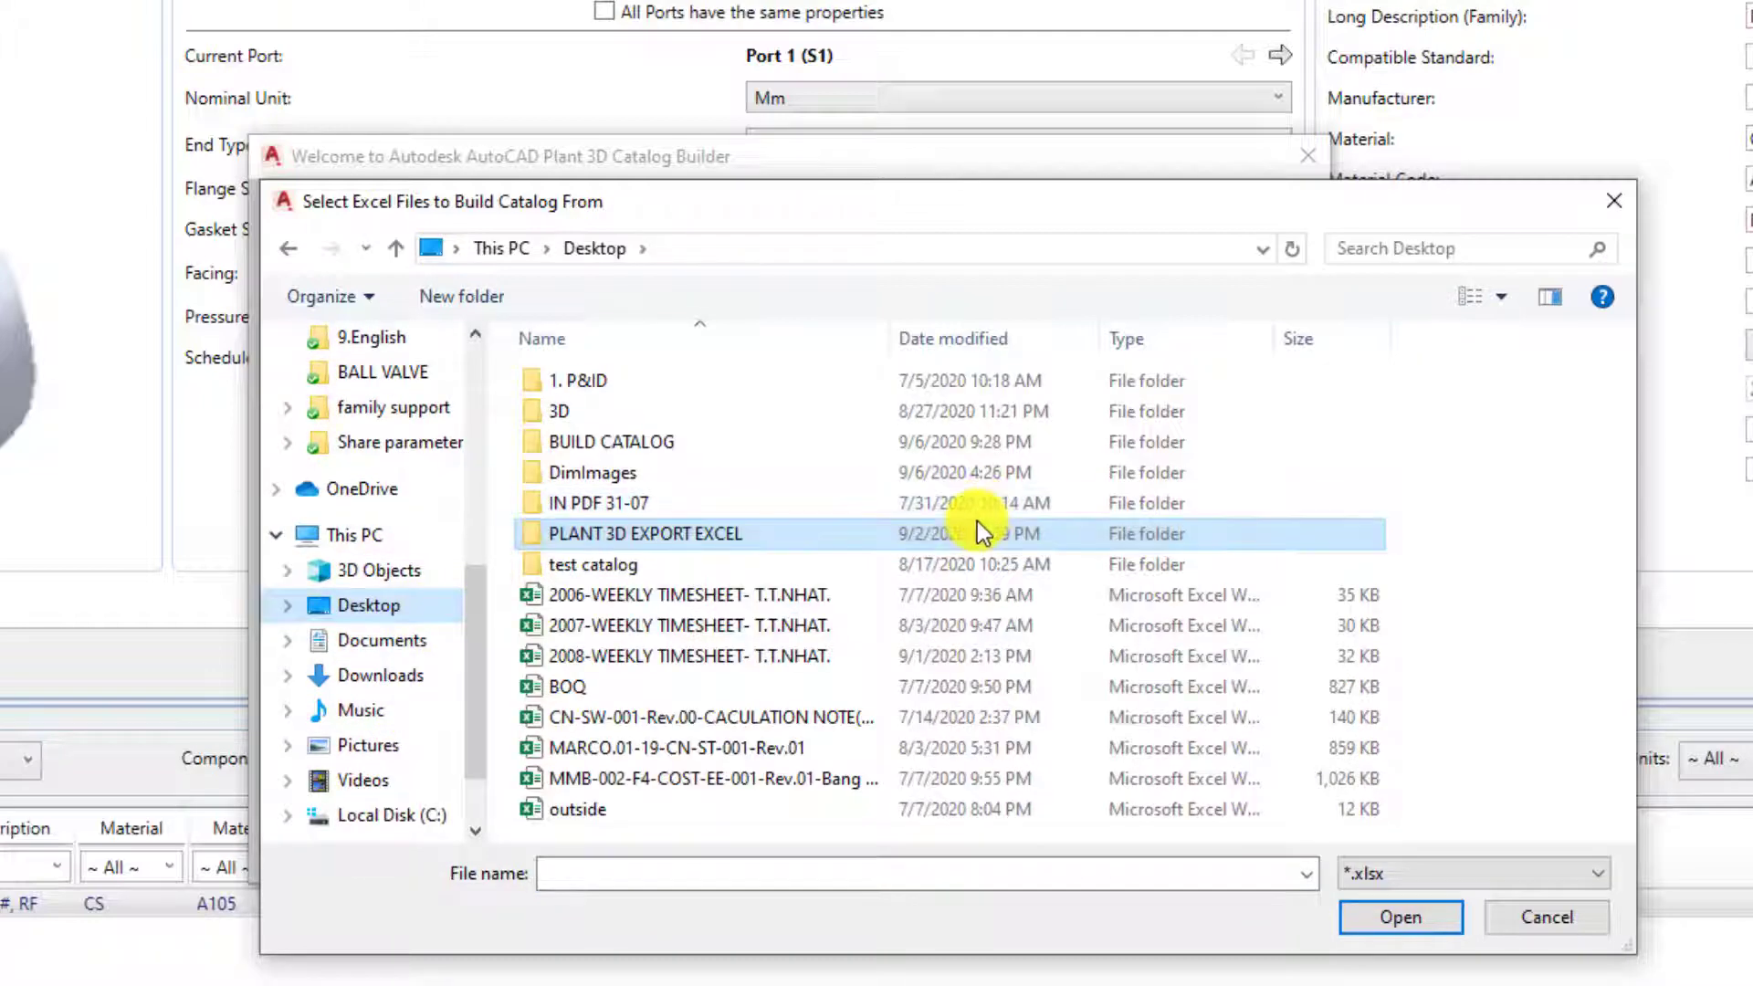
left_click(676, 439)
double_click(676, 435)
double_click(657, 387)
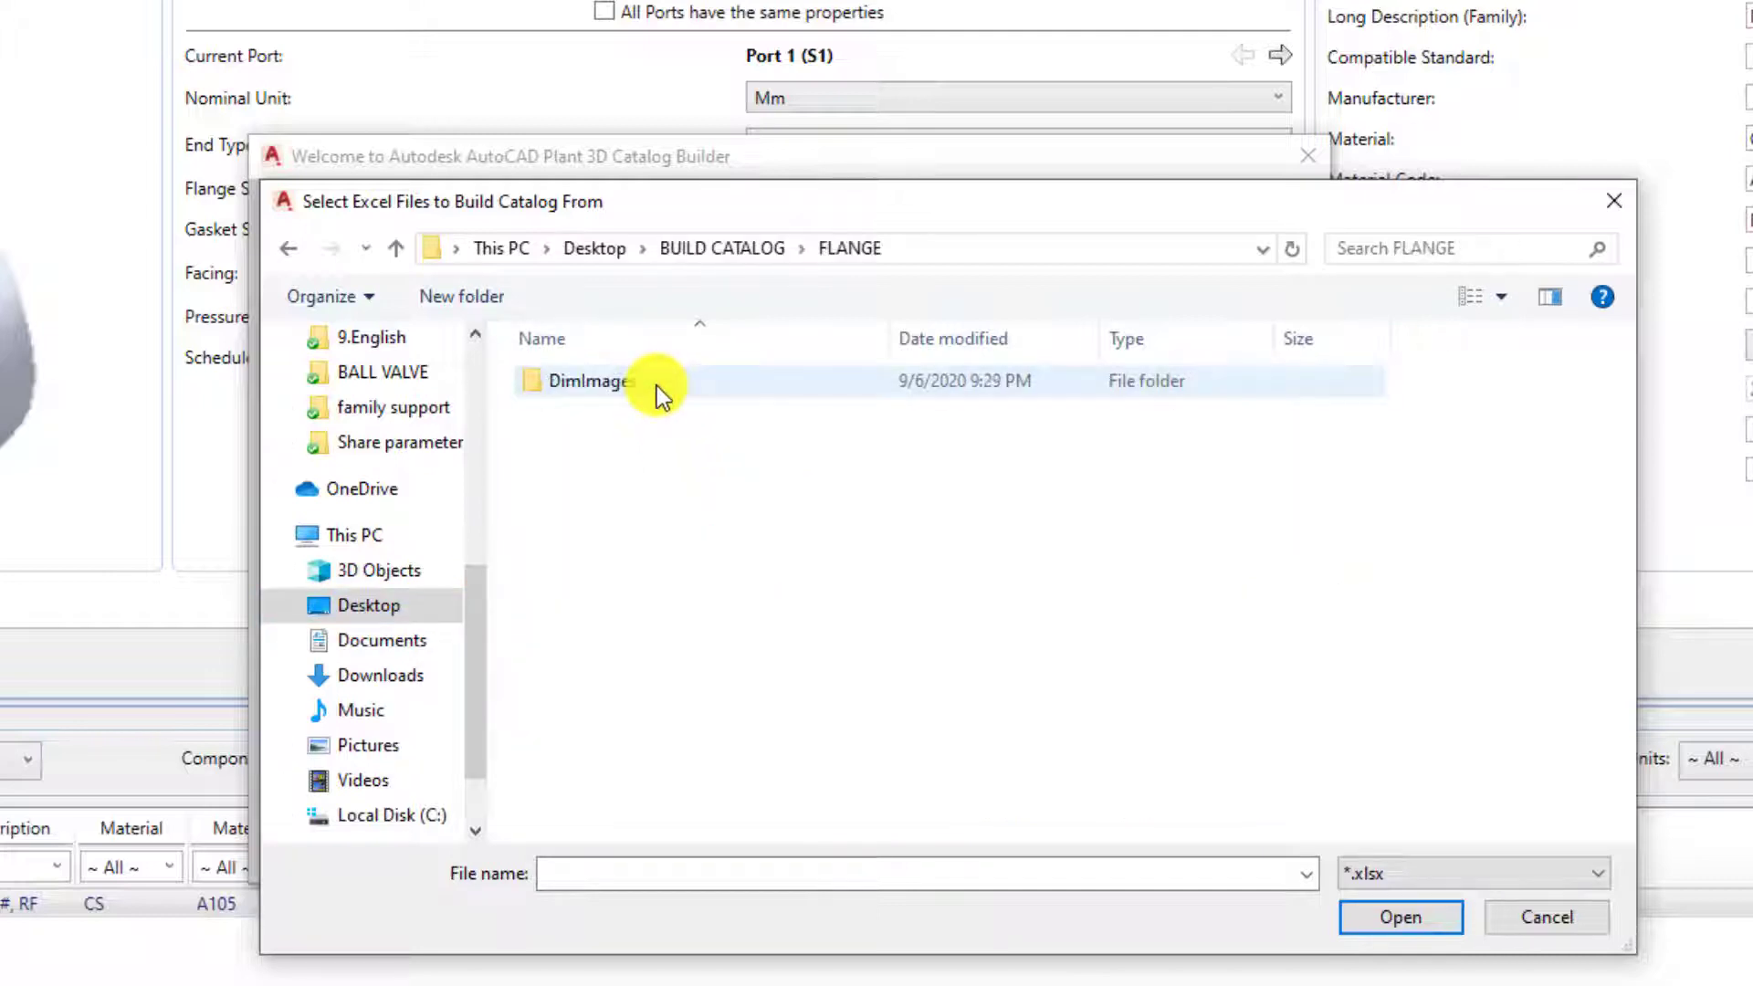
Step: Build the catalog from FLANGE 150#,RF.xls using the *.xls file filter
left_click(1425, 876)
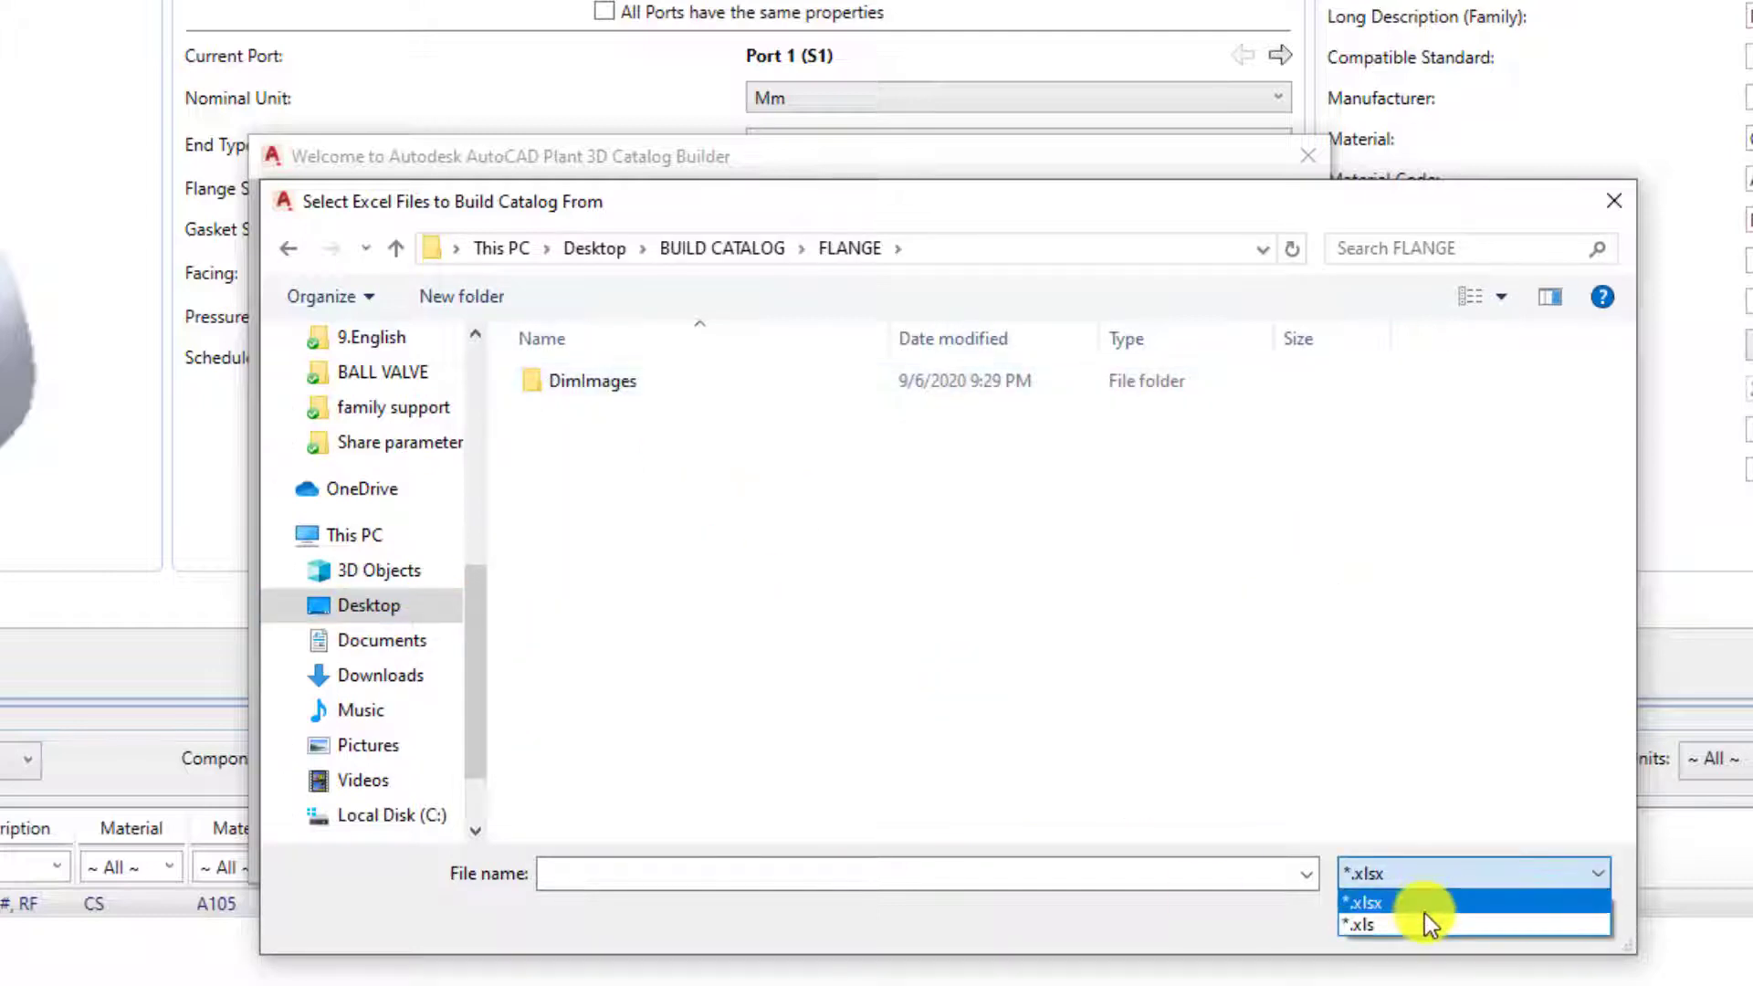
left_click(1422, 926)
left_click(739, 423)
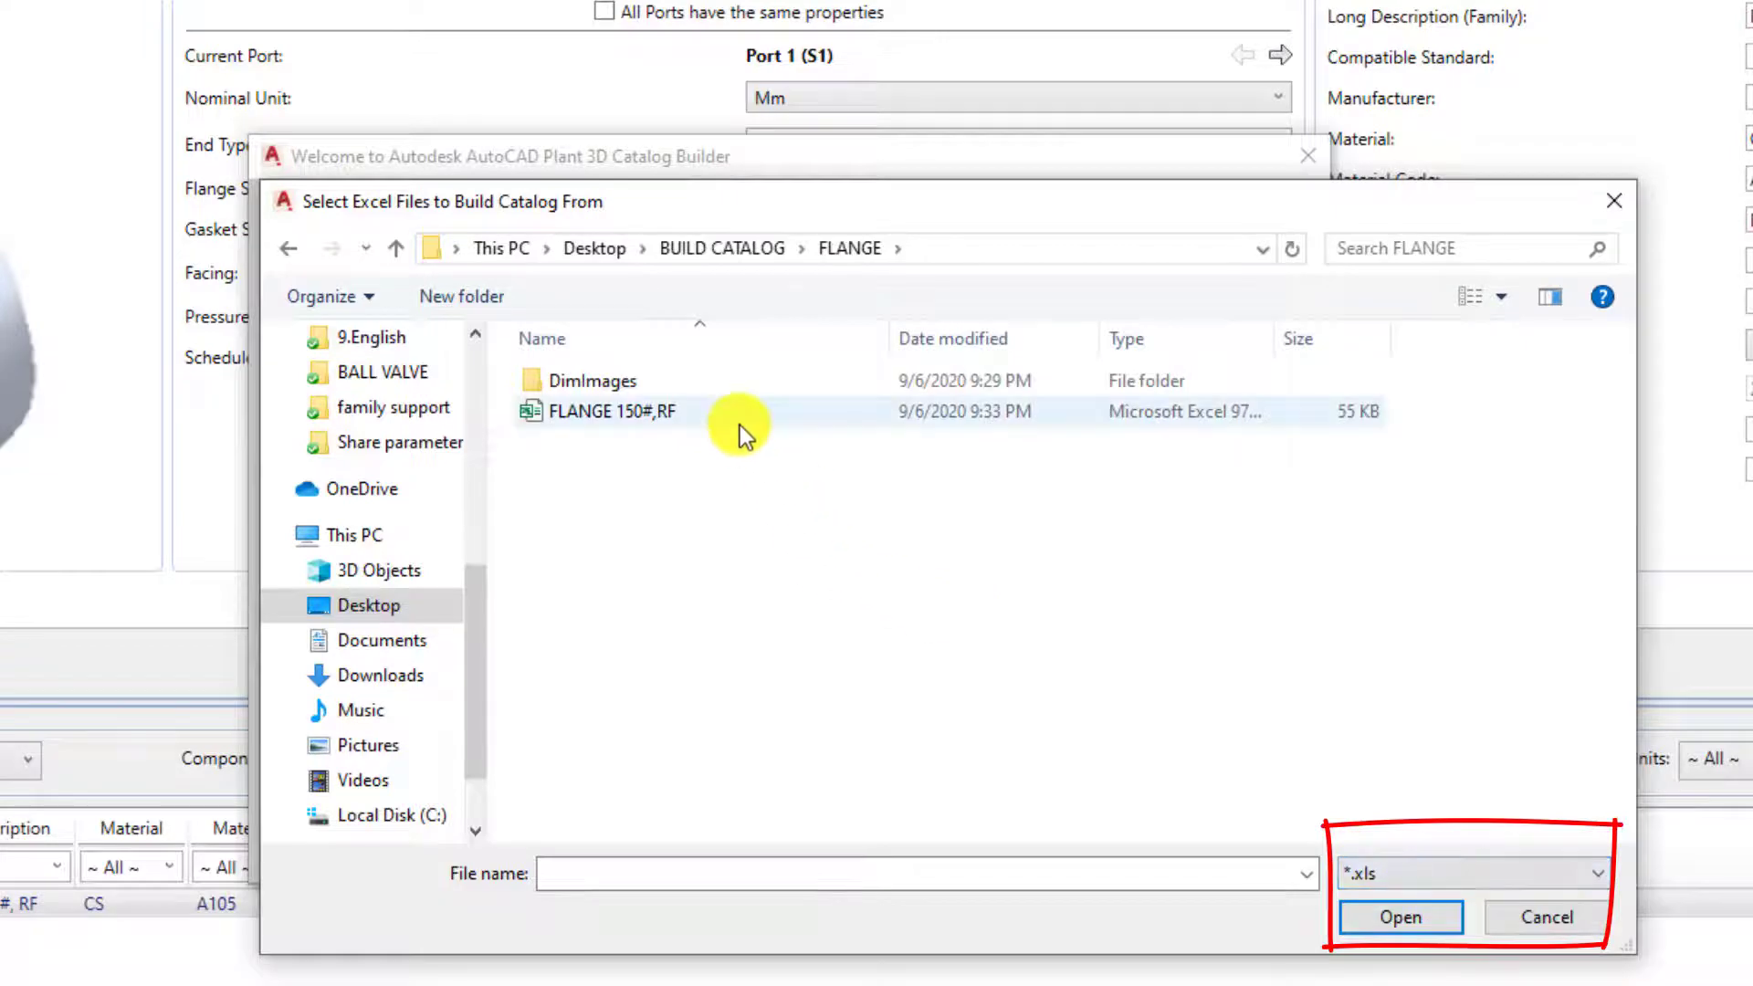
double_click(736, 420)
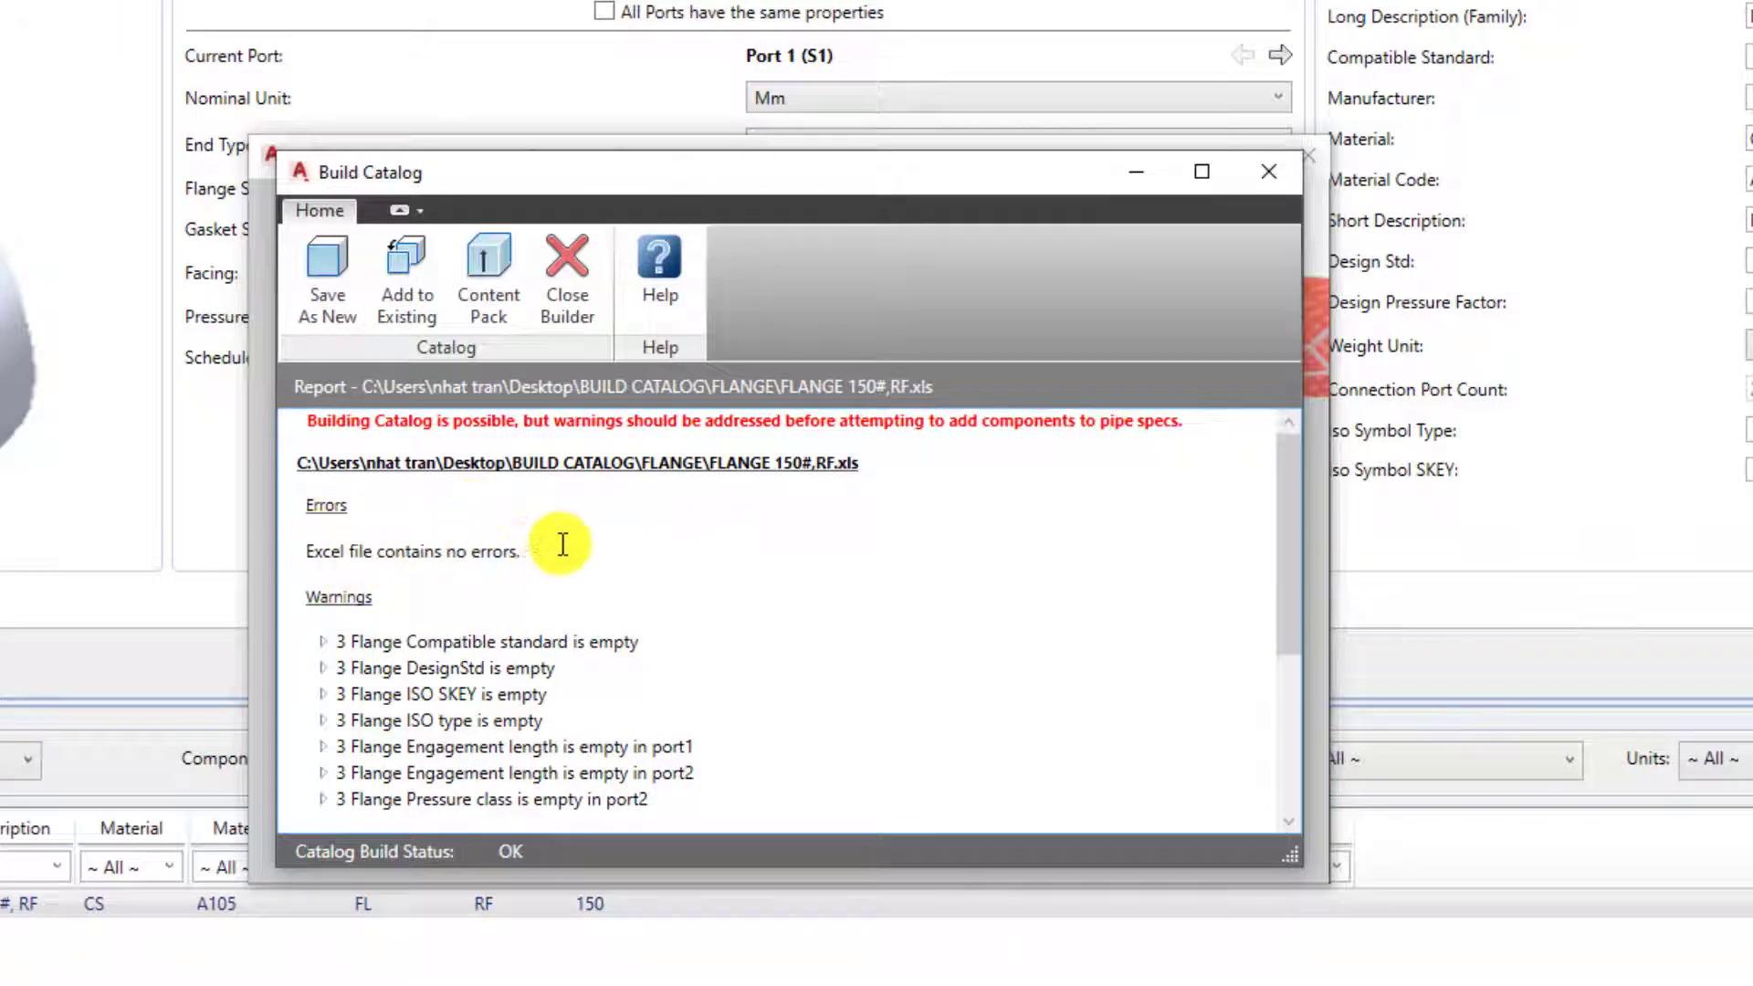
Step: Save the built catalog as new FLANGE RF, 150#.pcat in BUILD CATALOG\FLANGE and close the report
left_click(298, 311)
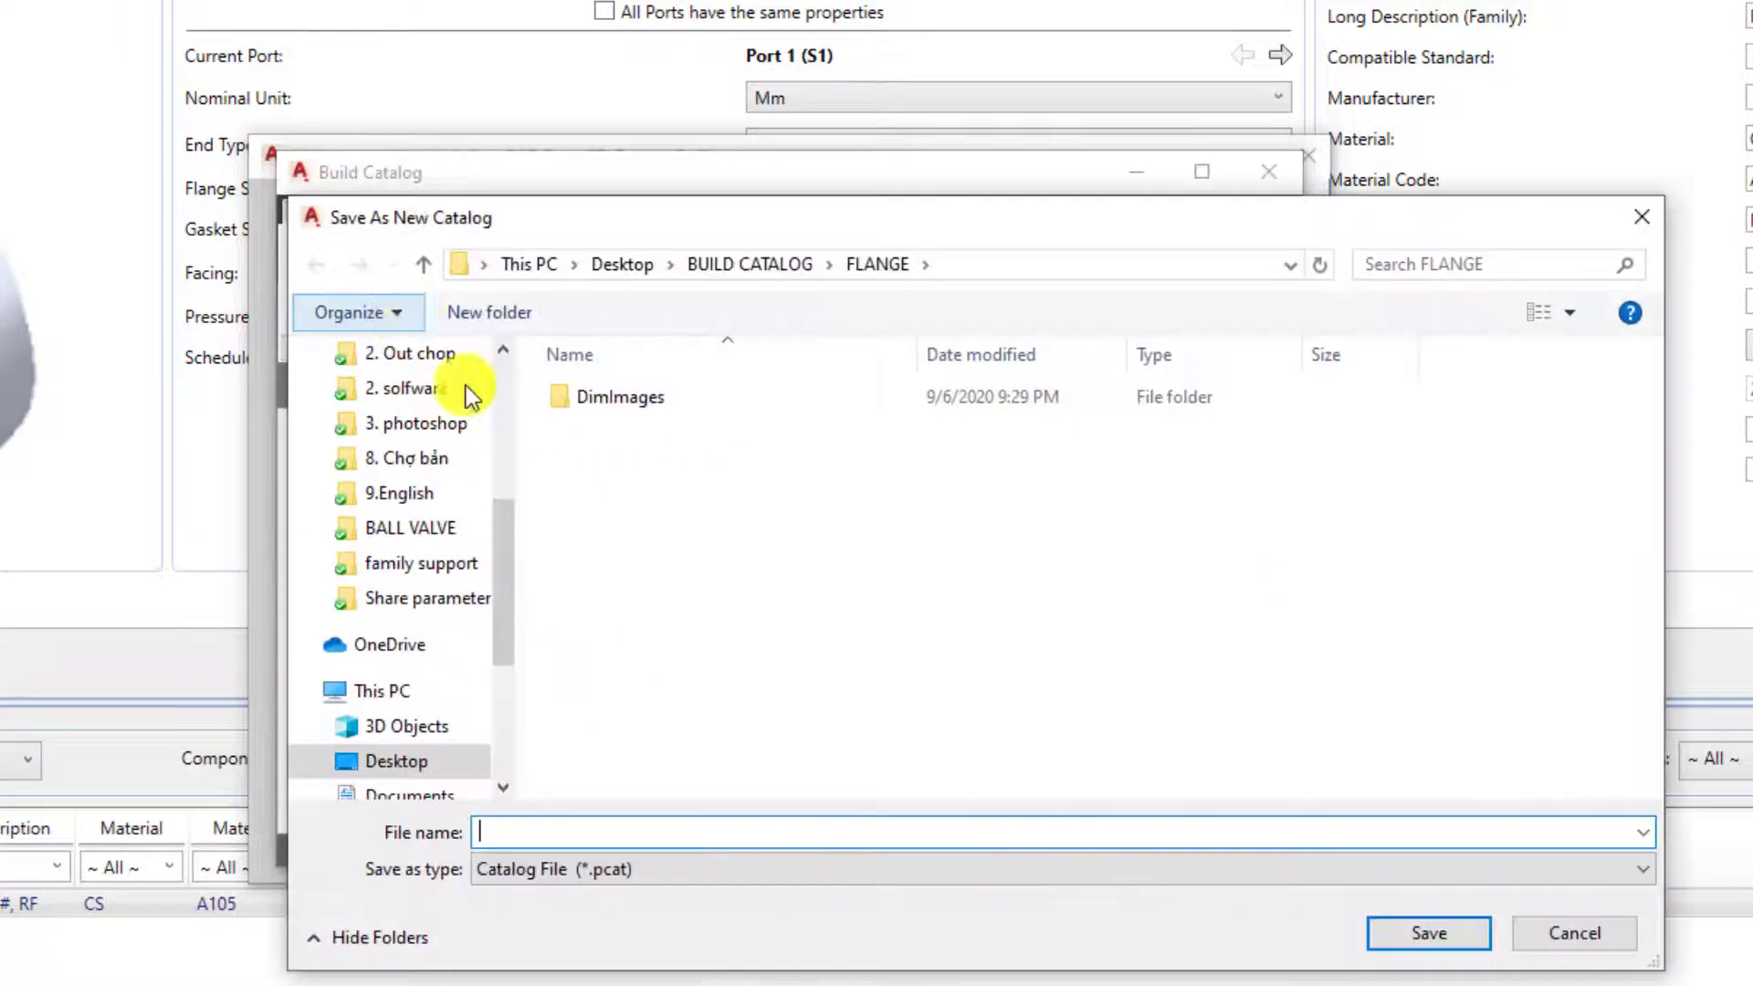
left_click(730, 271)
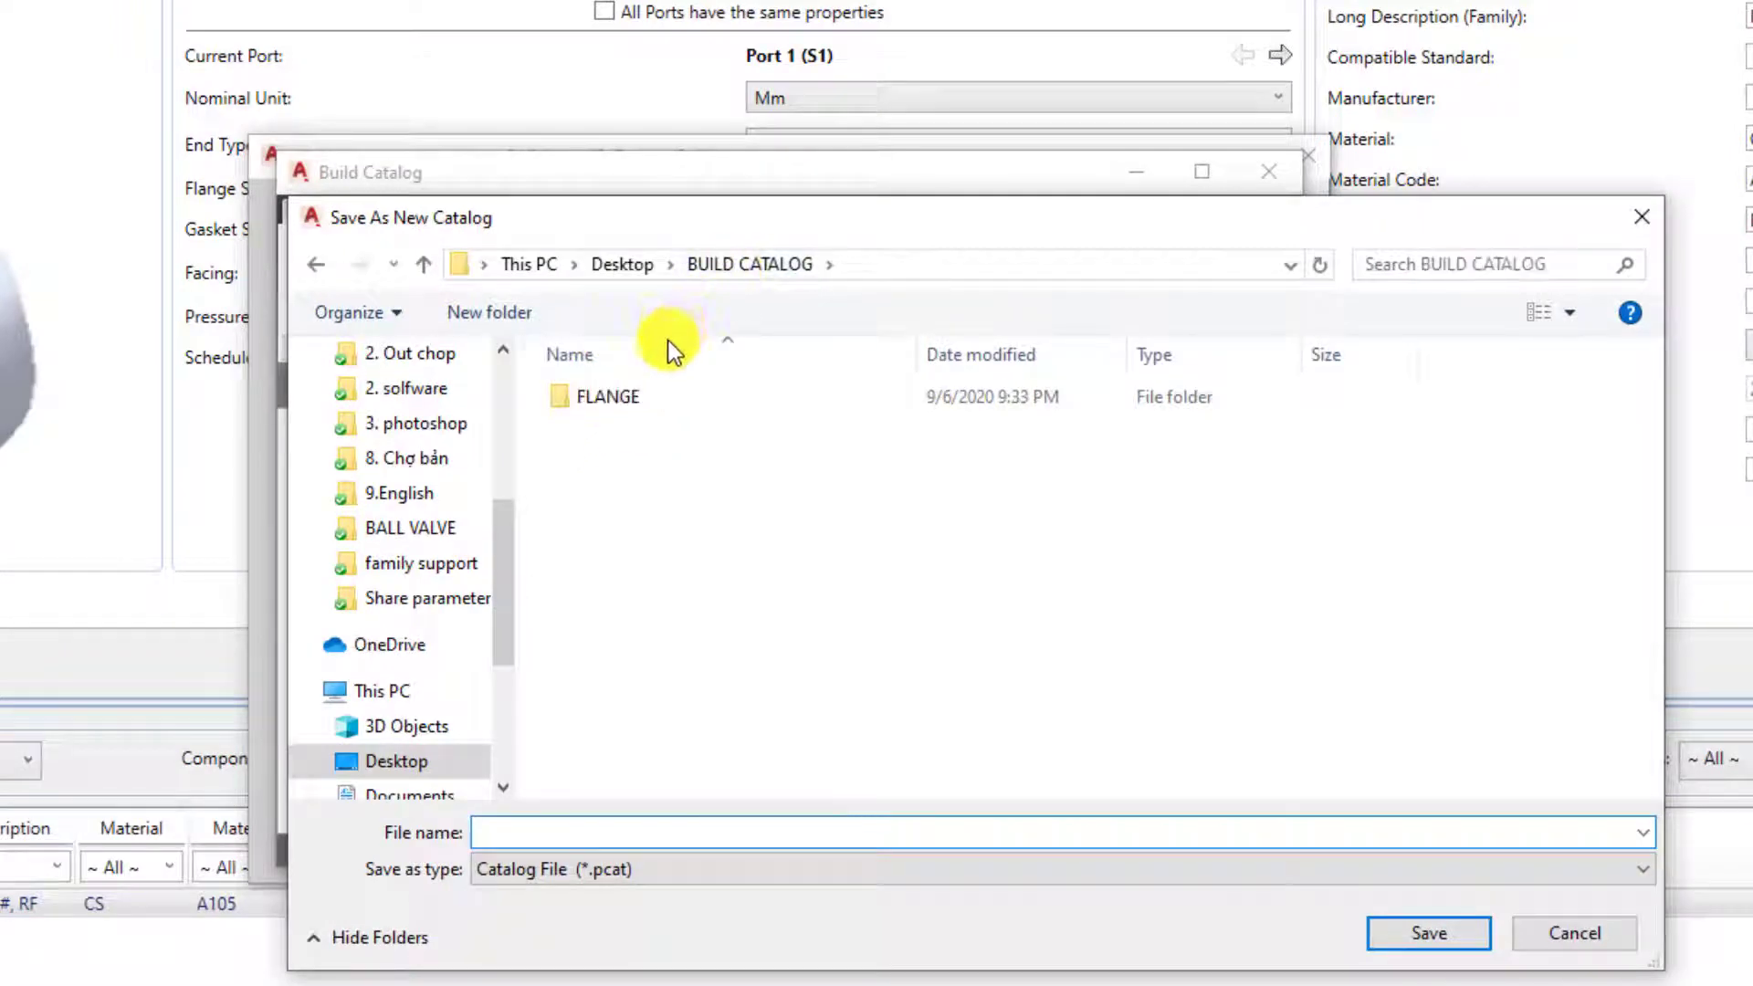
double_click(647, 409)
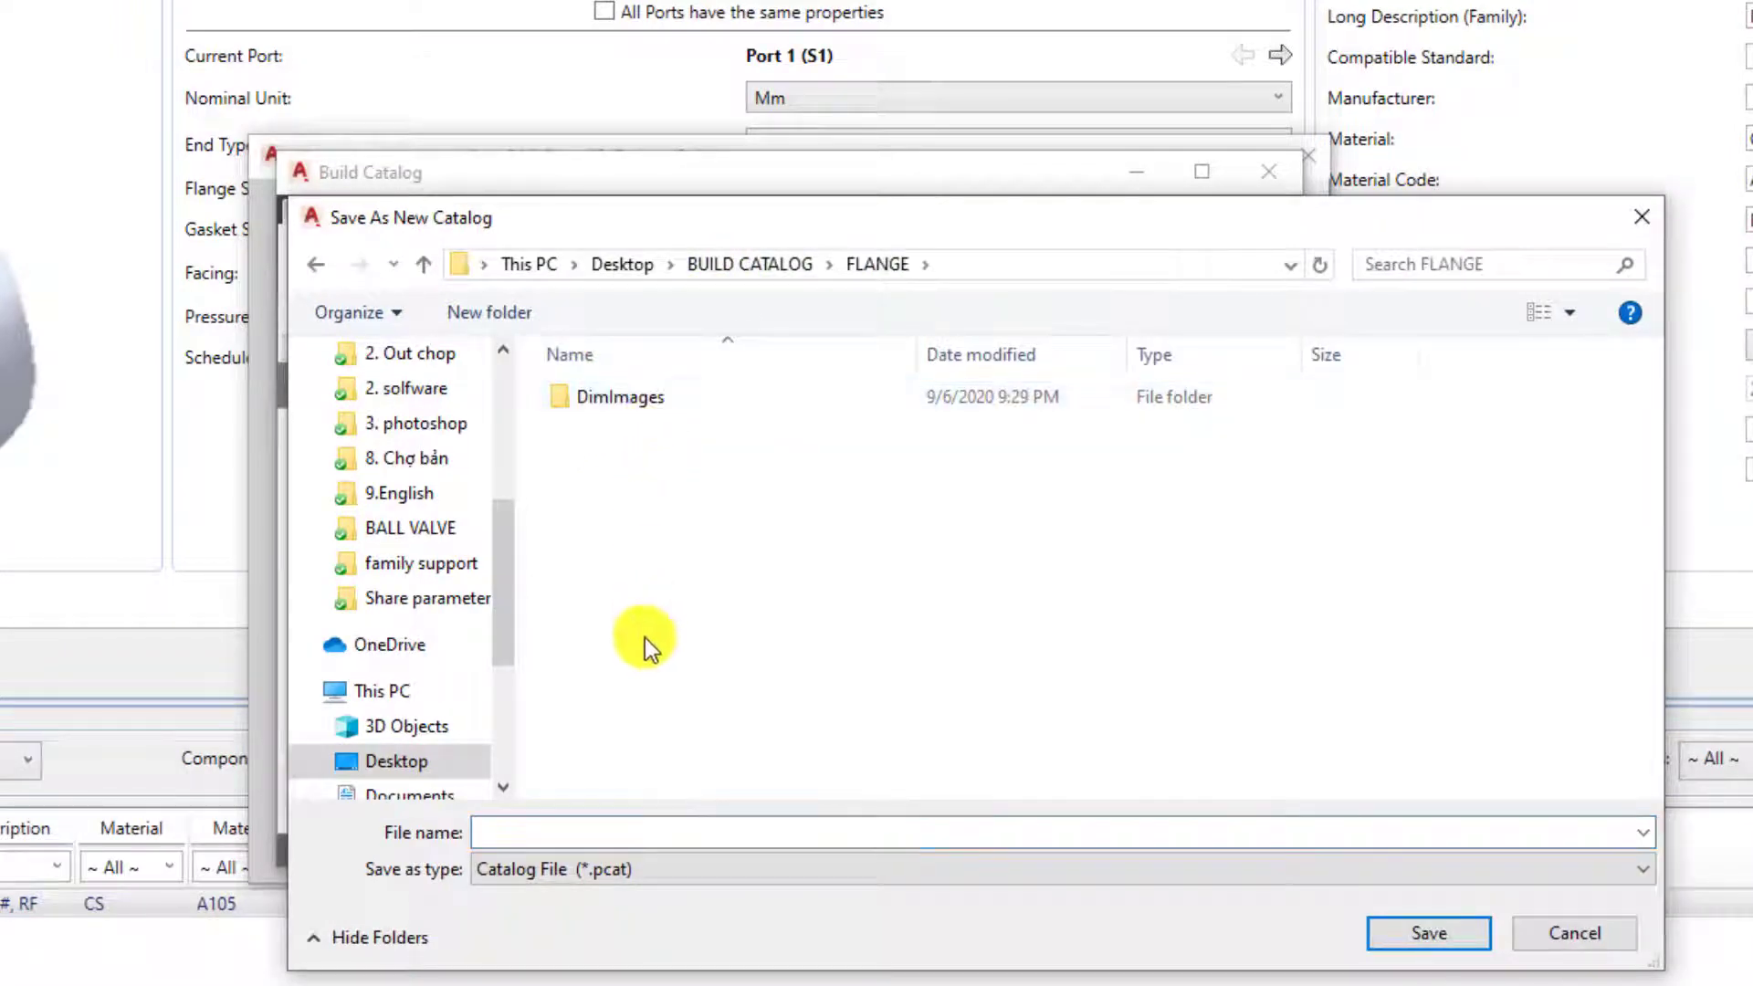
left_click(627, 820)
type("FLA")
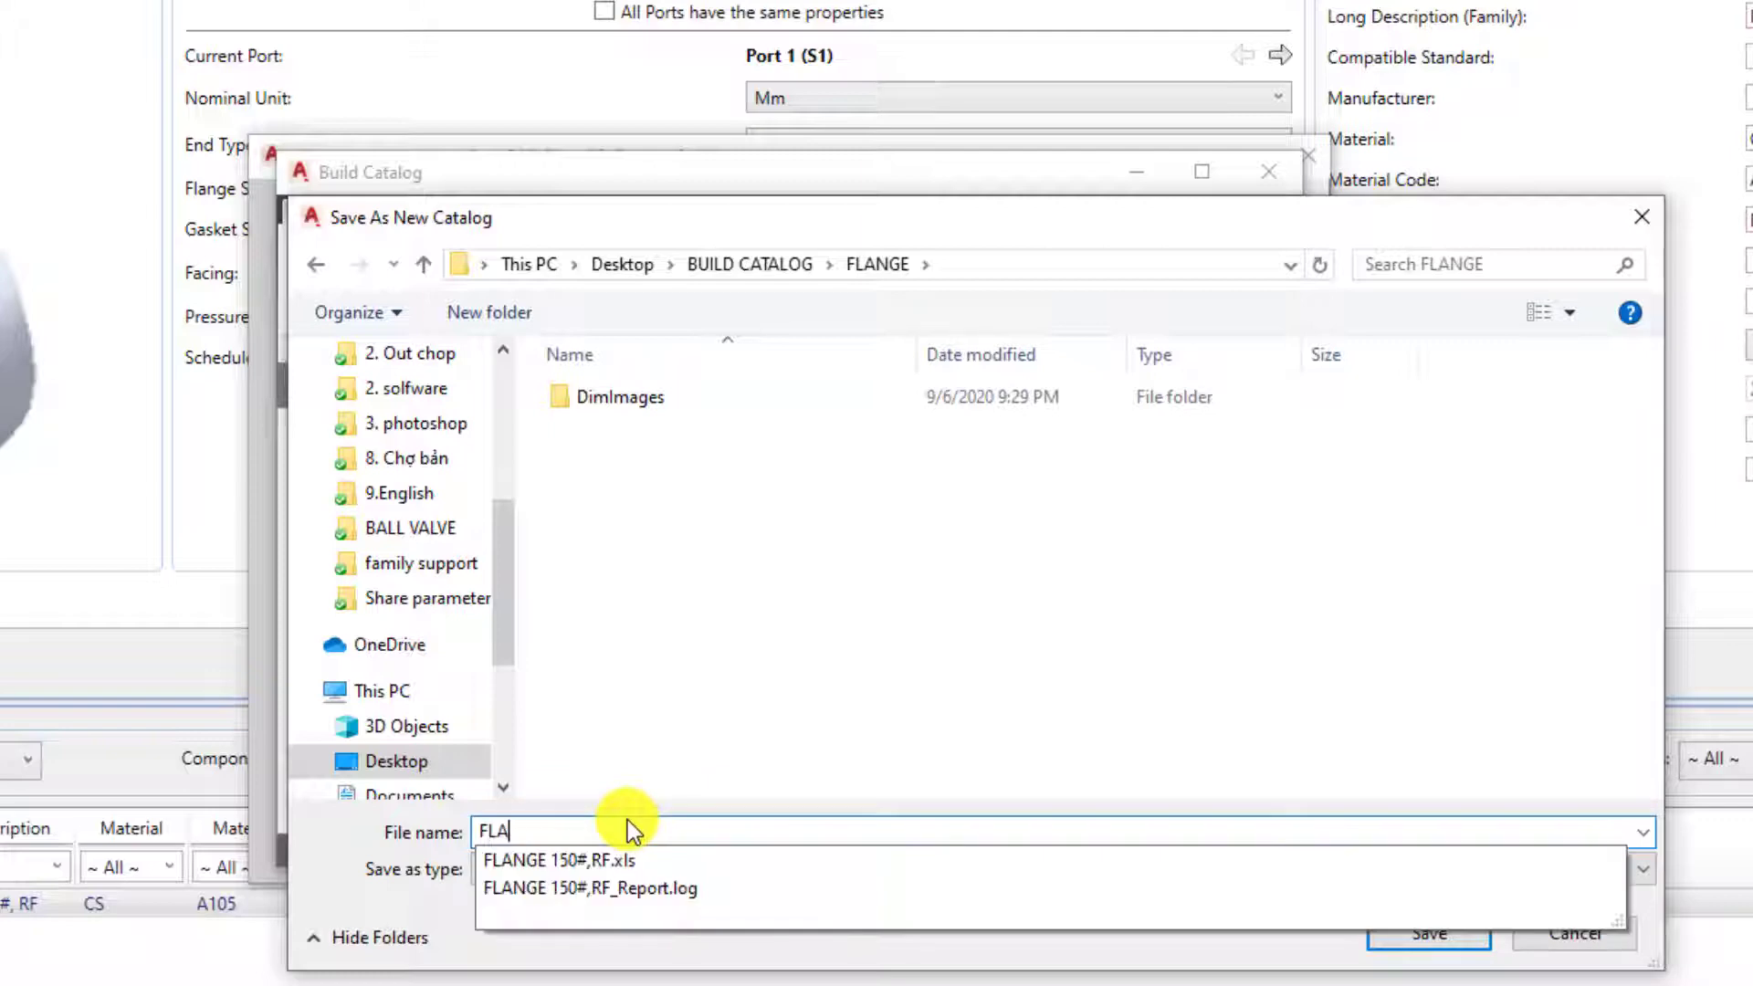
type("NGE RF, 150#")
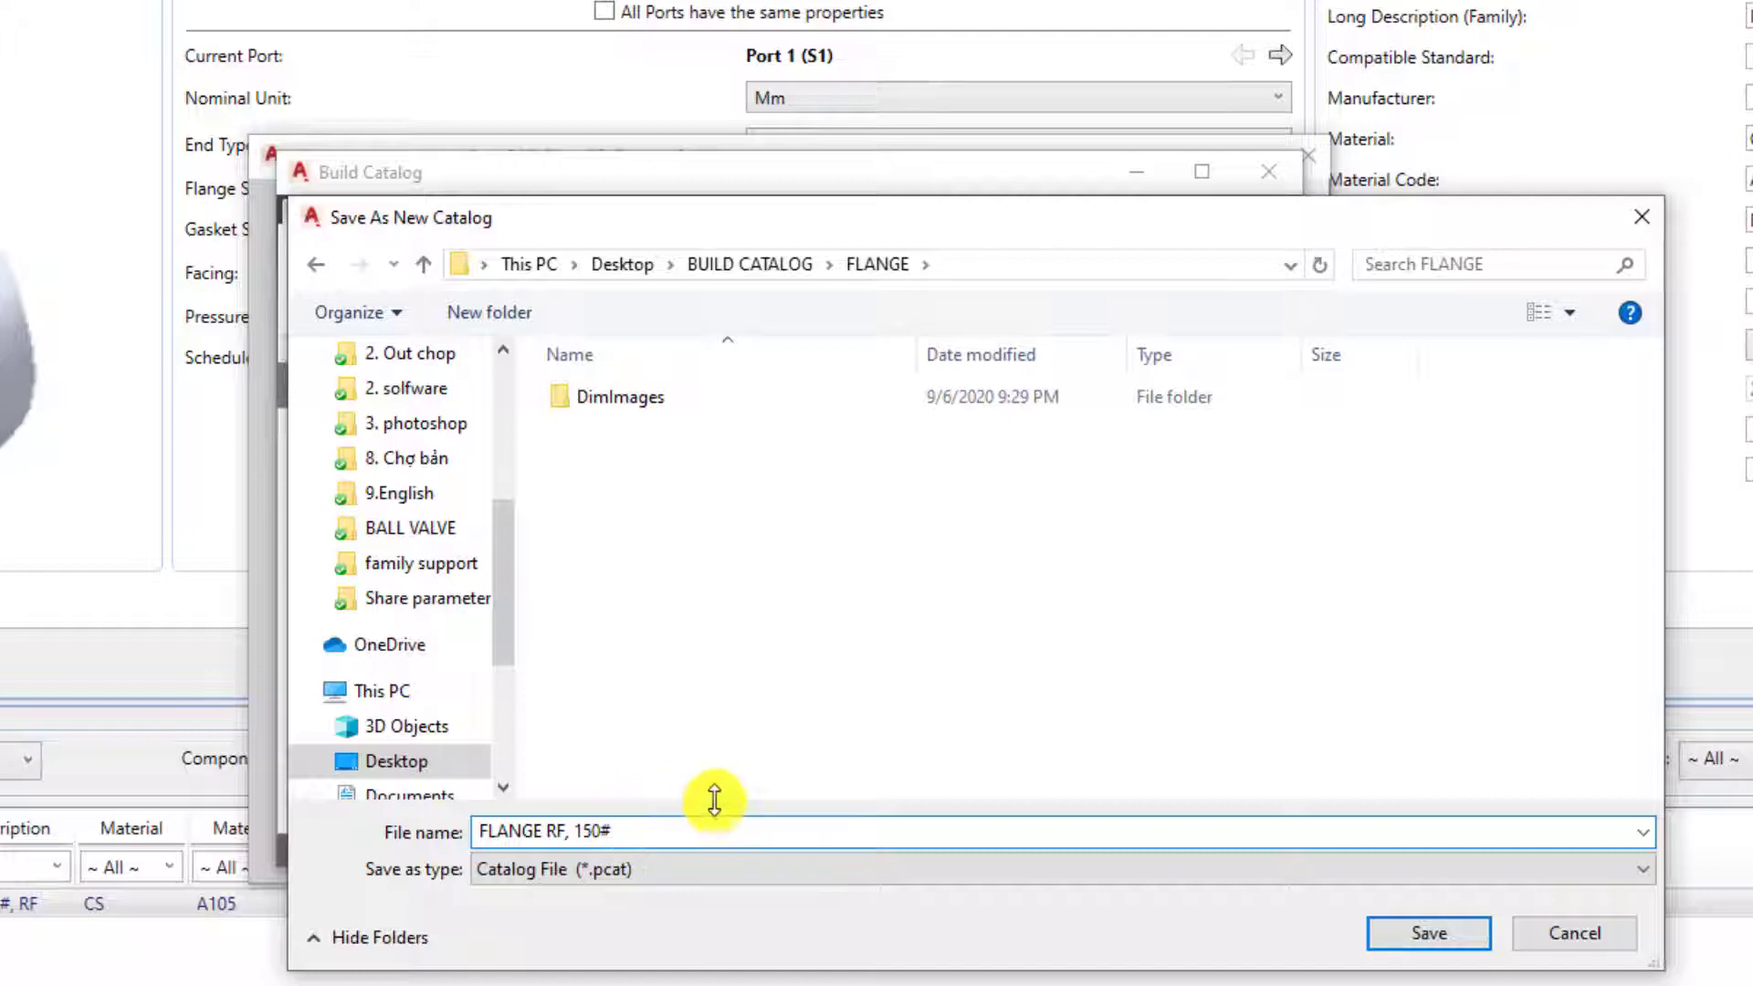
left_click(1428, 930)
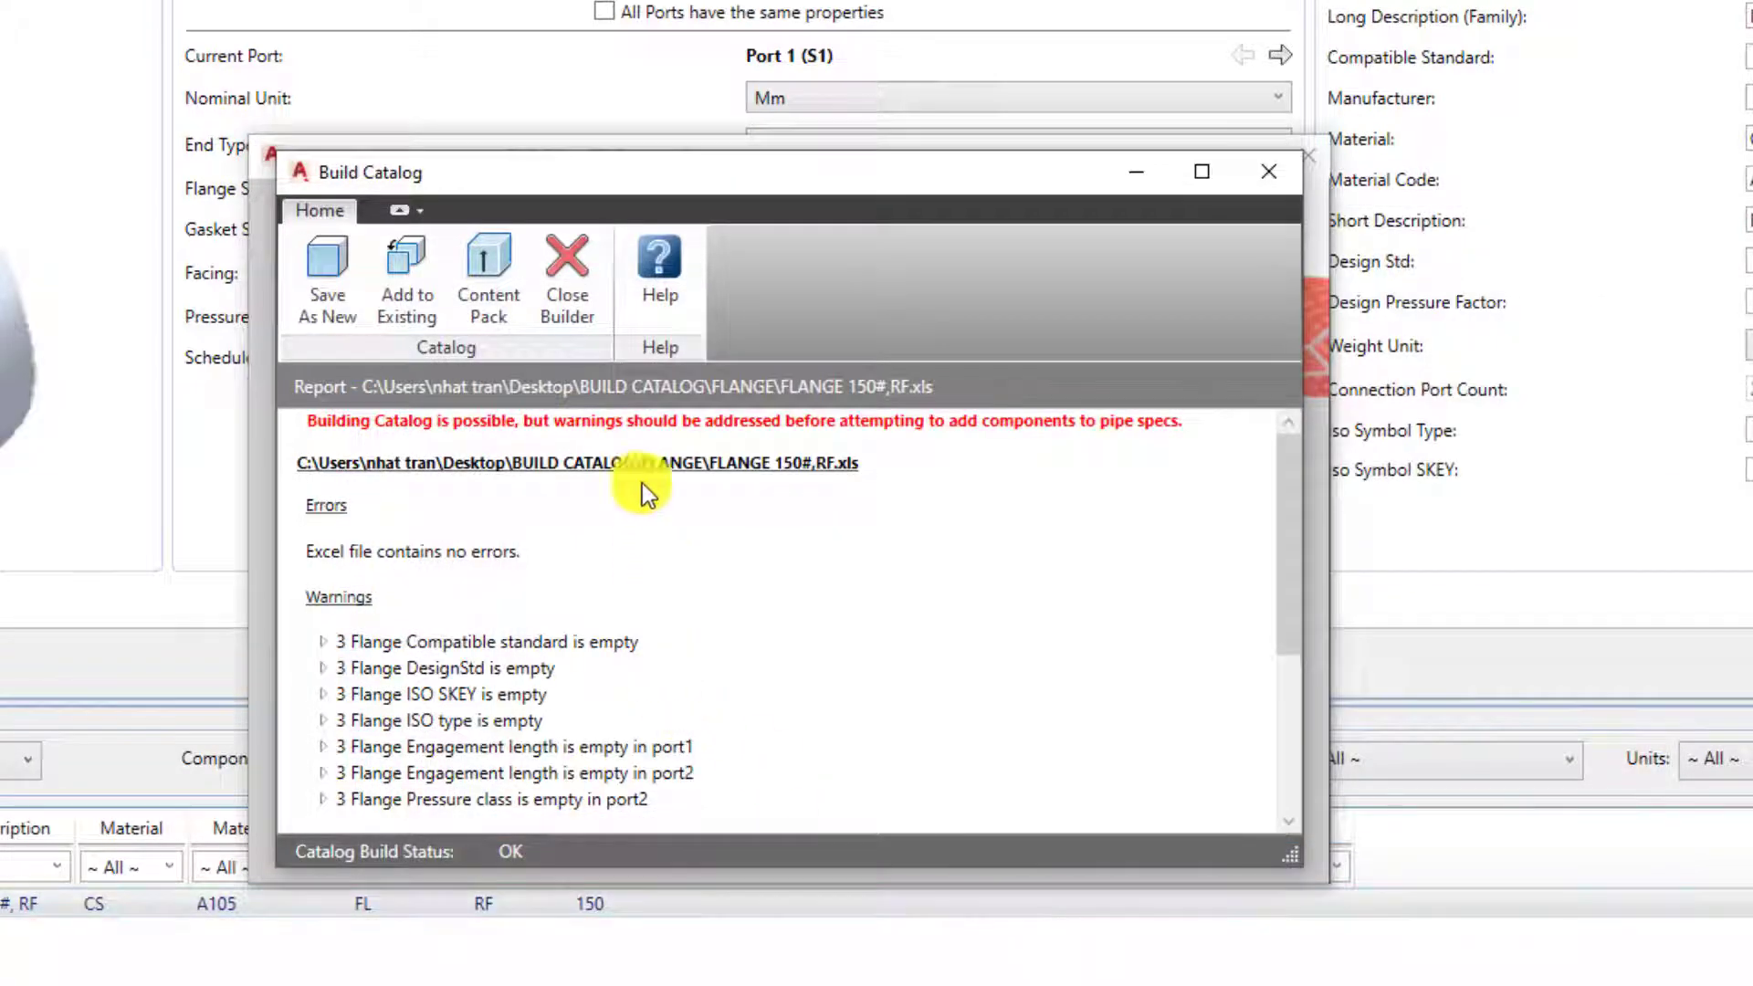
left_click(578, 297)
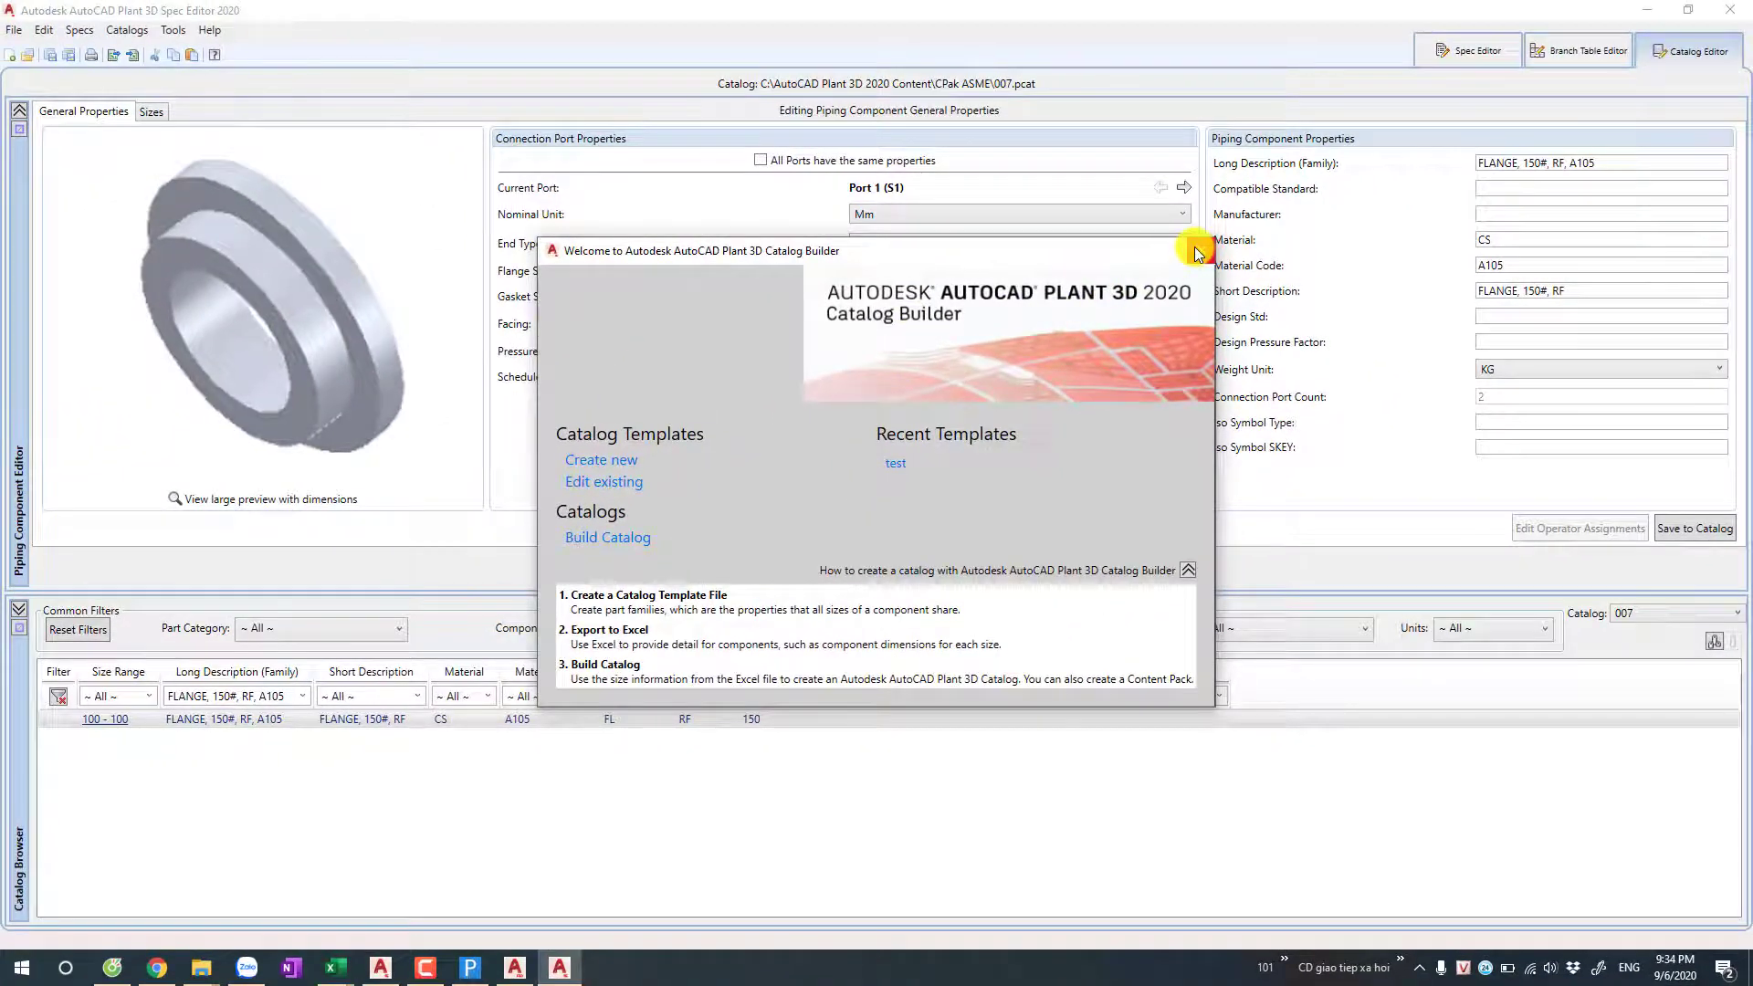
Step: Open the FLANGE RF, 150#.pcat catalog from the Desktop BUILD CATALOG\FLANGE folder
left_click(1196, 252)
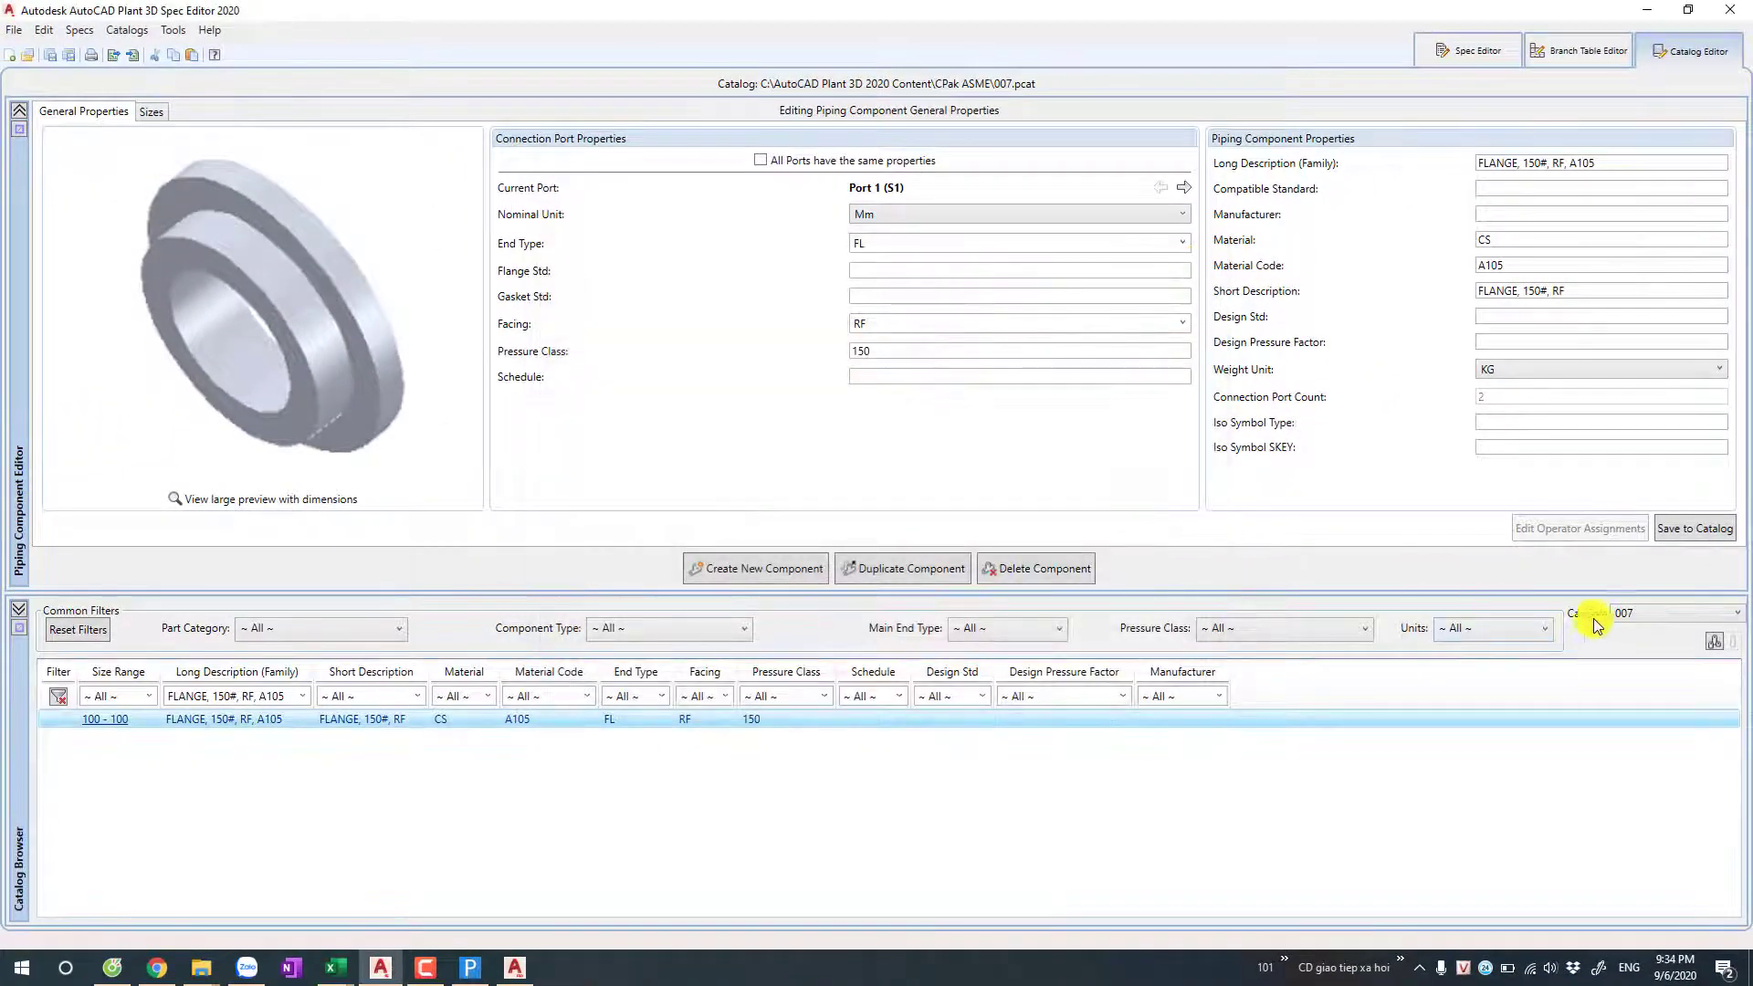
left_click(1633, 617)
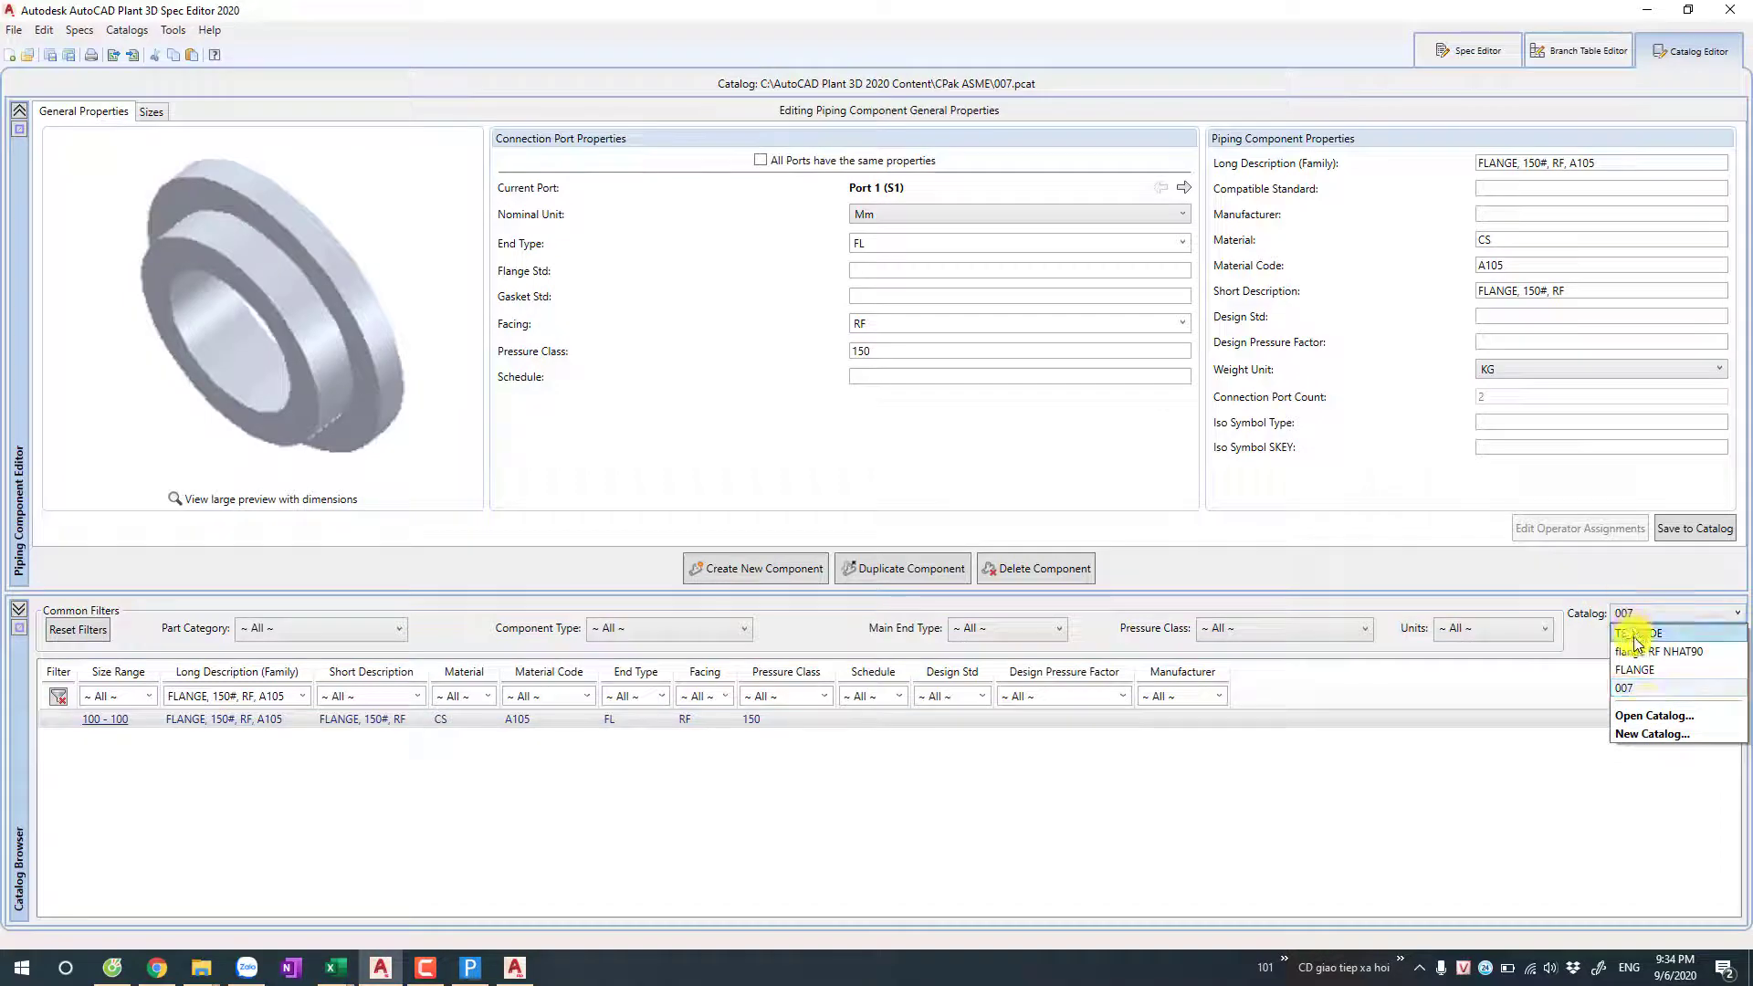
left_click(1655, 715)
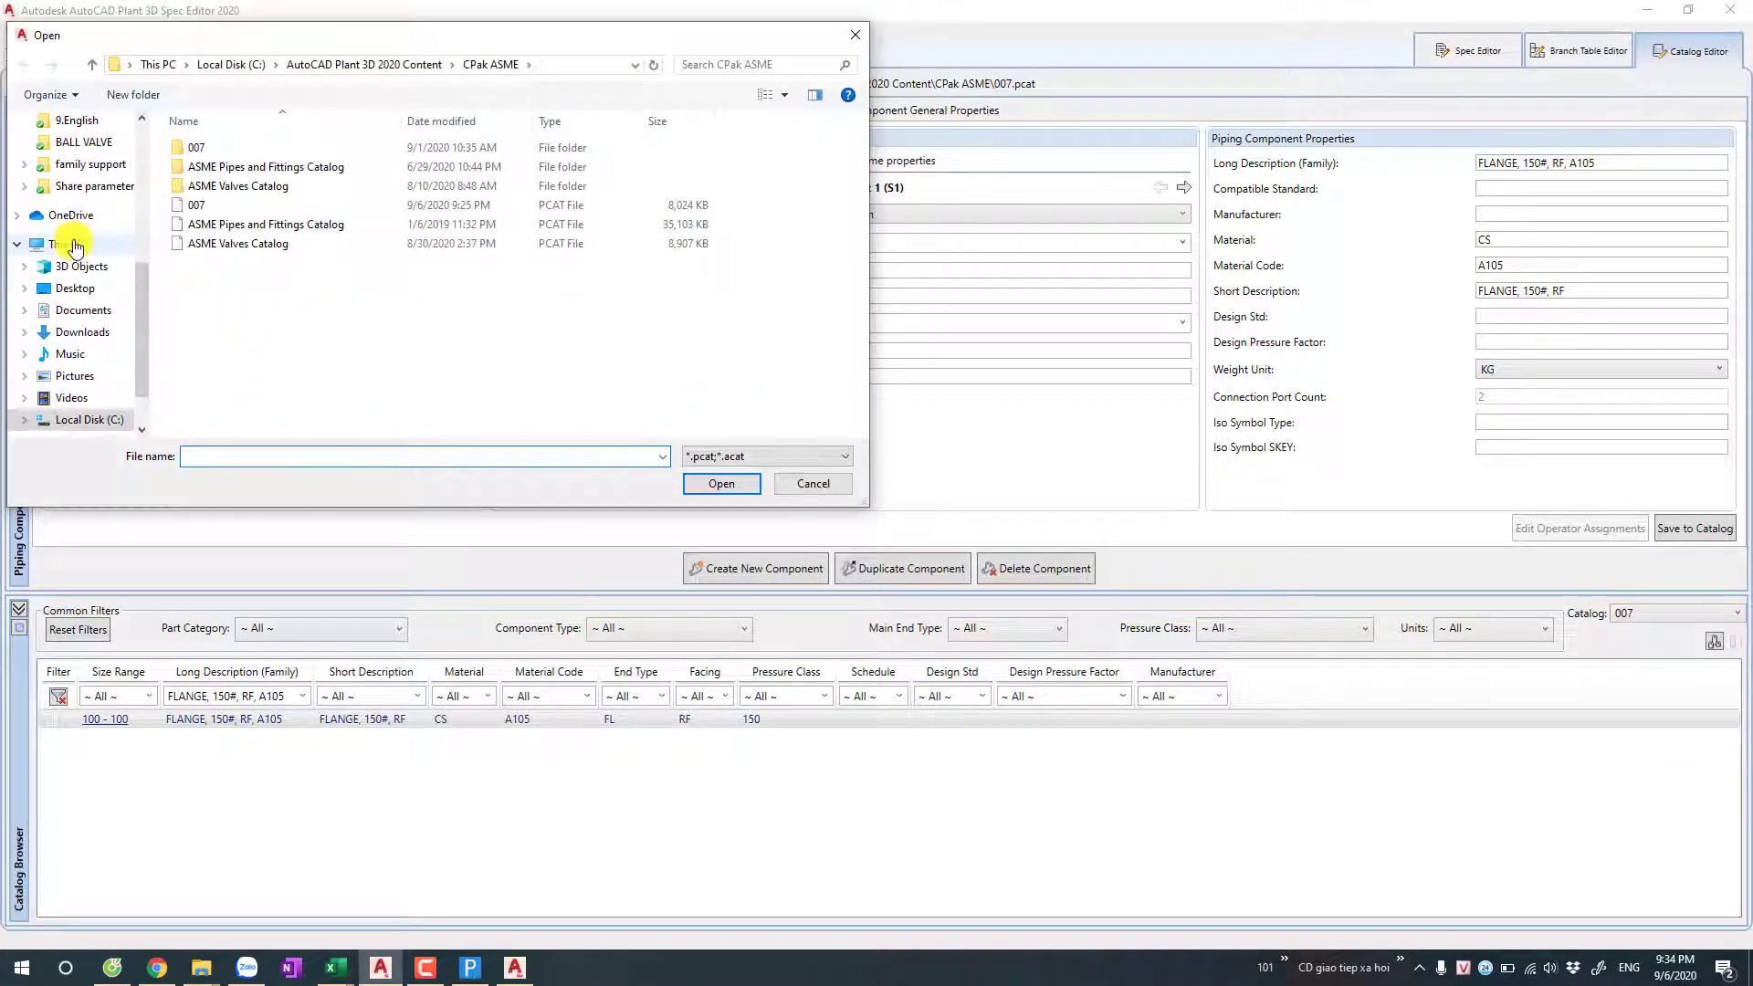
scroll(88, 267, "up", 1)
scroll(88, 267, "down", 1)
left_click(82, 288)
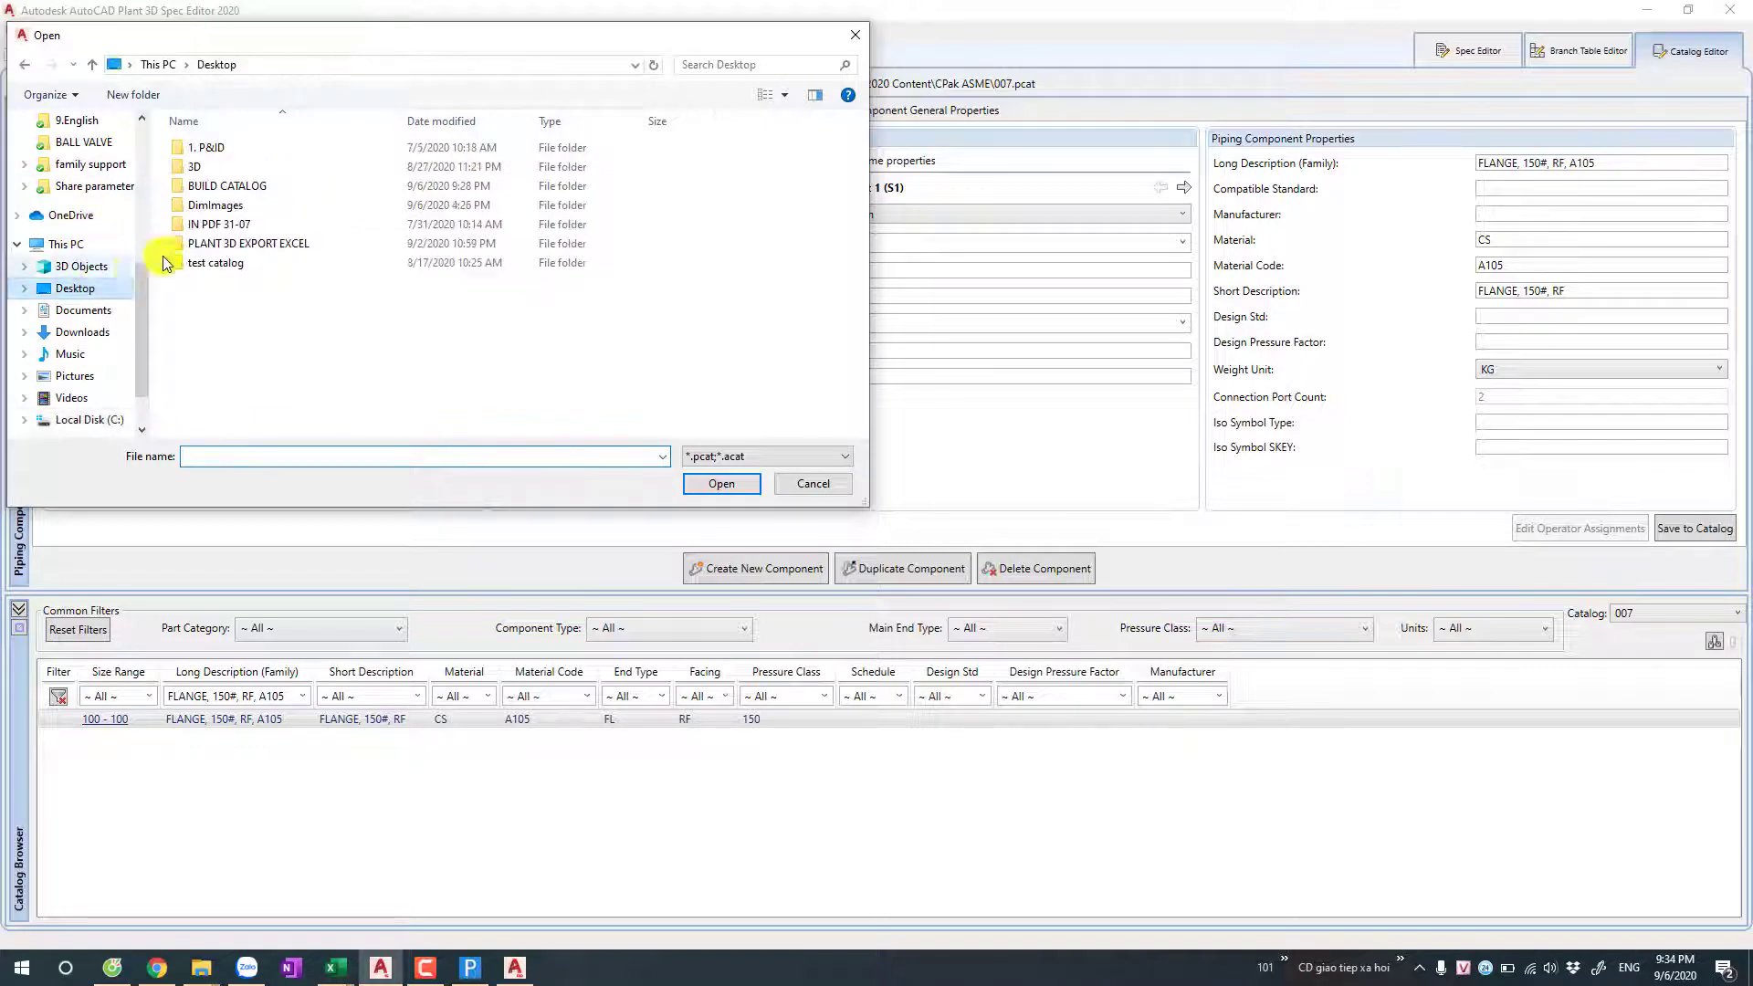
double_click(268, 186)
double_click(243, 144)
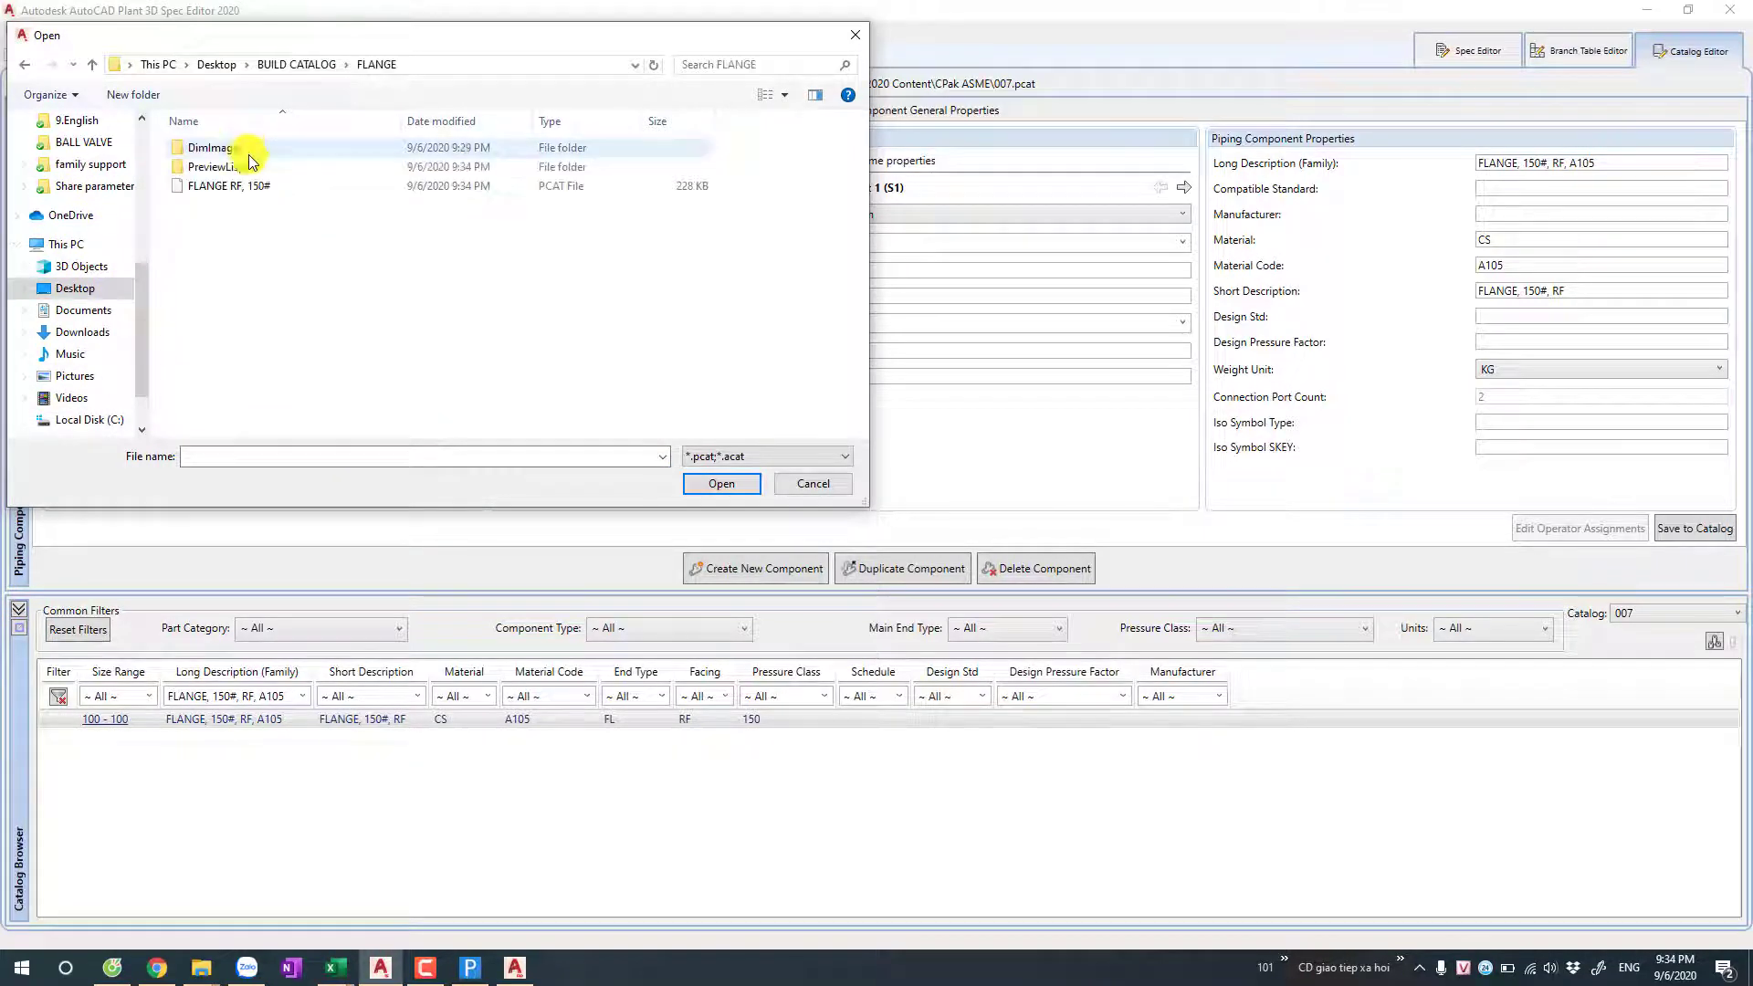
left_click(250, 187)
double_click(355, 185)
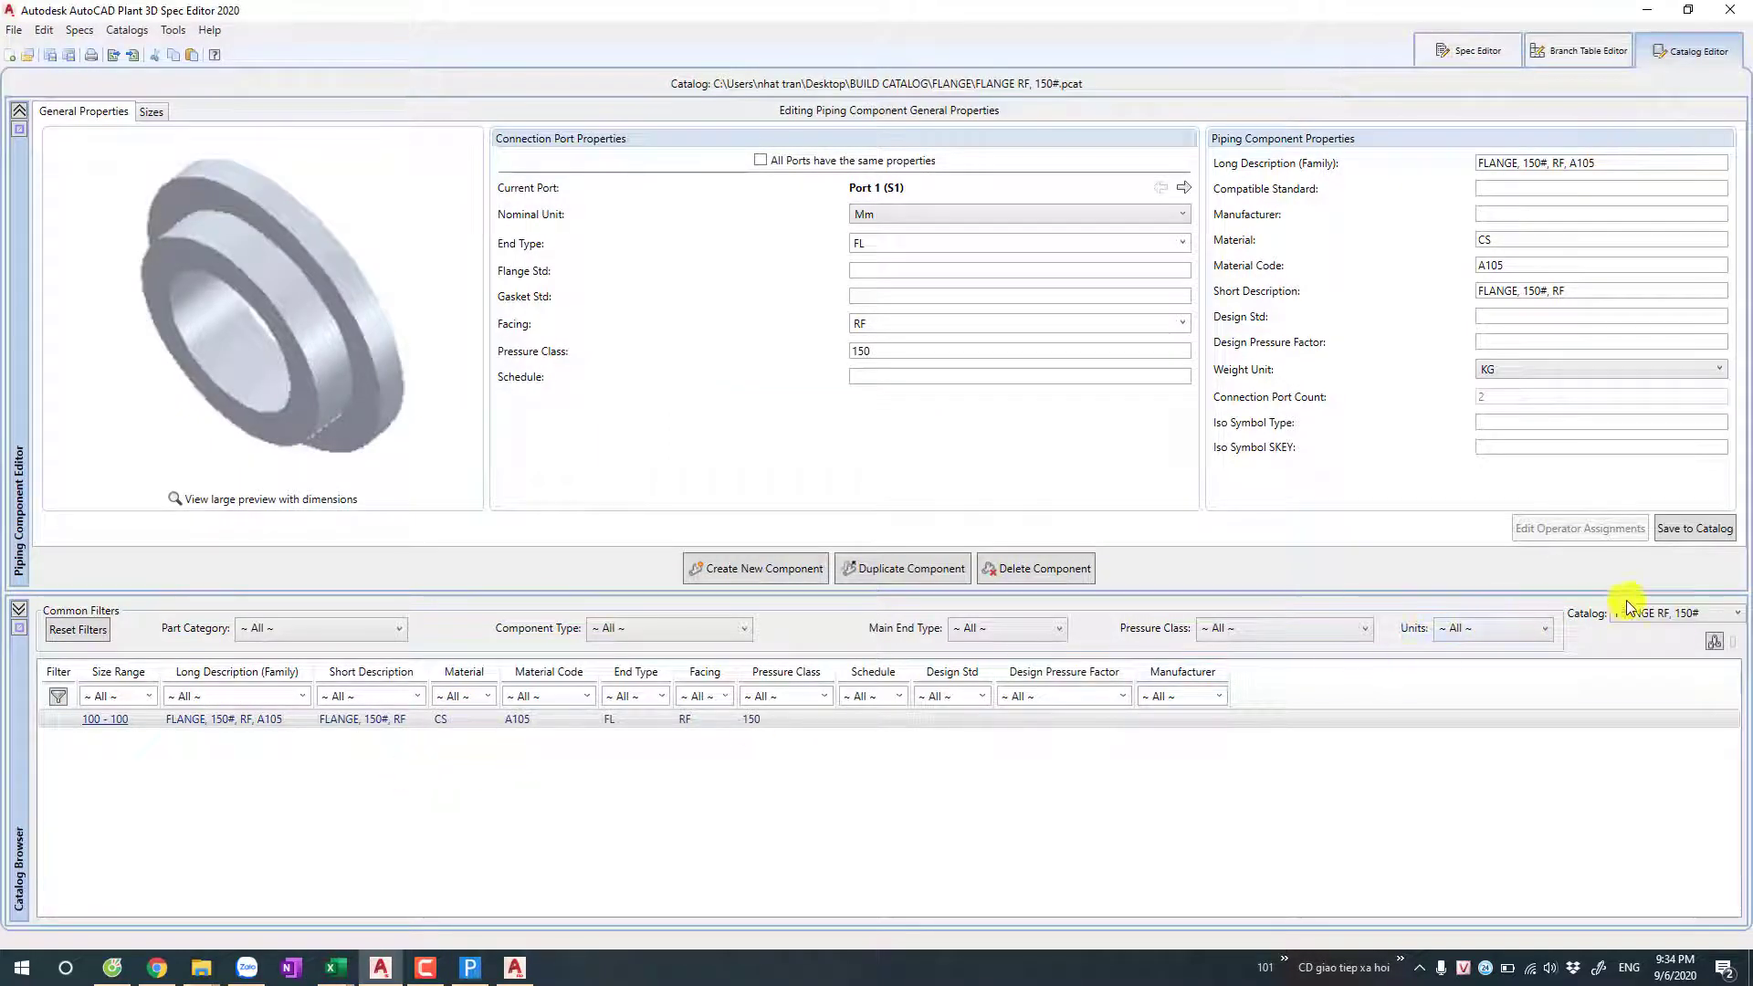
Step: Review the catalog's Sizes tab, checking the 100x125 and 100x150 size dimensions
left_click(1654, 615)
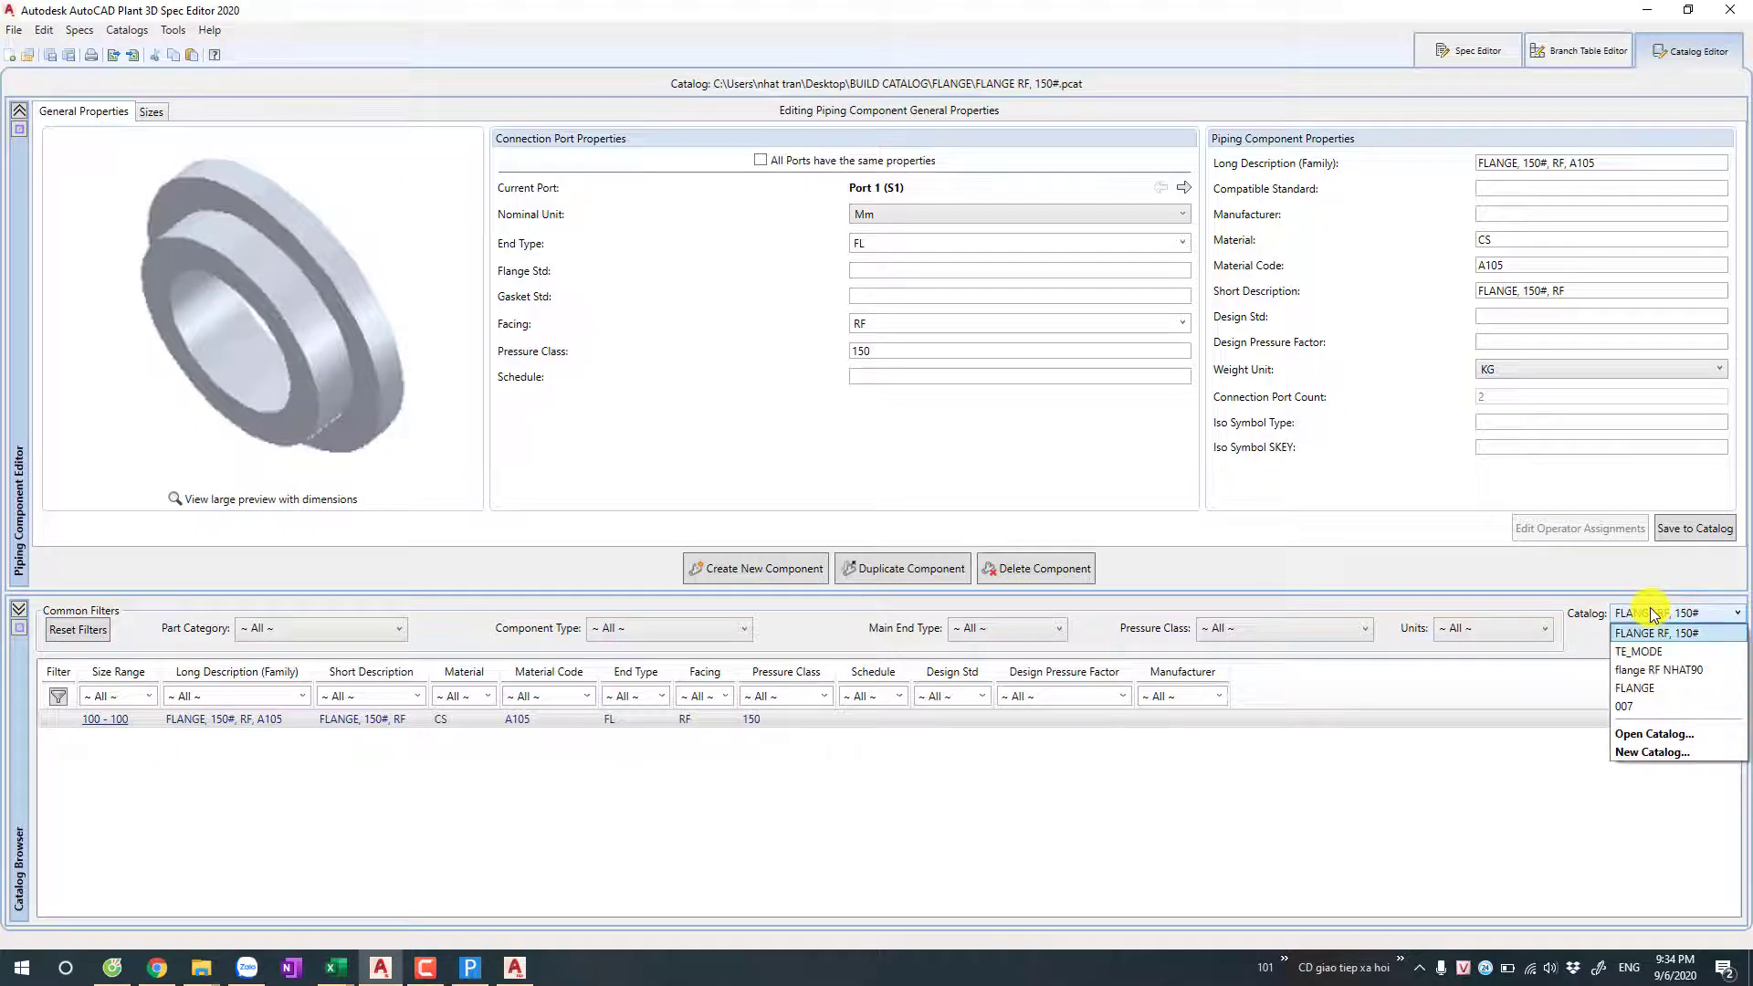
left_click(1653, 615)
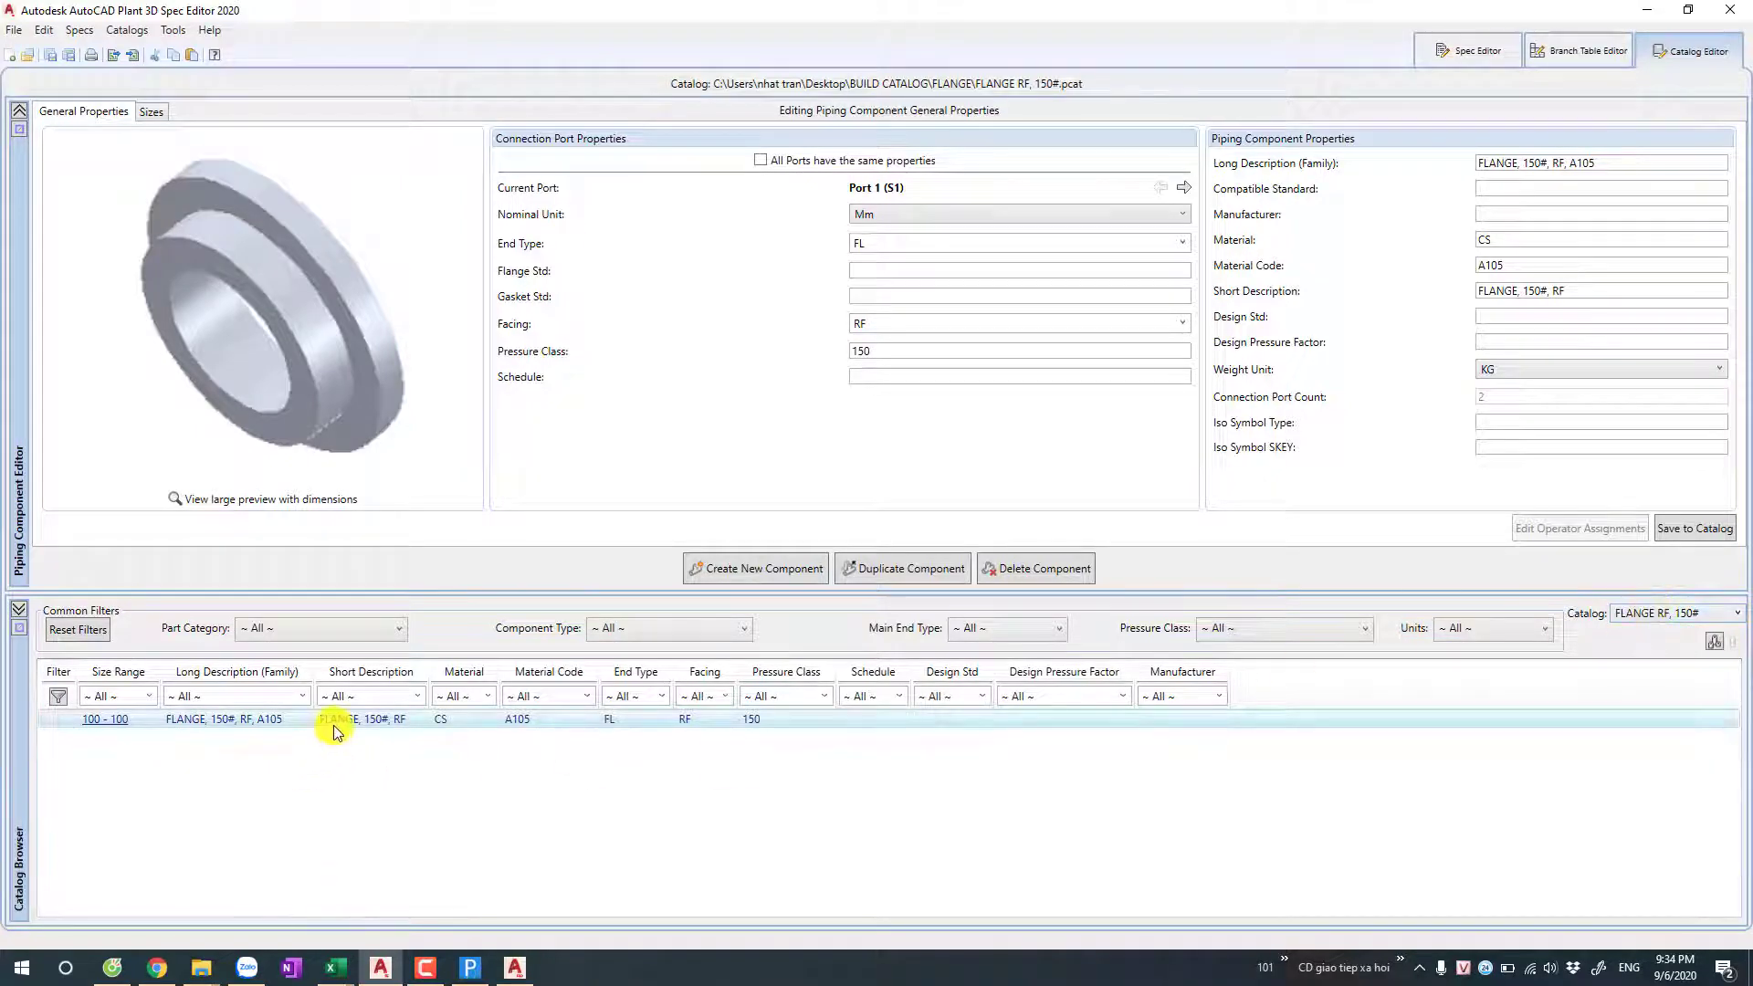
left_click(149, 111)
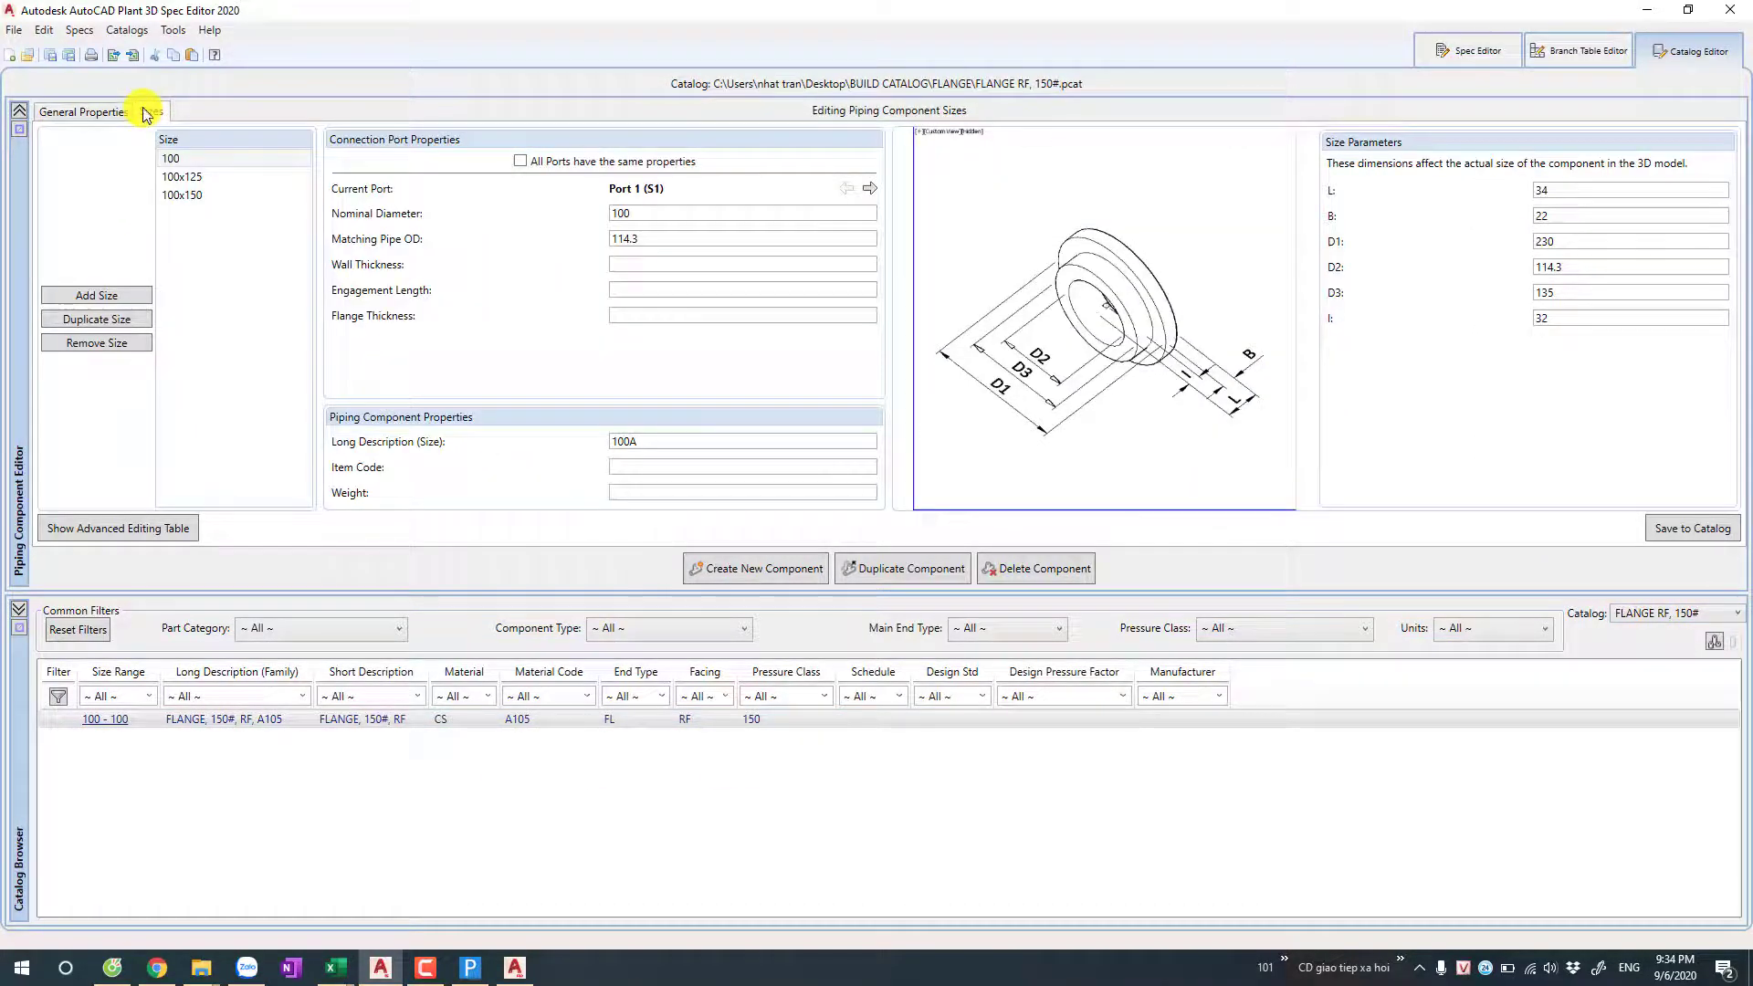
left_click(187, 196)
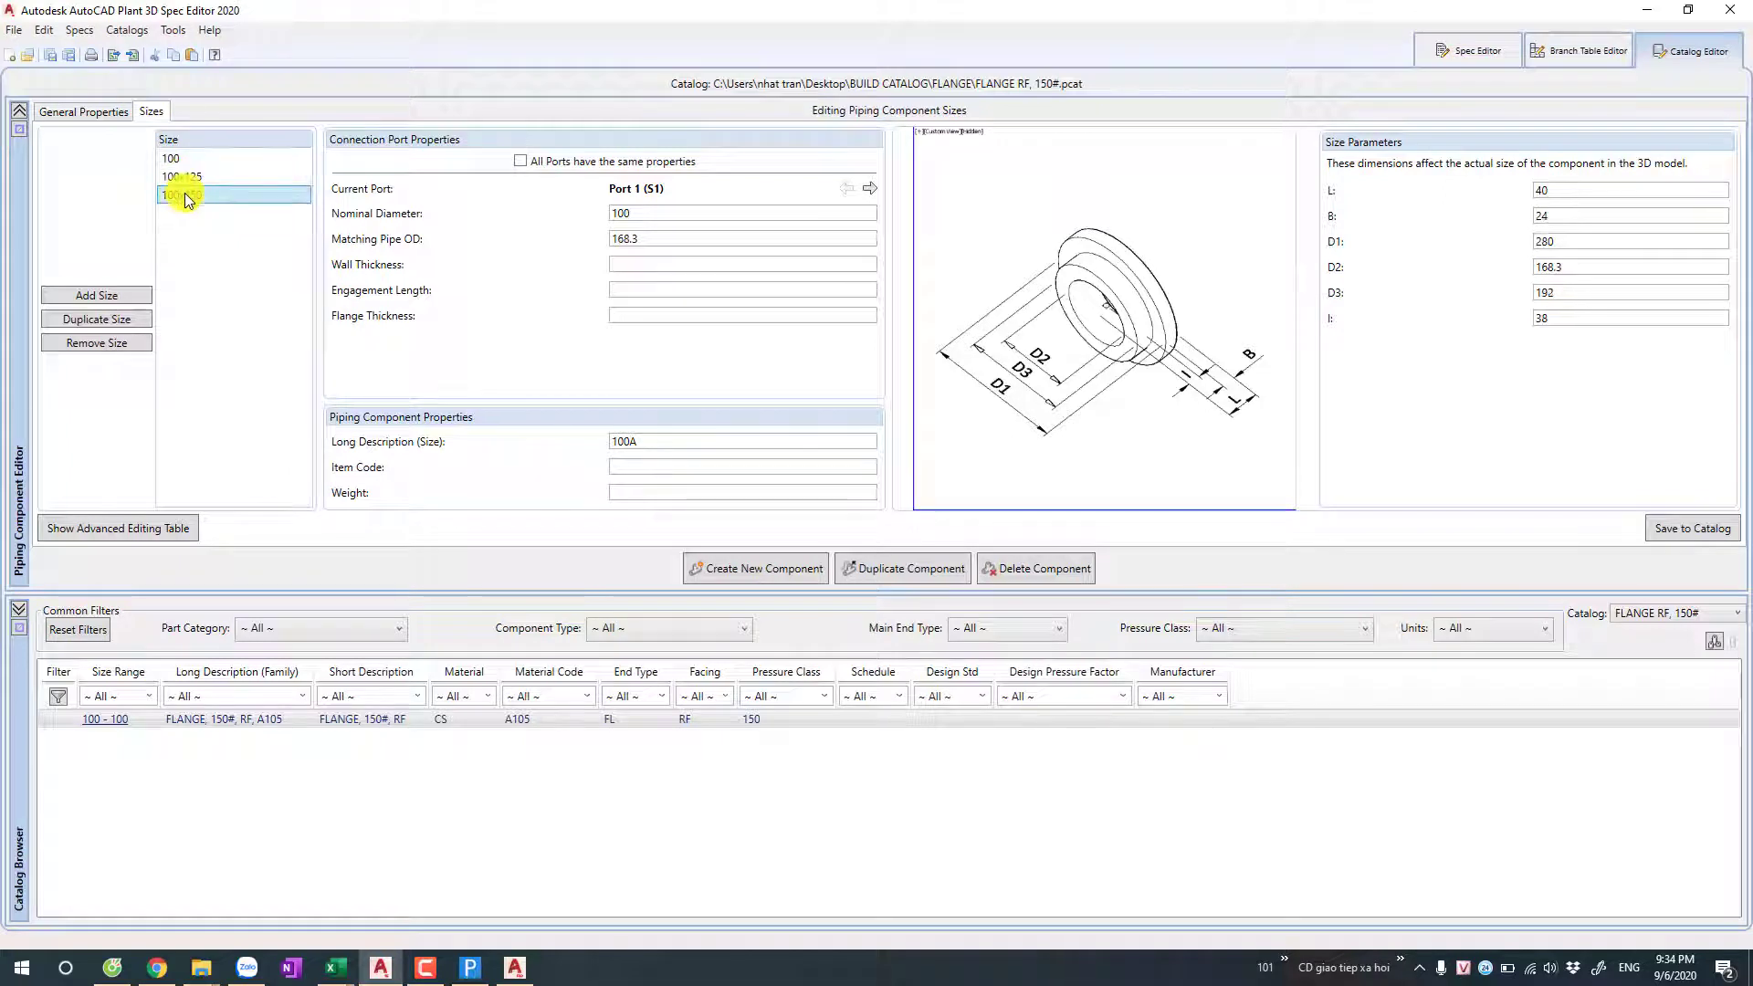
left_click(192, 178)
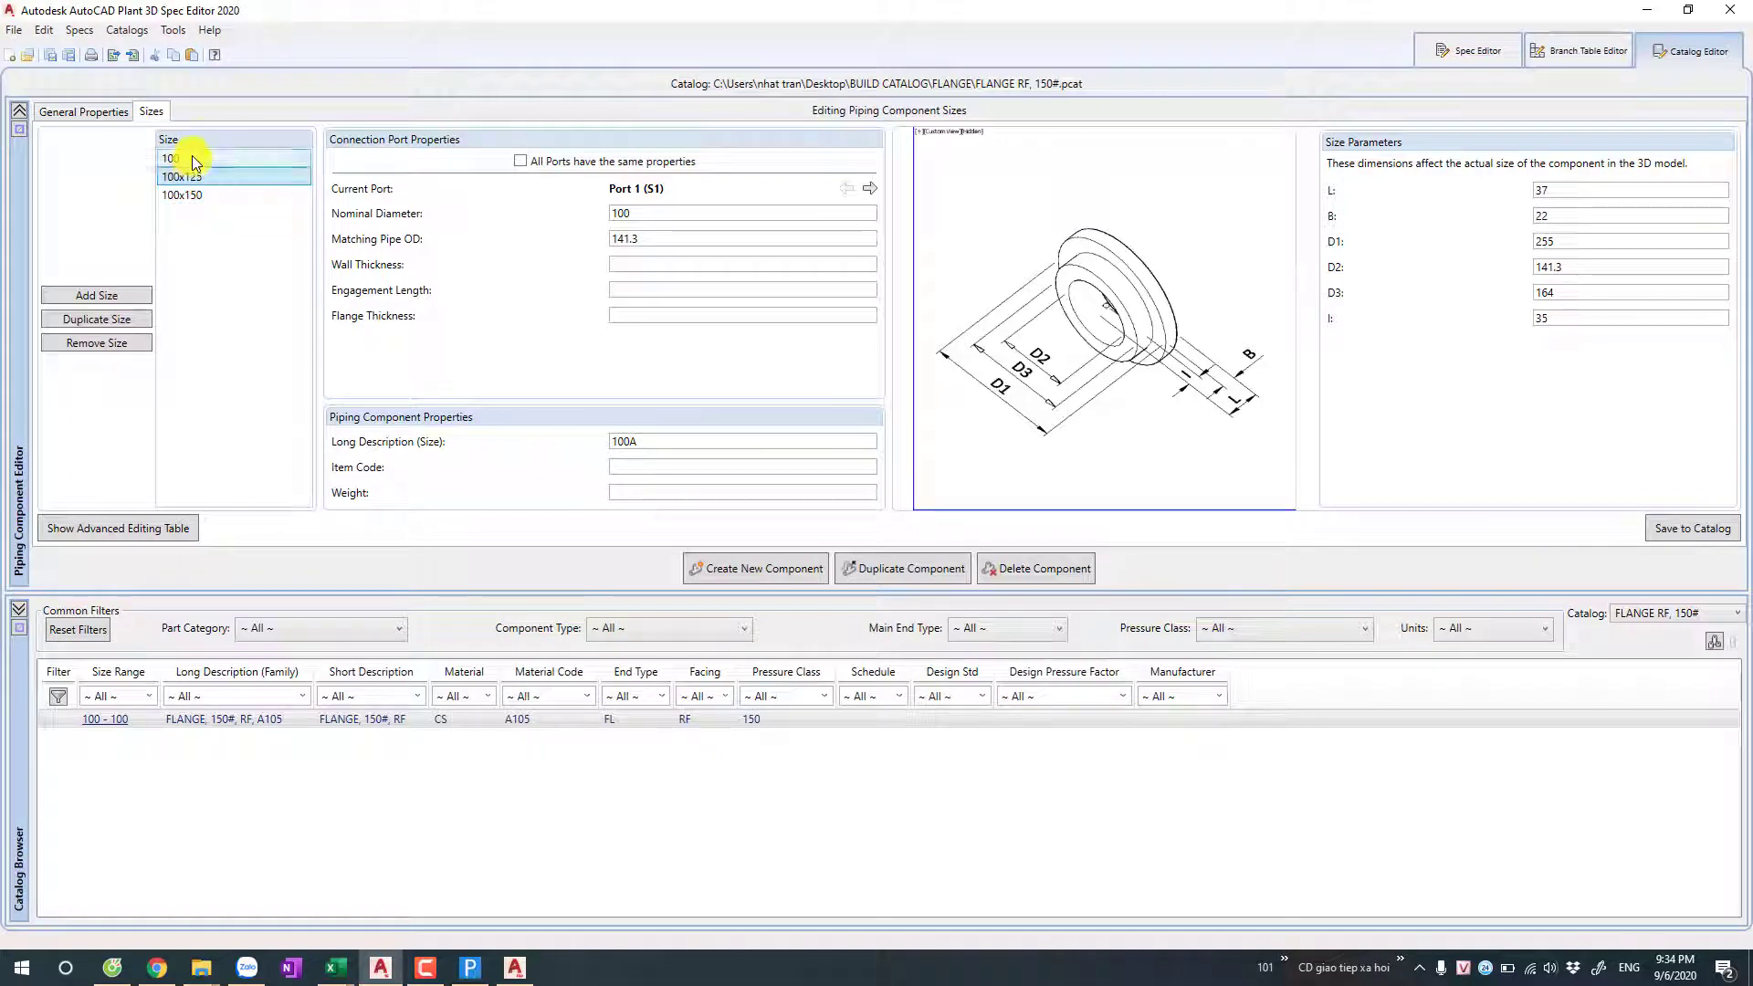
left_click(192, 157)
left_click(199, 195)
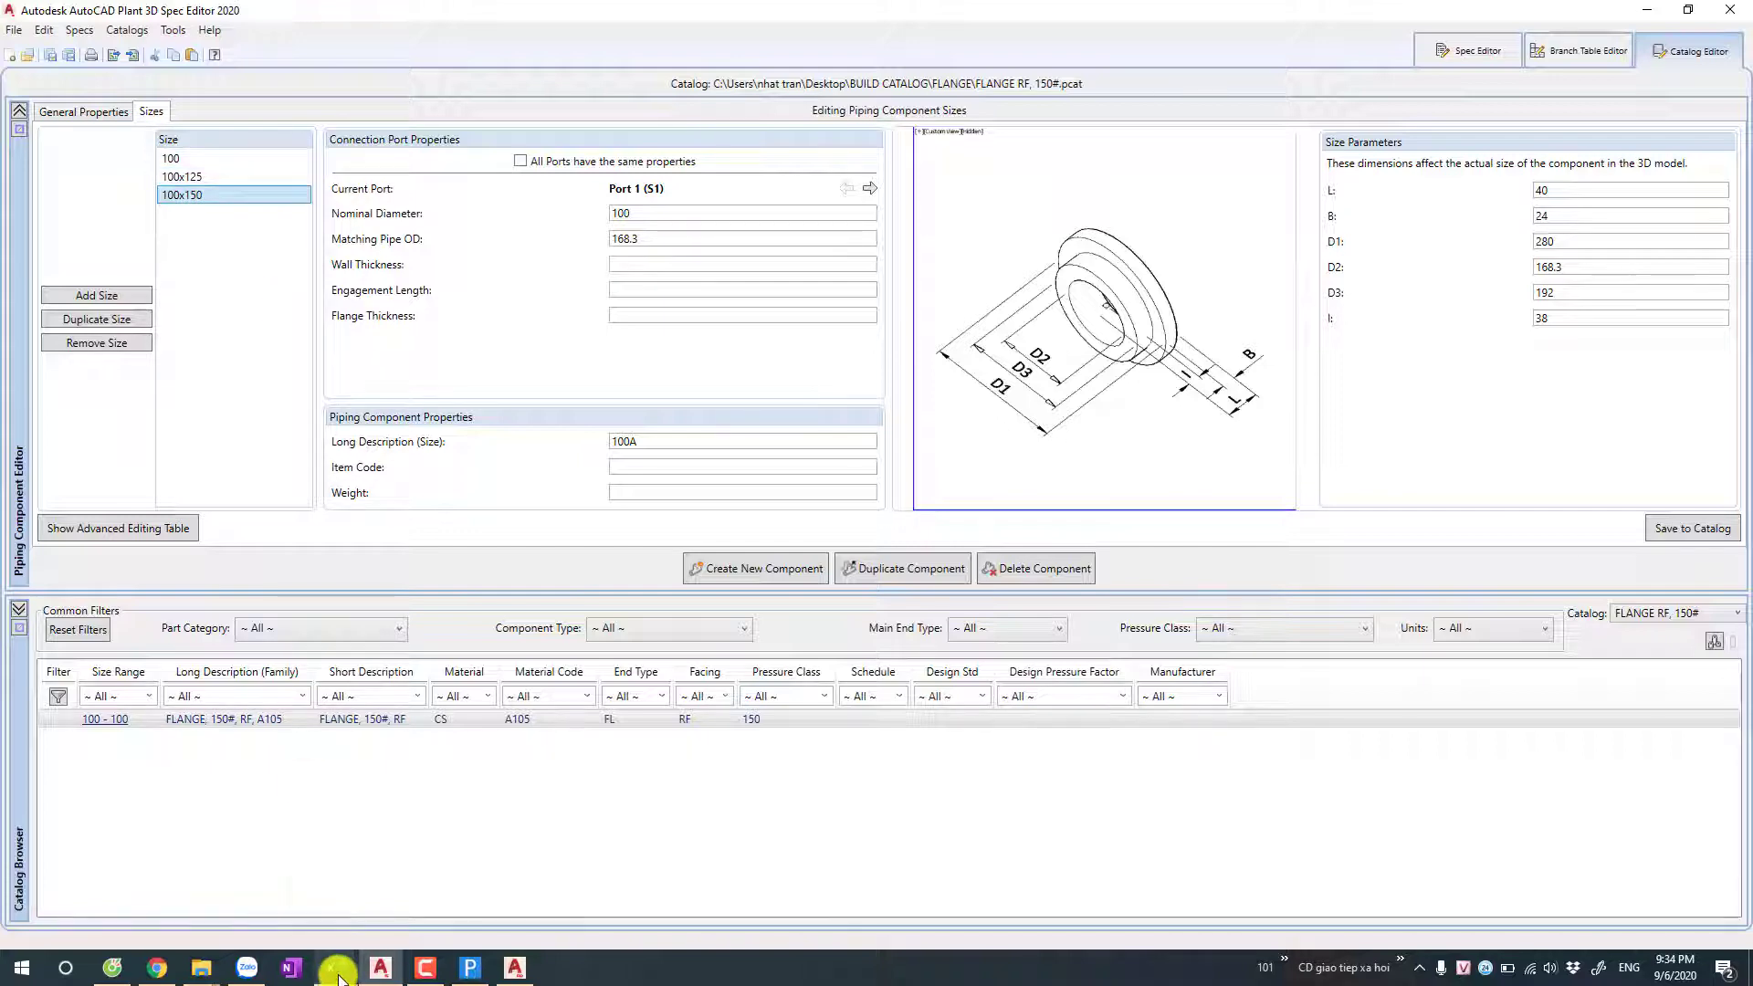
mouse_move(332, 968)
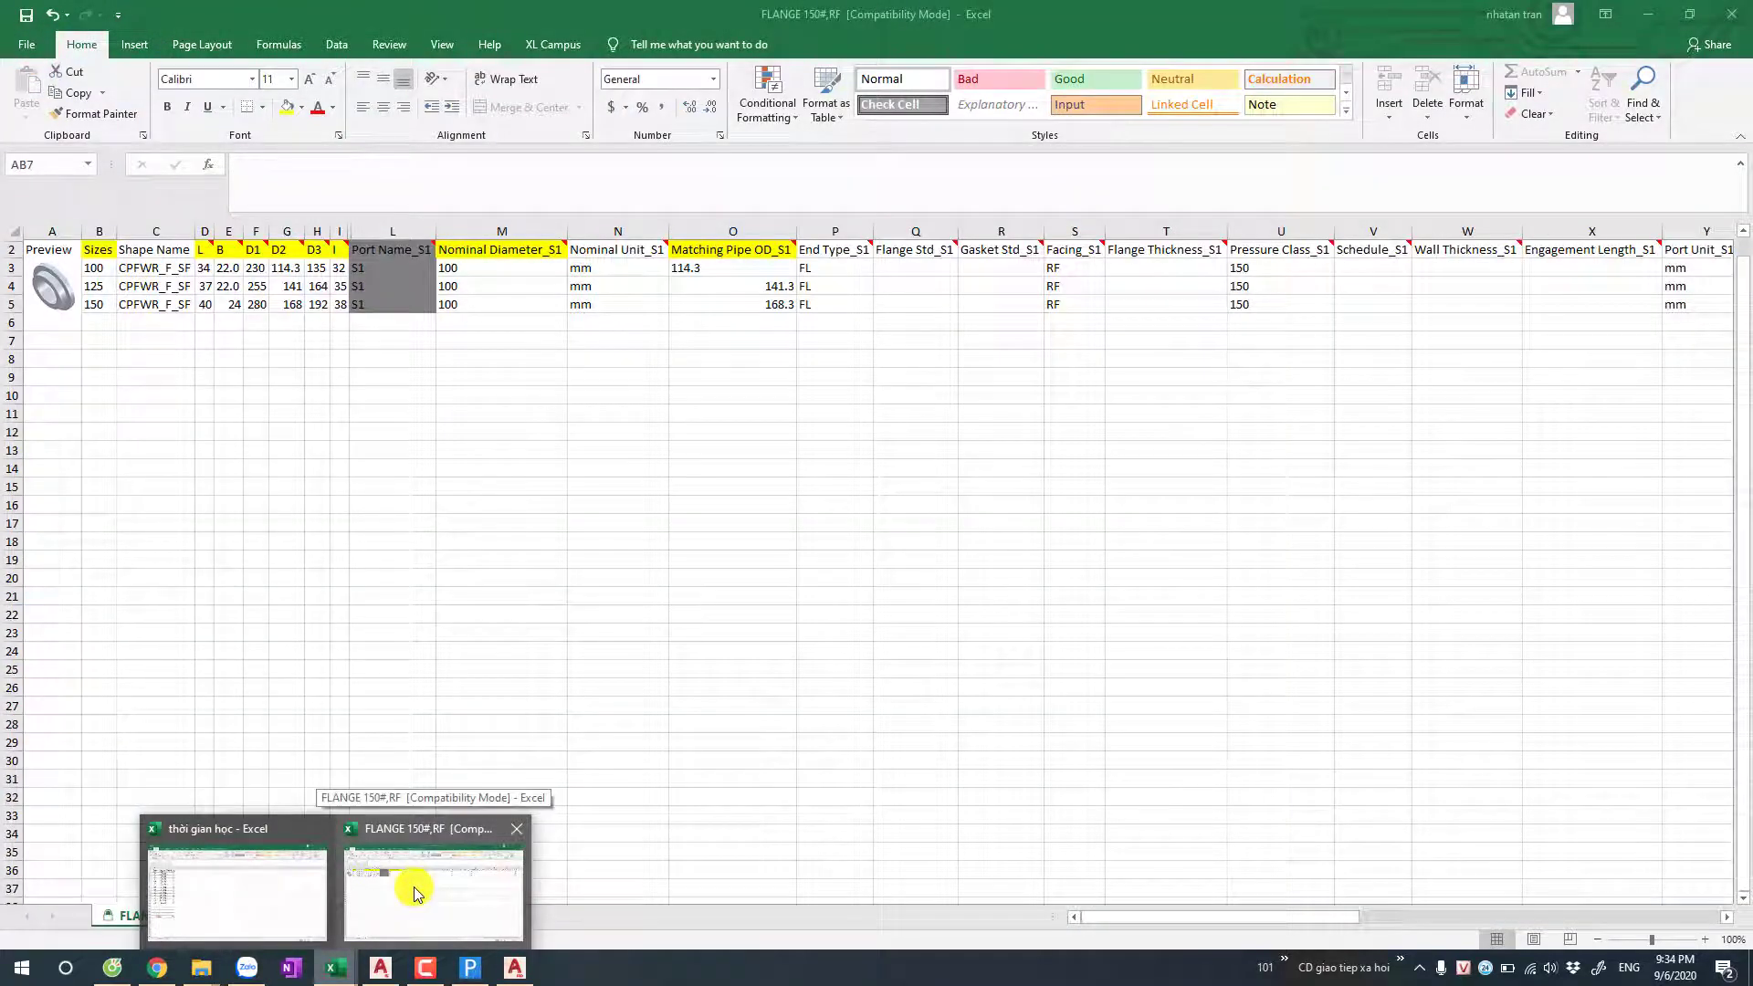
Step: Set Nominal Diameter_S1 to 125 in M4 and 150 in M5 of the flange workbook
left_click(414, 886)
left_click(382, 432)
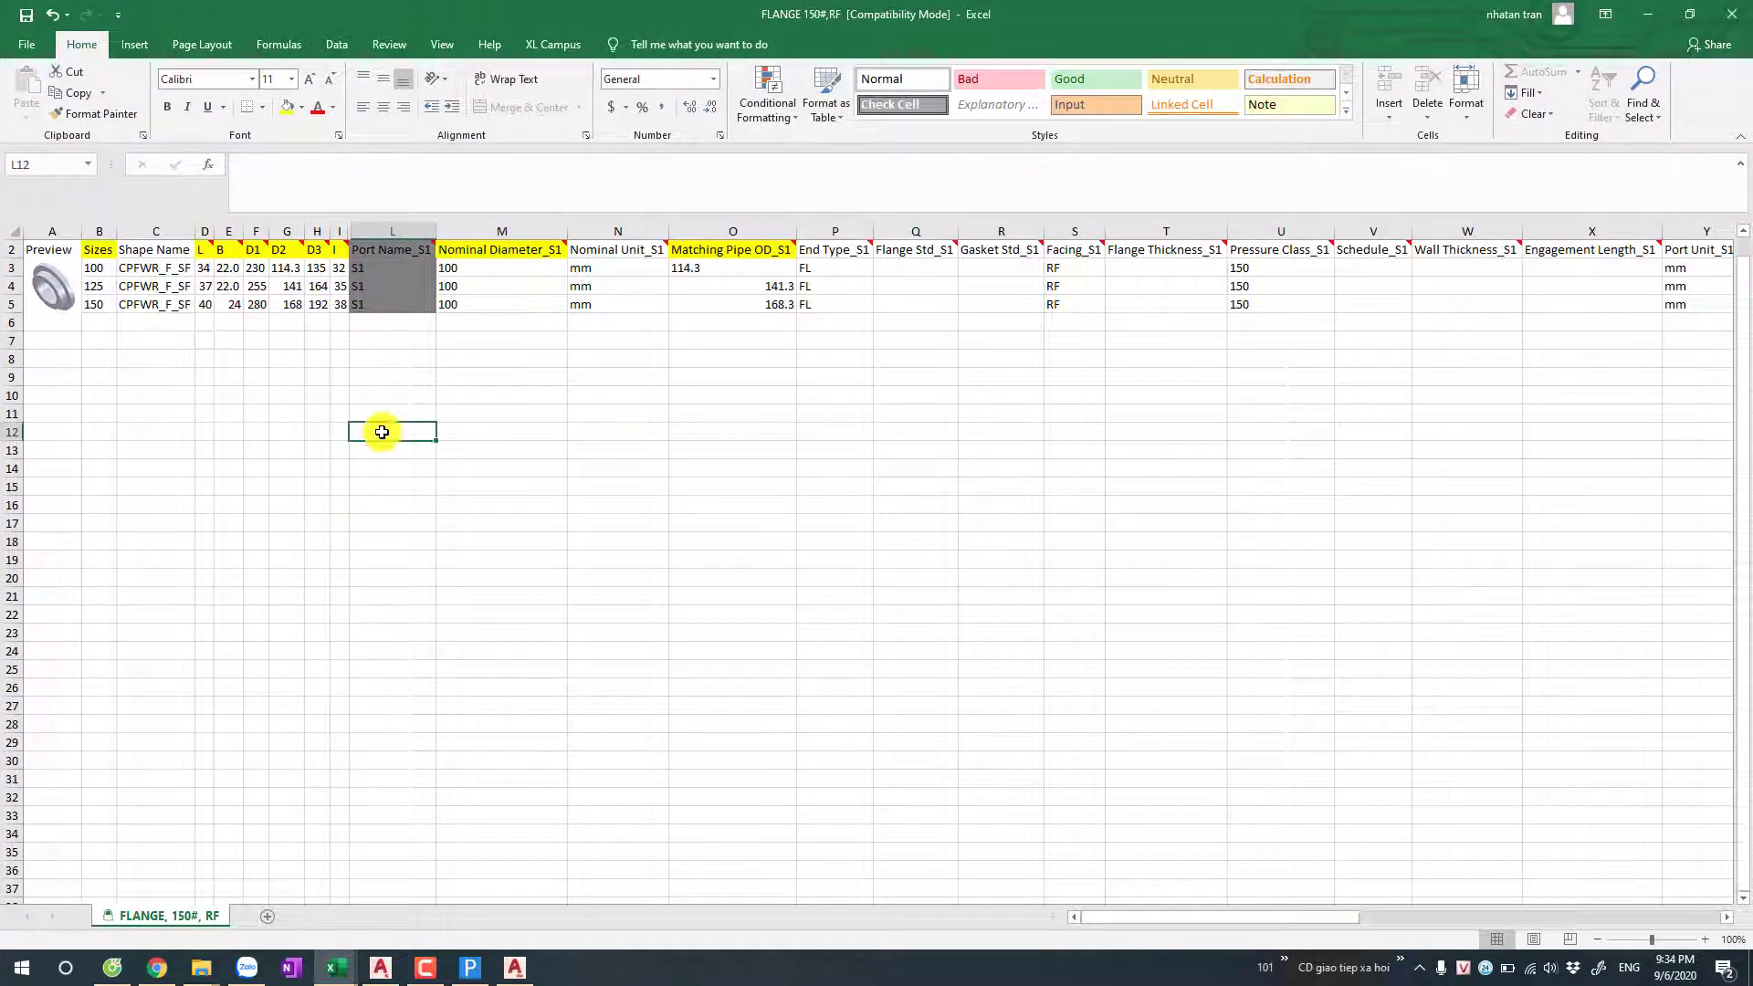
left_click(472, 289)
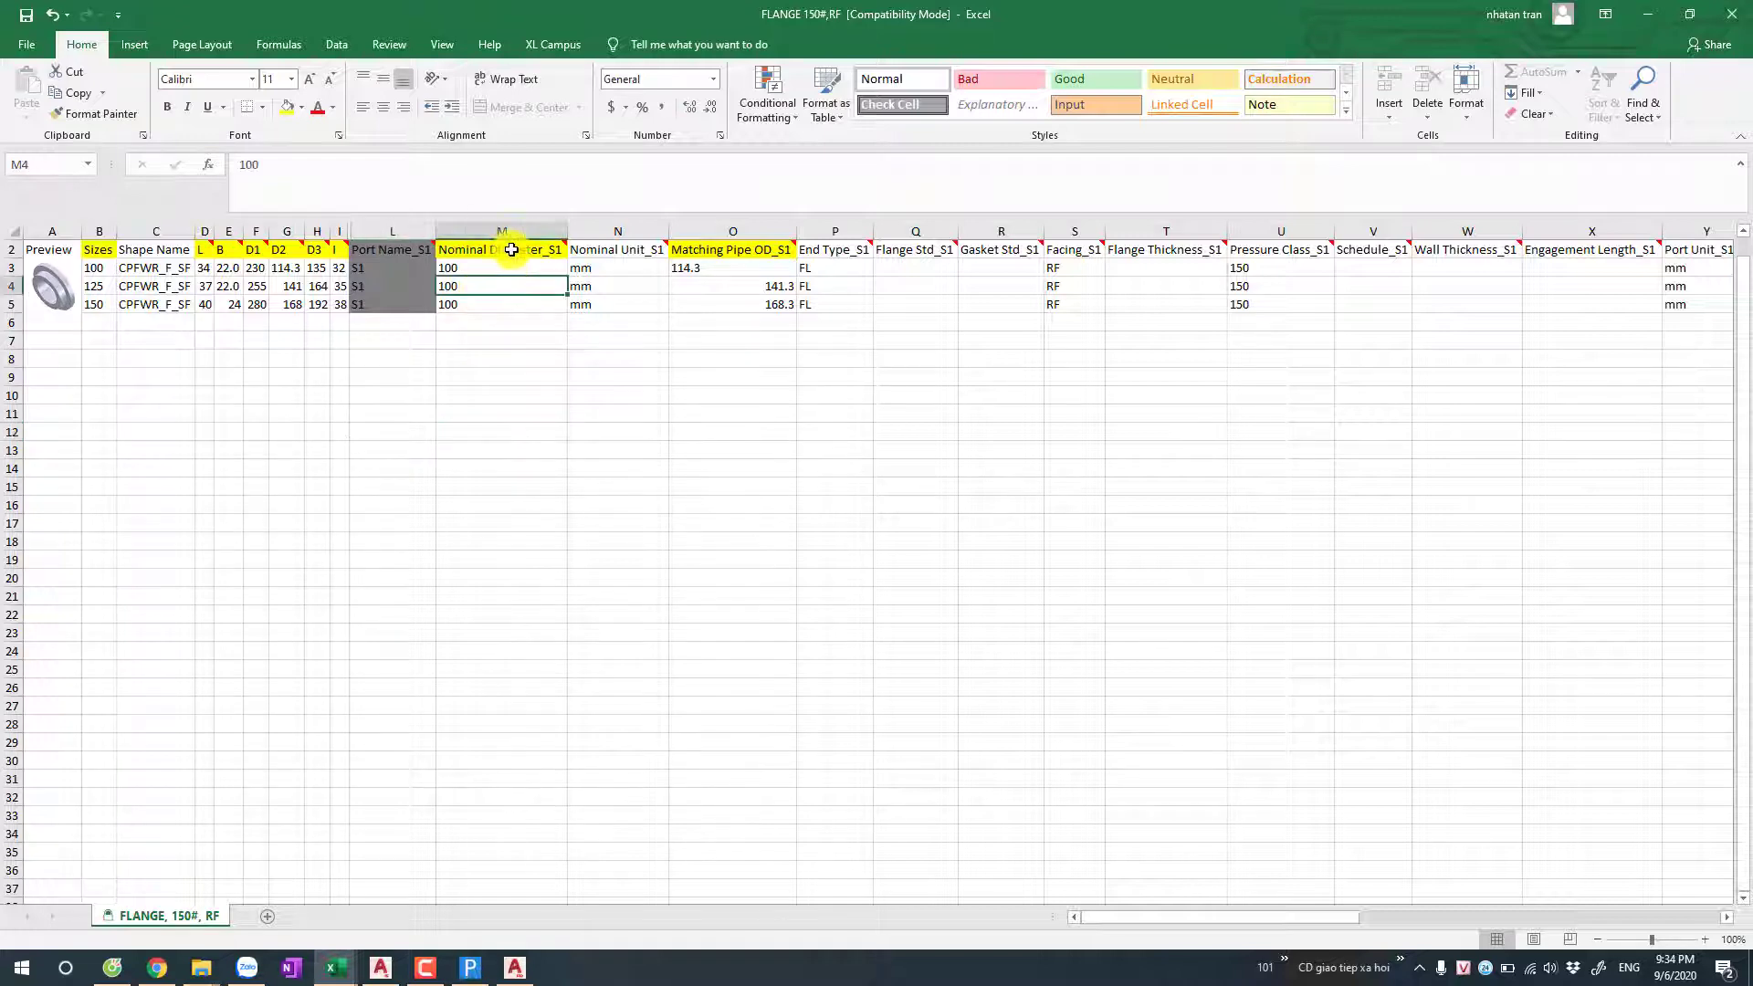
type("125")
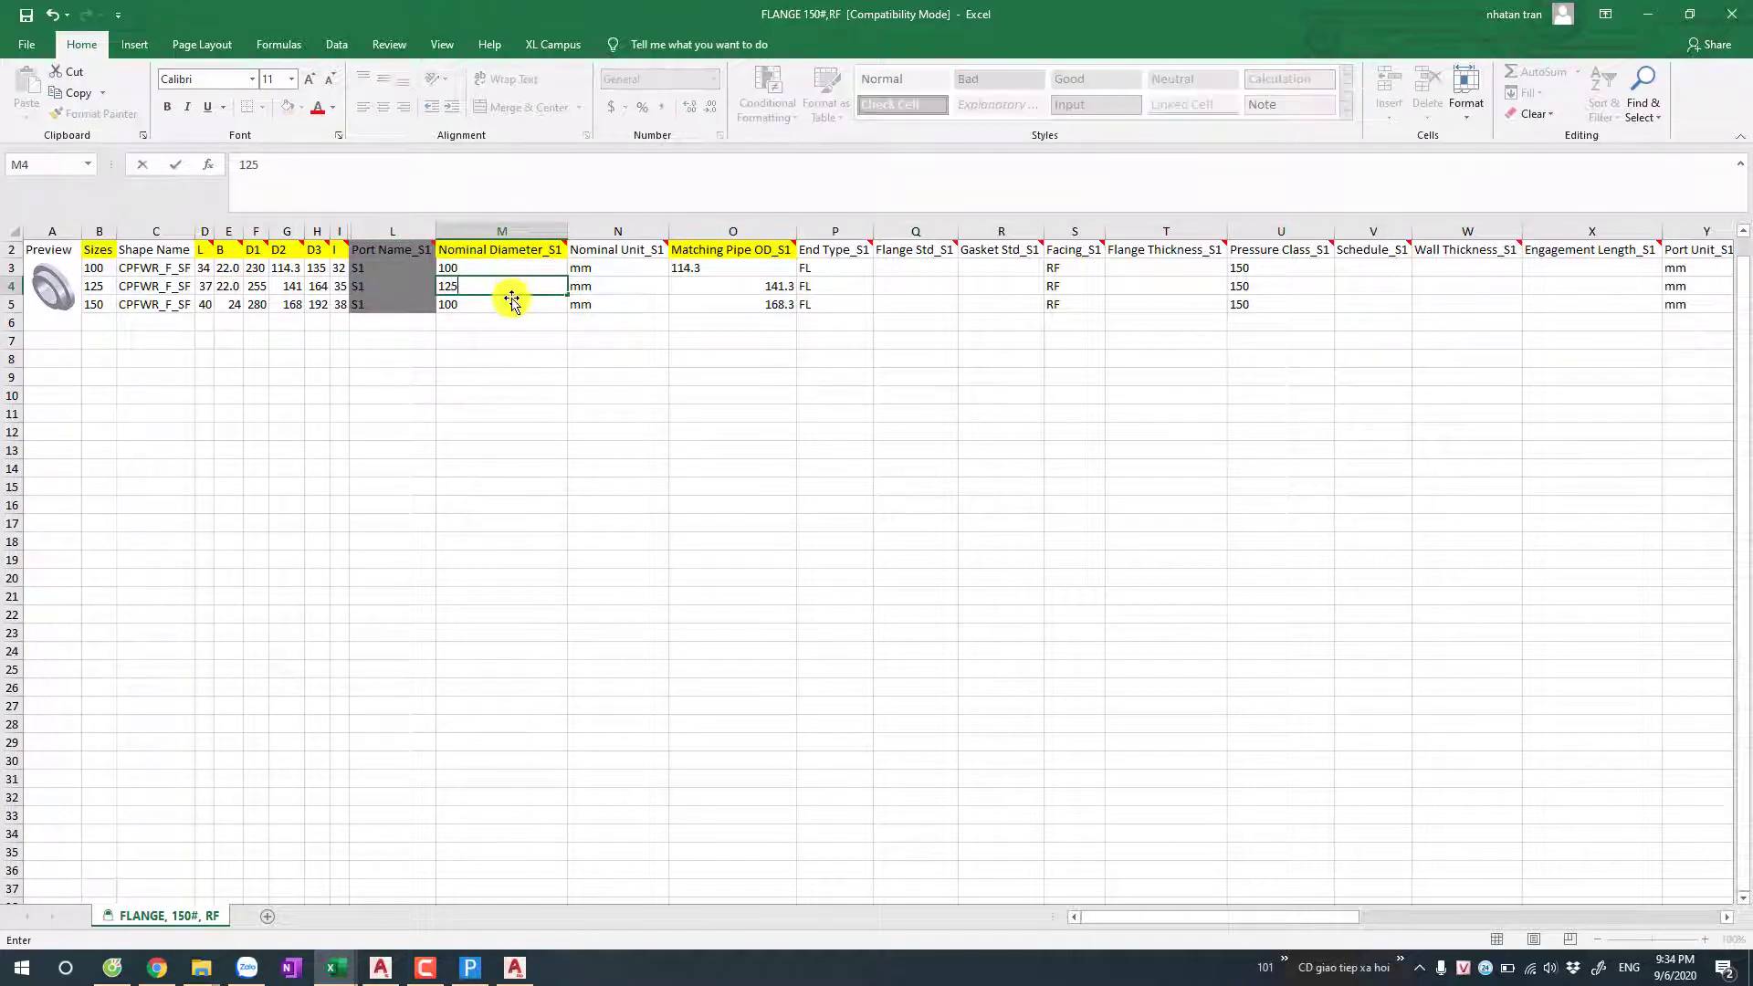
key("ctrl+Return")
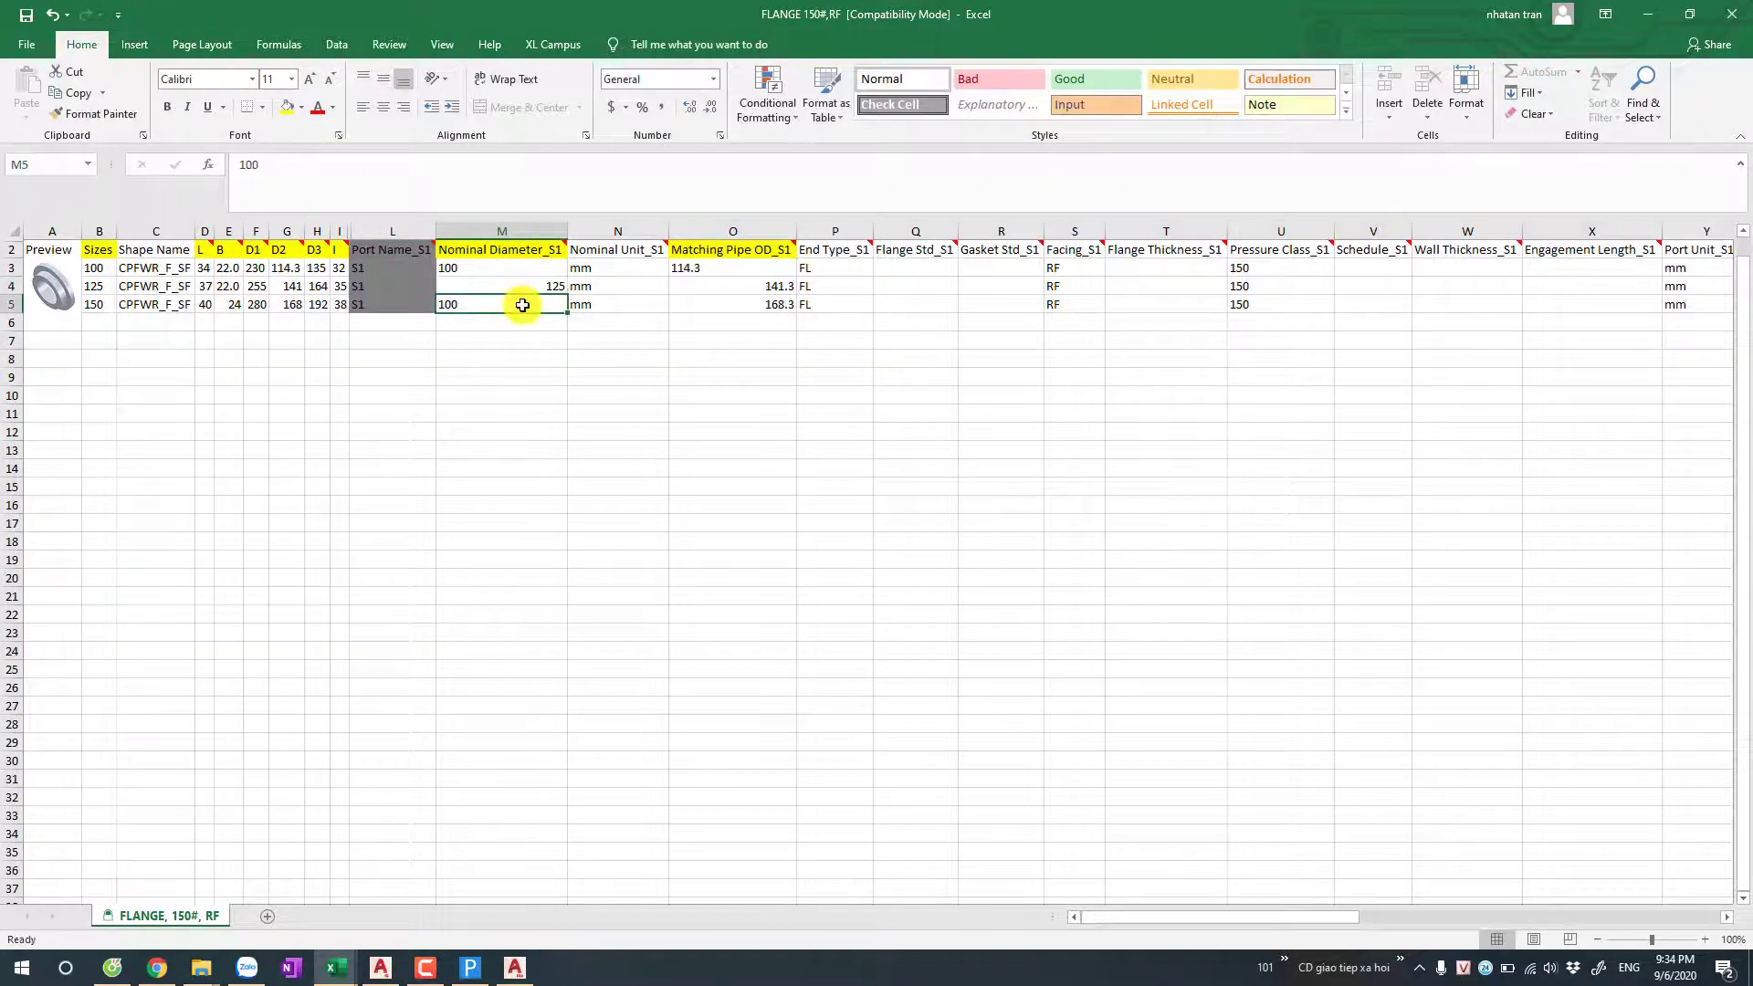
type("15")
left_click(533, 335)
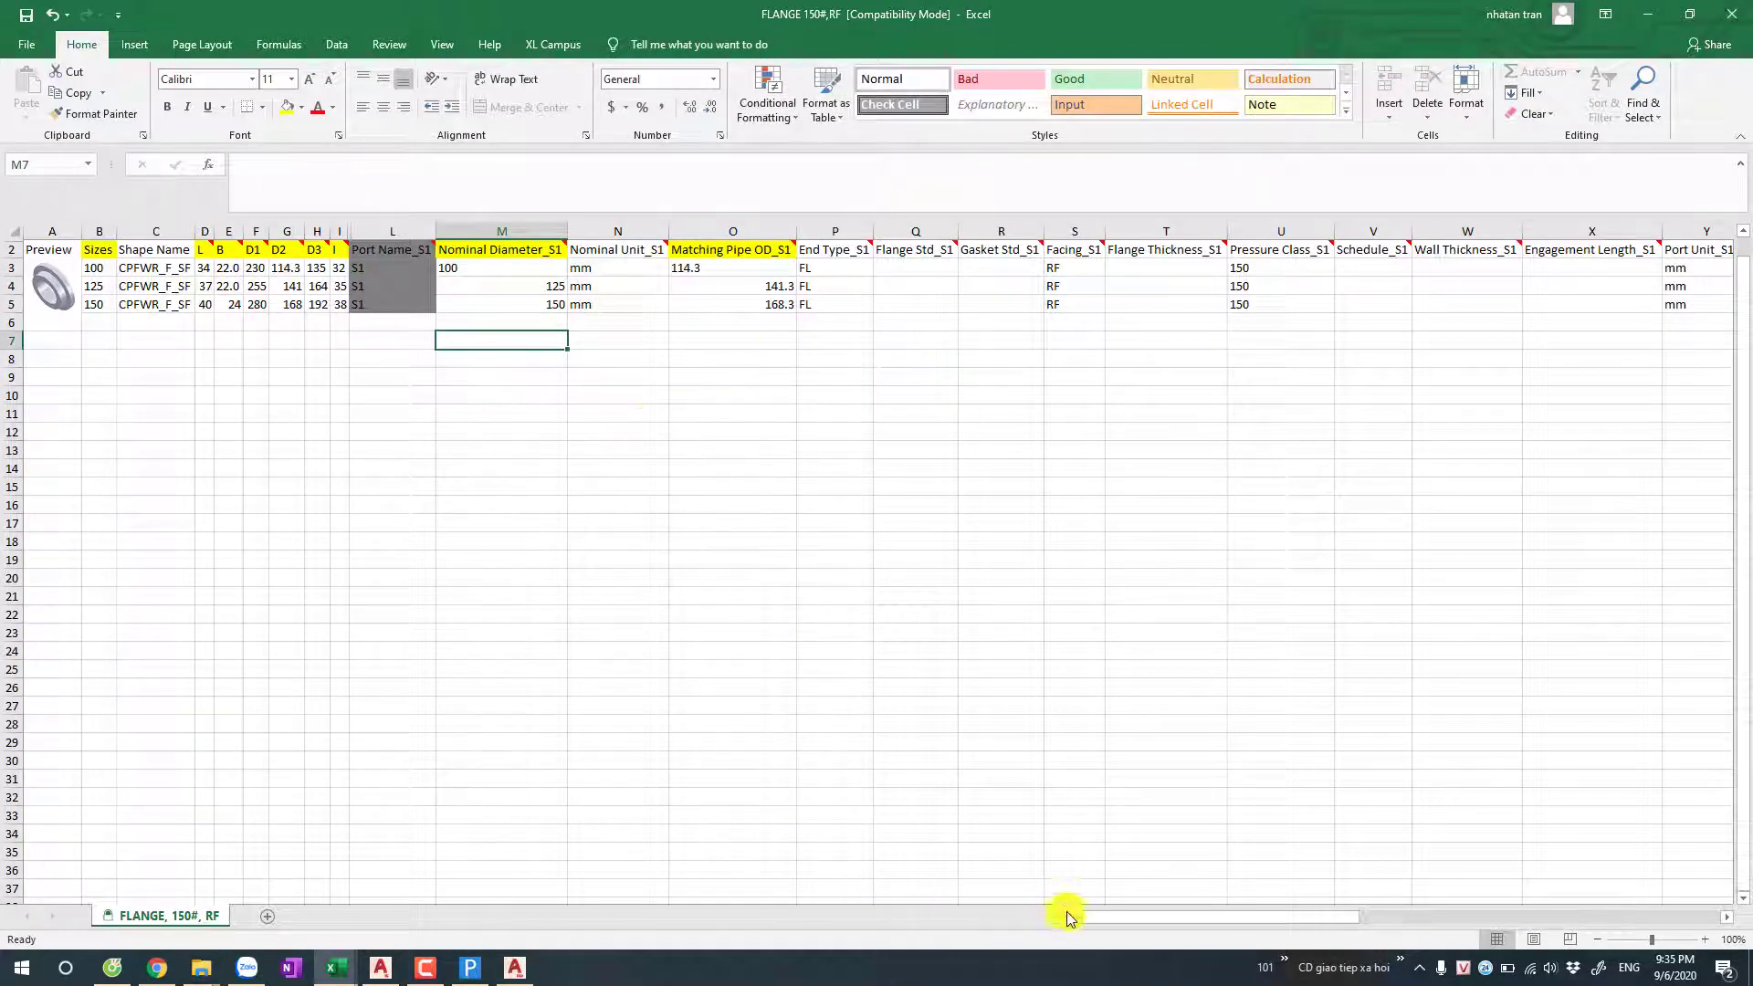
Step: Save the FLANGE 150#,RF workbook and minimize Excel
left_click_drag(1103, 920, 1292, 917)
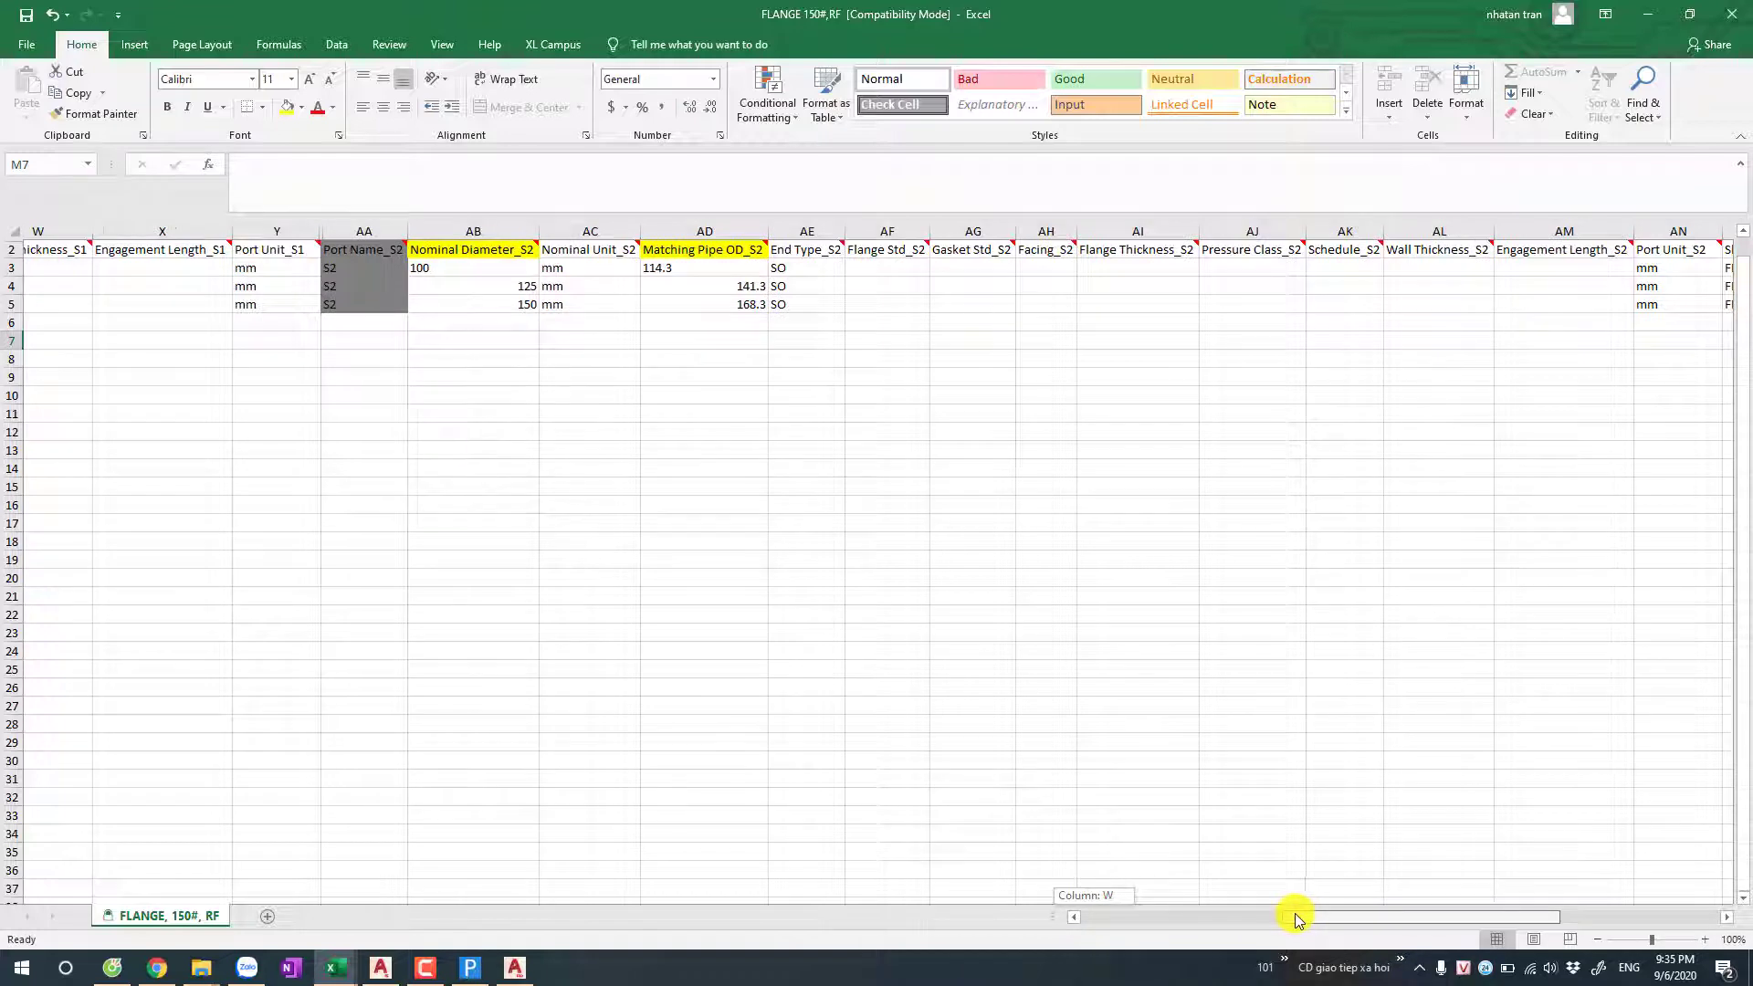
left_click_drag(1290, 913, 1038, 931)
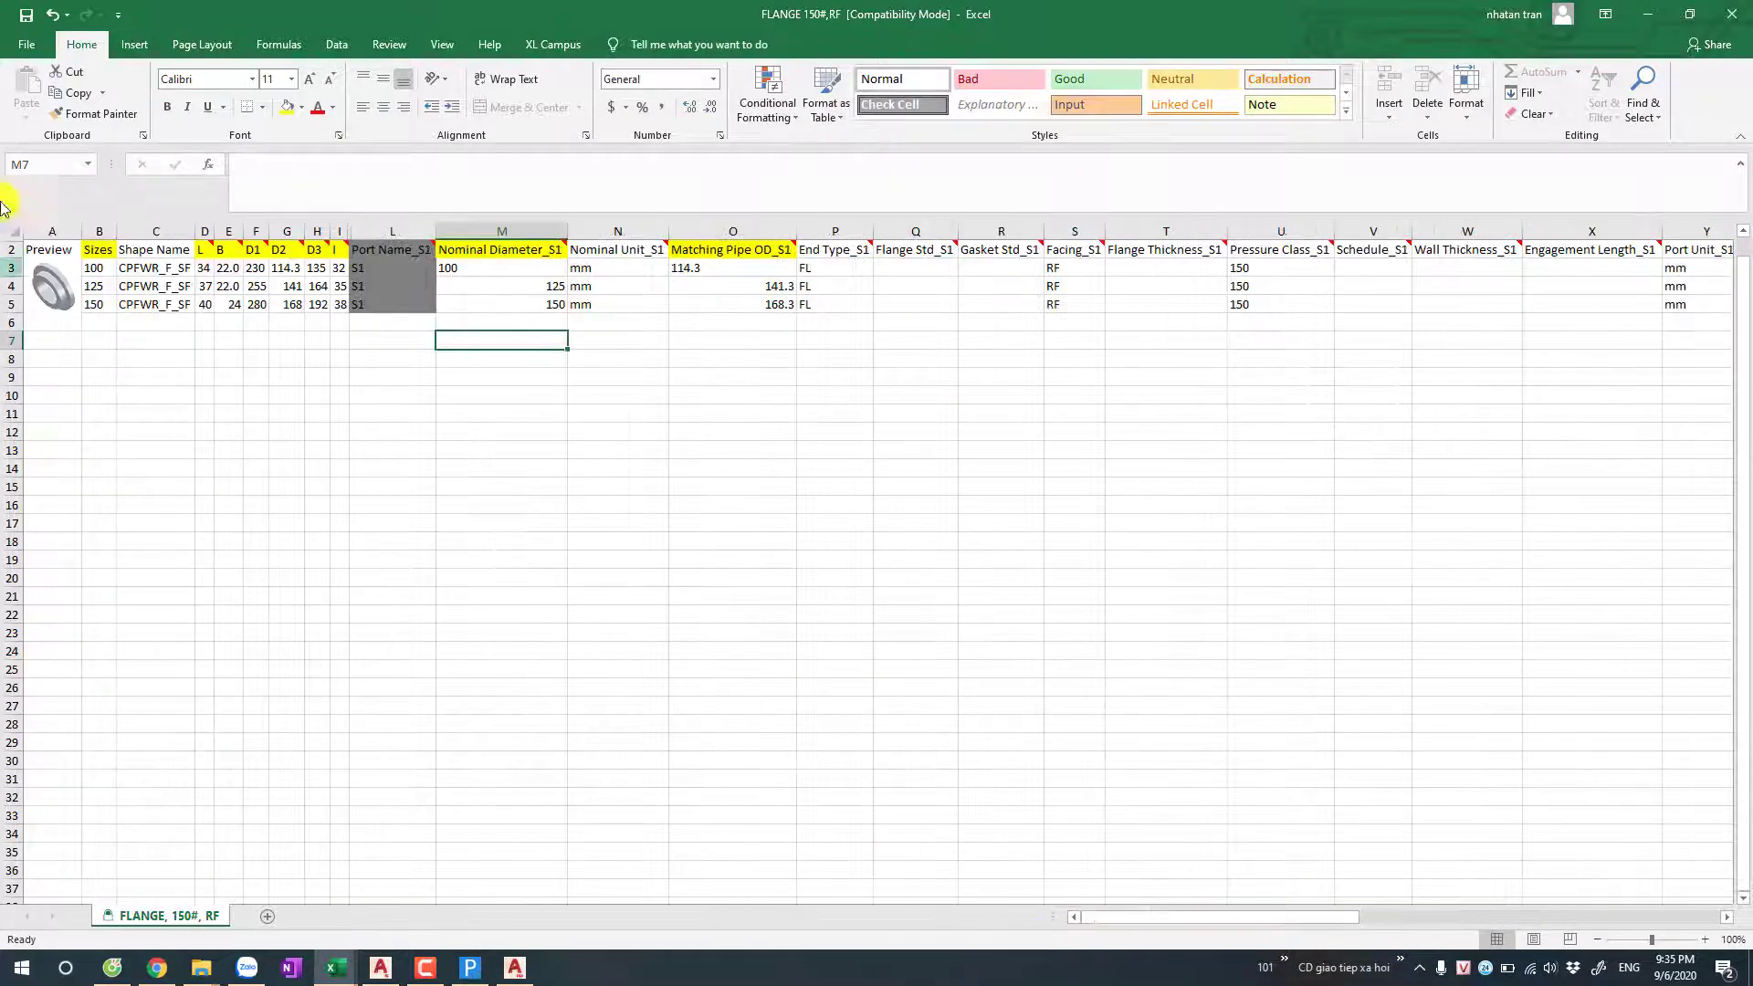
left_click(26, 44)
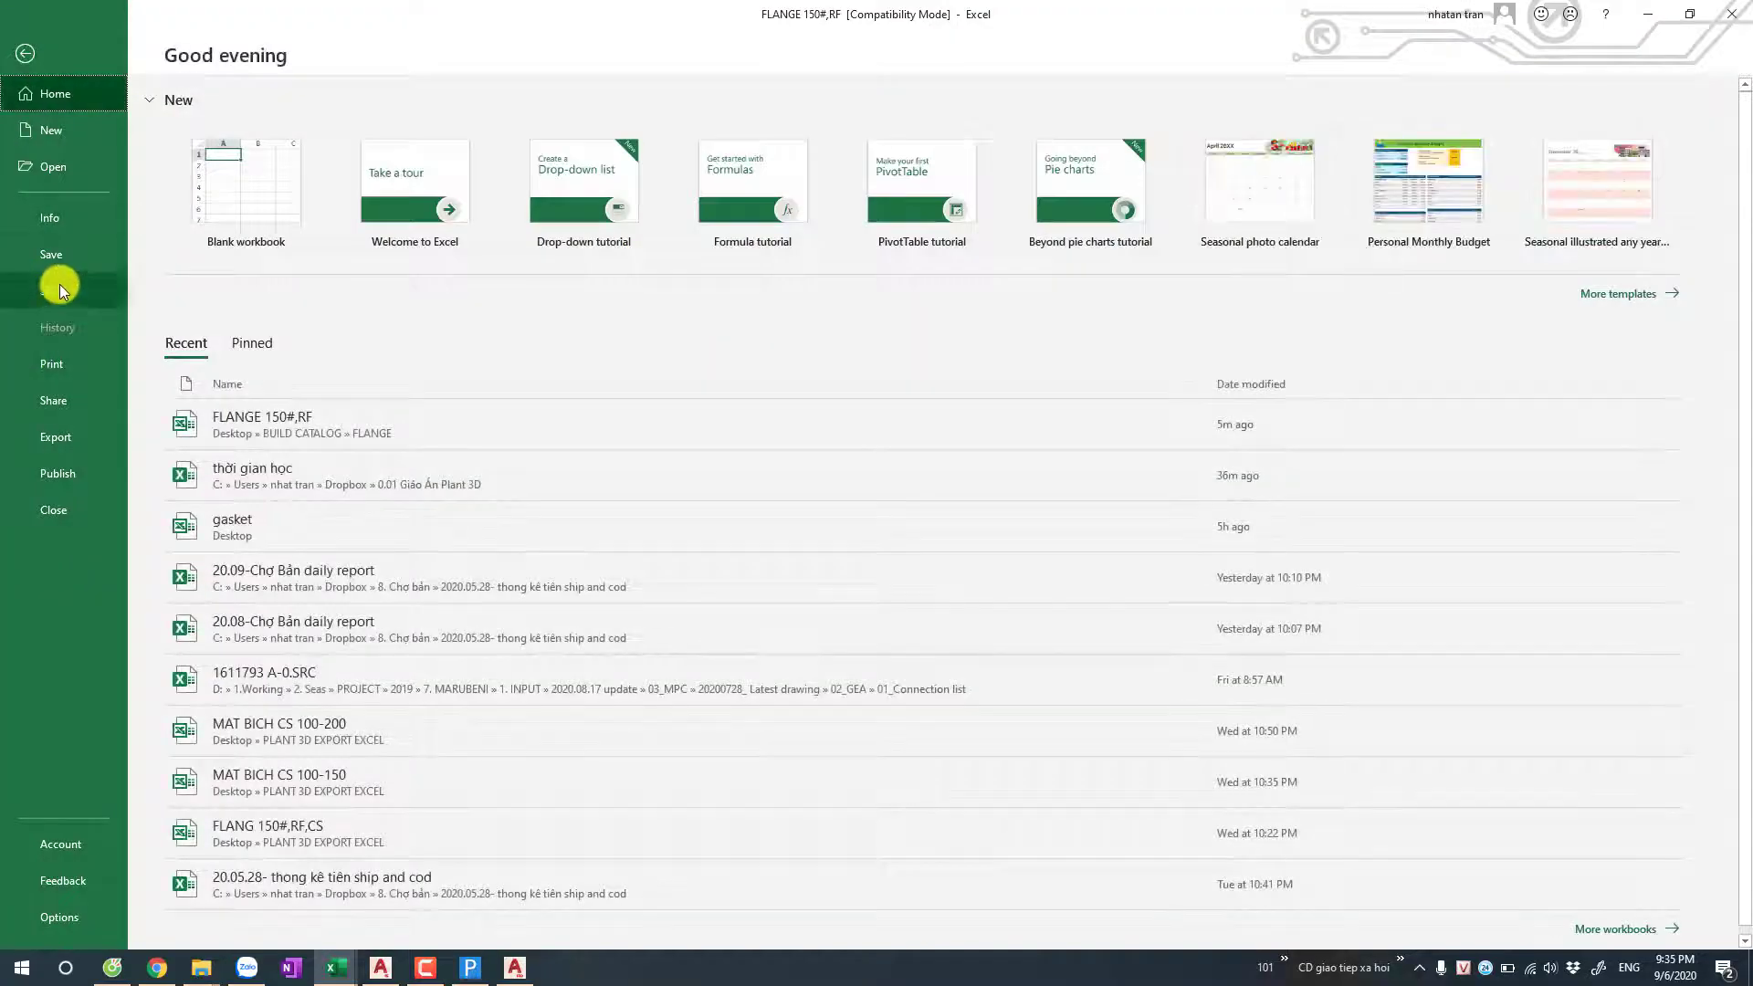
left_click(80, 248)
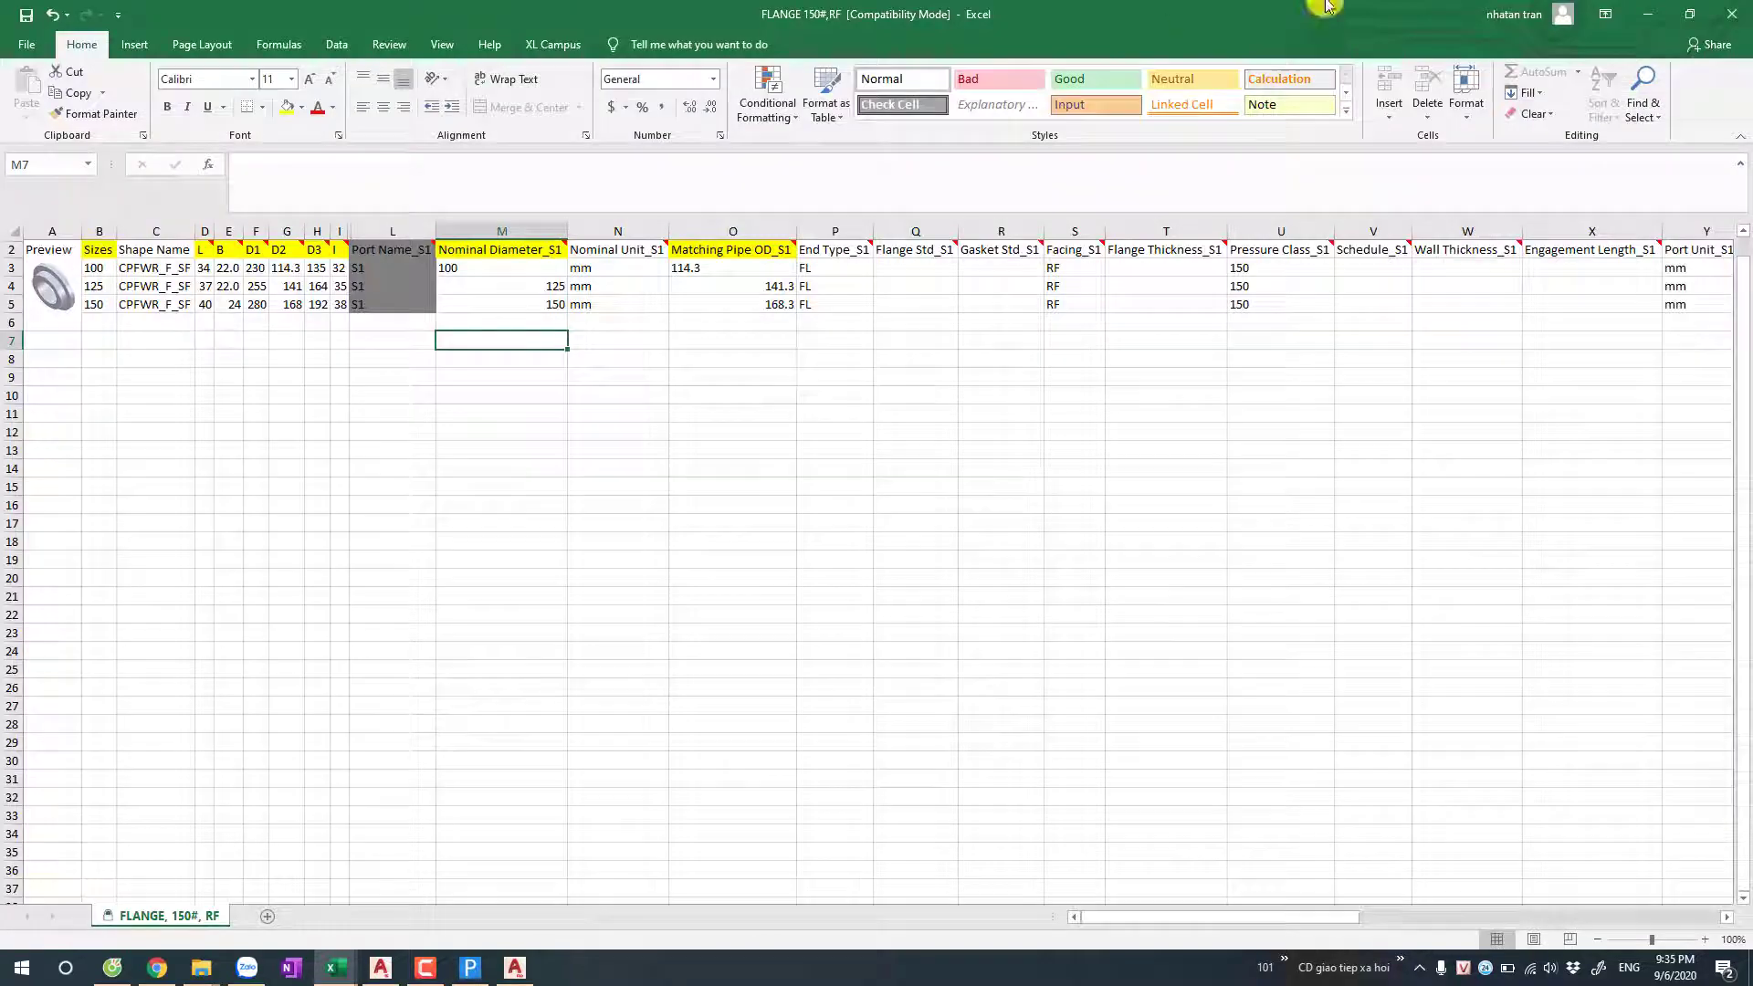
left_click(1648, 14)
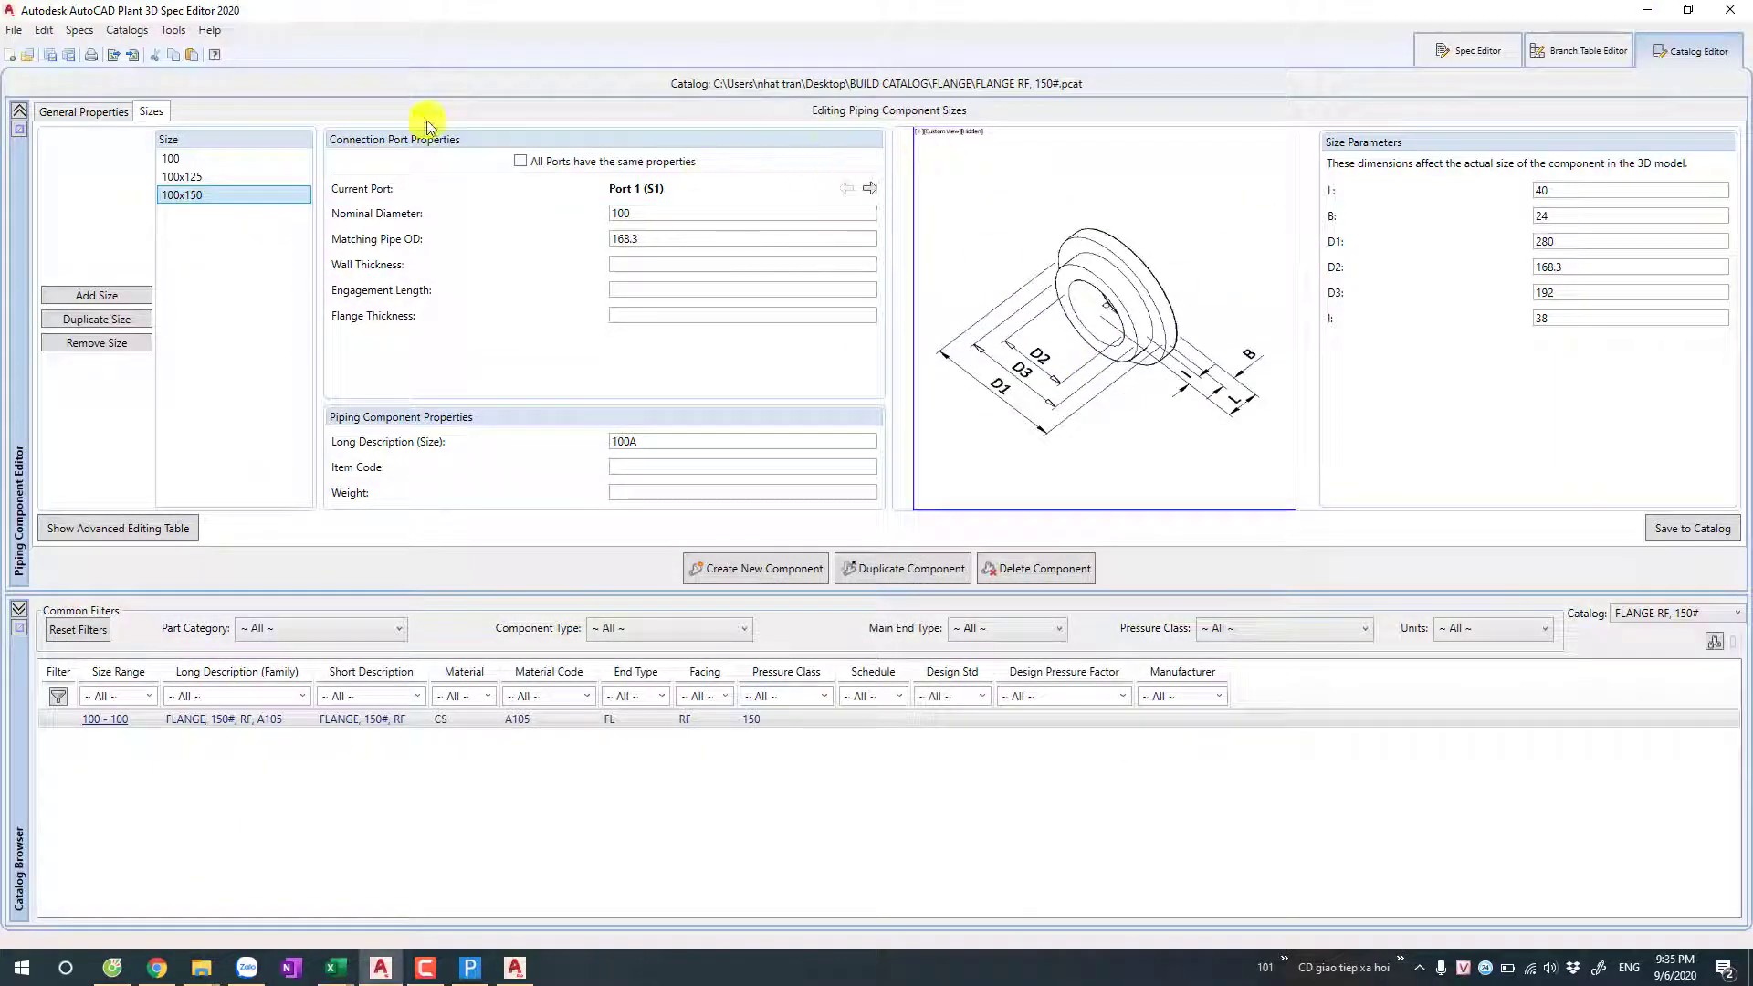
Step: Start a Catalog Builder build from FLANGE 150#,RF.xls in the BUILD CATALOG\FLANGE folder
left_click(170, 32)
left_click(621, 145)
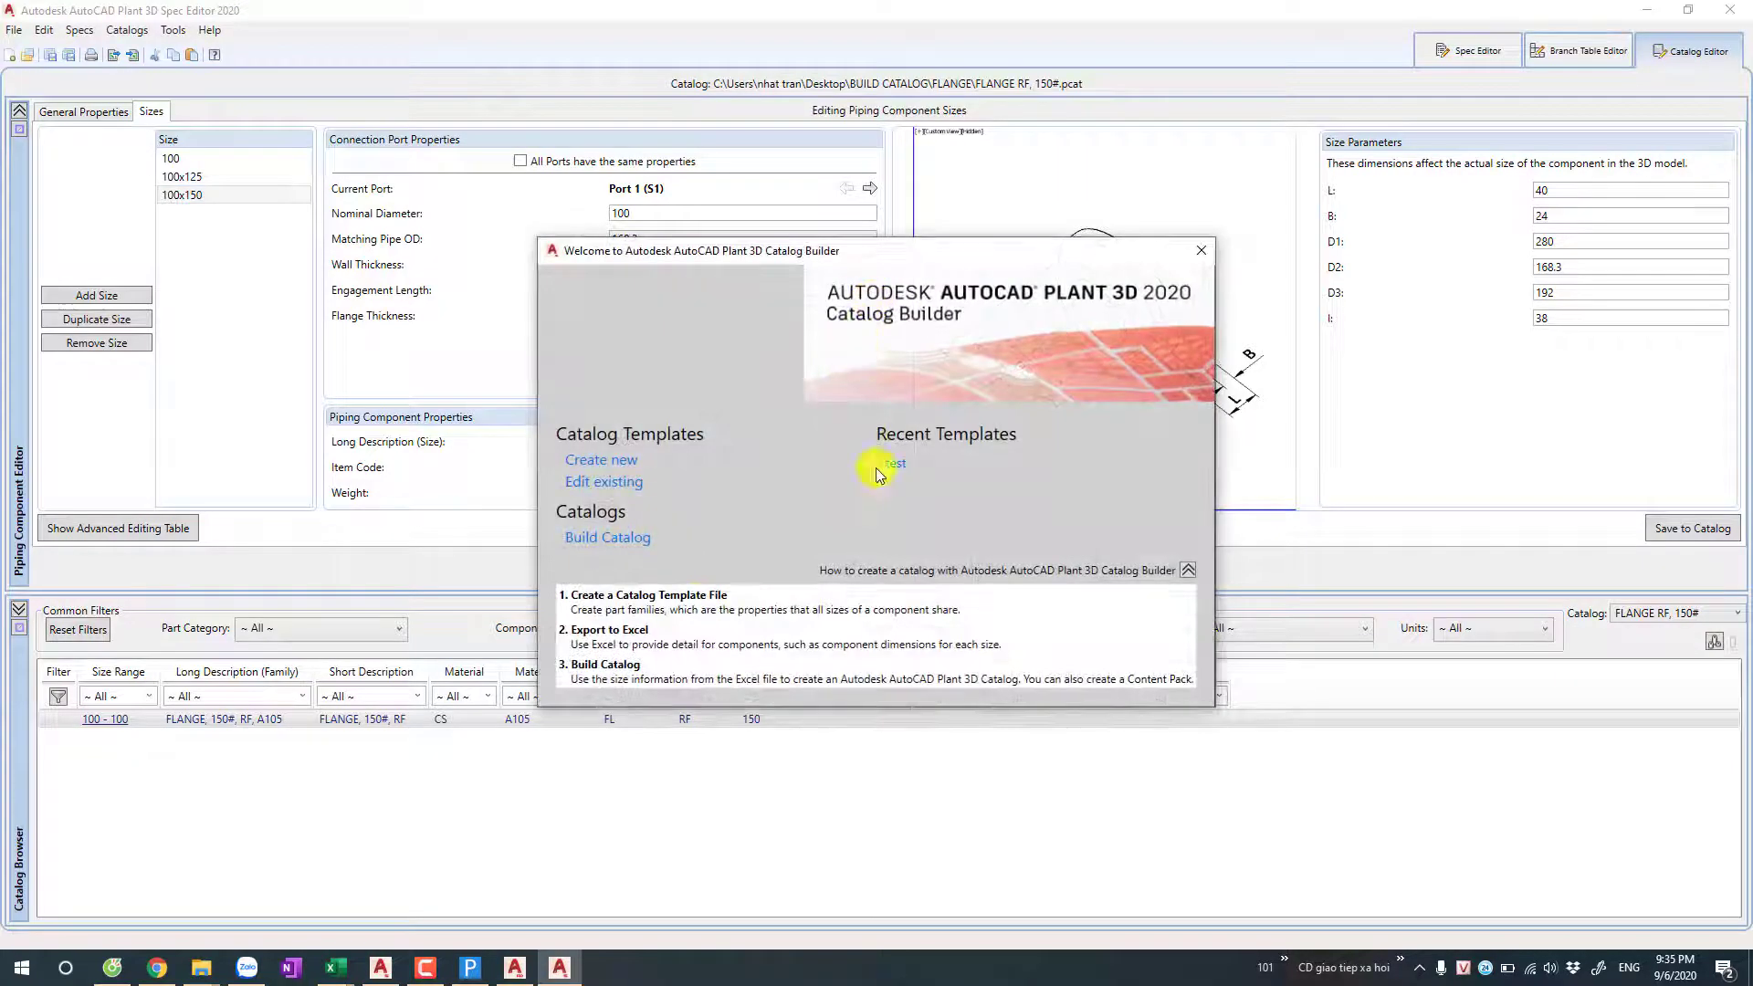
left_click(635, 540)
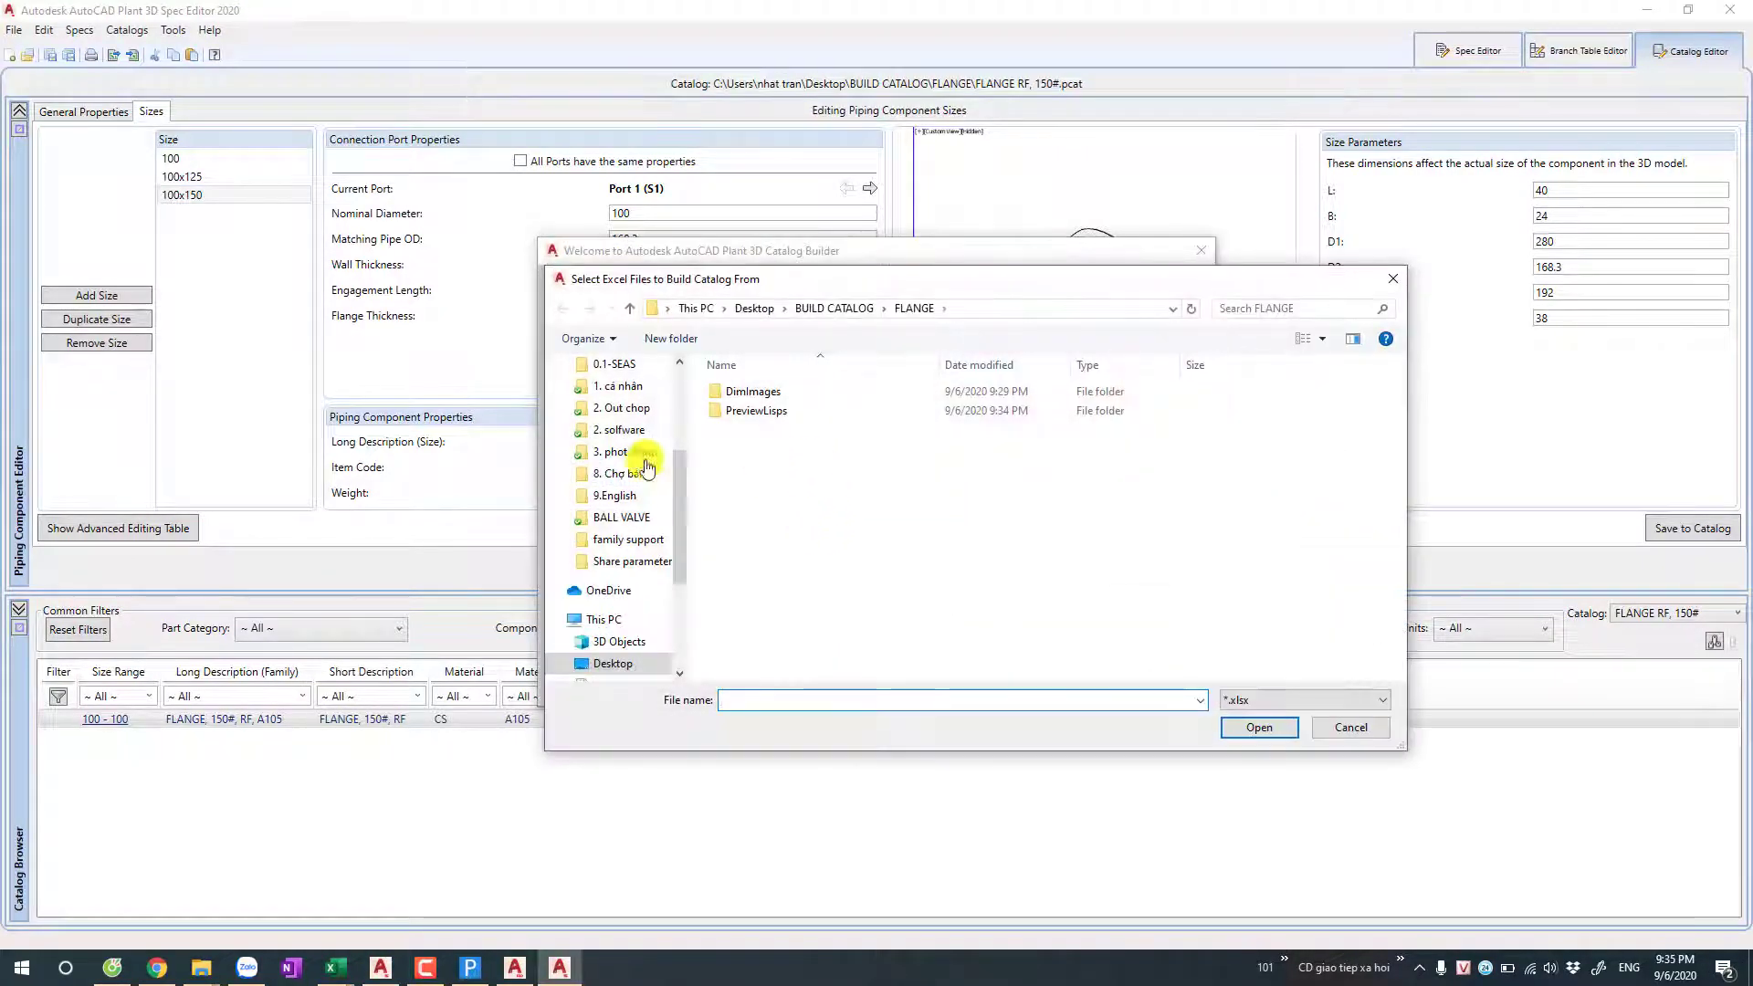
left_click(756, 311)
double_click(783, 429)
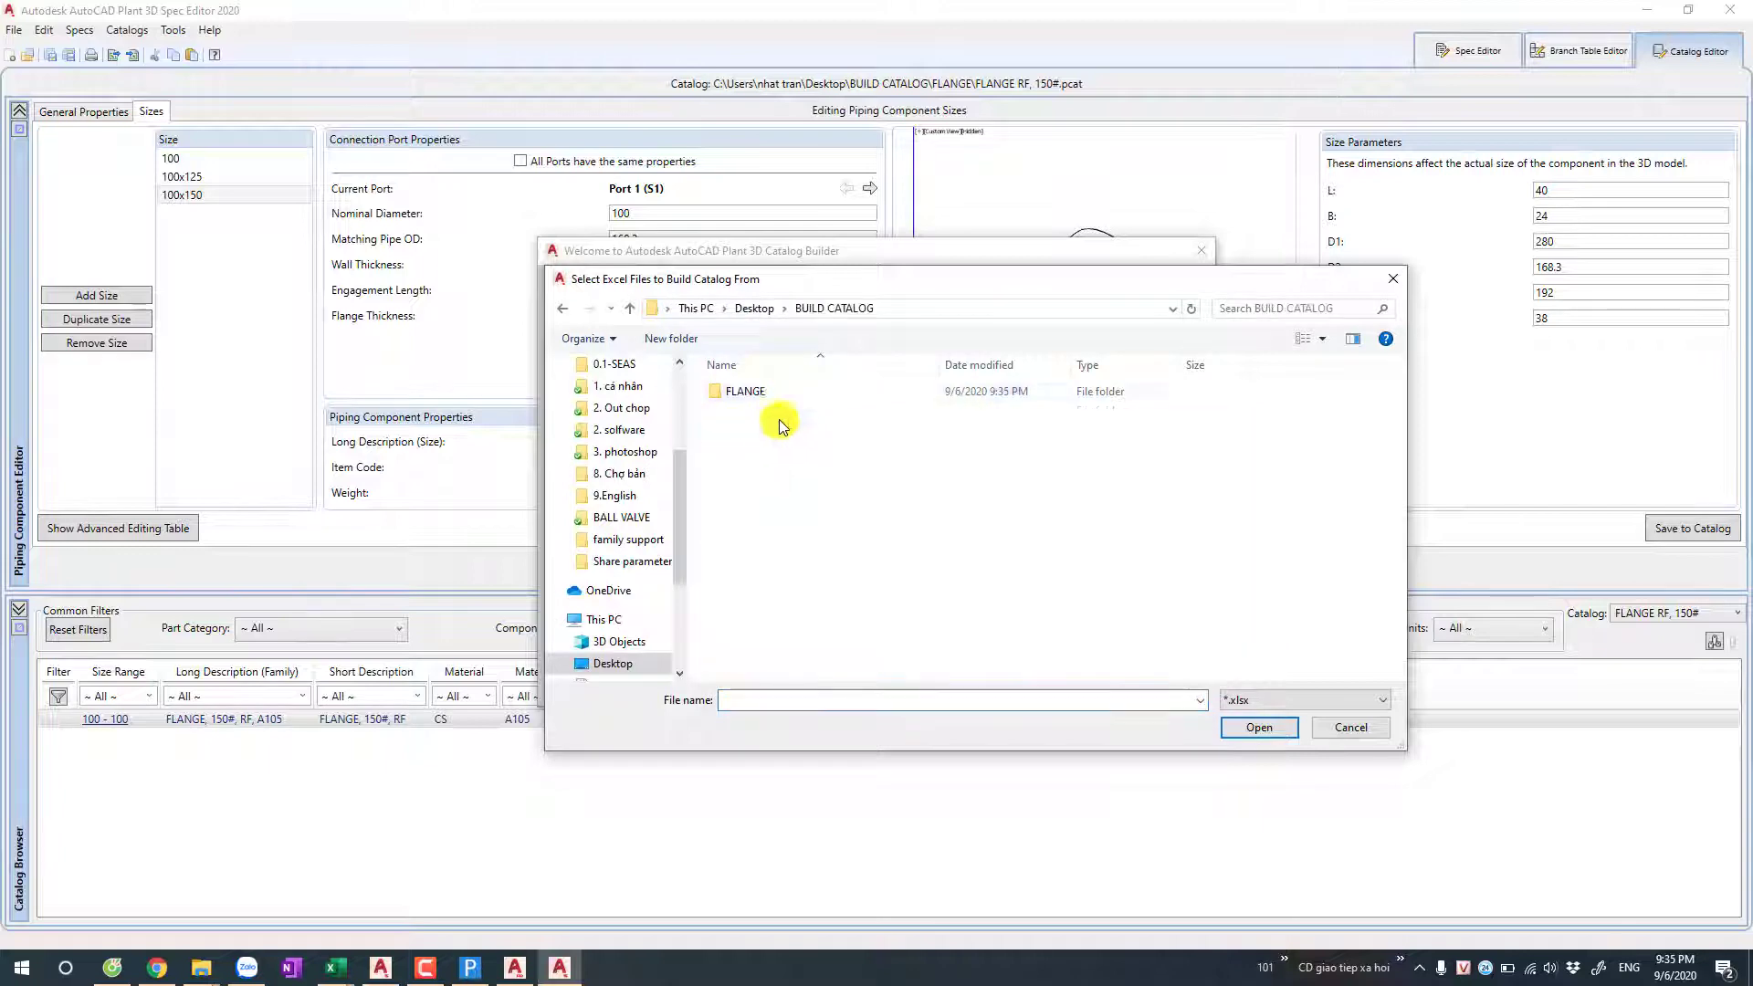
double_click(776, 392)
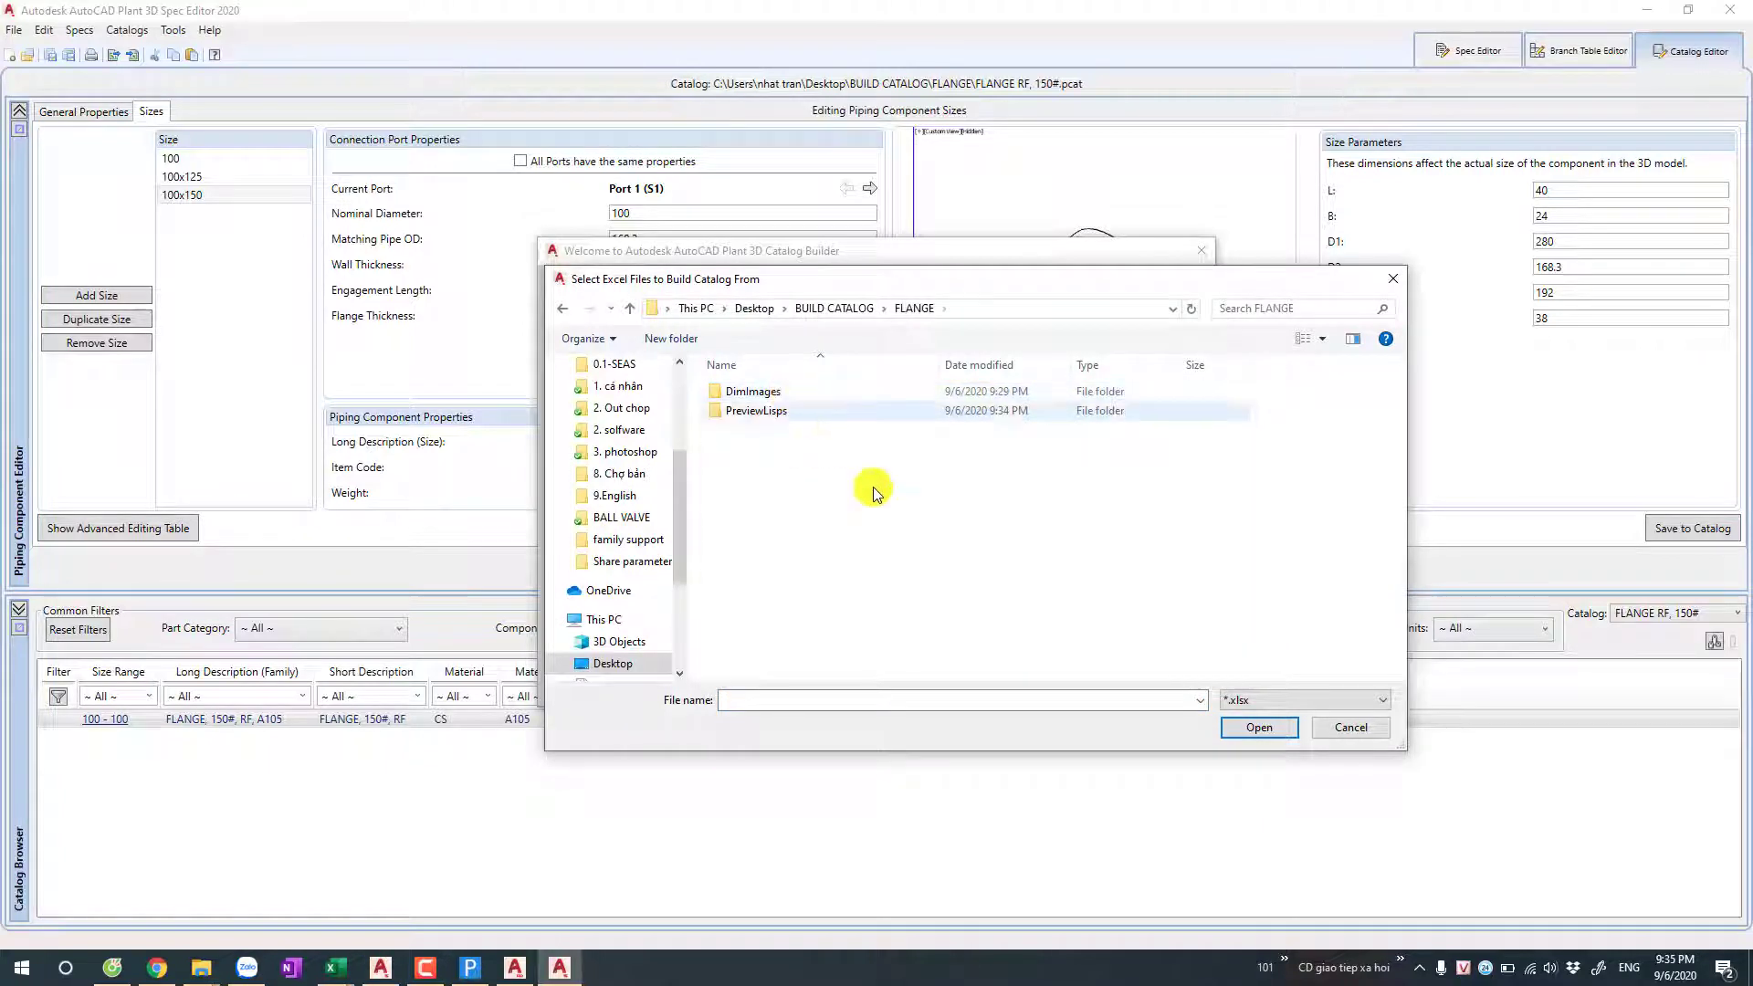
left_click(1267, 700)
left_click(1246, 728)
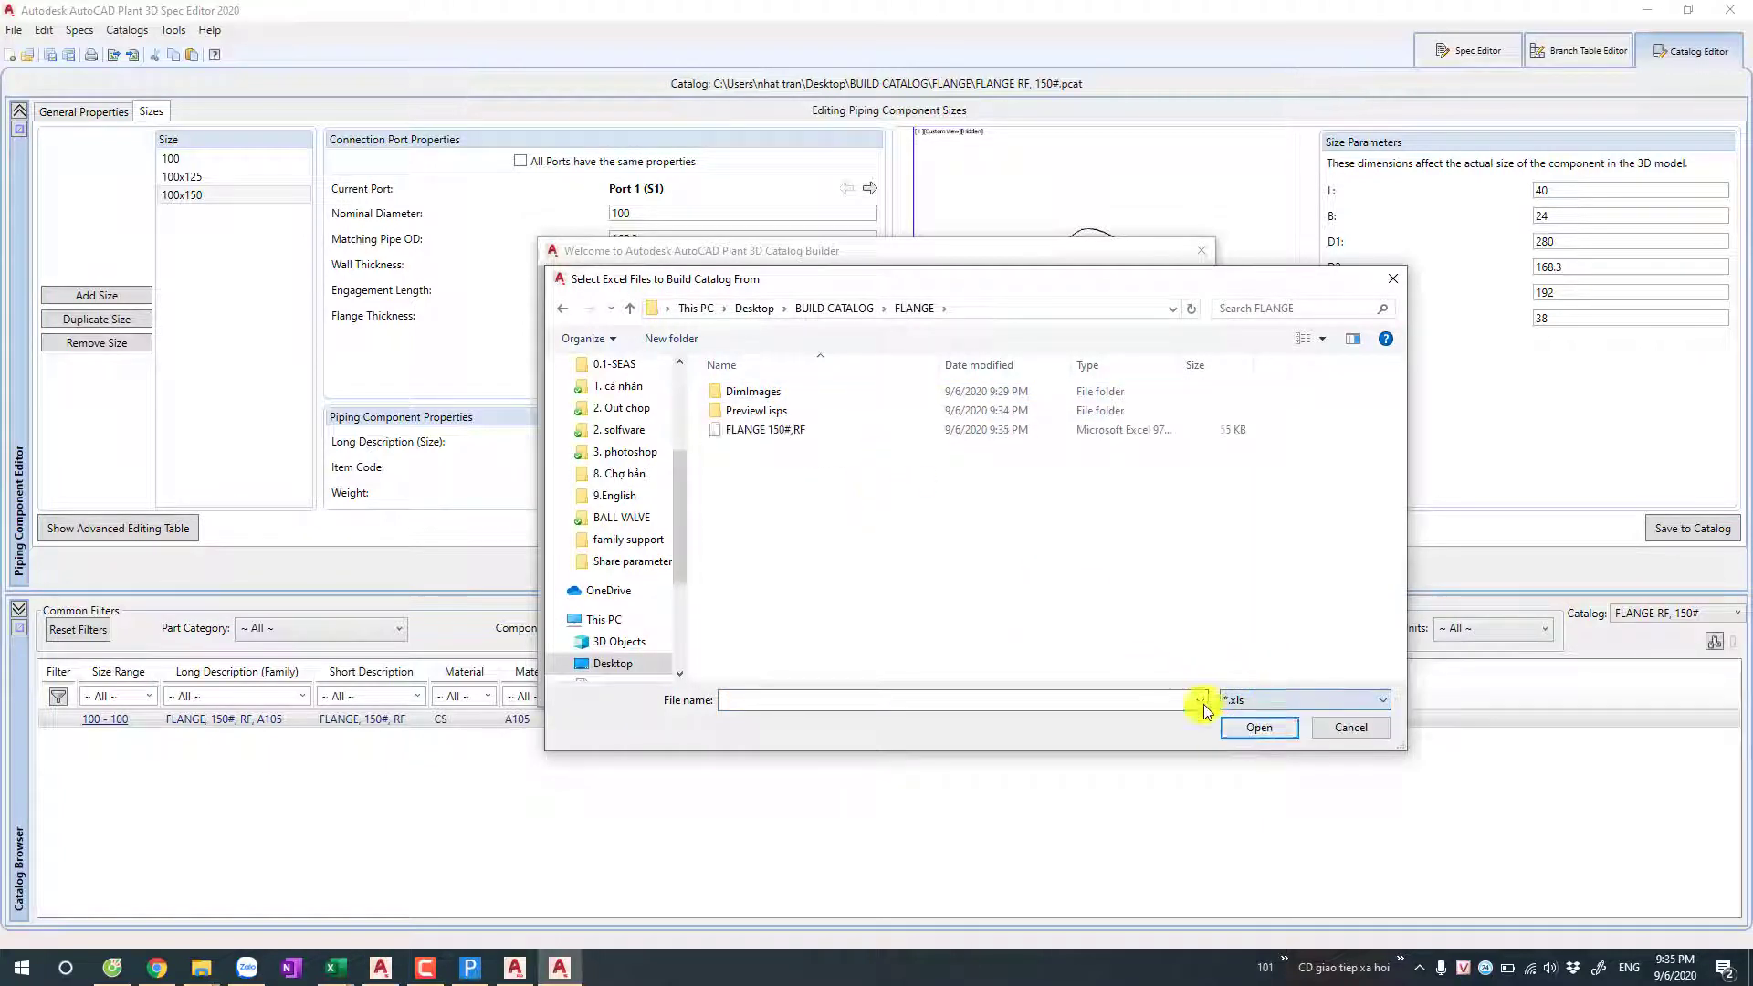
double_click(813, 429)
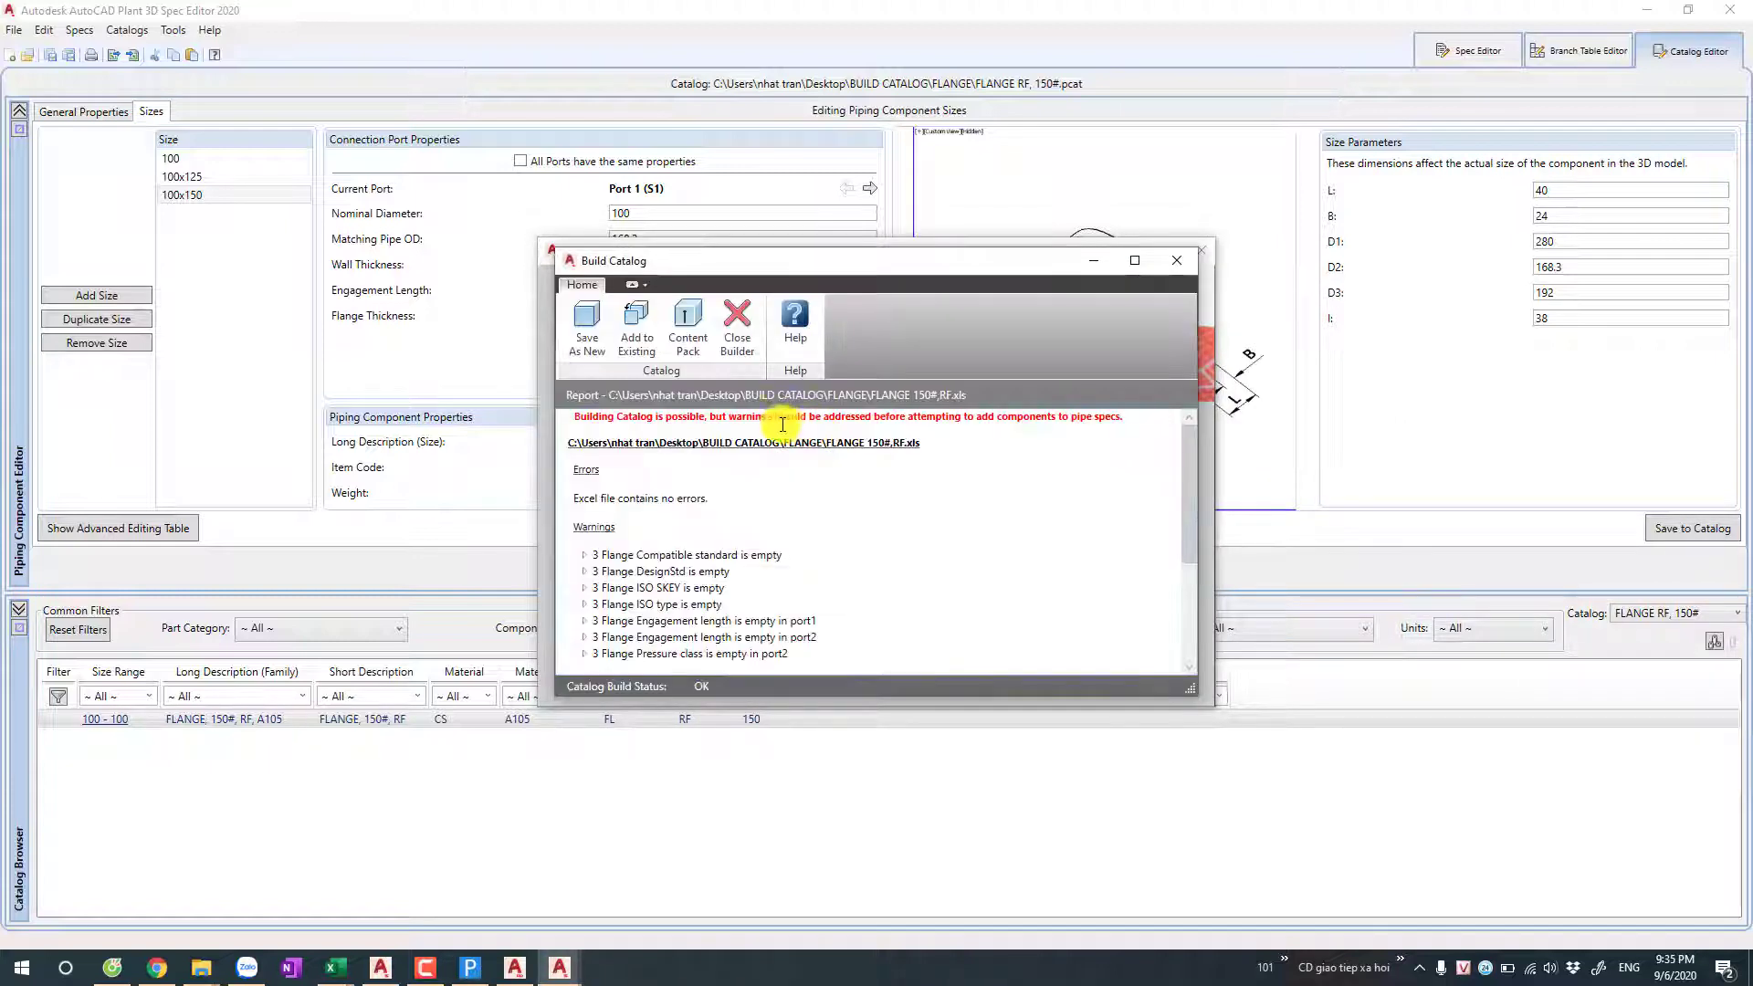
Step: Add the build to existing FLANGE RF, 150#.pcat, updating existing part families, and close the report
left_click(637, 334)
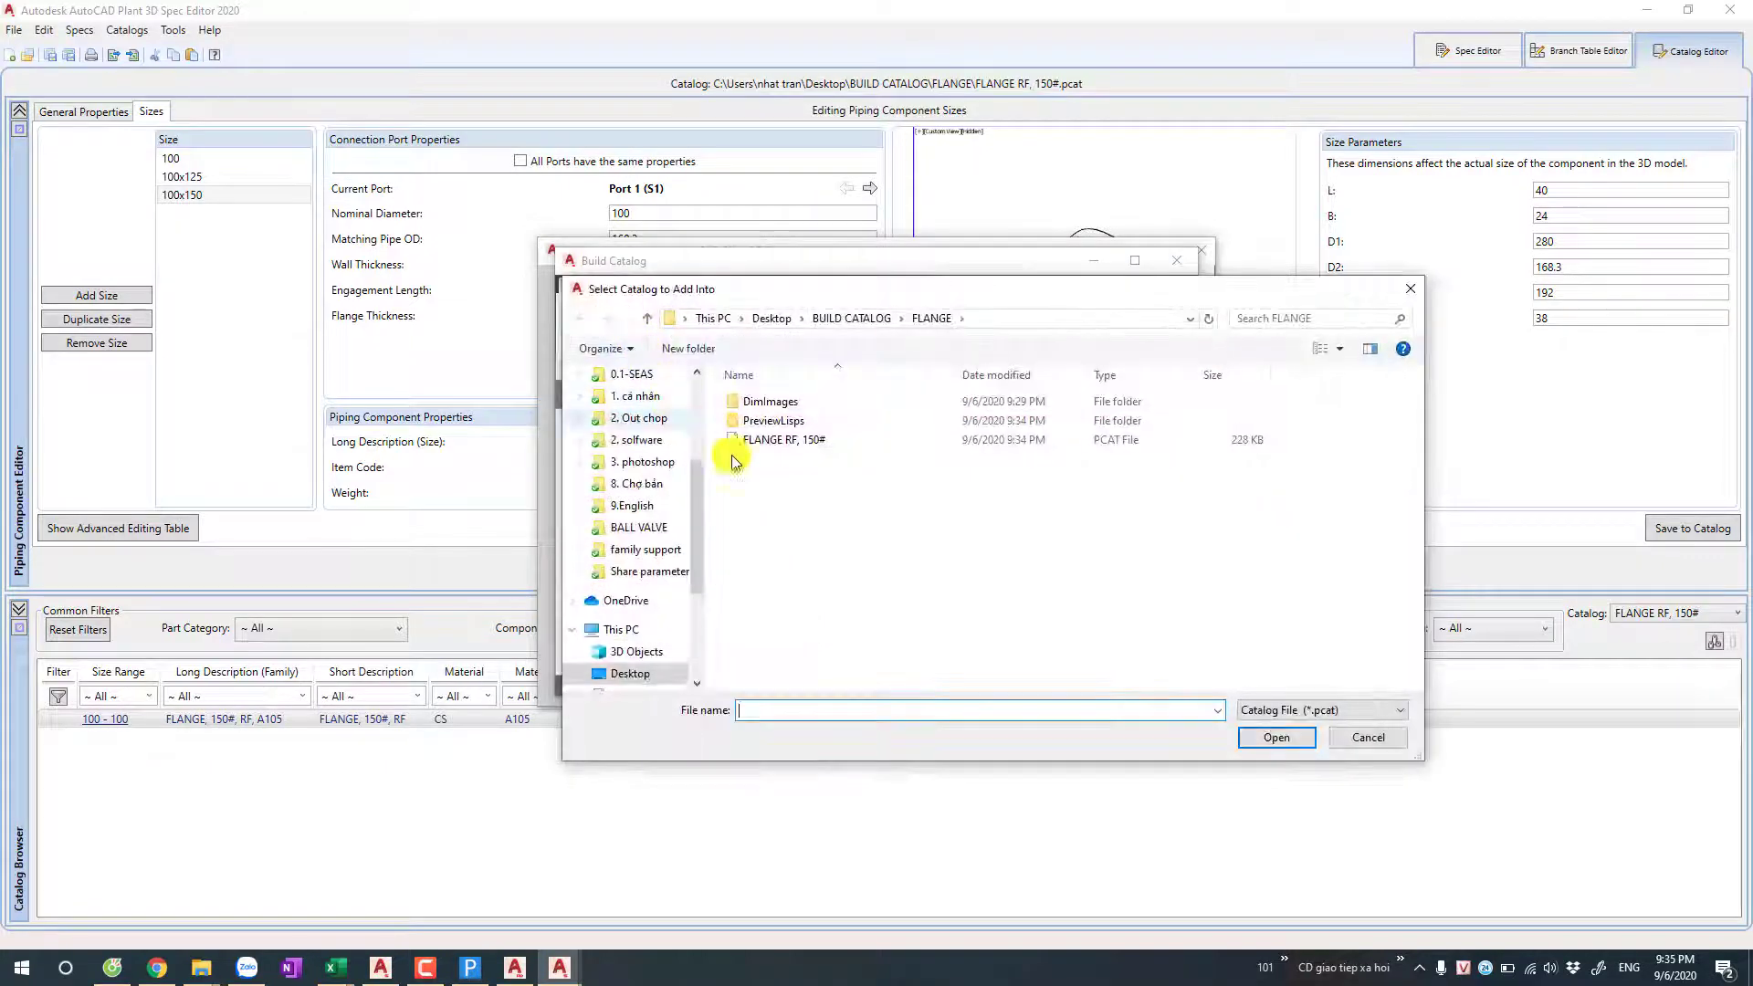
left_click(822, 441)
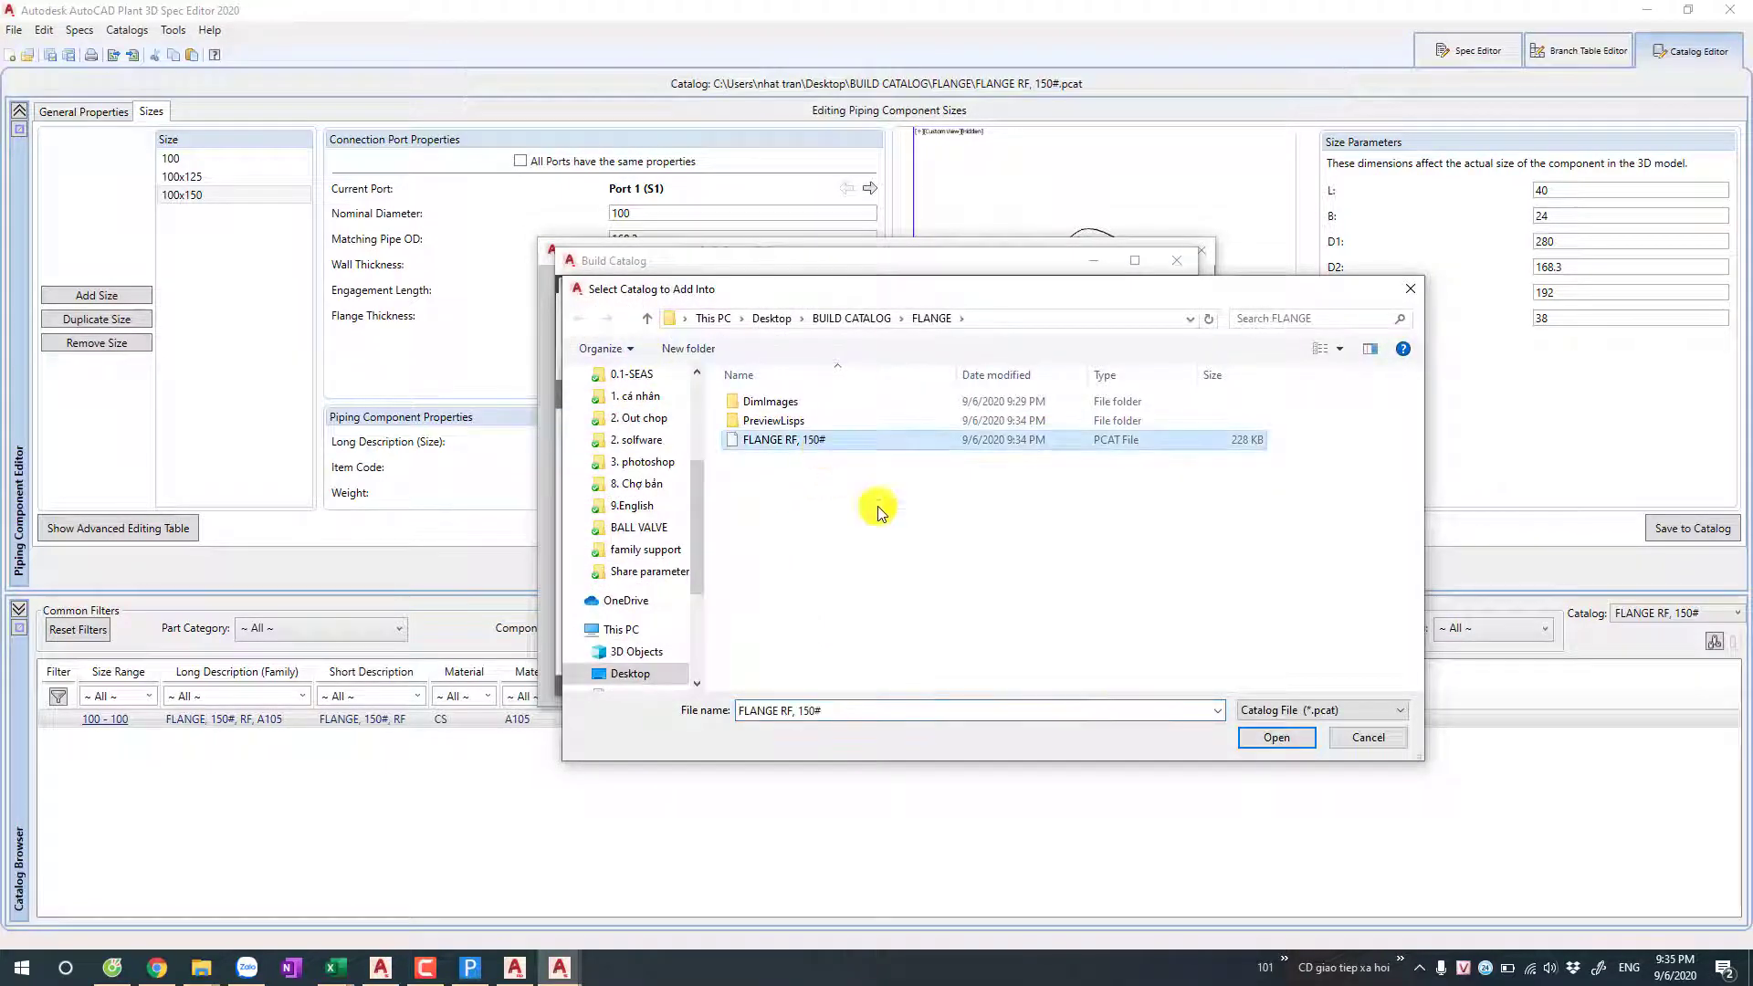
left_click(1270, 737)
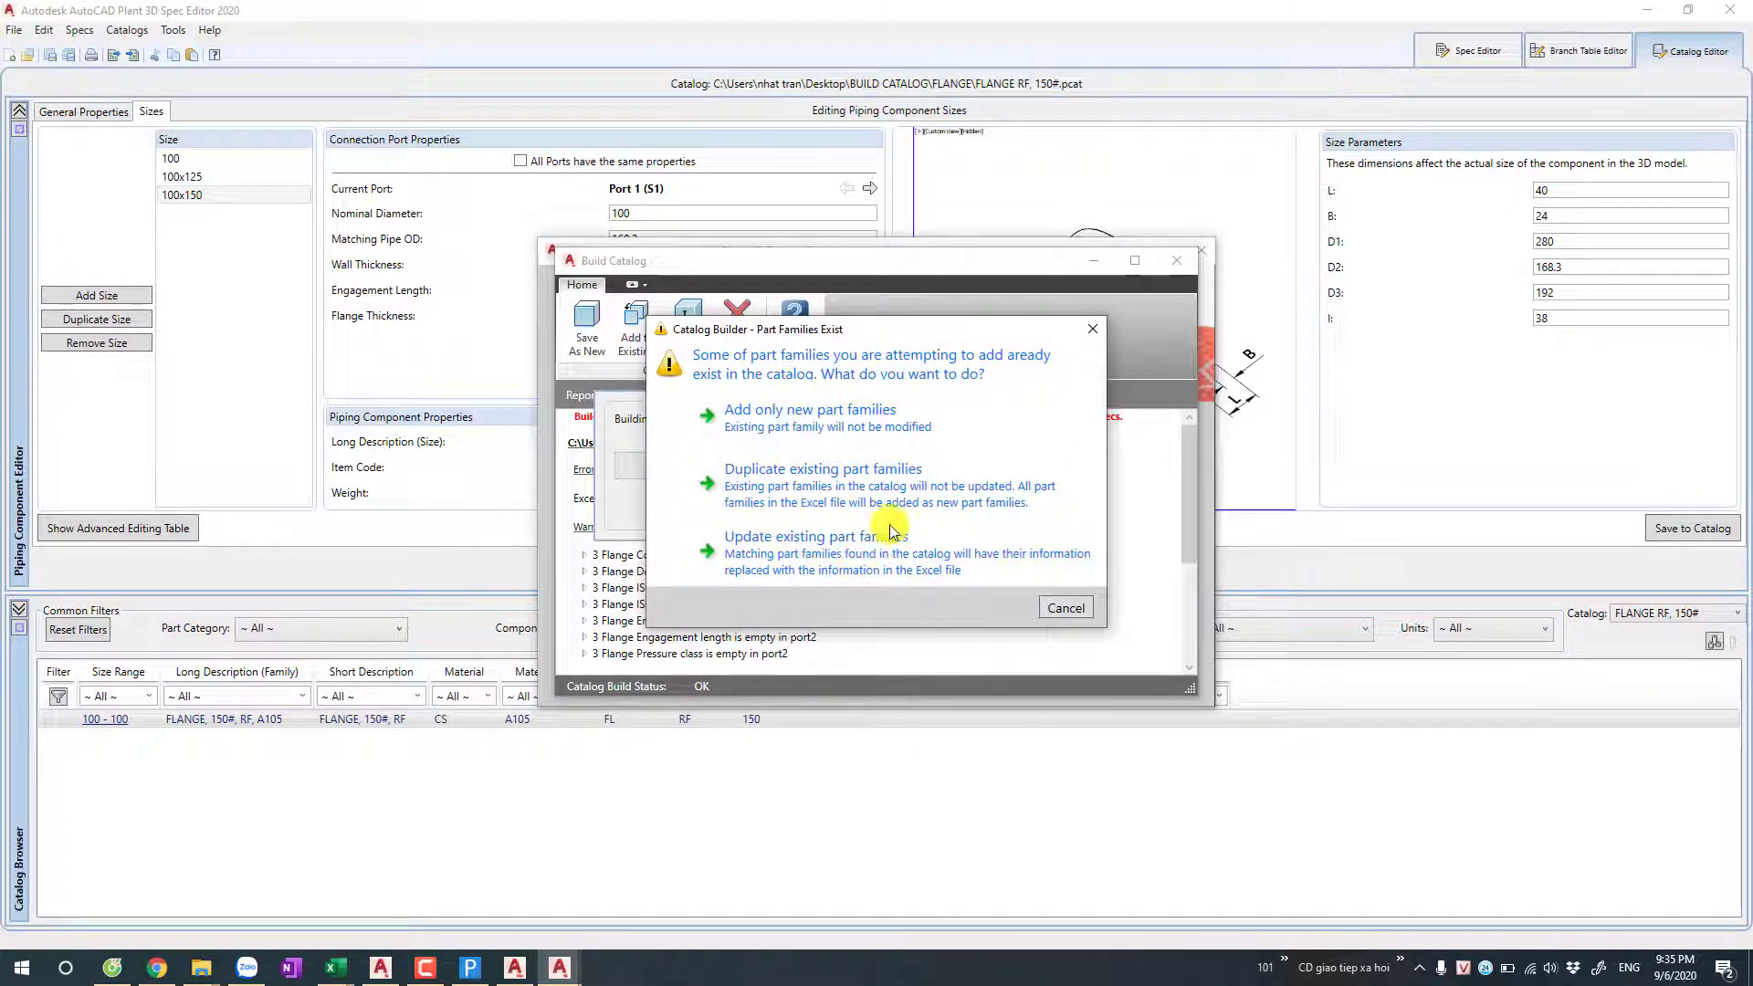
left_click(829, 540)
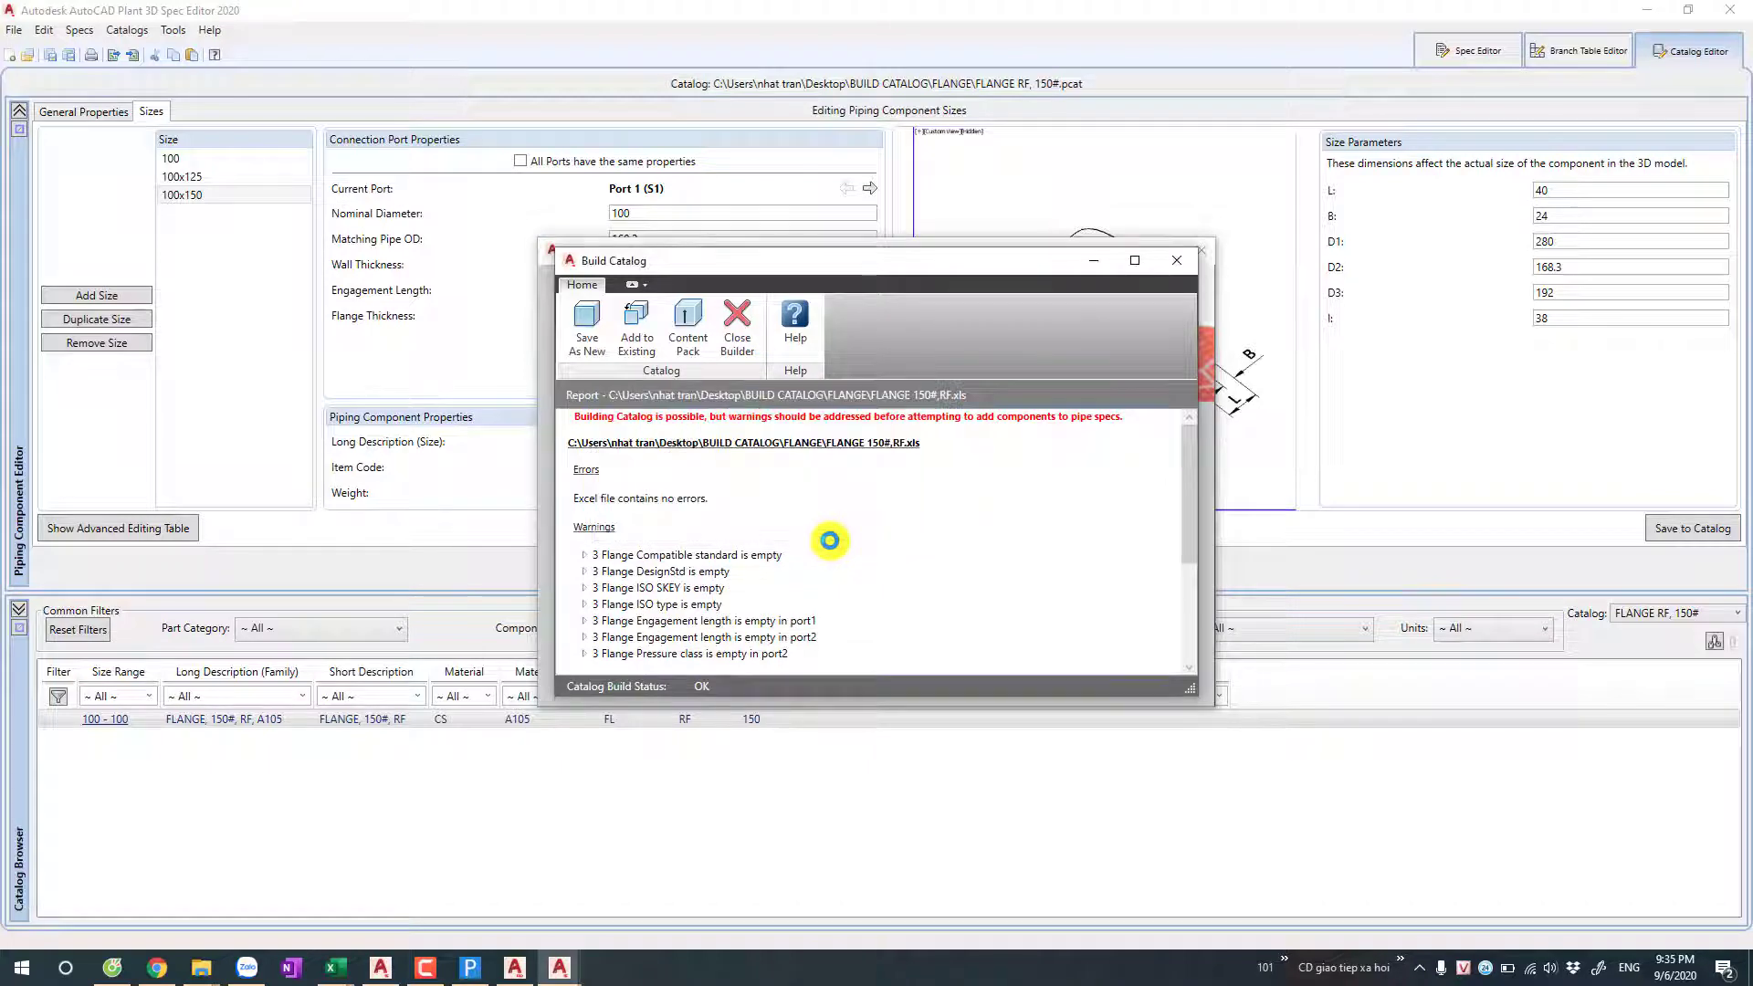
left_click(737, 339)
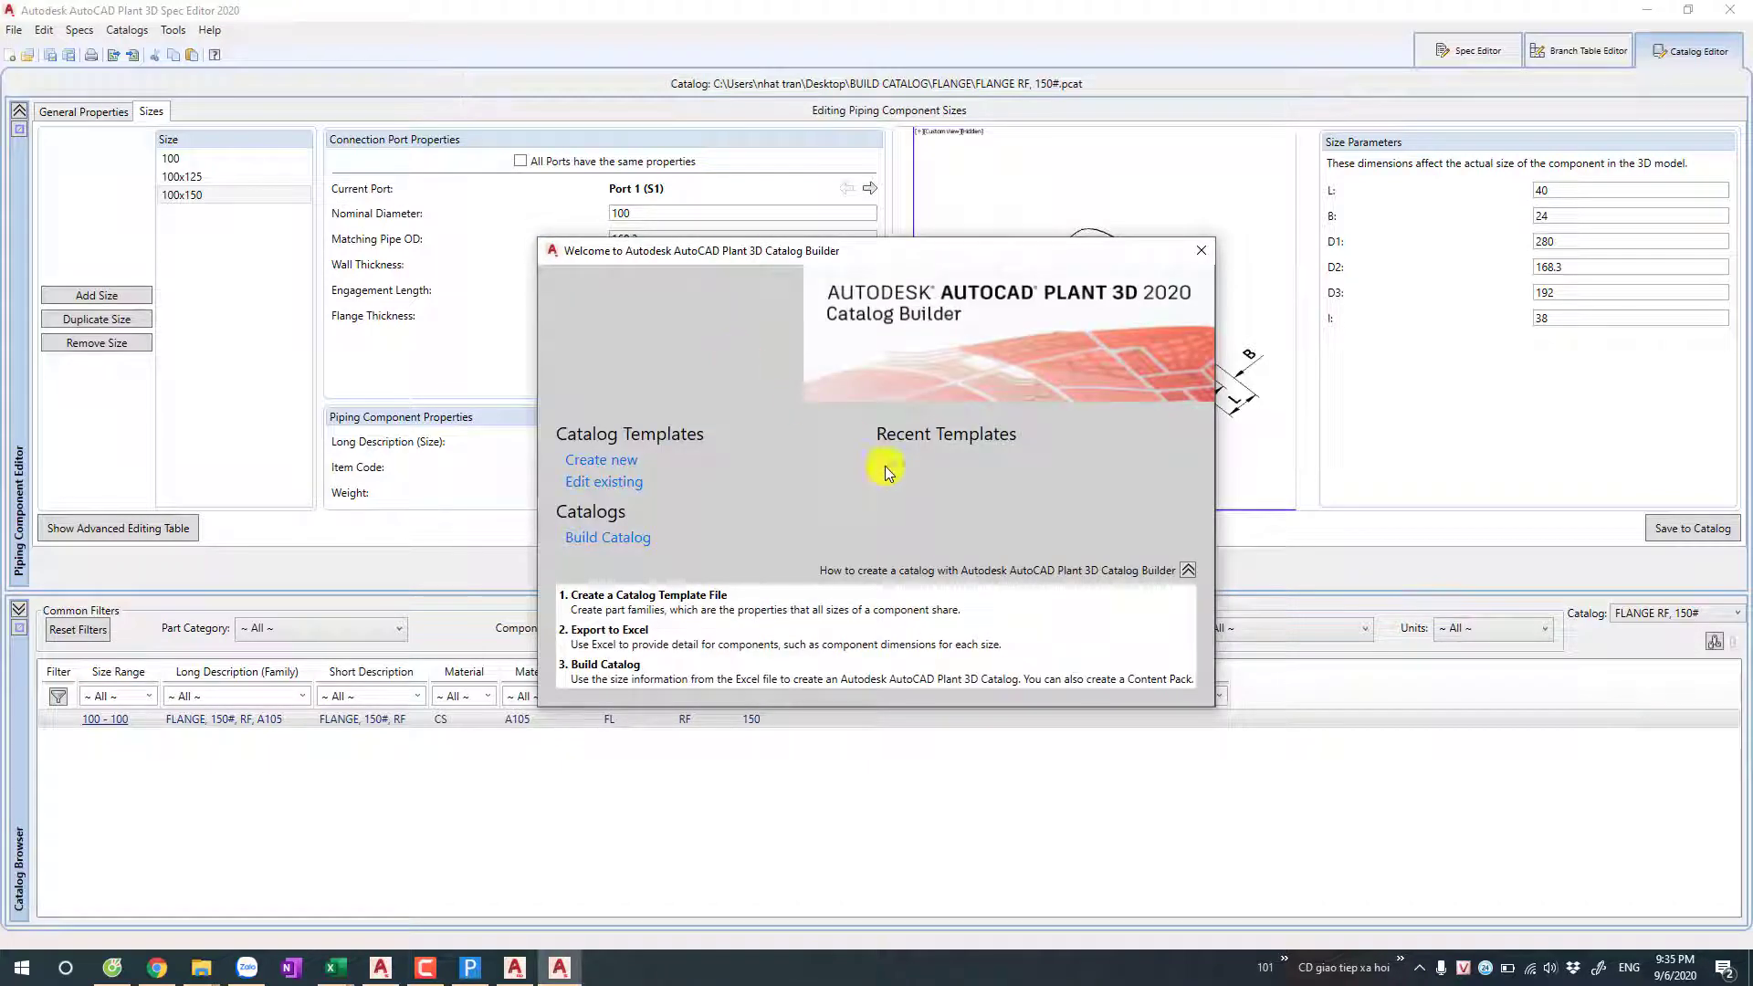
Step: Reload the FLANGE RF, 150# catalog and select its FLANGE component
left_click(1197, 258)
left_click(1655, 613)
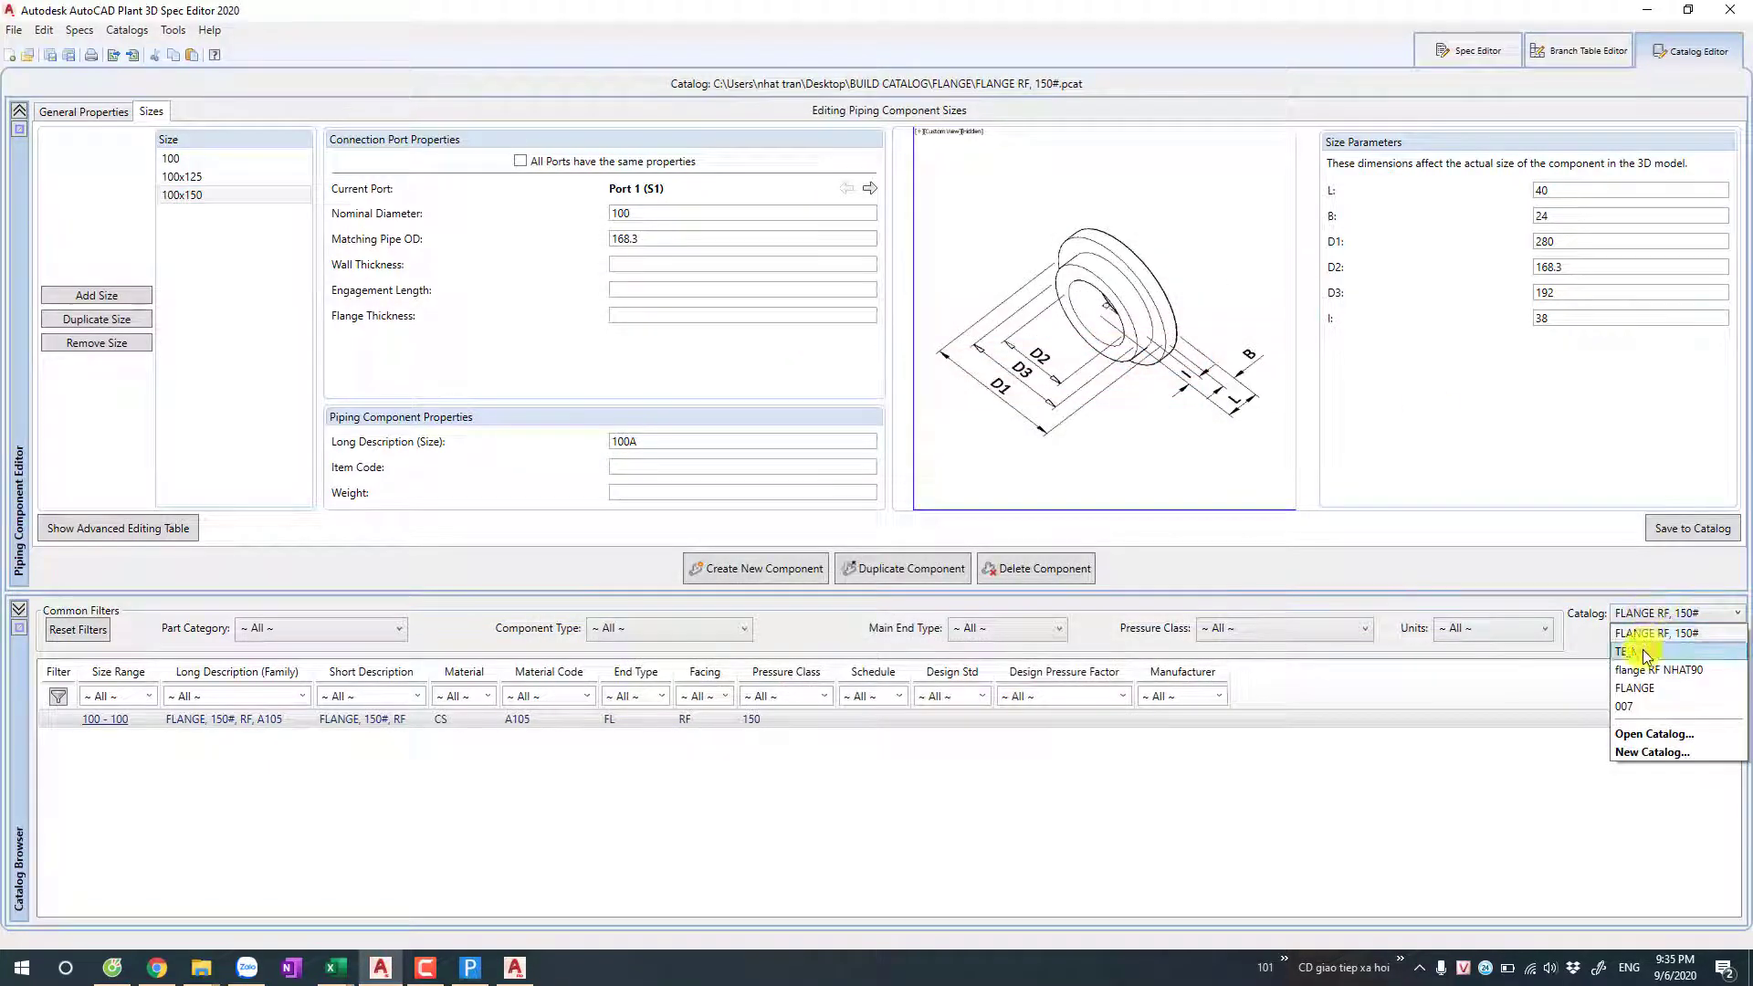
left_click(1633, 705)
left_click(1655, 613)
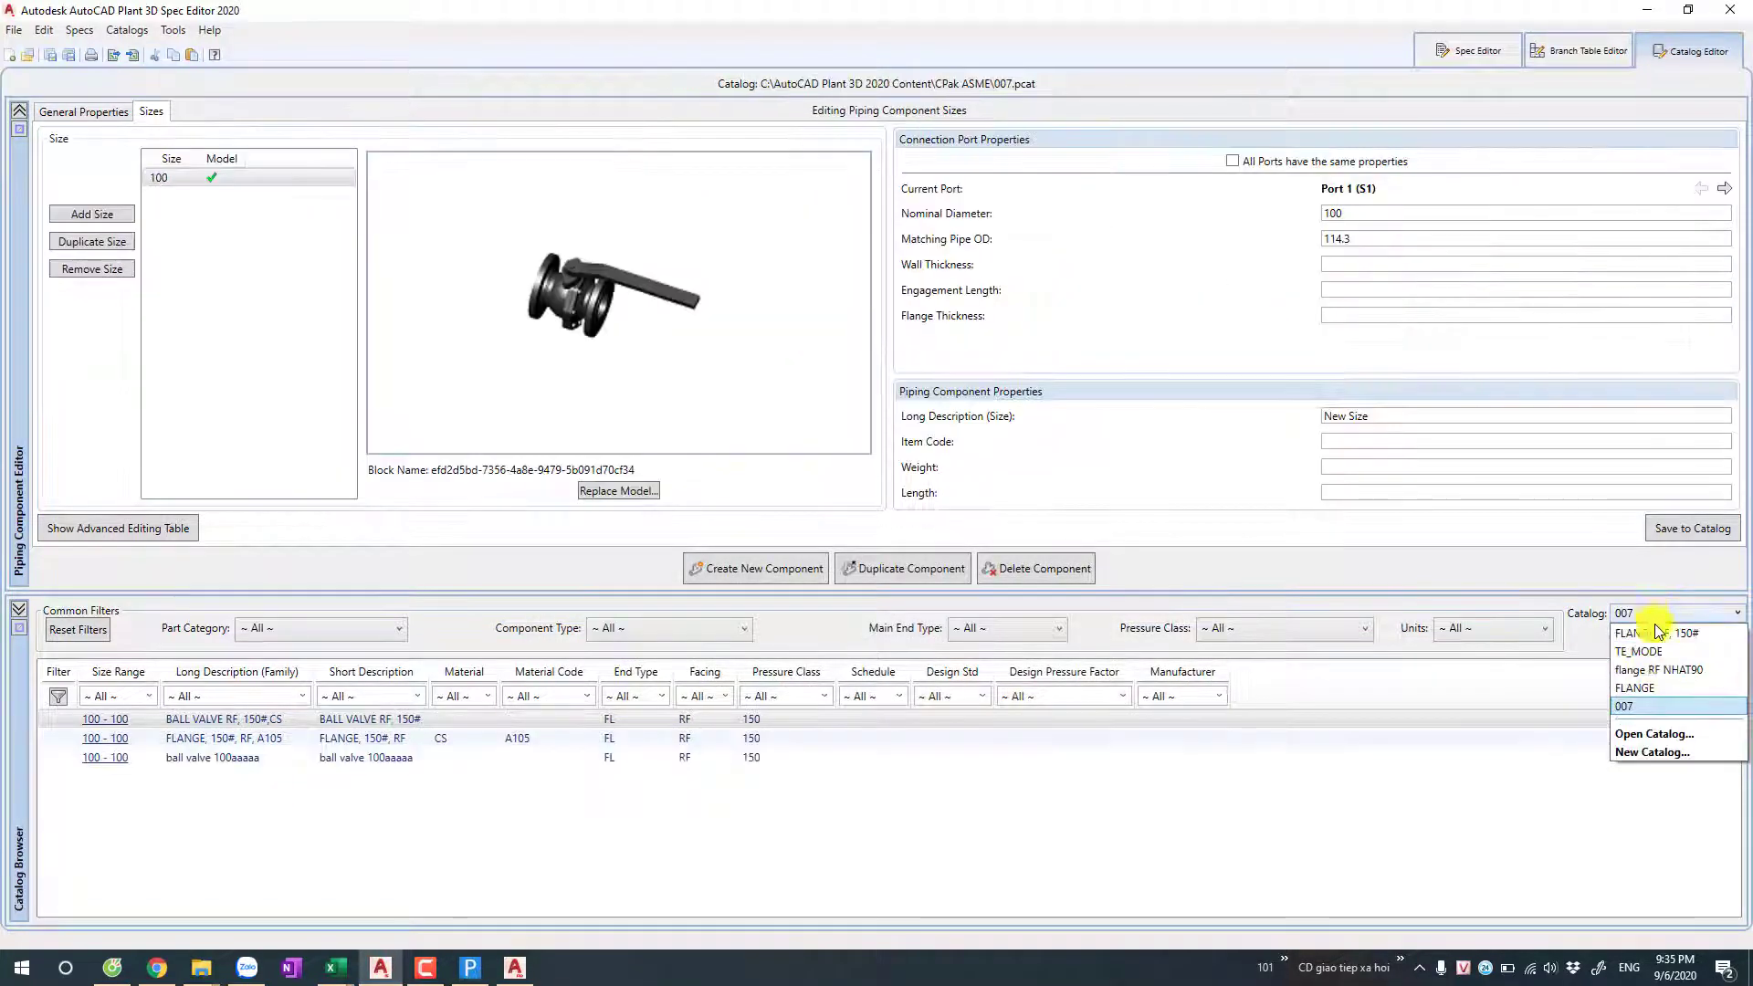
left_click(1674, 634)
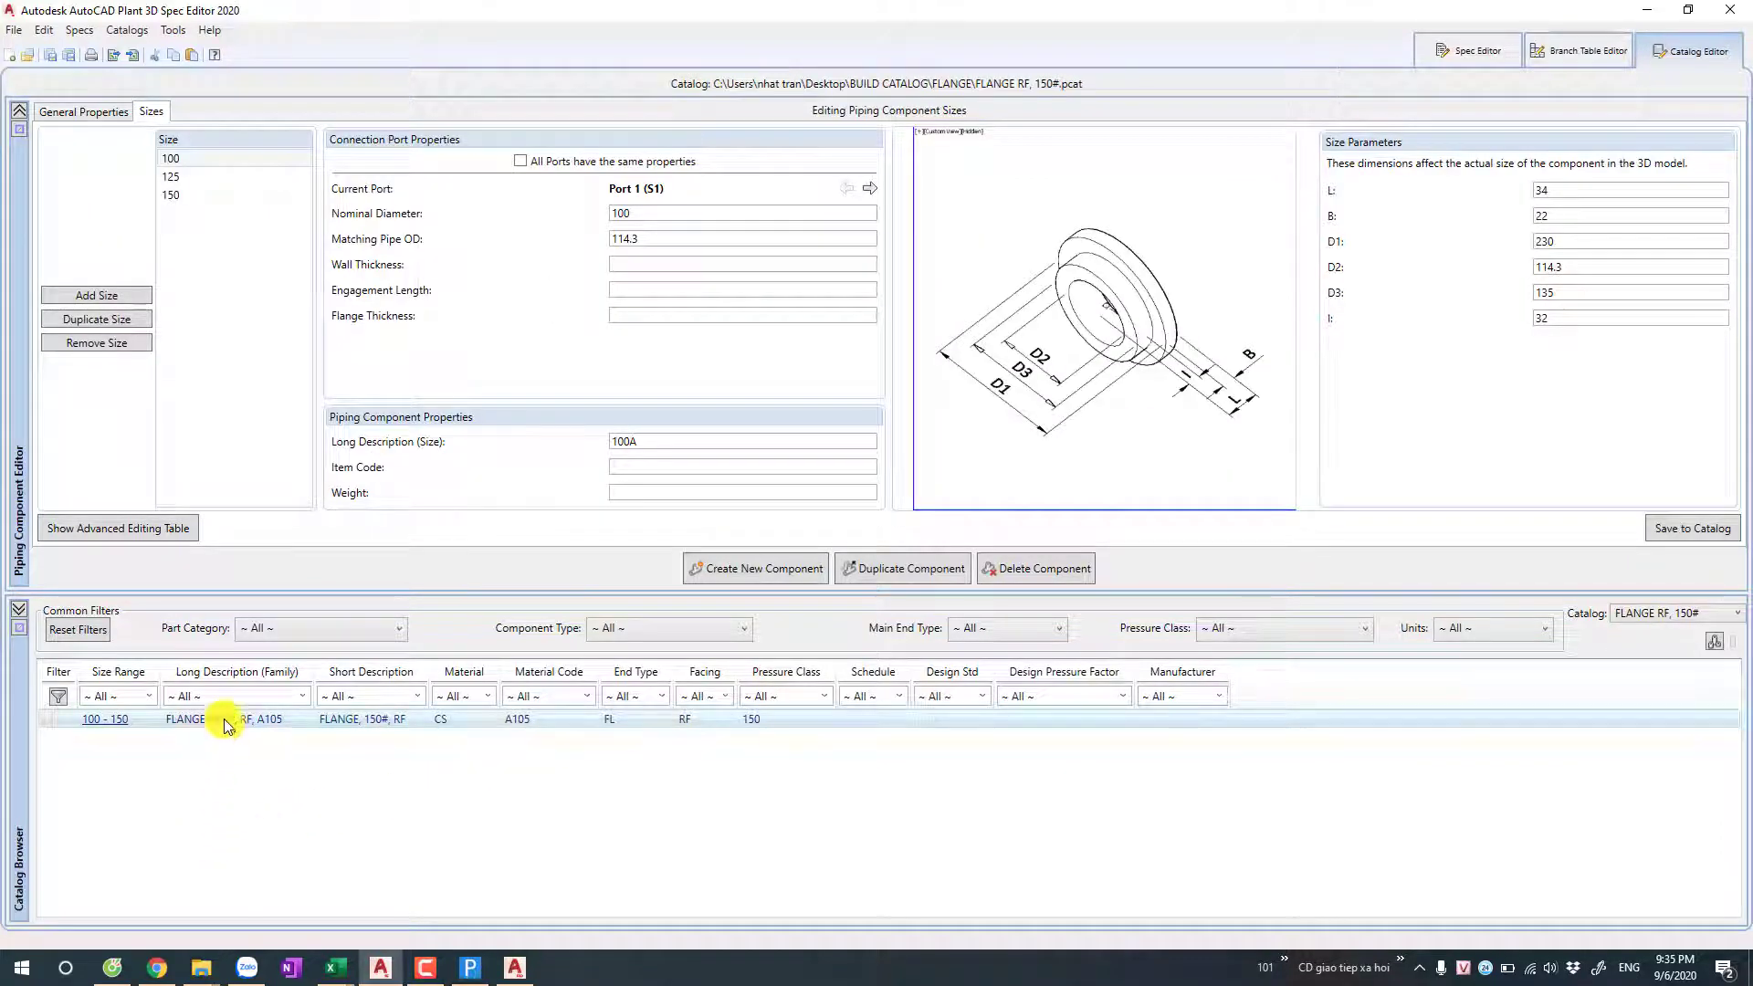
left_click(224, 721)
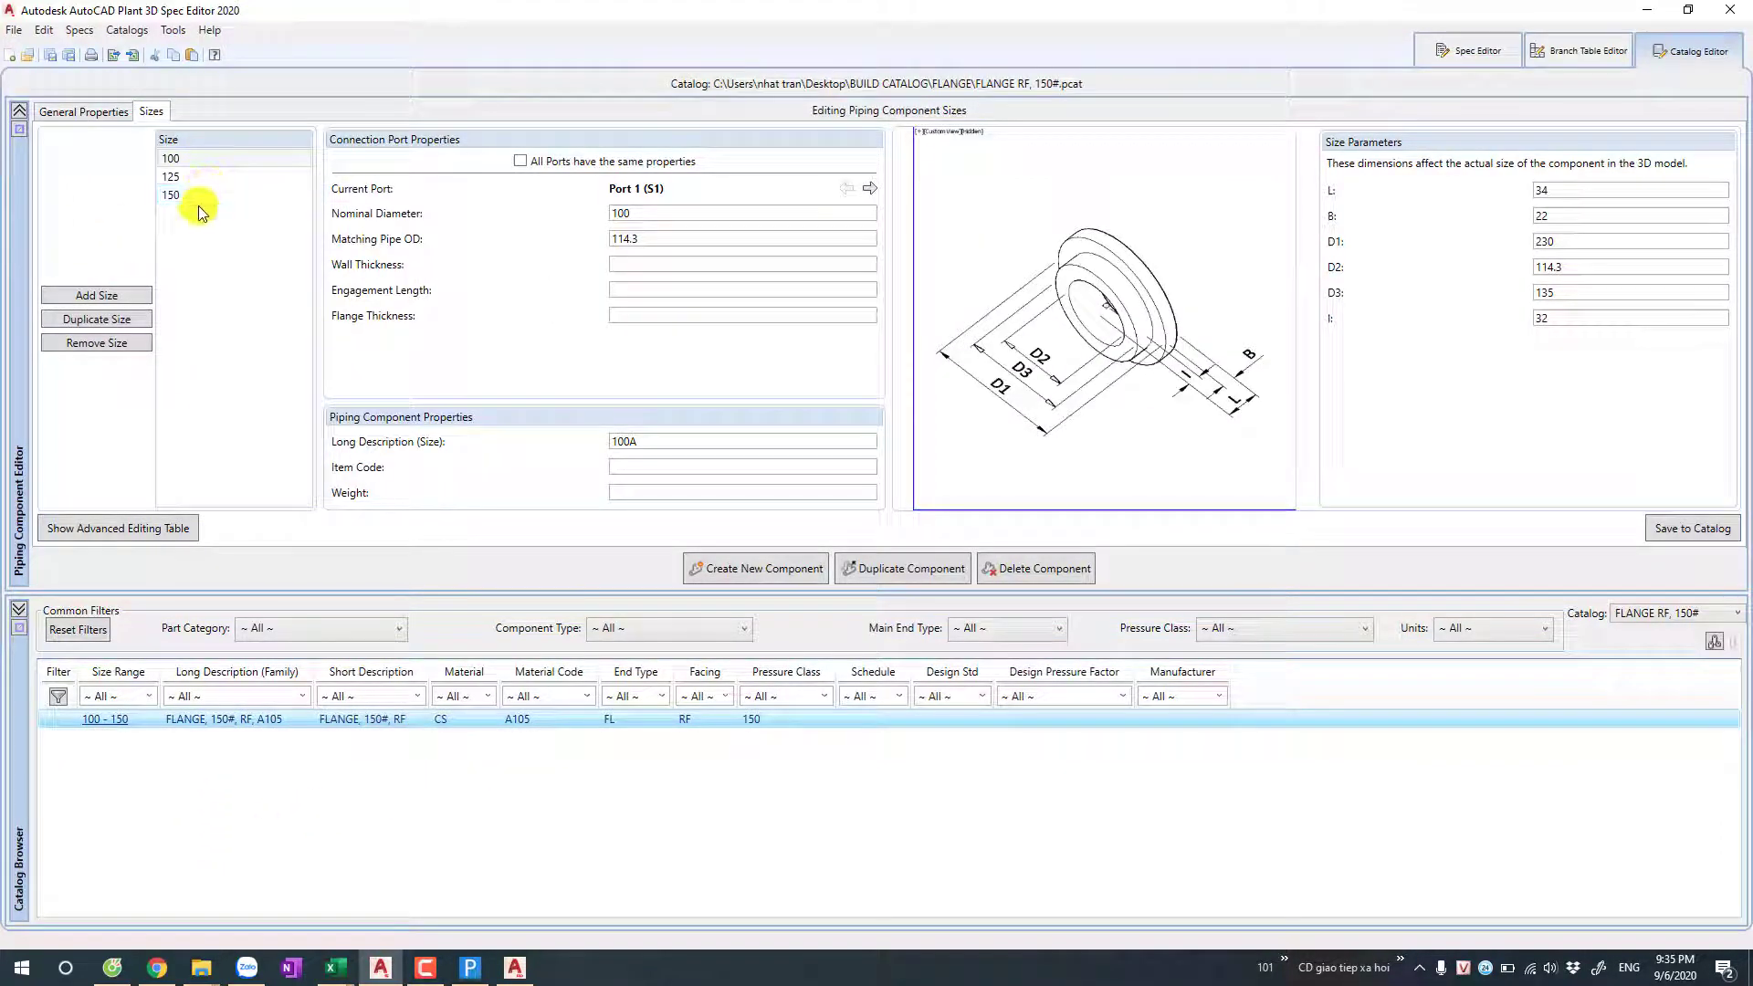
Step: Add the FLANGE, 150#, RF, A105 component to spec n9.pspx
right_click(321, 728)
left_click(382, 894)
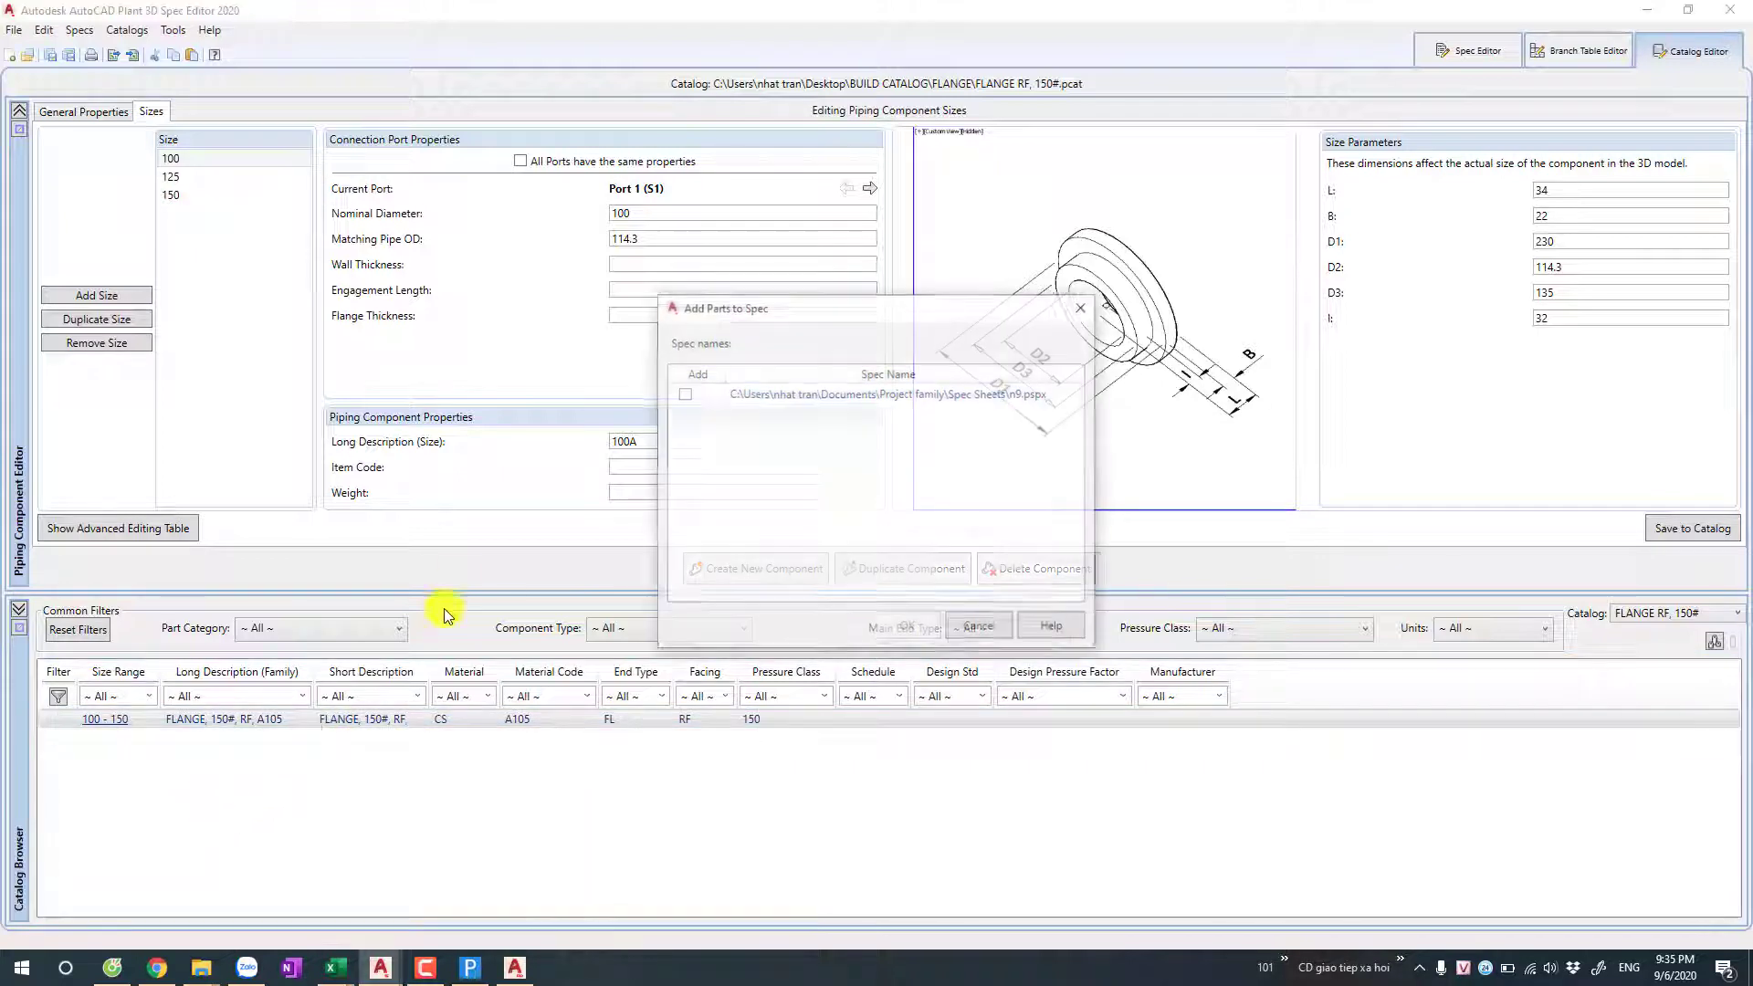
left_click(683, 394)
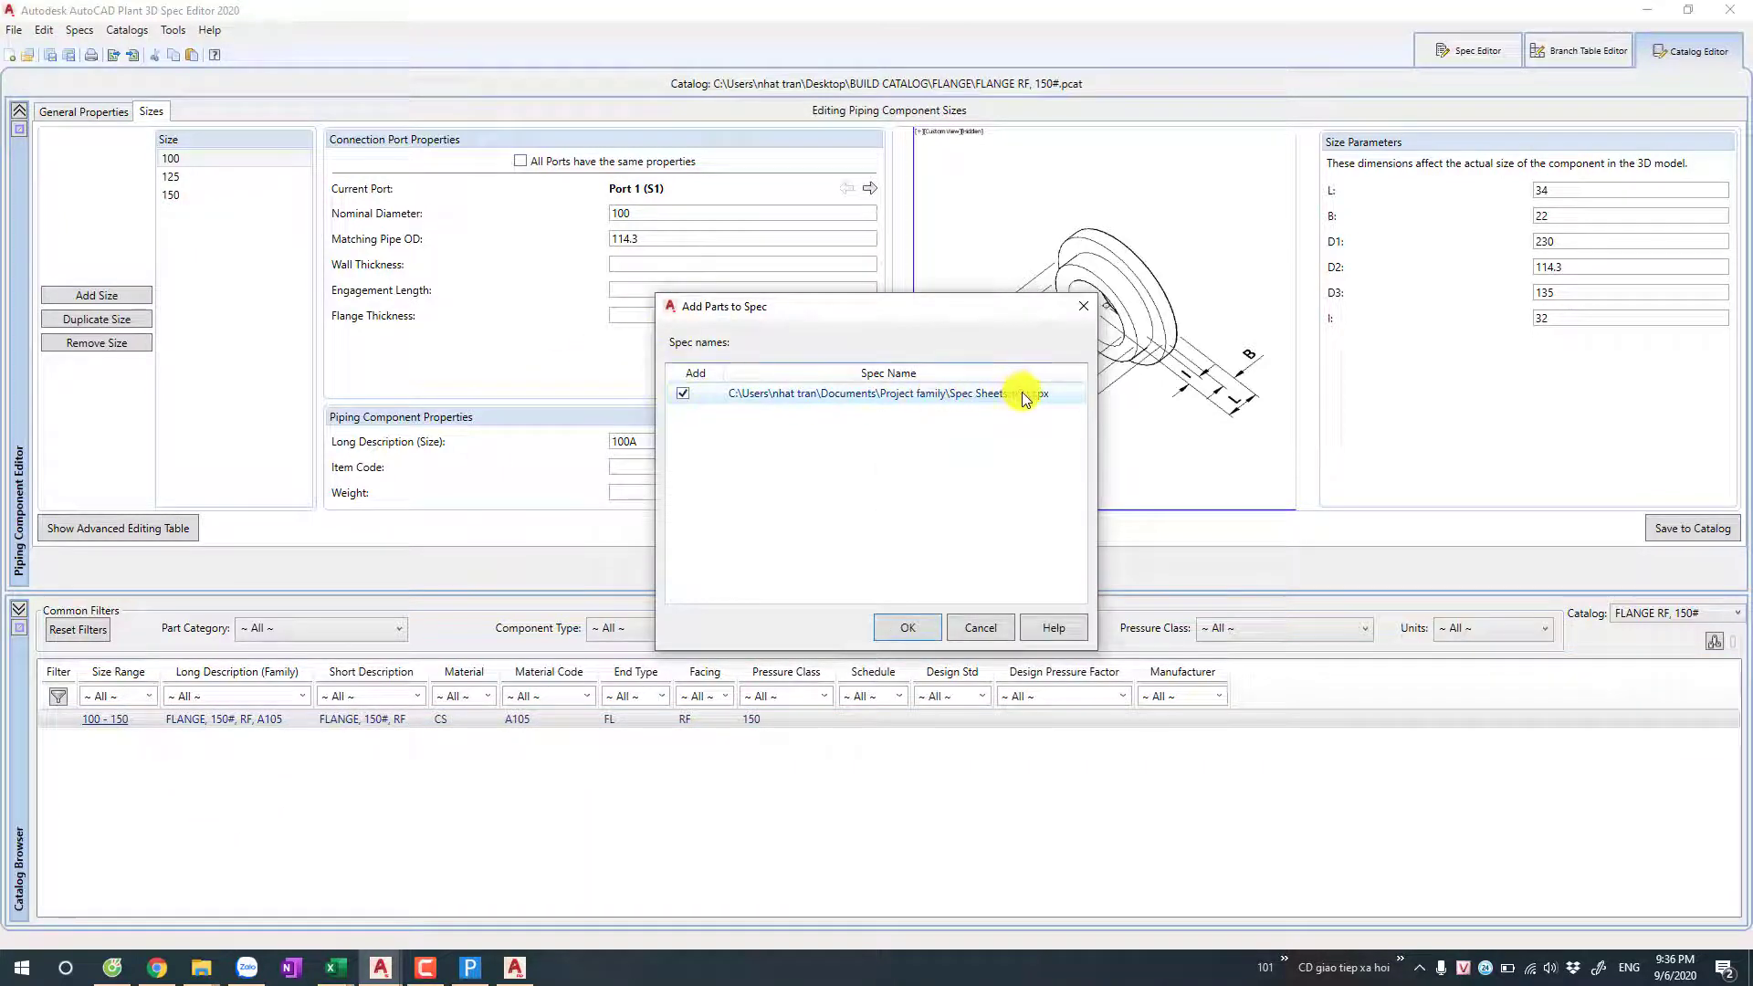
left_click(904, 627)
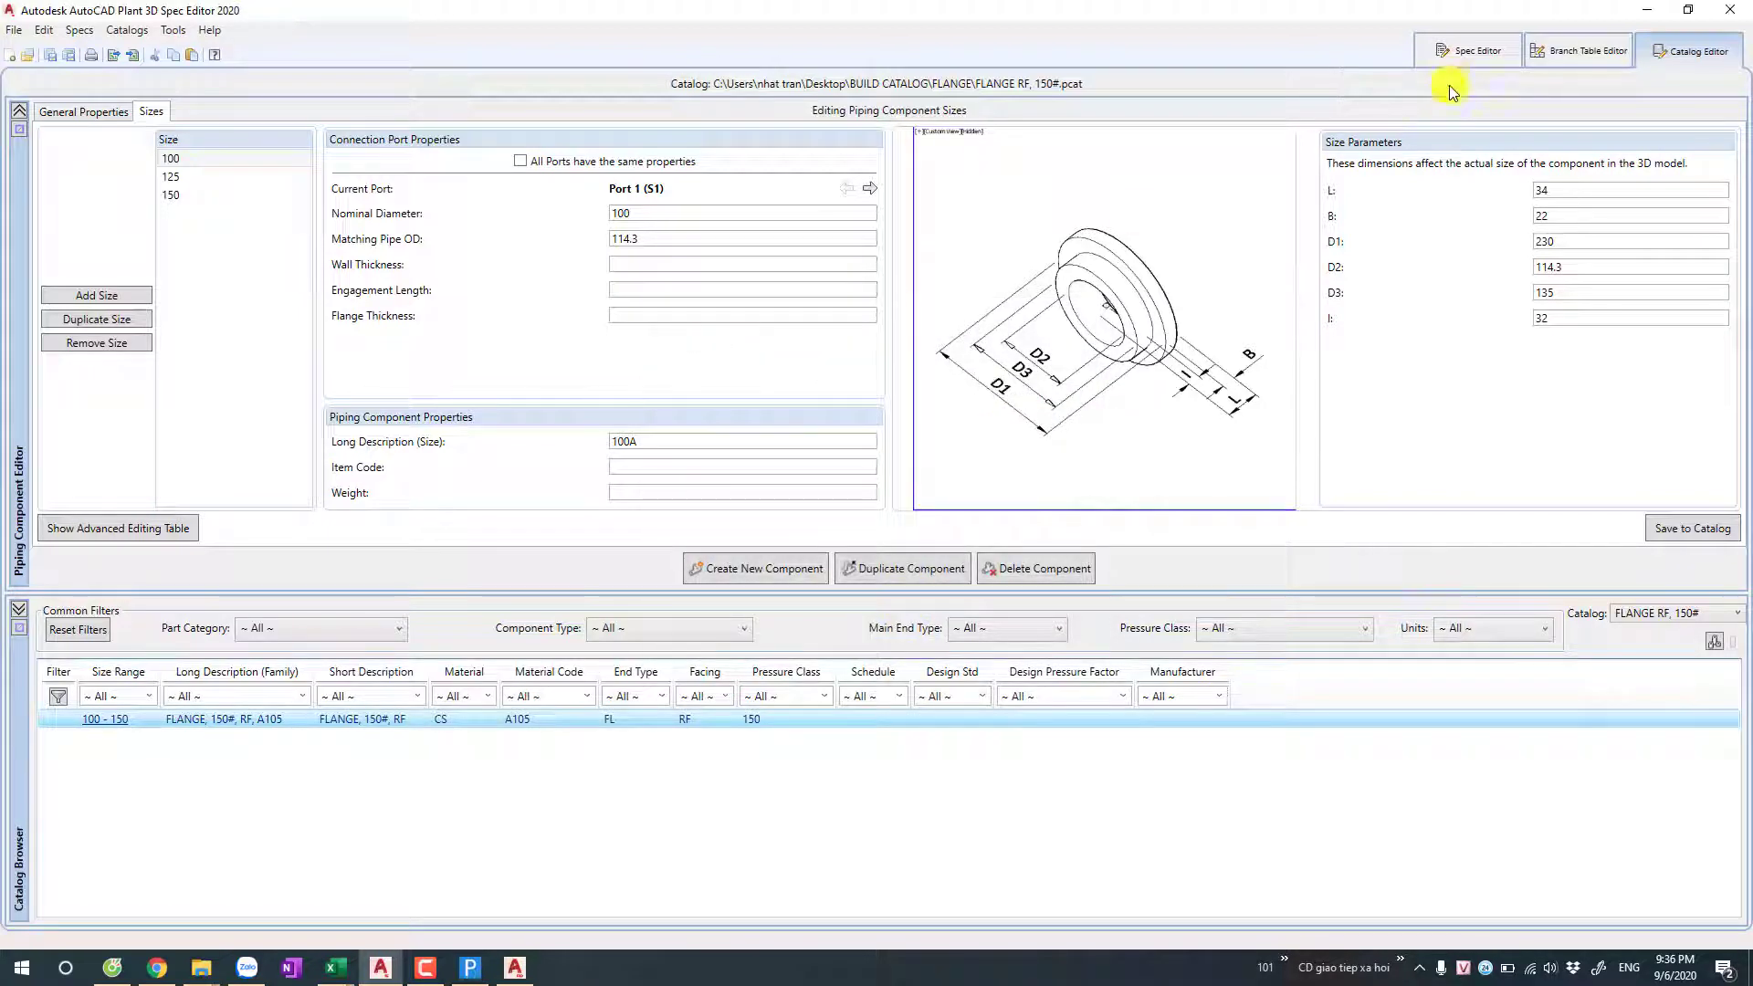
Step: Remove the old 100 to 100 FLANGE row from spec n9, save, and minimize Spec Editor
left_click(1453, 57)
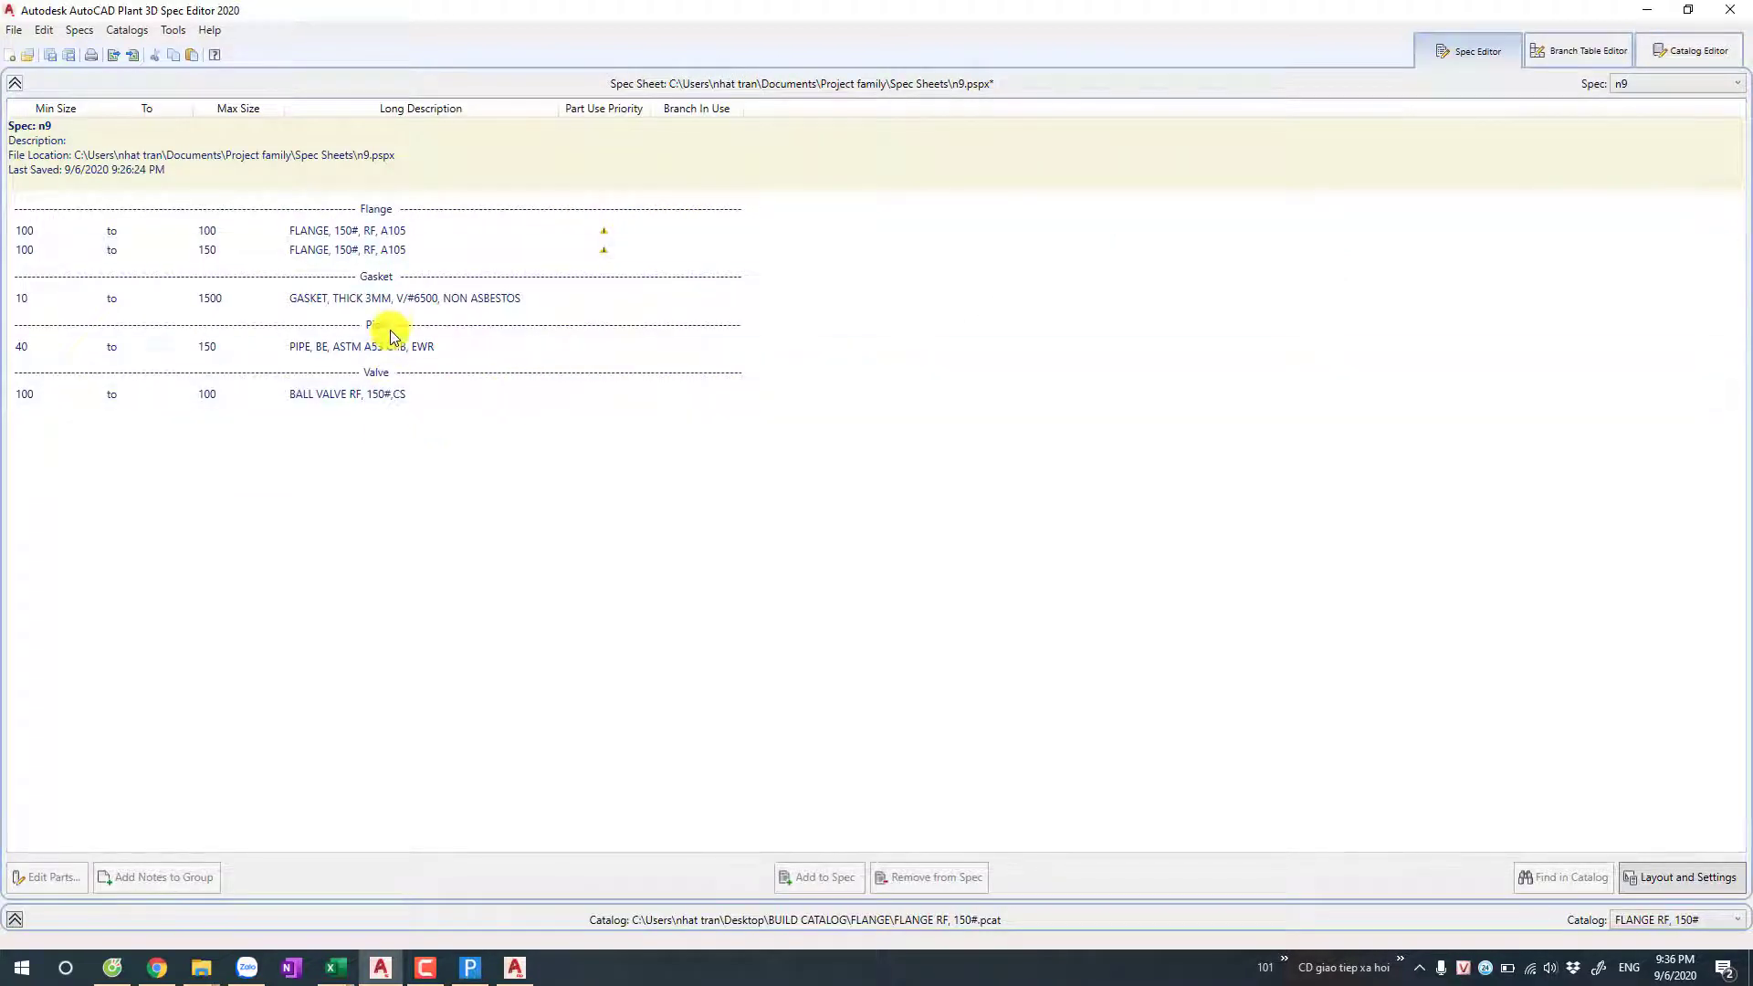
left_click(199, 233)
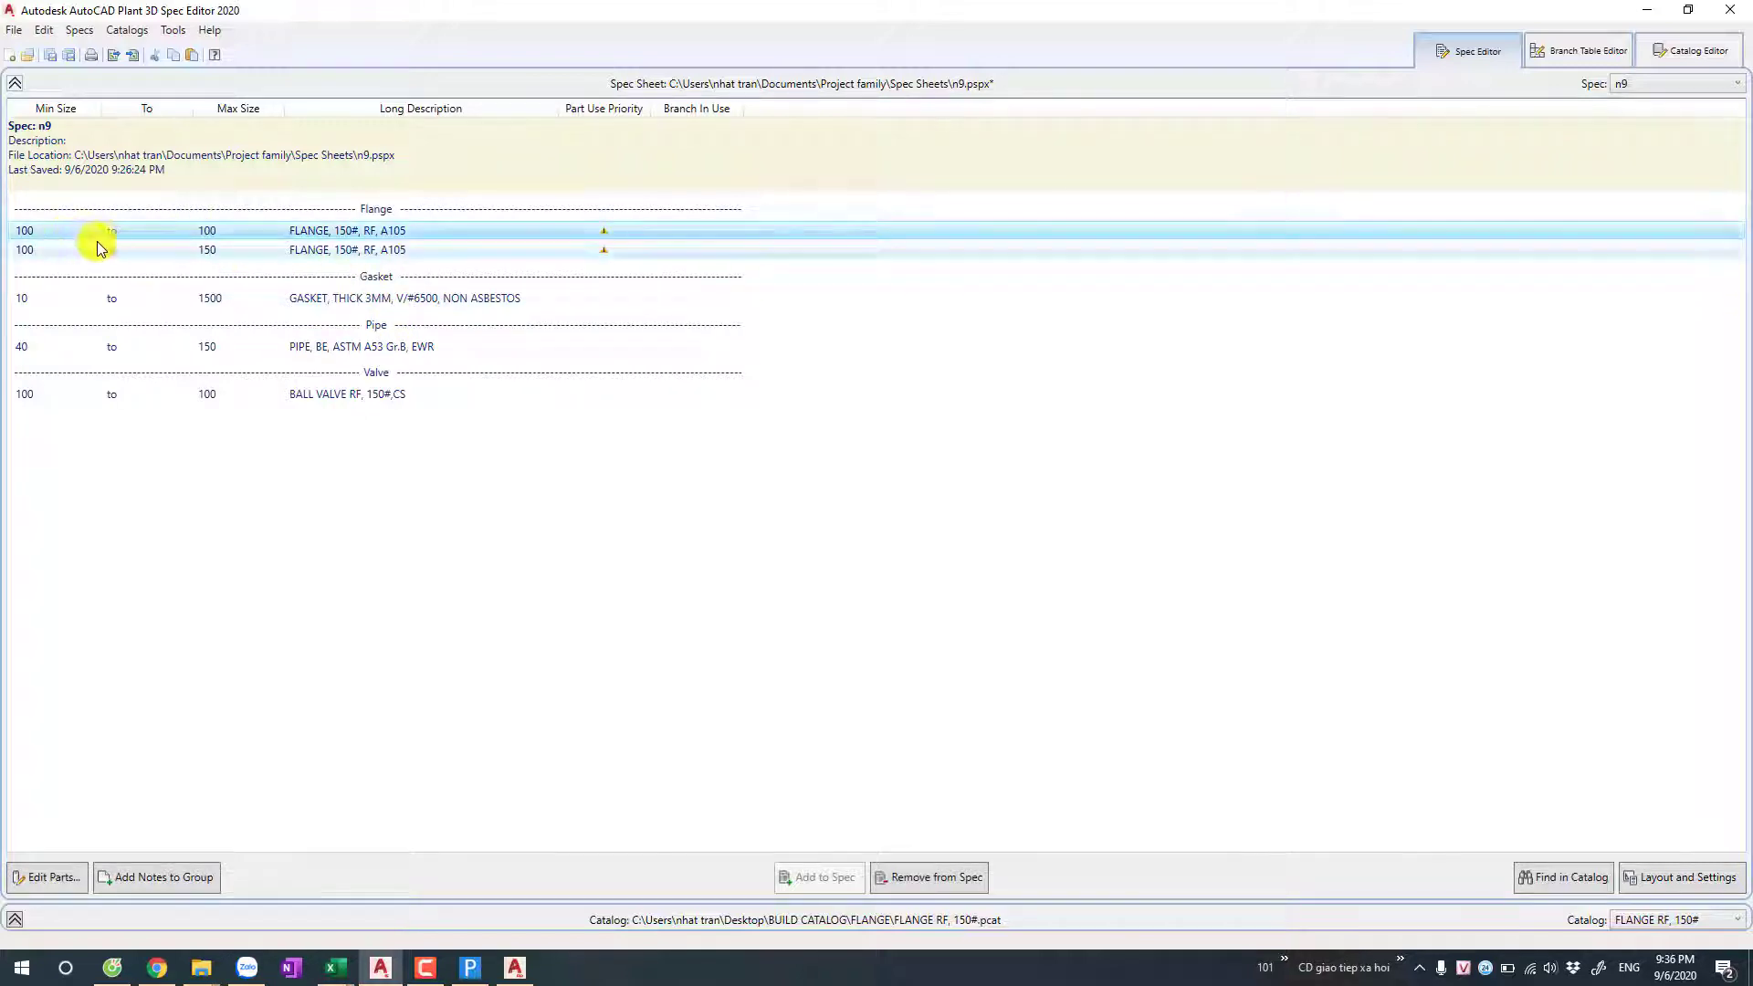
left_click(914, 877)
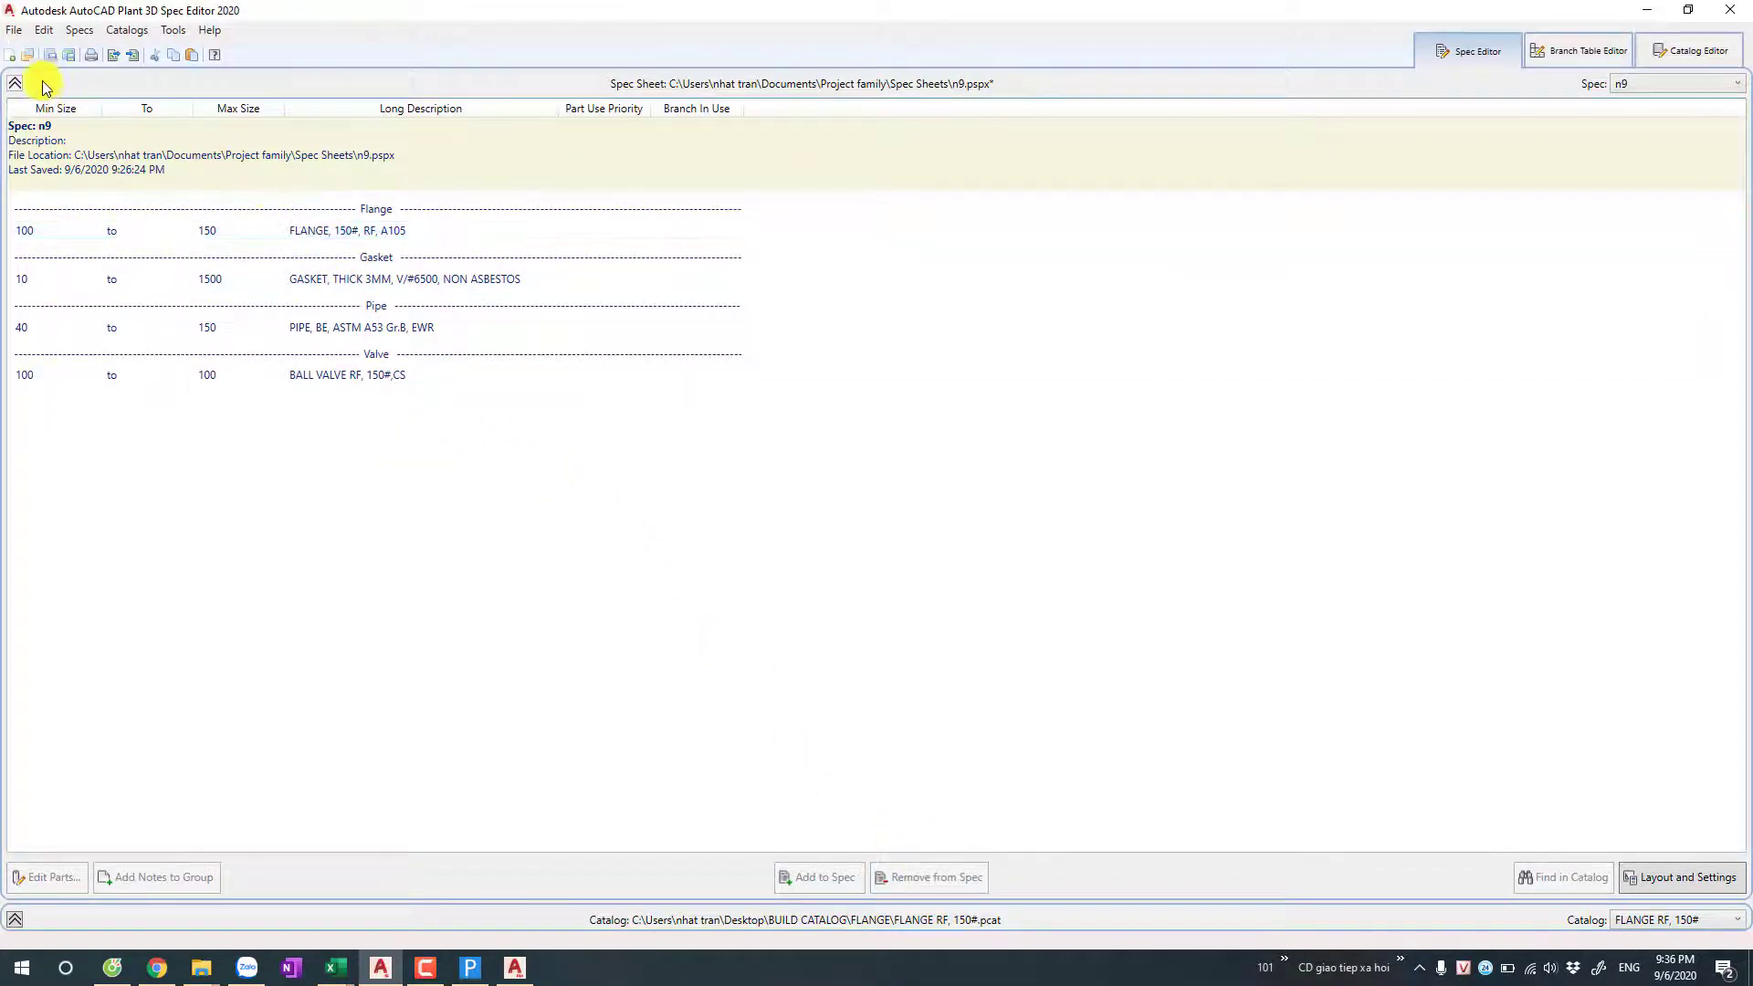
left_click(51, 55)
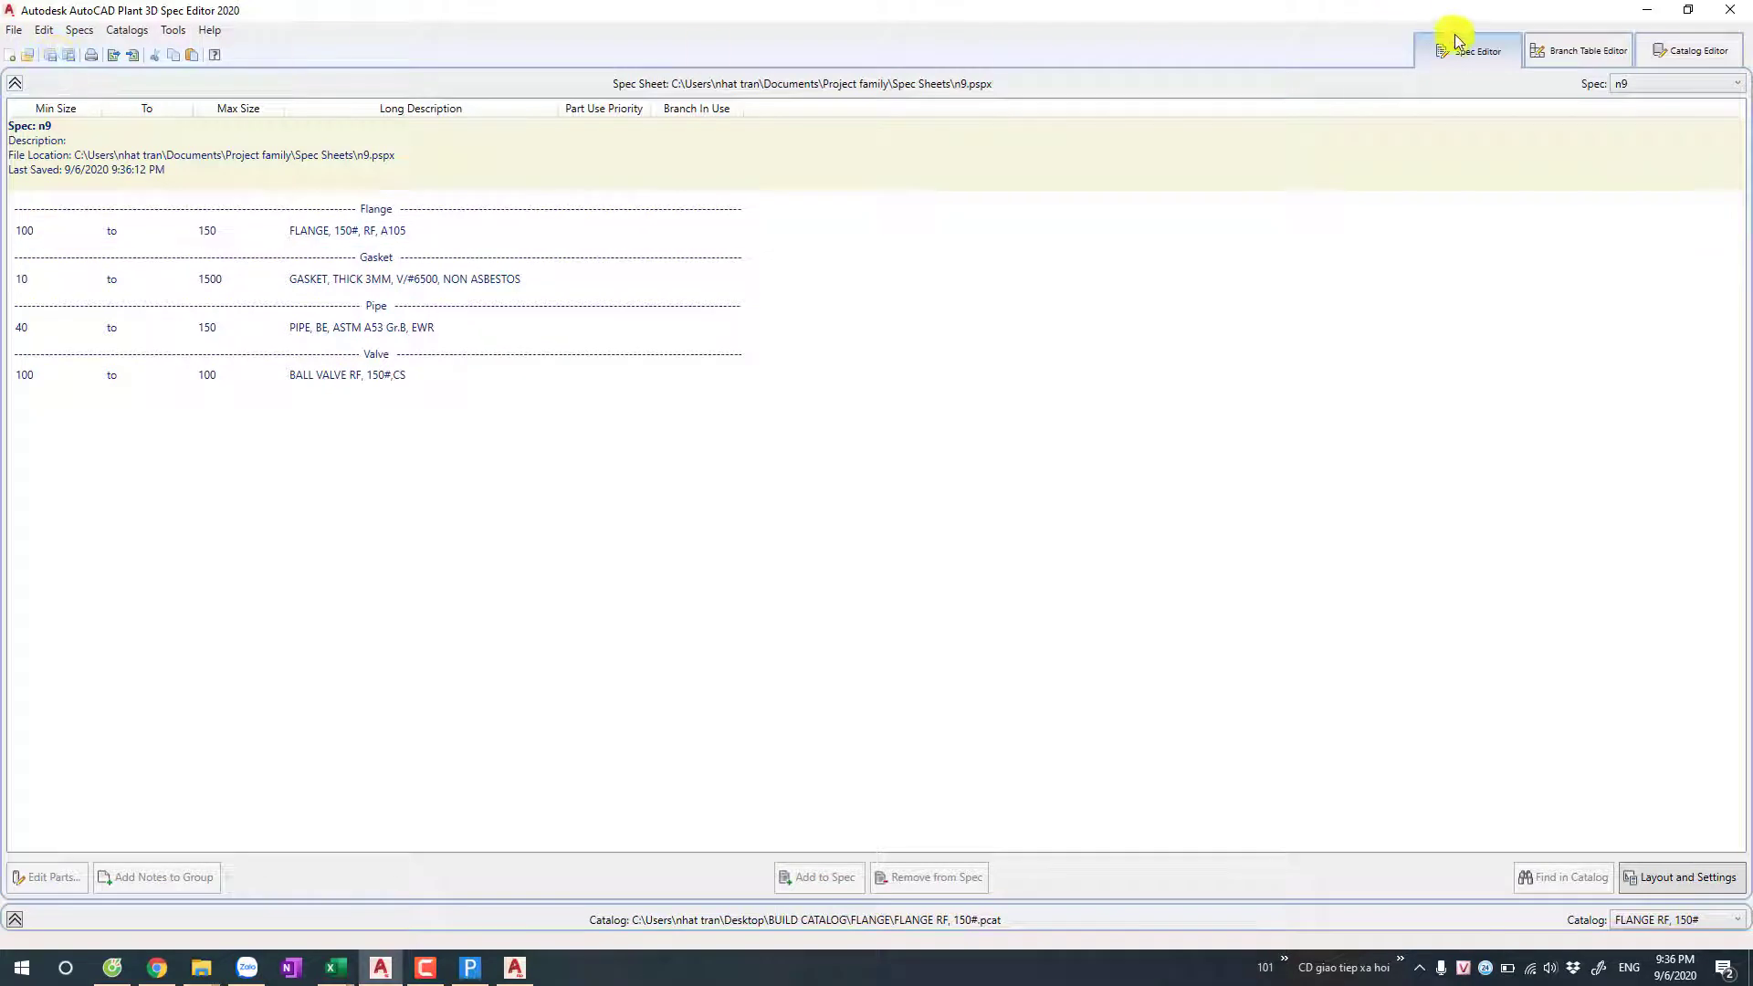
left_click(1646, 13)
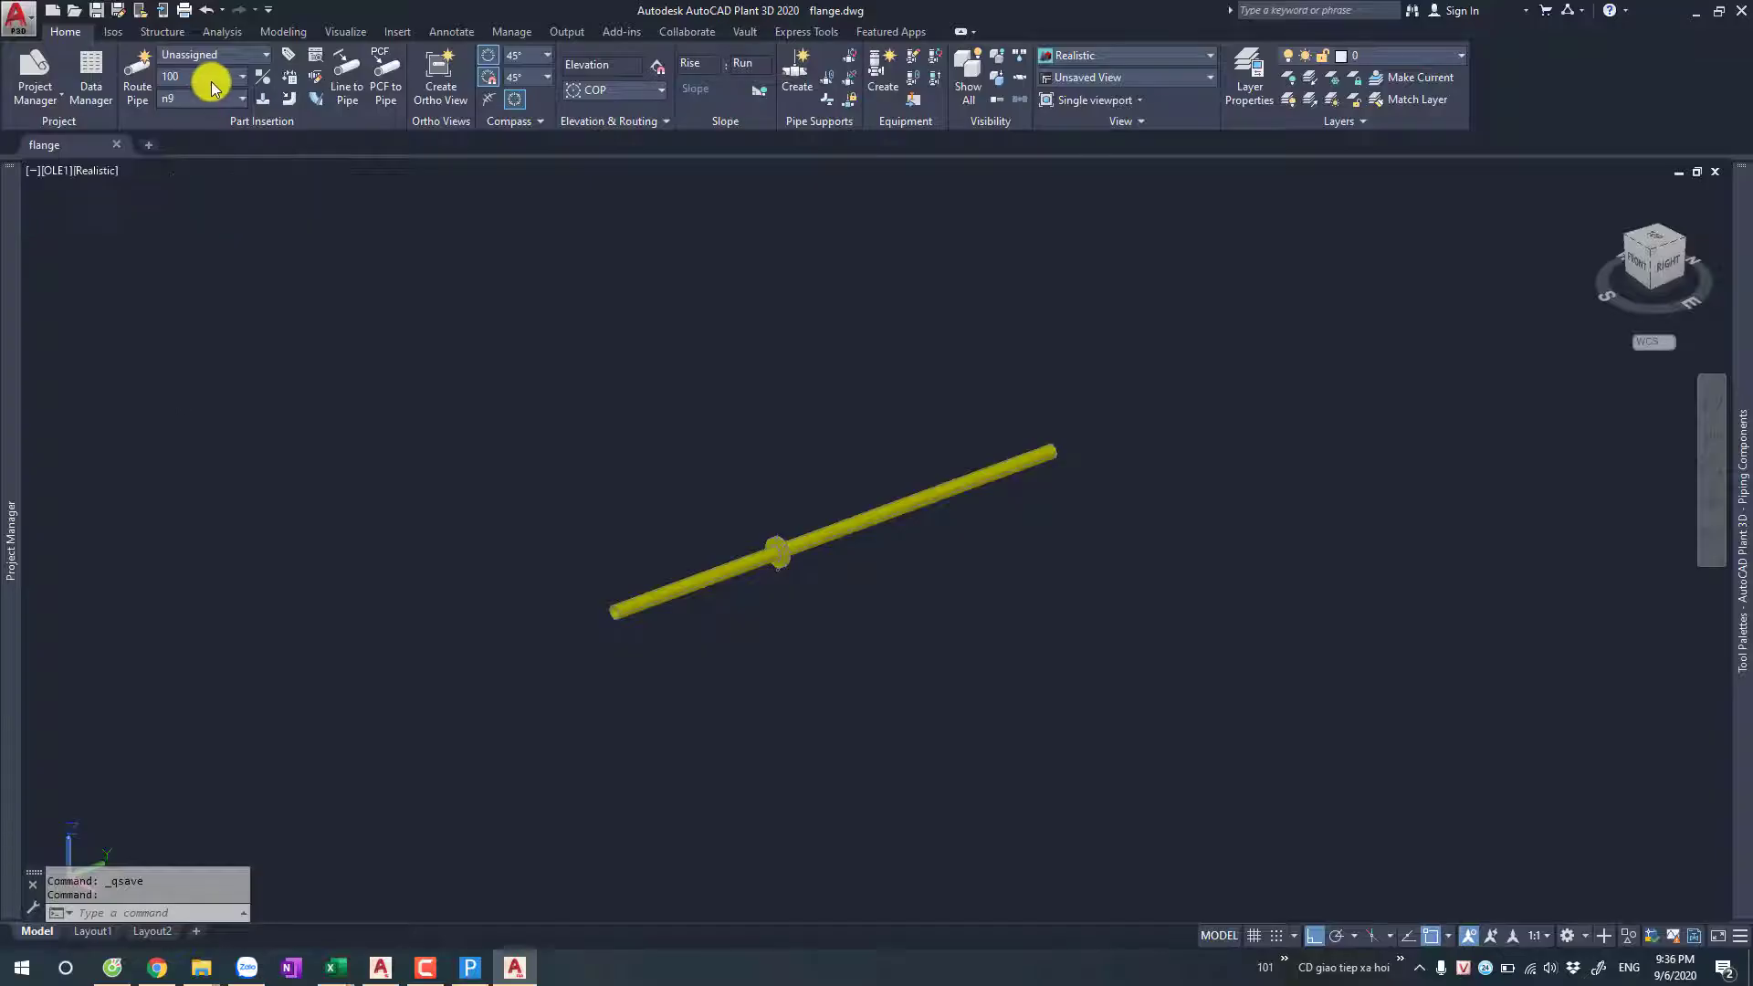
Step: Route a size 125 n9 pipe beside the existing run between two points
left_click(206, 80)
left_click(210, 212)
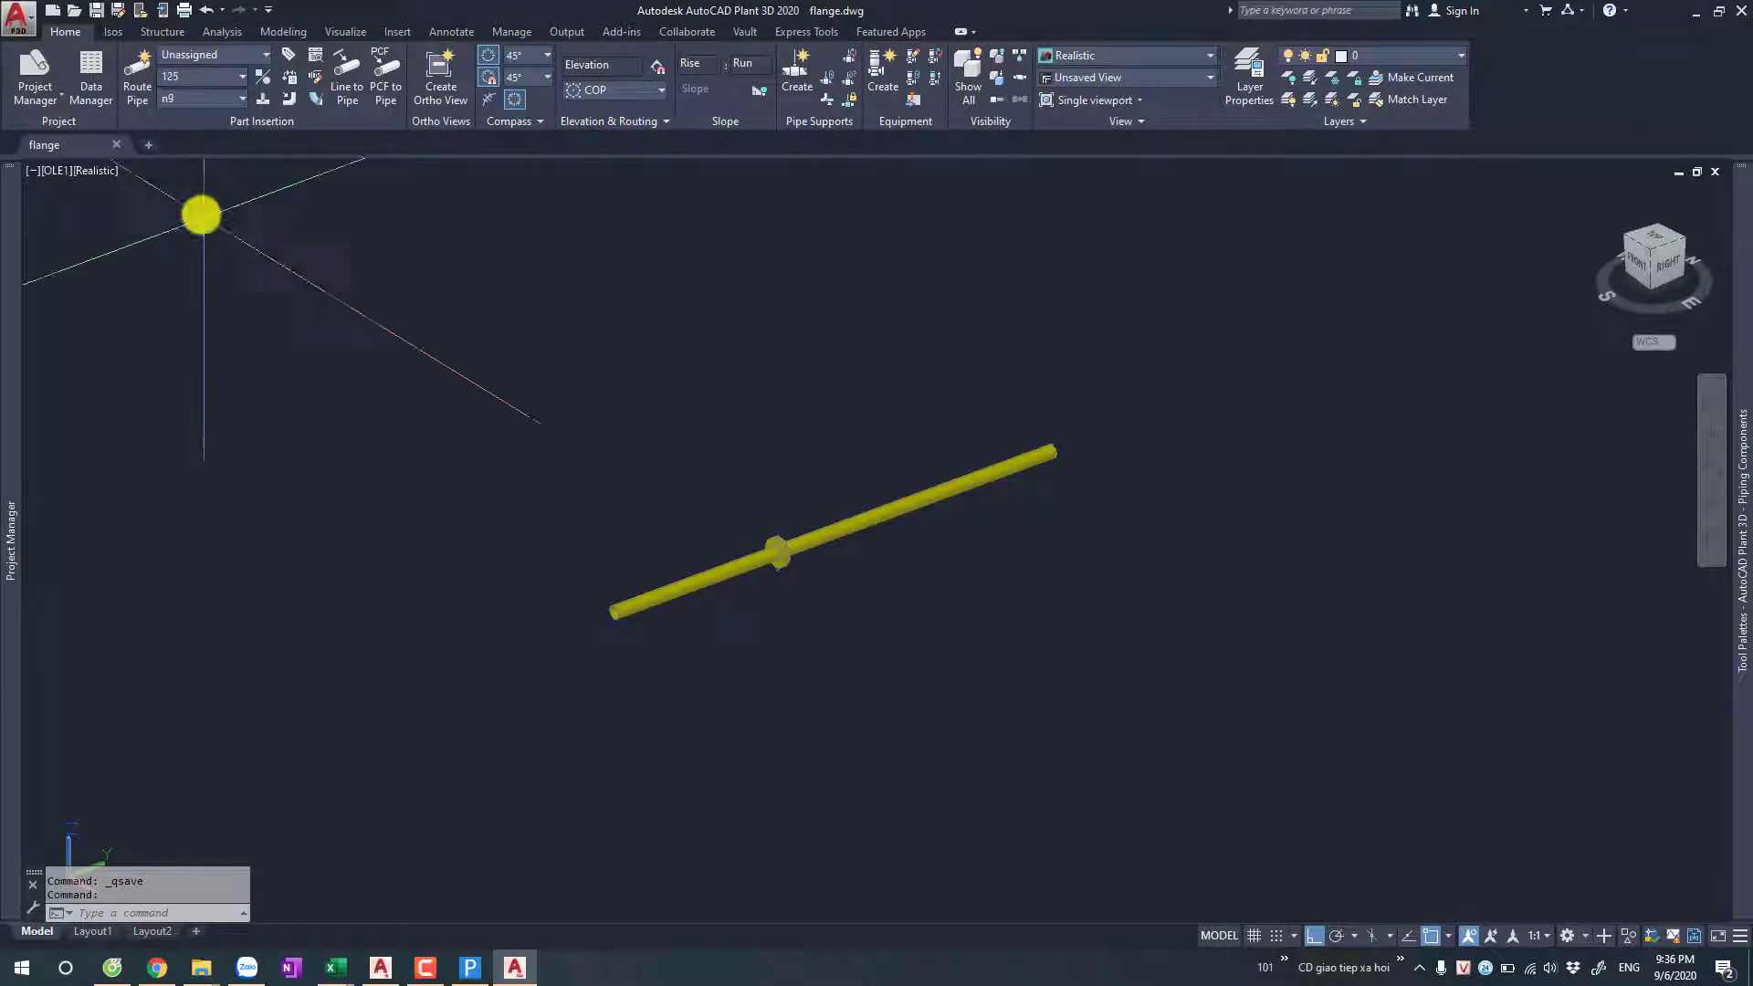
left_click(137, 69)
left_click(673, 676)
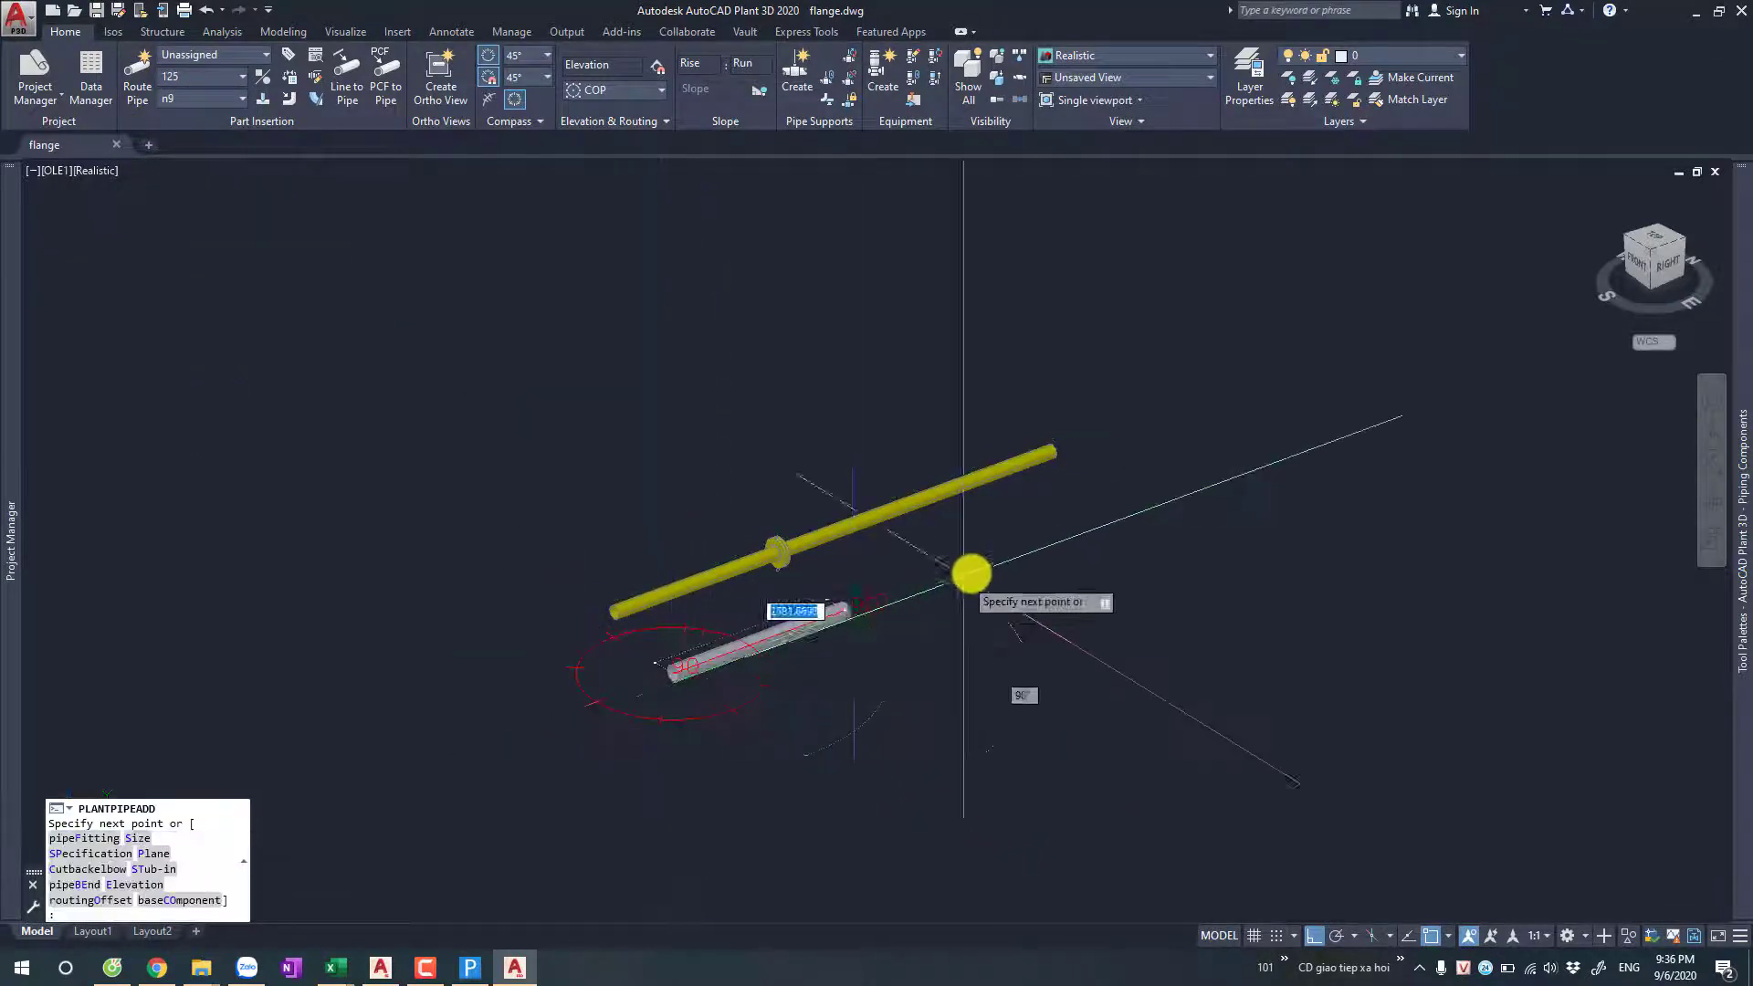
left_click(1000, 551)
key("Escape")
key("Escape")
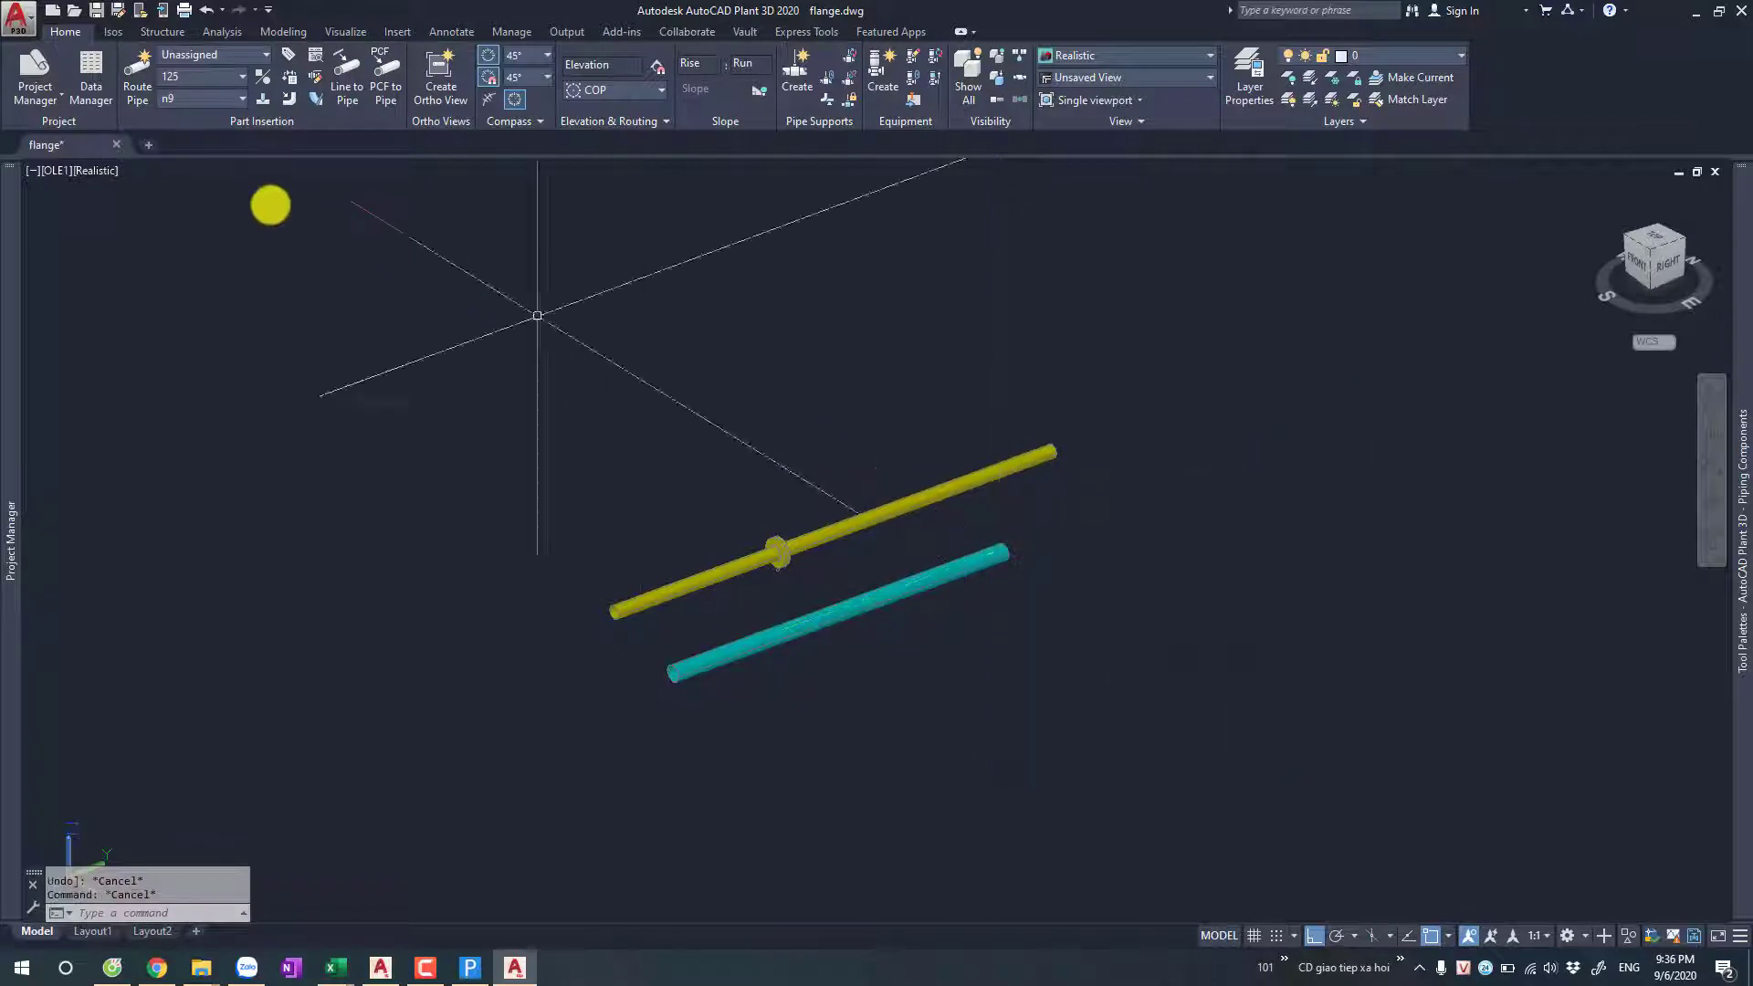
Step: Route a third n9 pipe at size 150 between two points
left_click(176, 80)
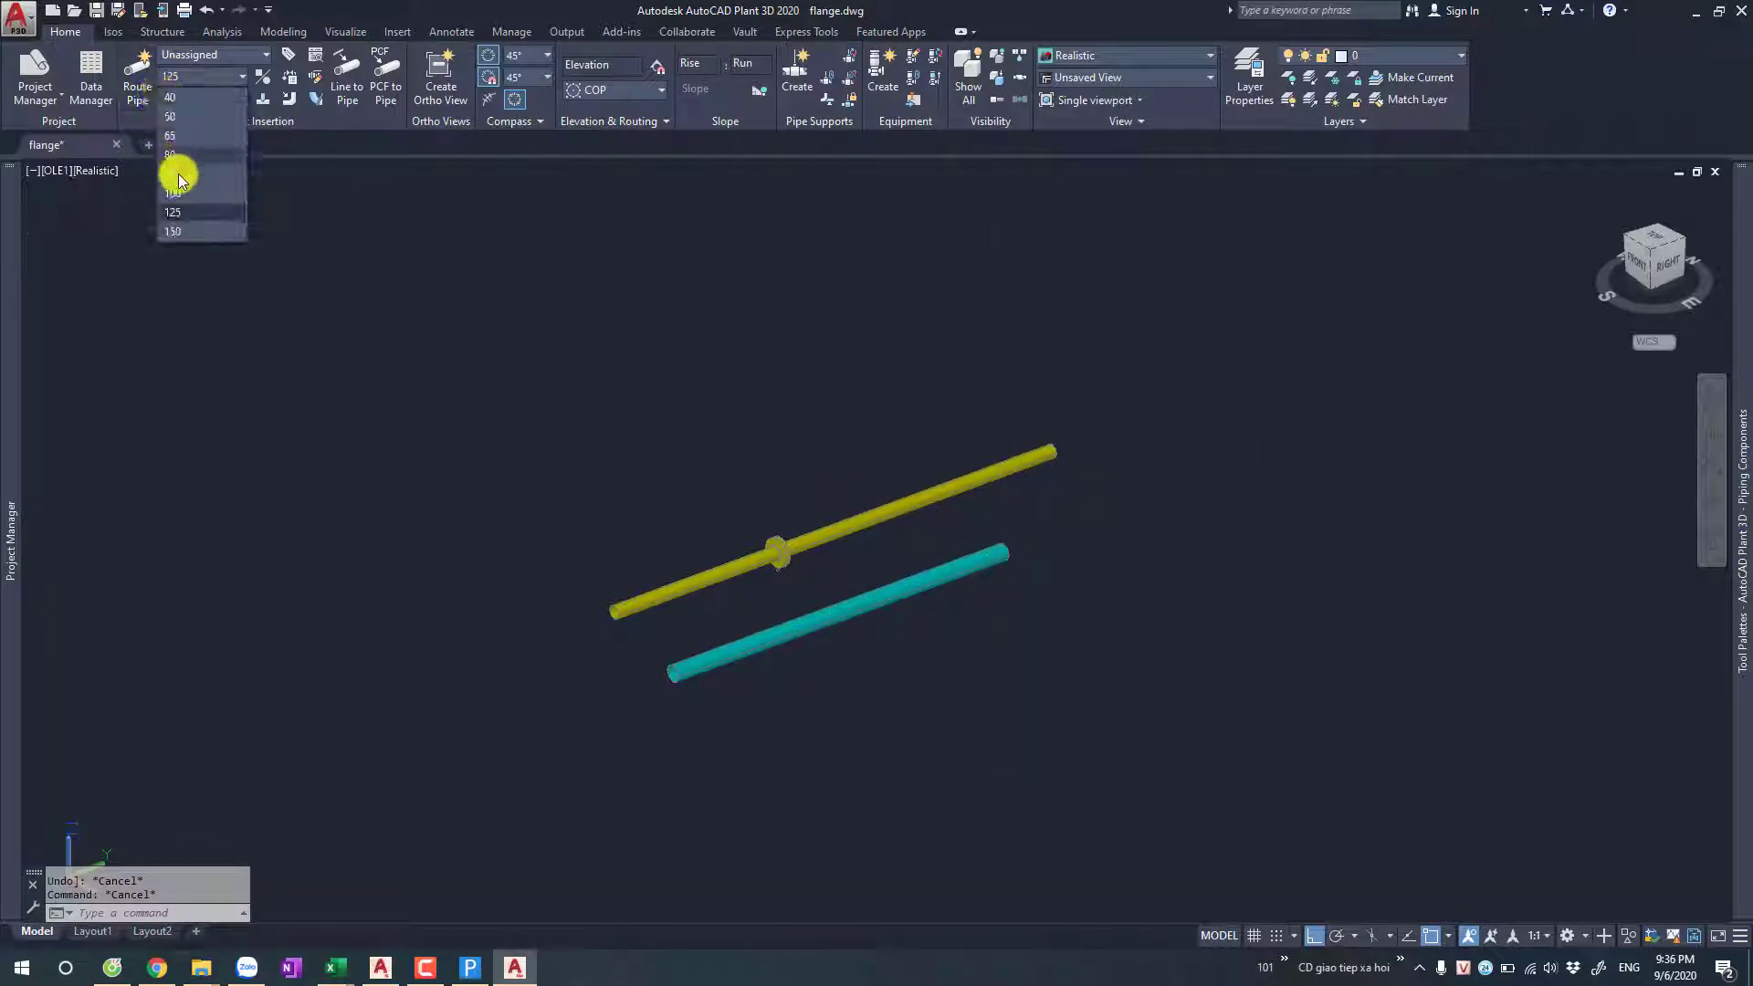
left_click(190, 230)
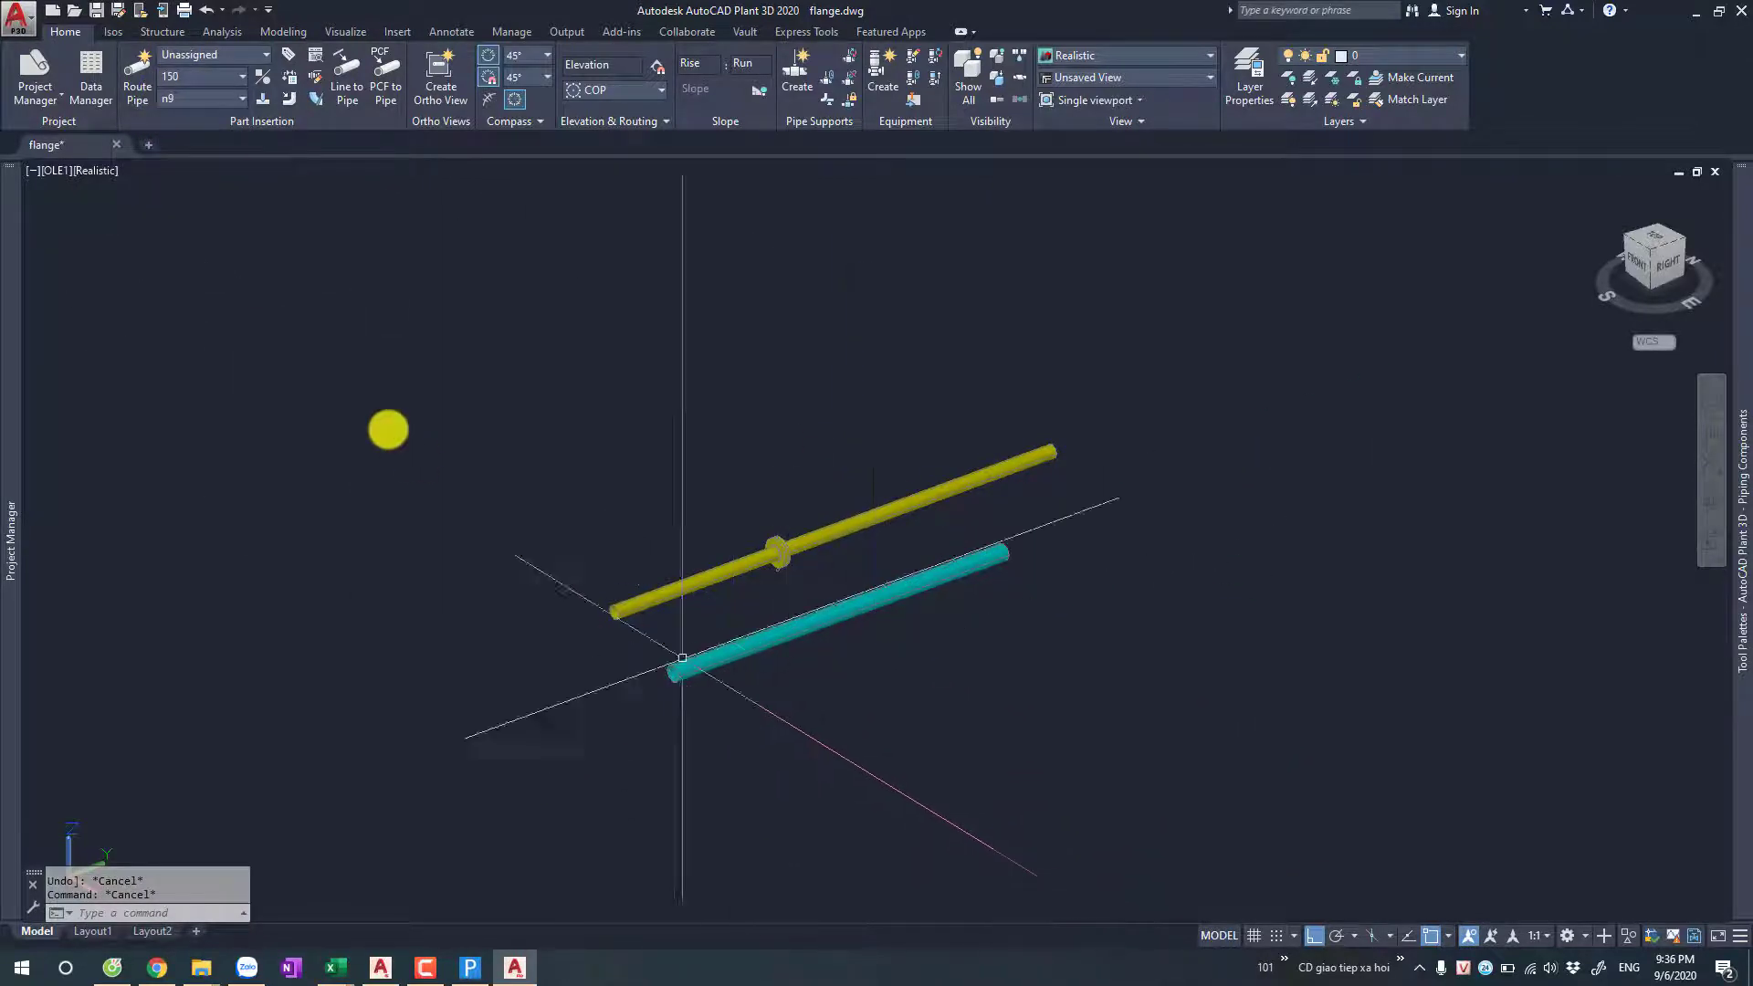
left_click(137, 73)
left_click(709, 710)
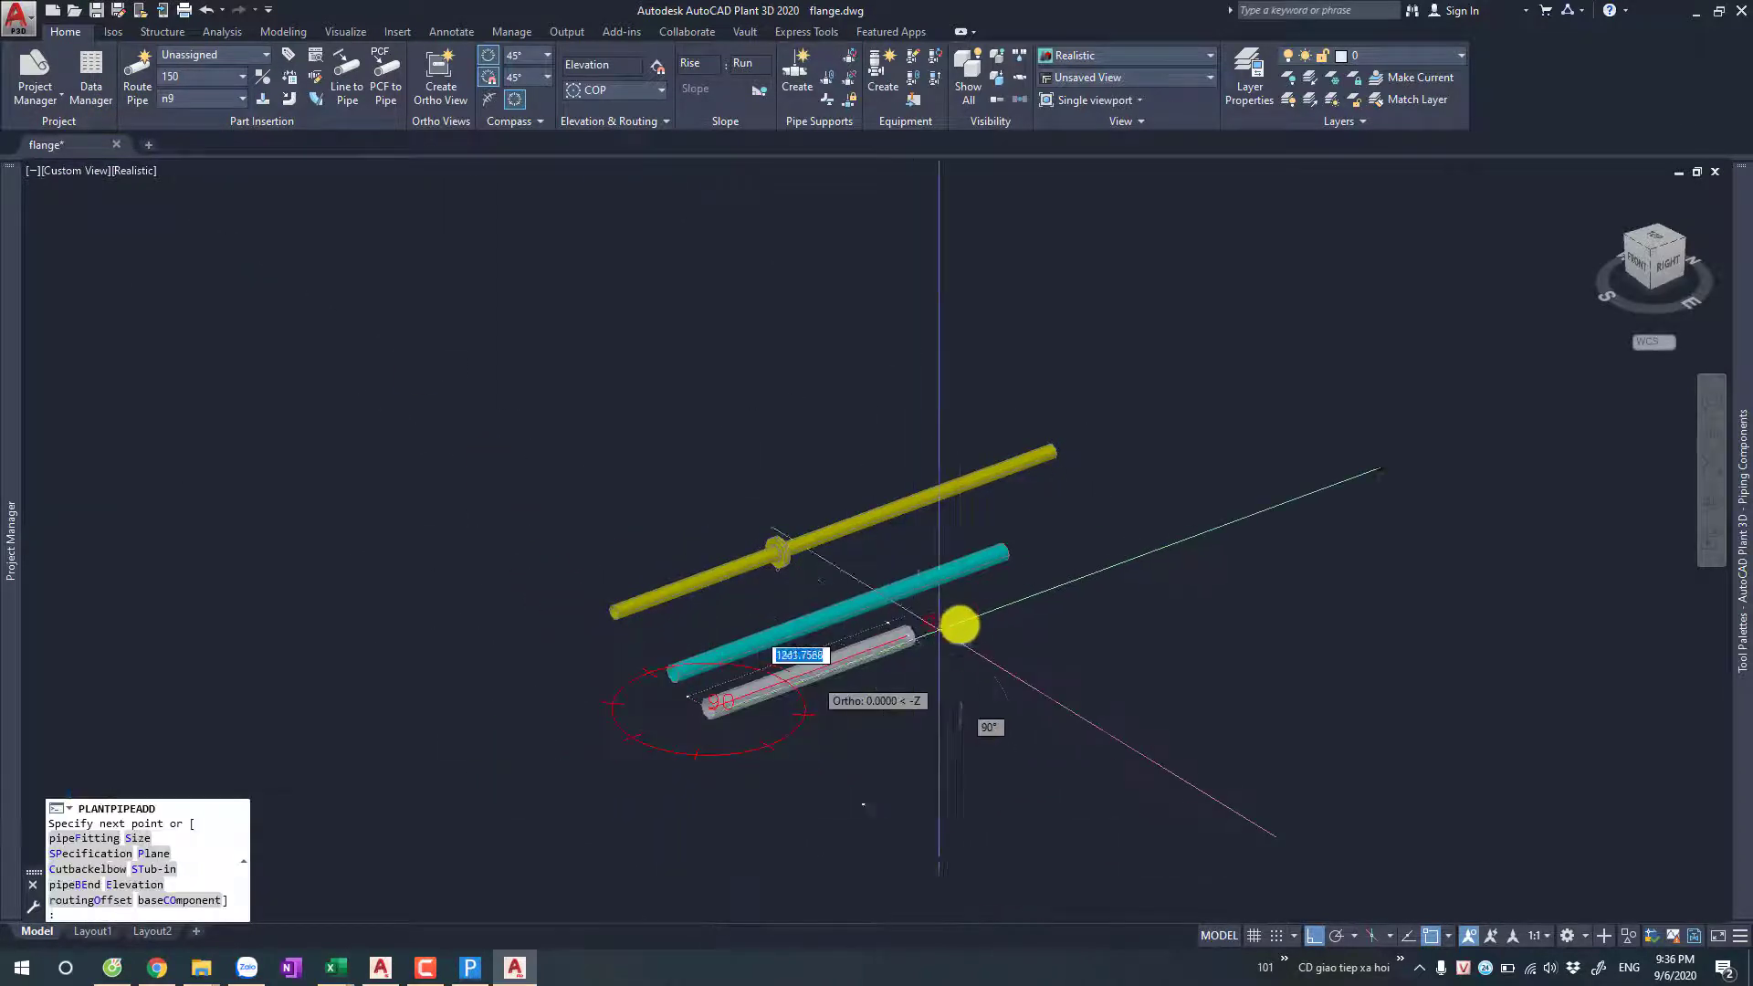
left_click(999, 612)
key("Escape")
scroll(902, 638, "up", 2)
scroll(888, 639, "up", 3)
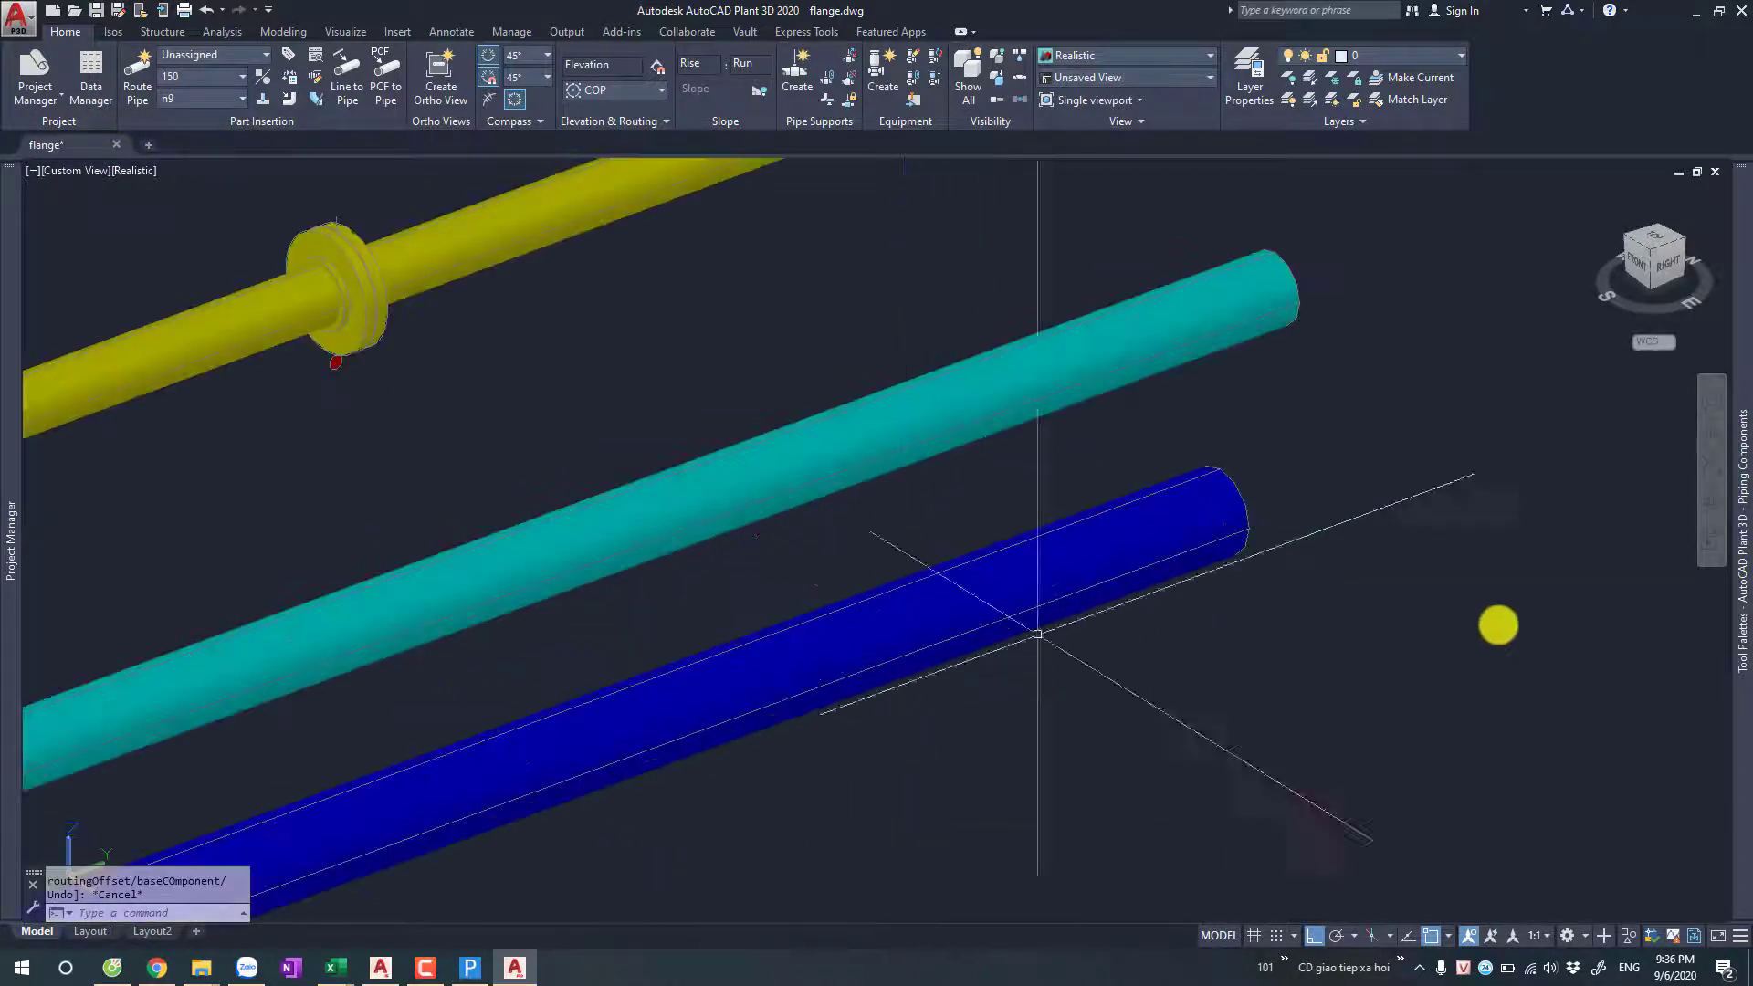
scroll(1512, 612, "down", 2)
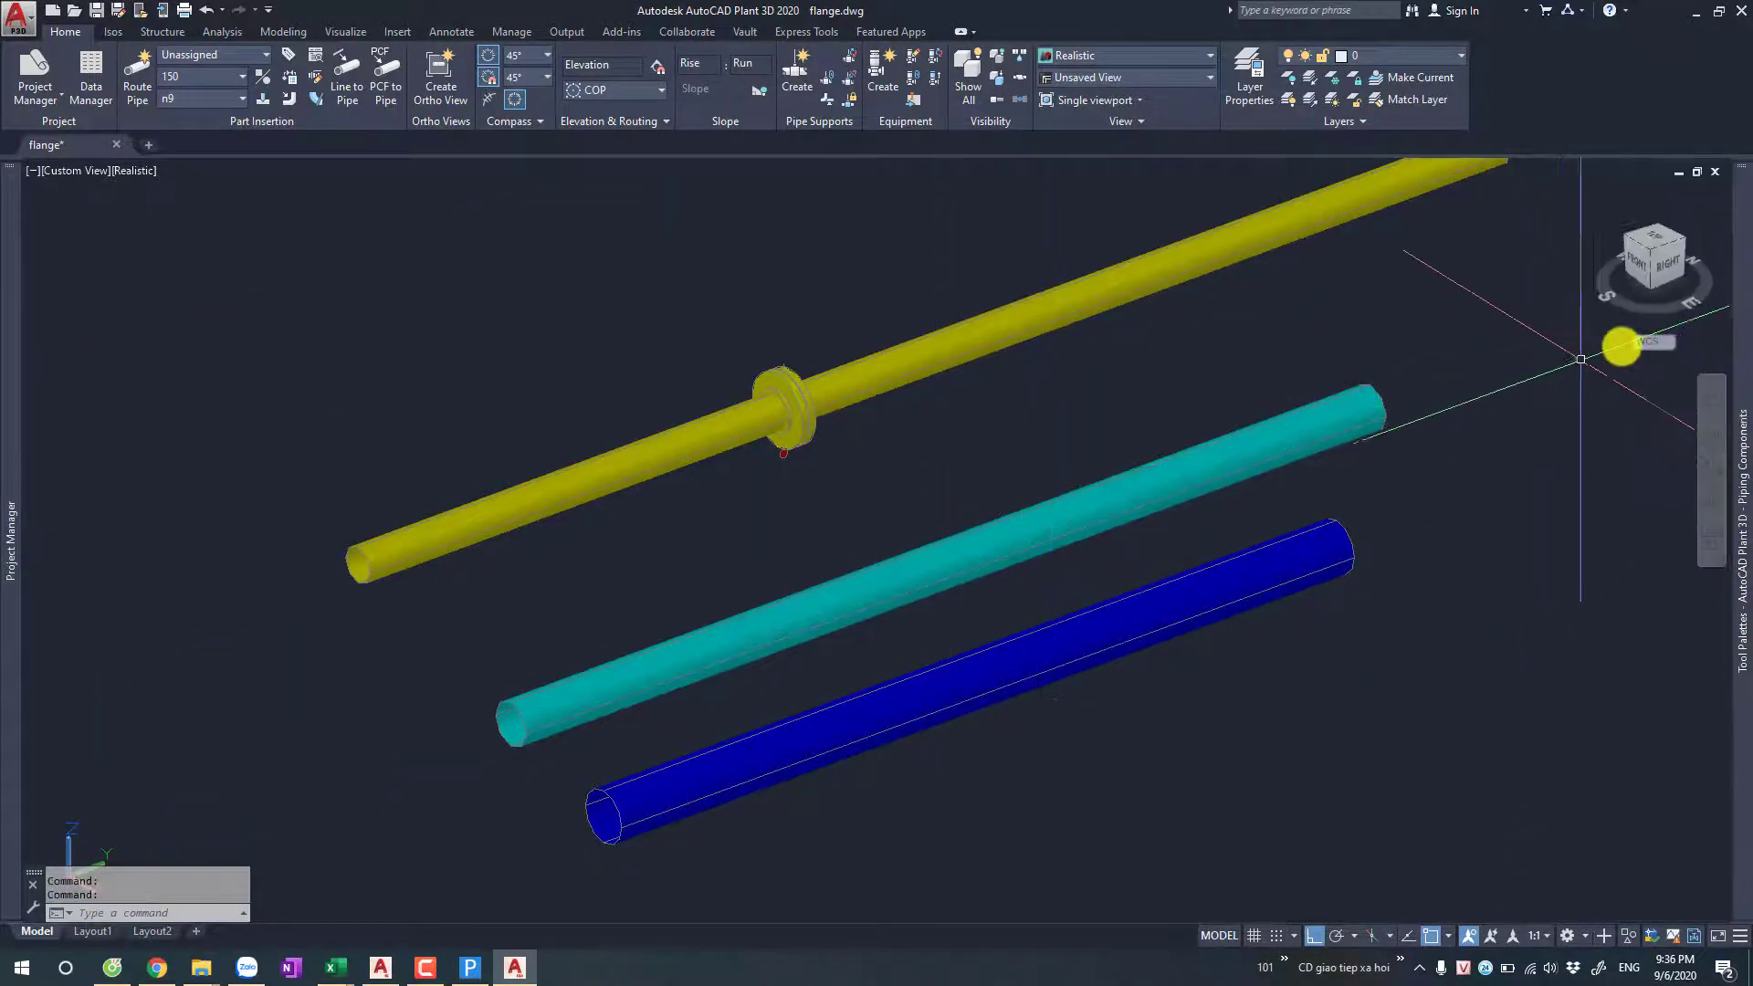
Step: Switch the piping spec to C, then back to n9 to reload its flange, pipe and ball valve
left_click(202, 99)
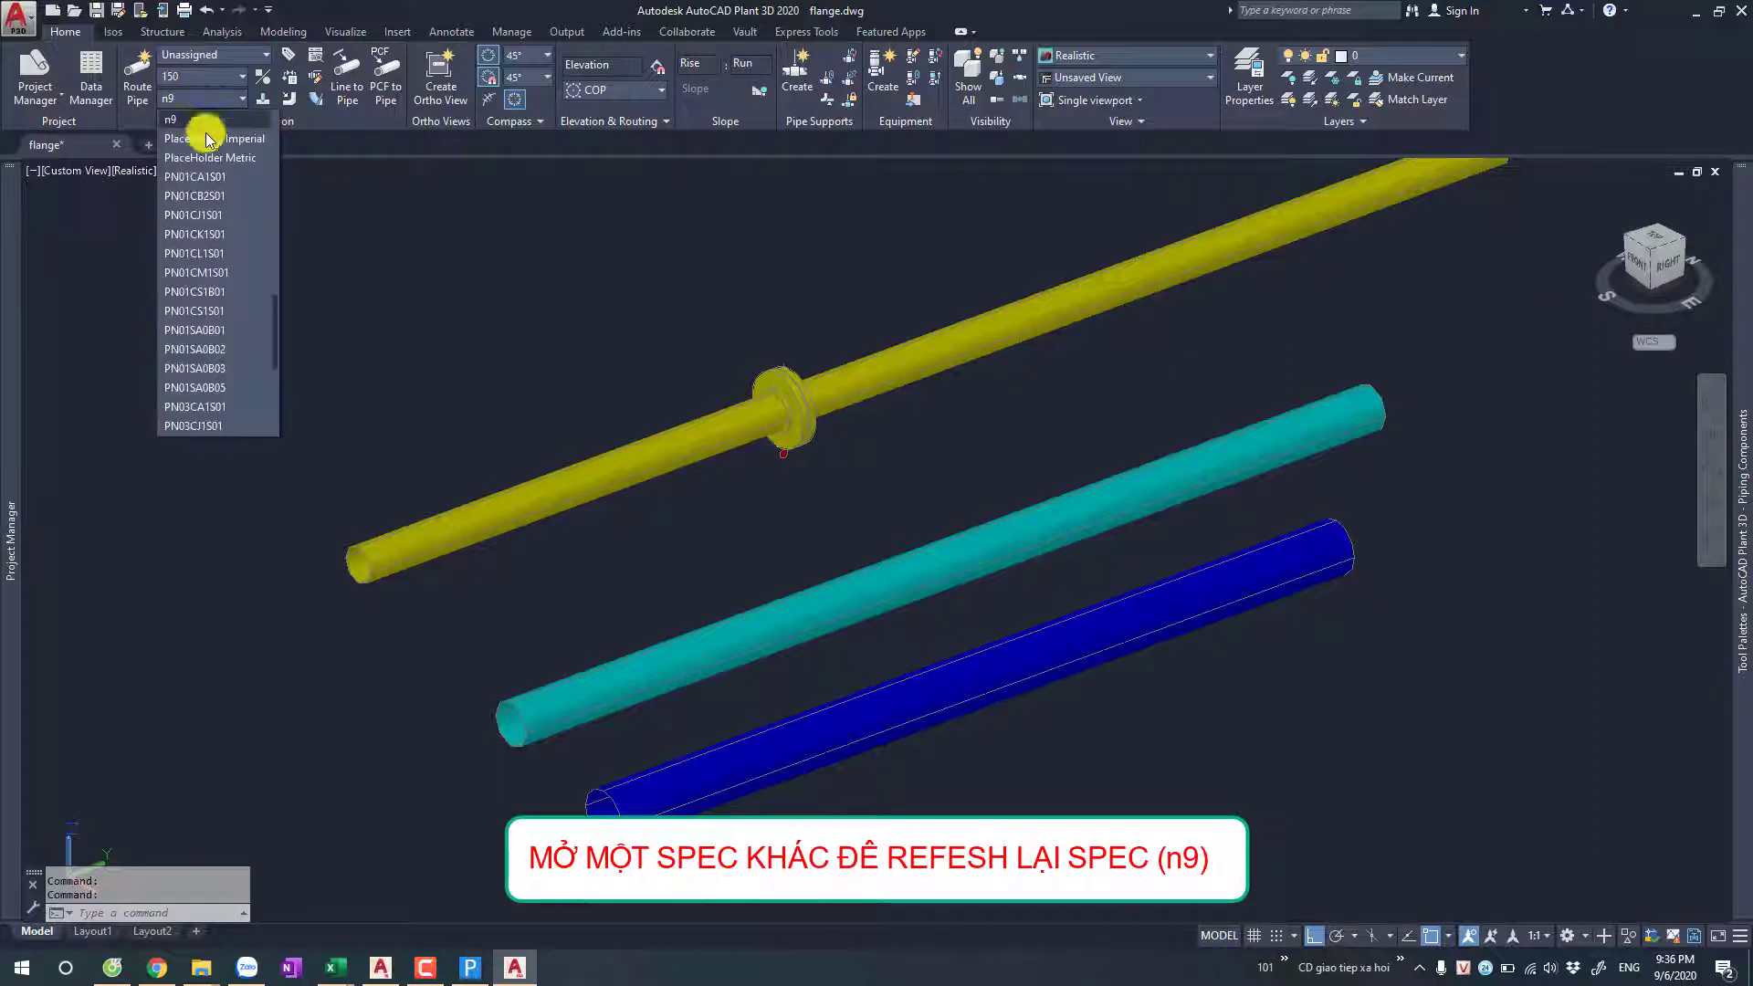
scroll(205, 293, "up", 5)
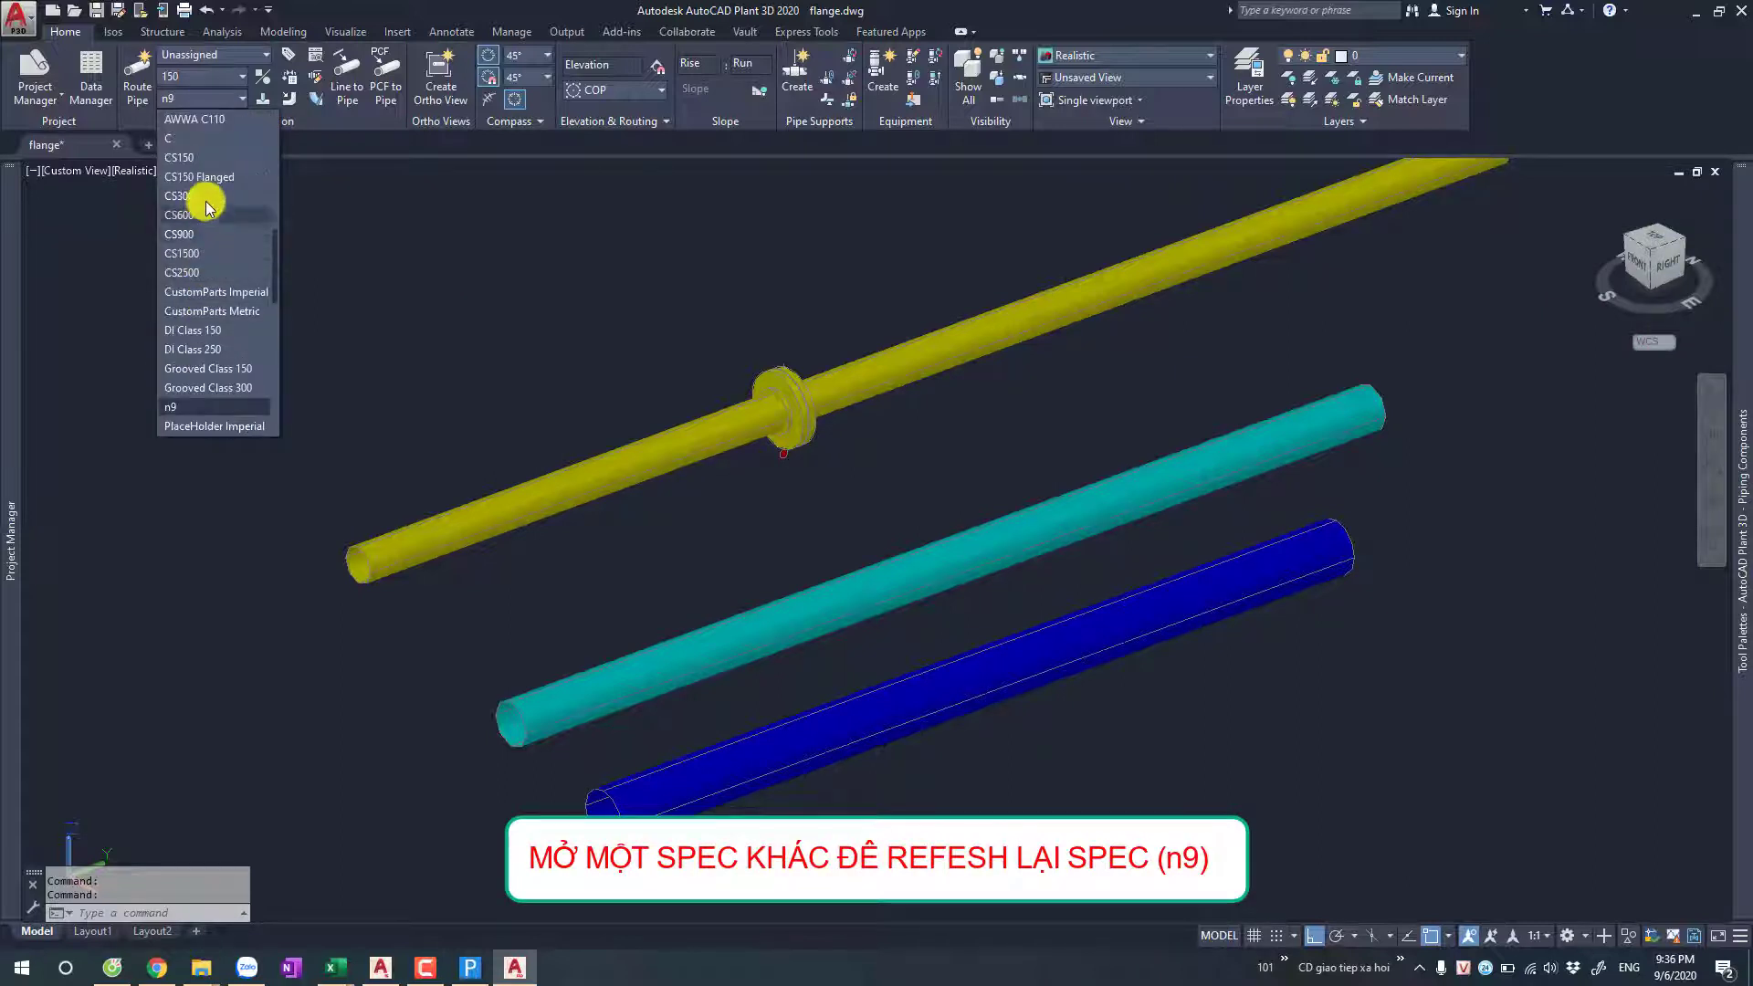
left_click(207, 141)
mouse_move(1743, 507)
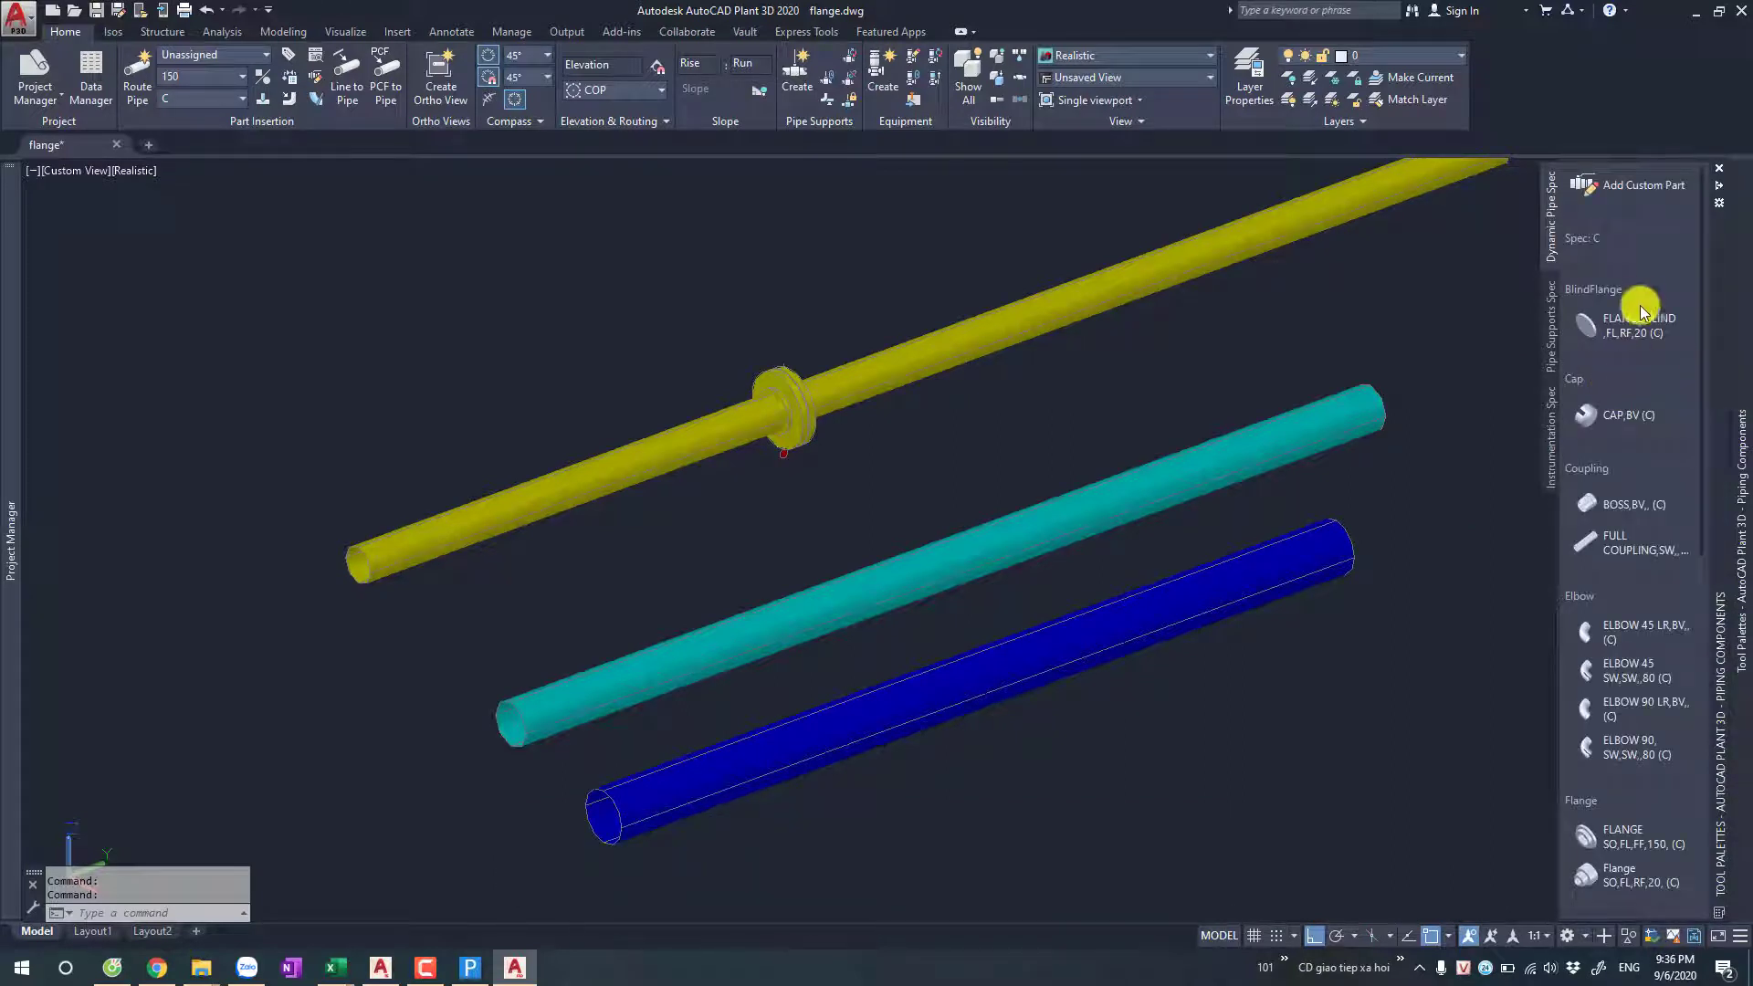
left_click(228, 98)
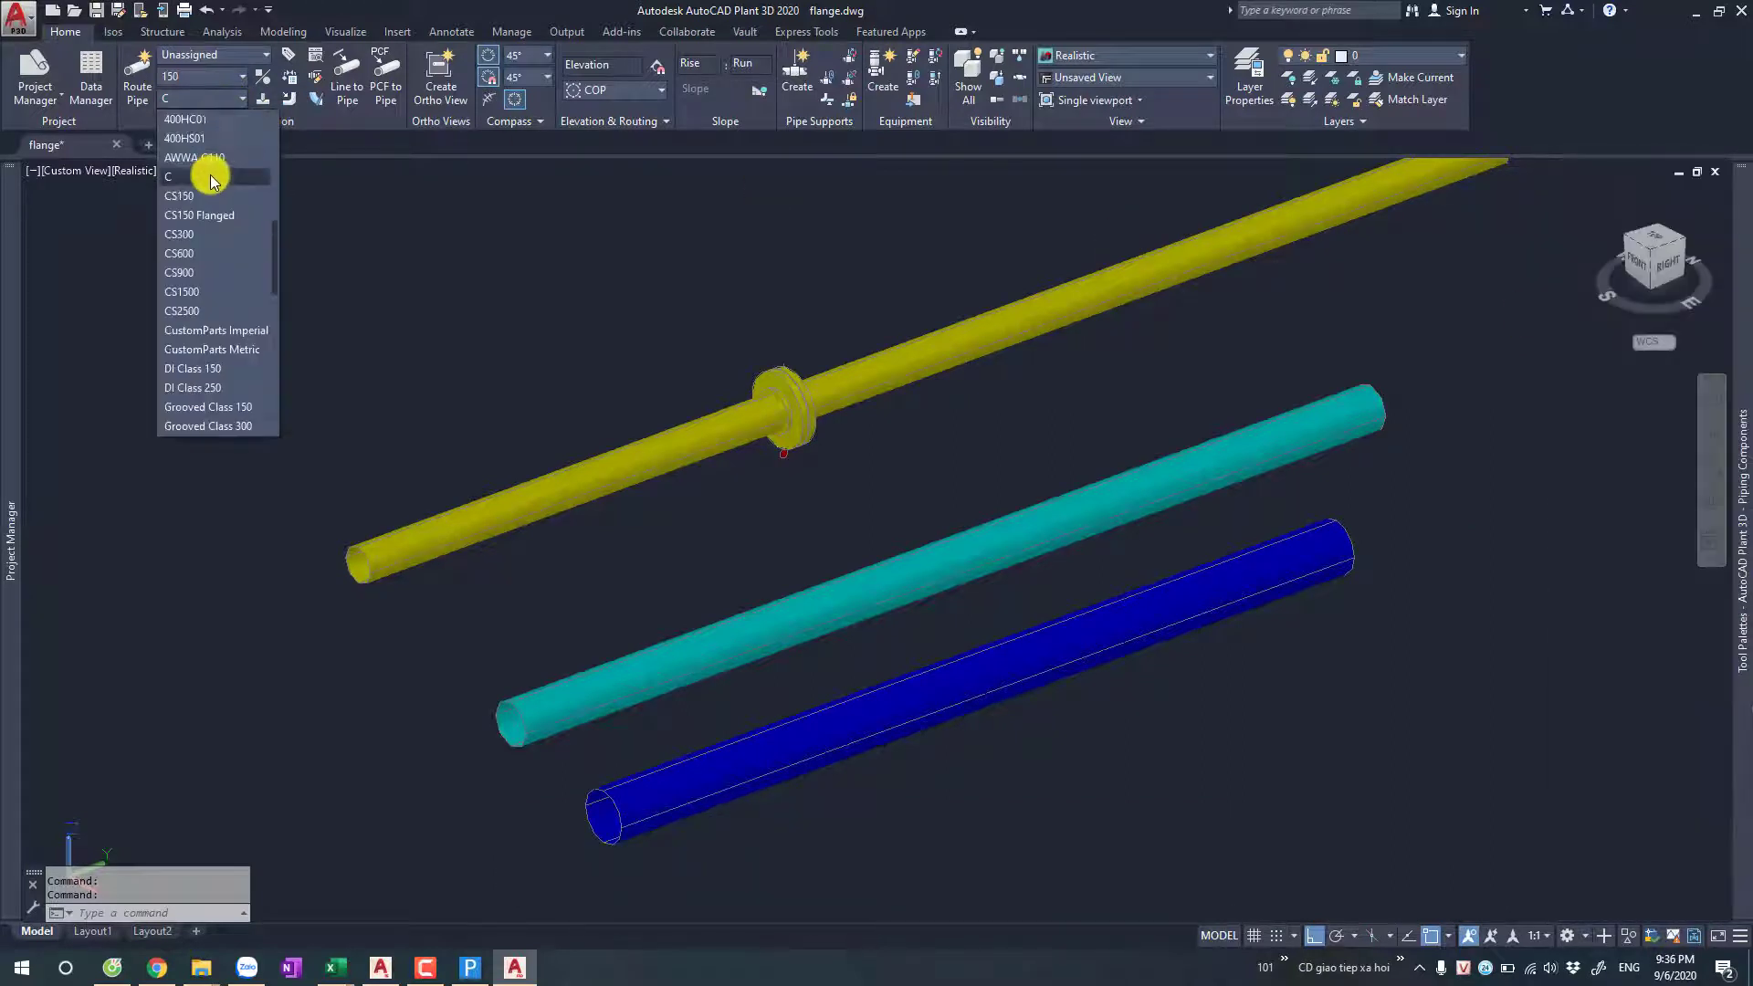
scroll(203, 172, "up", 2)
scroll(201, 165, "up", 3)
scroll(201, 165, "up", 2)
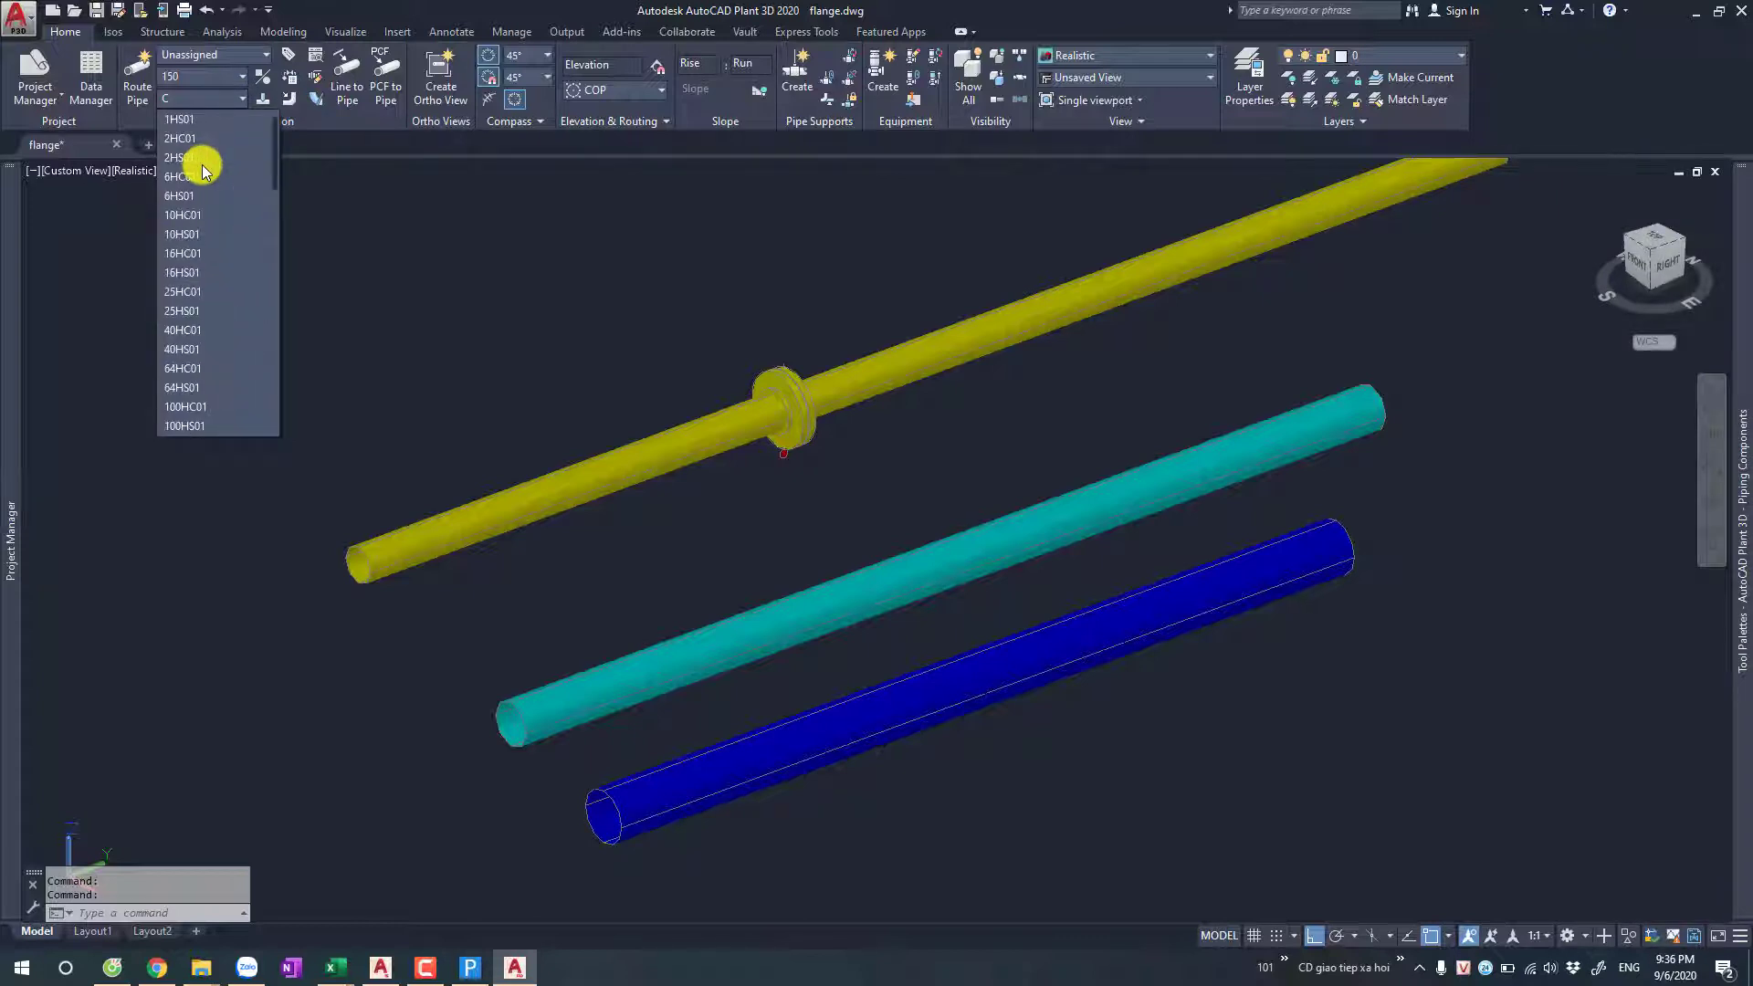
scroll(180, 352, "down", 5)
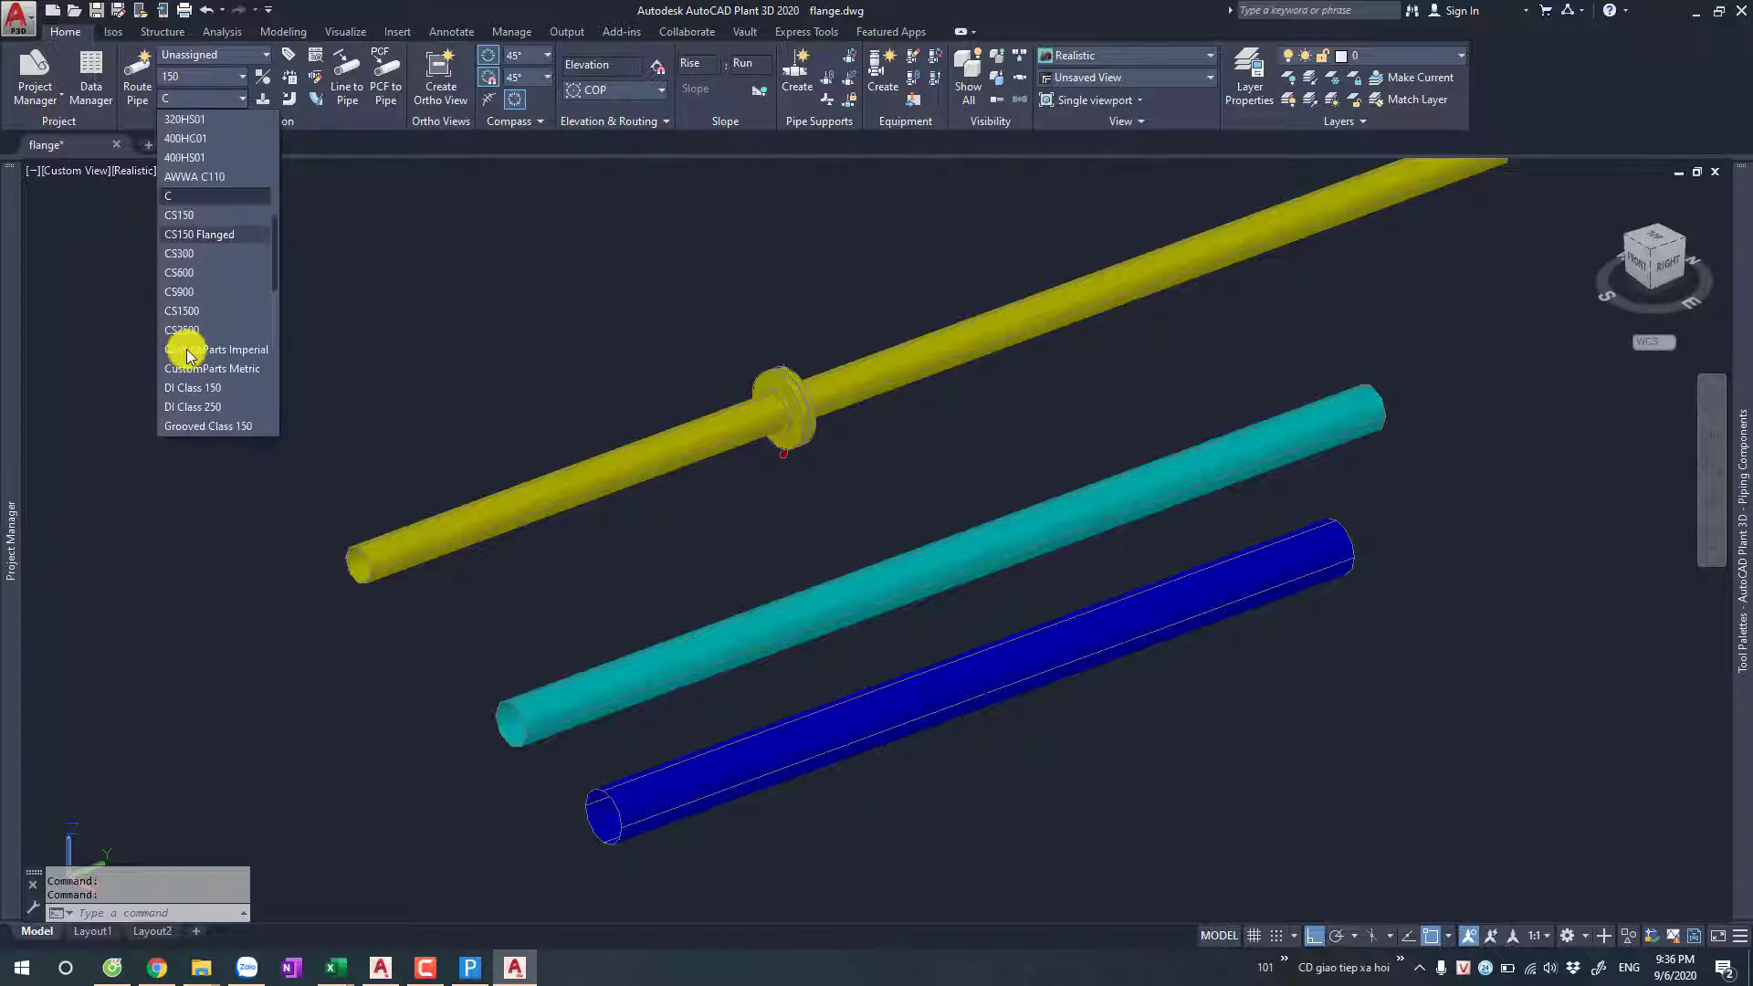
scroll(192, 391, "down", 5)
scroll(190, 390, "down", 2)
left_click(188, 294)
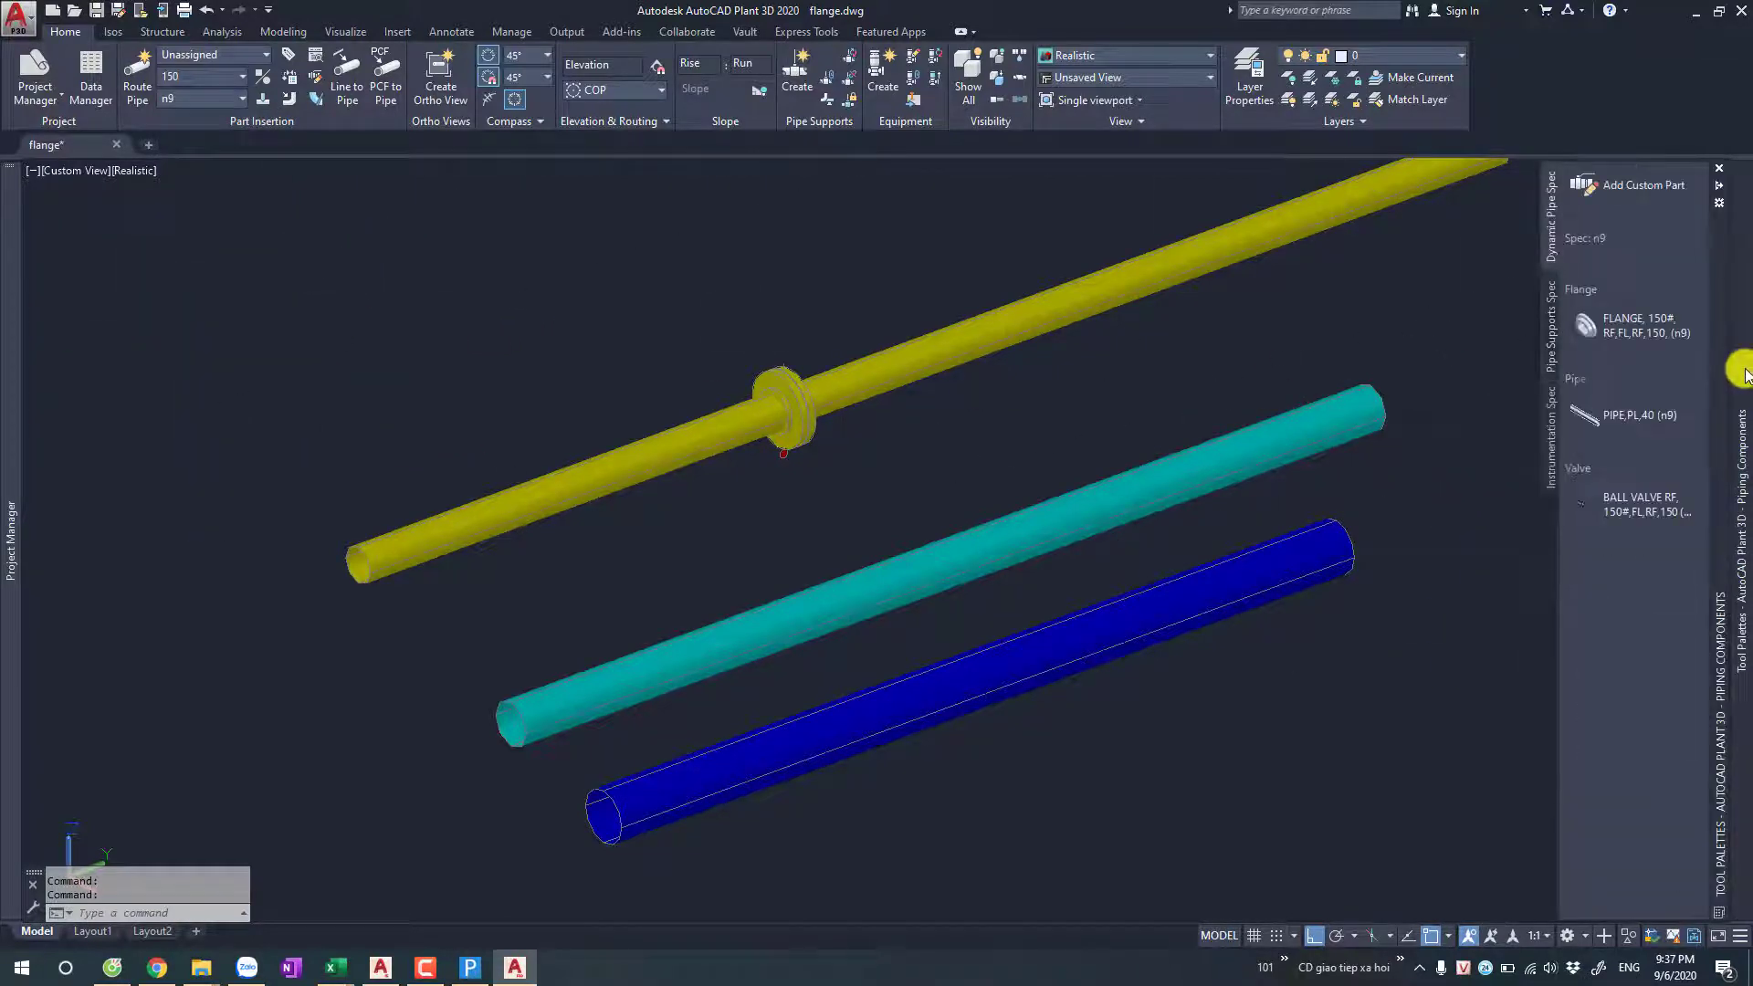
Step: Place the n9 FLANGE, 150# on the cyan 125 pipe and the blue 150 pipe
left_click(1657, 336)
left_click(920, 571)
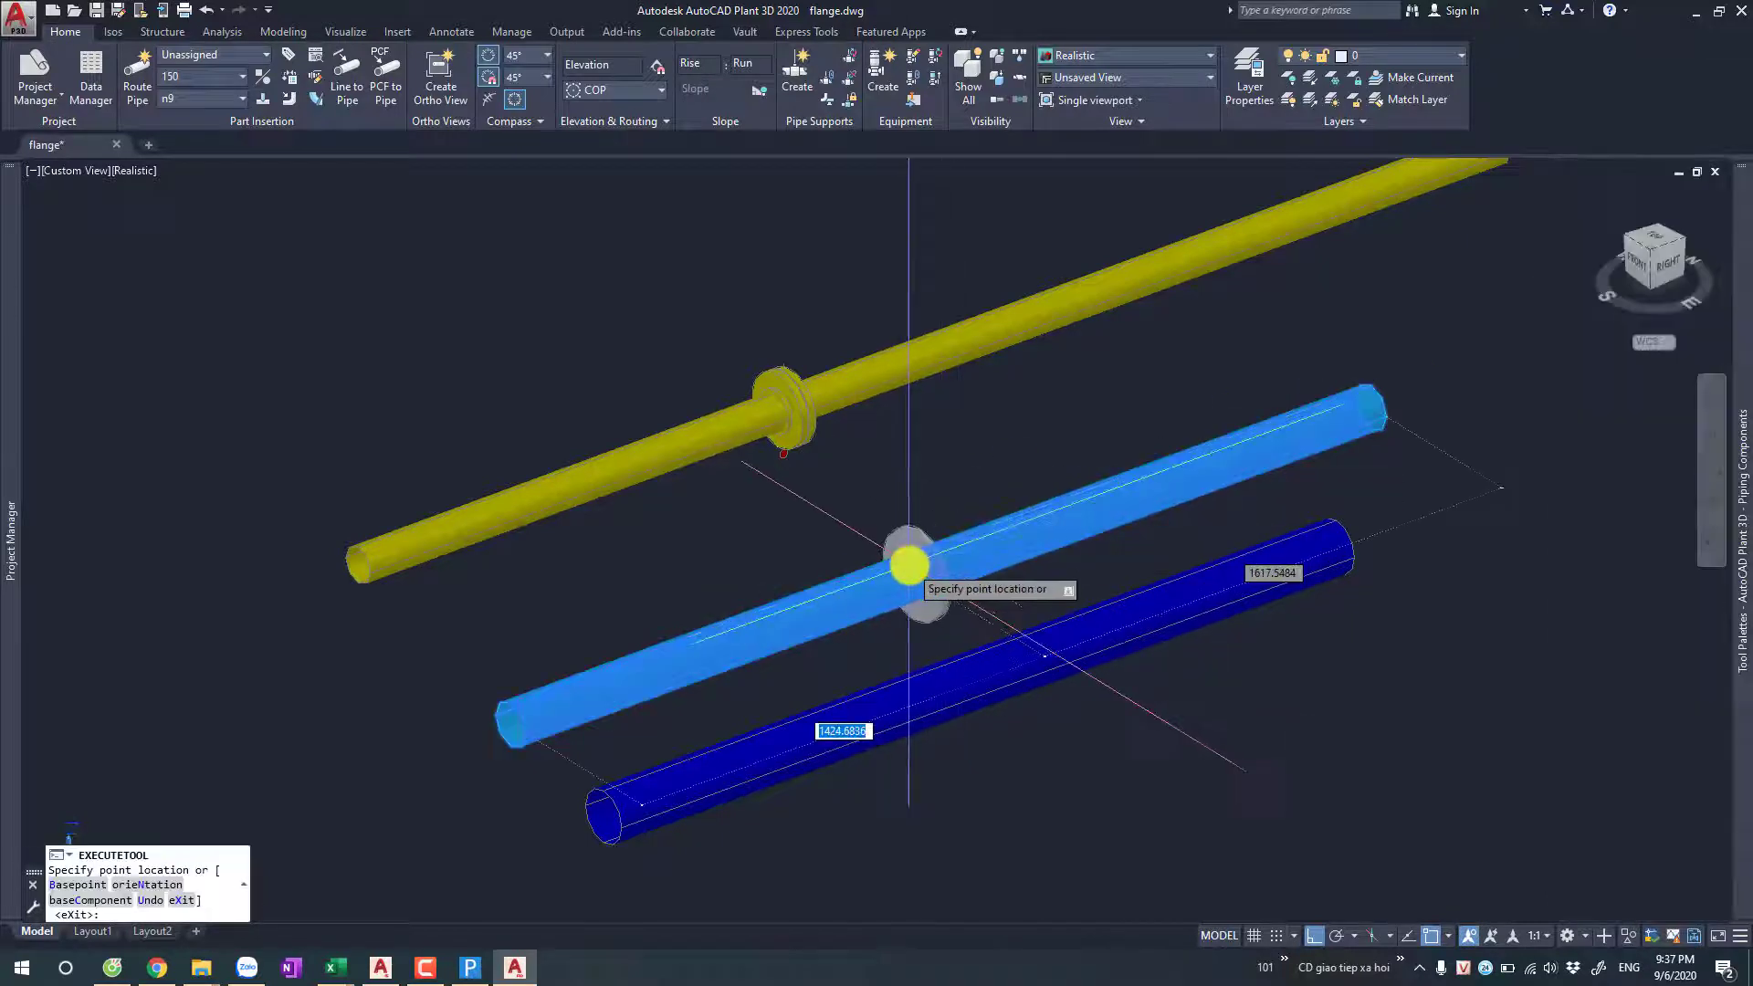
left_click(914, 473)
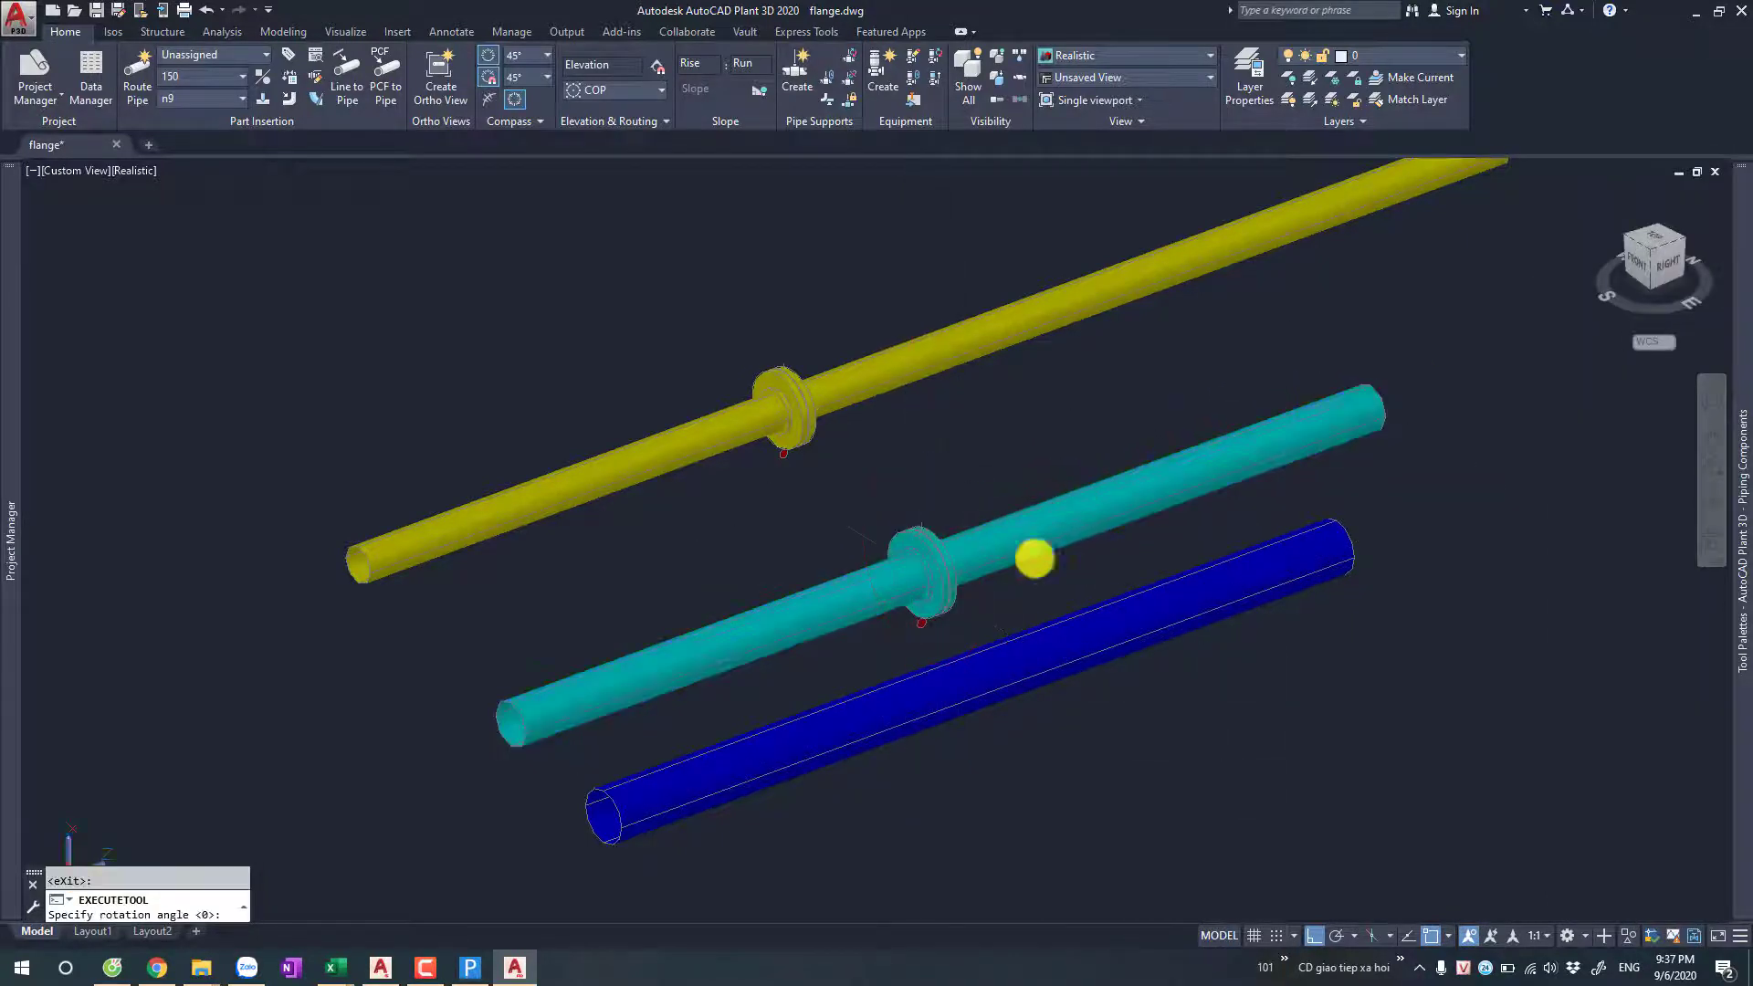
left_click(1029, 658)
key("Escape")
Step: Orbit and zoom the model to inspect the new flanges, with the pipes running diagonally
mouse_move(971, 459)
middle_mouse_down("shift")
mouse_move(970, 537)
mouse_move(674, 537)
mouse_move(805, 507)
mouse_move(1010, 513)
mouse_move(850, 571)
mouse_move(873, 540)
mouse_move(945, 549)
middle_mouse_up("shift")
scroll(950, 525, "up", 3)
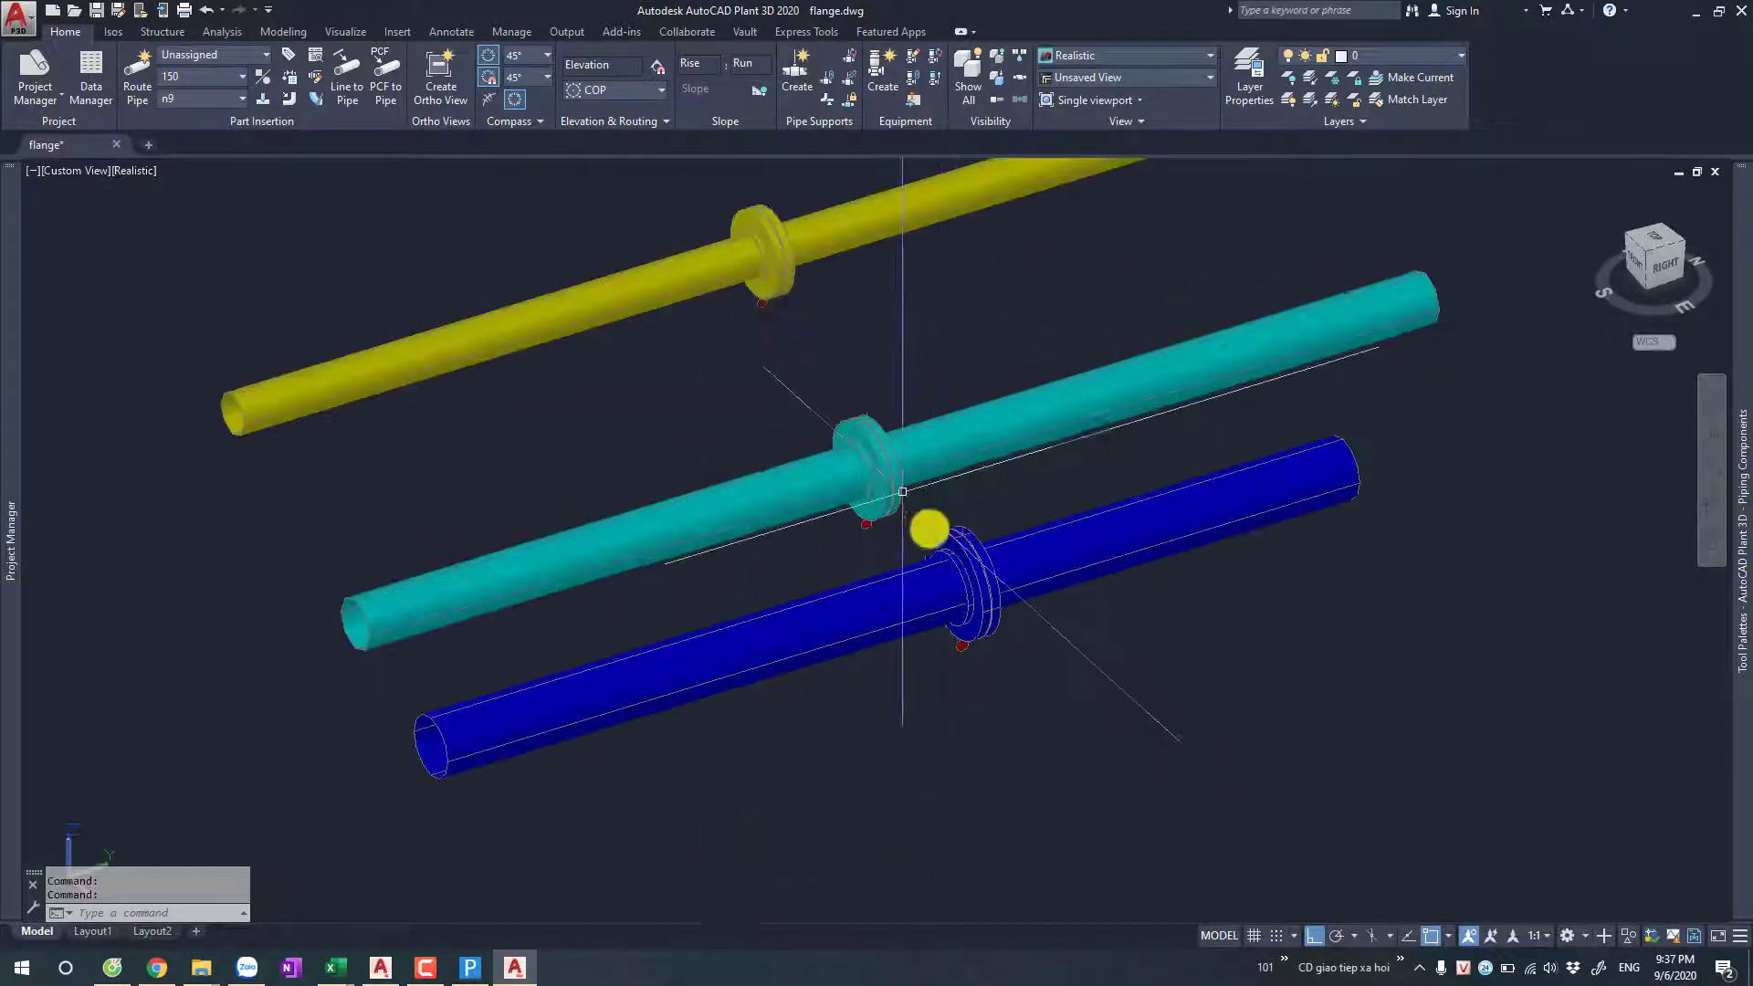
scroll(945, 557, "up", 1)
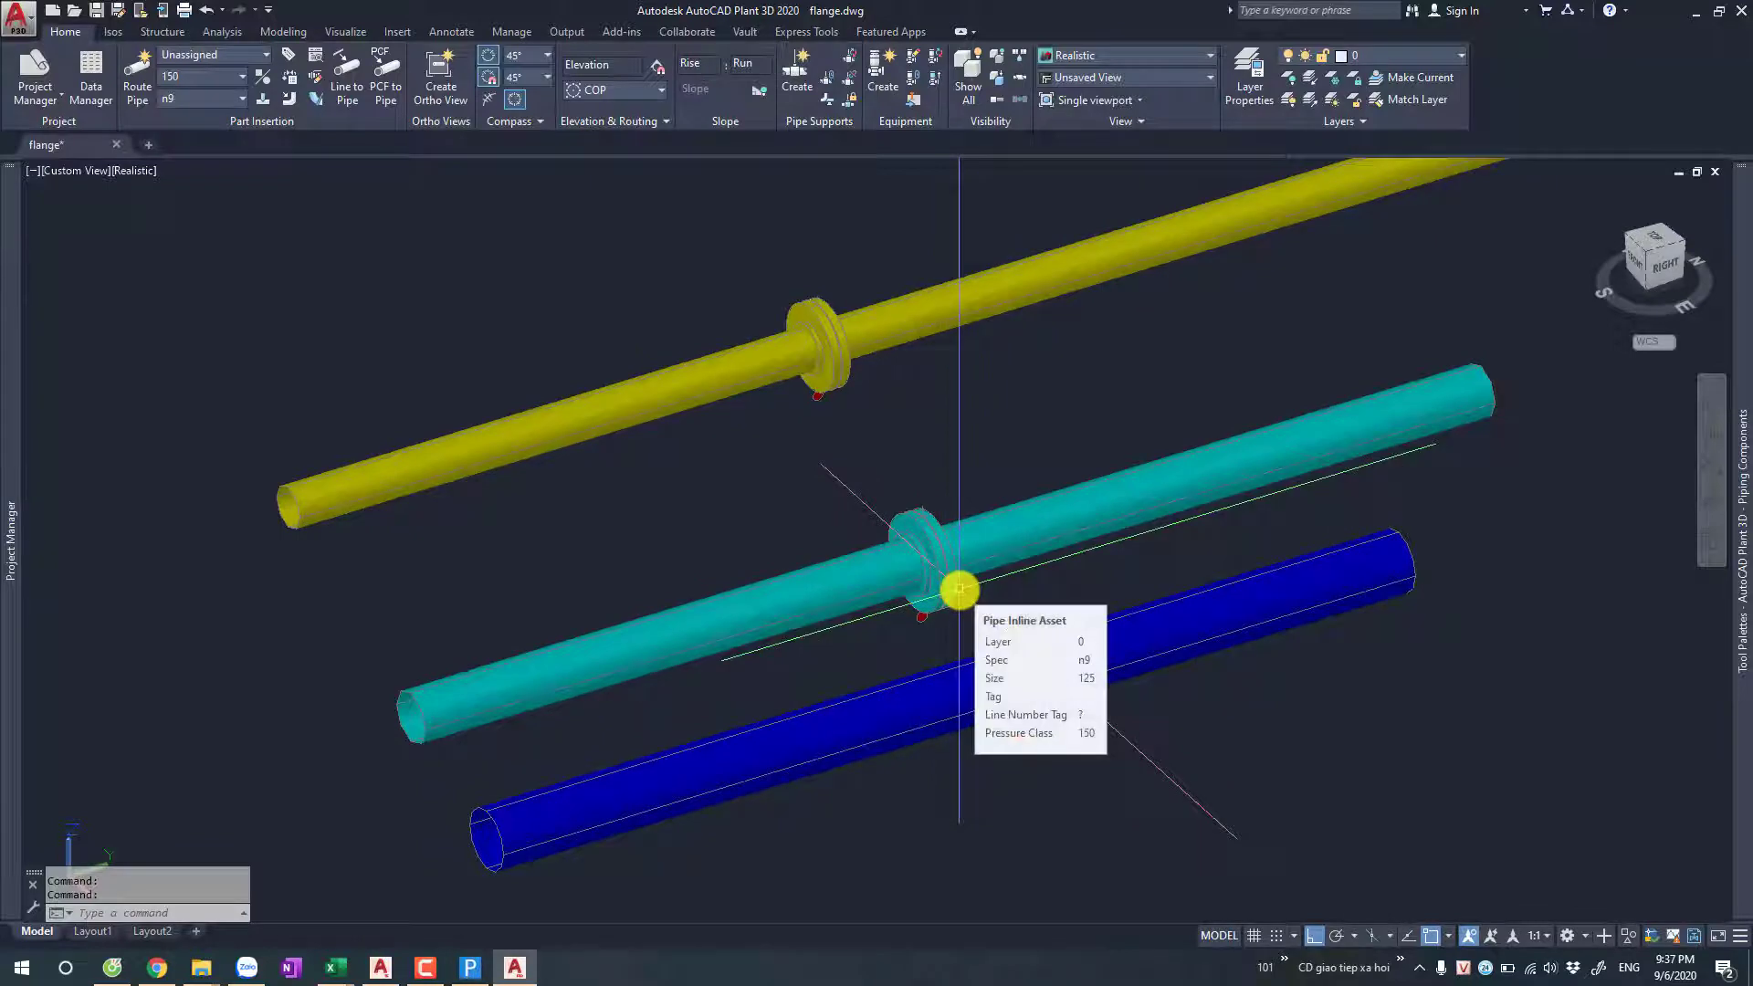
scroll(959, 589, "down", 3)
mouse_move(885, 633)
middle_mouse_down("shift")
mouse_move(1185, 618)
mouse_move(919, 650)
middle_mouse_up("shift")
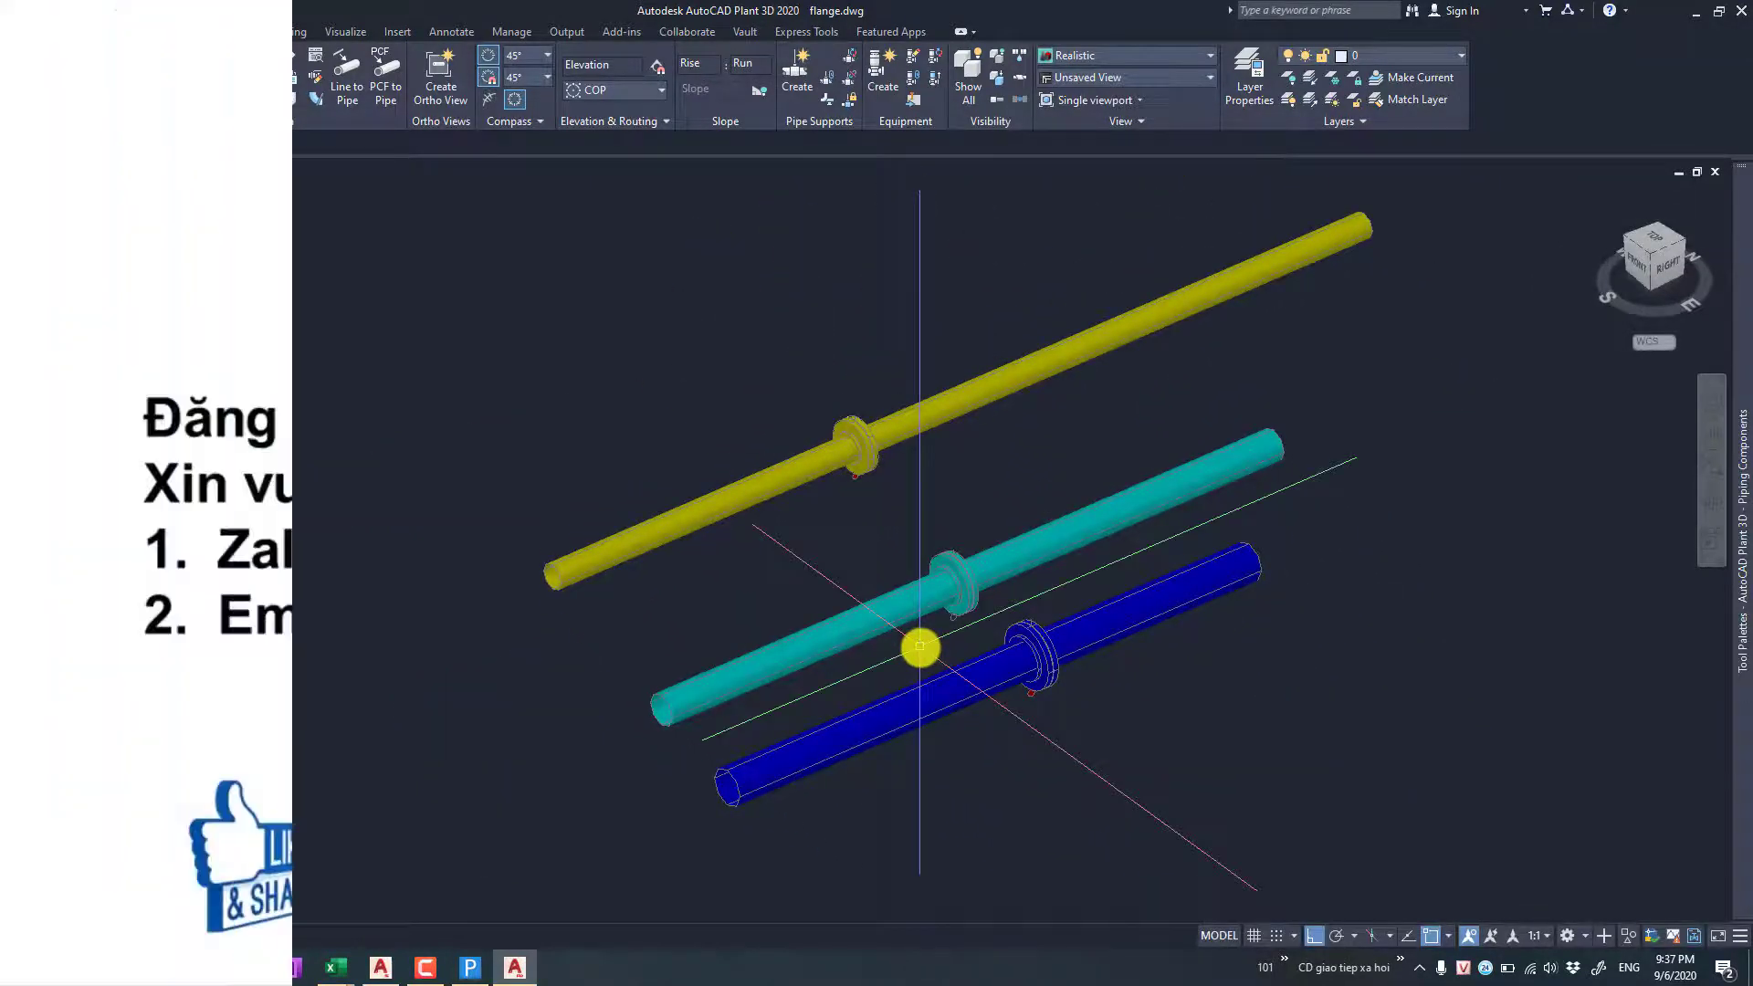